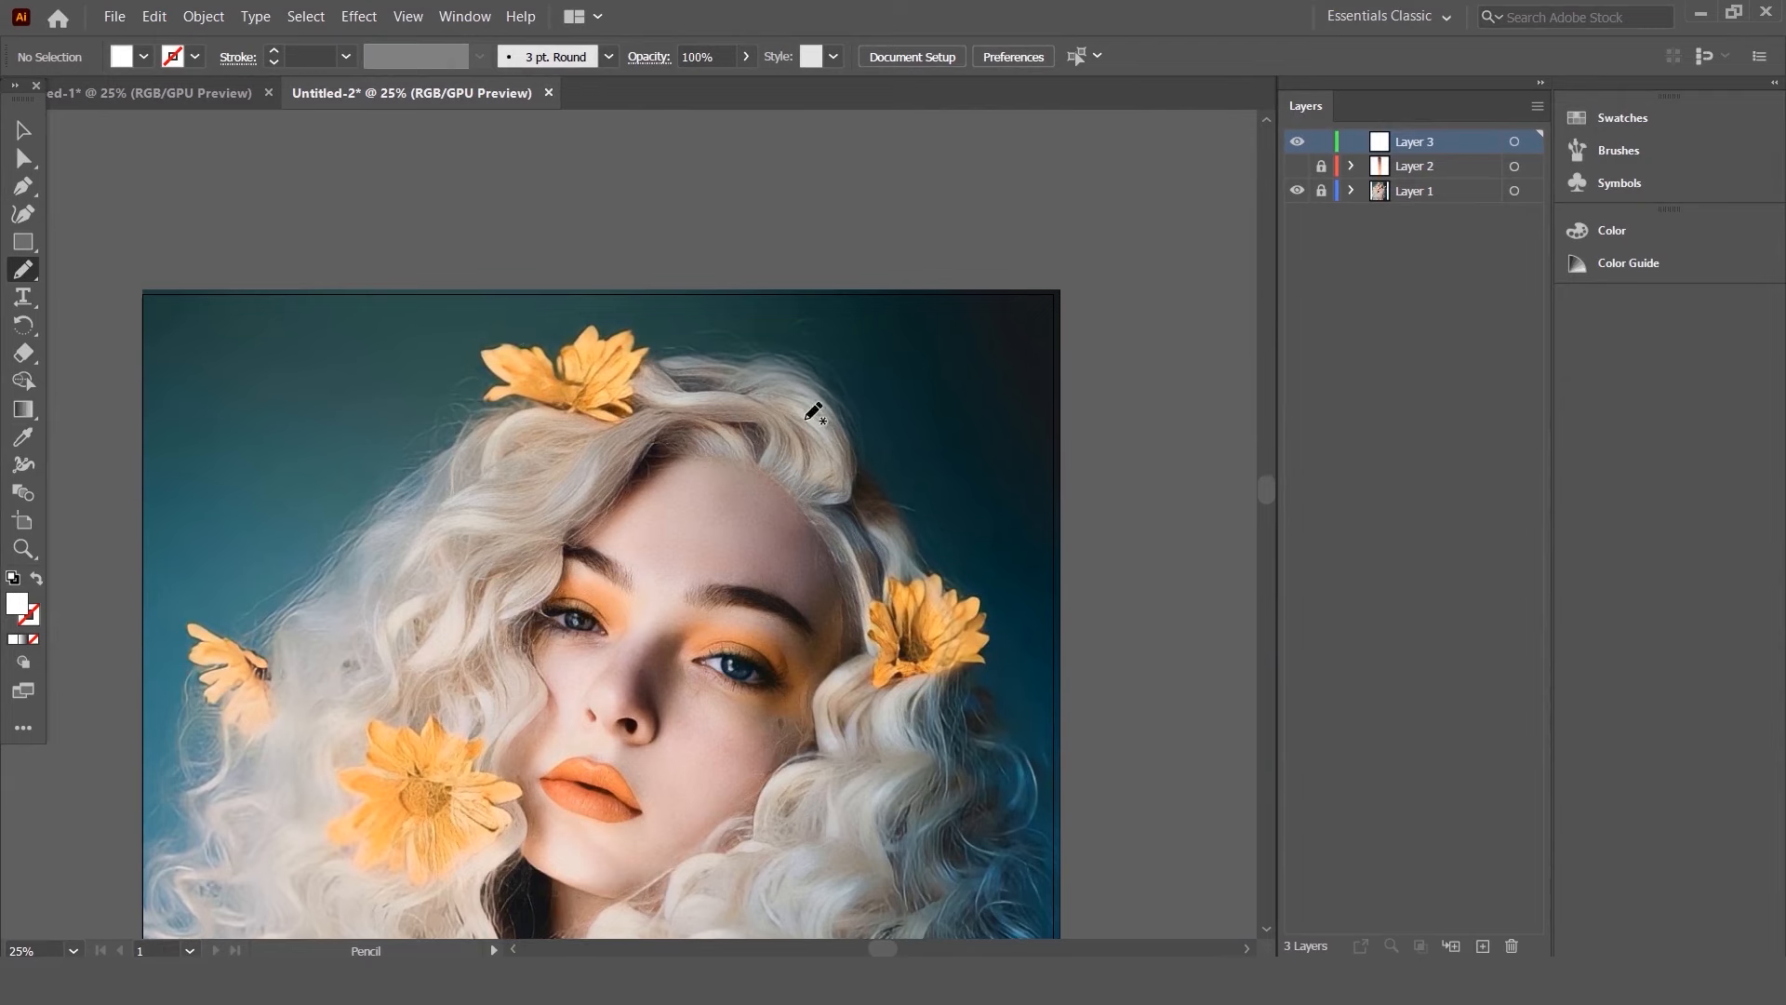
# - Lower the opacity of the reference photo on Layer 1 to 73% and lock that layer
pyautogui.click(1514, 191)
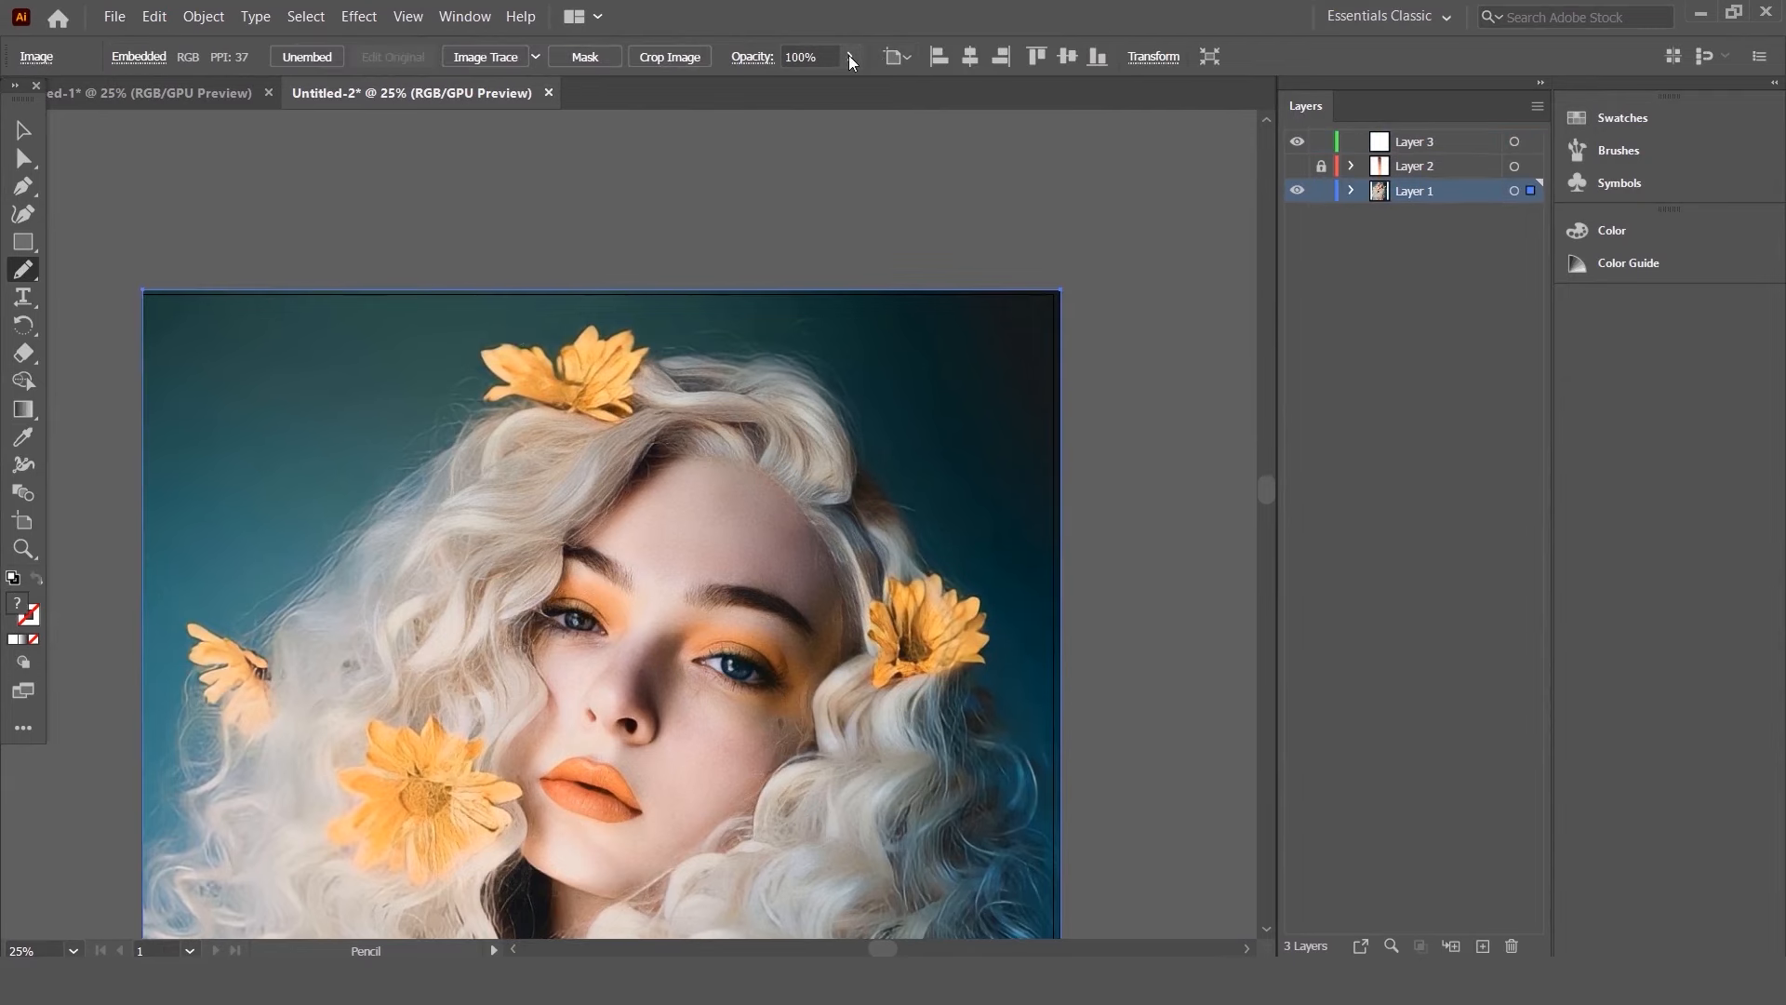
pyautogui.click(835, 58)
pyautogui.scroll(-1, 851, 156)
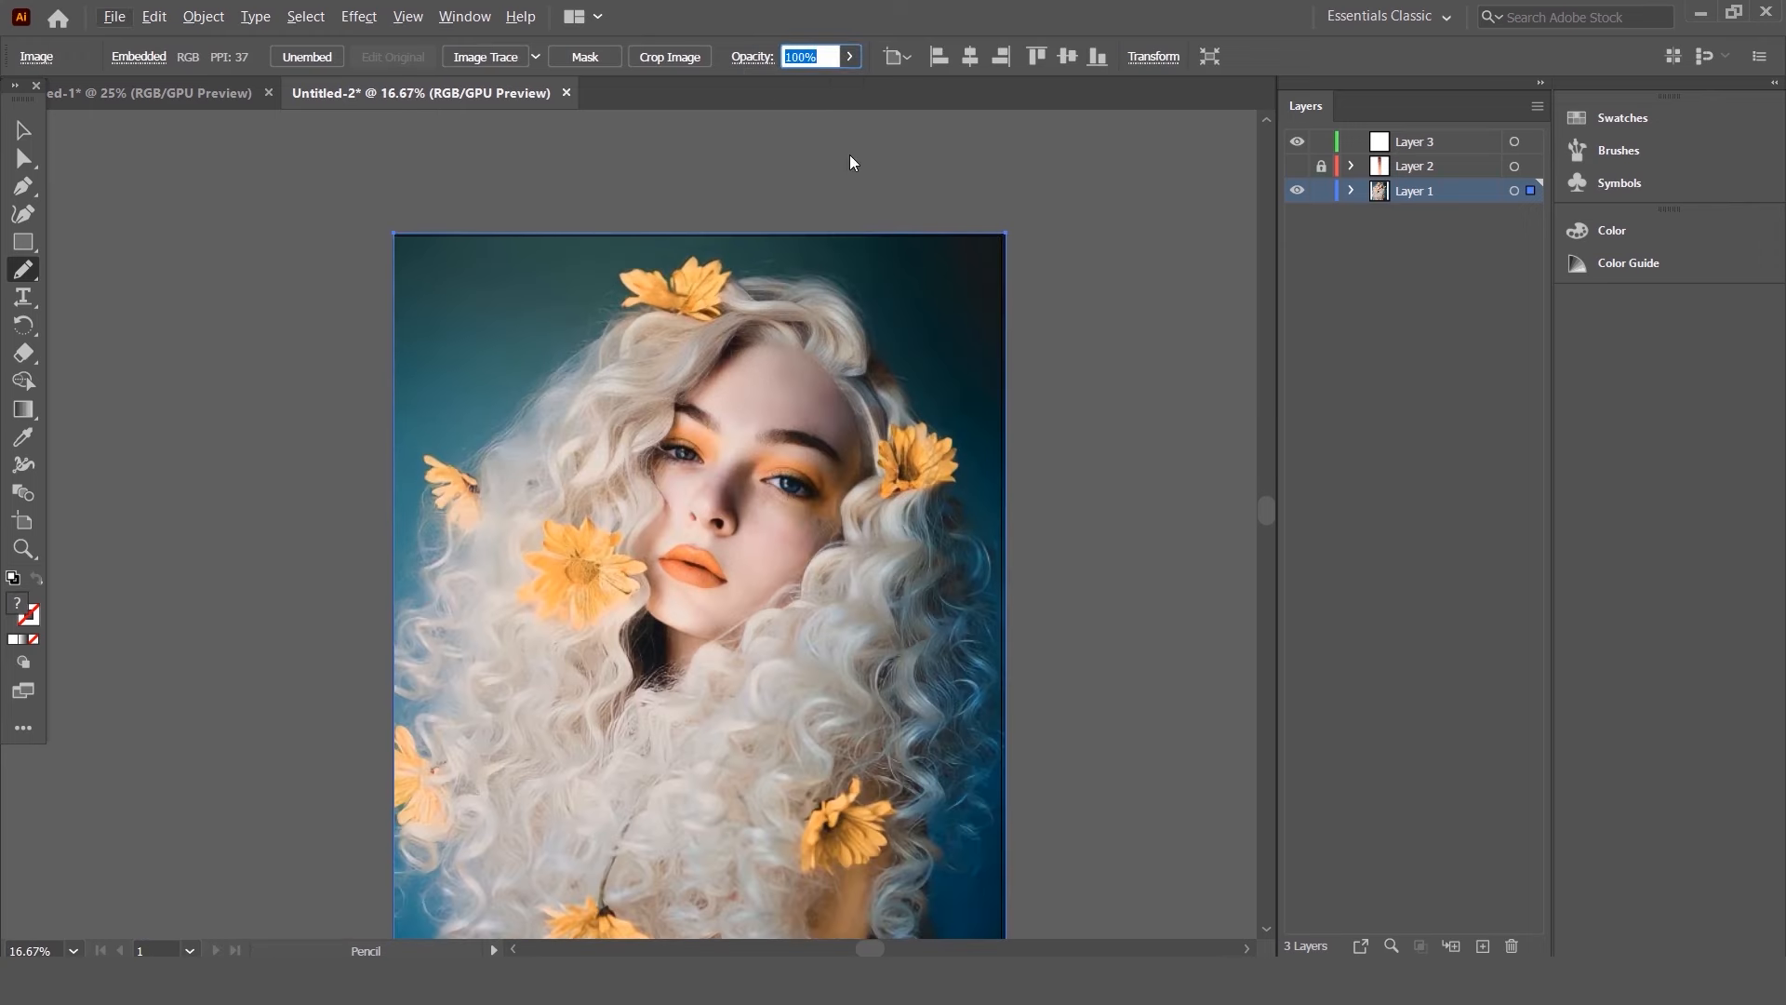
pyautogui.click(849, 58)
pyautogui.moveTo(849, 85); pyautogui.dragTo(823, 87)
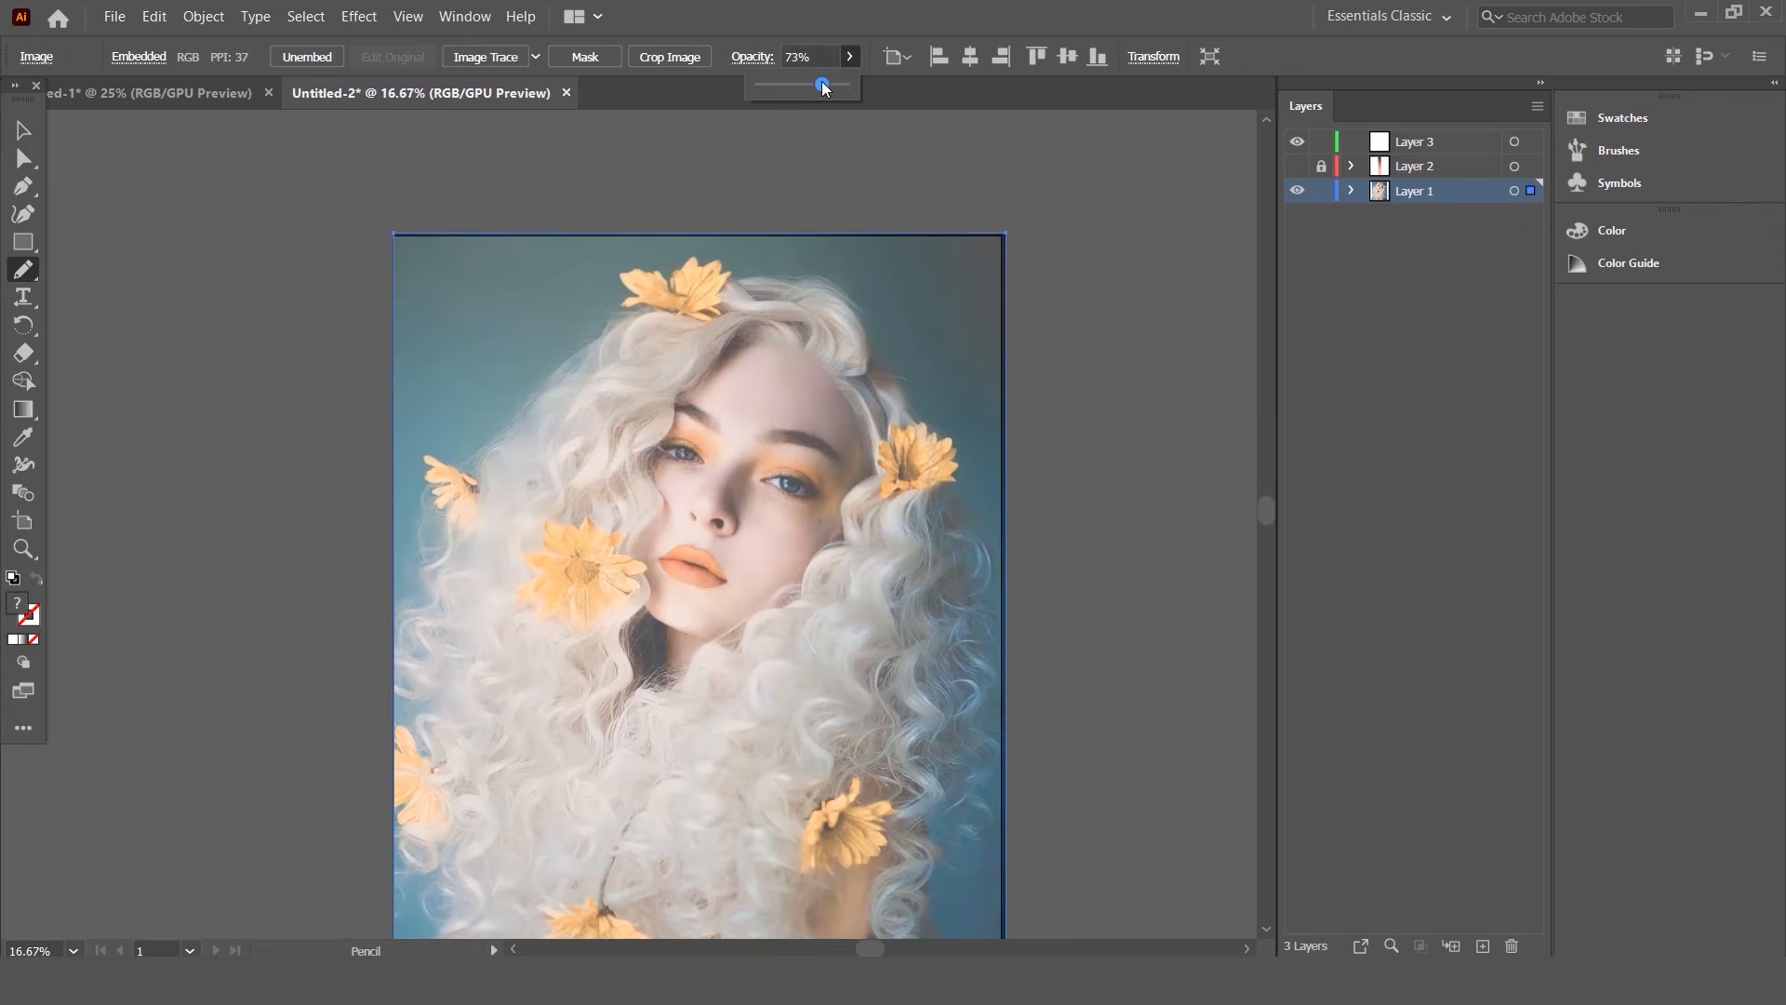
pyautogui.click(1321, 190)
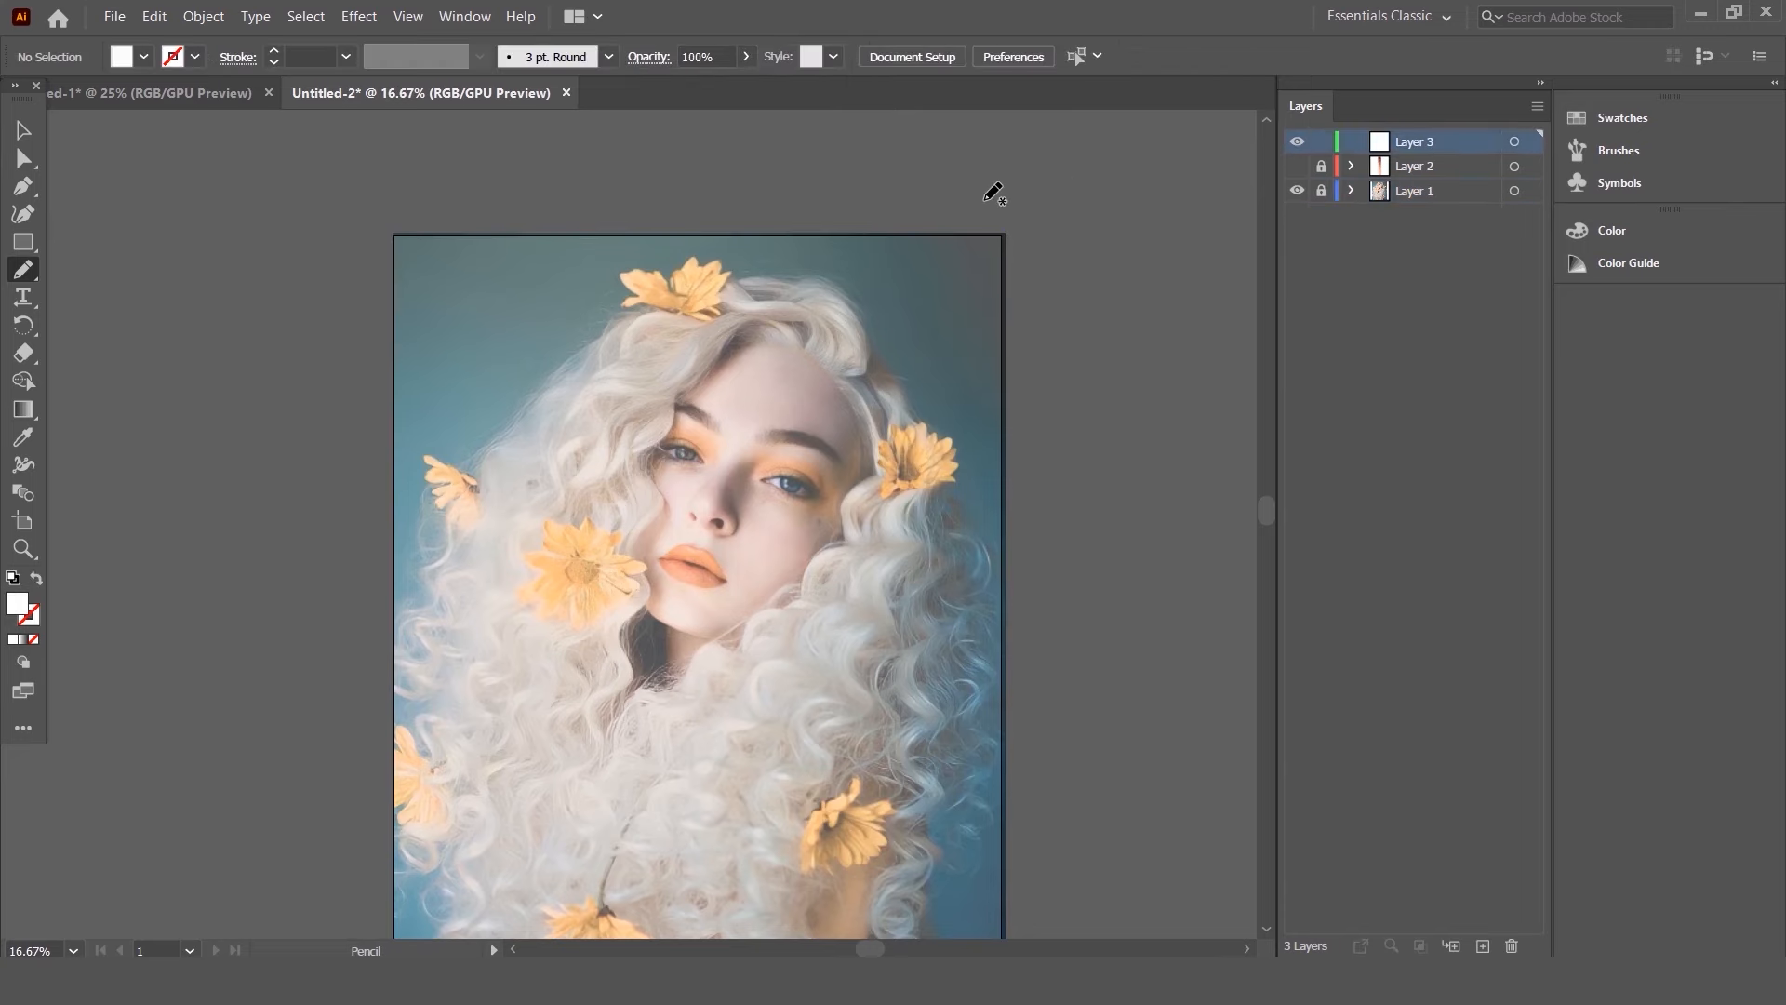
# - Trace the hairline around the forehead on Layer 3 with the Pencil tool, from the temple by the flower toward the opposite eyebrow
pyautogui.scroll(3, 834, 248)
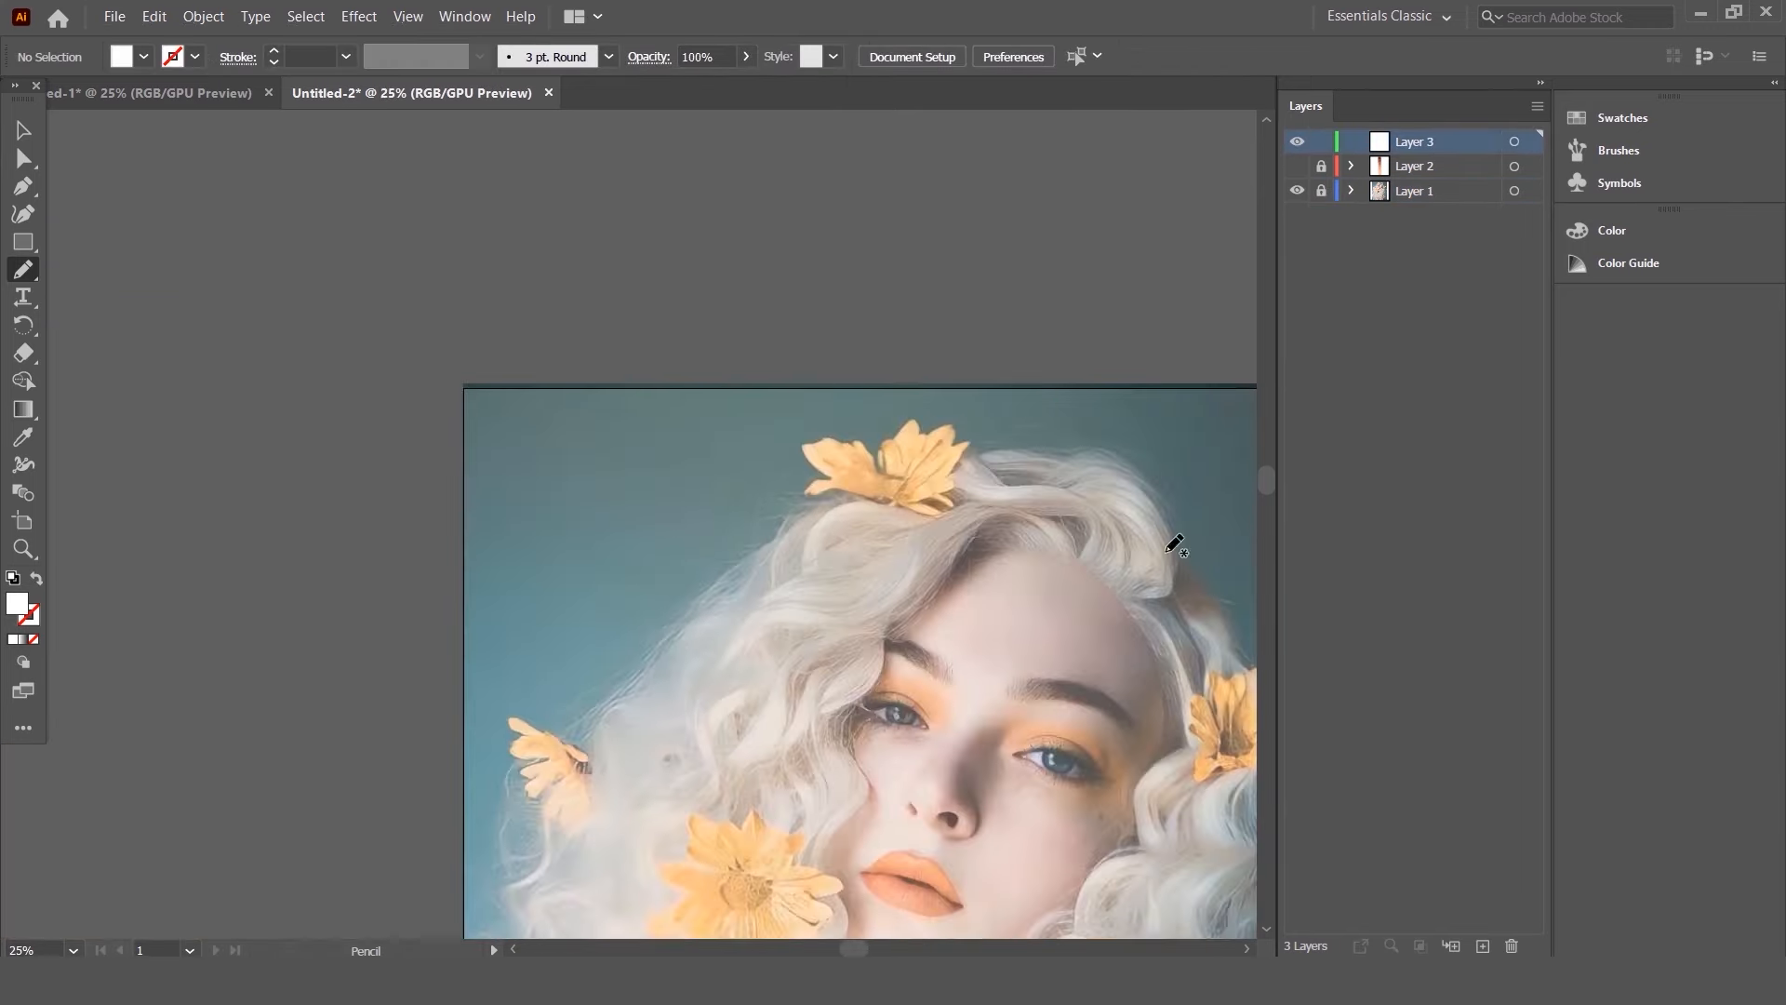
pyautogui.scroll(3, 1106, 531)
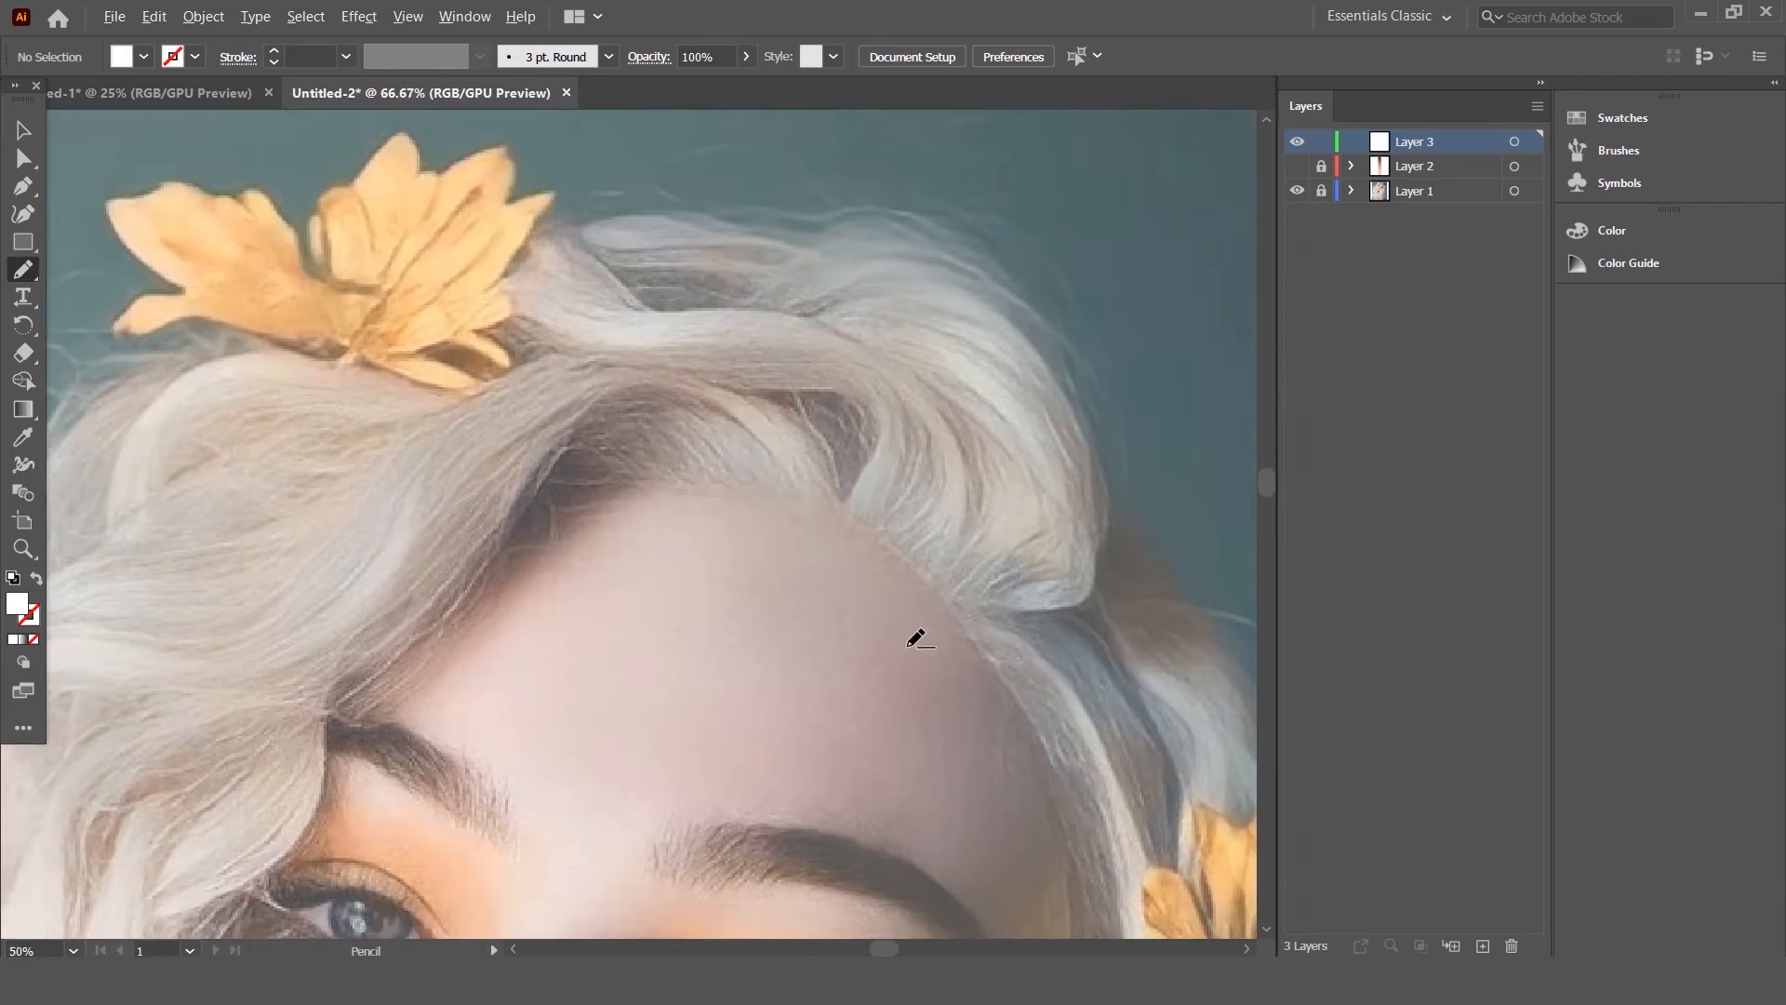
pyautogui.scroll(-3, 917, 638)
pyautogui.scroll(1, 930, 618)
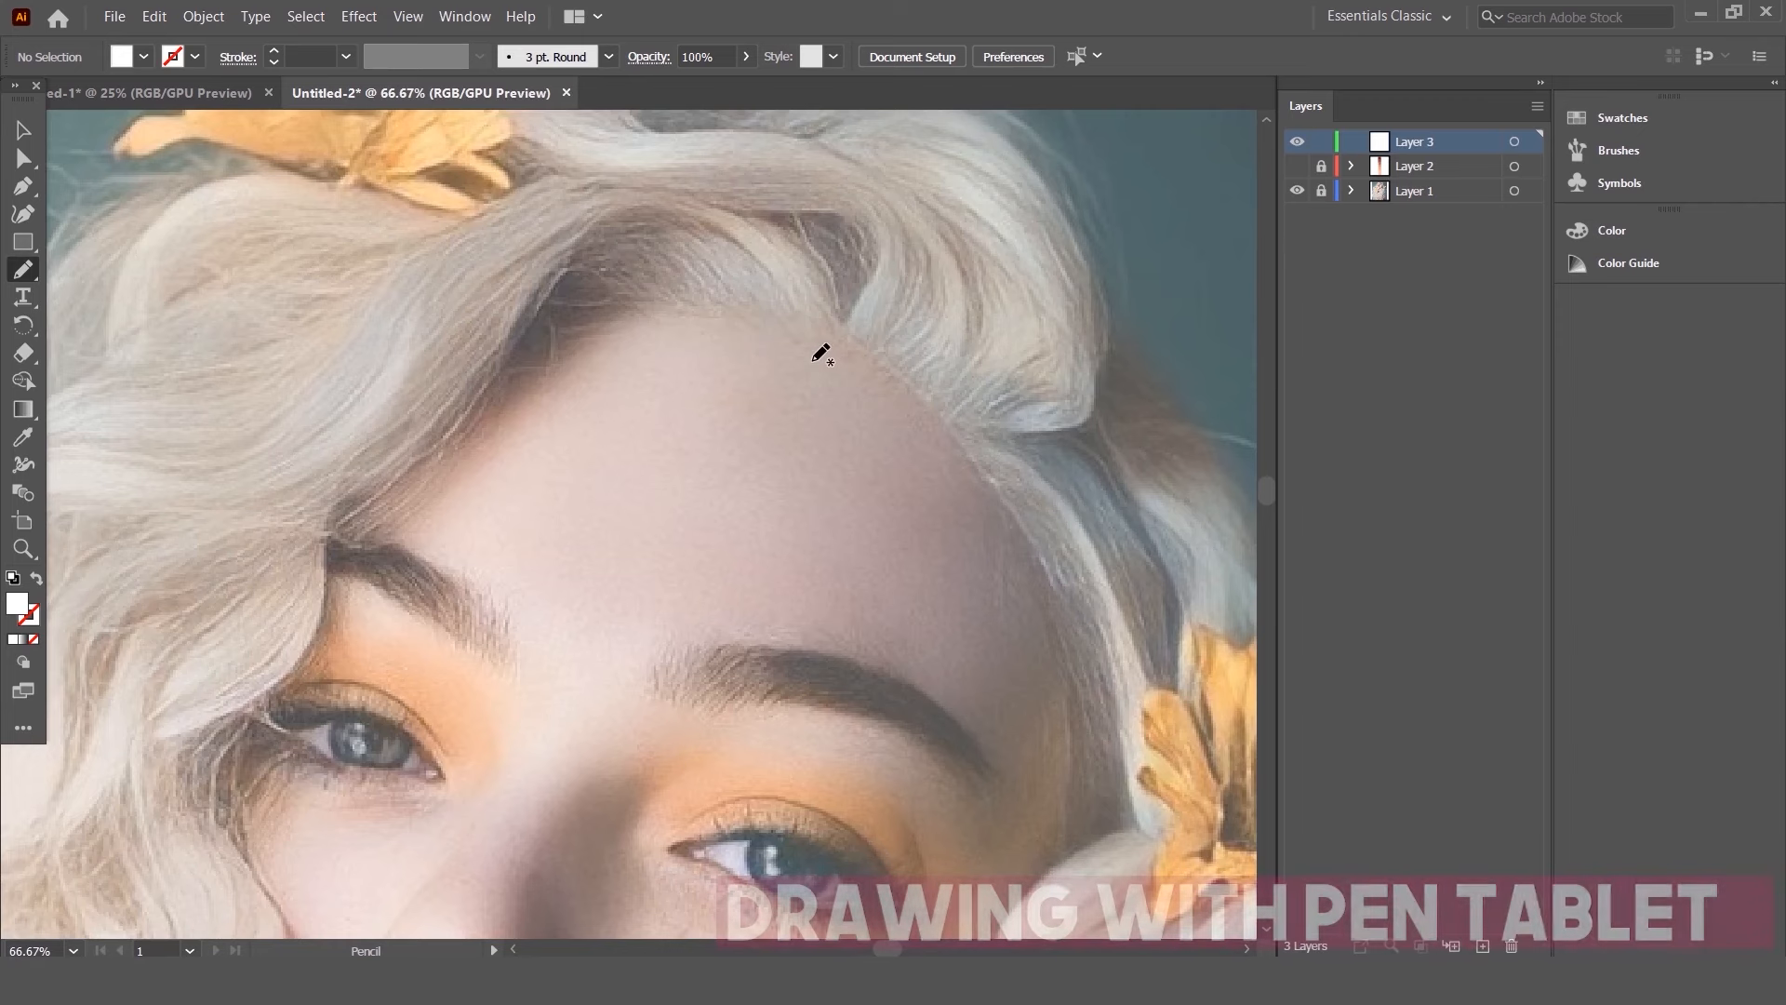
pyautogui.moveTo(1063, 860)
pyautogui.mouseDown()
pyautogui.moveTo(1092, 747)
pyautogui.moveTo(1042, 580)
pyautogui.moveTo(980, 459)
pyautogui.moveTo(861, 354)
pyautogui.mouseUp()
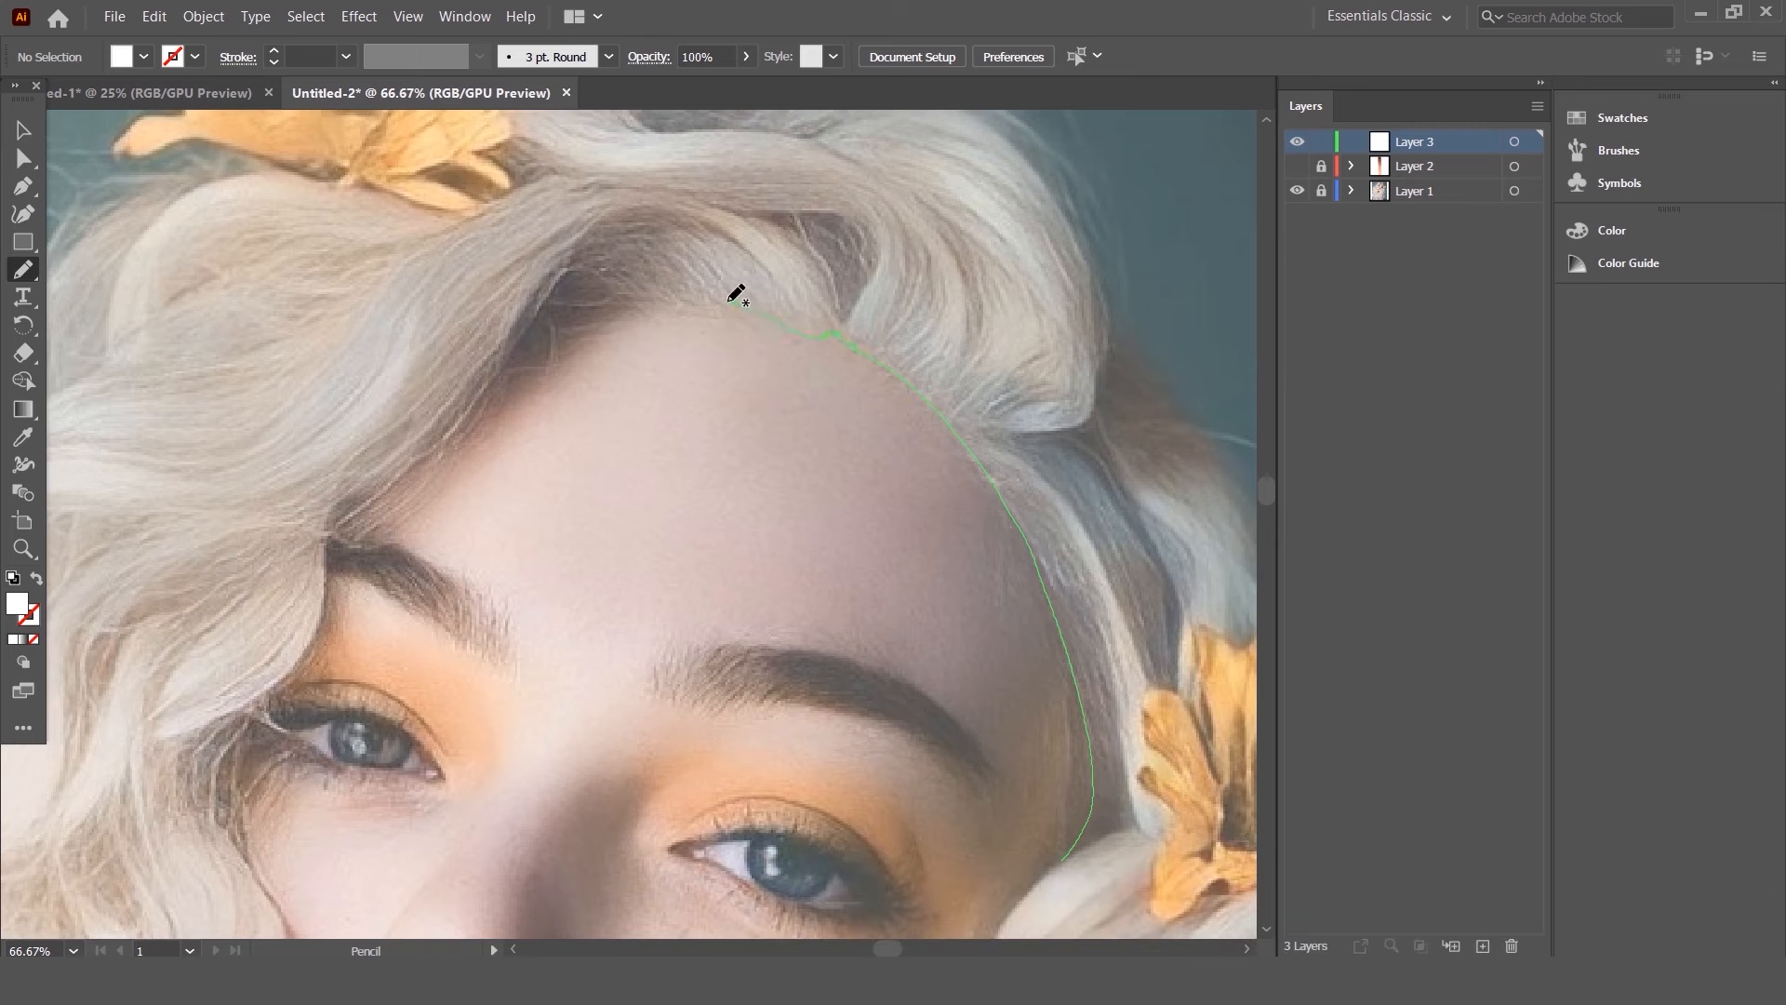
pyautogui.moveTo(657, 299); pyautogui.dragTo(607, 309)
pyautogui.moveTo(434, 469)
pyautogui.mouseDown()
pyautogui.moveTo(344, 532)
pyautogui.moveTo(333, 577)
pyautogui.mouseUp()
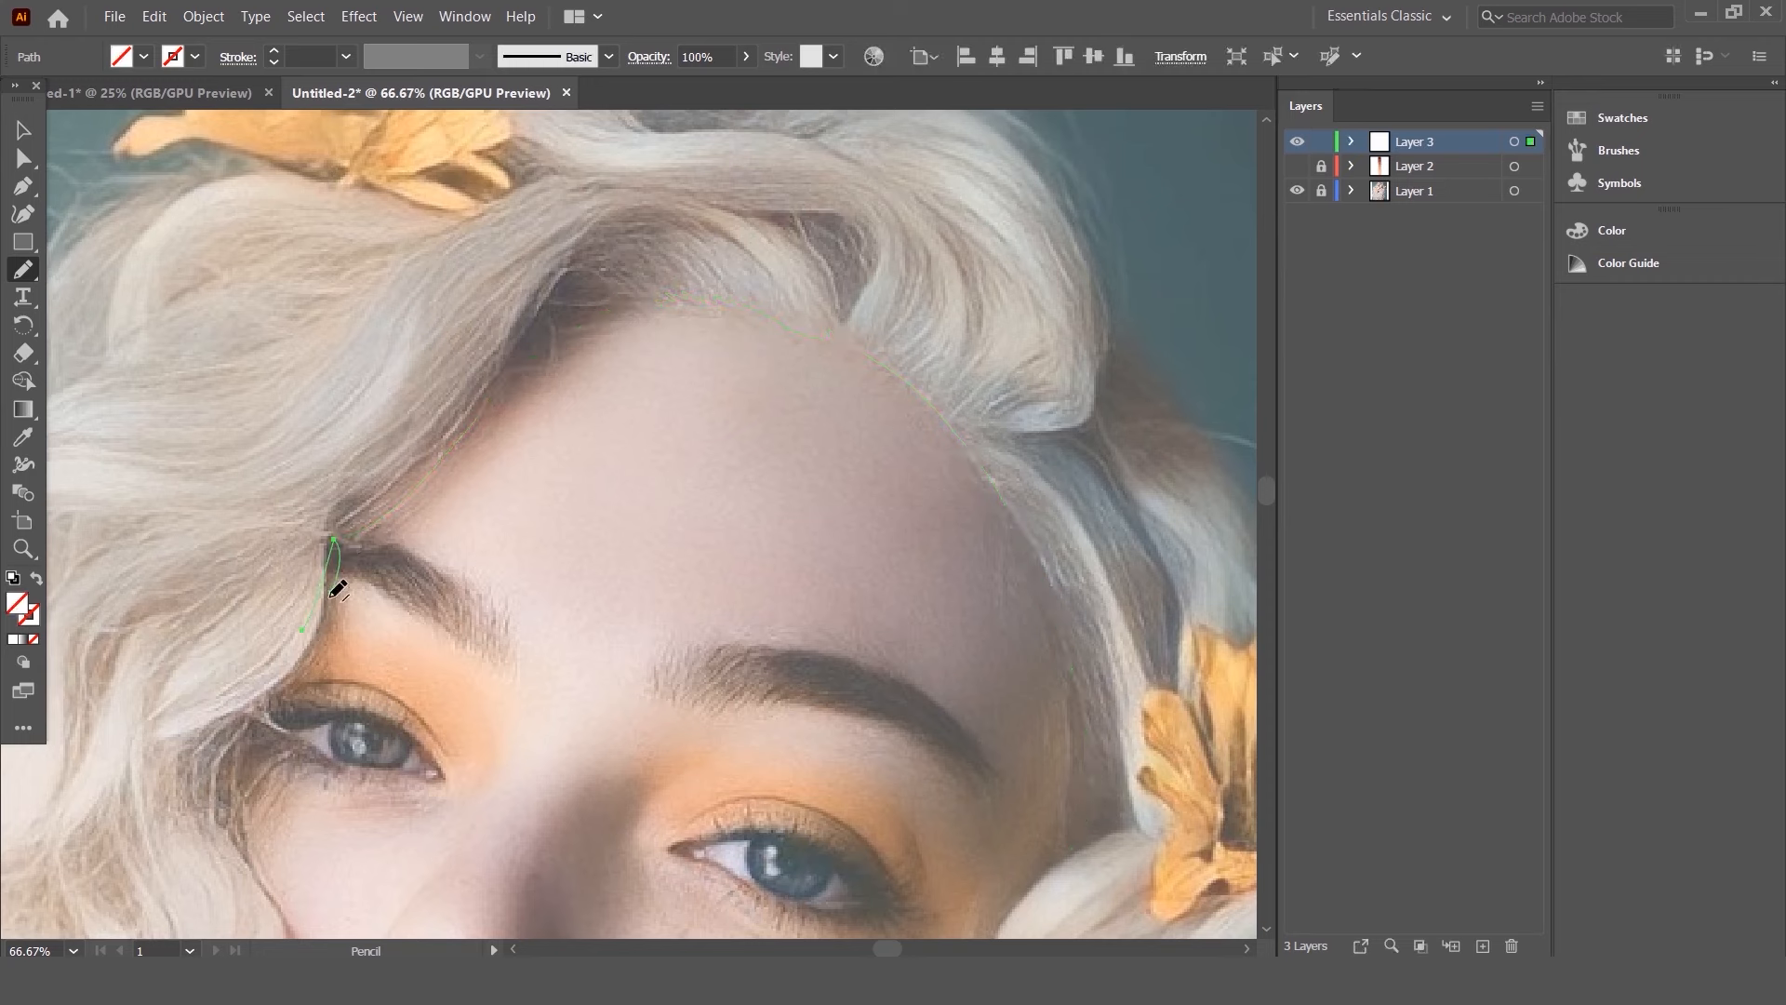
# - Set the path's stroke weight to 0.5 pt and continue the outline down the hair edge past the eyebrow and cheek to the chin
pyautogui.click(346, 57)
pyautogui.click(409, 102)
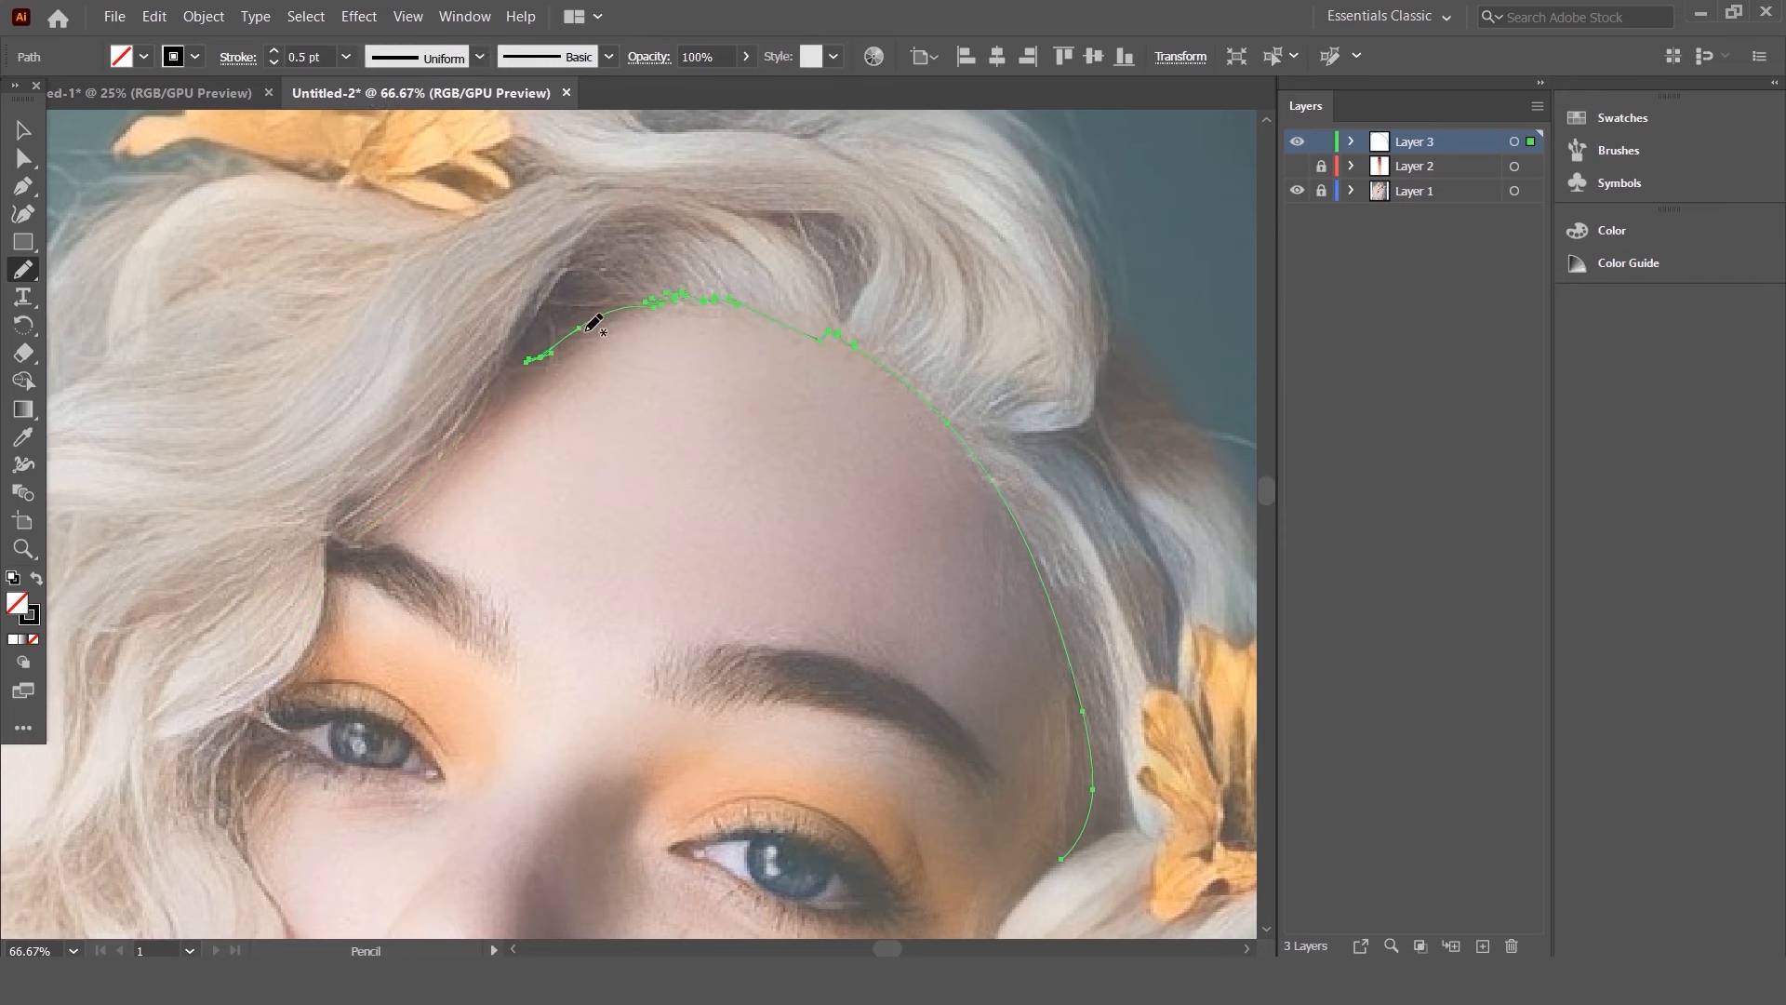
pyautogui.moveTo(577, 319); pyautogui.dragTo(510, 381)
pyautogui.moveTo(593, 321); pyautogui.dragTo(351, 511)
pyautogui.moveTo(278, 883); pyautogui.dragTo(323, 671)
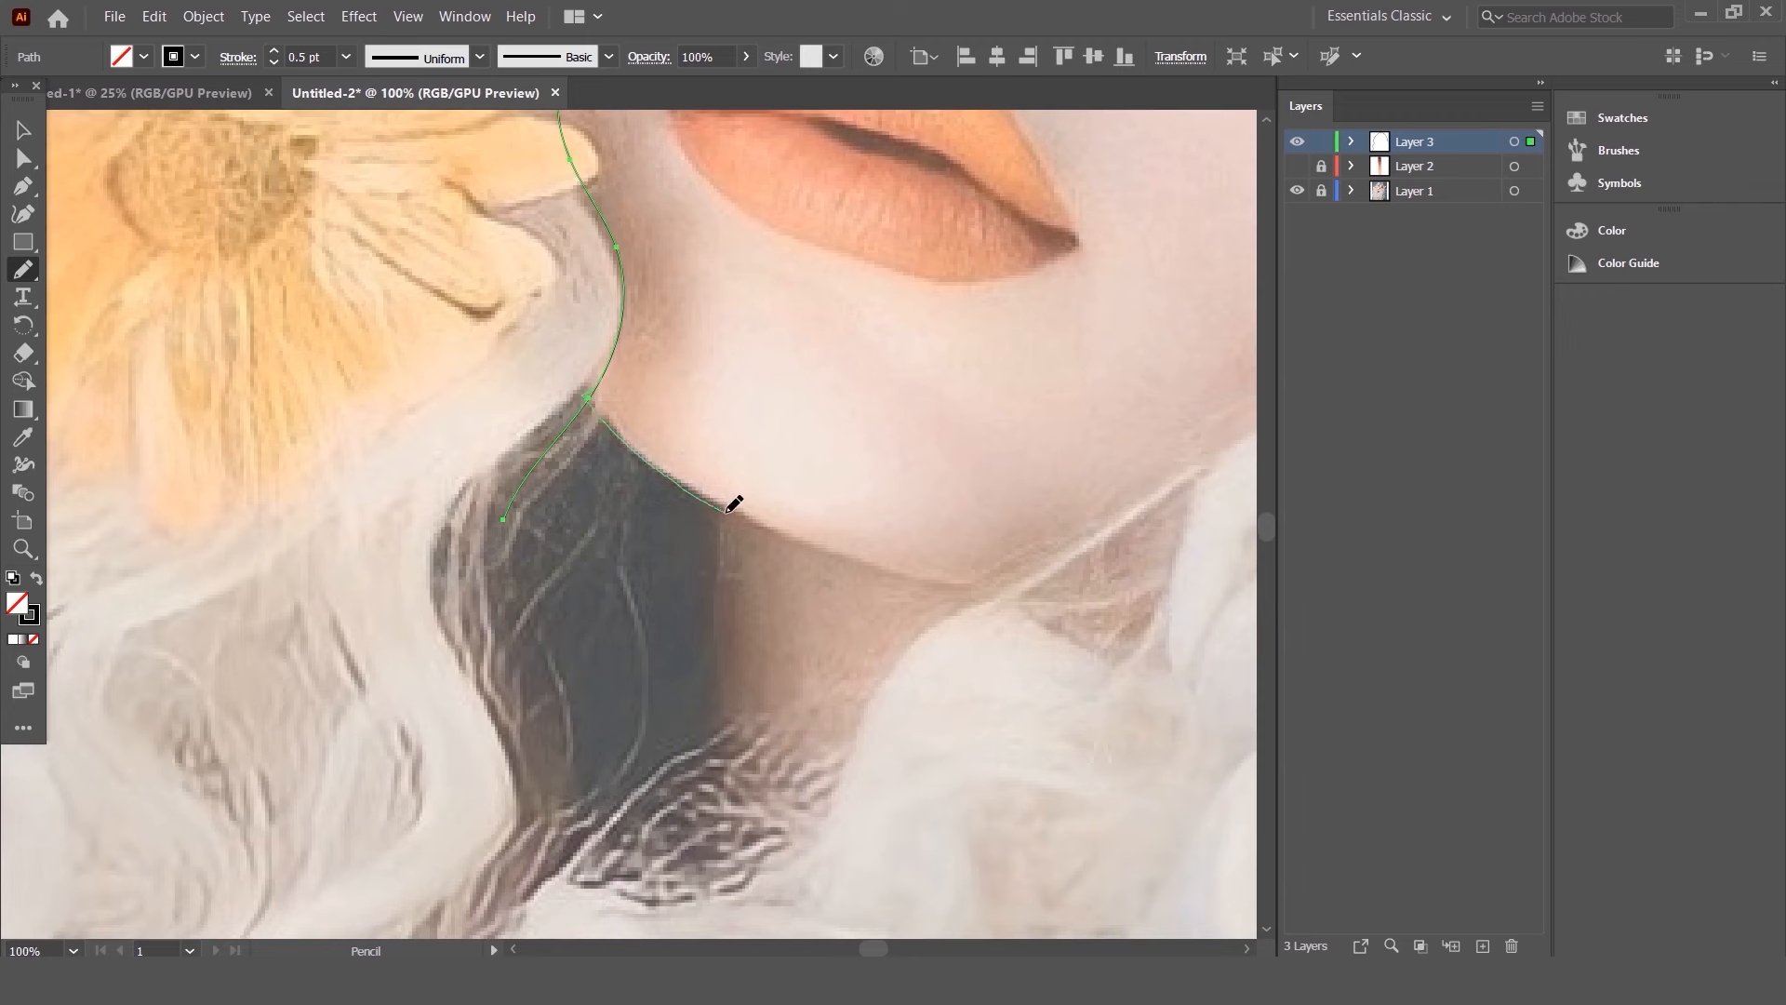
# - Extend the face outline along the jaw and down the edge of the dark neck shadow into the hair below
pyautogui.moveTo(723, 541); pyautogui.dragTo(716, 597)
pyautogui.moveTo(713, 488); pyautogui.dragTo(716, 597)
pyautogui.moveTo(552, 856); pyautogui.dragTo(483, 923)
# - Continue the outline from the base of the neck along the curls below the jaw toward the cheek
pyautogui.hotkey('ctrl', '-')
pyautogui.hotkey('ctrl', '-')
pyautogui.hotkey('ctrl', '-')
pyautogui.scroll(-5, 638, 766)
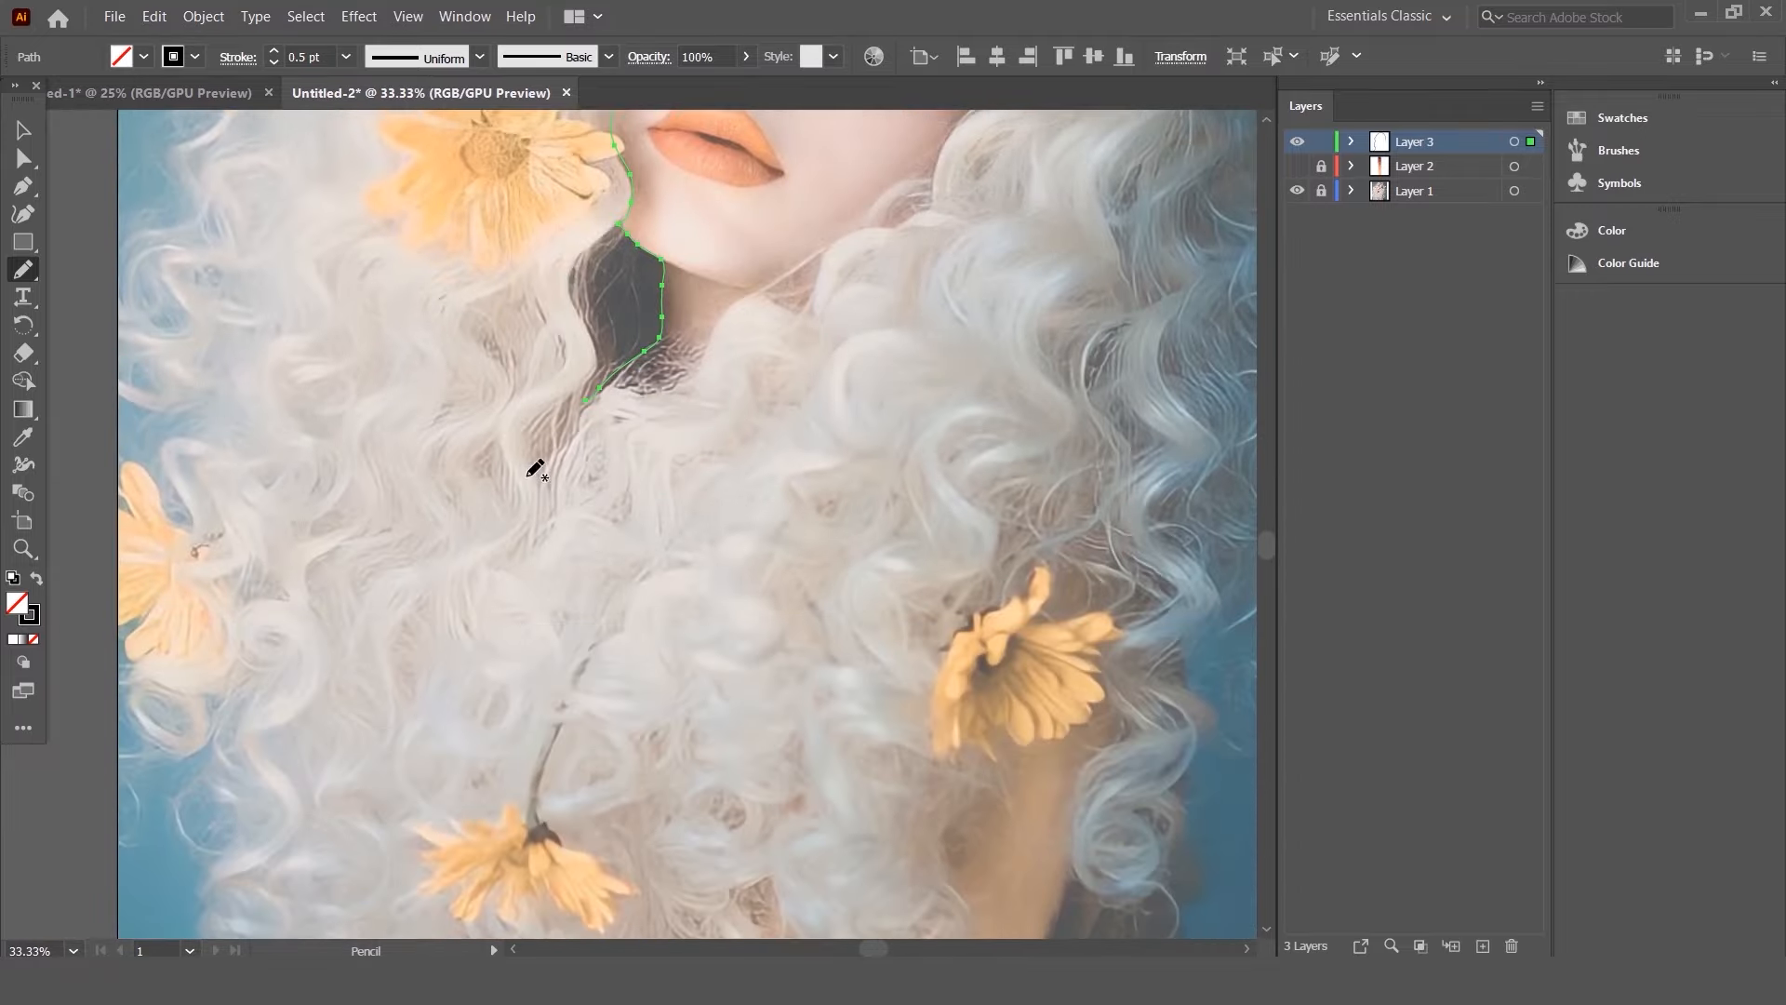
pyautogui.scroll(4, 510, 456)
pyautogui.hotkey('ctrl', '-')
pyautogui.hotkey('ctrl', '-')
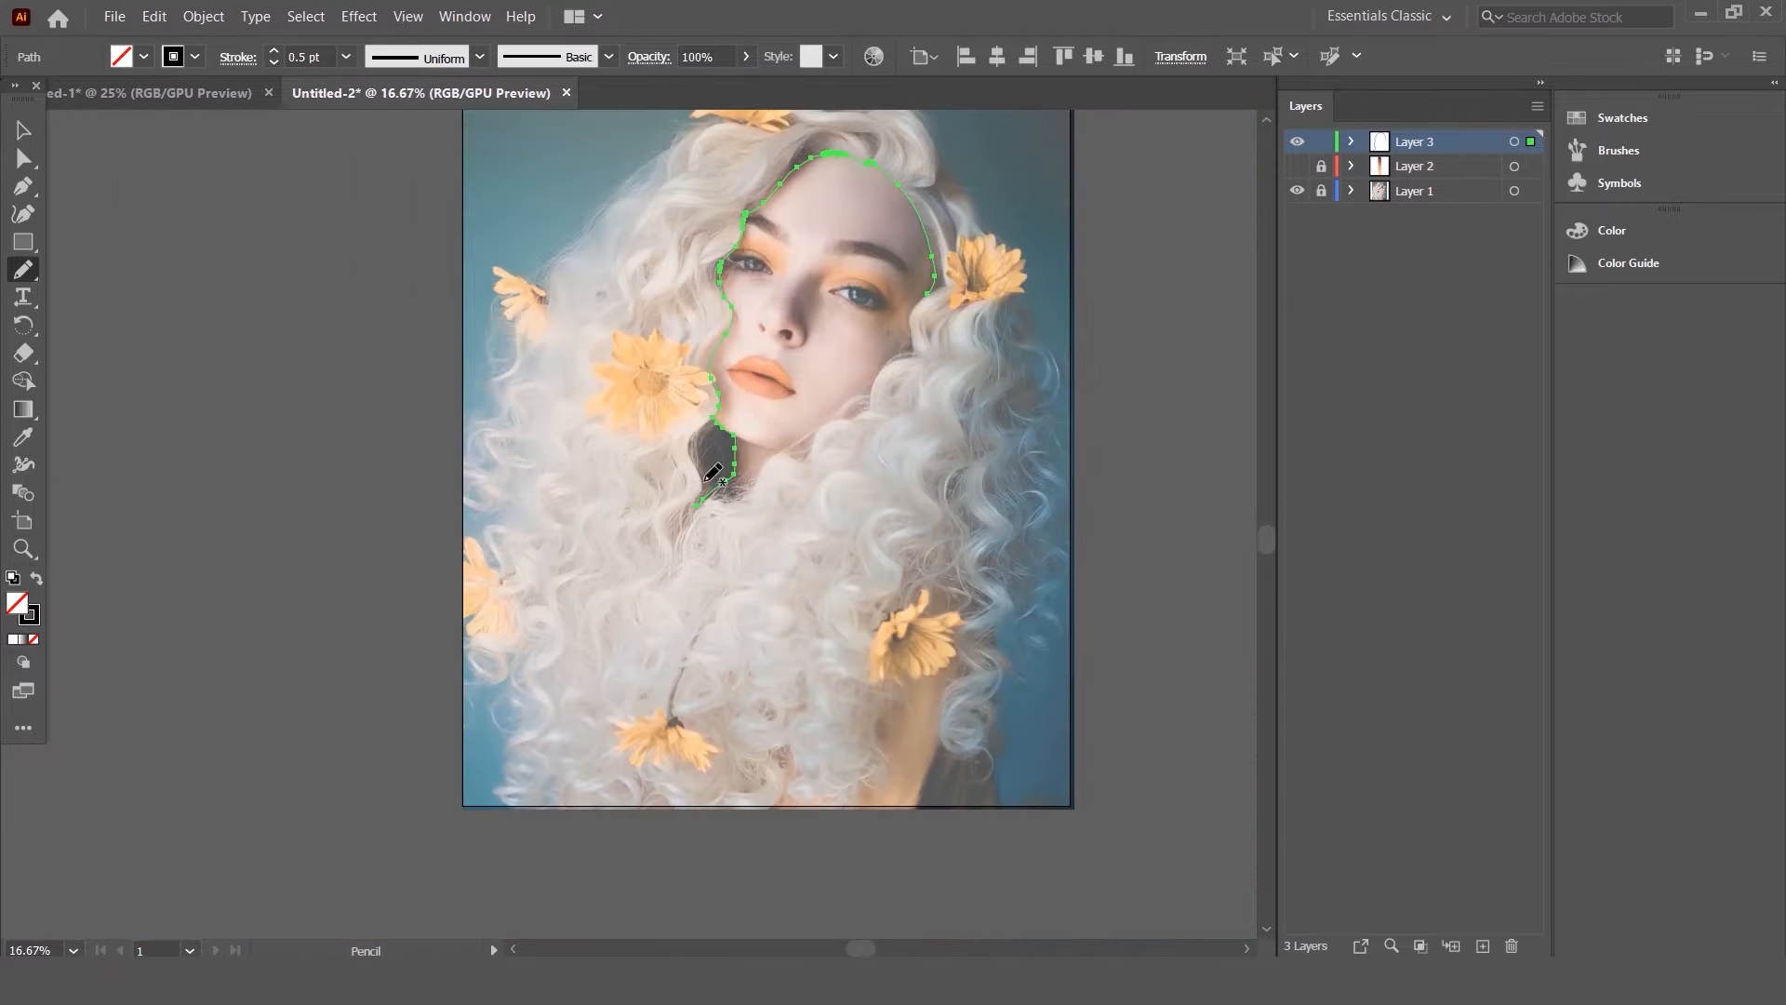
pyautogui.hotkey('ctrl', '+')
pyautogui.hotkey('ctrl', '+')
pyautogui.scroll(-3, 658, 454)
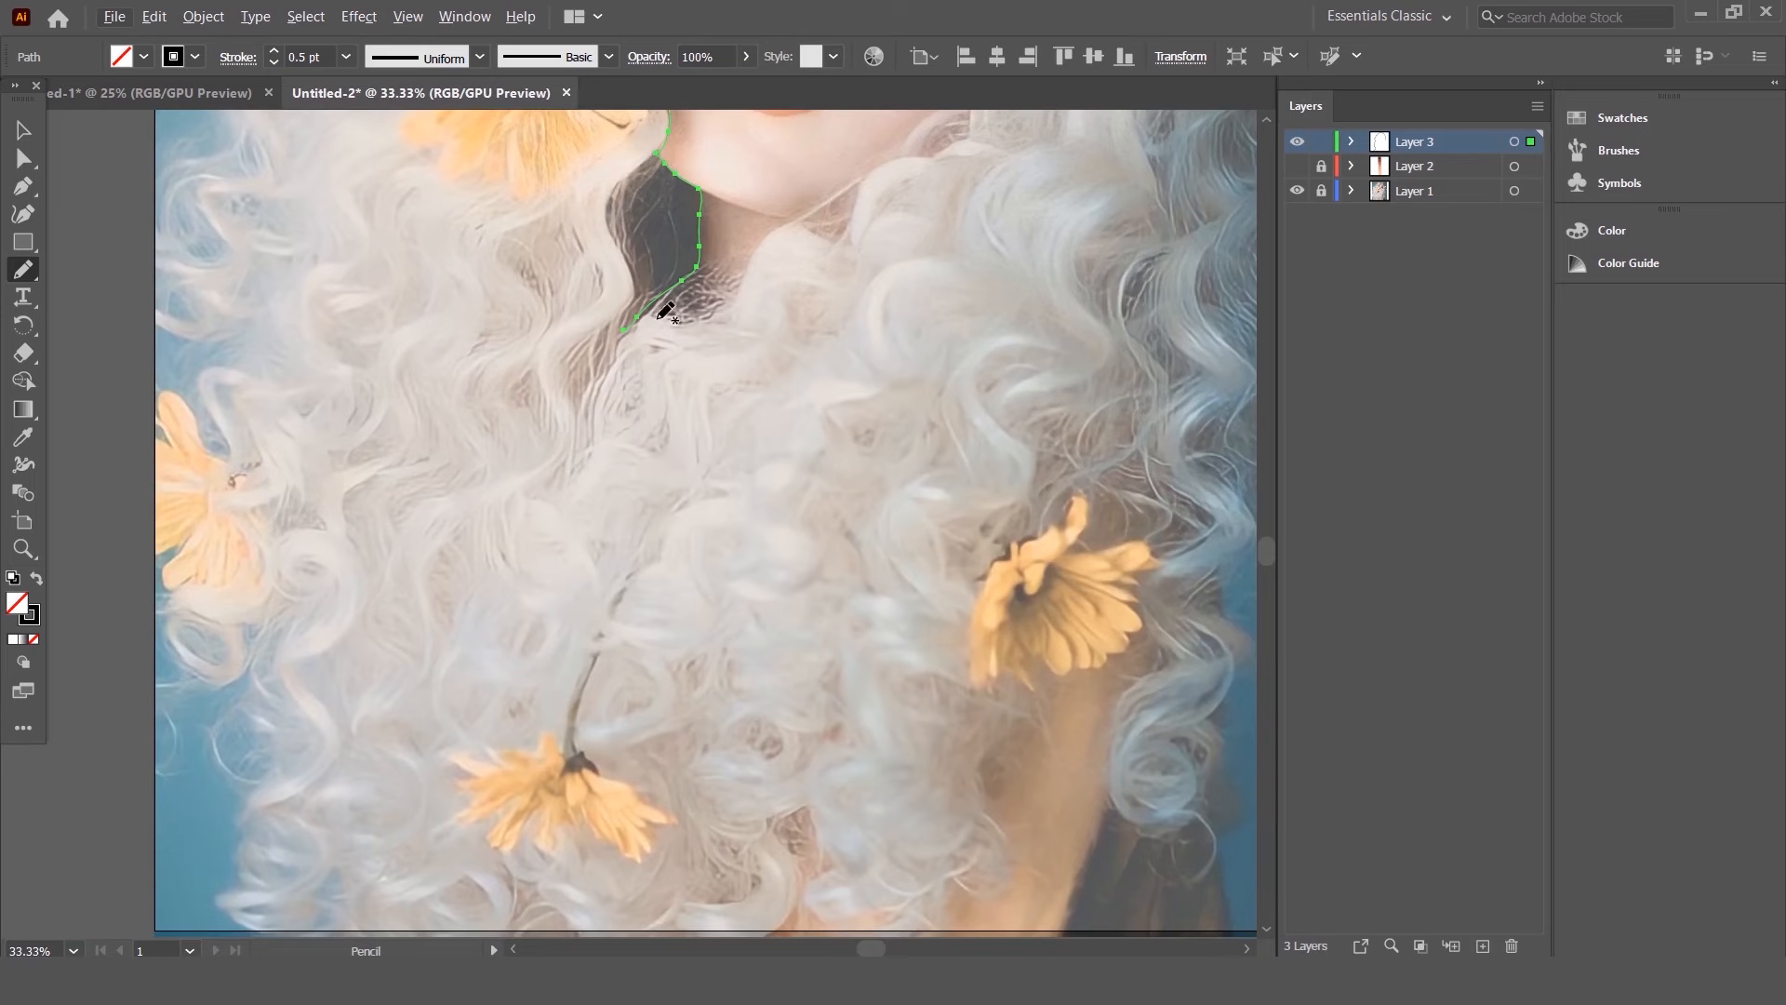
pyautogui.moveTo(656, 303); pyautogui.dragTo(631, 332)
pyautogui.hotkey('ctrl', '-')
pyautogui.hotkey('ctrl', '+')
pyautogui.hotkey('ctrl', '+')
pyautogui.hotkey('ctrl', '+')
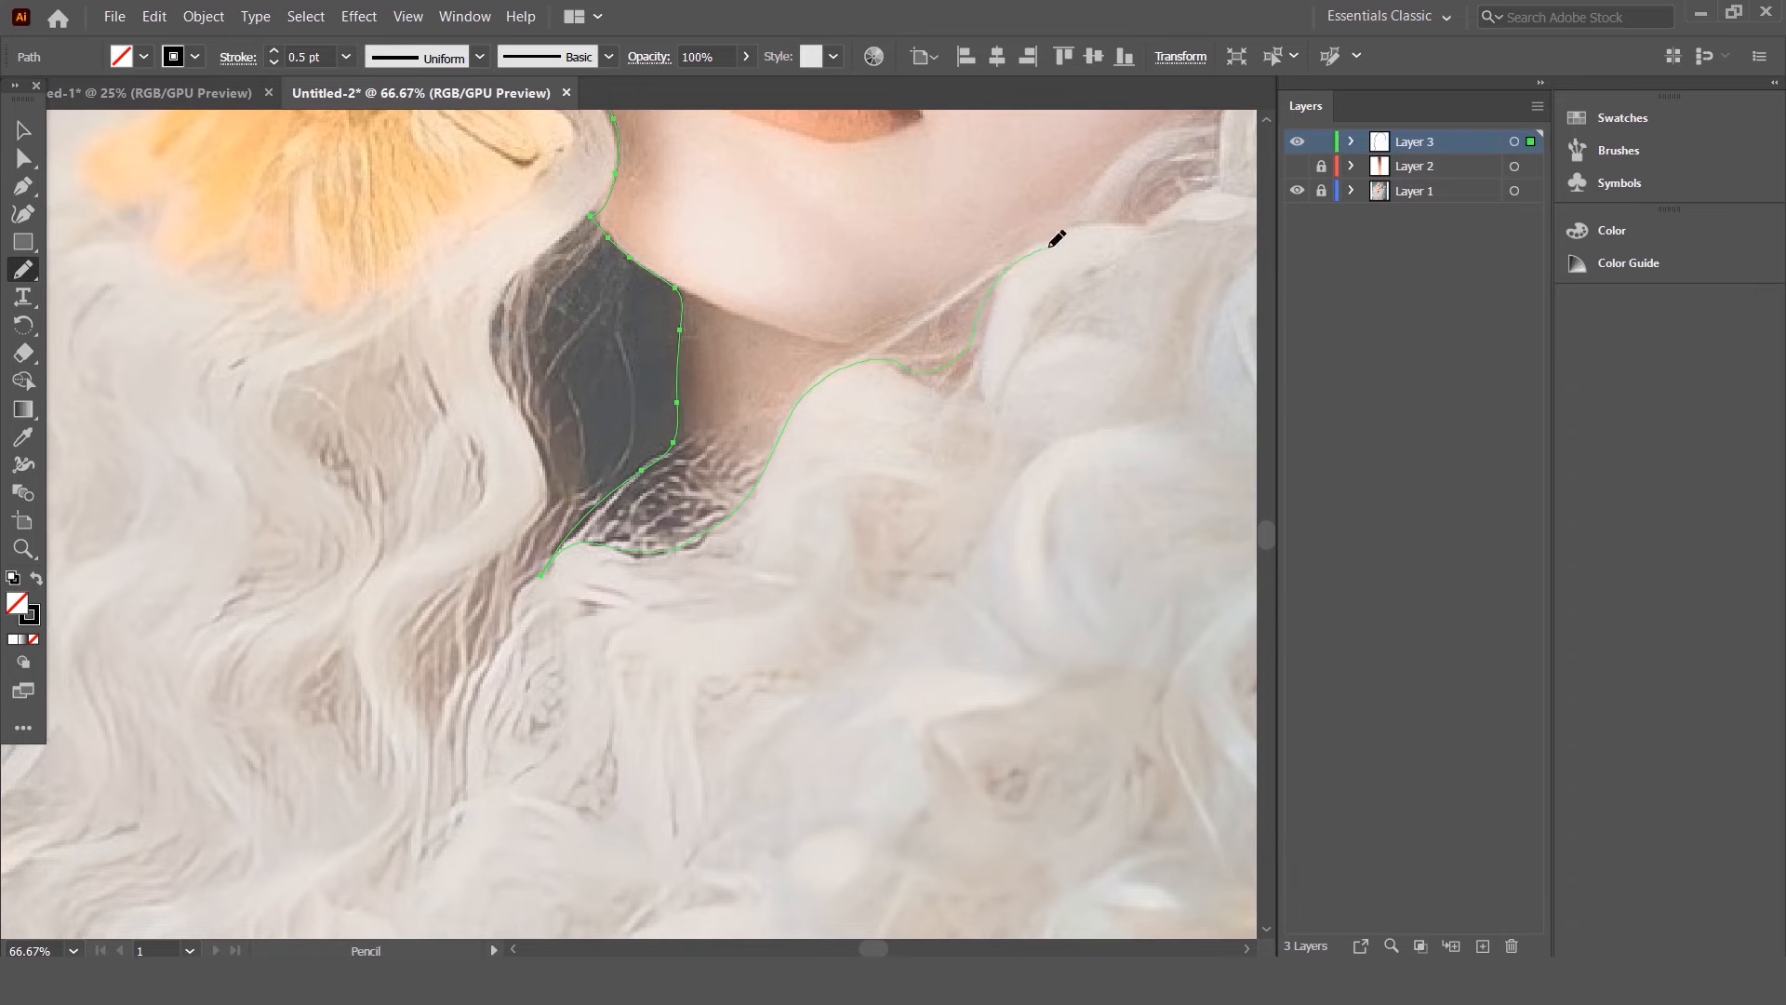
# - Trace the curls up along the cheek and join the line to the start of the hairline, completing the face outline
pyautogui.hotkey('ctrl', '-')
pyautogui.hotkey('ctrl', '-')
pyautogui.scroll(3, 1092, 335)
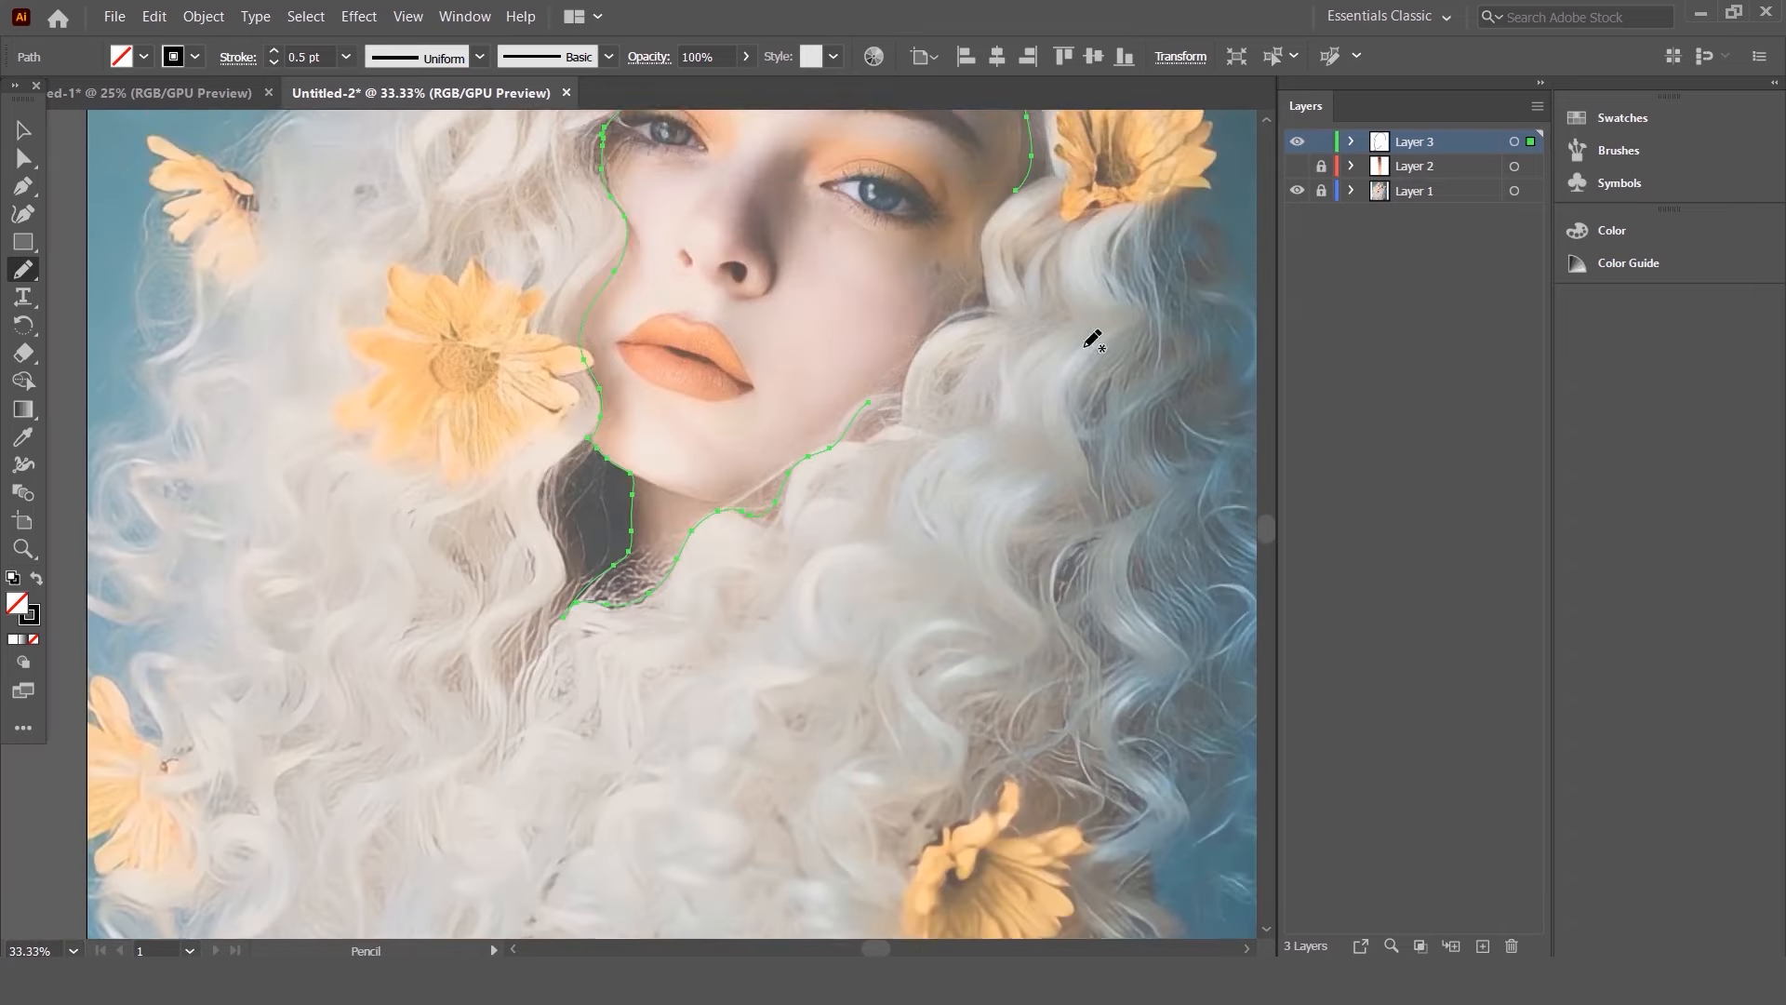
pyautogui.hotkey('ctrl', '+')
pyautogui.scroll(1, 1175, 349)
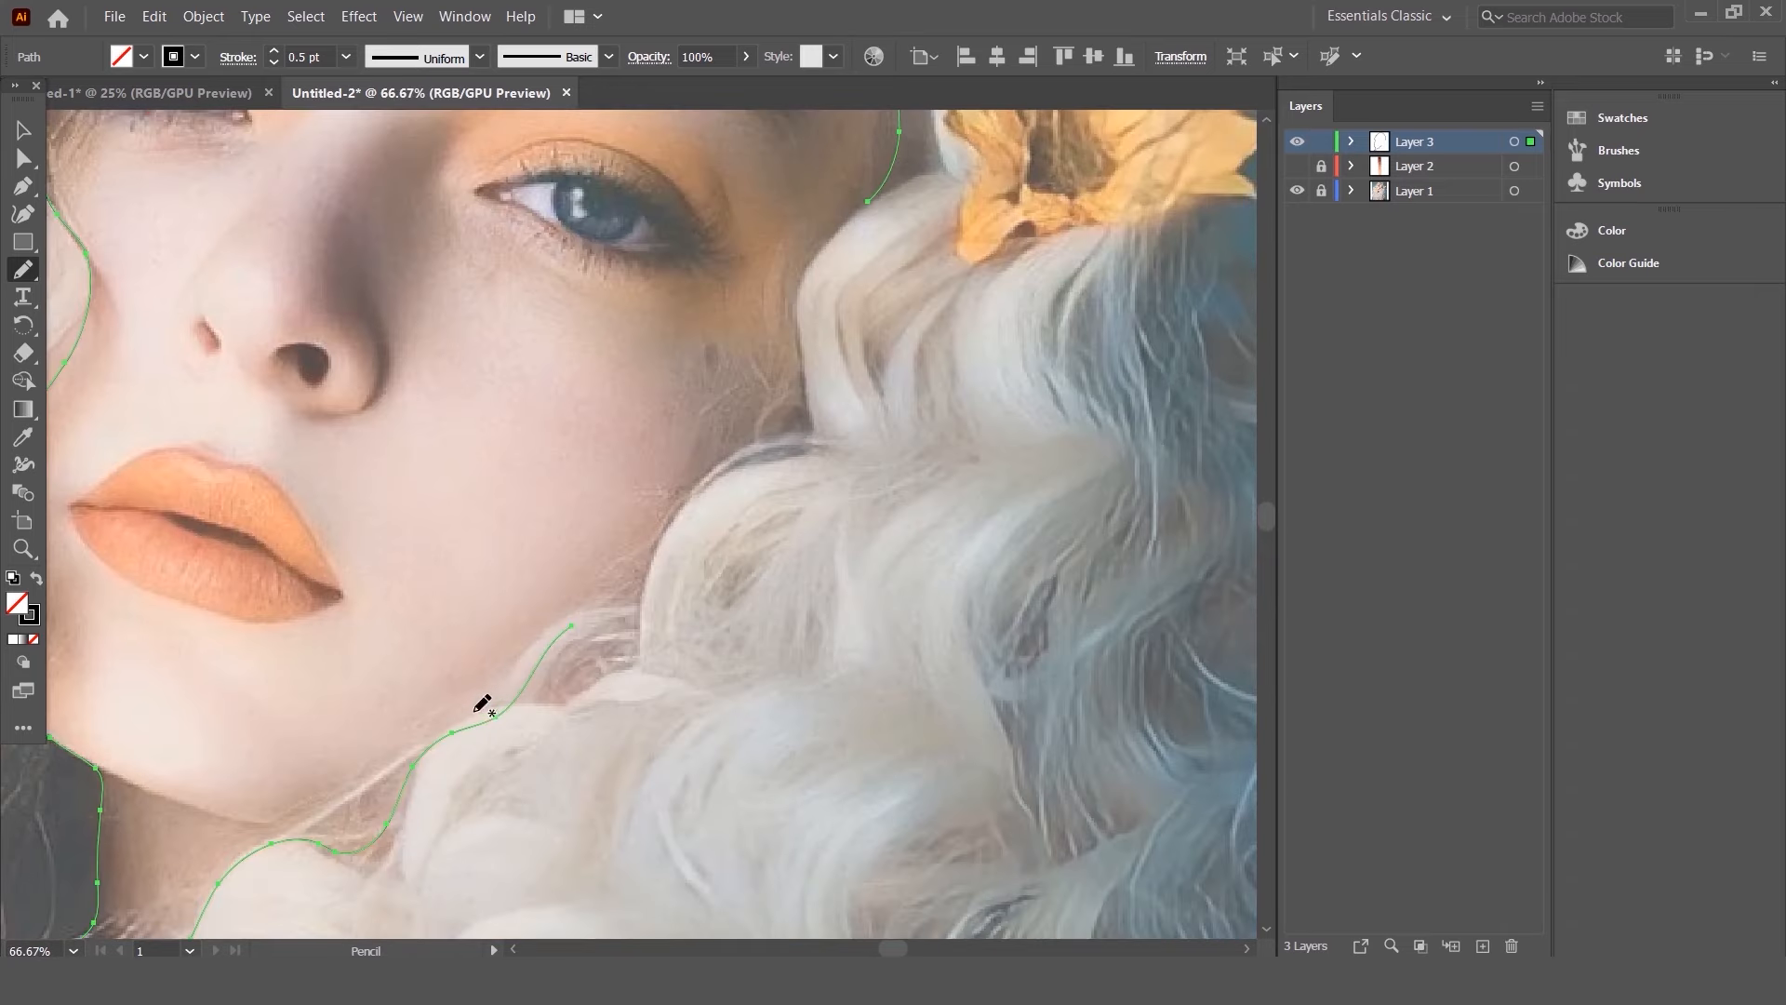
pyautogui.moveTo(612, 600); pyautogui.dragTo(519, 686)
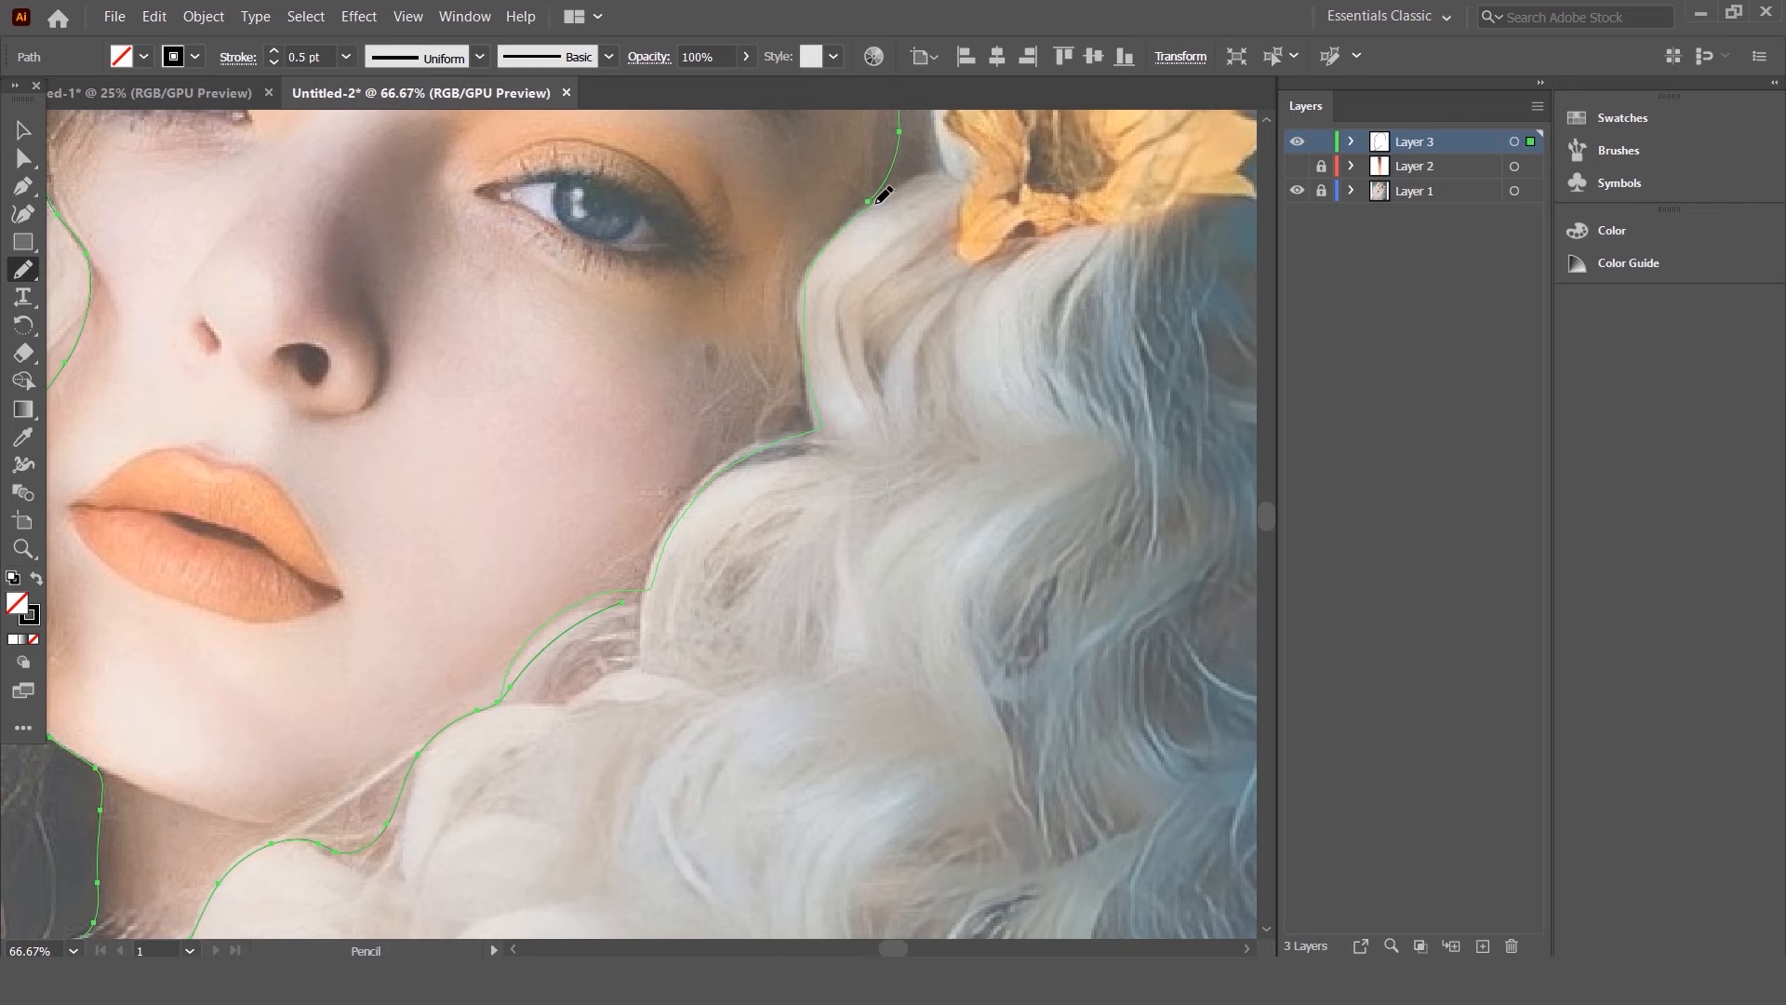
pyautogui.scroll(2, 798, 236)
pyautogui.scroll(-1, 798, 236)
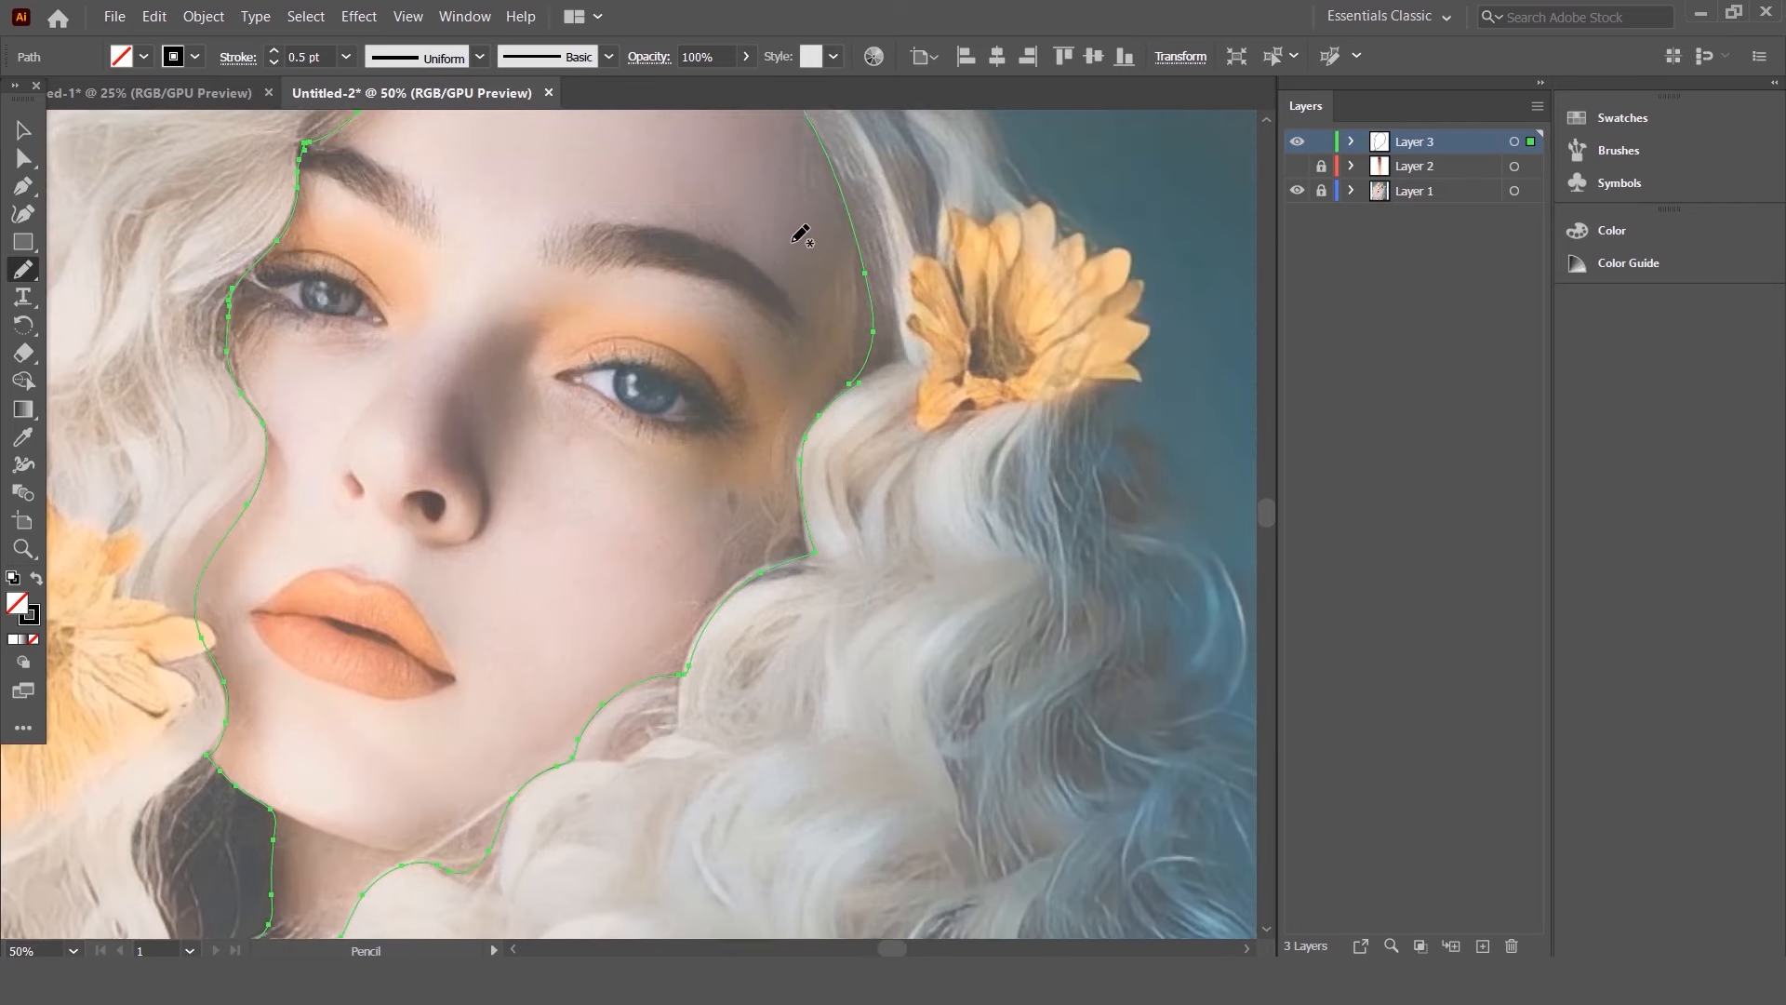
pyautogui.scroll(1, 800, 235)
pyautogui.scroll(1, 800, 236)
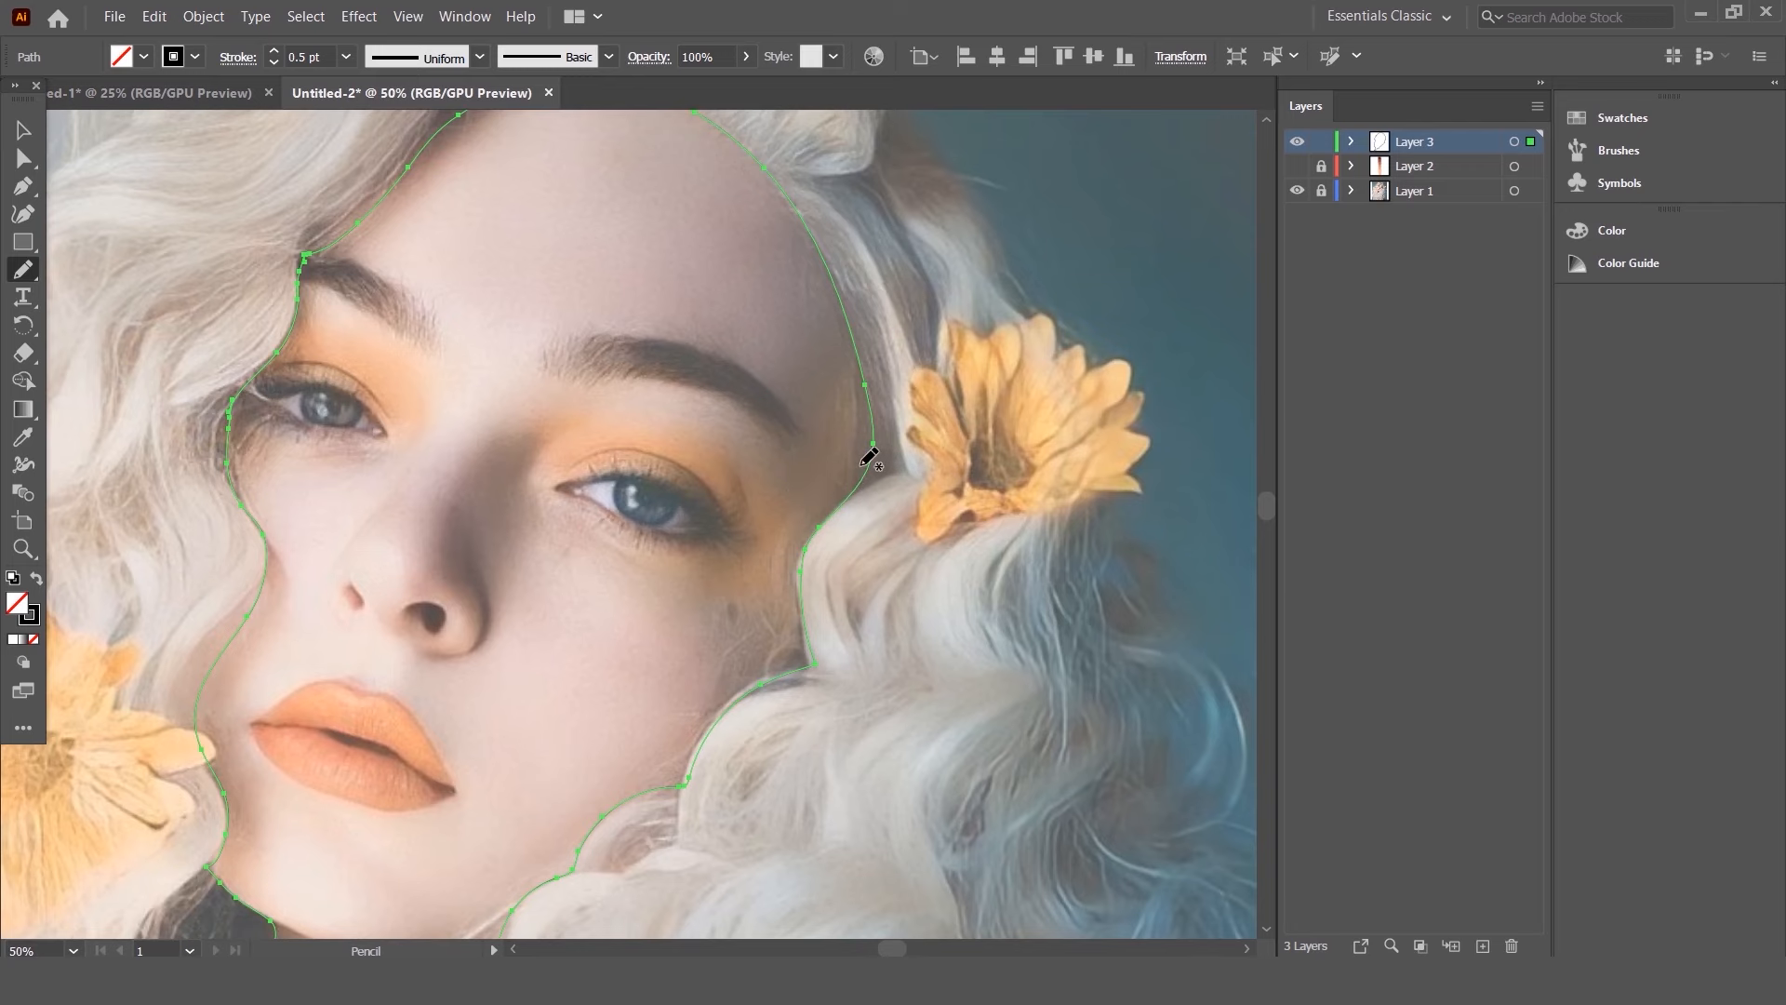
pyautogui.scroll(-1, 868, 456)
# - Trace the outer edge of the hair over the crown with the Pencil tool, ending at the flower on top of the head
pyautogui.click(167, 61)
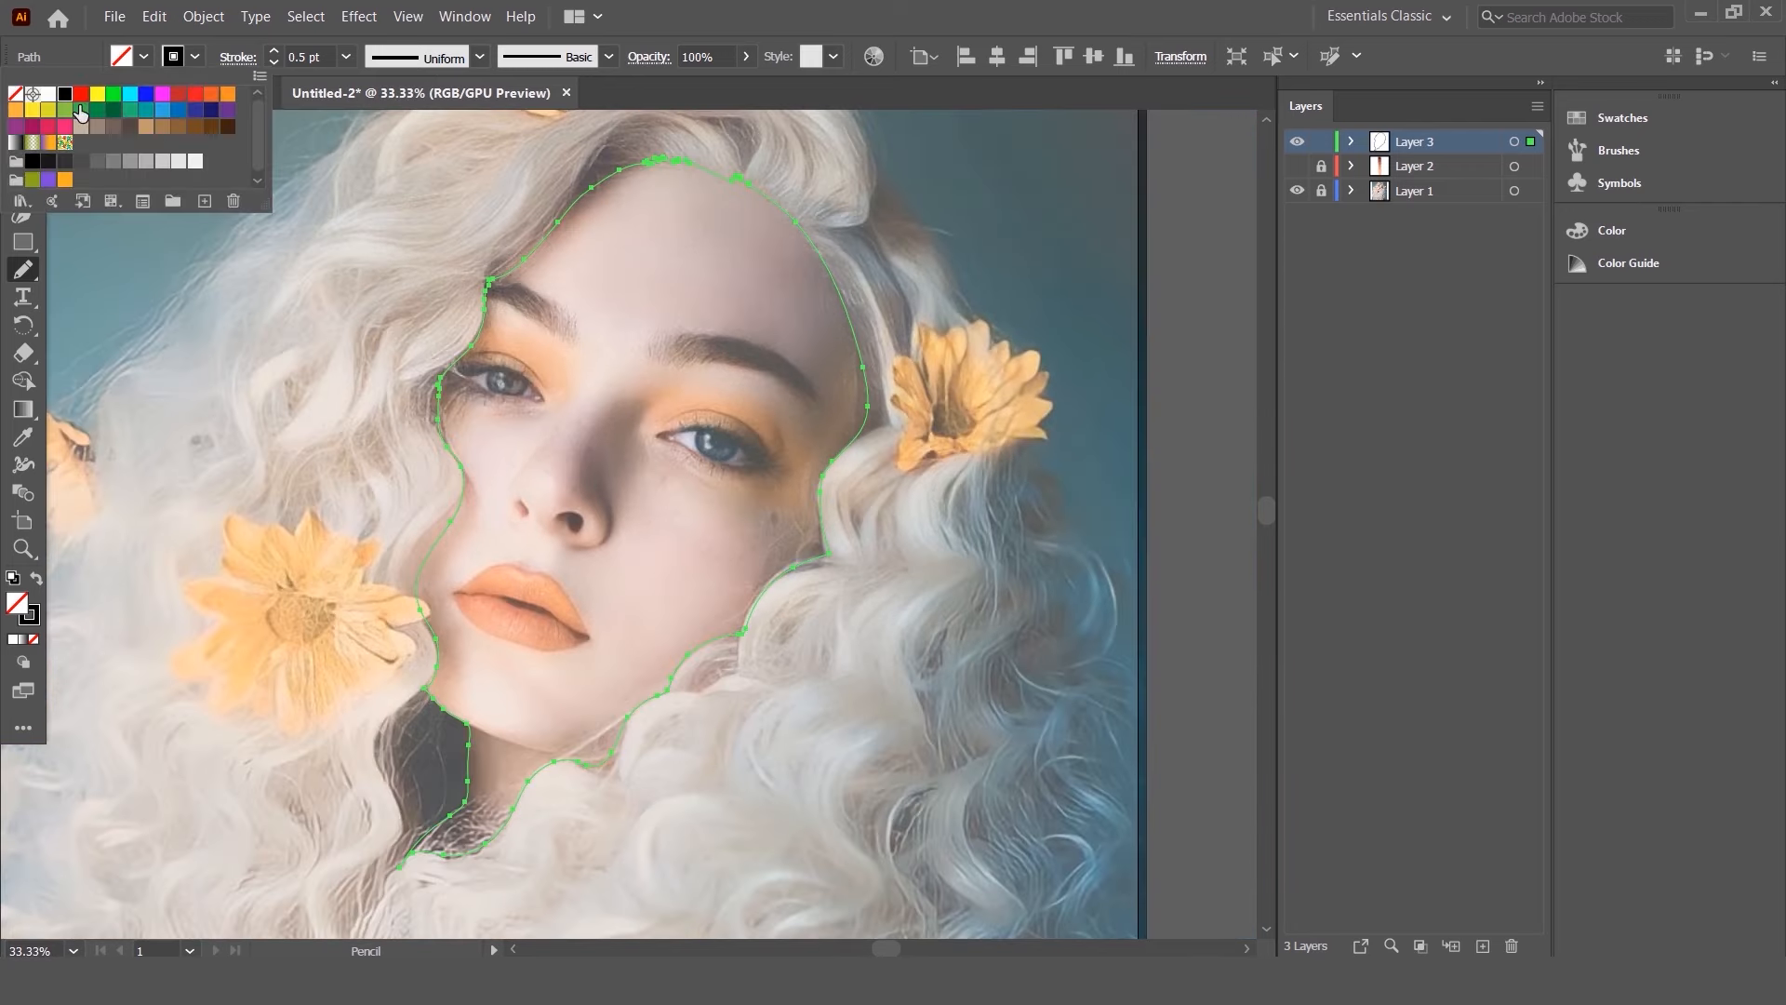
pyautogui.scroll(-4, 651, 242)
pyautogui.scroll(2, 619, 319)
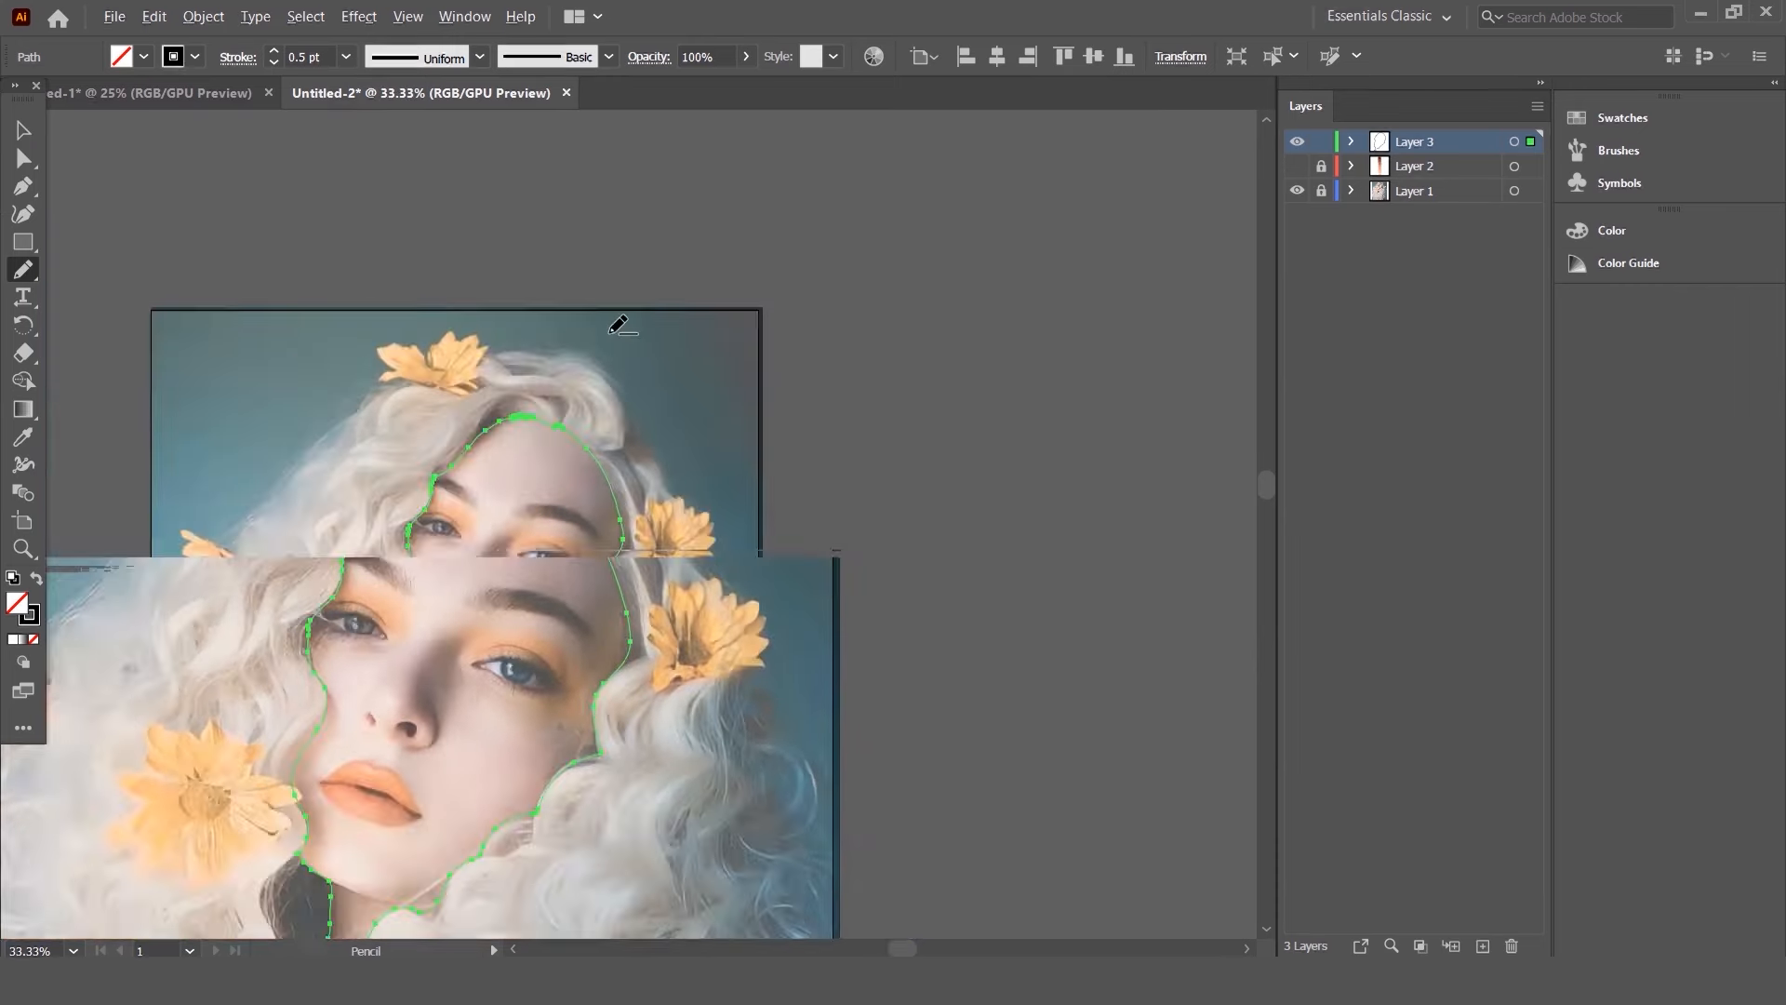
pyautogui.scroll(2, 592, 348)
pyautogui.moveTo(778, 642)
pyautogui.mouseDown()
pyautogui.moveTo(731, 468)
pyautogui.moveTo(682, 393)
pyautogui.moveTo(622, 346)
pyautogui.moveTo(459, 342)
pyautogui.mouseUp()
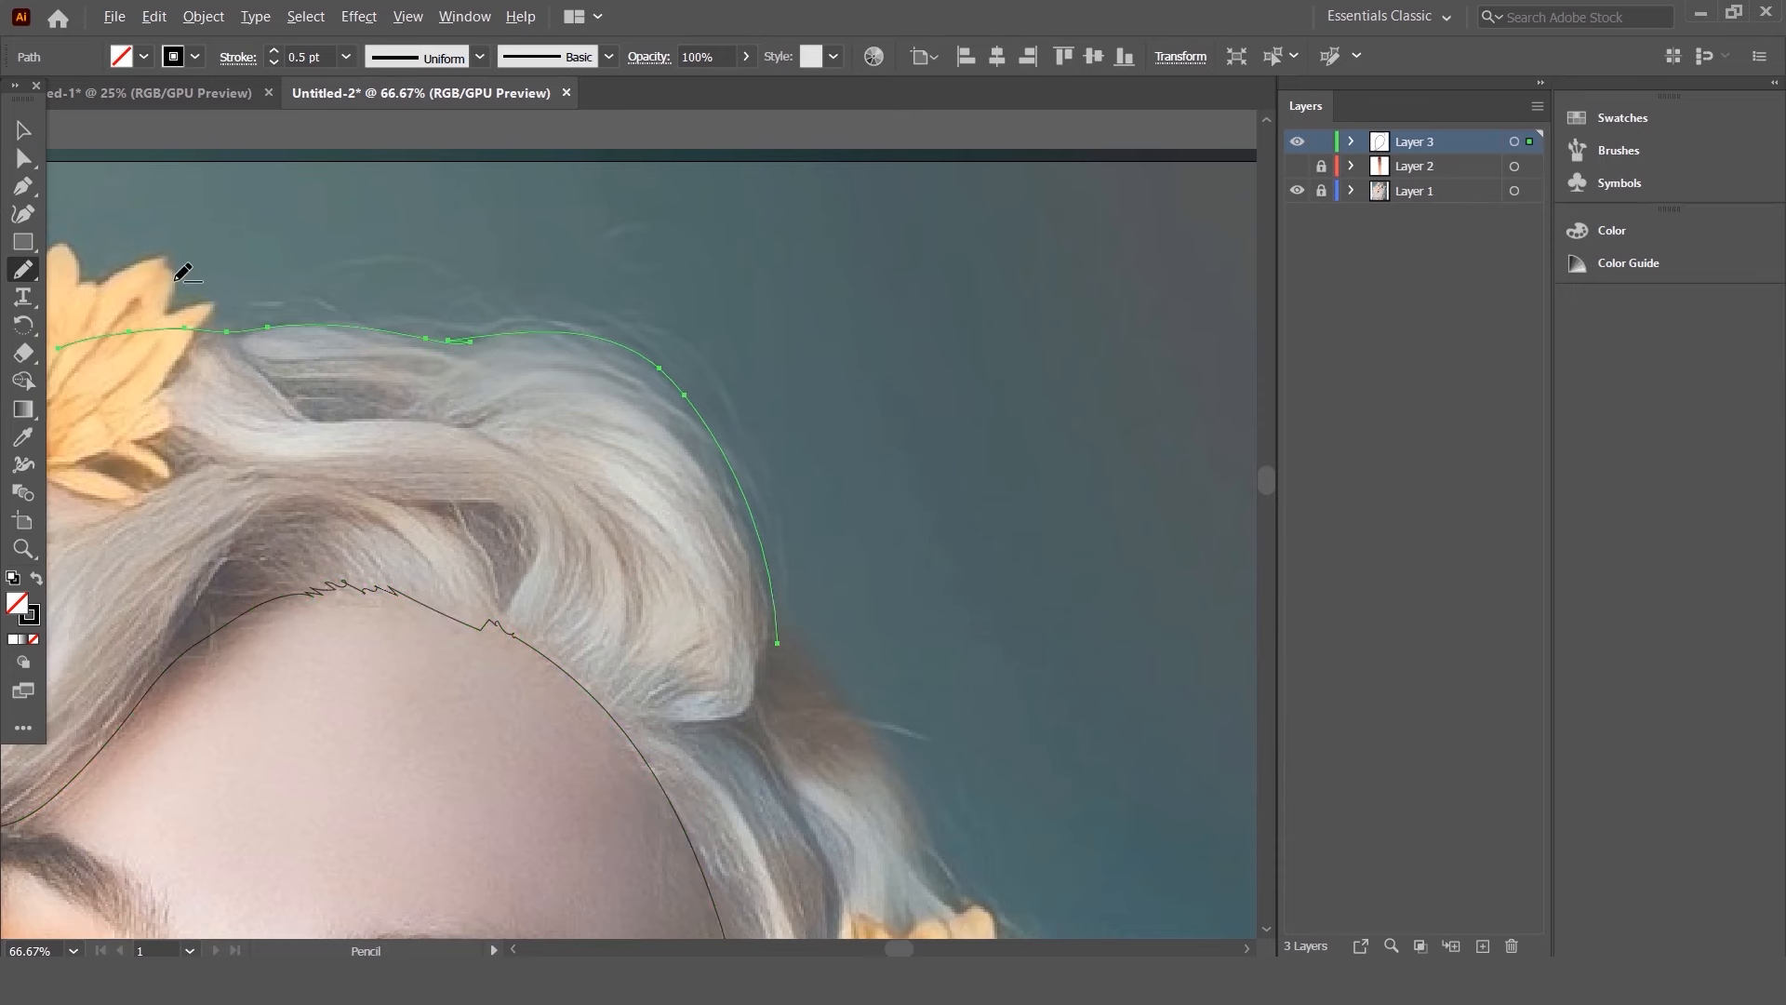
# - Extend the outer hair outline from the crown flower down past the small side flower and along the wavy curls
pyautogui.scroll(-4, 885, 272)
pyautogui.scroll(3, 704, 368)
pyautogui.scroll(-1, 704, 369)
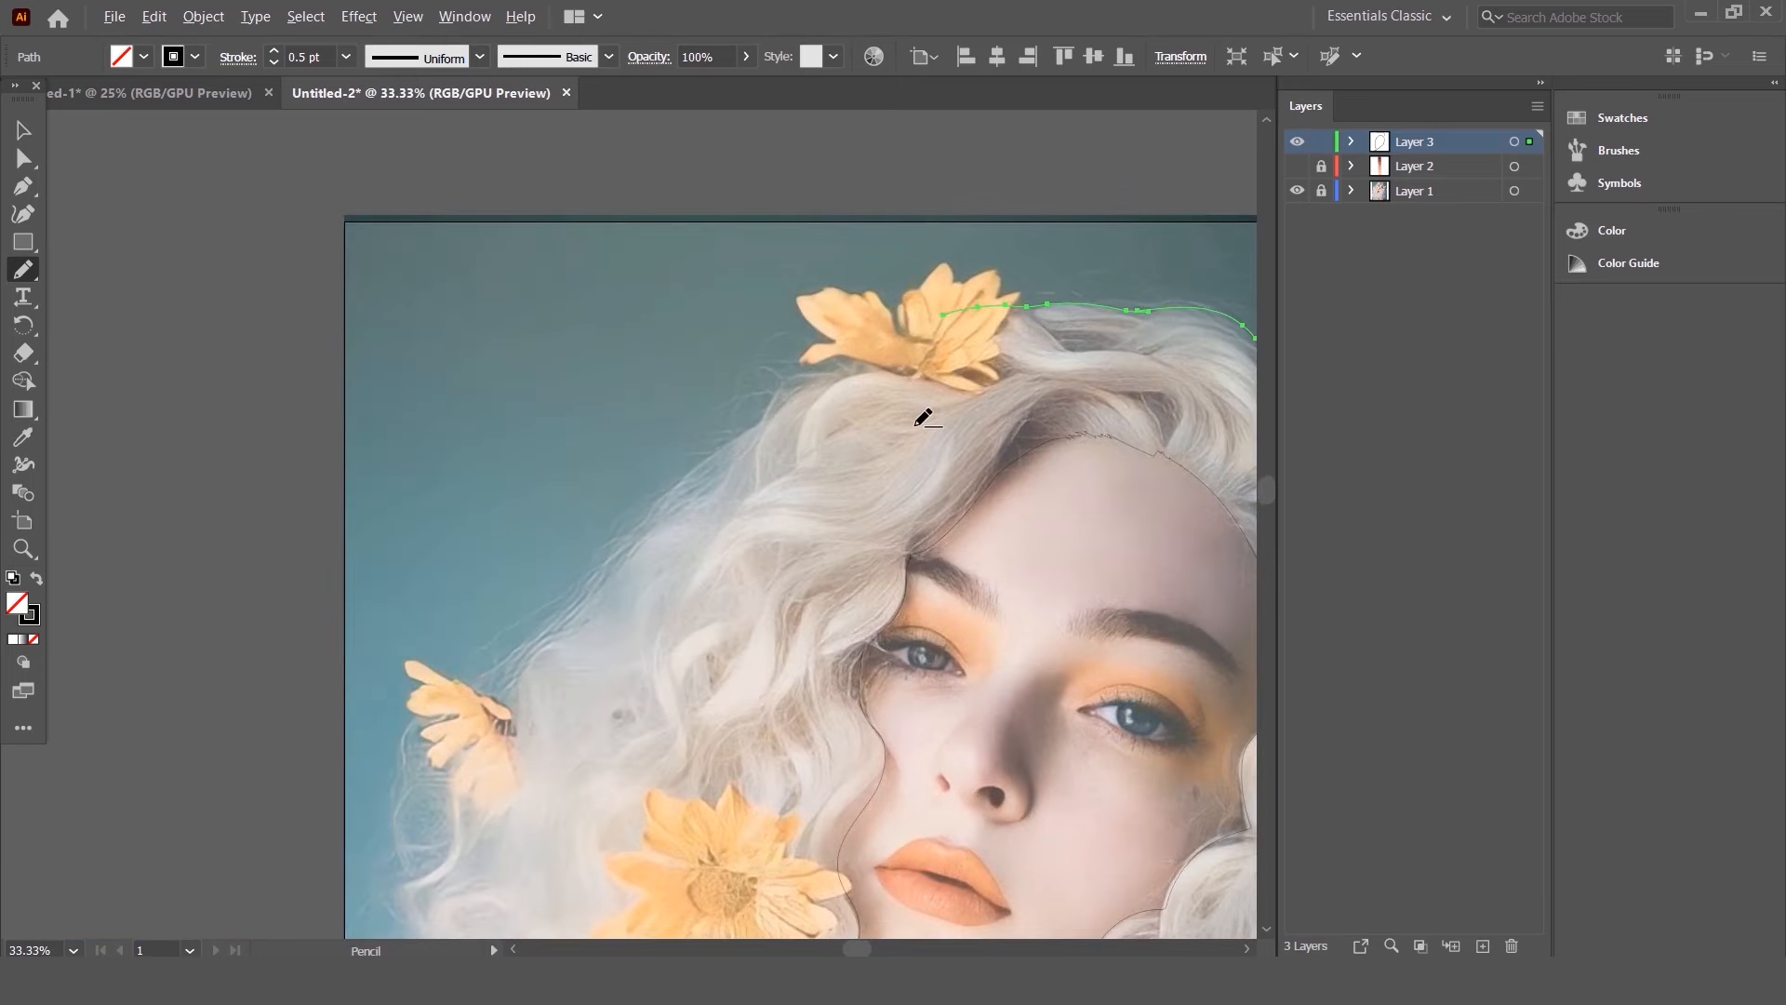
pyautogui.moveTo(831, 376); pyautogui.dragTo(968, 304)
pyautogui.scroll(-5, 527, 699)
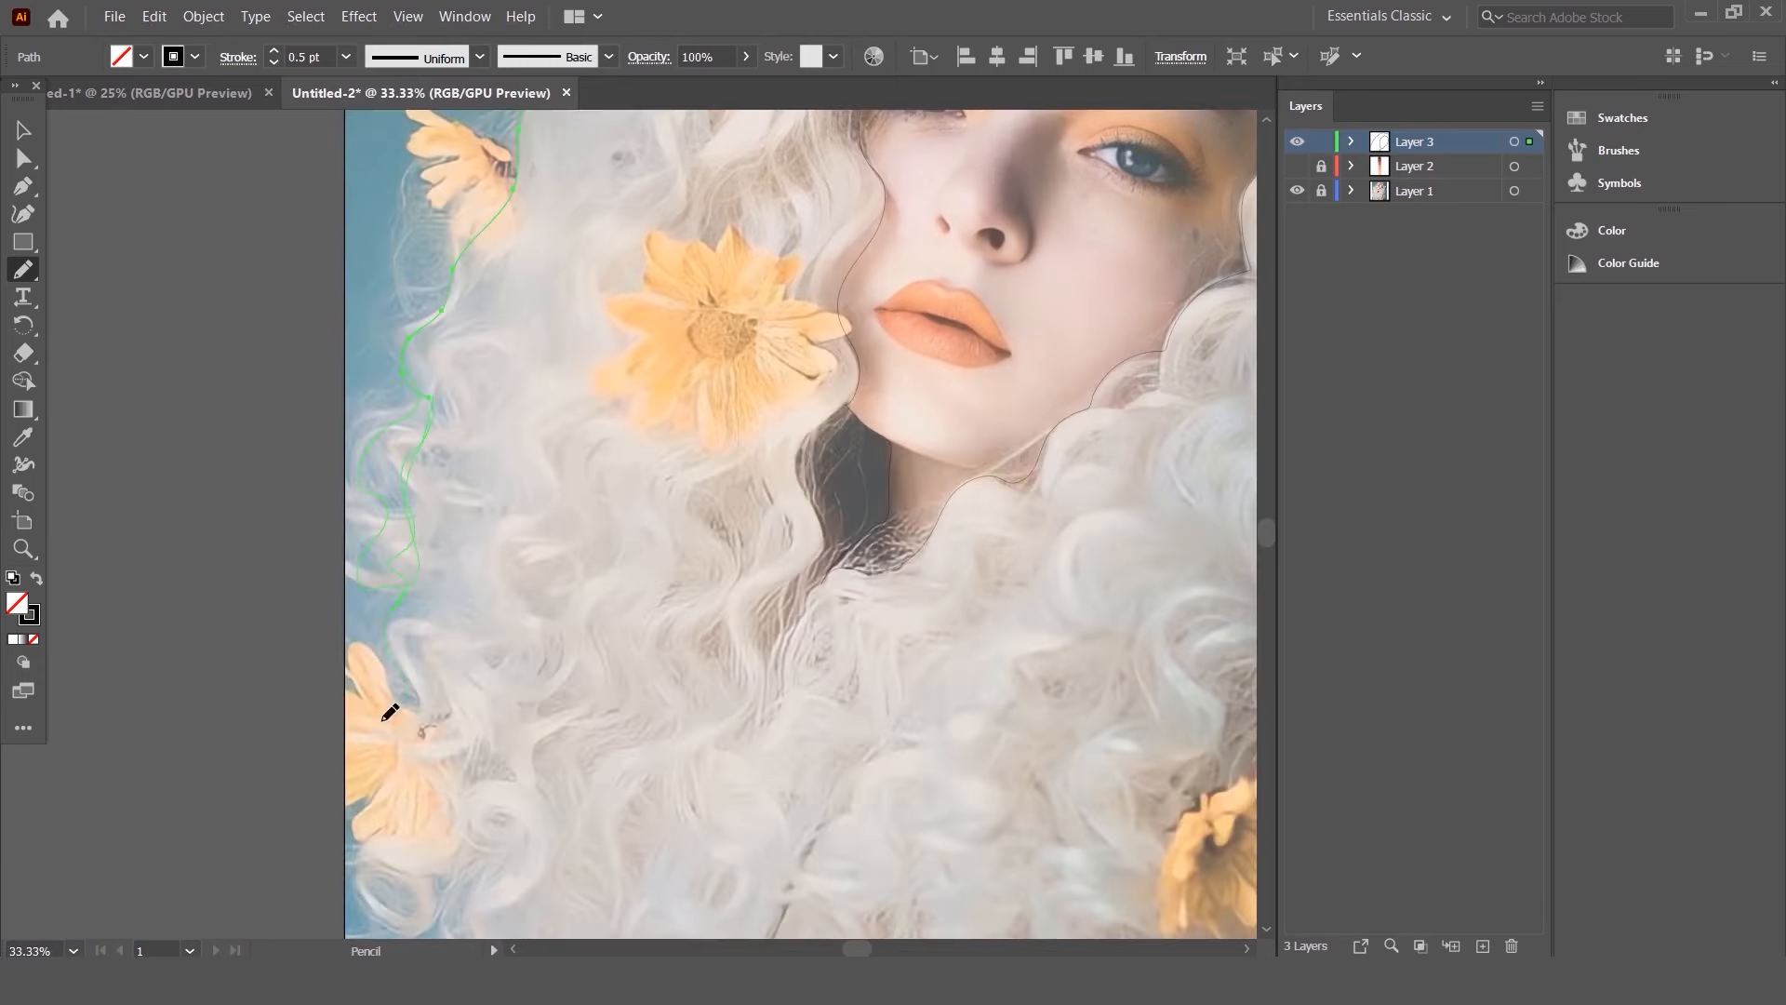
# - Trace the lower curls and the hair's outer edge on the opposite side, back up toward the crown
pyautogui.scroll(-3, 390, 712)
pyautogui.moveTo(511, 762)
pyautogui.mouseDown()
pyautogui.moveTo(1043, 852)
pyautogui.moveTo(969, 726)
pyautogui.moveTo(1137, 766)
pyautogui.moveTo(1235, 540)
pyautogui.mouseUp()
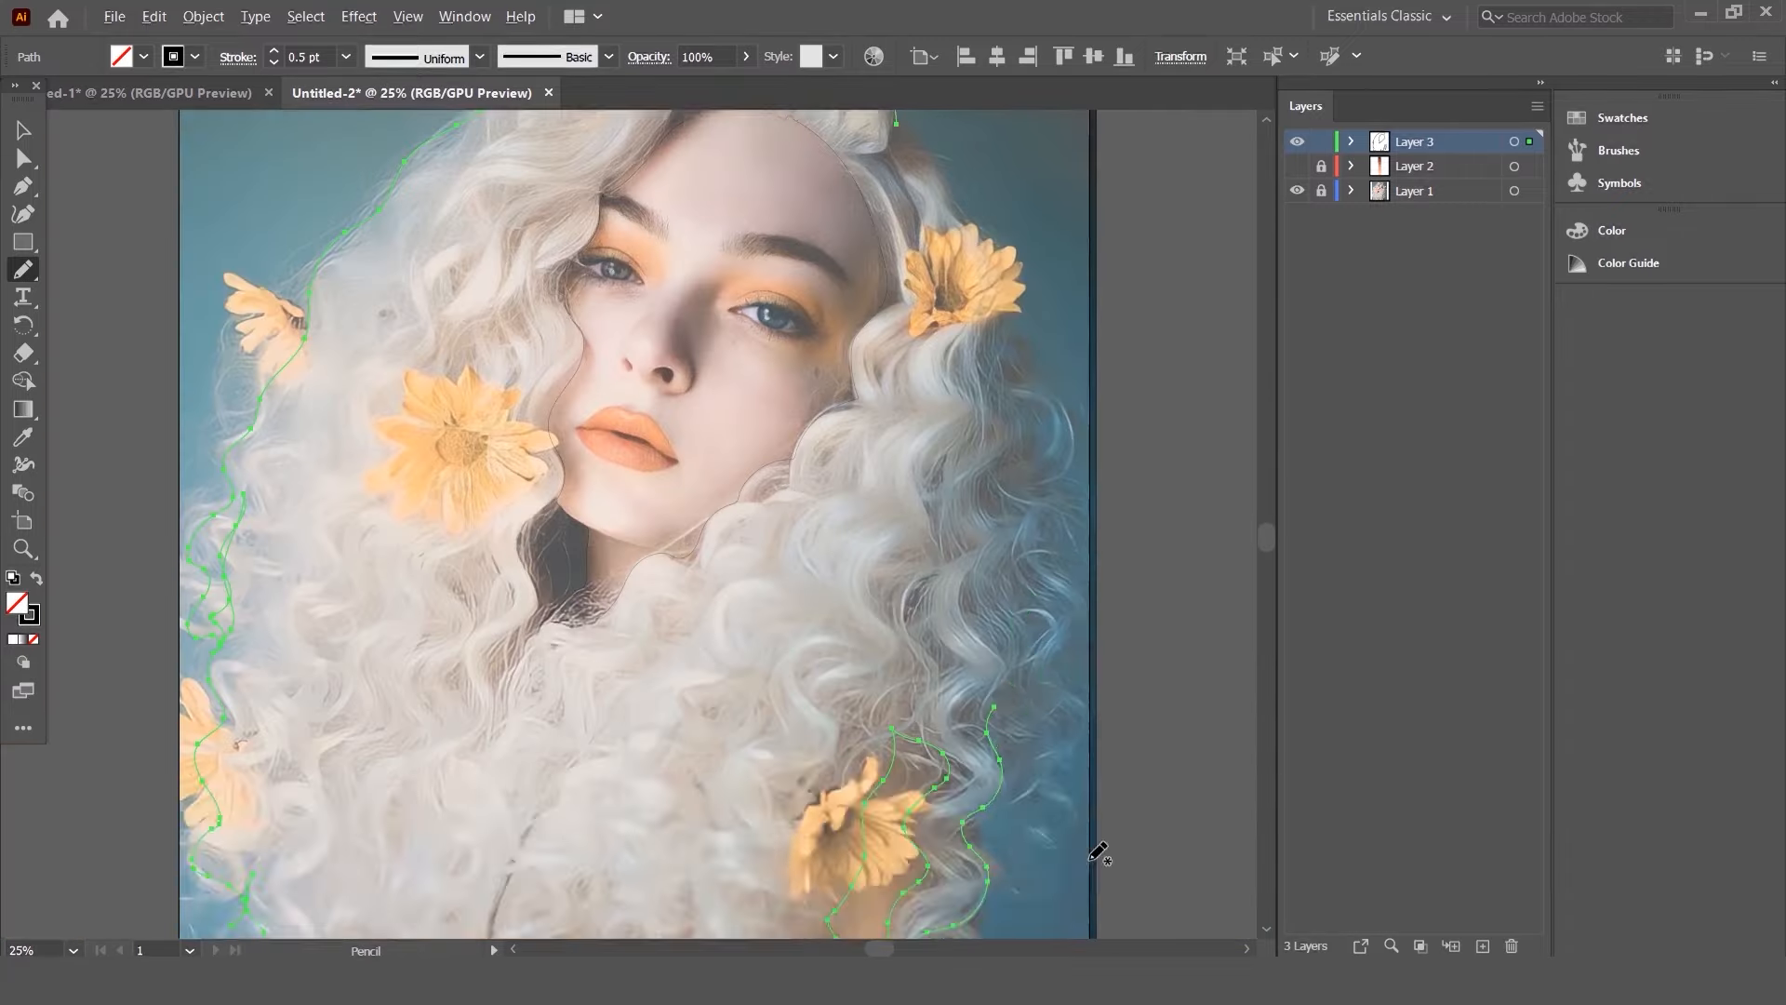
pyautogui.scroll(2, 1069, 735)
pyautogui.moveTo(1068, 735)
pyautogui.mouseDown()
pyautogui.moveTo(1078, 642)
pyautogui.moveTo(979, 369)
pyautogui.mouseUp()
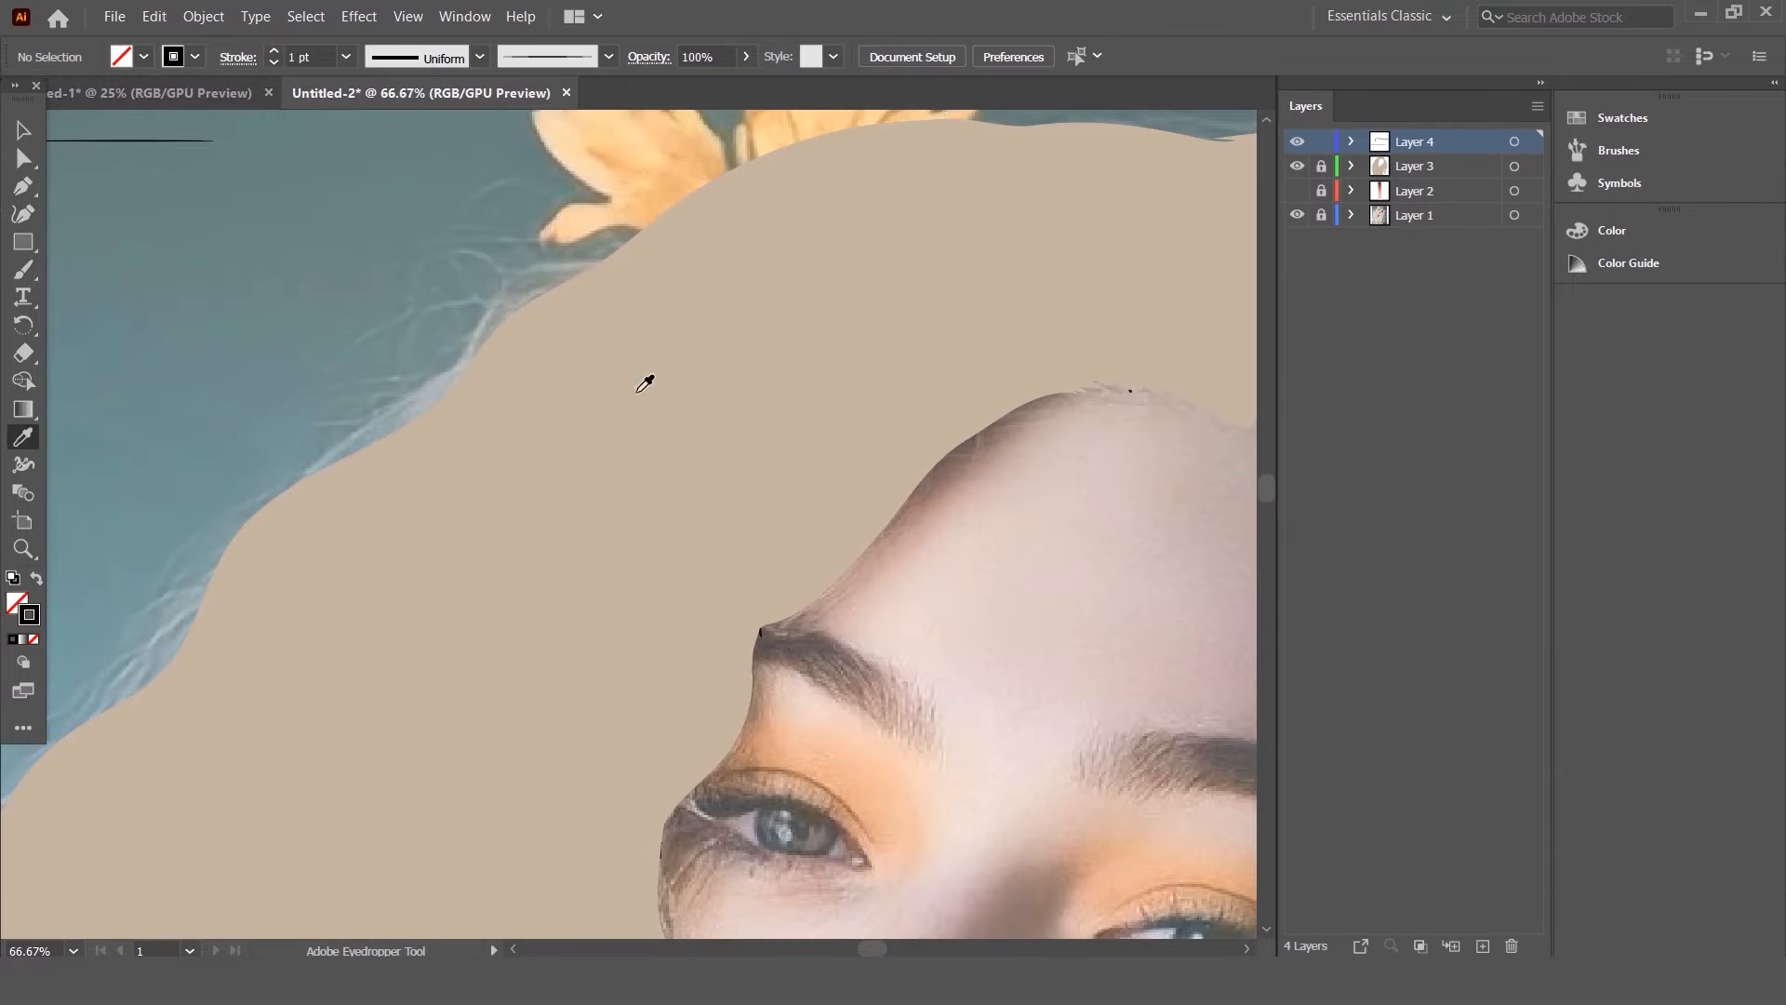
# - Sample the tan hair colour and paint flyaway strands along the crown on Layer 4 with the Paintbrush
pyautogui.click(1181, 247)
pyautogui.click(1577, 230)
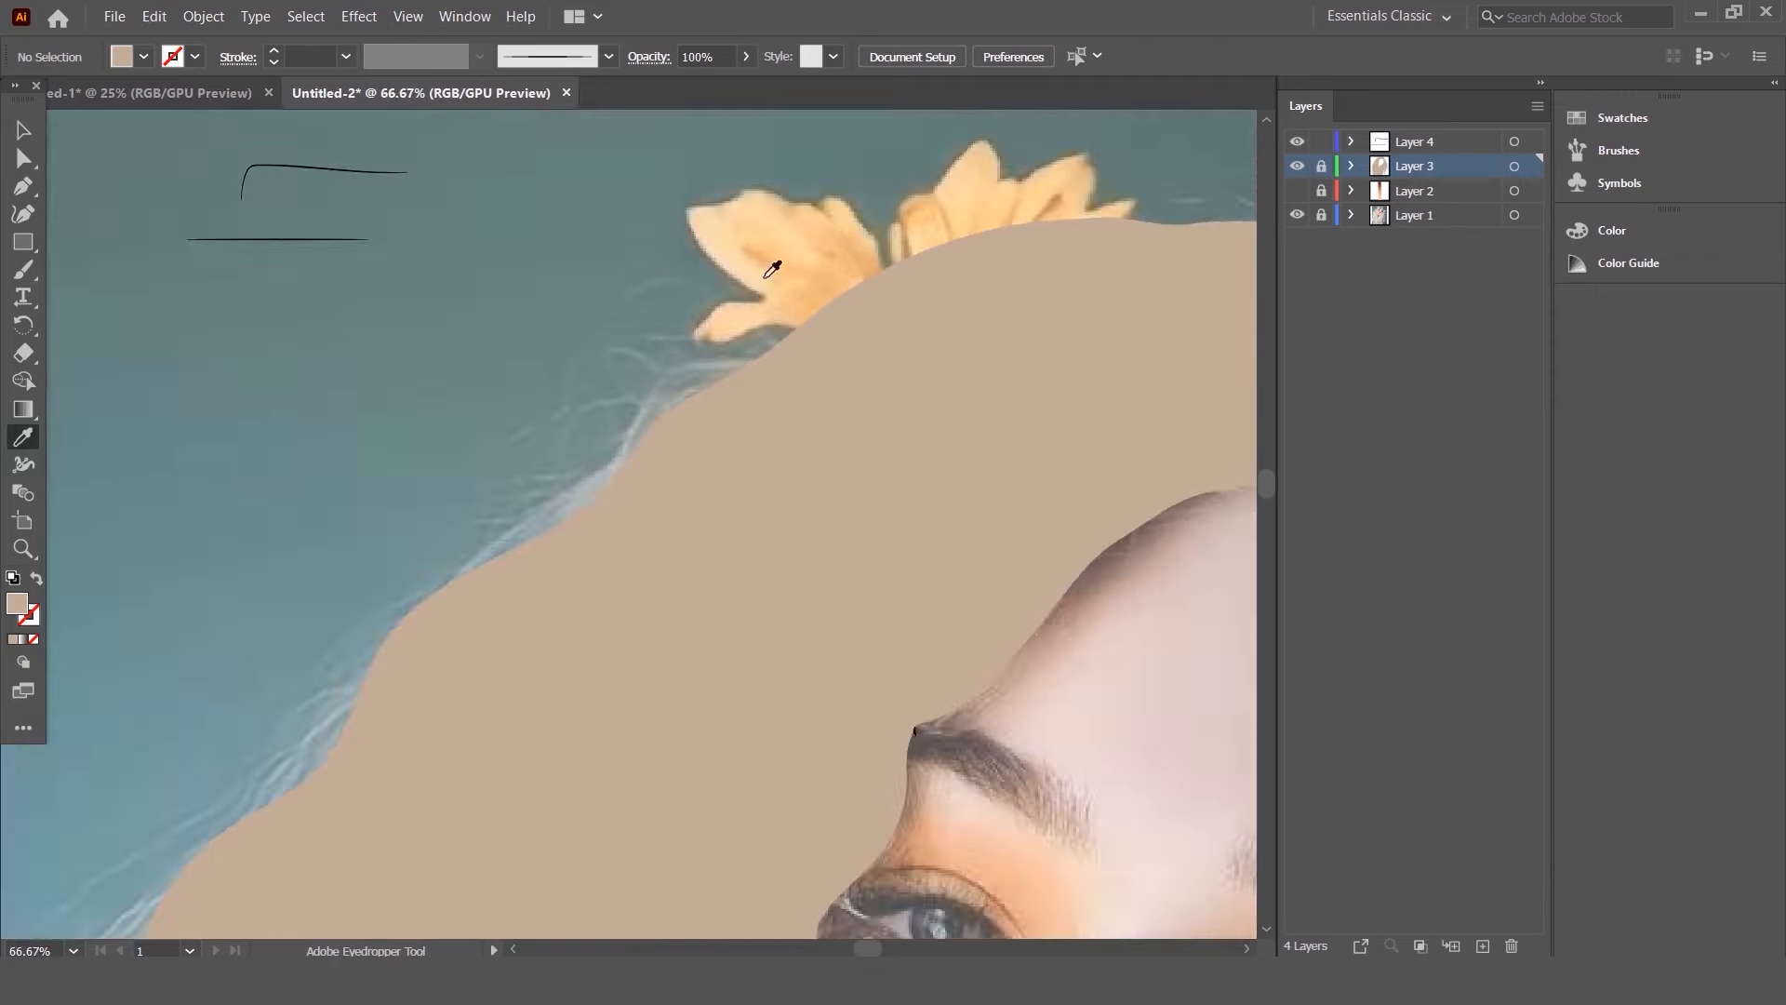
pyautogui.press('b')
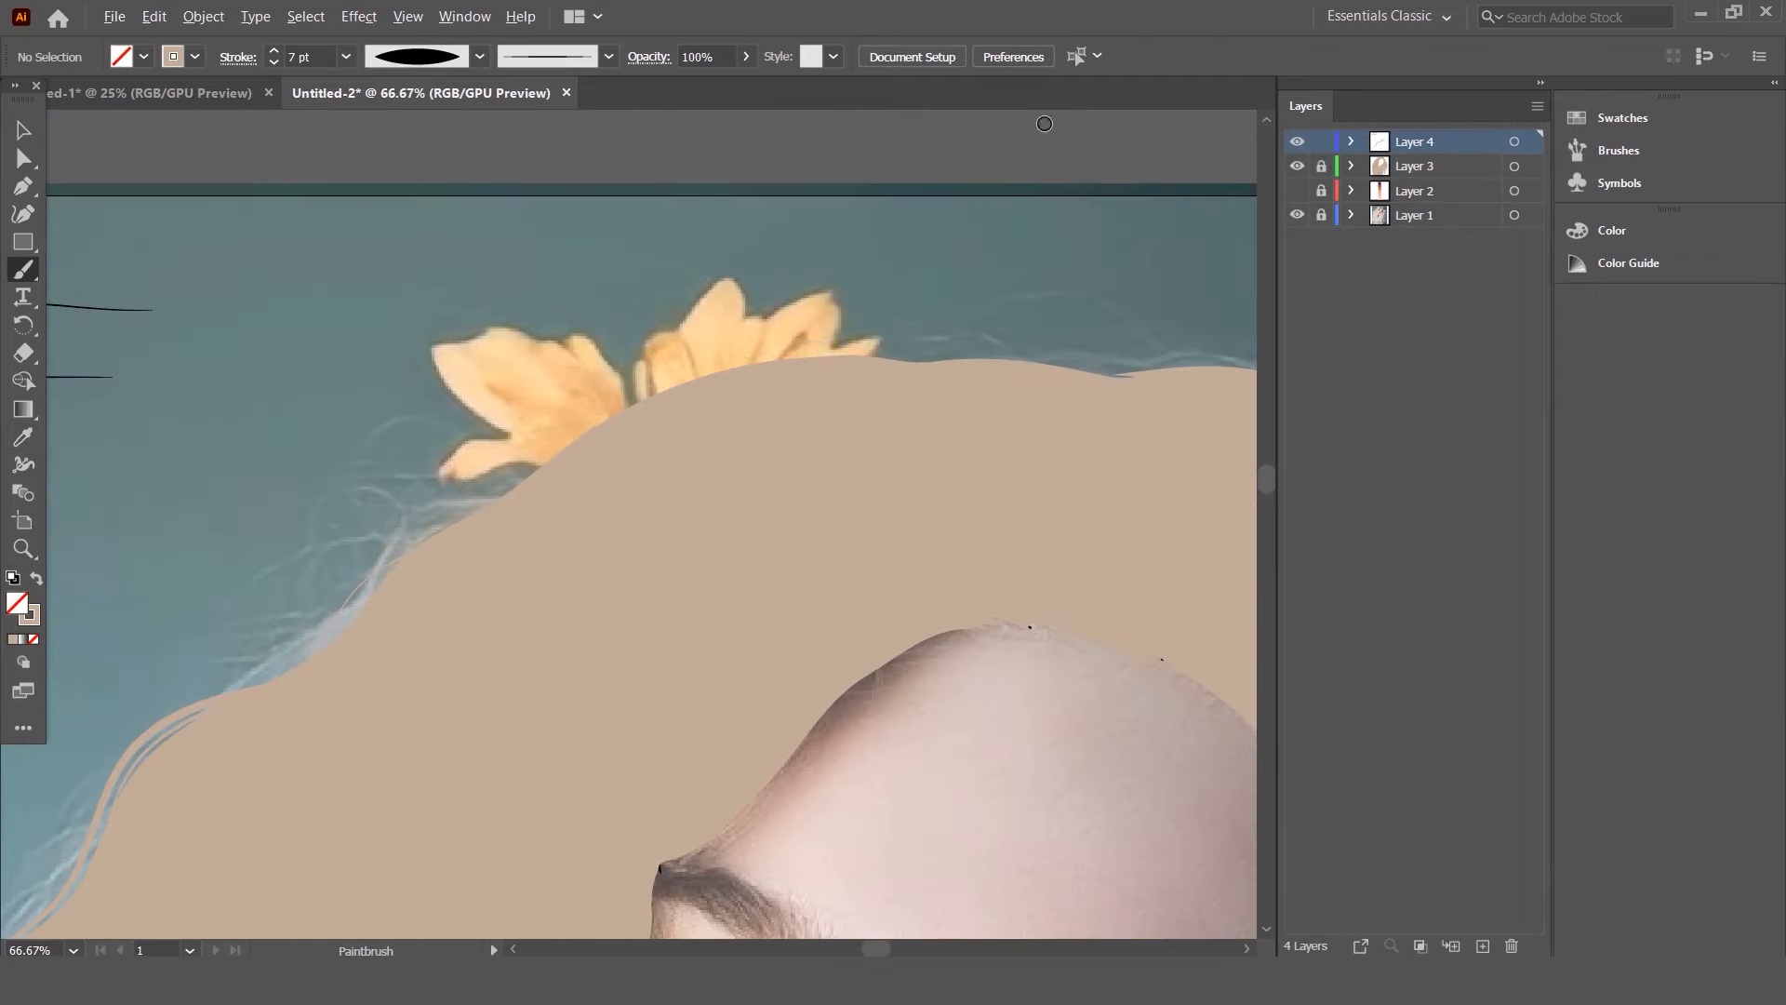
pyautogui.moveTo(656, 386); pyautogui.dragTo(969, 337)
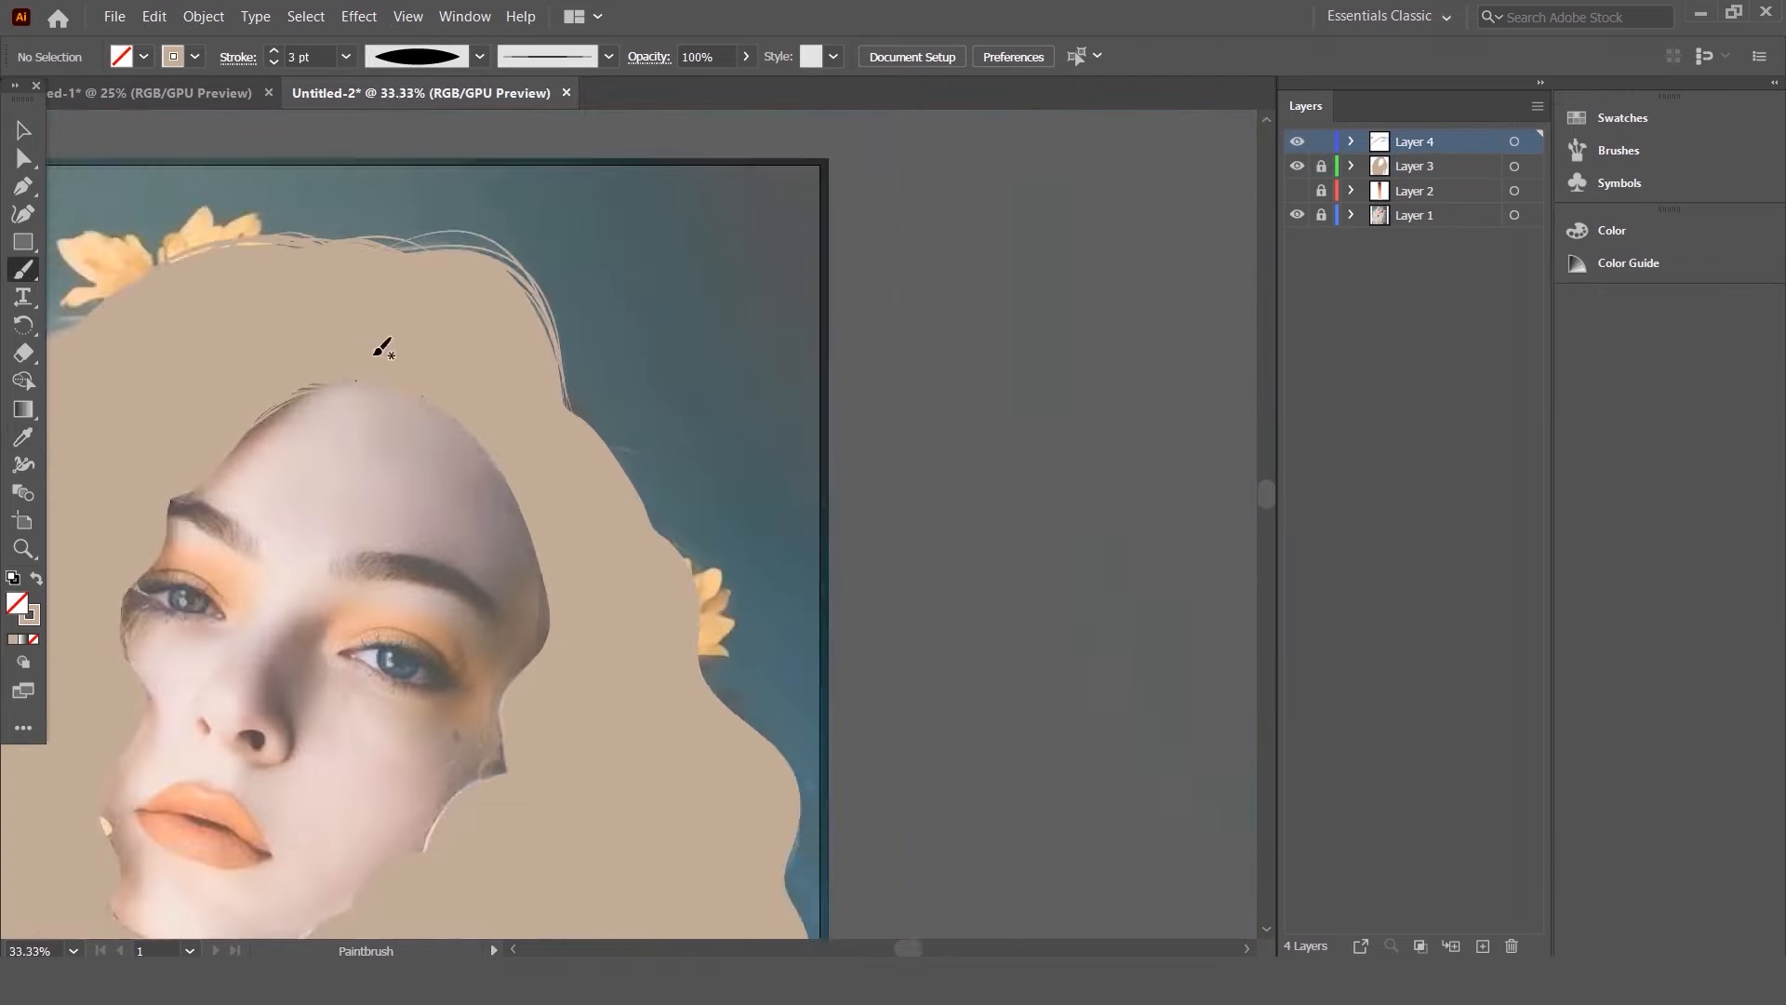
# - Paint thin tan strands along the outer hair edge, the cheek side of the face opening and the hanging curl
pyautogui.moveTo(730, 530); pyautogui.dragTo(691, 398)
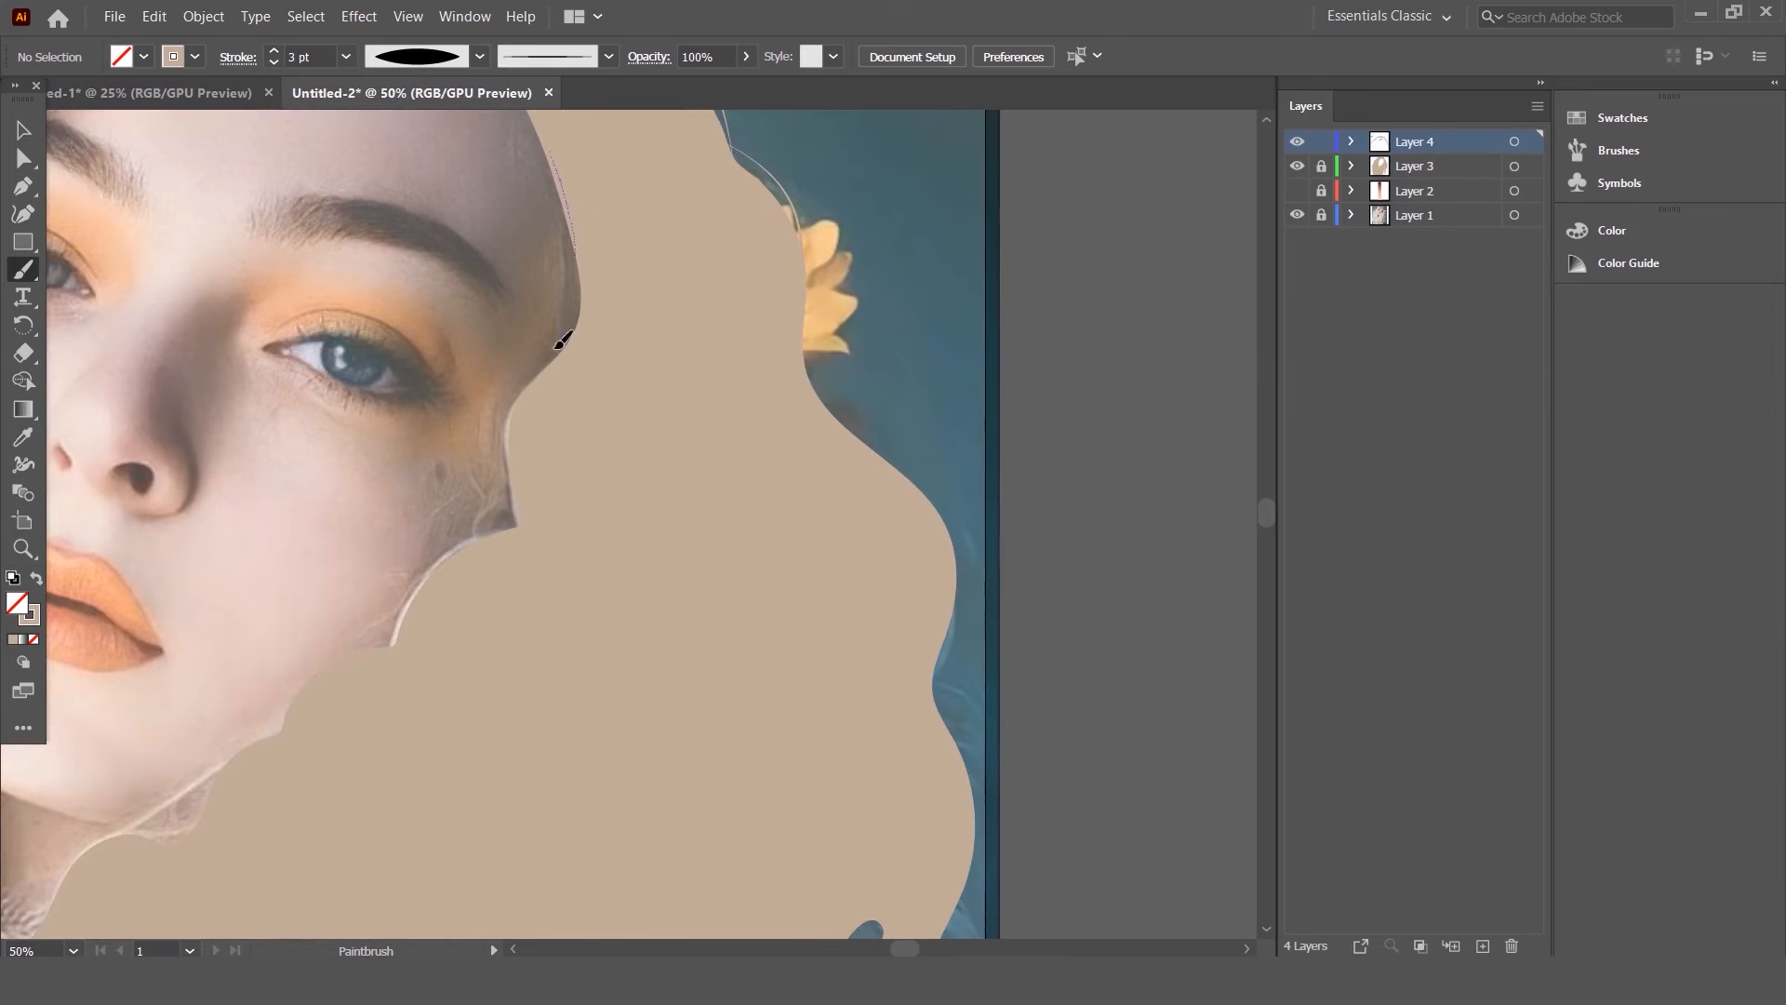
pyautogui.moveTo(579, 275)
pyautogui.mouseDown()
pyautogui.moveTo(527, 510)
pyautogui.moveTo(179, 810)
pyautogui.moveTo(130, 828)
pyautogui.mouseUp()
pyautogui.moveTo(806, 380); pyautogui.dragTo(873, 450)
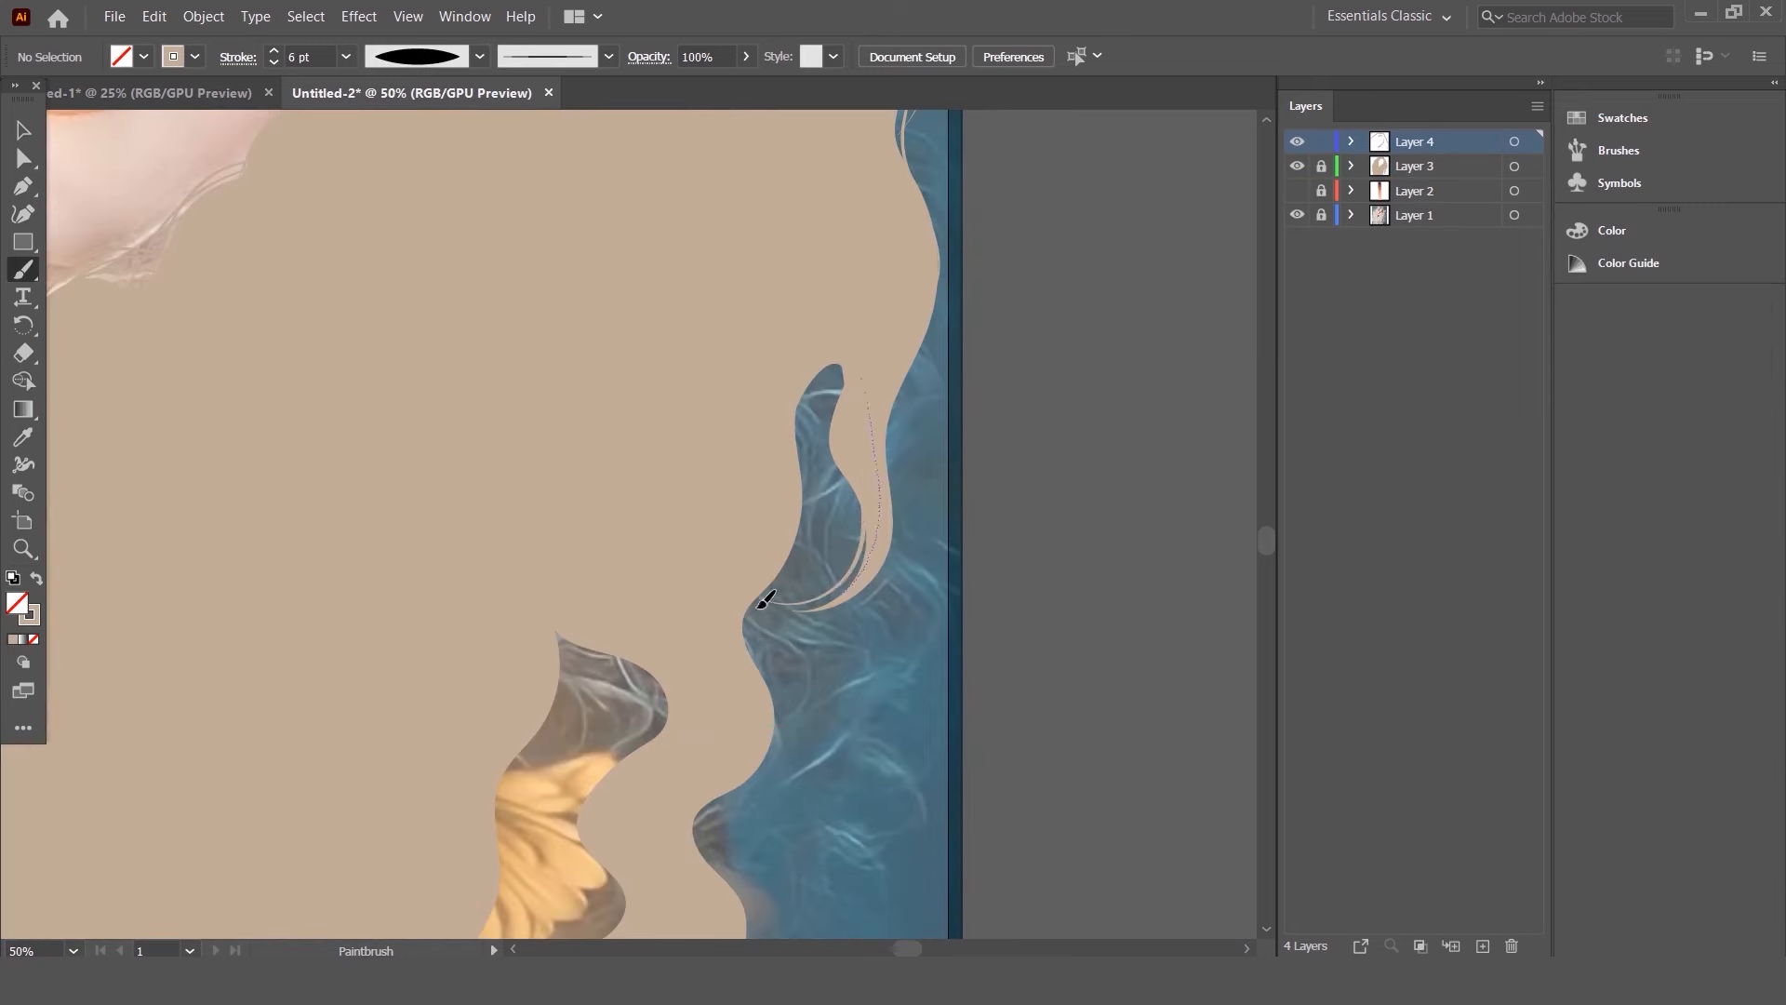
# - Set the brush stroke weight to 9 pt and paint thicker strands along the wavy outer edge beside the side flowers
pyautogui.click(346, 57)
pyautogui.click(372, 369)
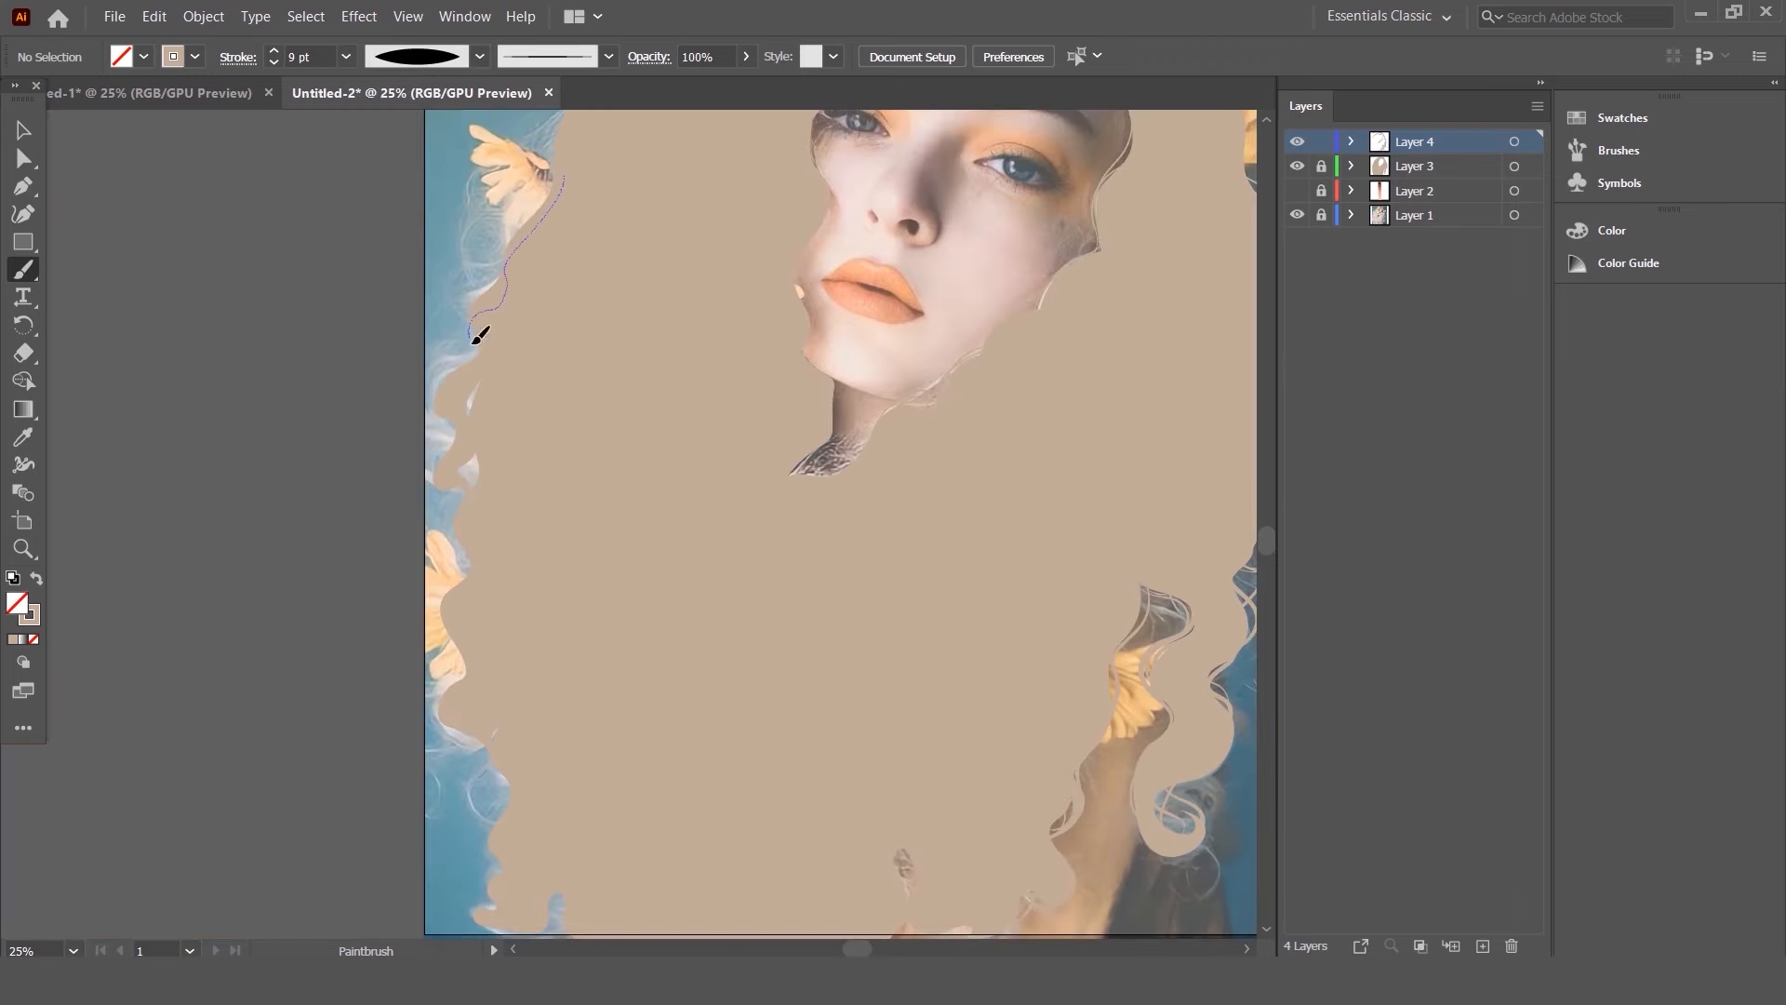
pyautogui.moveTo(494, 623); pyautogui.dragTo(485, 723)
# - Set the brush stroke weight to 4 pt and add finer strands around the face opening
pyautogui.click(345, 57)
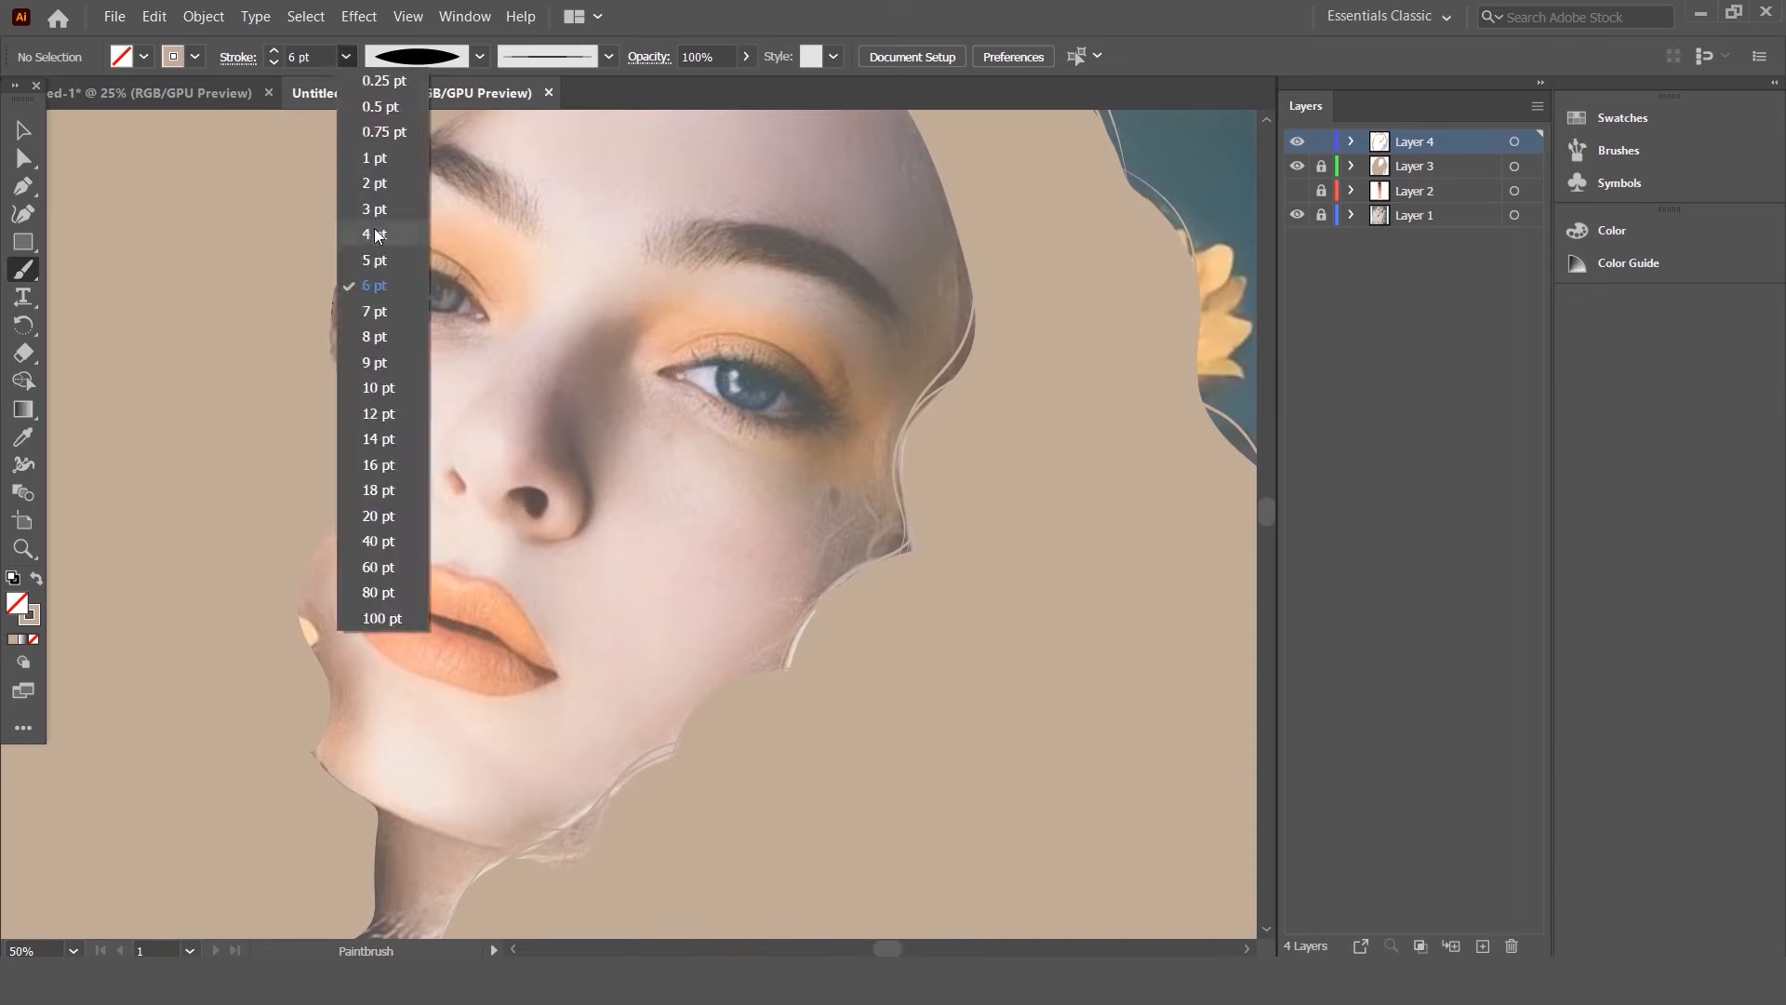
pyautogui.click(372, 238)
pyautogui.scroll(-3, 611, 818)
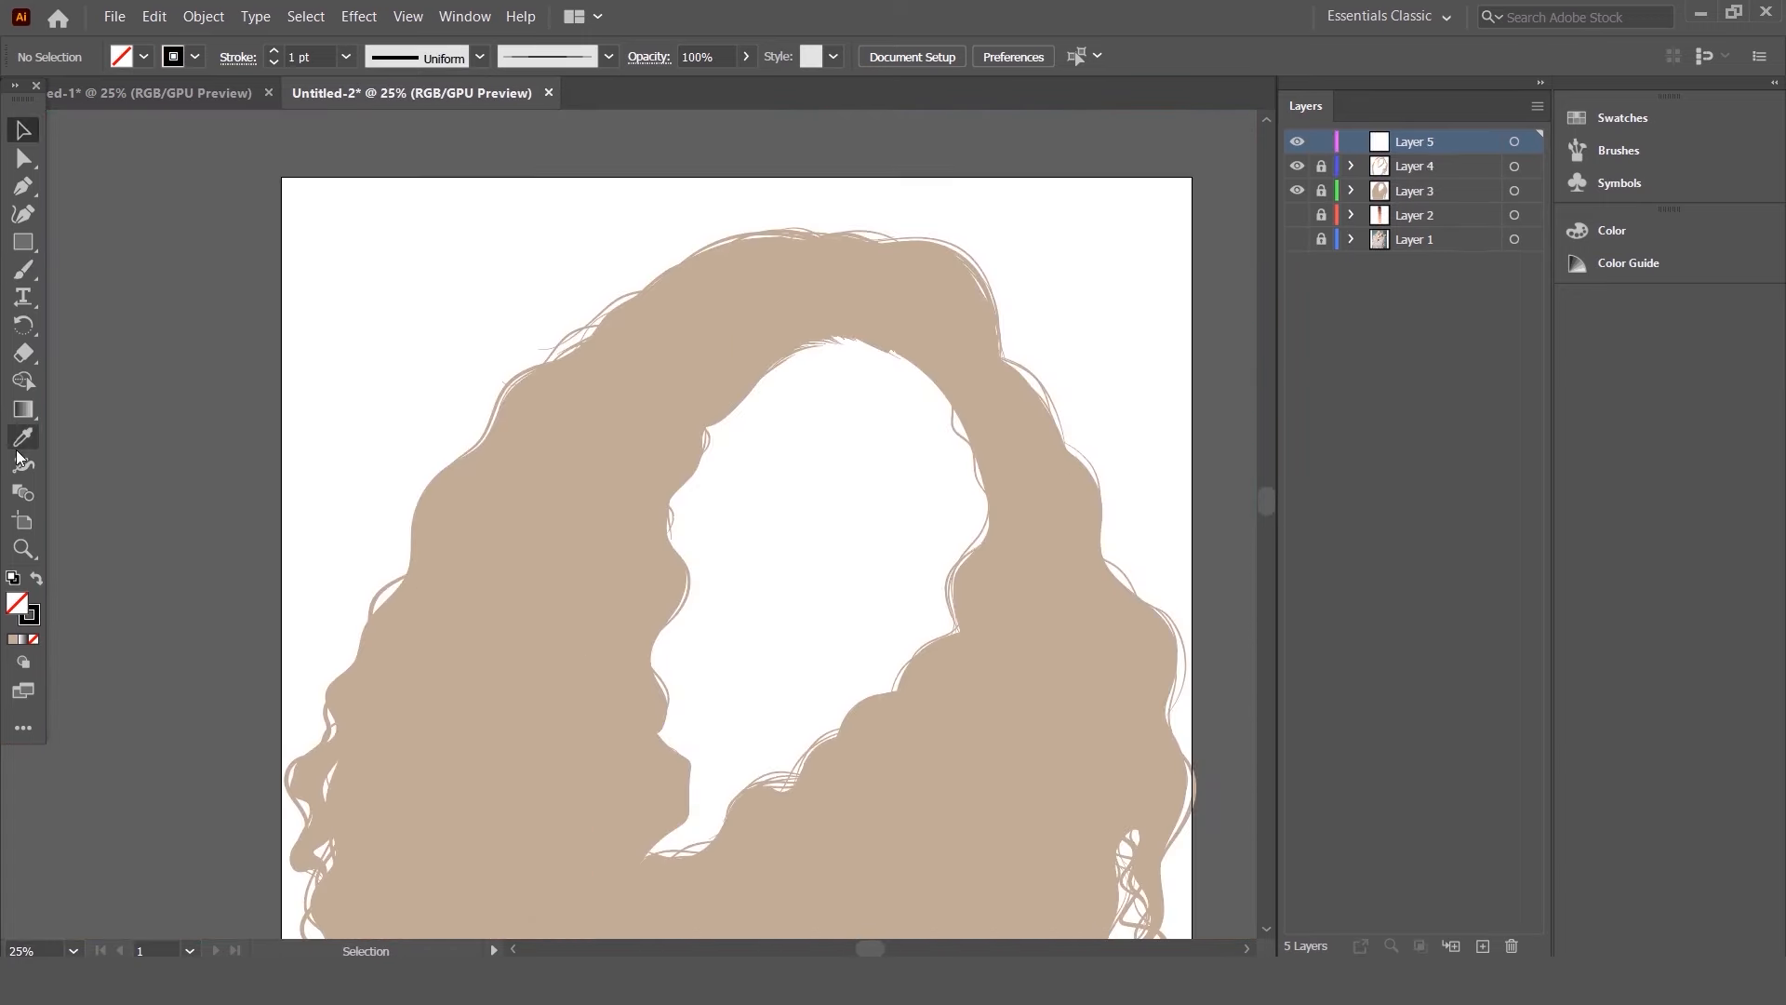
# - Sample the tan colour of the base hair shape and change the fill to a lighter peach tan
pyautogui.press('i')
pyautogui.click(502, 386)
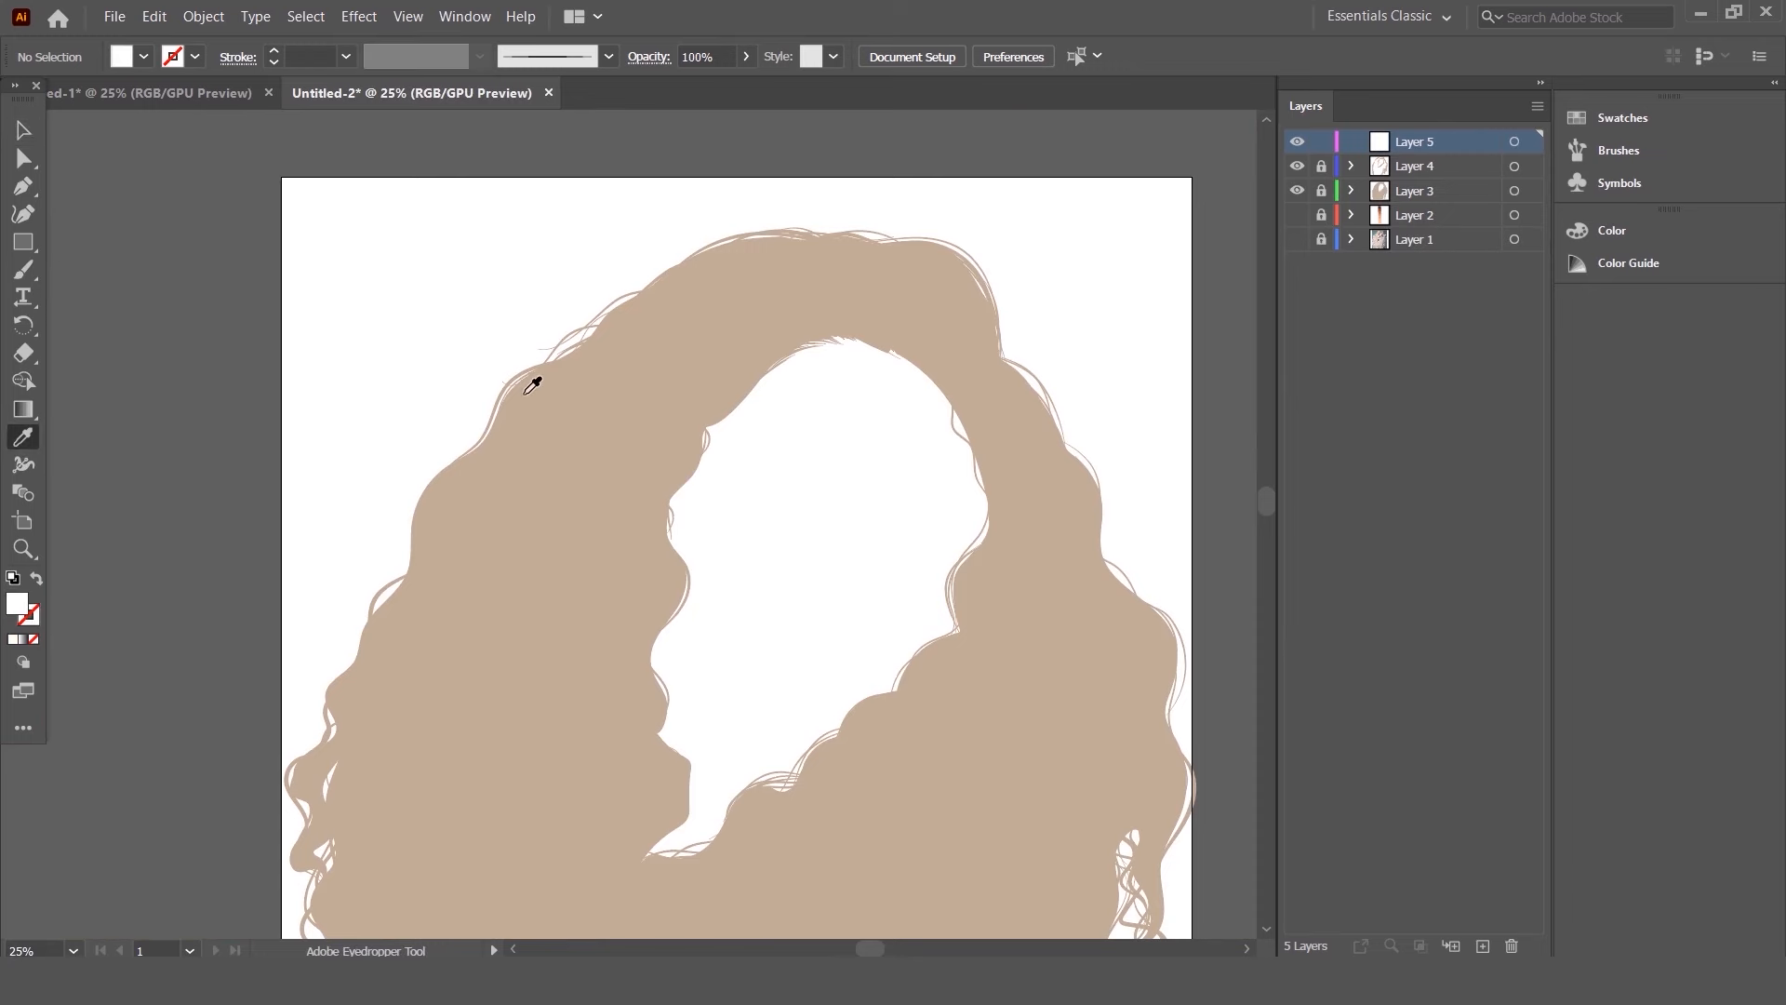
pyautogui.click(1699, 223)
pyautogui.moveTo(1453, 344); pyautogui.dragTo(1458, 354)
pyautogui.click(1509, 221)
# - Hide the Layer 3 base shape, show the Layer 1 photo and apply the lighter tan to the Paintbrush stroke
pyautogui.click(1296, 190)
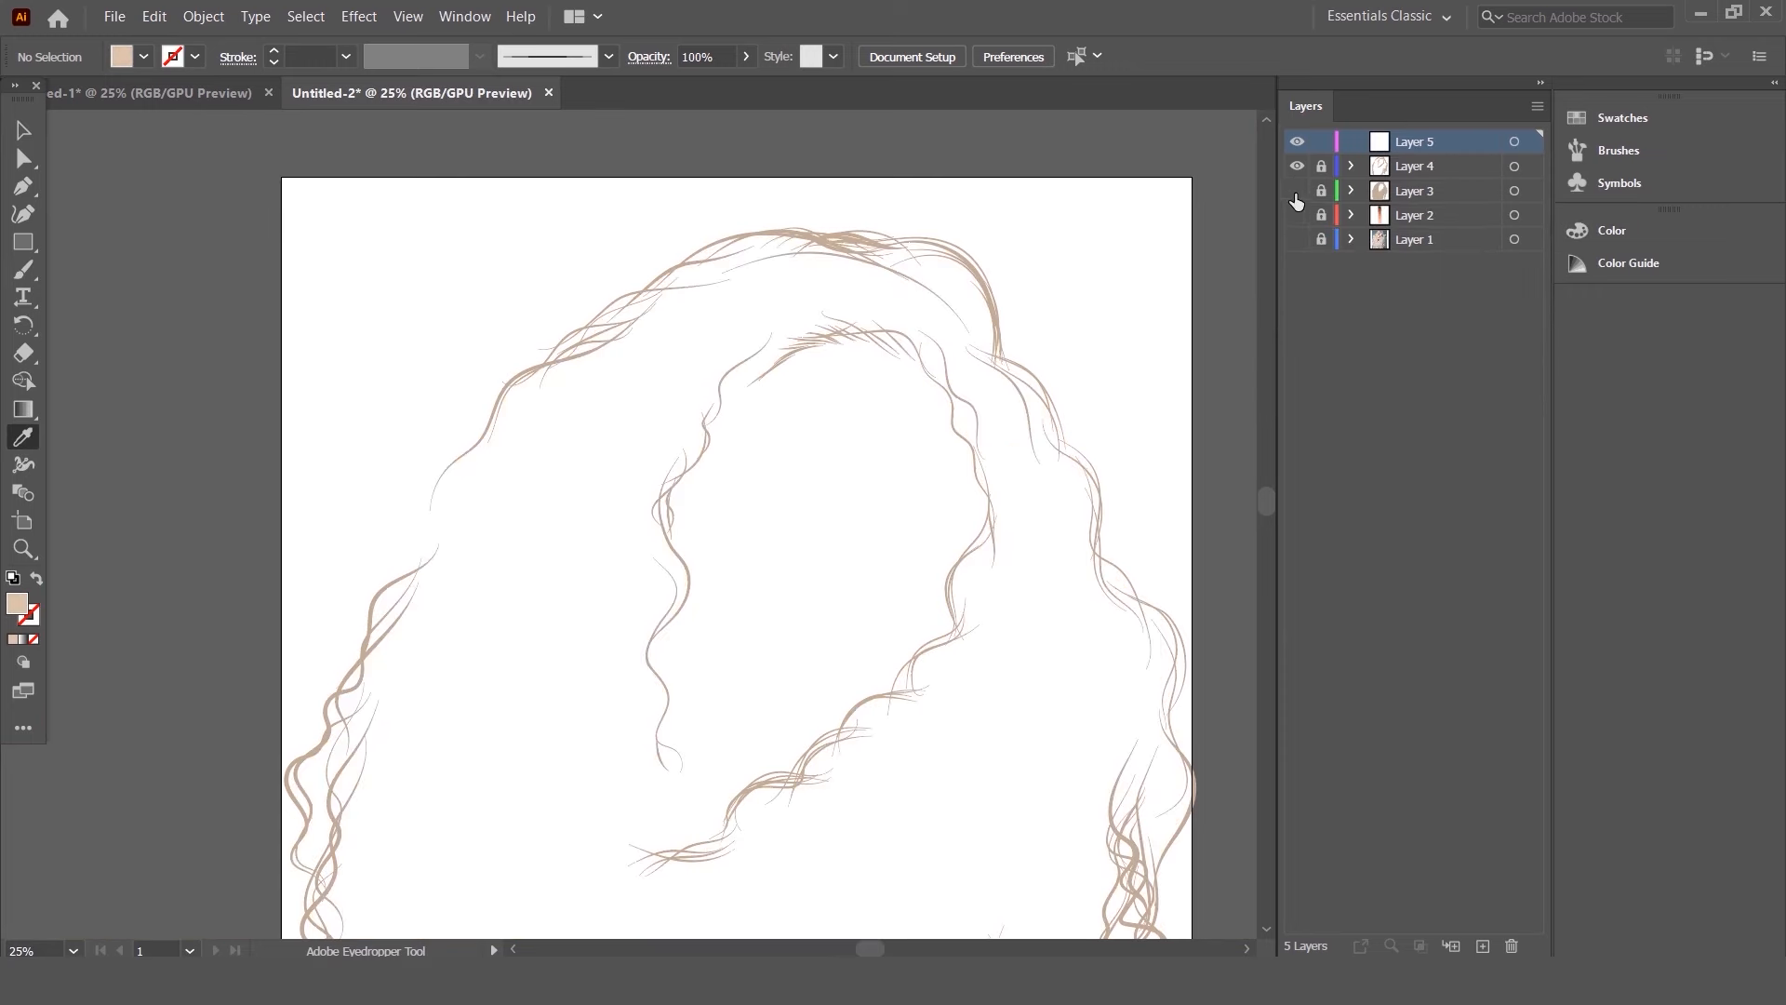
pyautogui.click(1296, 240)
pyautogui.scroll(3, 530, 287)
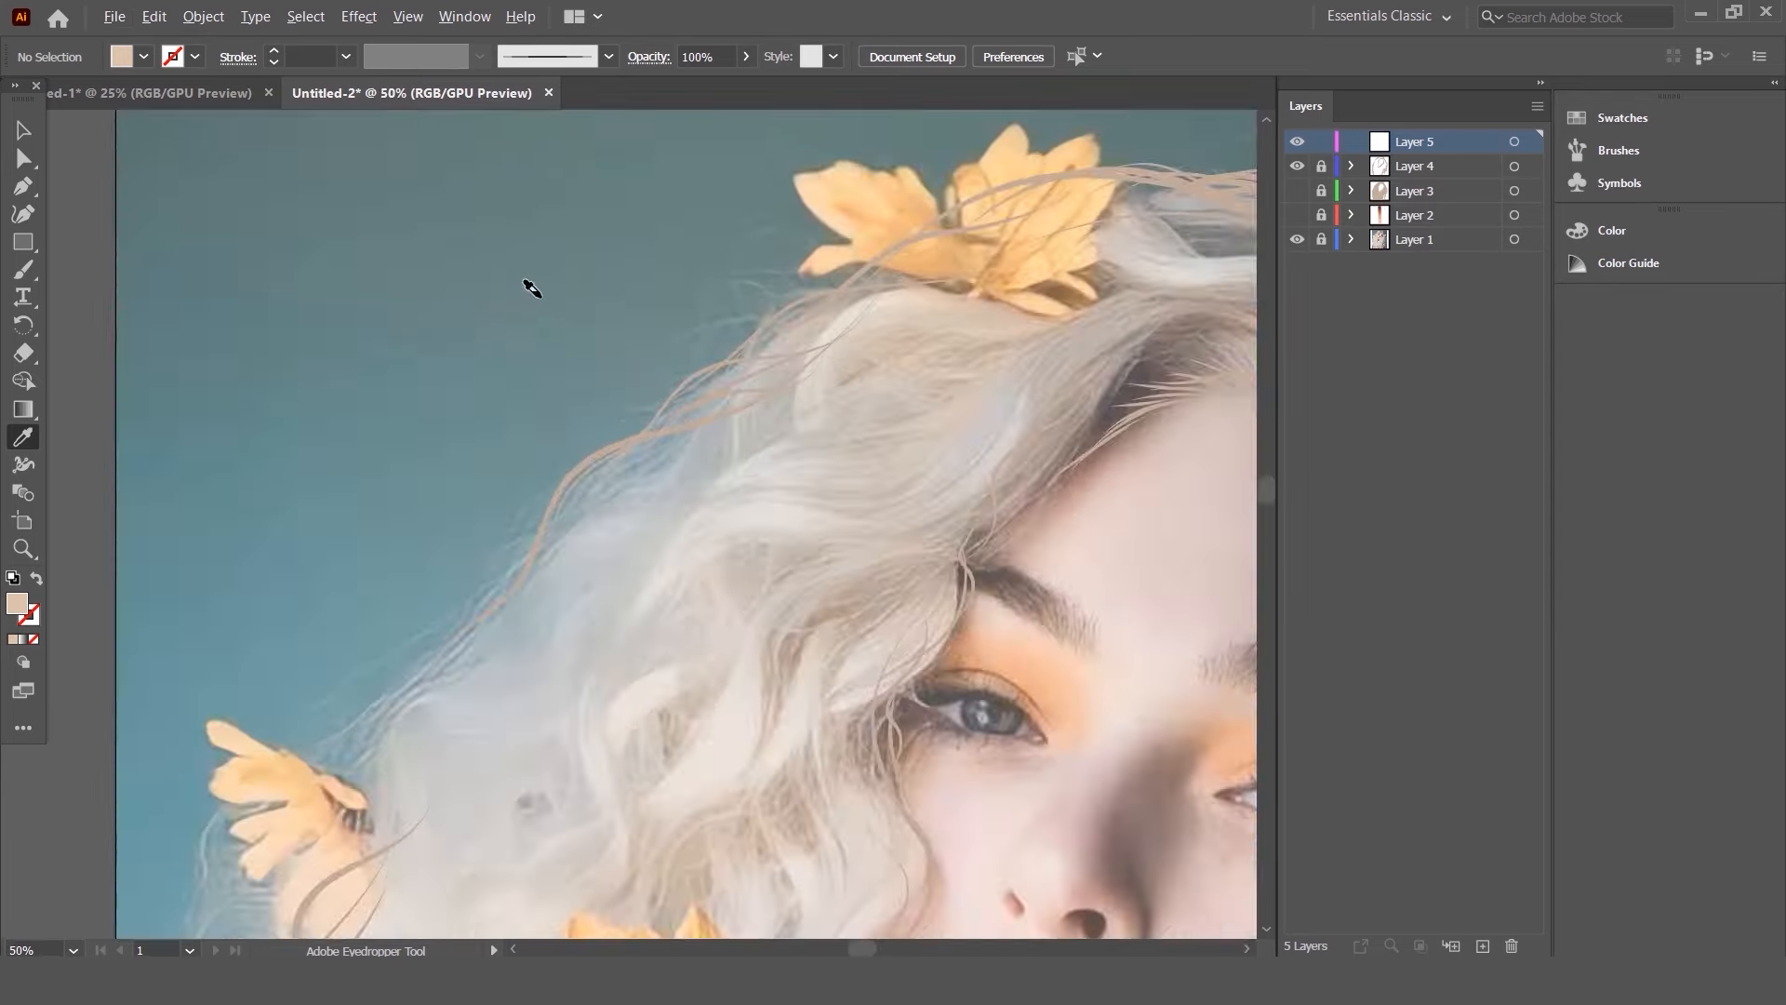
pyautogui.scroll(-4, 858, 251)
pyautogui.scroll(4, 765, 455)
pyautogui.scroll(2, 765, 456)
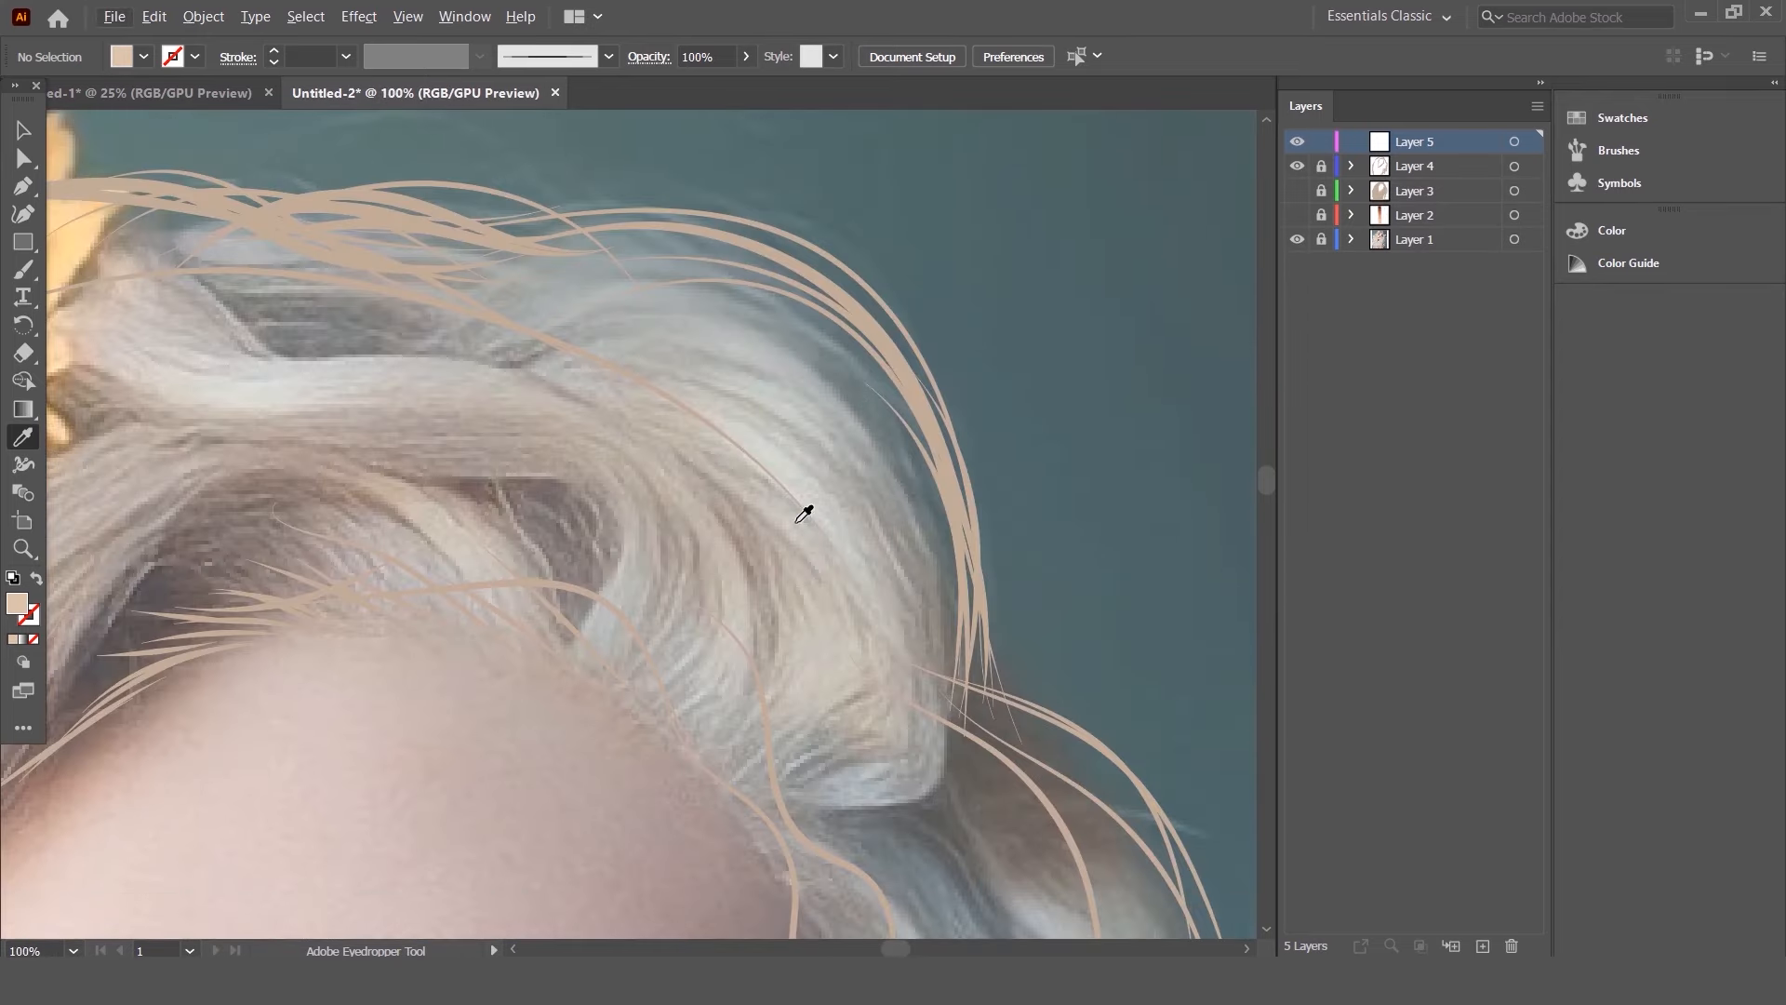
pyautogui.press('b')
pyautogui.hotkey('shift', 'x')
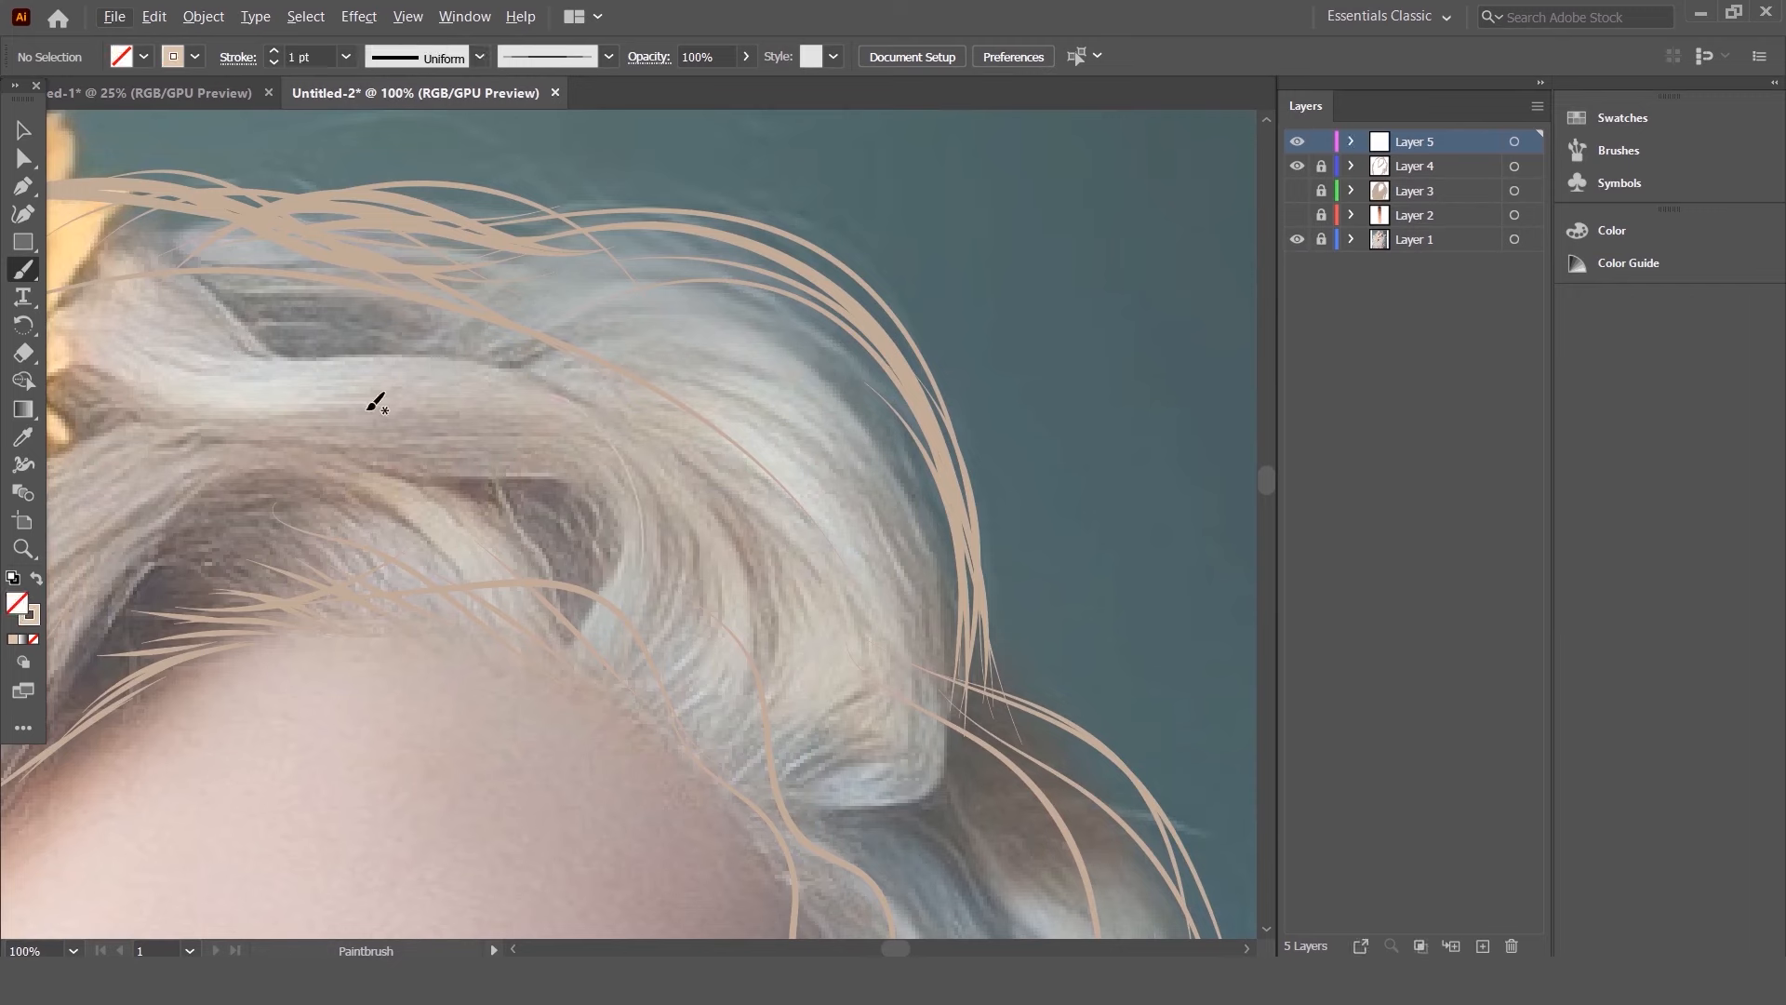
# - Set the stroke to 5 pt with the tapered elliptical width profile and paint fine strands along the swept lock above the forehead
pyautogui.click(344, 58)
pyautogui.click(382, 254)
pyautogui.click(423, 58)
pyautogui.click(404, 134)
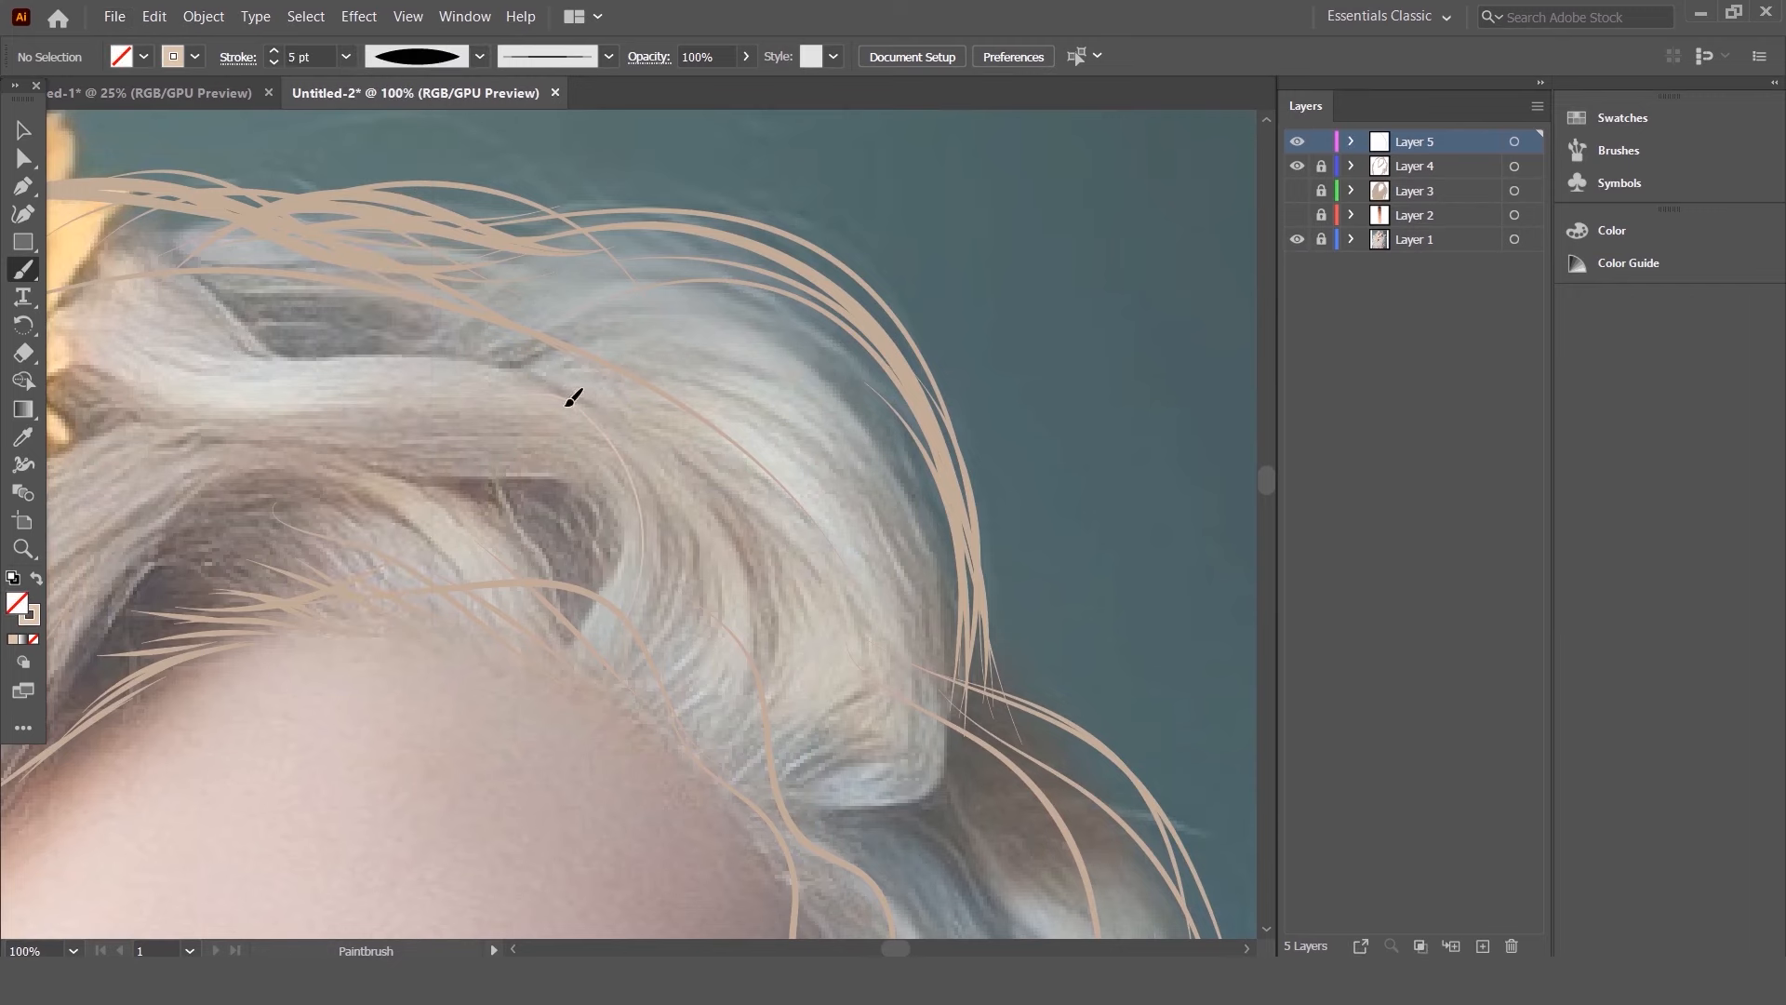
pyautogui.moveTo(316, 386); pyautogui.dragTo(244, 387)
pyautogui.moveTo(454, 397); pyautogui.dragTo(272, 407)
# - Set the stroke weight to 8 pt and paint thicker strands along the swept lock and down its curved inner side
pyautogui.click(345, 58)
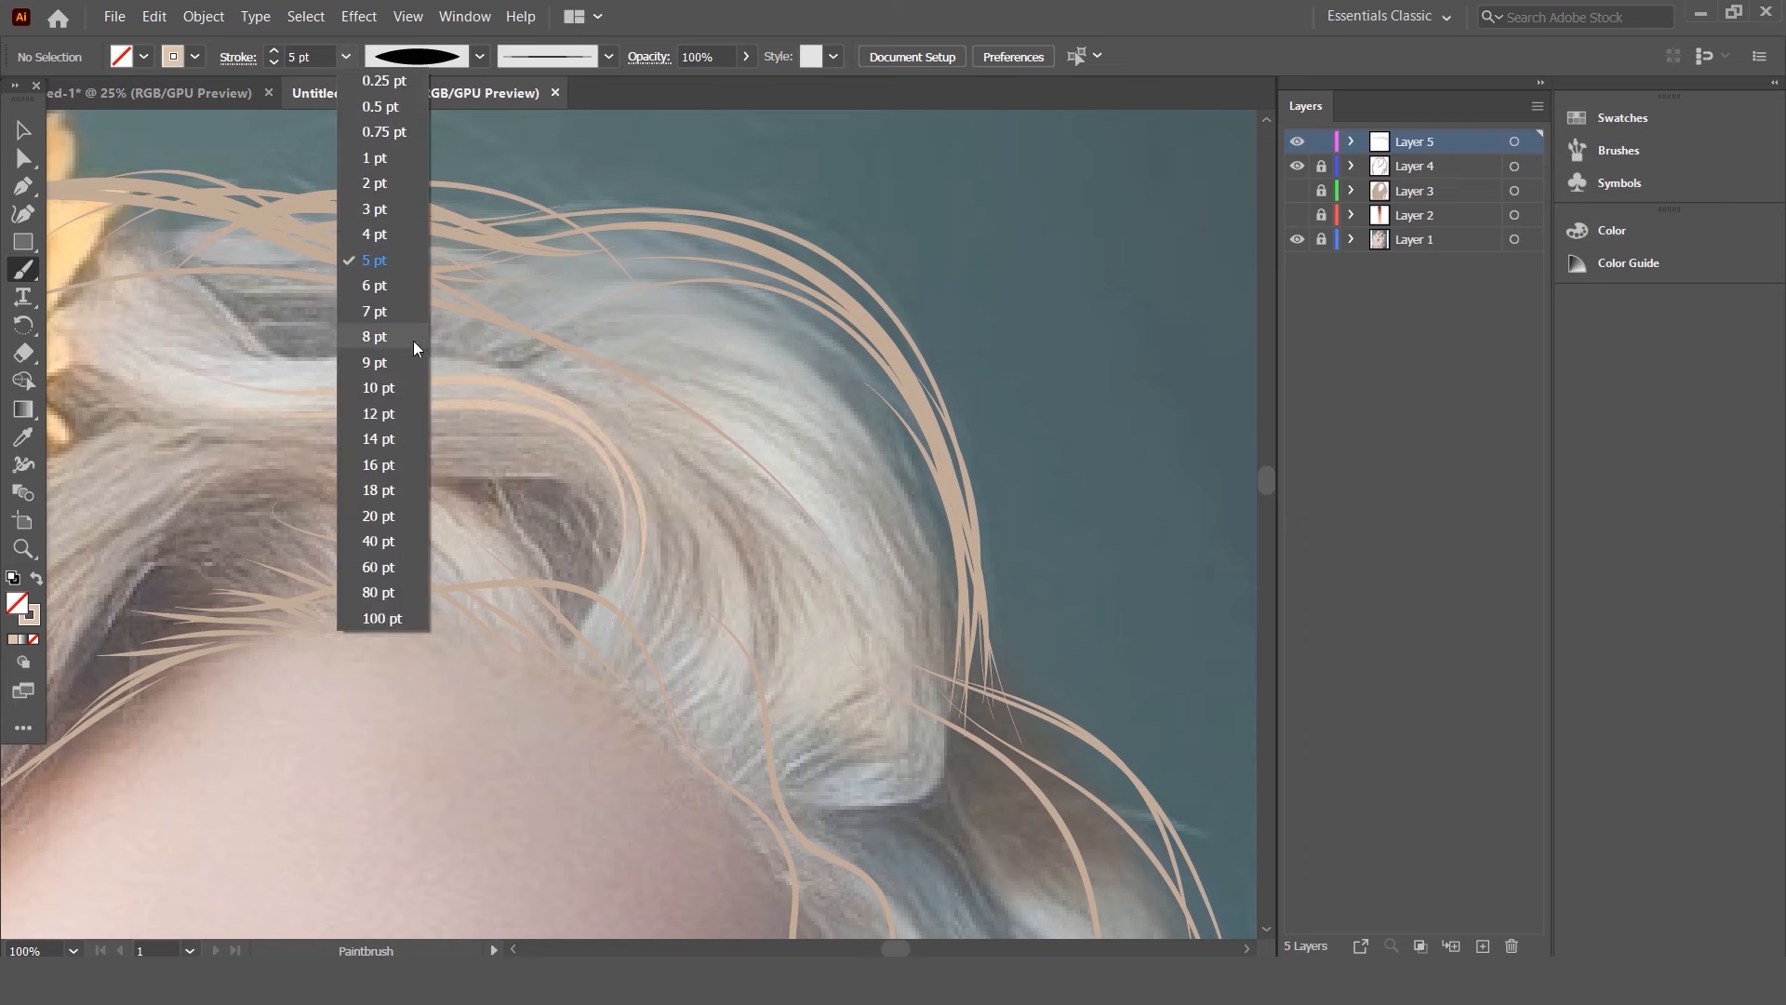
pyautogui.click(410, 336)
pyautogui.moveTo(354, 406); pyautogui.dragTo(593, 534)
pyautogui.moveTo(327, 413); pyautogui.dragTo(633, 600)
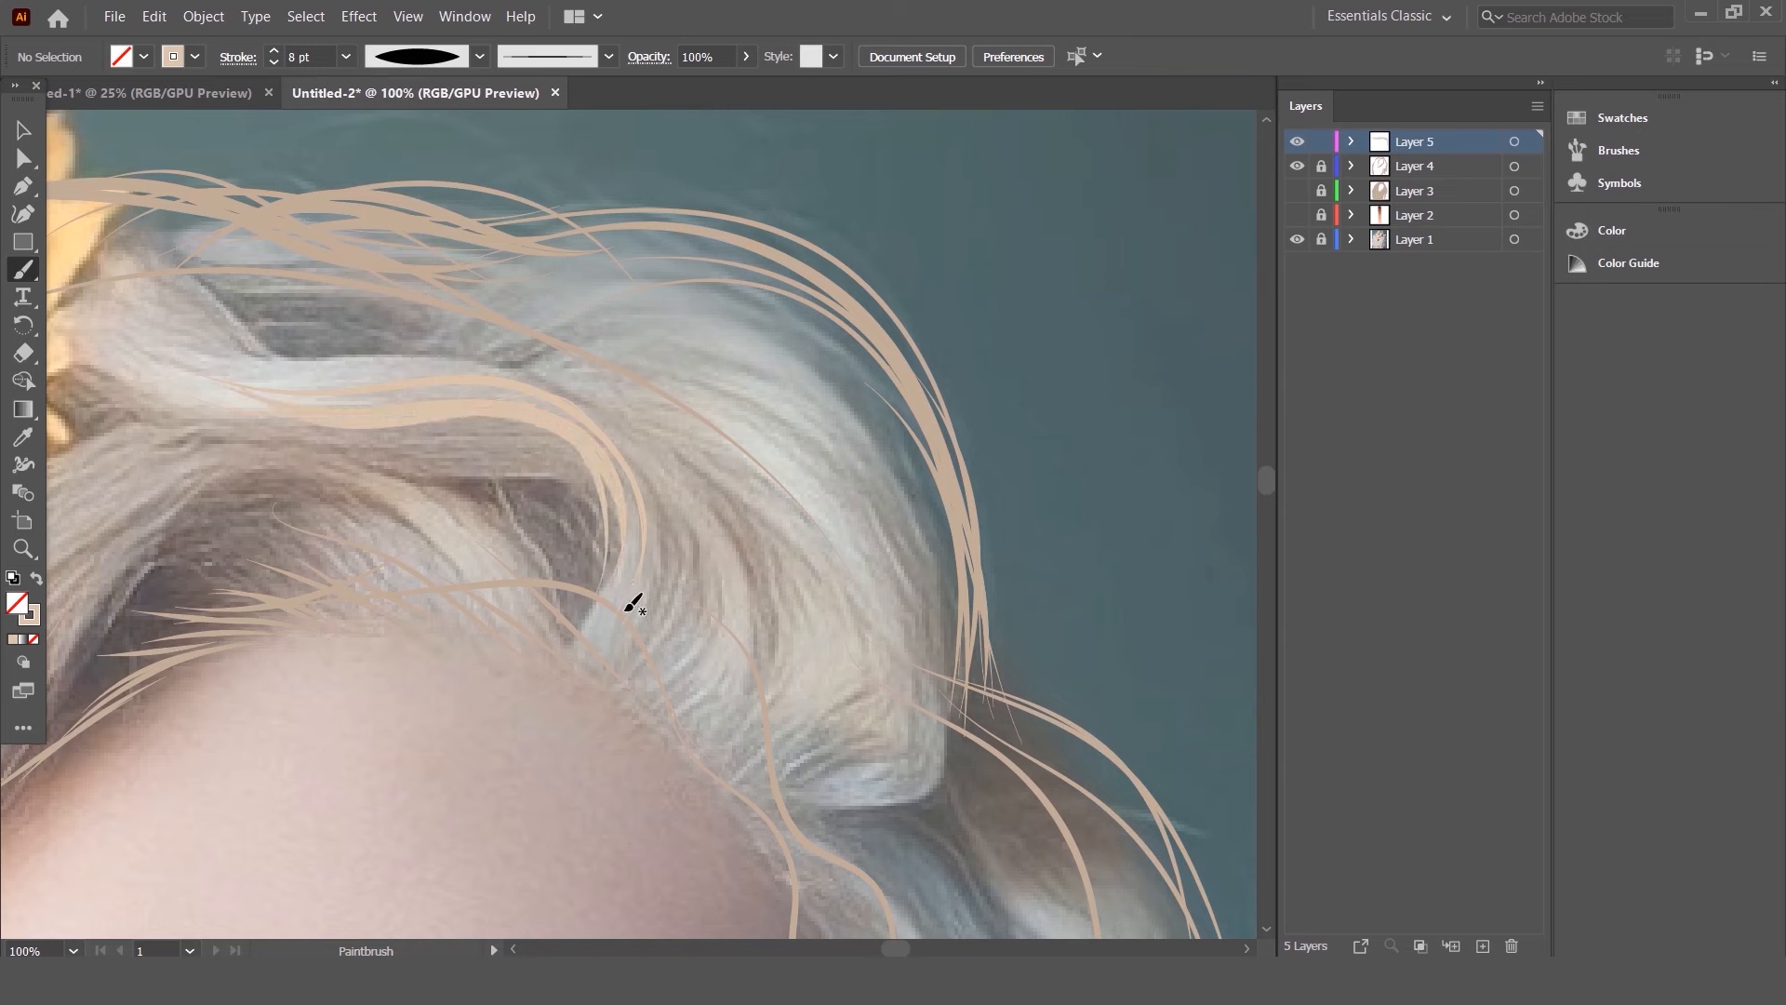
pyautogui.moveTo(291, 353); pyautogui.dragTo(639, 484)
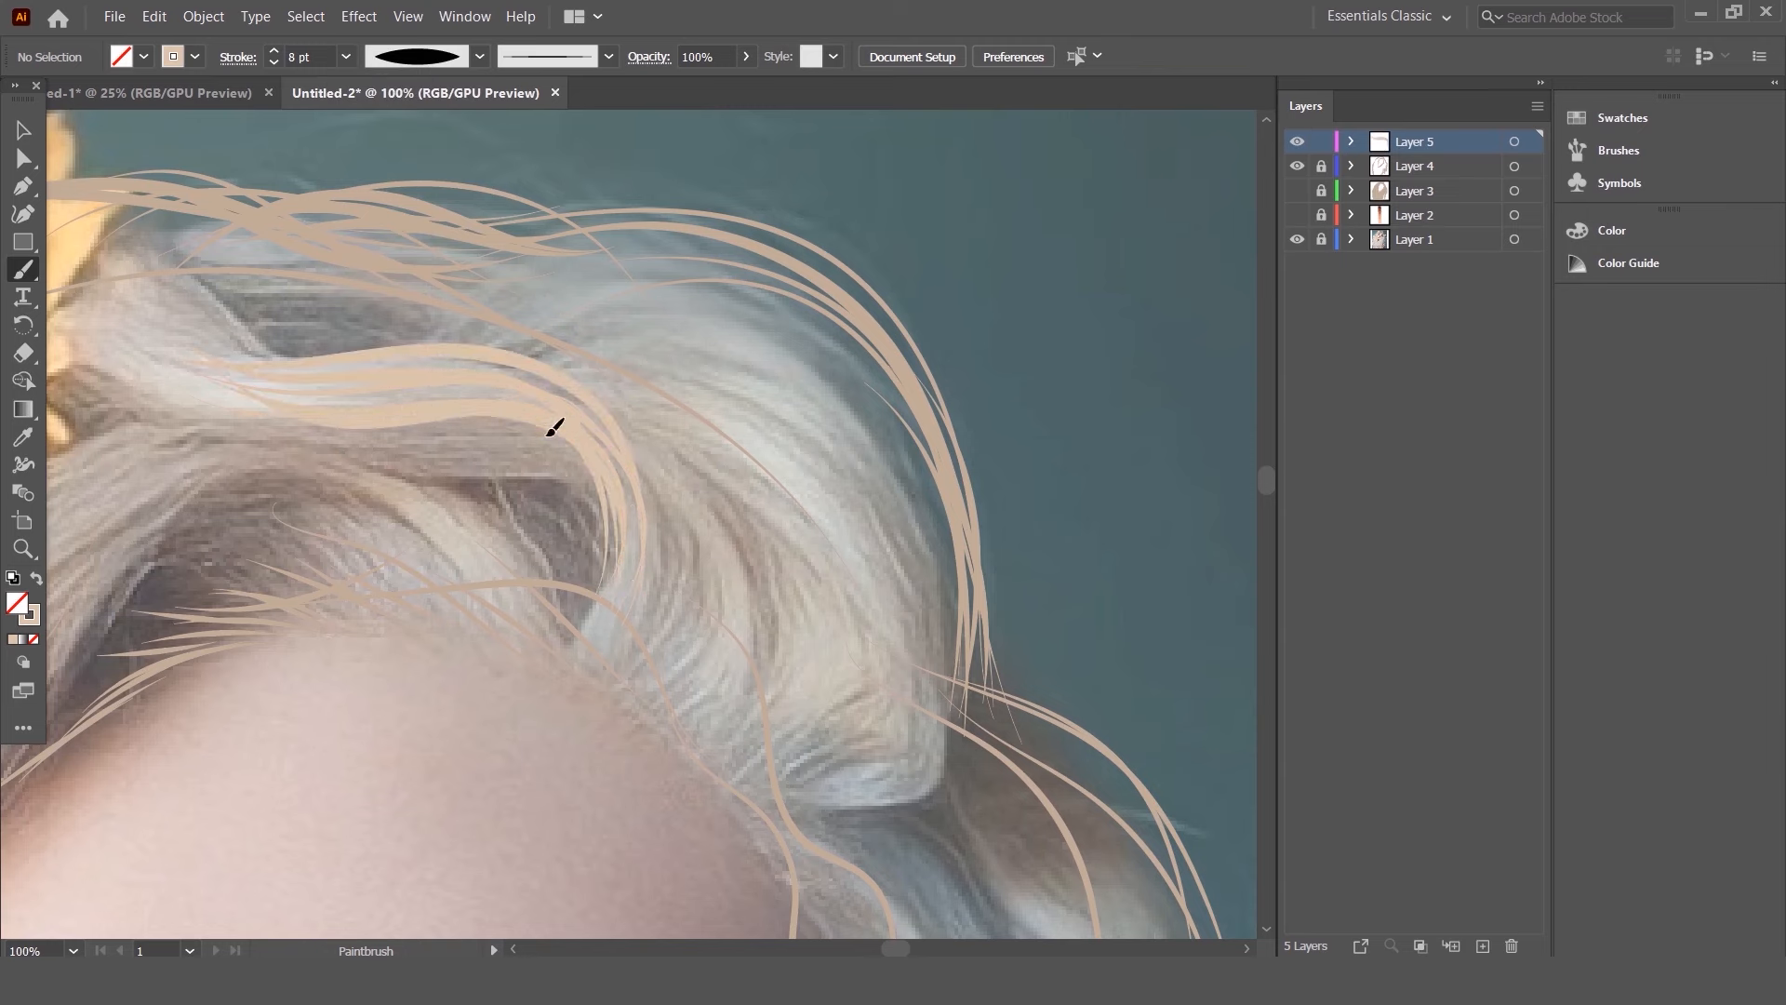
pyautogui.moveTo(228, 420); pyautogui.dragTo(600, 588)
pyautogui.moveTo(561, 388); pyautogui.dragTo(656, 644)
pyautogui.moveTo(633, 420); pyautogui.dragTo(679, 652)
pyautogui.moveTo(649, 442); pyautogui.dragTo(758, 721)
pyautogui.moveTo(756, 549); pyautogui.dragTo(791, 722)
# - Set the stroke weight to 5 pt and fill the outer curve and curled end of the swept lock with strands
pyautogui.click(345, 57)
pyautogui.click(410, 262)
pyautogui.moveTo(865, 587); pyautogui.dragTo(841, 793)
pyautogui.moveTo(860, 632); pyautogui.dragTo(848, 758)
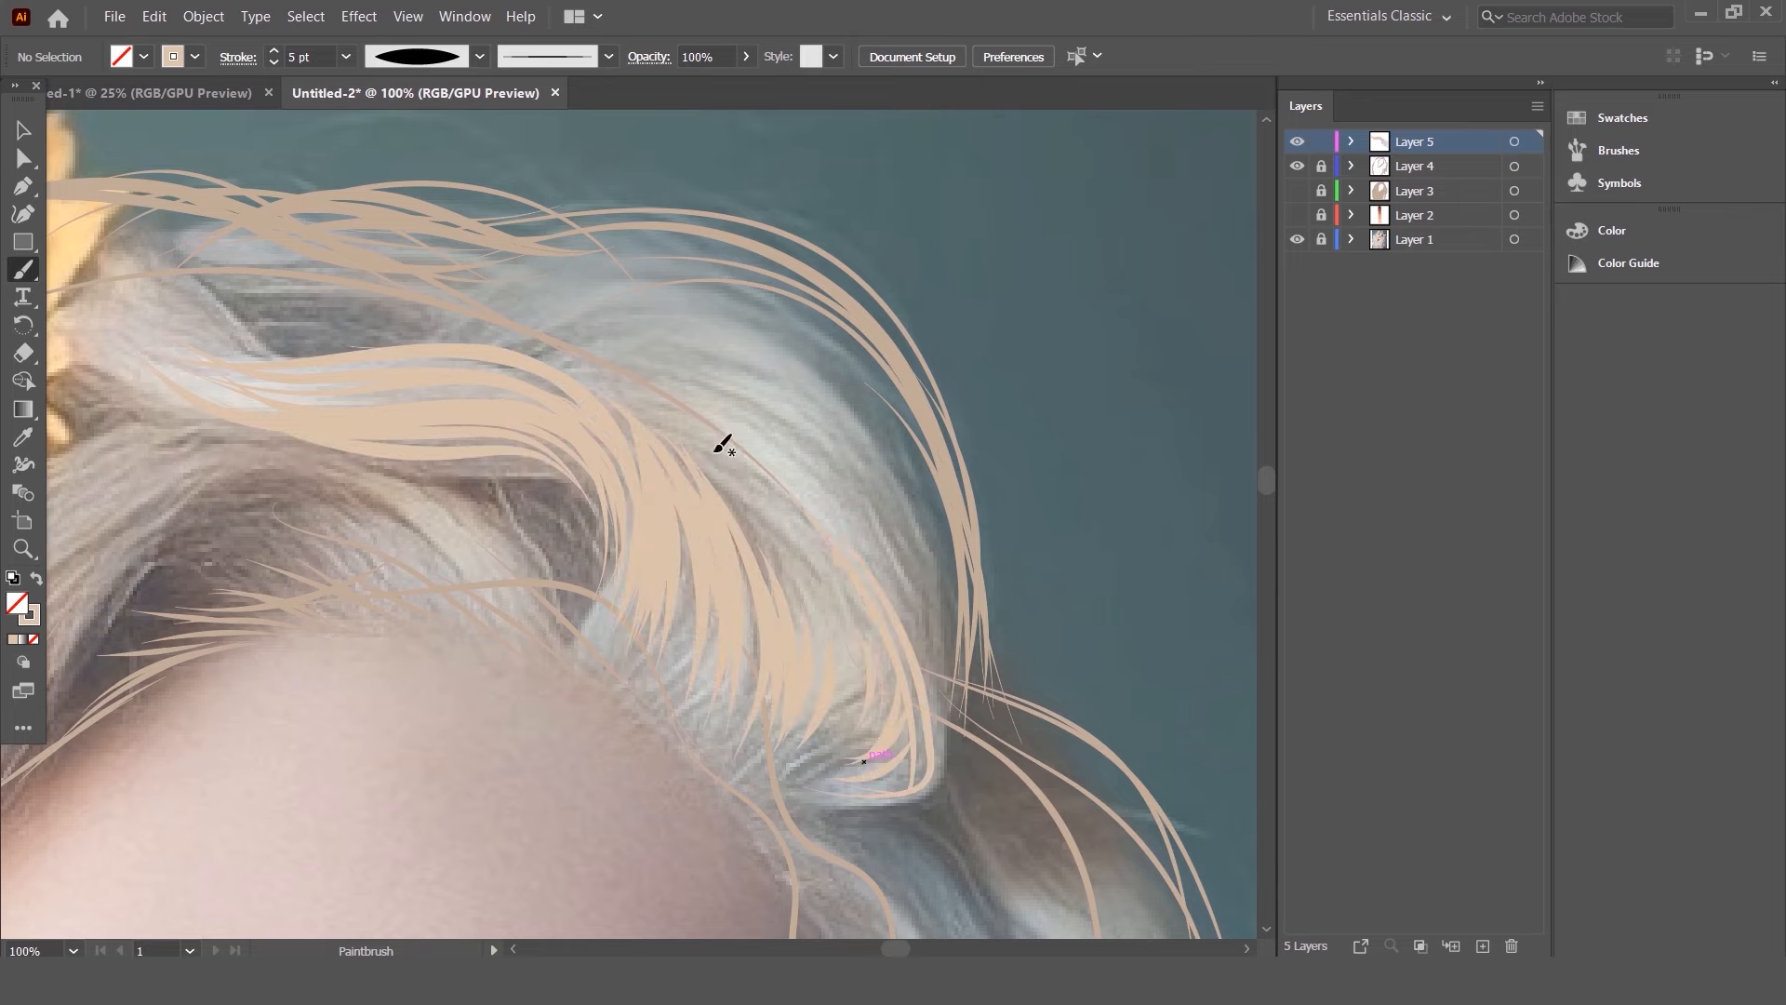
pyautogui.moveTo(605, 381); pyautogui.dragTo(875, 731)
pyautogui.moveTo(721, 447); pyautogui.dragTo(912, 638)
pyautogui.moveTo(754, 354); pyautogui.dragTo(949, 651)
pyautogui.moveTo(651, 279)
pyautogui.mouseDown()
pyautogui.moveTo(926, 558)
pyautogui.moveTo(931, 493)
pyautogui.mouseUp()
pyautogui.moveTo(454, 339); pyautogui.dragTo(837, 317)
pyautogui.moveTo(623, 584); pyautogui.dragTo(778, 631)
pyautogui.moveTo(307, 412); pyautogui.dragTo(540, 425)
# - Paint fine strands along the hairline and parting beneath the flower on the crown
pyautogui.hotkey('ctrl', '-')
pyautogui.moveTo(638, 556); pyautogui.dragTo(891, 502)
pyautogui.moveTo(707, 467); pyautogui.dragTo(848, 494)
pyautogui.moveTo(651, 503)
pyautogui.mouseDown()
pyautogui.moveTo(870, 521)
pyautogui.moveTo(837, 528)
pyautogui.mouseUp()
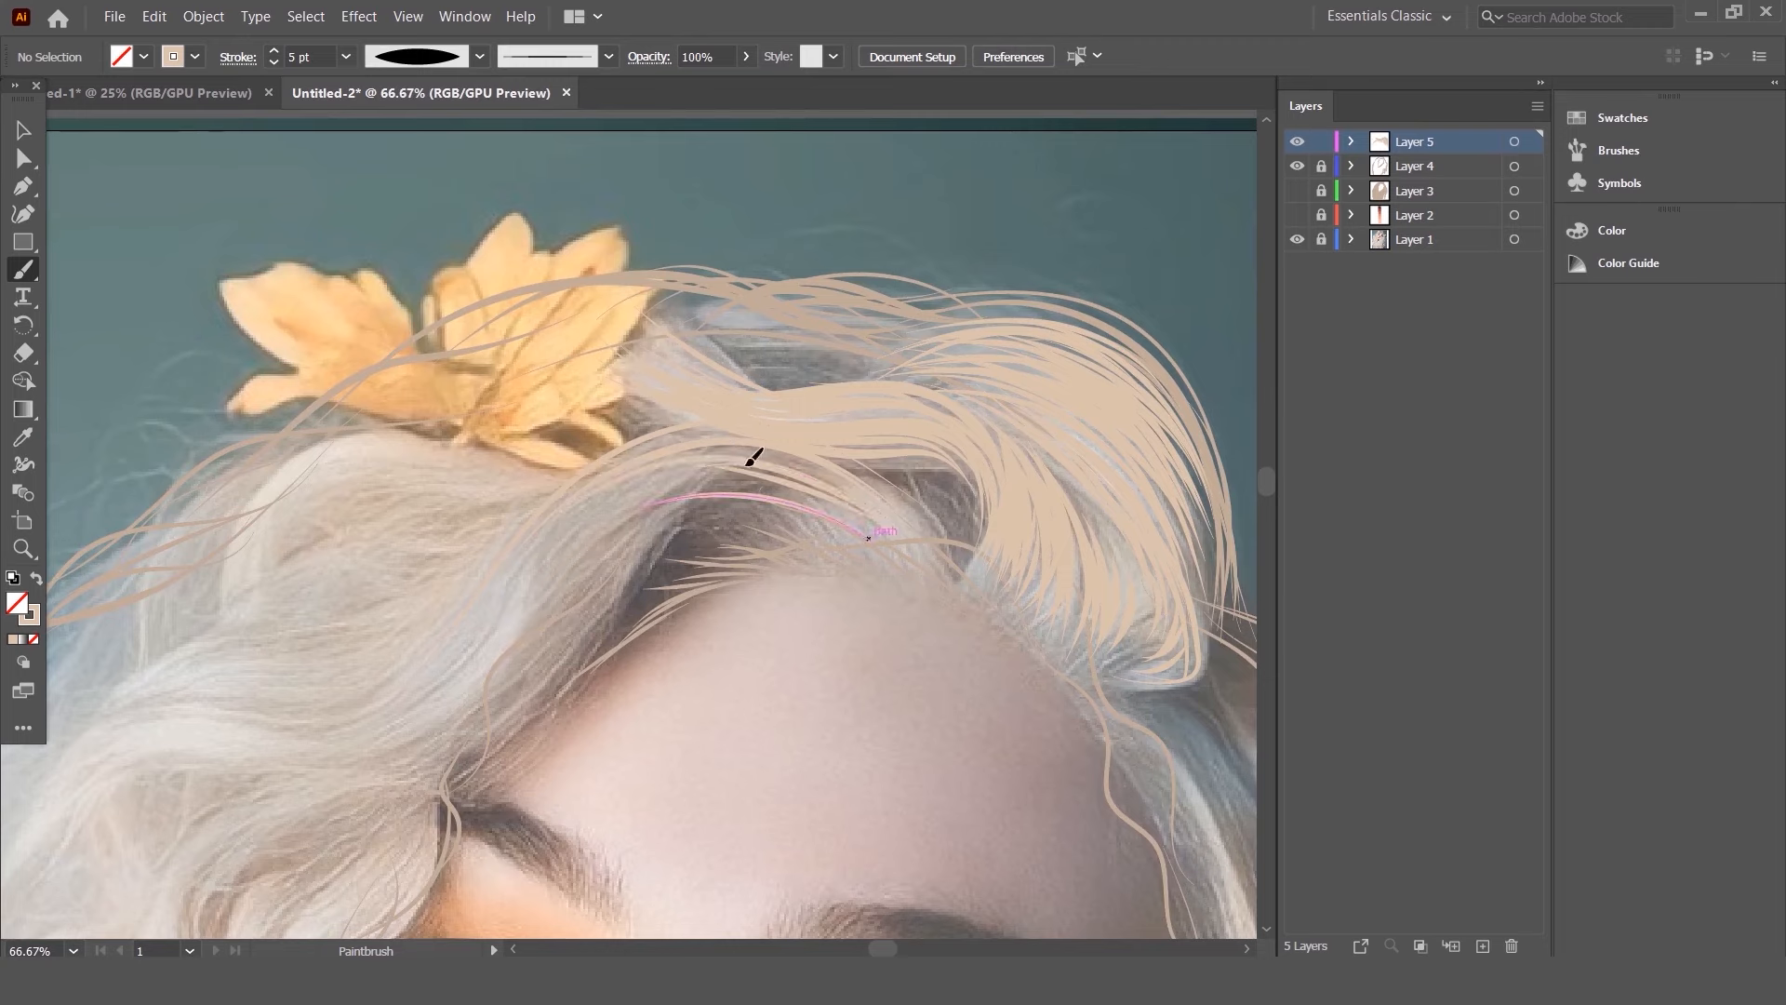
pyautogui.moveTo(508, 689); pyautogui.dragTo(796, 472)
pyautogui.moveTo(536, 636); pyautogui.dragTo(798, 478)
pyautogui.moveTo(614, 535); pyautogui.dragTo(854, 483)
# - Set the stroke weight to 8 pt and paint thicker strands sweeping from the parting down beside the brow
pyautogui.click(345, 57)
pyautogui.click(410, 338)
pyautogui.moveTo(431, 686); pyautogui.dragTo(750, 437)
pyautogui.moveTo(424, 751); pyautogui.dragTo(809, 456)
pyautogui.moveTo(492, 712); pyautogui.dragTo(686, 407)
pyautogui.moveTo(279, 544)
pyautogui.mouseDown()
pyautogui.moveTo(750, 483)
pyautogui.moveTo(568, 423)
pyautogui.mouseUp()
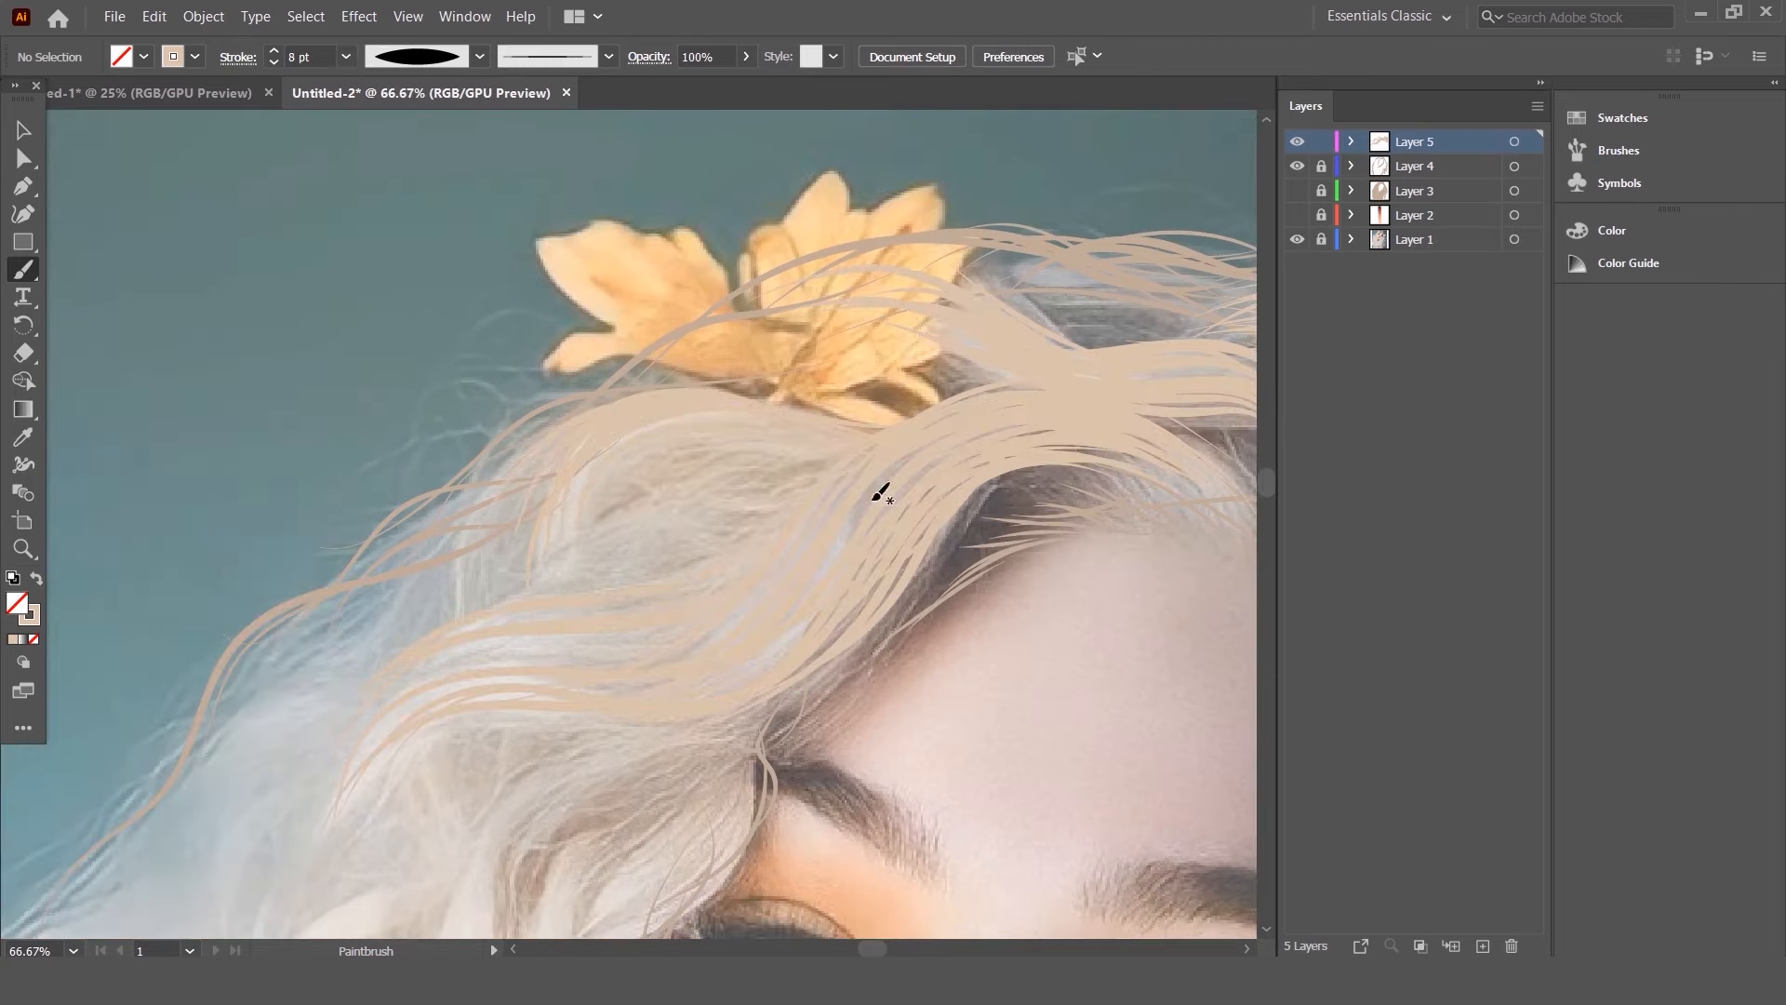
# - Paint long wavy strands down the curls beside the eye and cheek above the large flower
pyautogui.scroll(-5, 870, 490)
pyautogui.moveTo(414, 564)
pyautogui.mouseDown()
pyautogui.moveTo(689, 368)
pyautogui.moveTo(502, 478)
pyautogui.moveTo(661, 686)
pyautogui.mouseUp()
pyautogui.press(']')
pyautogui.press(']')
pyautogui.press(']')
pyautogui.scroll(-4, 625, 294)
pyautogui.moveTo(624, 294); pyautogui.dragTo(573, 577)
pyautogui.moveTo(605, 670); pyautogui.dragTo(558, 790)
pyautogui.scroll(5, 466, 610)
pyautogui.hscroll(-2, 466, 610)
pyautogui.moveTo(386, 744); pyautogui.dragTo(401, 475)
# - Paint wavy strands around the large flower and down the curls beside the neck
pyautogui.hotkey('ctrl', '-')
pyautogui.scroll(-2, 598, 419)
pyautogui.moveTo(702, 532); pyautogui.dragTo(484, 746)
pyautogui.moveTo(642, 297); pyautogui.dragTo(400, 800)
pyautogui.moveTo(355, 465); pyautogui.dragTo(443, 443)
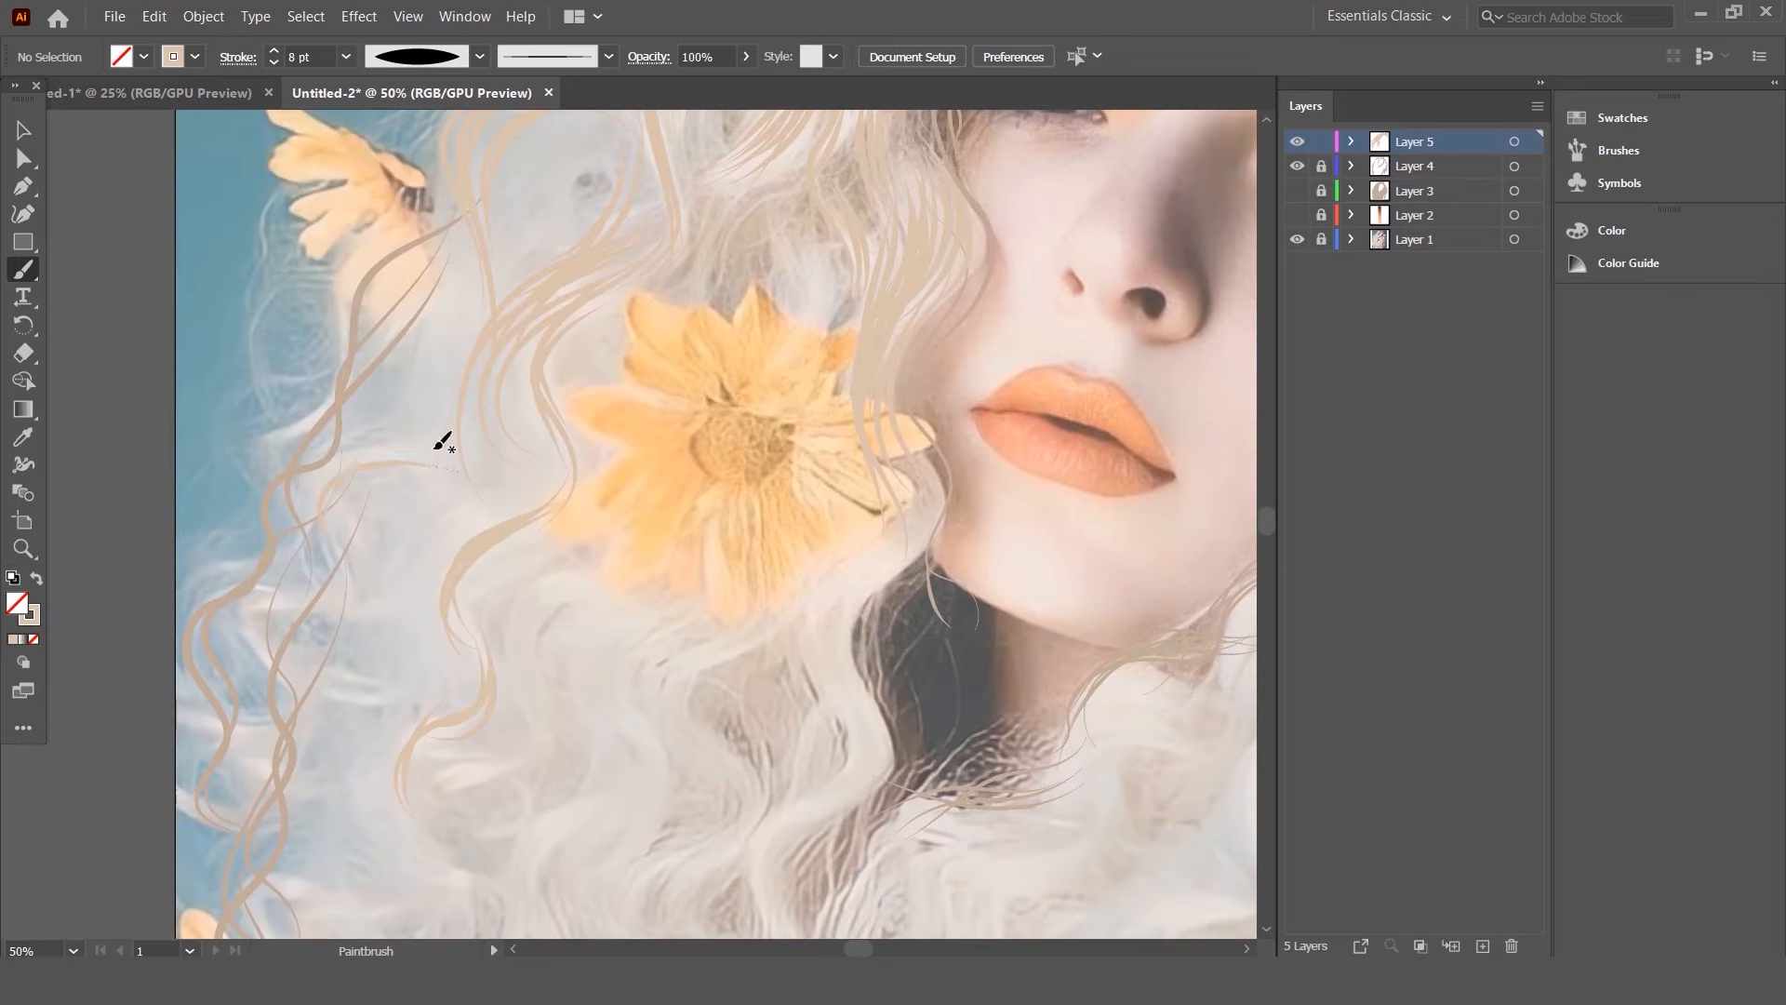
pyautogui.moveTo(884, 526); pyautogui.dragTo(675, 689)
pyautogui.scroll(-4, 880, 729)
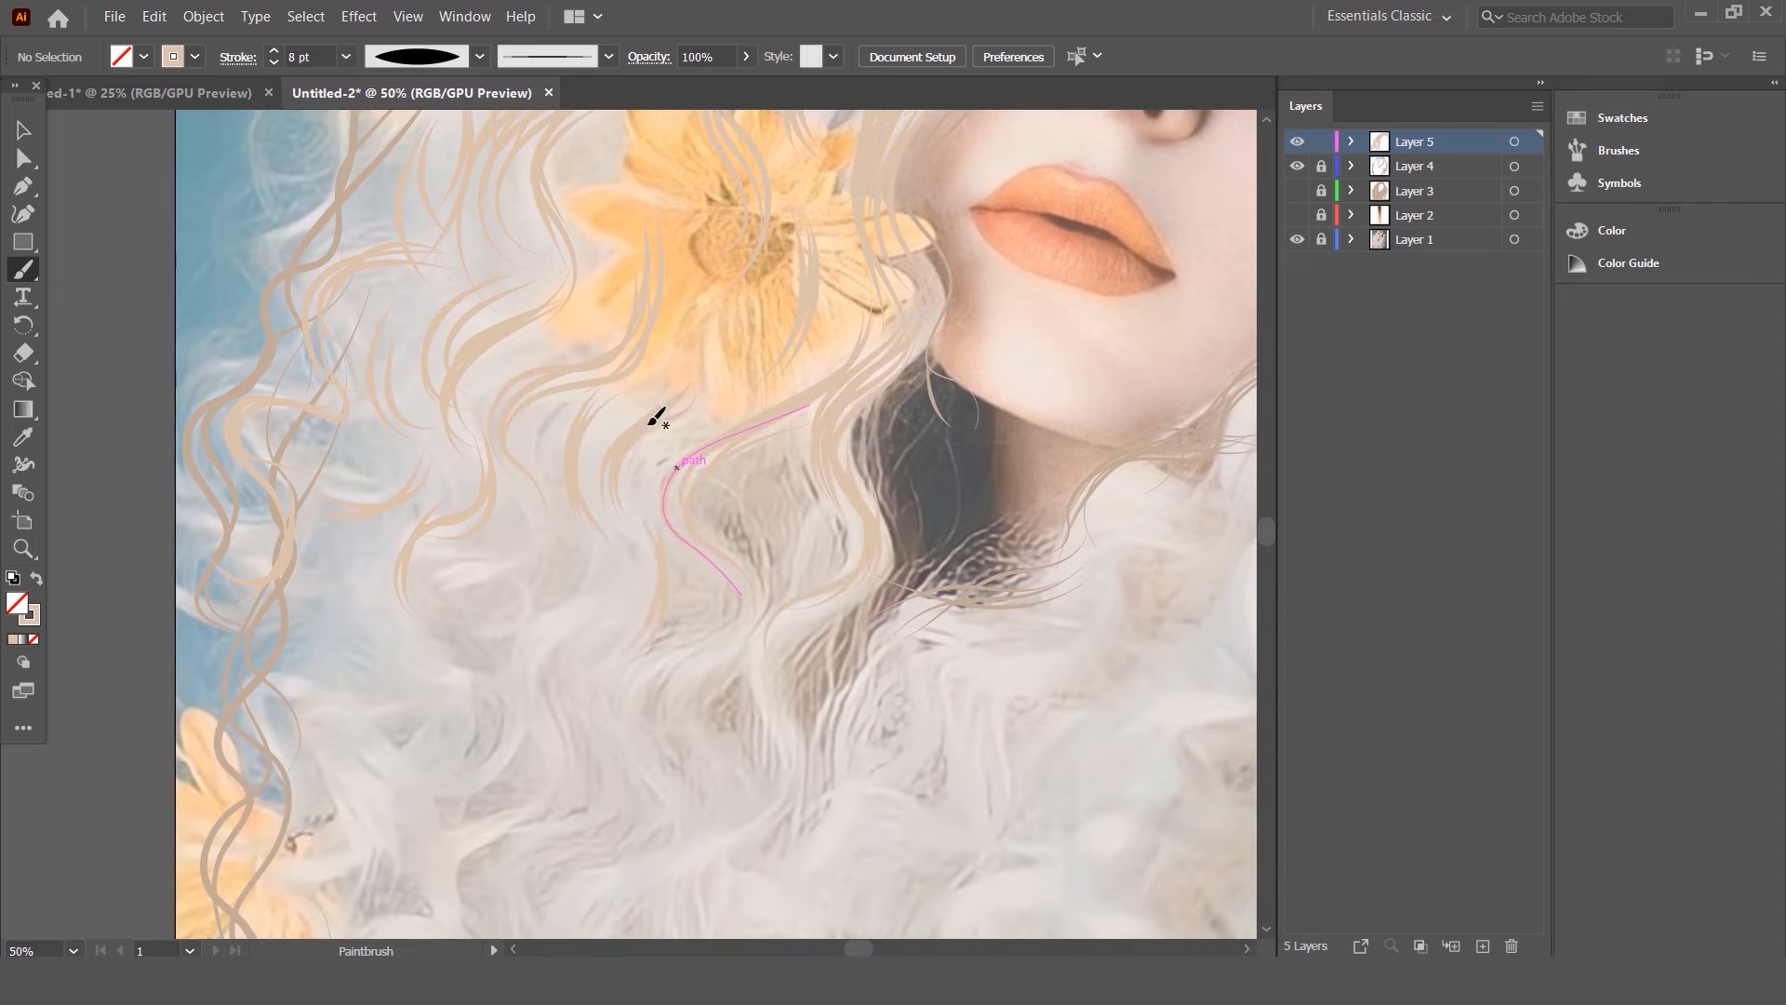
pyautogui.moveTo(842, 581); pyautogui.dragTo(758, 842)
pyautogui.moveTo(749, 630); pyautogui.dragTo(679, 770)
pyautogui.moveTo(988, 626); pyautogui.dragTo(882, 657)
# - Paint curved strands through the lower curls between the neck and the small flower at the artboard edge
pyautogui.scroll(-8, 537, 427)
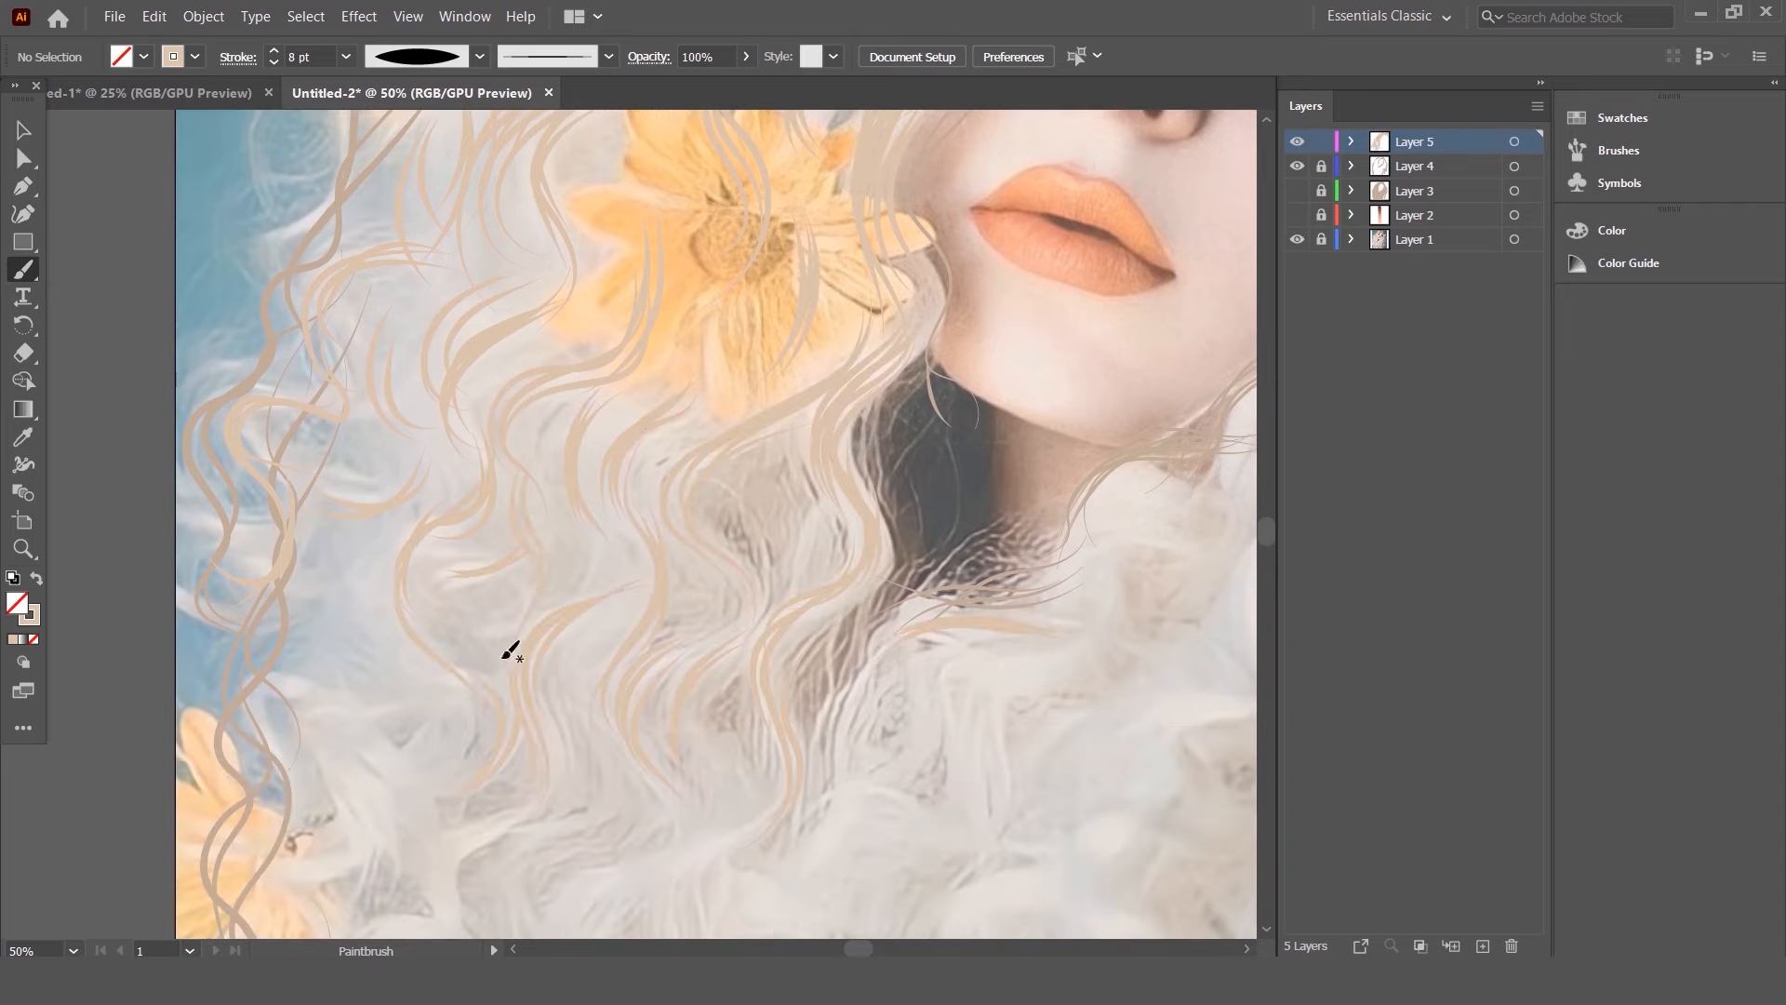
pyautogui.hscroll(-2, 471, 347)
pyautogui.moveTo(414, 339); pyautogui.dragTo(341, 484)
pyautogui.moveTo(445, 366); pyautogui.dragTo(498, 516)
pyautogui.moveTo(393, 560)
pyautogui.mouseDown()
pyautogui.moveTo(504, 586)
pyautogui.moveTo(430, 707)
pyautogui.mouseUp()
pyautogui.moveTo(787, 438); pyautogui.dragTo(586, 525)
pyautogui.moveTo(791, 446); pyautogui.dragTo(618, 569)
pyautogui.moveTo(834, 396); pyautogui.dragTo(579, 616)
pyautogui.moveTo(804, 458); pyautogui.dragTo(691, 510)
pyautogui.moveTo(400, 438); pyautogui.dragTo(306, 458)
pyautogui.moveTo(299, 463); pyautogui.dragTo(391, 521)
pyautogui.moveTo(391, 559); pyautogui.dragTo(290, 635)
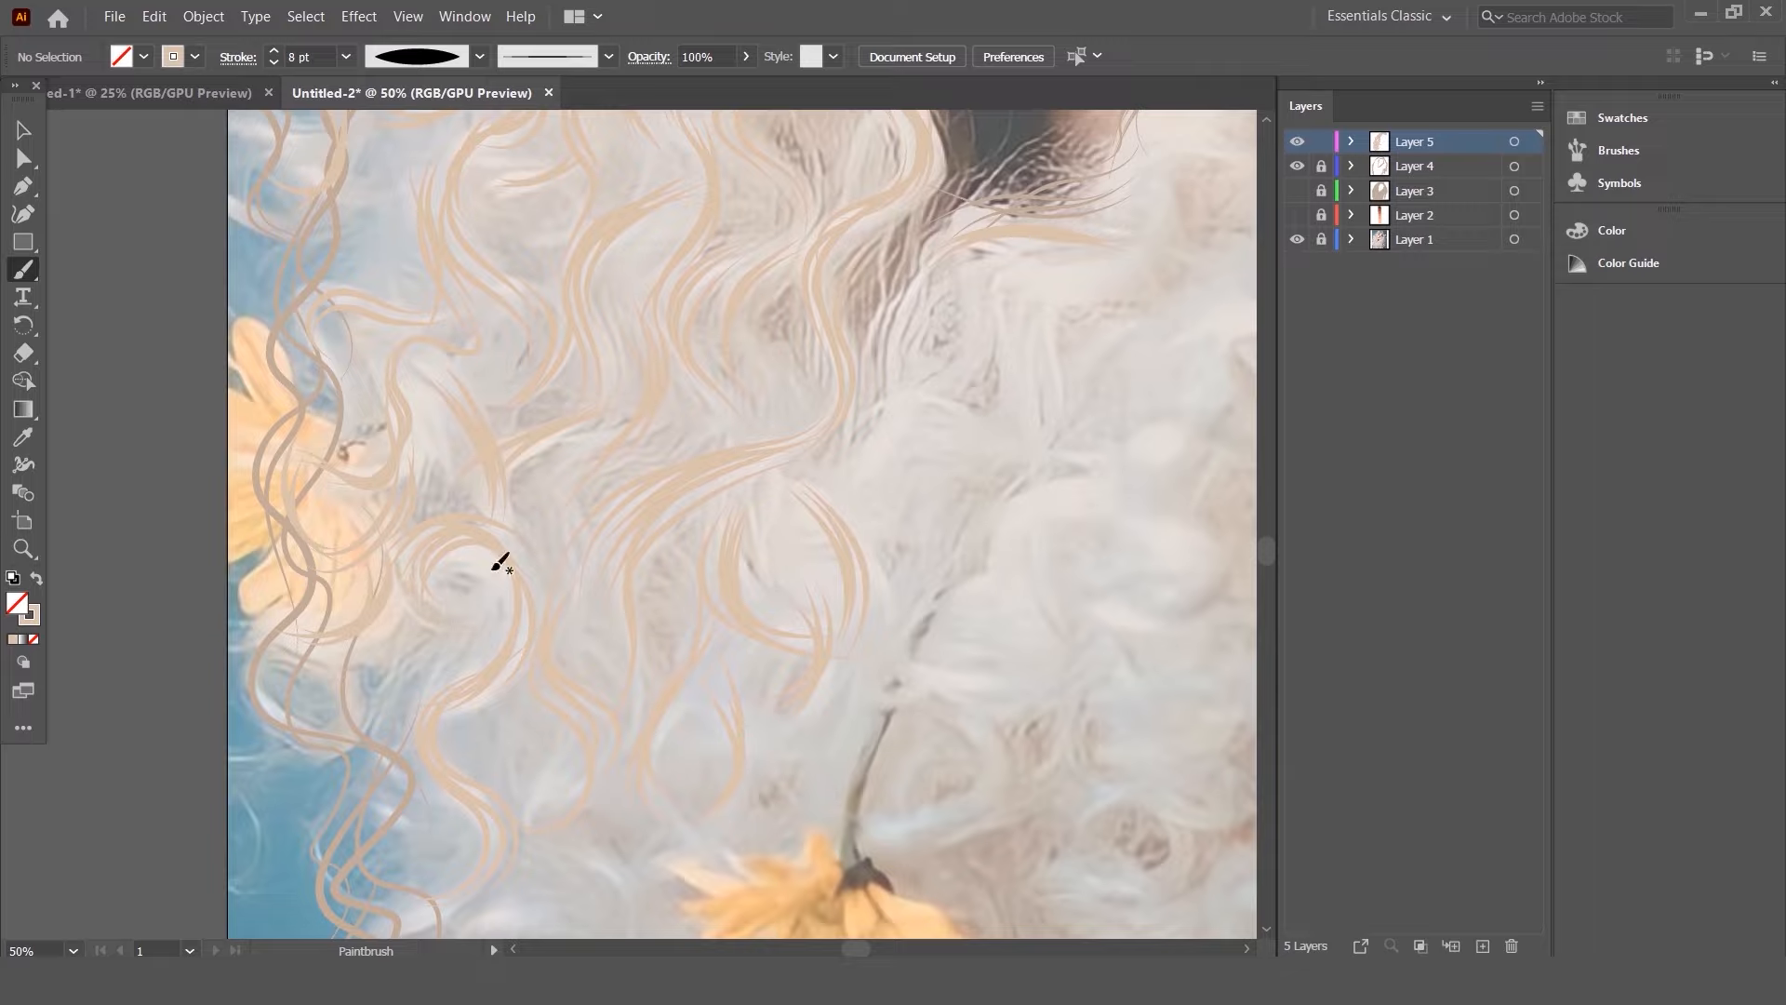
# - Paint strands on the opposite side of the face, from the temple past the side flower to the curls below it
pyautogui.scroll(-5, 510, 616)
pyautogui.hscroll(-3, 798, 411)
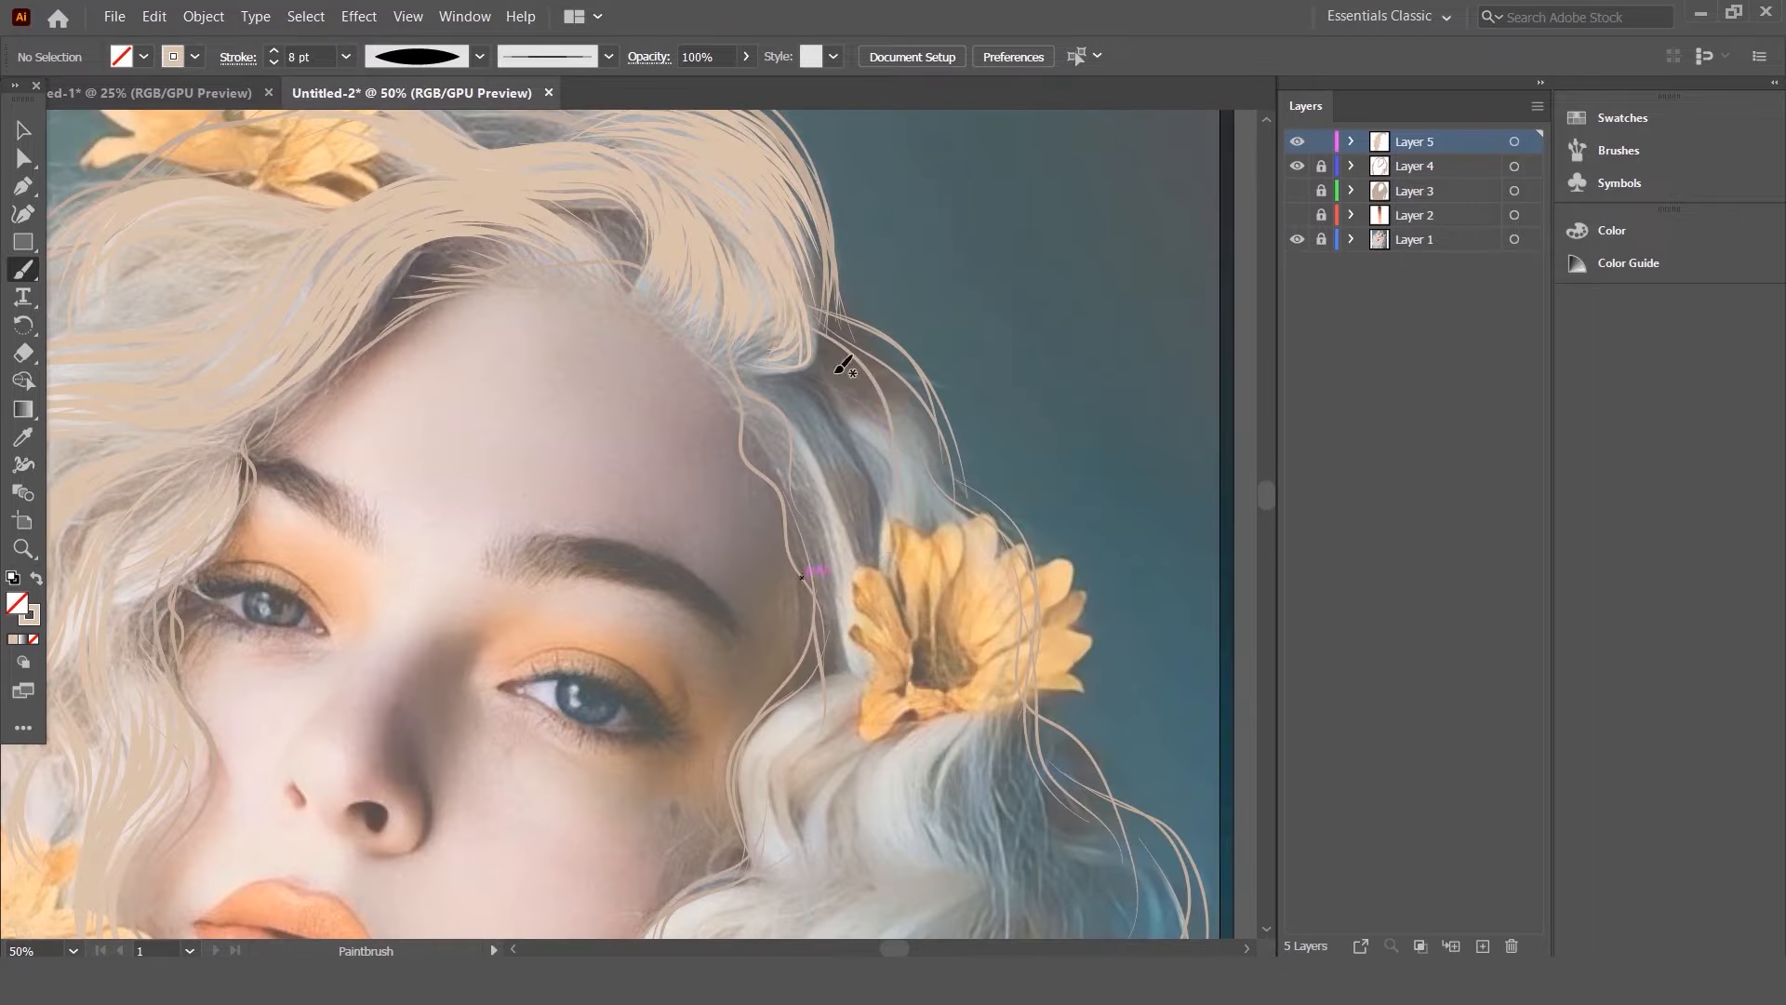
pyautogui.moveTo(921, 586); pyautogui.dragTo(837, 399)
pyautogui.moveTo(854, 660); pyautogui.dragTo(749, 383)
pyautogui.scroll(-5, 742, 497)
pyautogui.moveTo(948, 259)
pyautogui.mouseDown()
pyautogui.moveTo(966, 598)
pyautogui.moveTo(750, 626)
pyautogui.moveTo(716, 651)
pyautogui.mouseUp()
pyautogui.scroll(-4, 735, 533)
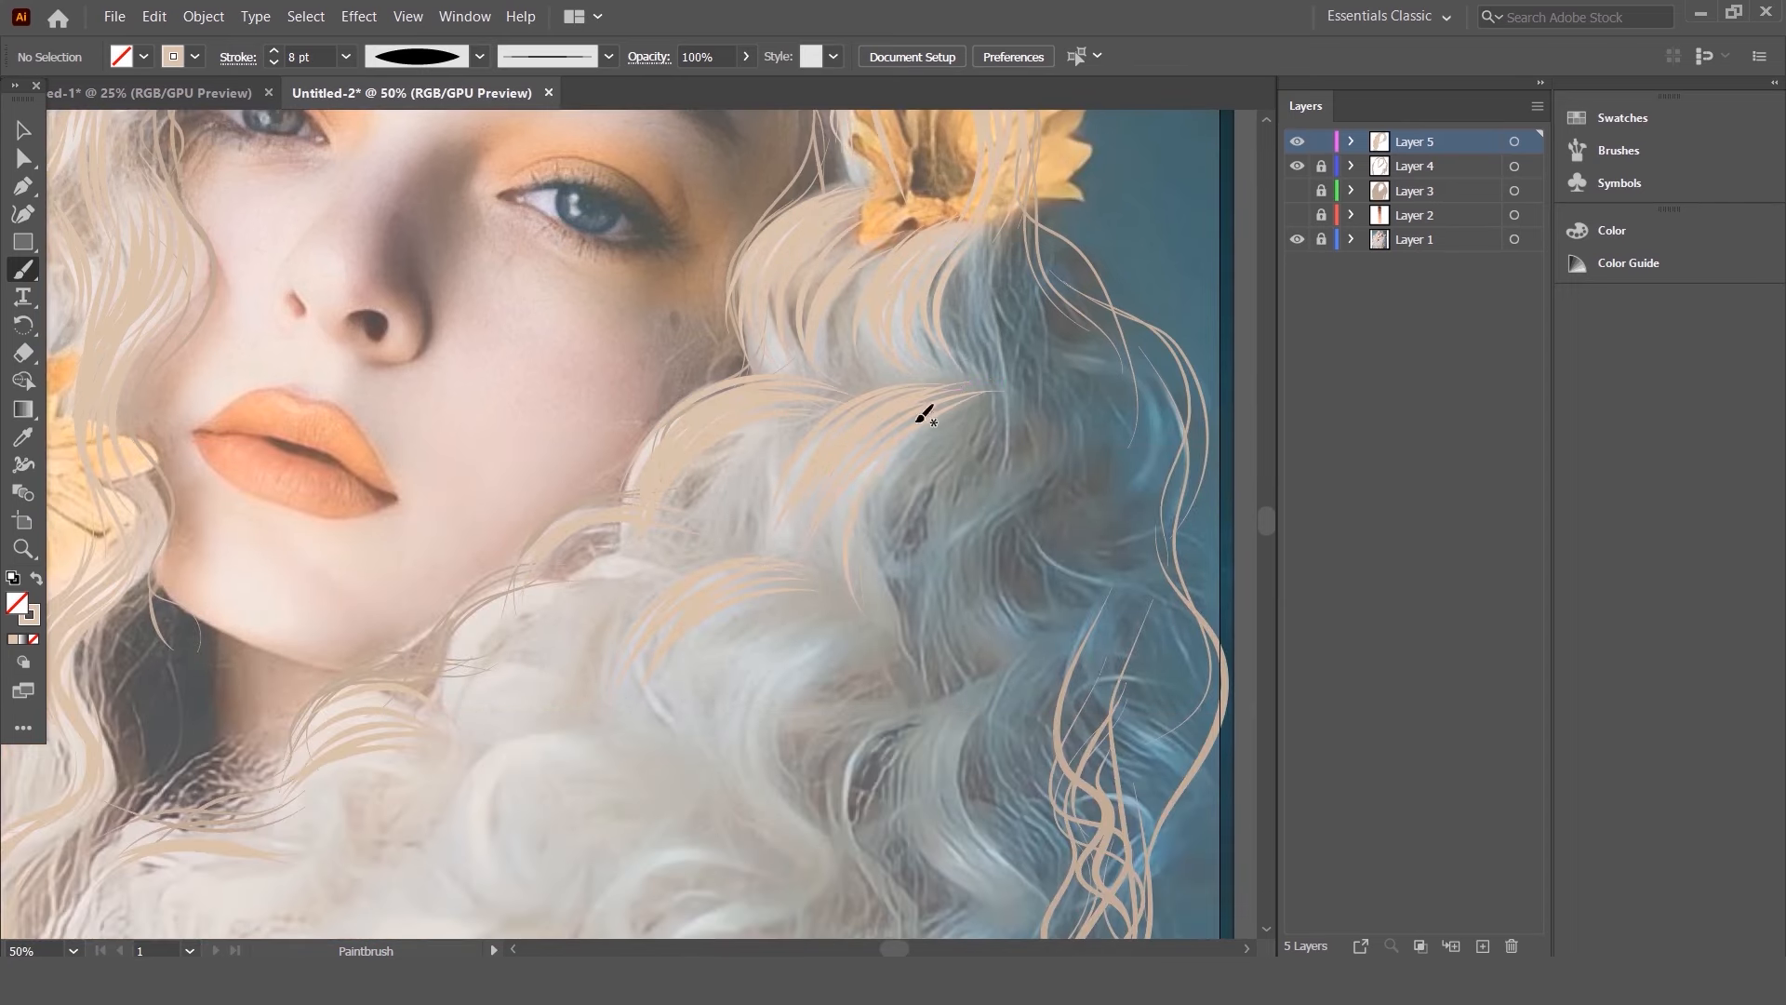
pyautogui.scroll(-5, 893, 437)
# - Fade the Layer 1 photo and recolour the Layer 5 strands orange for contrast
pyautogui.hotkey('ctrl', '-')
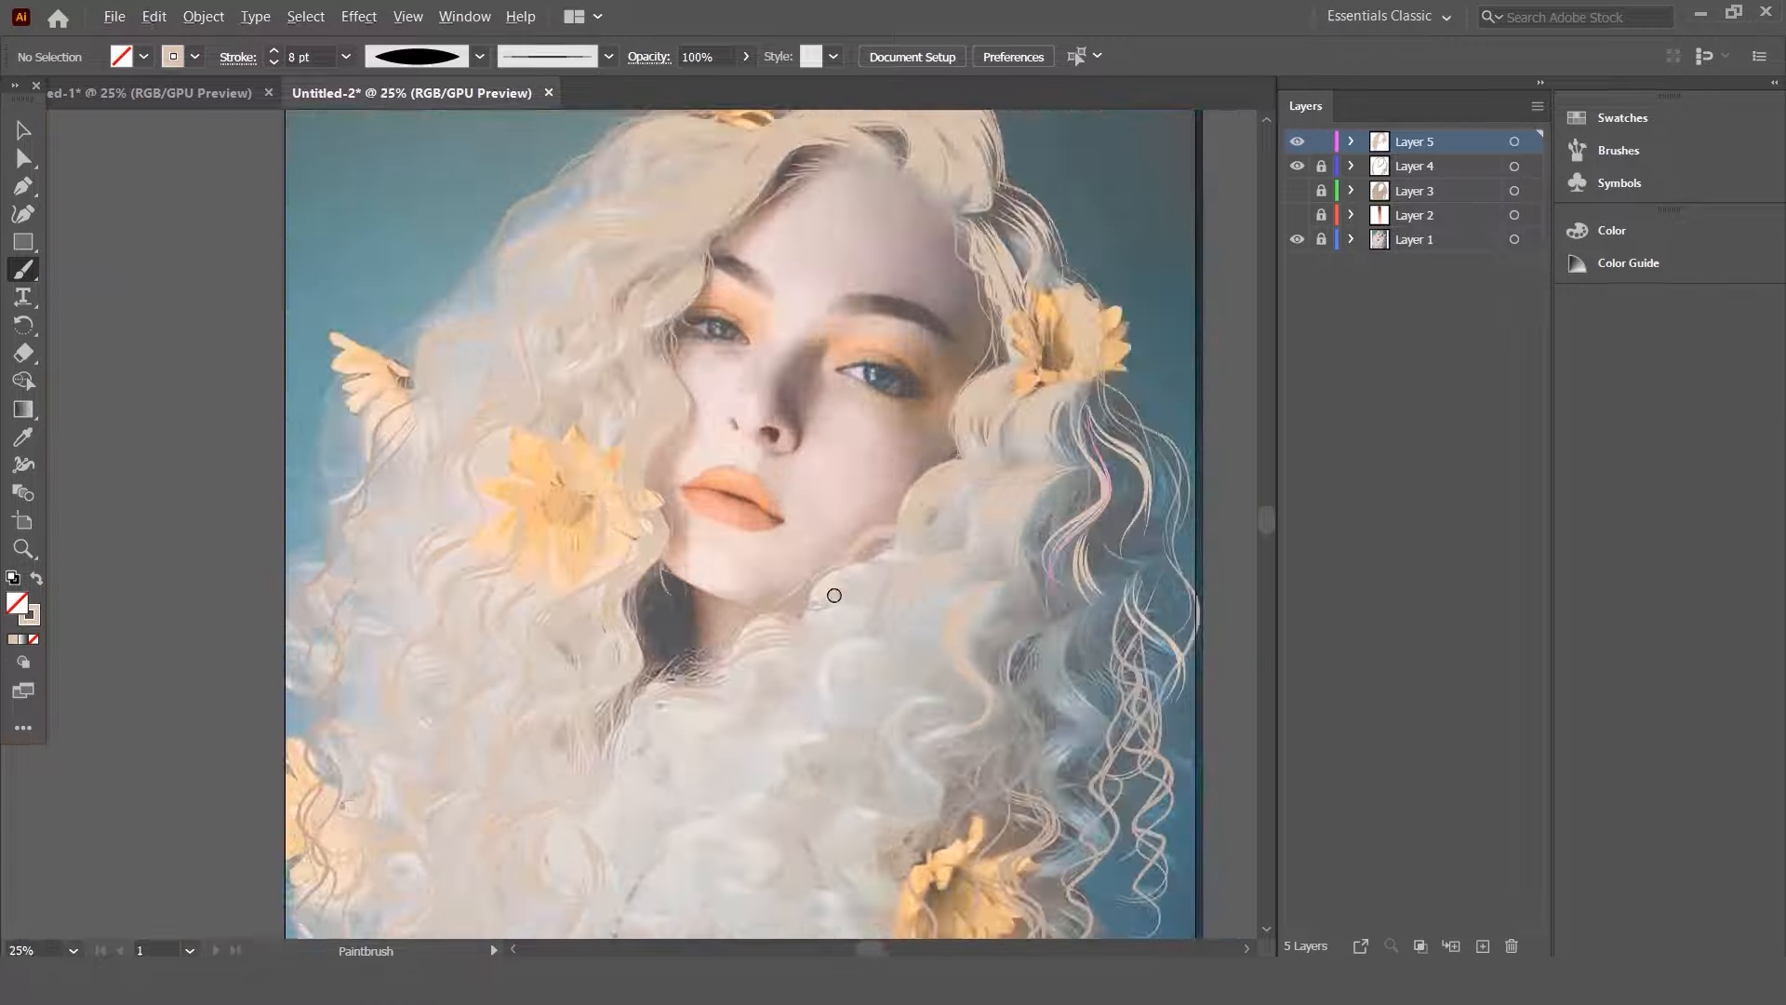
pyautogui.hotkey('ctrl', '+')
pyautogui.click(1515, 239)
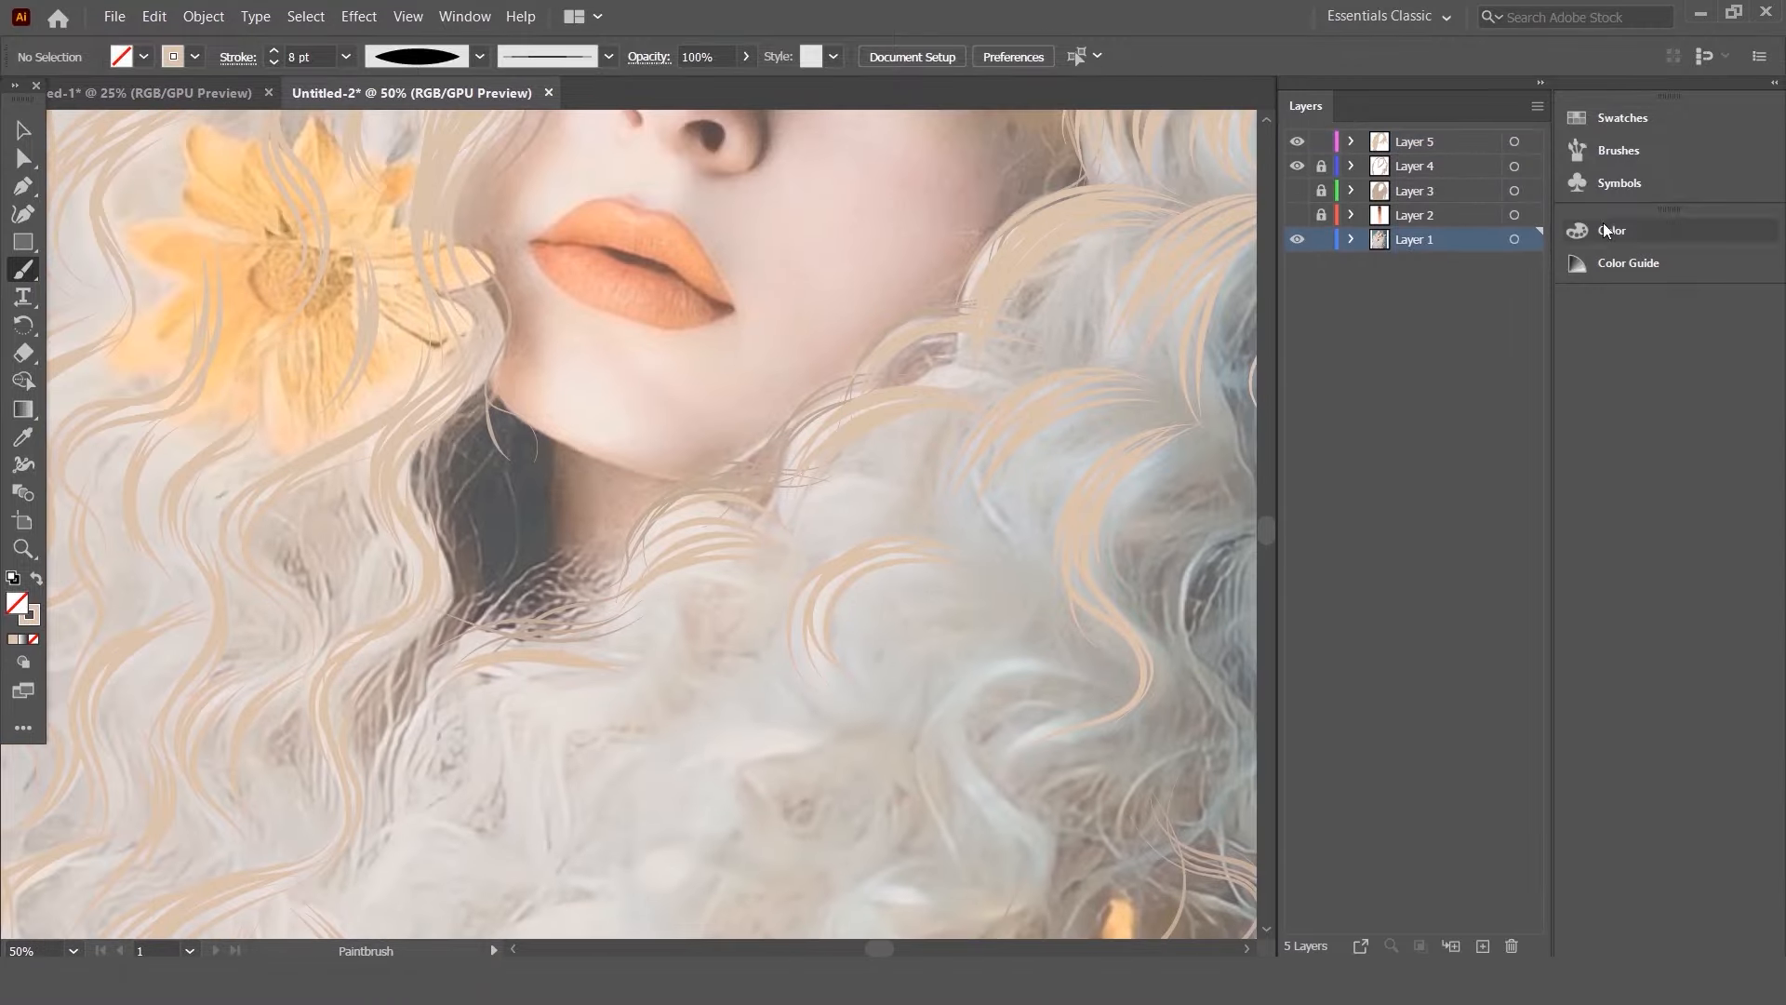
pyautogui.click(1414, 141)
# - Paint orange strands over the central and bottom curls on Layer 5, undoing a misplaced stroke
pyautogui.moveTo(975, 360); pyautogui.dragTo(890, 435)
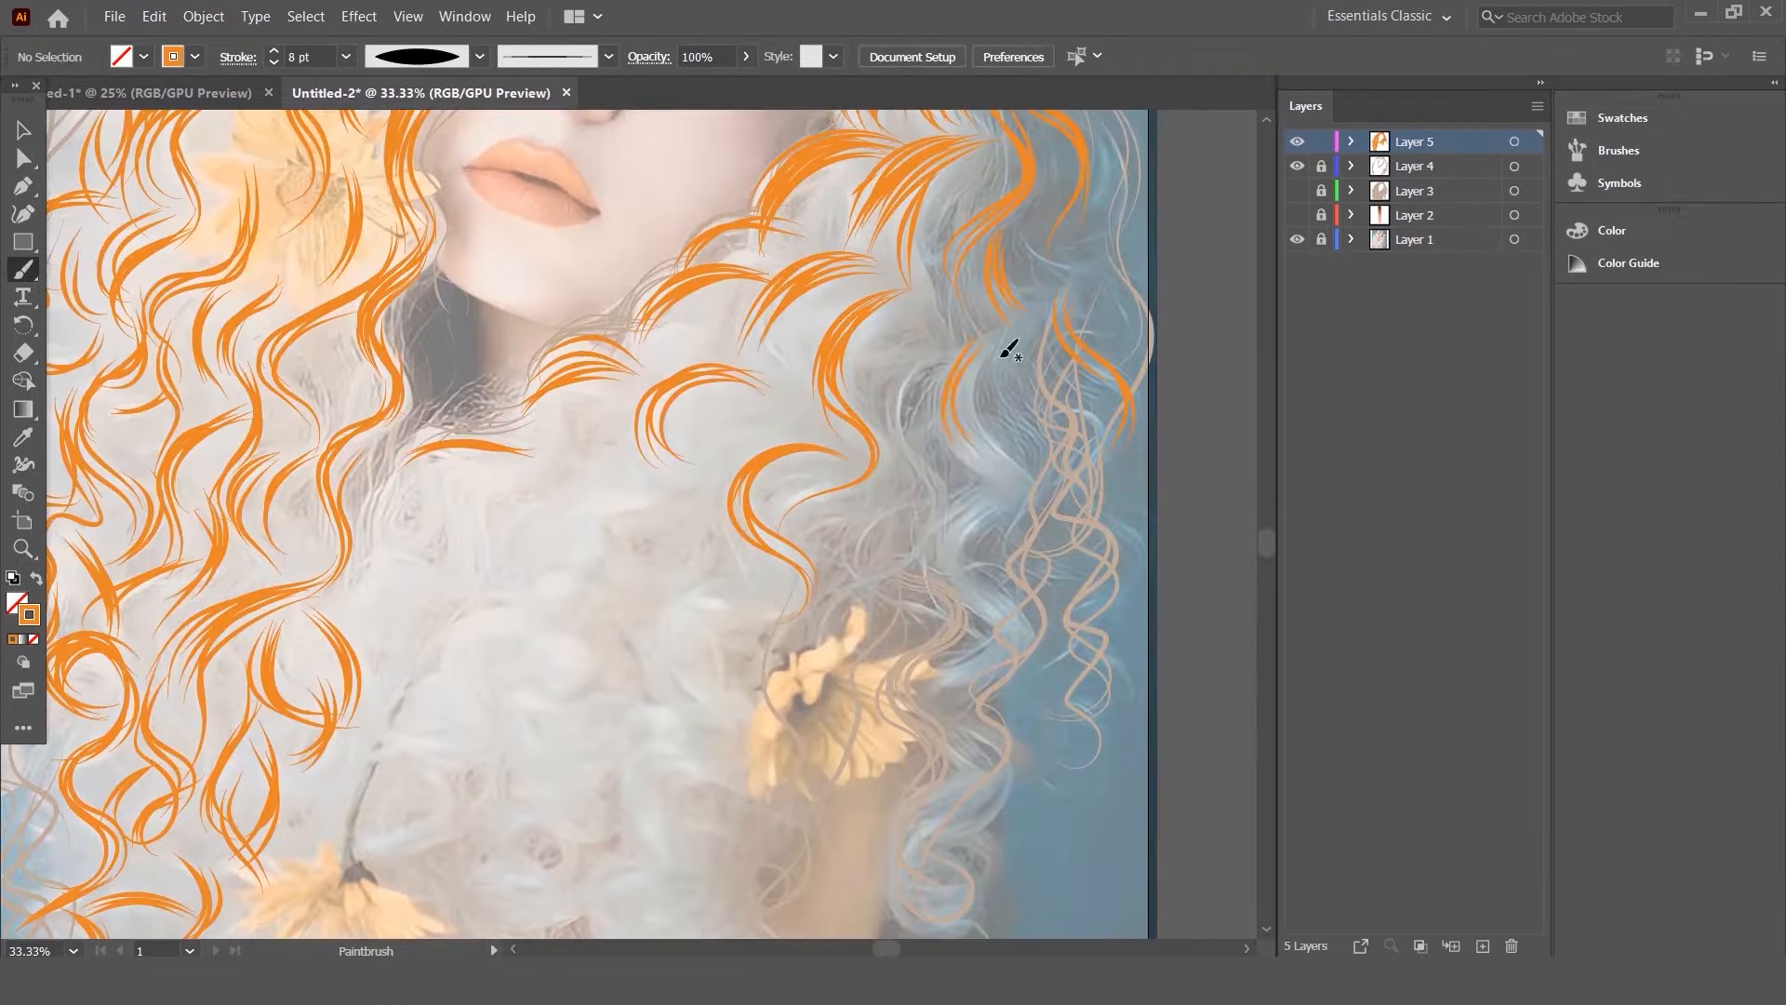
pyautogui.moveTo(720, 481)
pyautogui.mouseDown()
pyautogui.moveTo(578, 406)
pyautogui.moveTo(466, 550)
pyautogui.mouseUp()
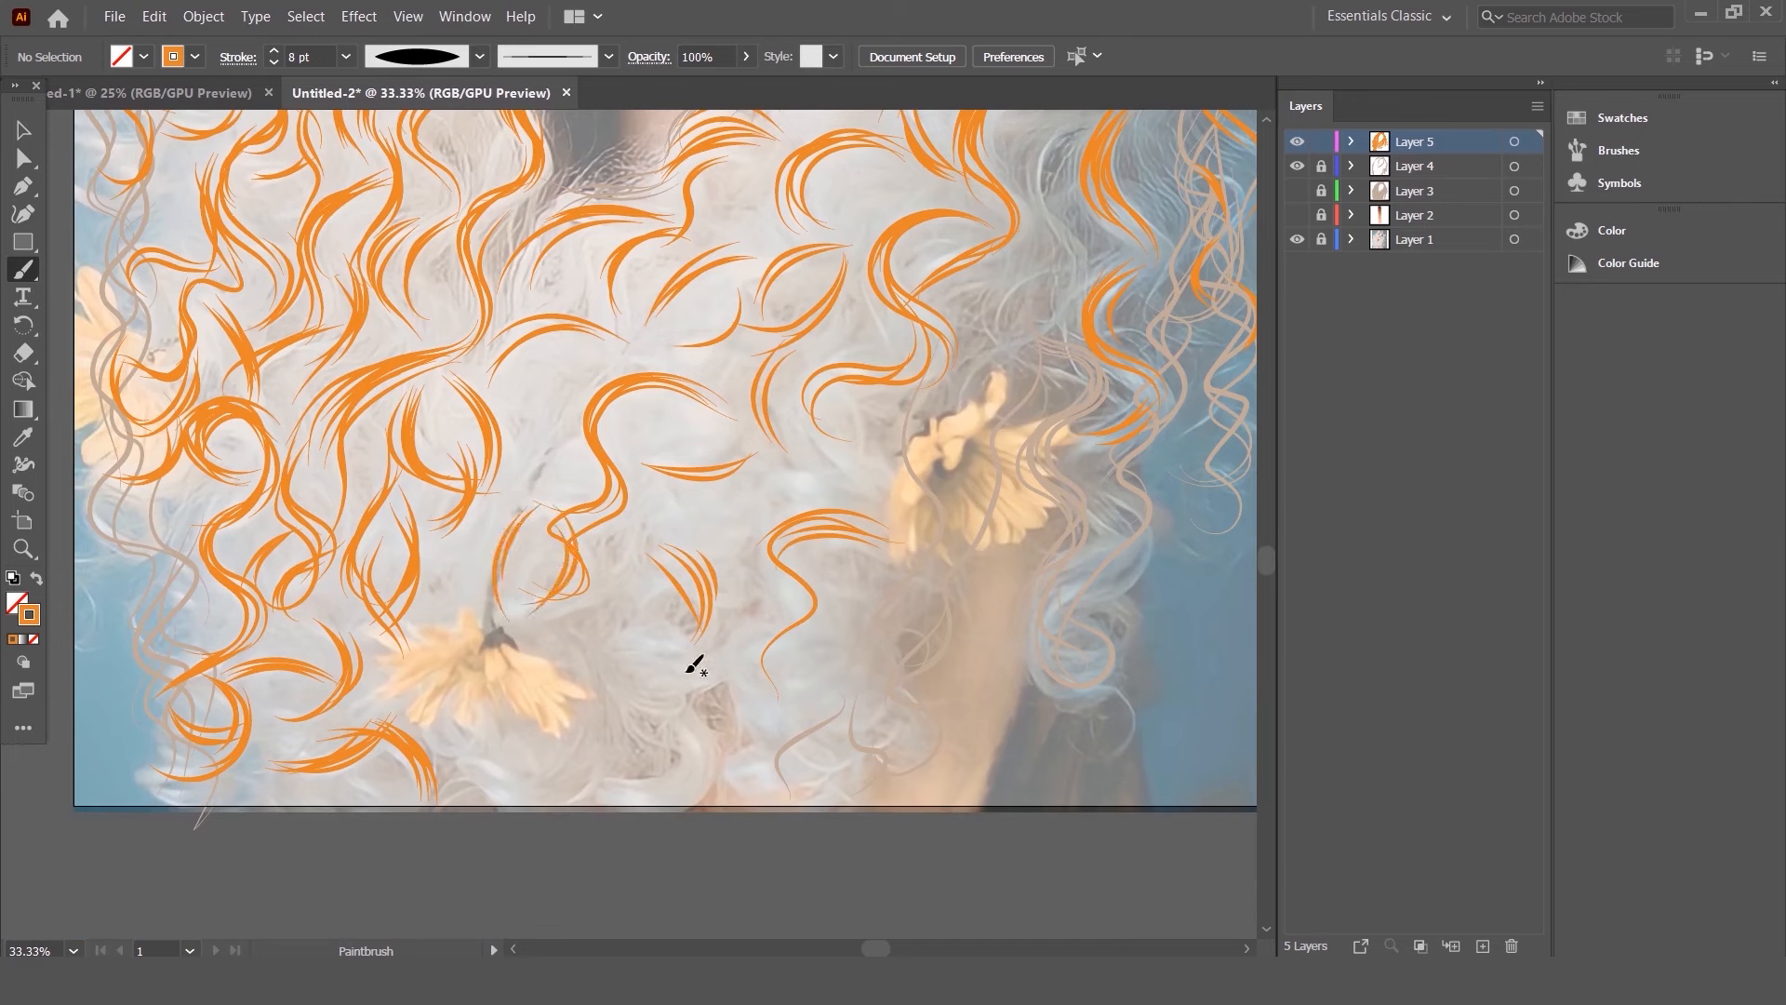
pyautogui.hotkey('ctrl', 'z')
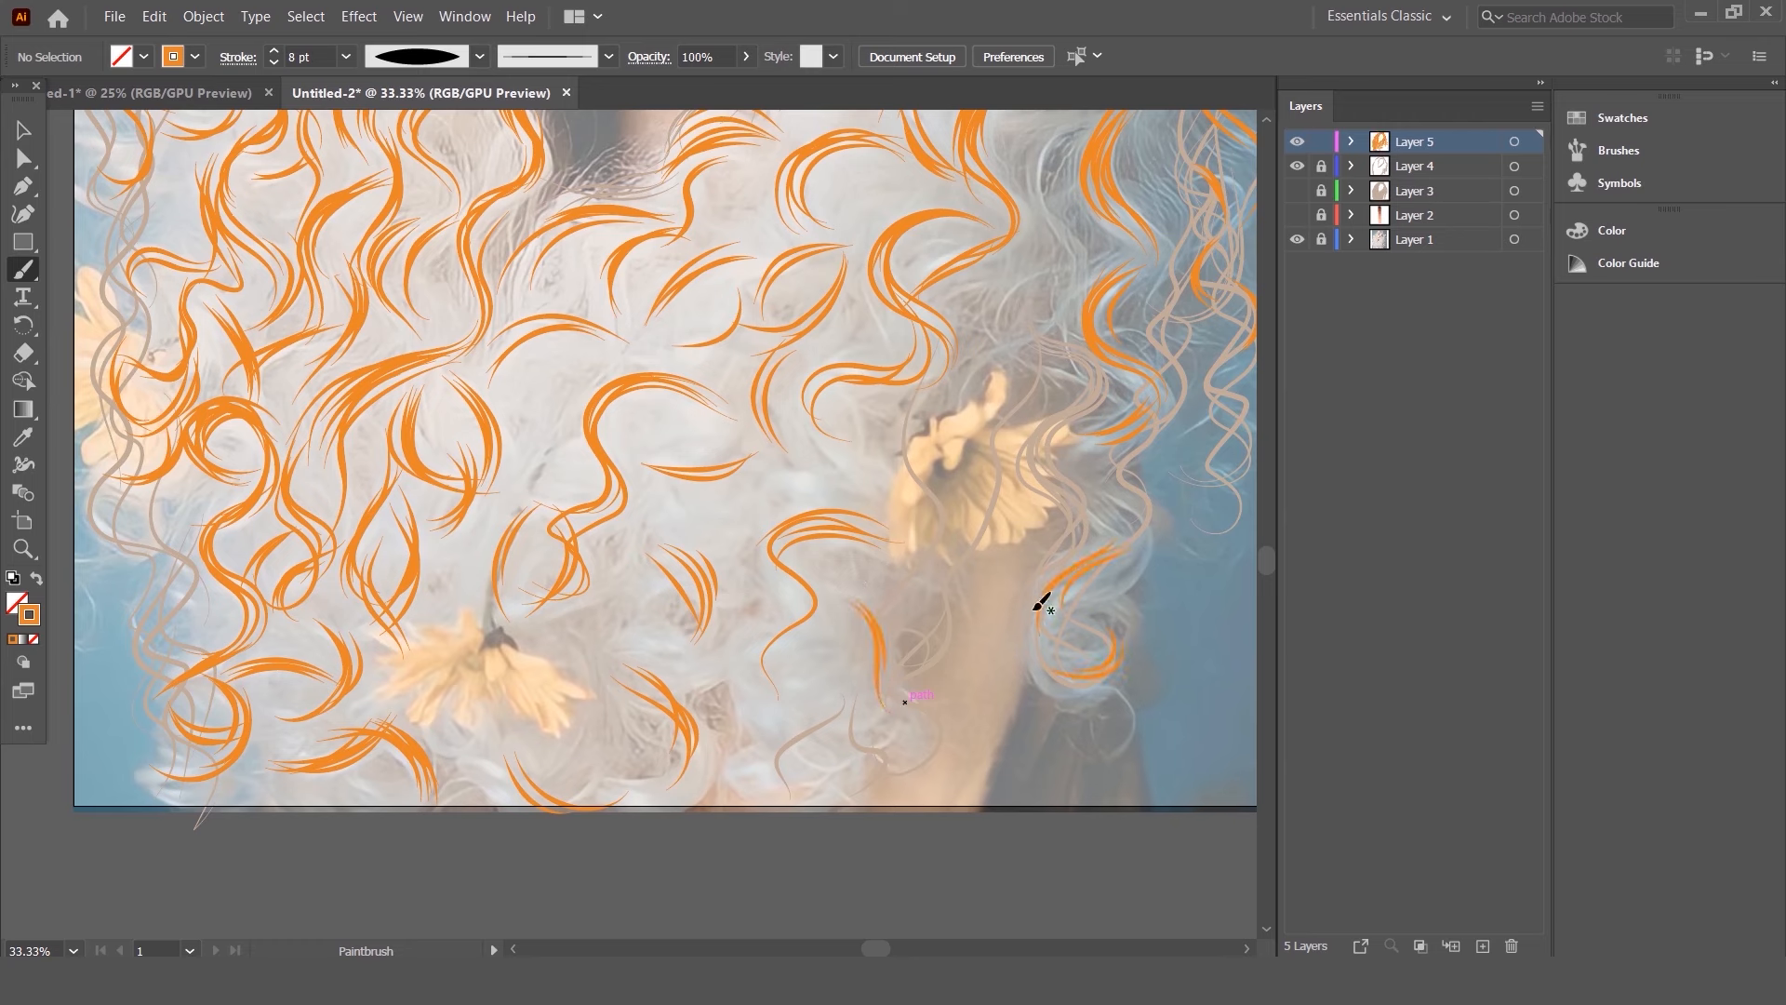
# - Add orange strands in the remaining gaps across the crown, the cheek-side waves and the lower curls
pyautogui.scroll(4, 1100, 557)
pyautogui.scroll(2, 753, 466)
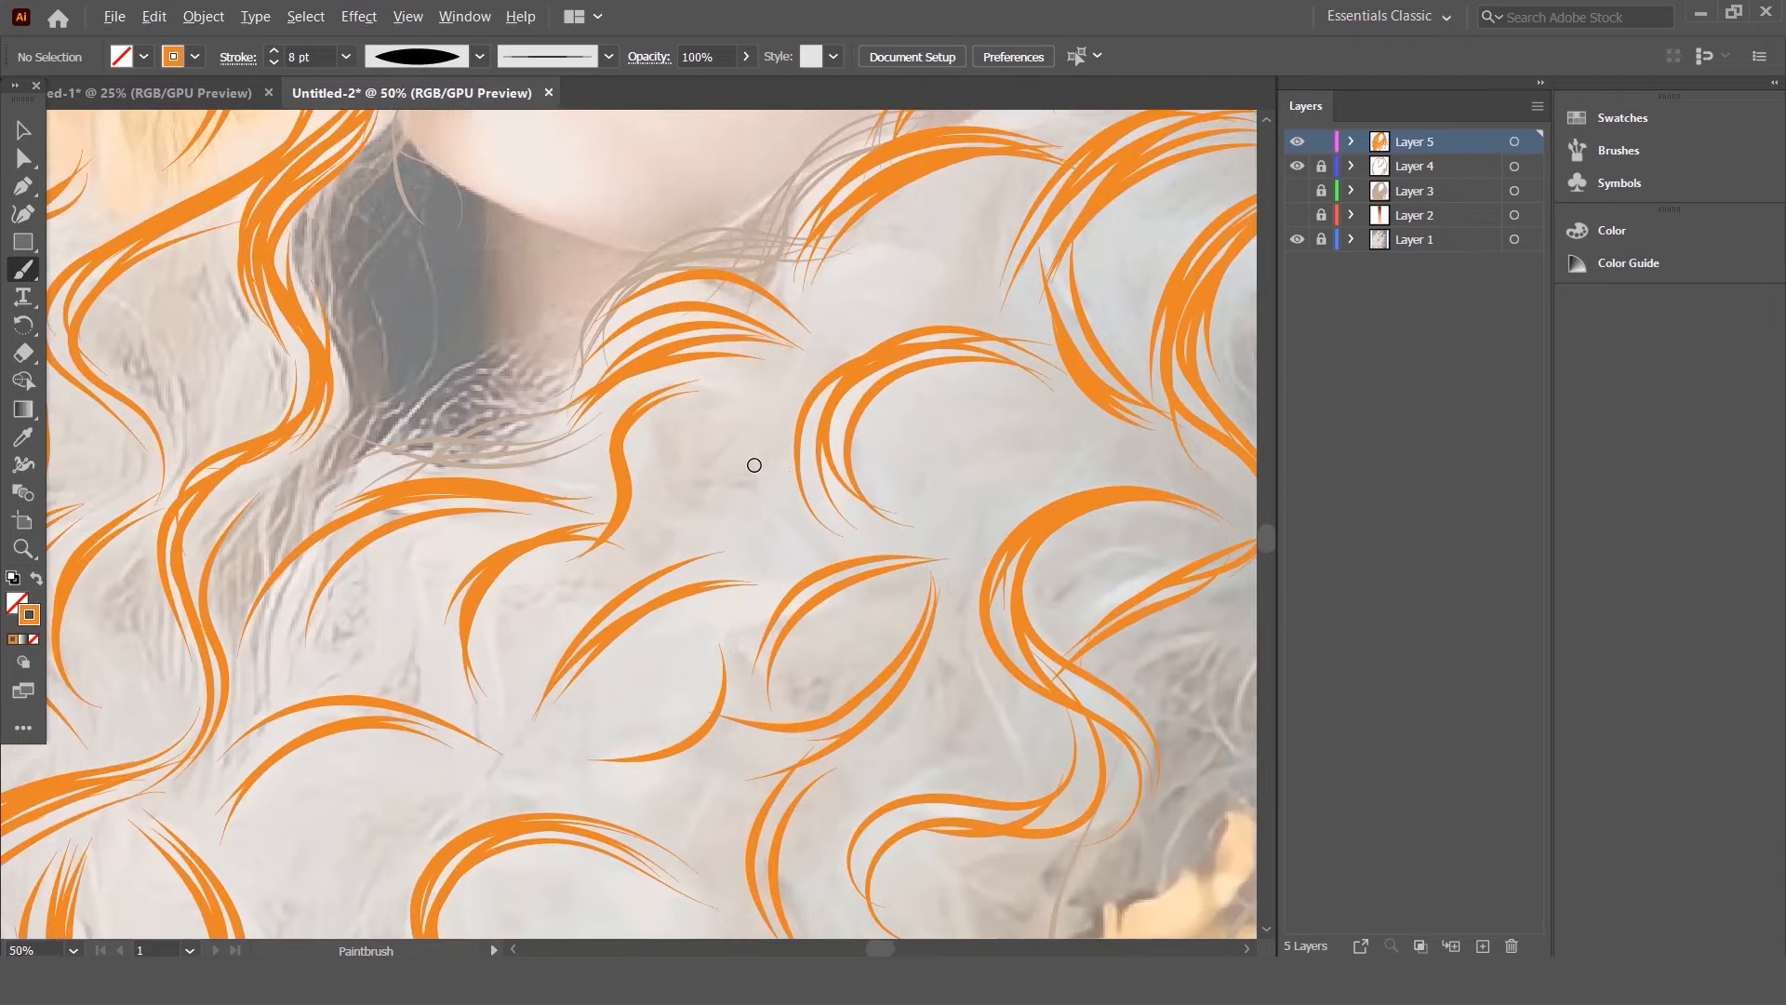
pyautogui.scroll(1, 762, 428)
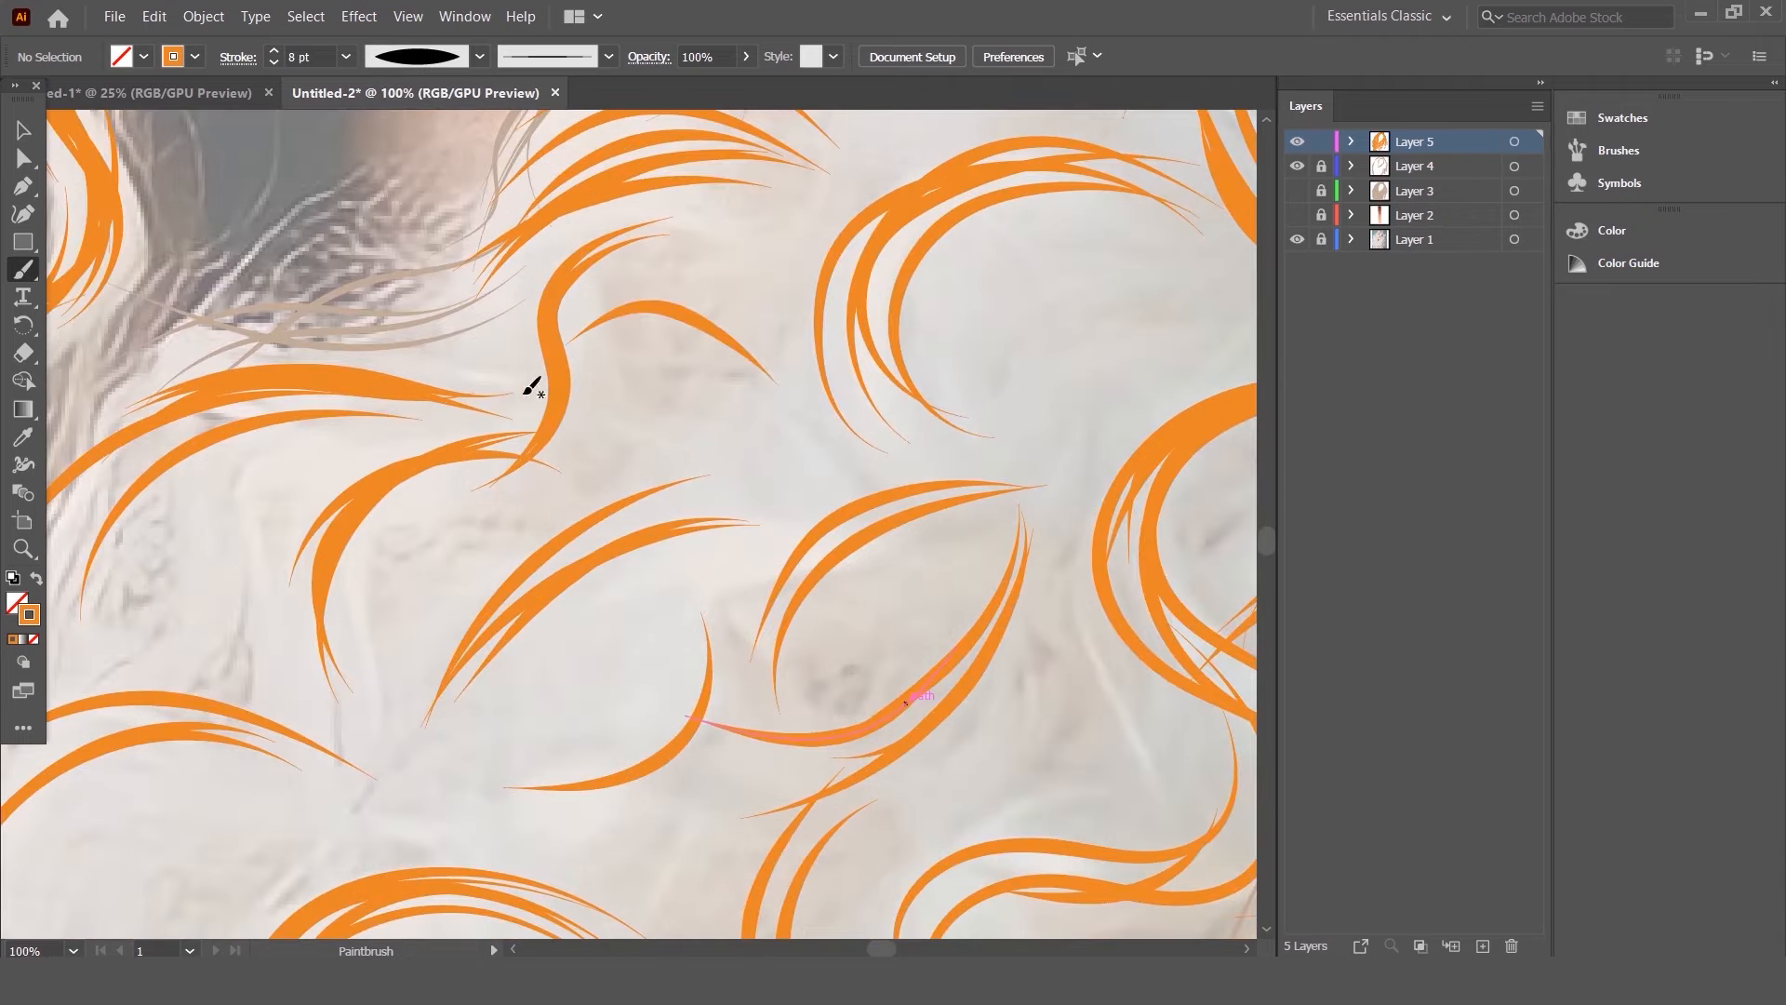
pyautogui.scroll(-3, 806, 287)
pyautogui.scroll(2, 973, 304)
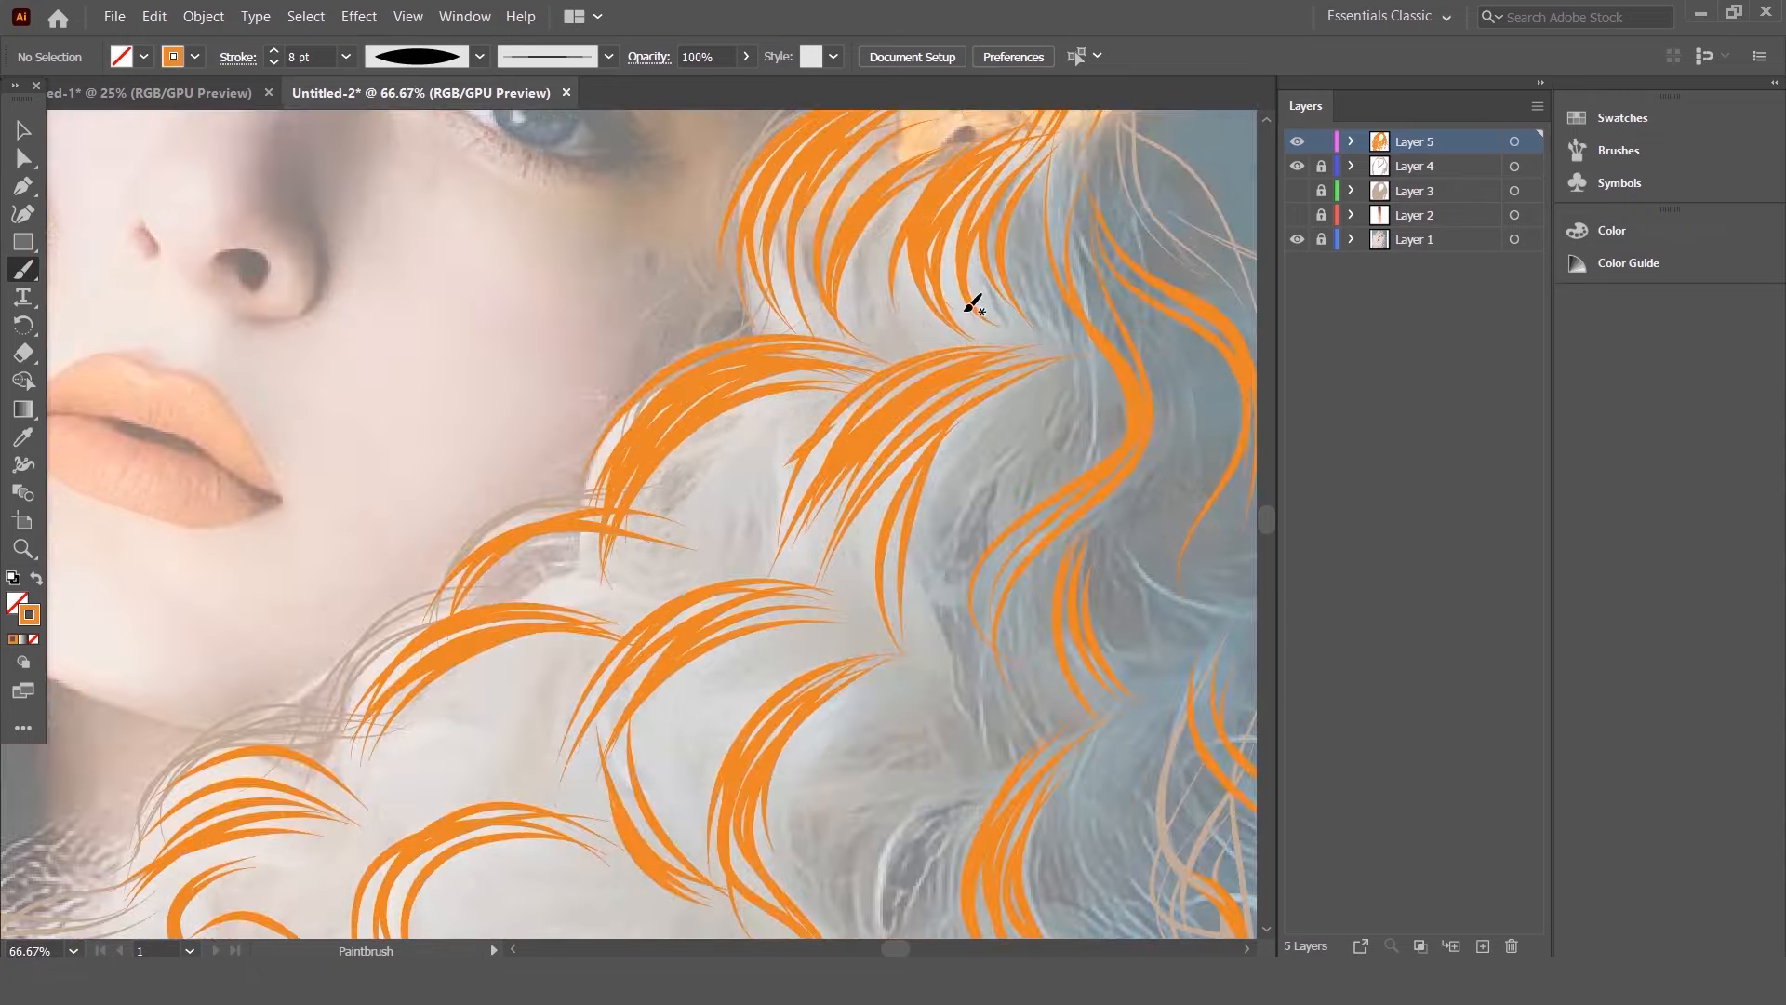
pyautogui.scroll(-5, 639, 576)
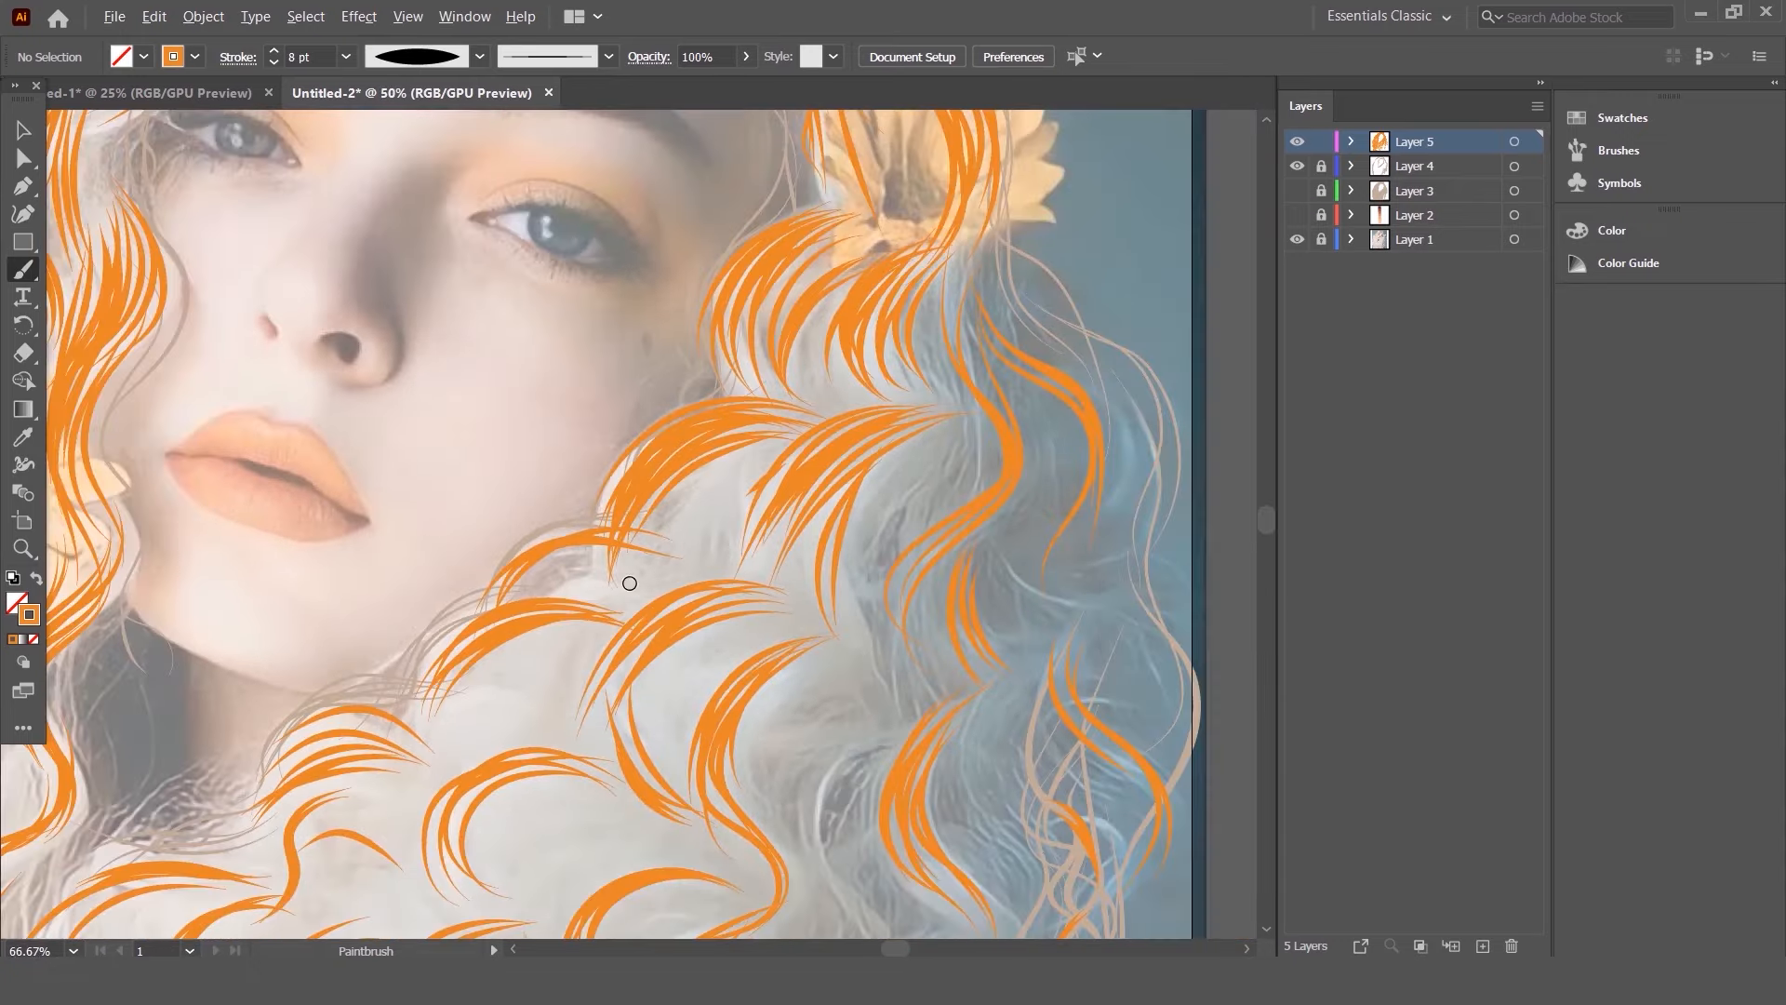
pyautogui.scroll(2, 594, 346)
pyautogui.scroll(3, 593, 346)
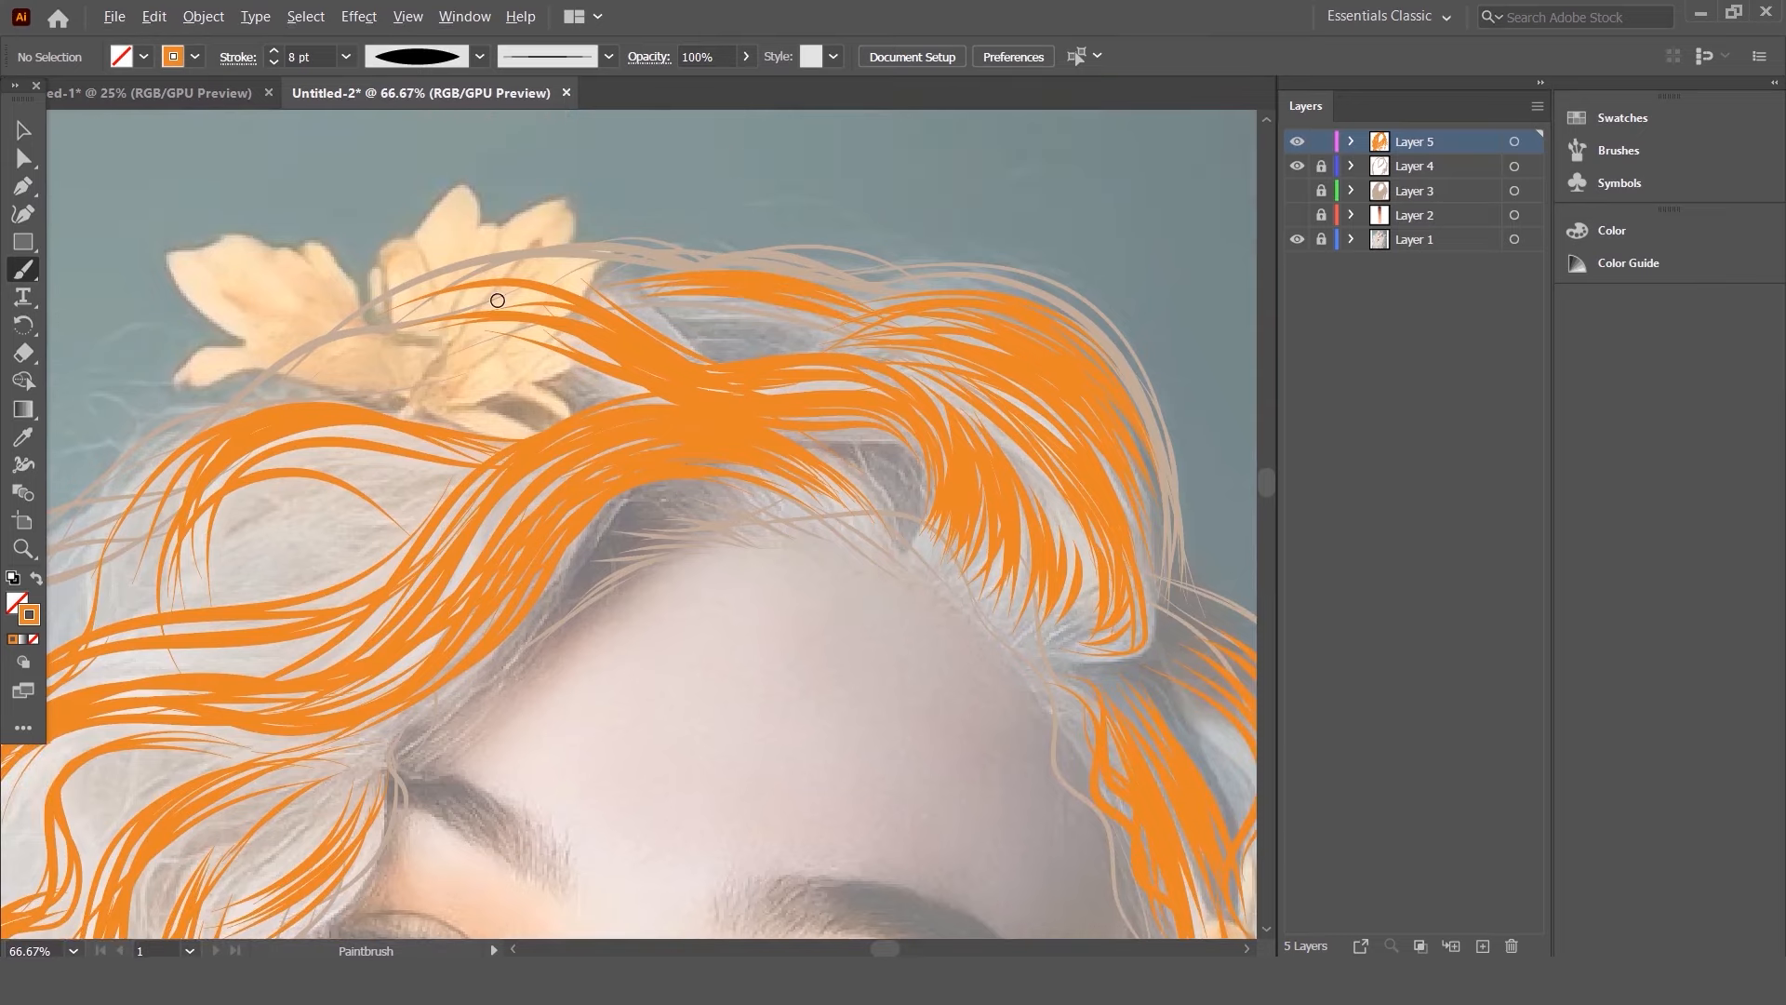
pyautogui.scroll(-5, 590, 387)
pyautogui.scroll(4, 610, 431)
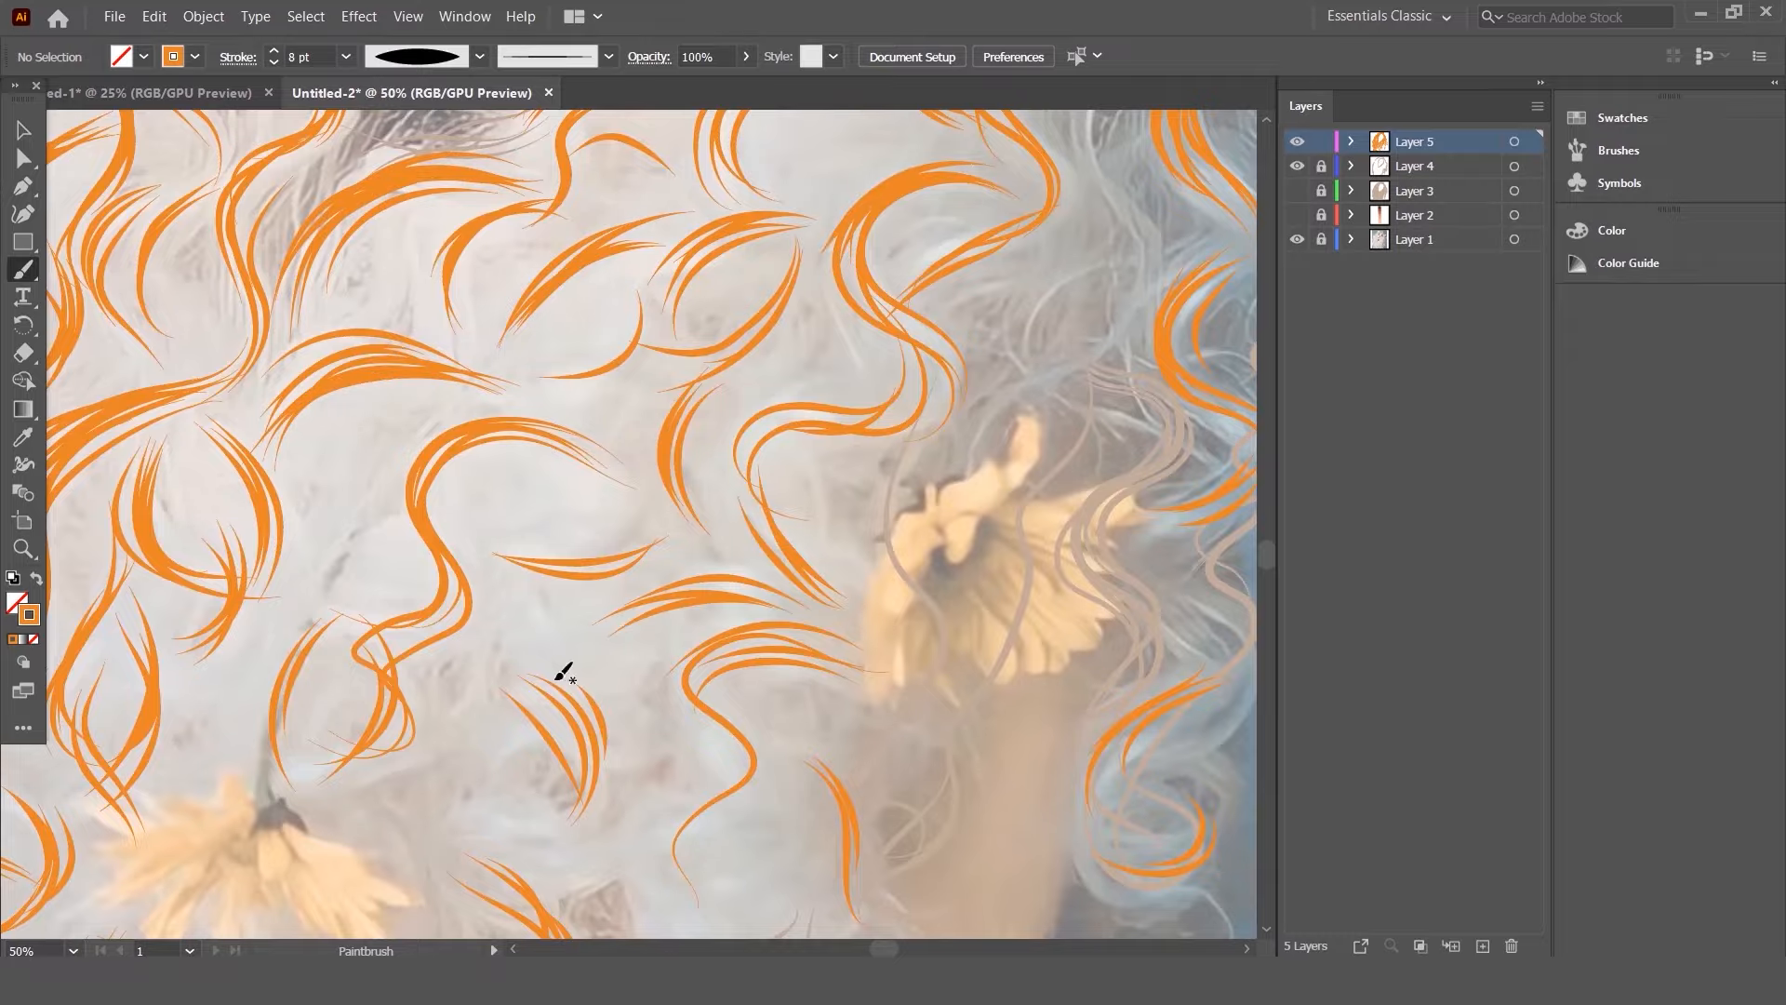
# - Recolour the strands light tan, show the Layer 3 base shape and set the stroke weight to 8 pt
pyautogui.scroll(5, 564, 672)
pyautogui.scroll(3, 618, 399)
pyautogui.scroll(-3, 825, 718)
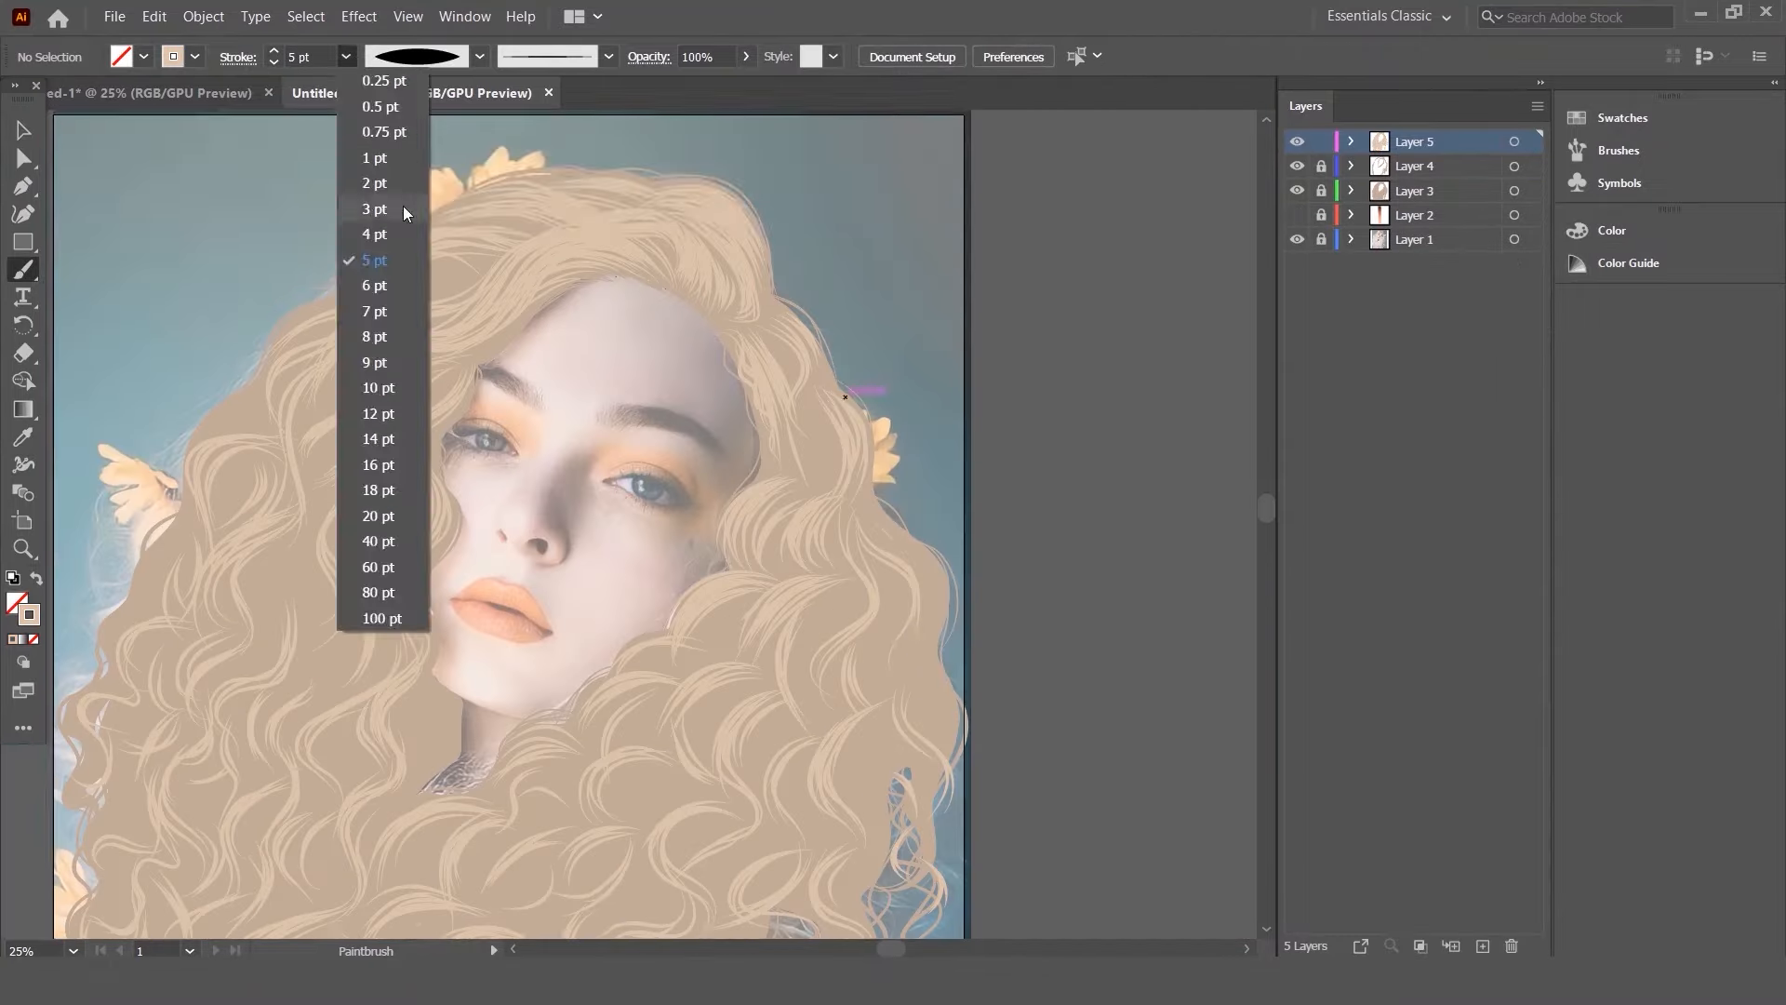
pyautogui.click(396, 310)
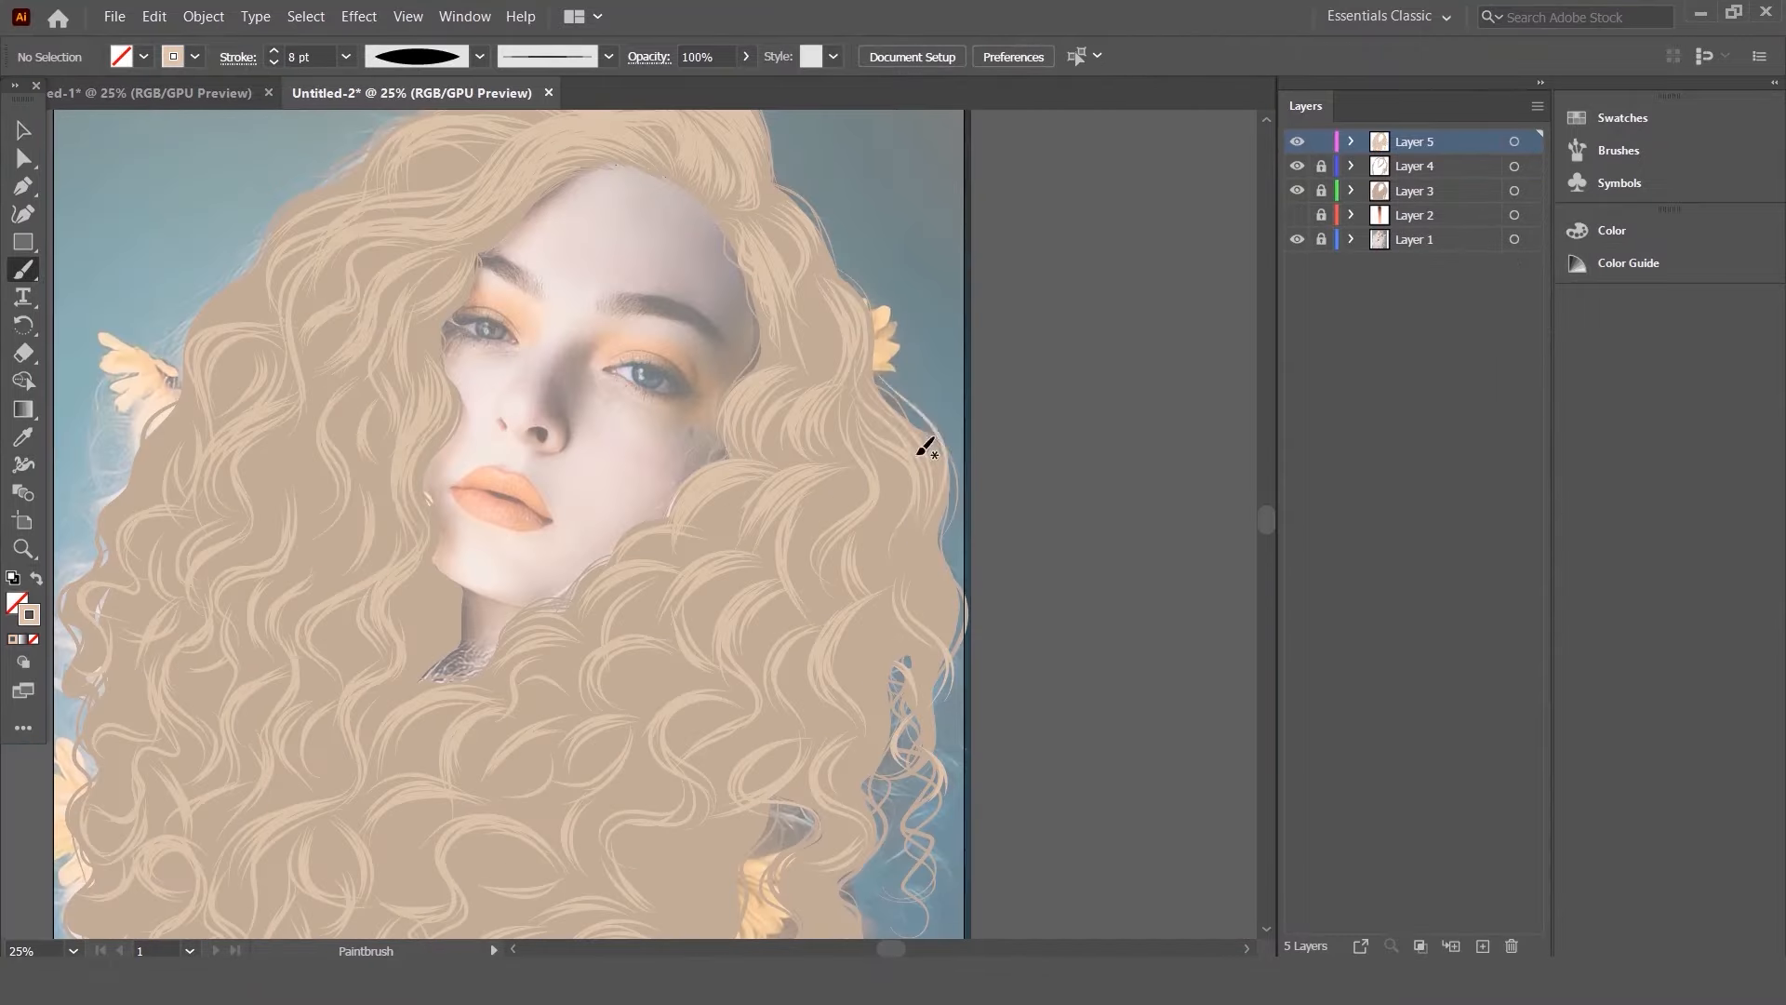
# - Add Layer 6 with Layers 3 to 5 hidden and paint a strand along the top of the crown over the photo
pyautogui.scroll(3, 891, 369)
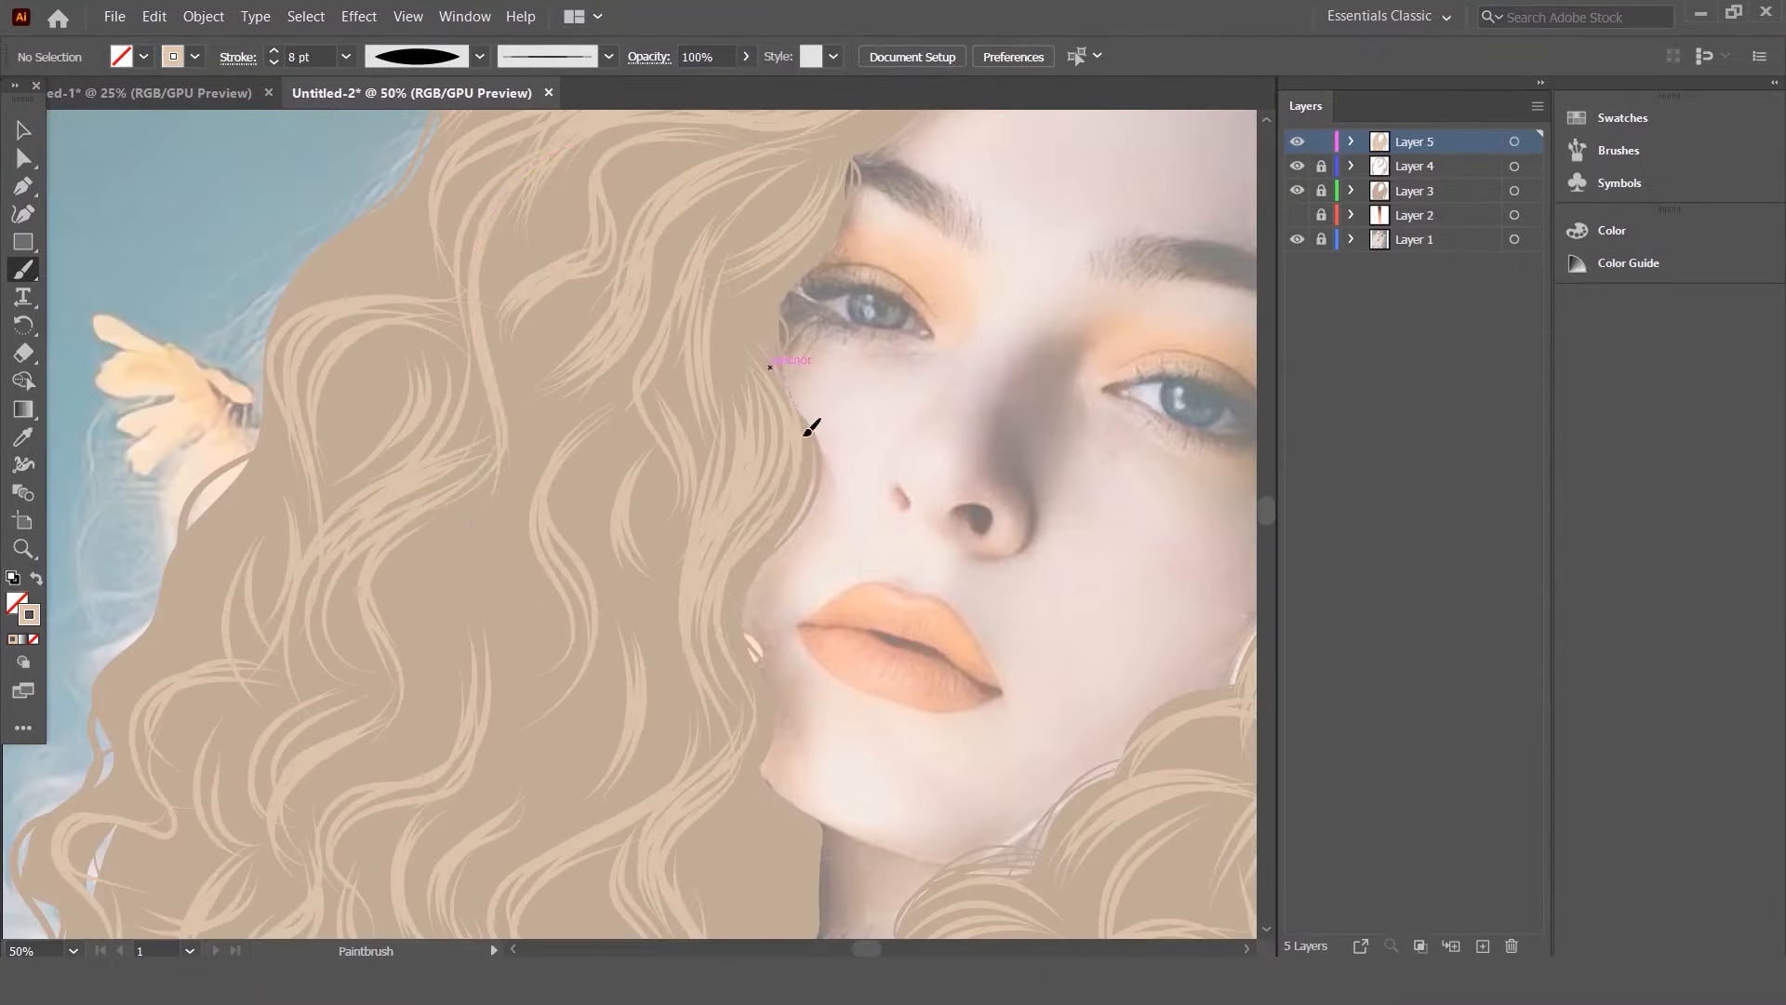
pyautogui.click(1483, 946)
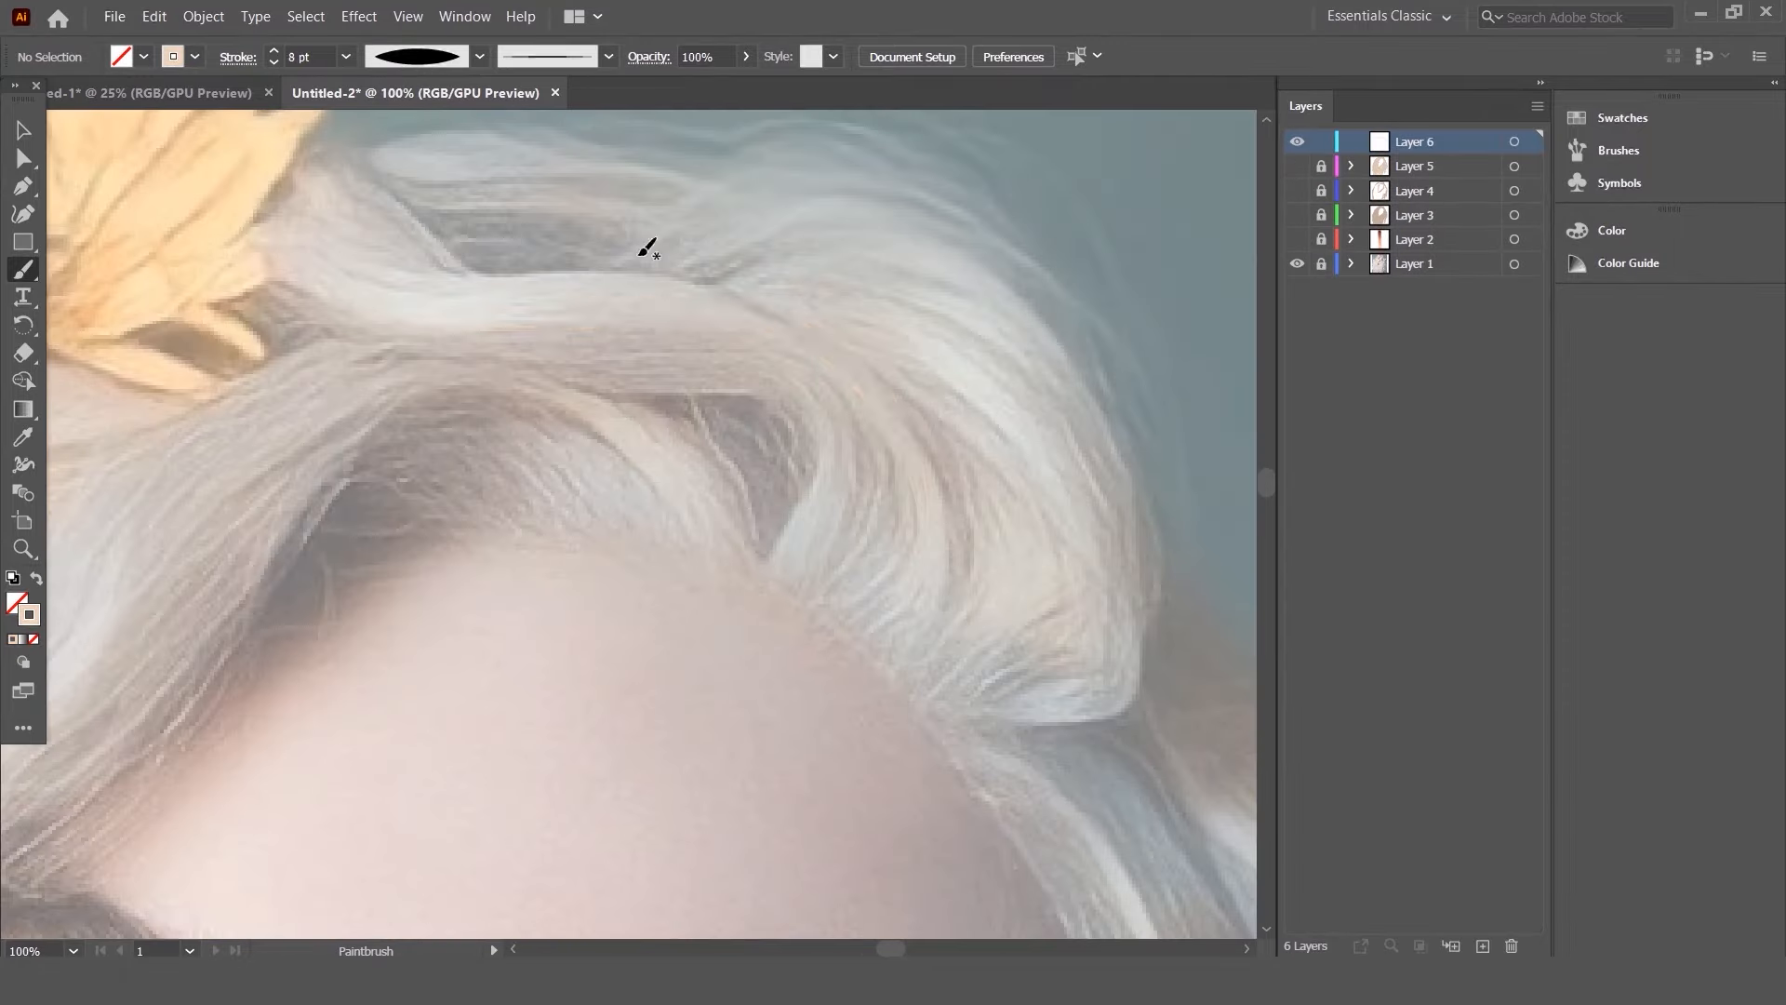
pyautogui.moveTo(645, 248)
pyautogui.mouseDown()
pyautogui.moveTo(841, 487)
pyautogui.moveTo(394, 140)
pyautogui.mouseUp()
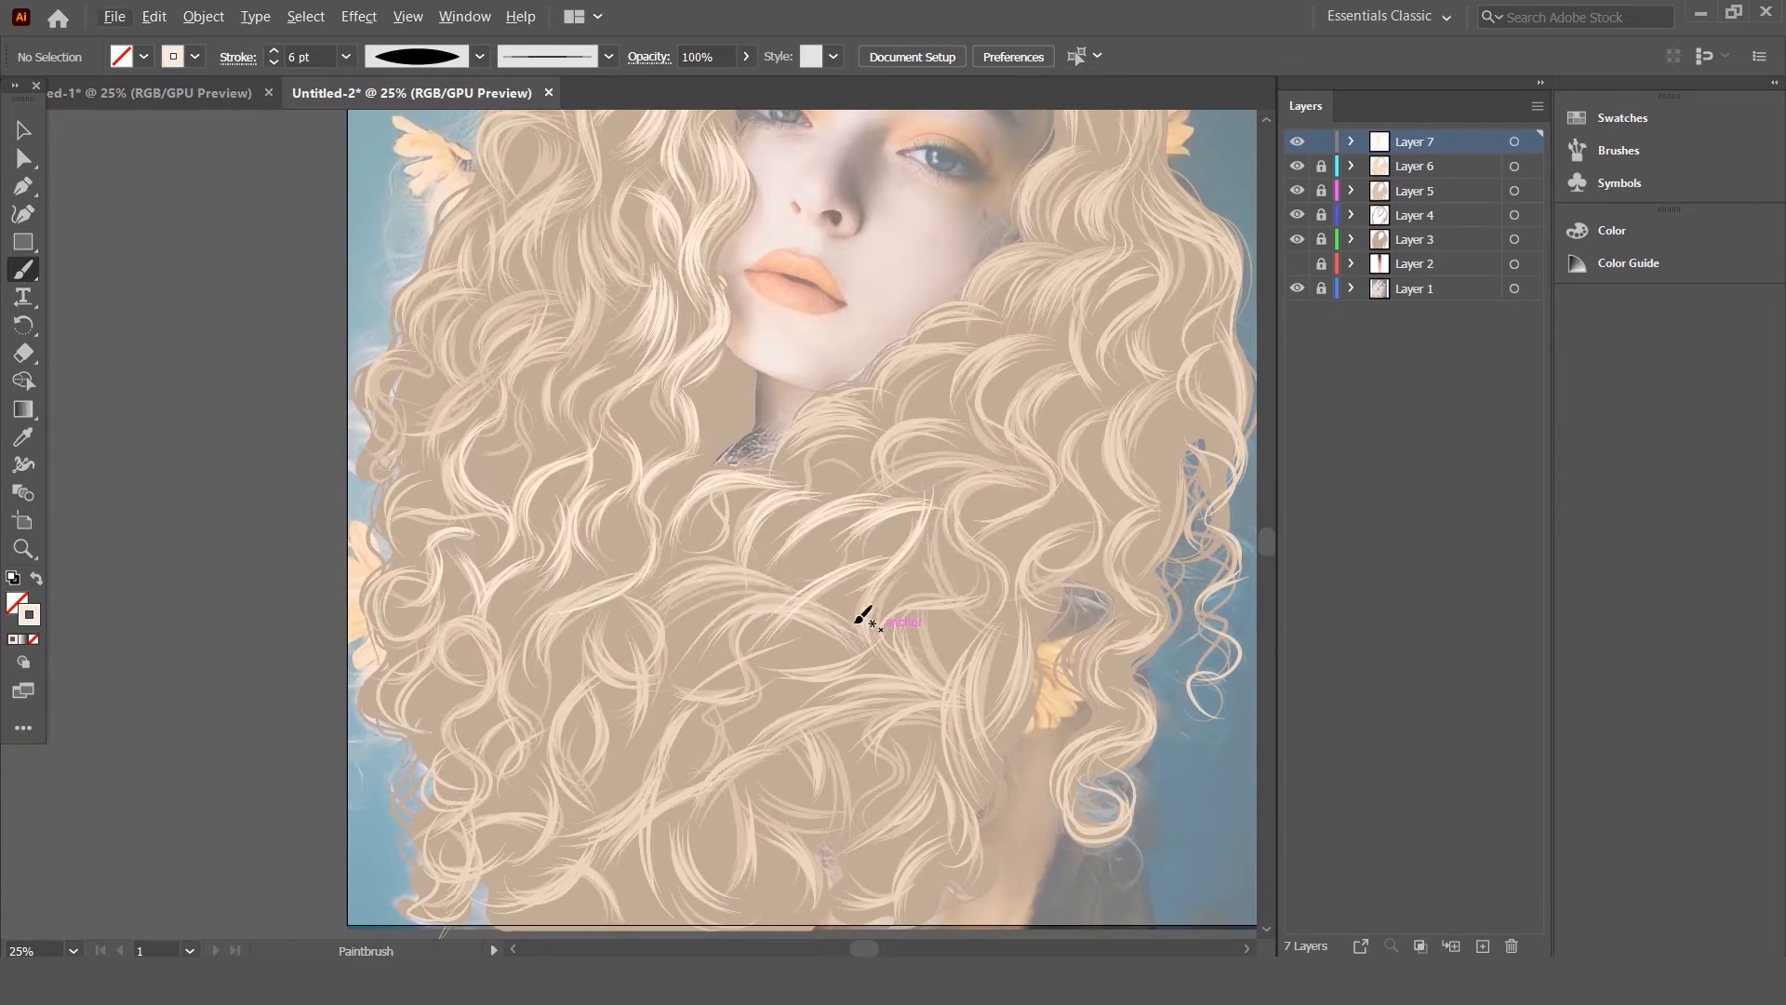
# - Paint pale cream 6 pt highlight strands on Layer 7 over the middle and lower curls
pyautogui.moveTo(926, 509); pyautogui.dragTo(1000, 630)
pyautogui.moveTo(1009, 370); pyautogui.dragTo(1061, 516)
pyautogui.moveTo(782, 466); pyautogui.dragTo(996, 395)
pyautogui.moveTo(870, 417); pyautogui.dragTo(975, 321)
pyautogui.moveTo(1163, 448); pyautogui.dragTo(1161, 568)
pyautogui.moveTo(935, 730); pyautogui.dragTo(874, 842)
pyautogui.moveTo(633, 847); pyautogui.dragTo(782, 744)
pyautogui.moveTo(772, 809); pyautogui.dragTo(847, 884)
pyautogui.moveTo(1070, 800); pyautogui.dragTo(1144, 521)
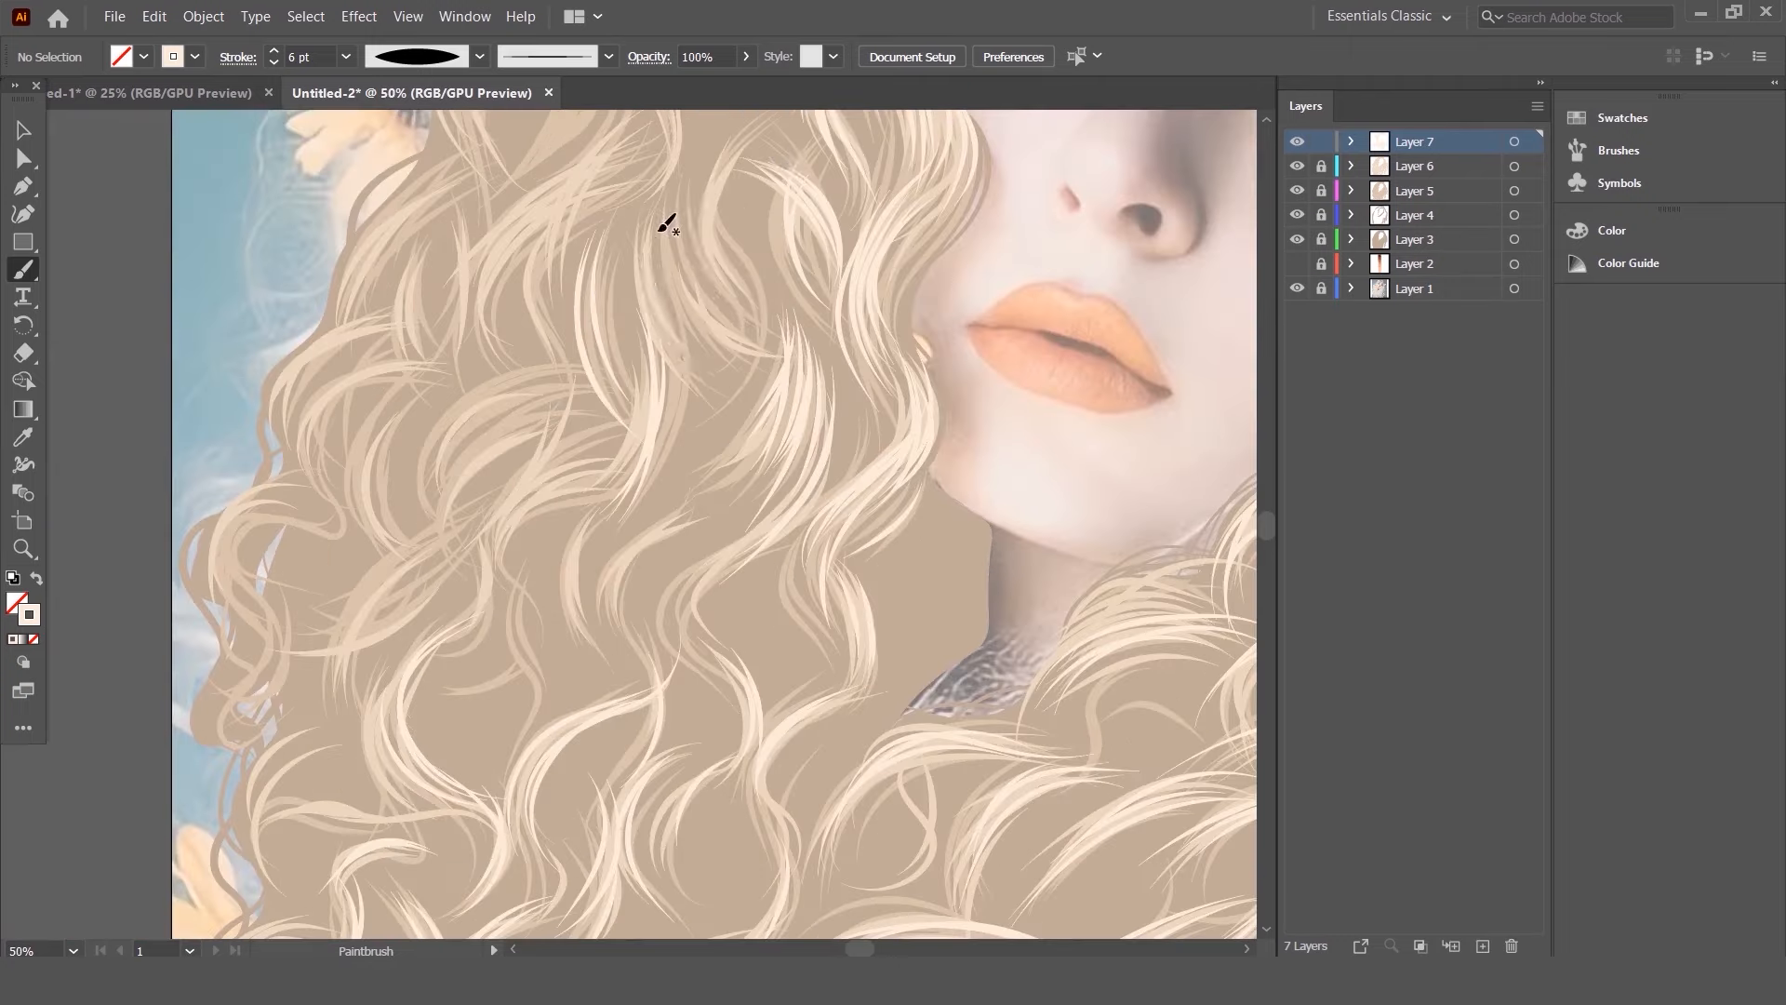
# - Add pale cream 6 pt highlight strands on Layer 7 over the cheek-side waves, the outer left curls and the lower curls
pyautogui.moveTo(735, 158); pyautogui.dragTo(521, 447)
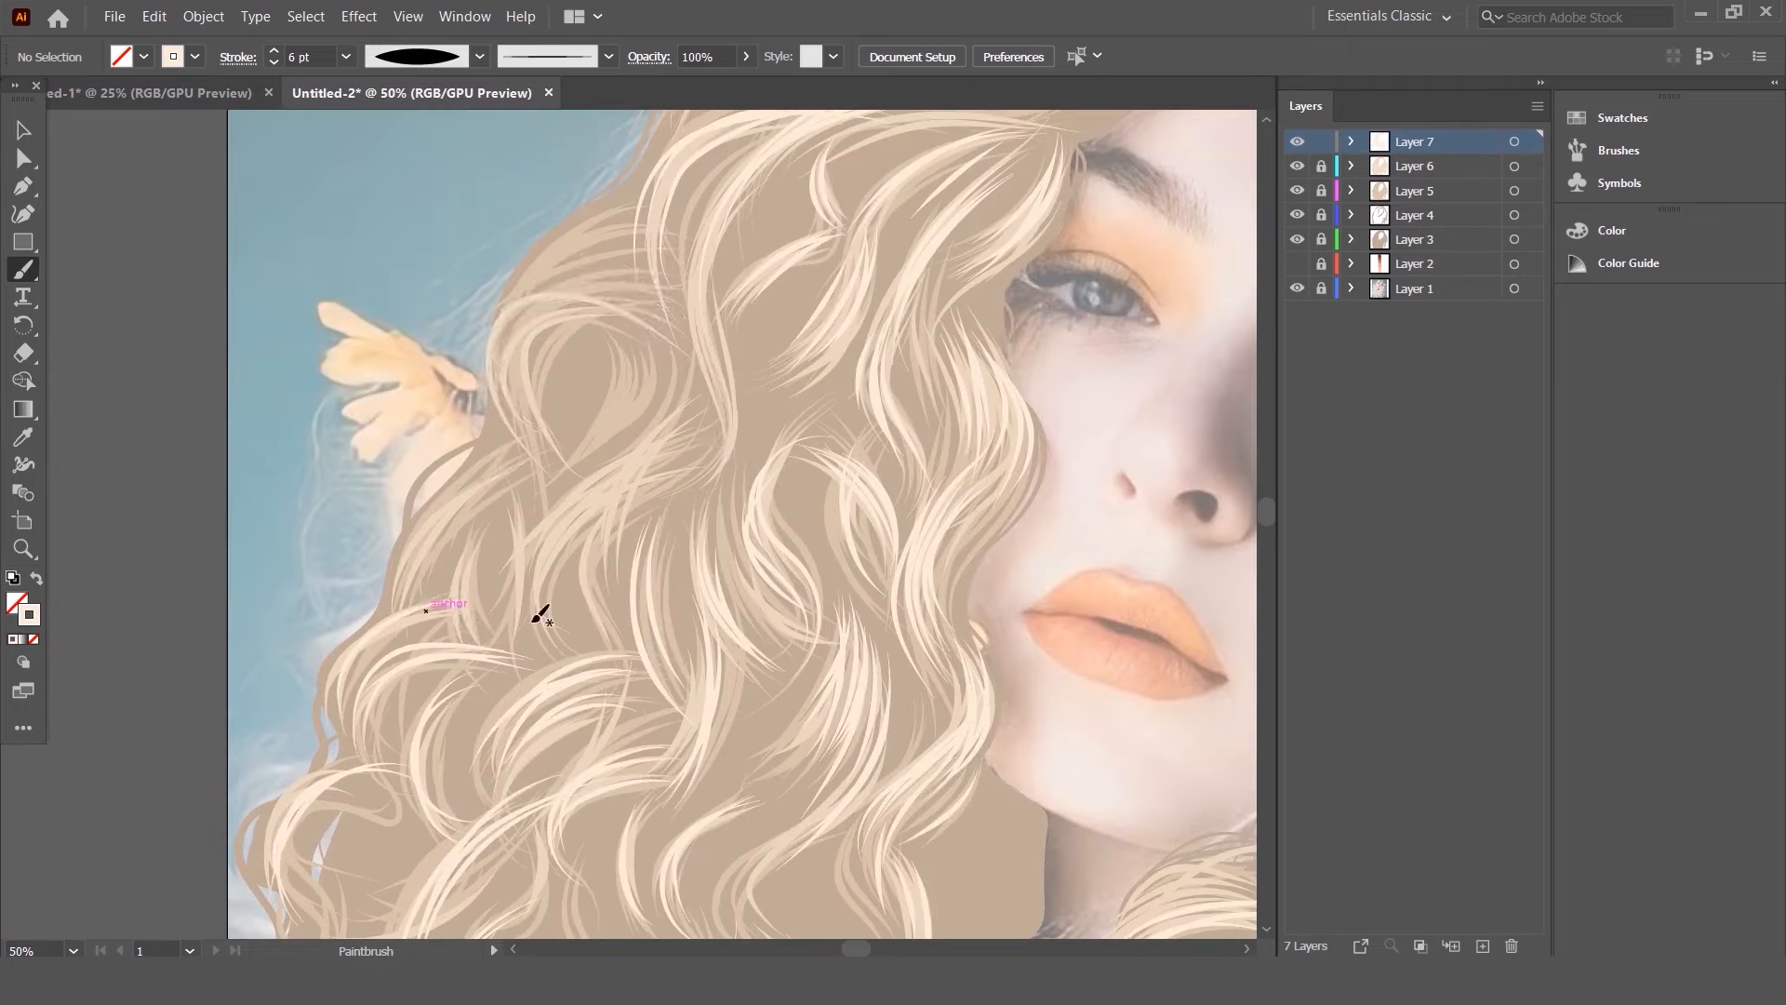
pyautogui.moveTo(539, 614); pyautogui.dragTo(630, 499)
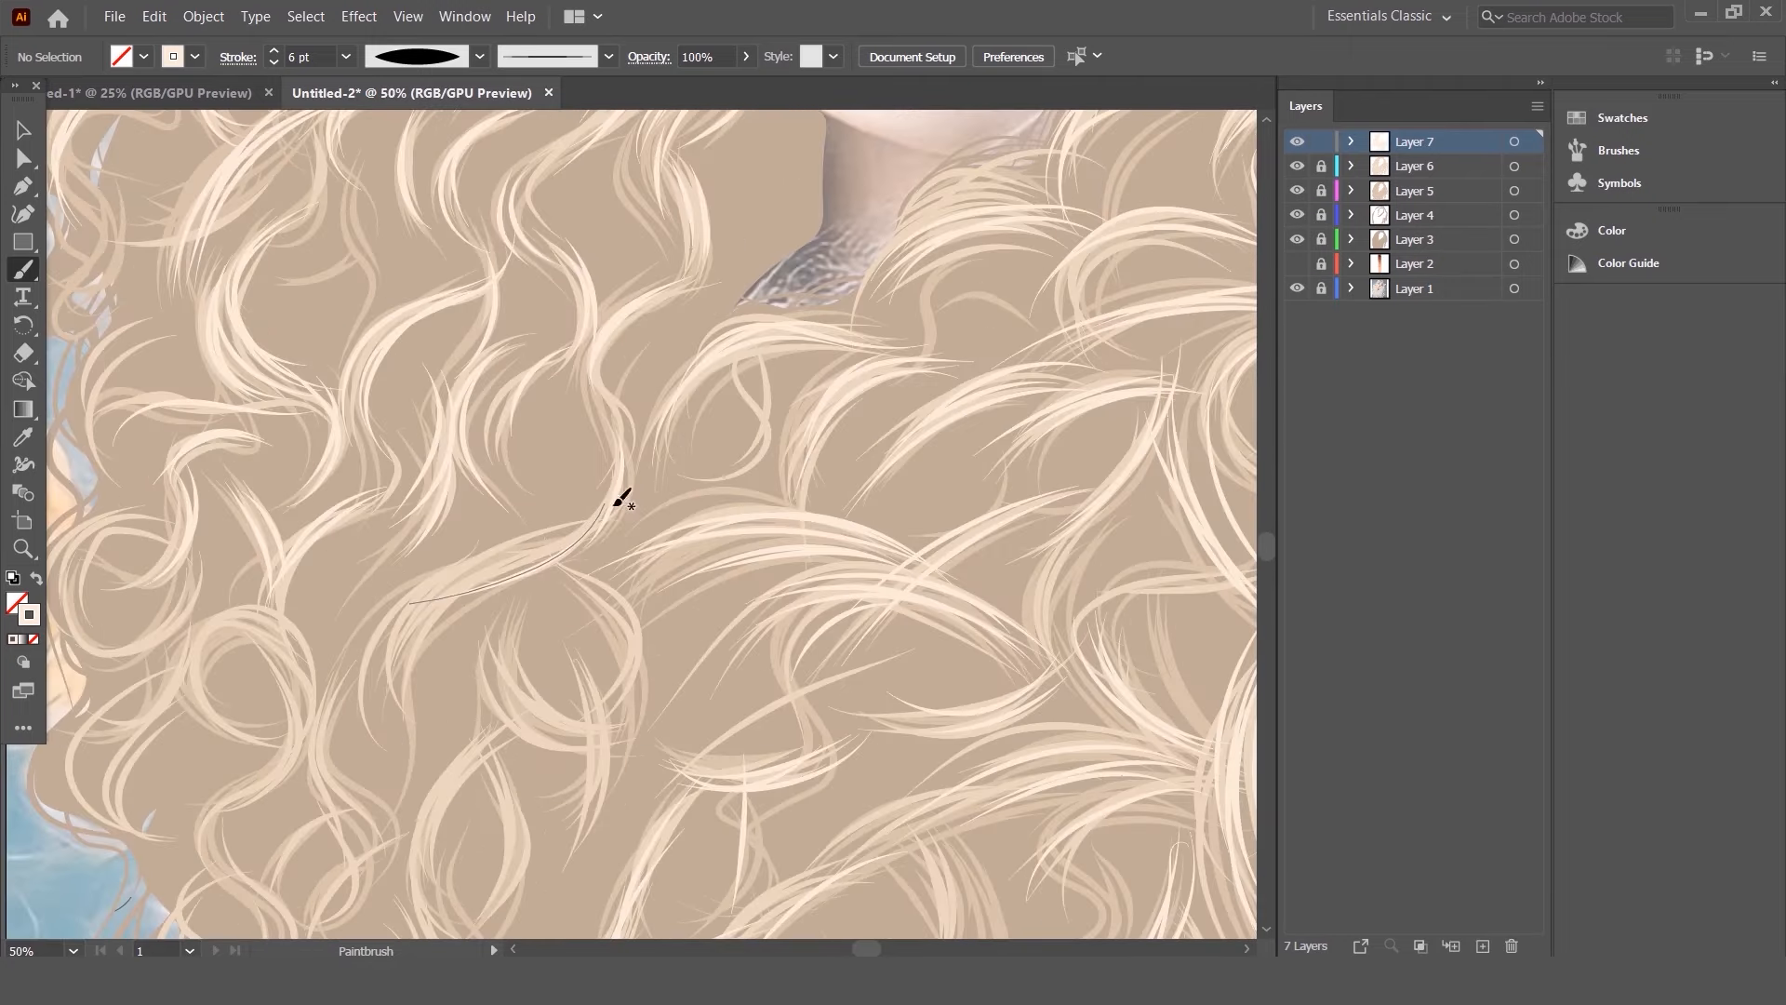
pyautogui.moveTo(618, 499)
pyautogui.mouseDown()
pyautogui.moveTo(227, 470)
pyautogui.moveTo(286, 617)
pyautogui.mouseUp()
pyautogui.moveTo(363, 791); pyautogui.dragTo(465, 902)
pyautogui.moveTo(521, 744); pyautogui.dragTo(656, 614)
pyautogui.moveTo(688, 791); pyautogui.dragTo(949, 596)
# - Continue the cream 6 pt highlight strands across the right-hand curls and up towards the crown
pyautogui.hotkey('ctrl', '-')
pyautogui.moveTo(860, 483); pyautogui.dragTo(786, 675)
pyautogui.moveTo(1038, 544); pyautogui.dragTo(968, 642)
pyautogui.moveTo(698, 391); pyautogui.dragTo(763, 316)
pyautogui.scroll(5, 772, 432)
pyautogui.moveTo(809, 600); pyautogui.dragTo(1055, 521)
pyautogui.moveTo(990, 652); pyautogui.dragTo(1070, 493)
pyautogui.moveTo(1144, 595); pyautogui.dragTo(1023, 354)
pyautogui.moveTo(1116, 284); pyautogui.dragTo(1030, 482)
pyautogui.moveTo(921, 493); pyautogui.dragTo(879, 395)
pyautogui.scroll(5, 945, 540)
pyautogui.moveTo(986, 581); pyautogui.dragTo(880, 316)
pyautogui.moveTo(707, 362); pyautogui.dragTo(600, 325)
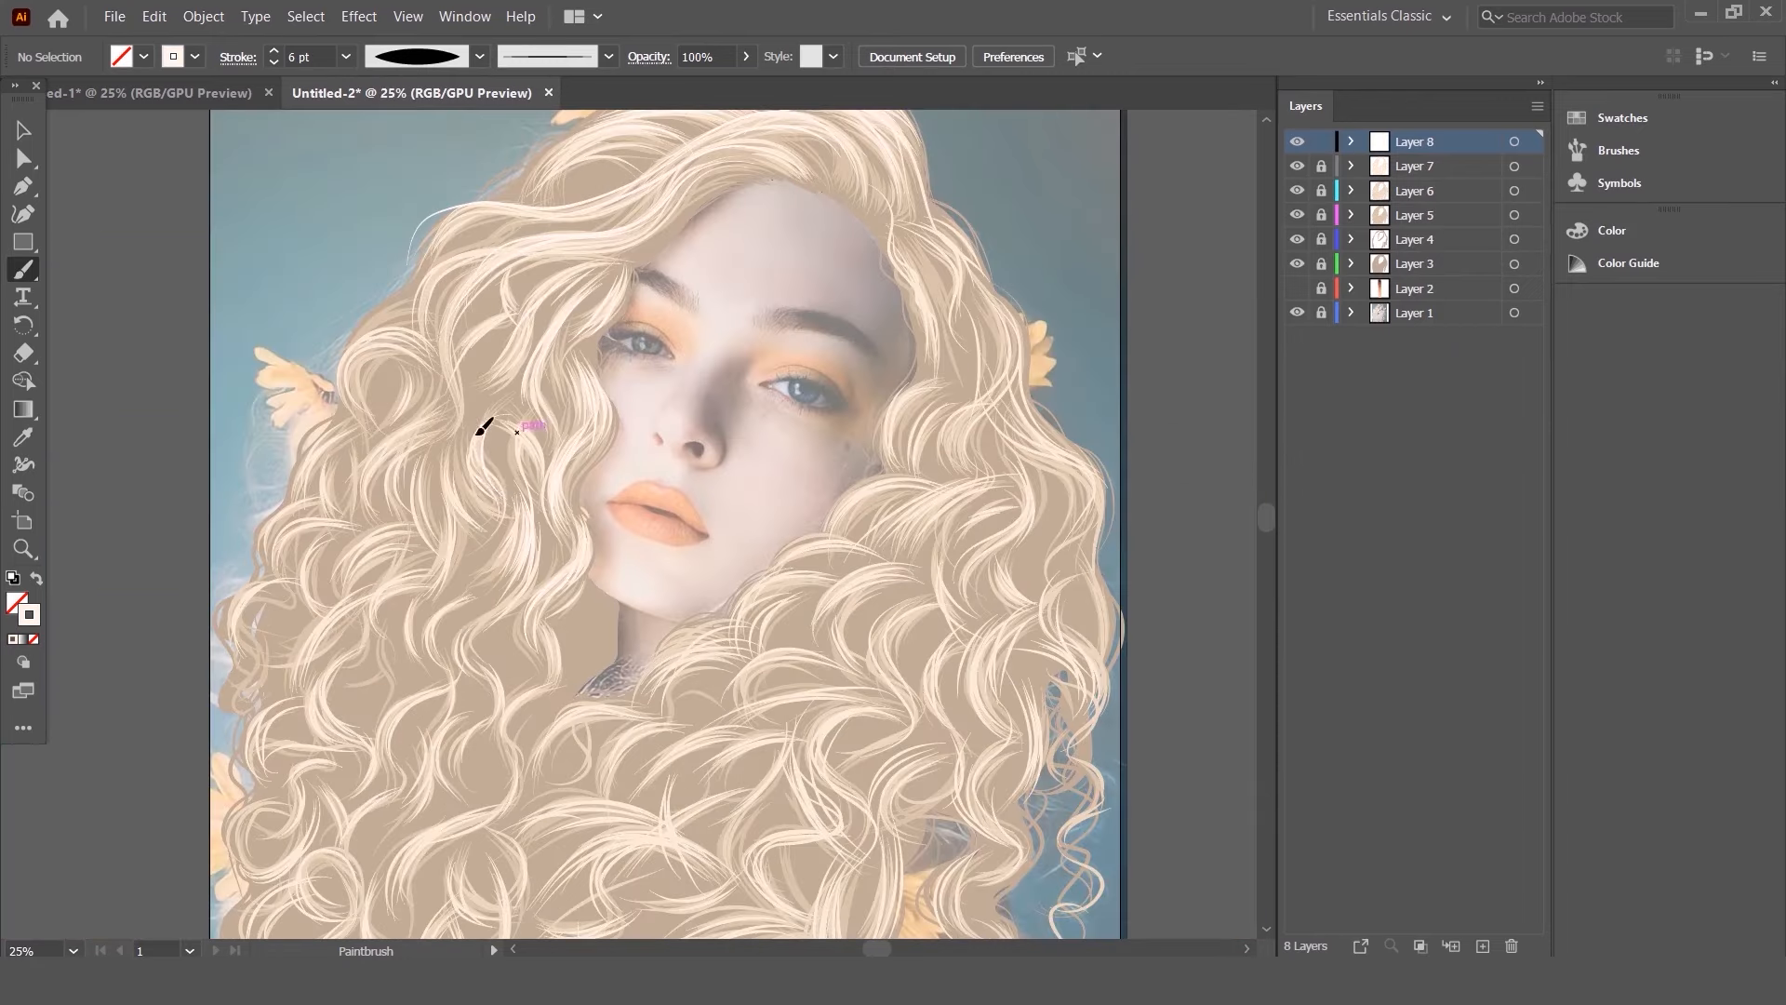
# - Paint near-white 6 pt highlight strands on Layer 8 over the left waves, the lower curls and the right-hand curls
pyautogui.moveTo(428, 558); pyautogui.dragTo(346, 390)
pyautogui.moveTo(307, 521); pyautogui.dragTo(538, 685)
pyautogui.moveTo(484, 819); pyautogui.dragTo(522, 730)
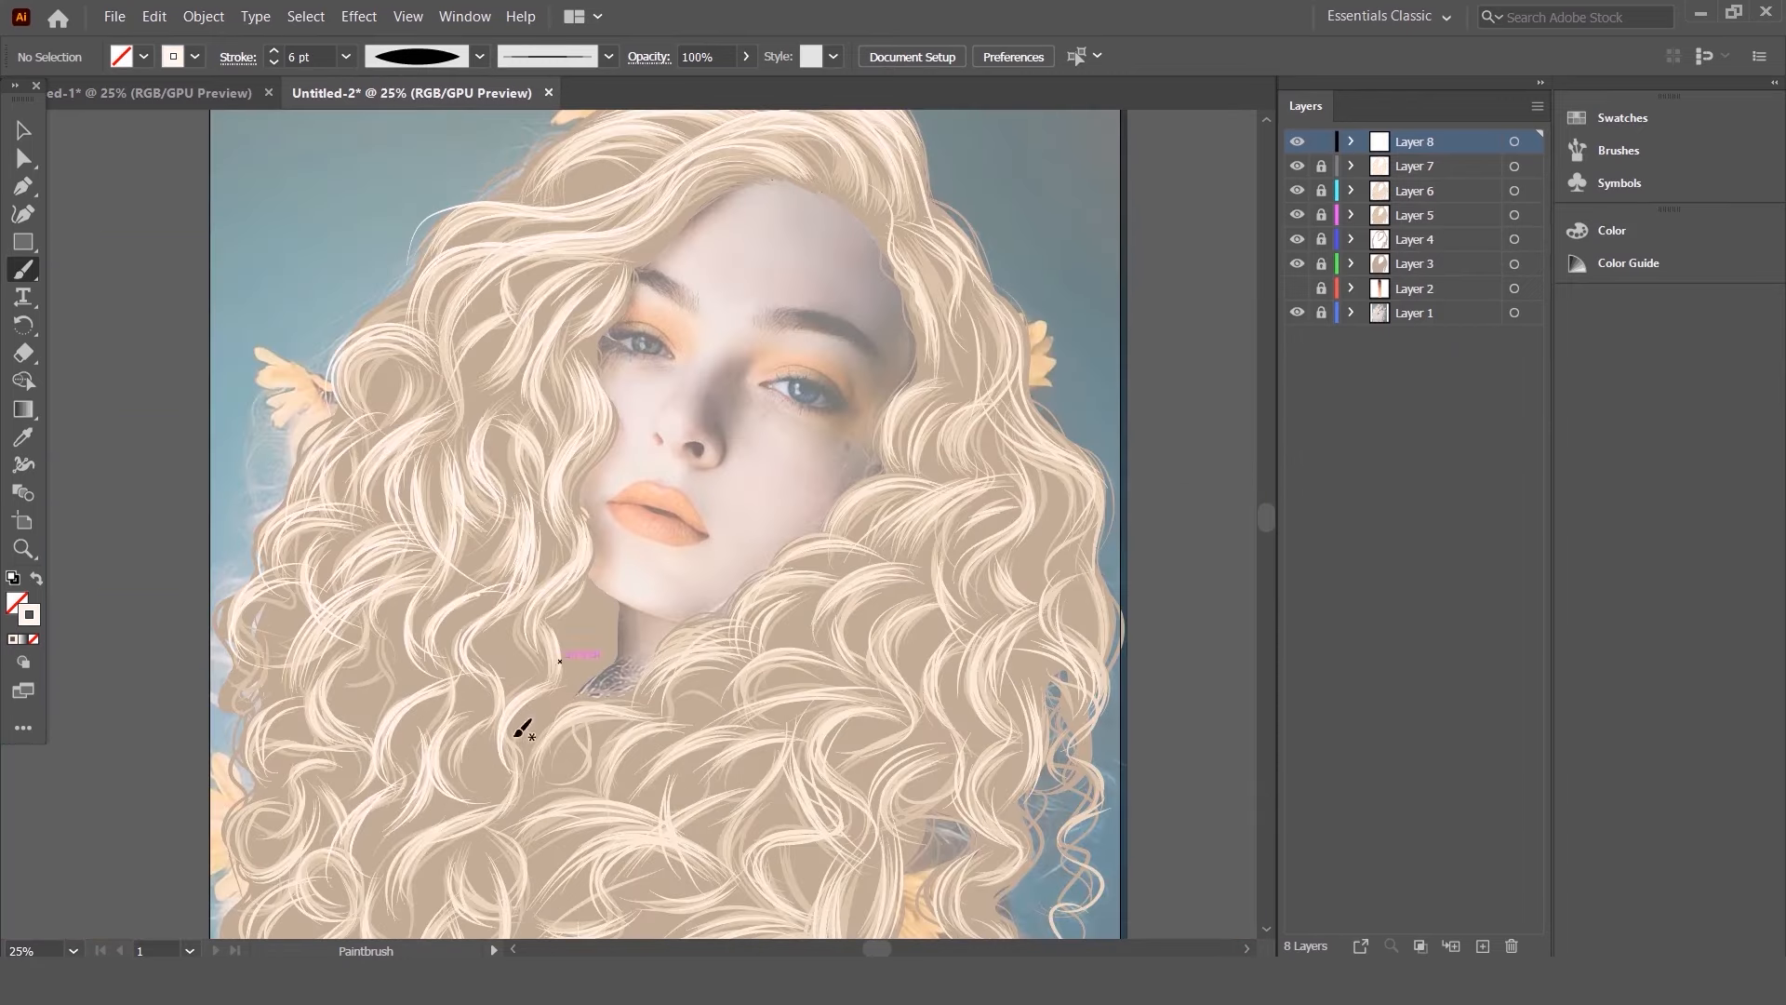
pyautogui.scroll(-5, 523, 731)
pyautogui.moveTo(312, 577); pyautogui.dragTo(237, 744)
pyautogui.moveTo(438, 702); pyautogui.dragTo(454, 826)
pyautogui.moveTo(607, 783); pyautogui.dragTo(603, 882)
pyautogui.moveTo(1005, 689); pyautogui.dragTo(930, 828)
pyautogui.moveTo(1070, 686); pyautogui.dragTo(1104, 473)
pyautogui.moveTo(1102, 261); pyautogui.dragTo(1079, 418)
pyautogui.moveTo(754, 438); pyautogui.dragTo(521, 526)
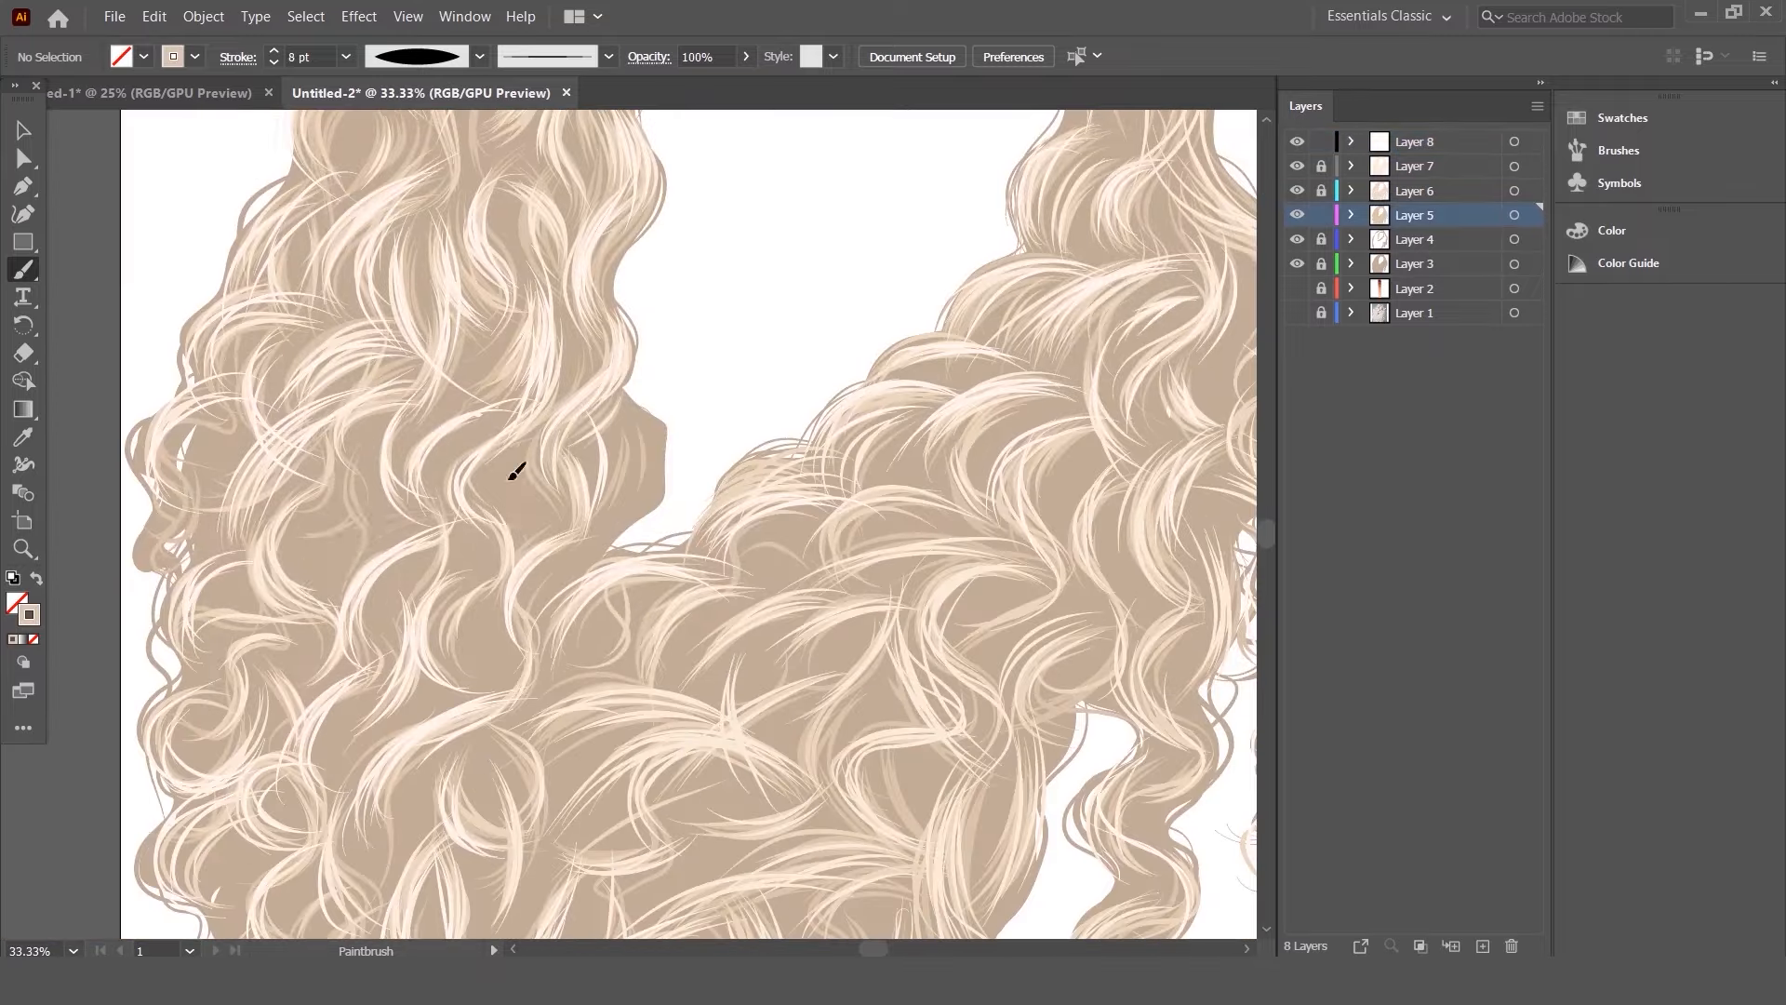
# - Trace the left eyebrow's outline over the photo on Layer 9 with the Pencil tool
pyautogui.scroll(-2, 592, 493)
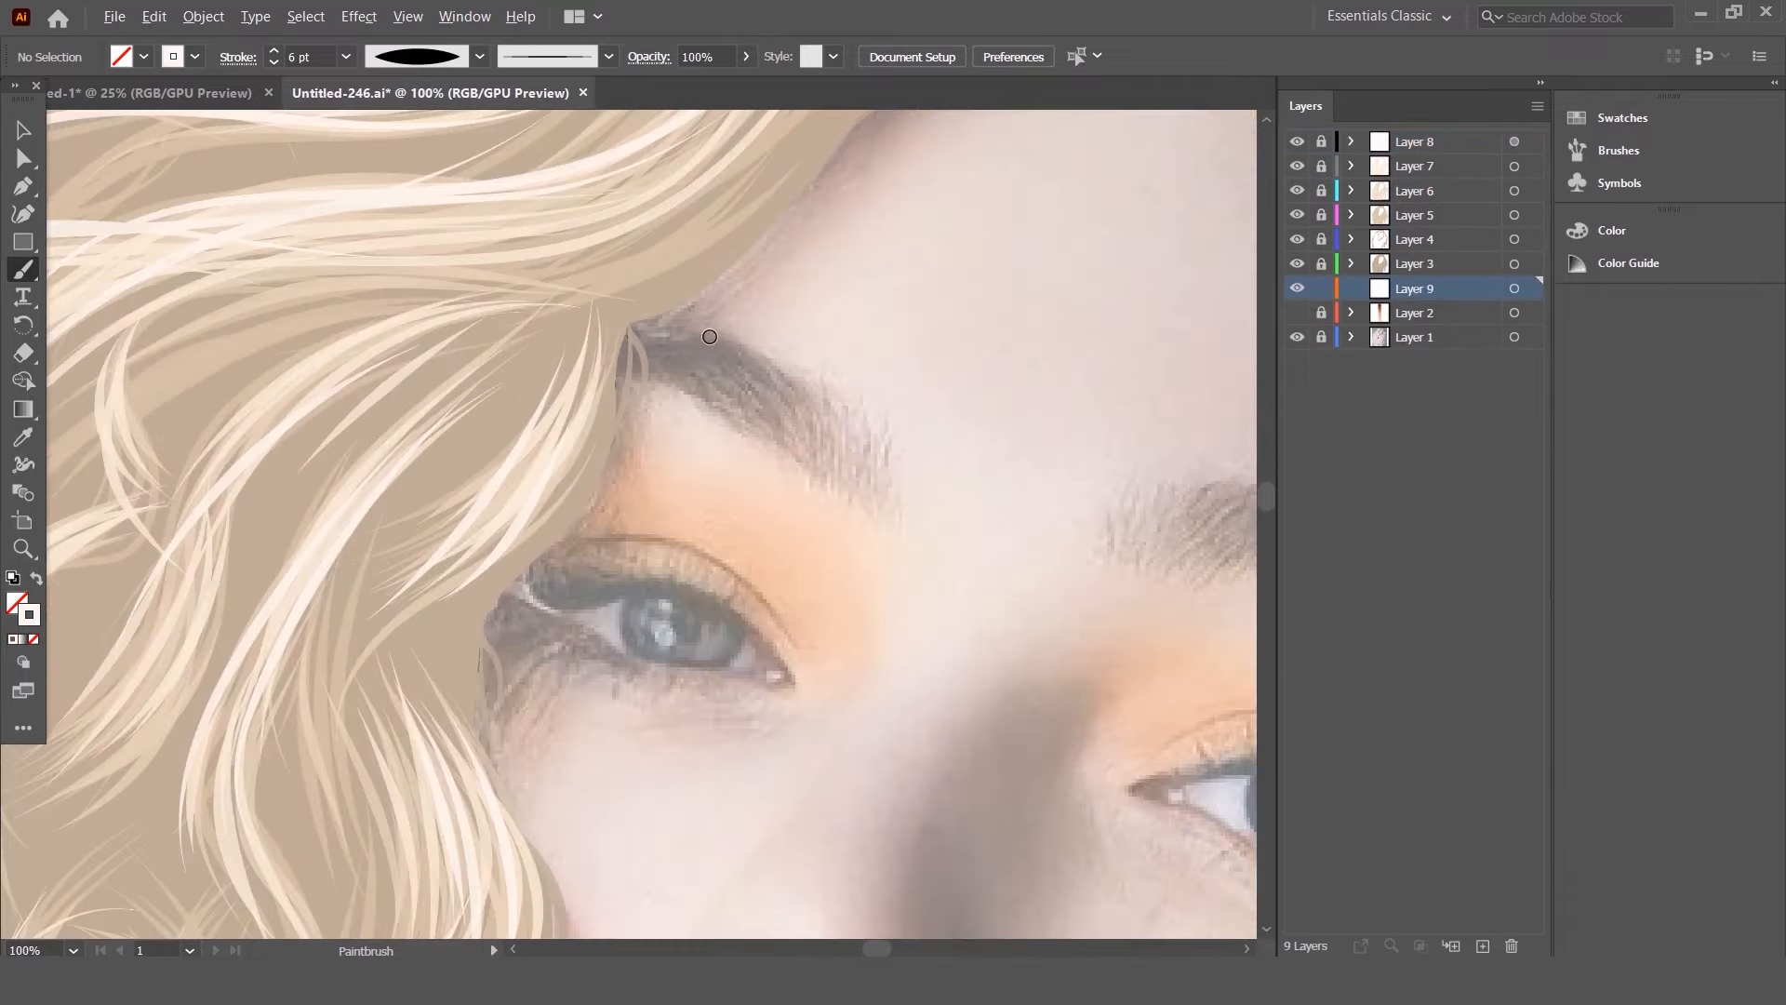
pyautogui.scroll(1, 709, 336)
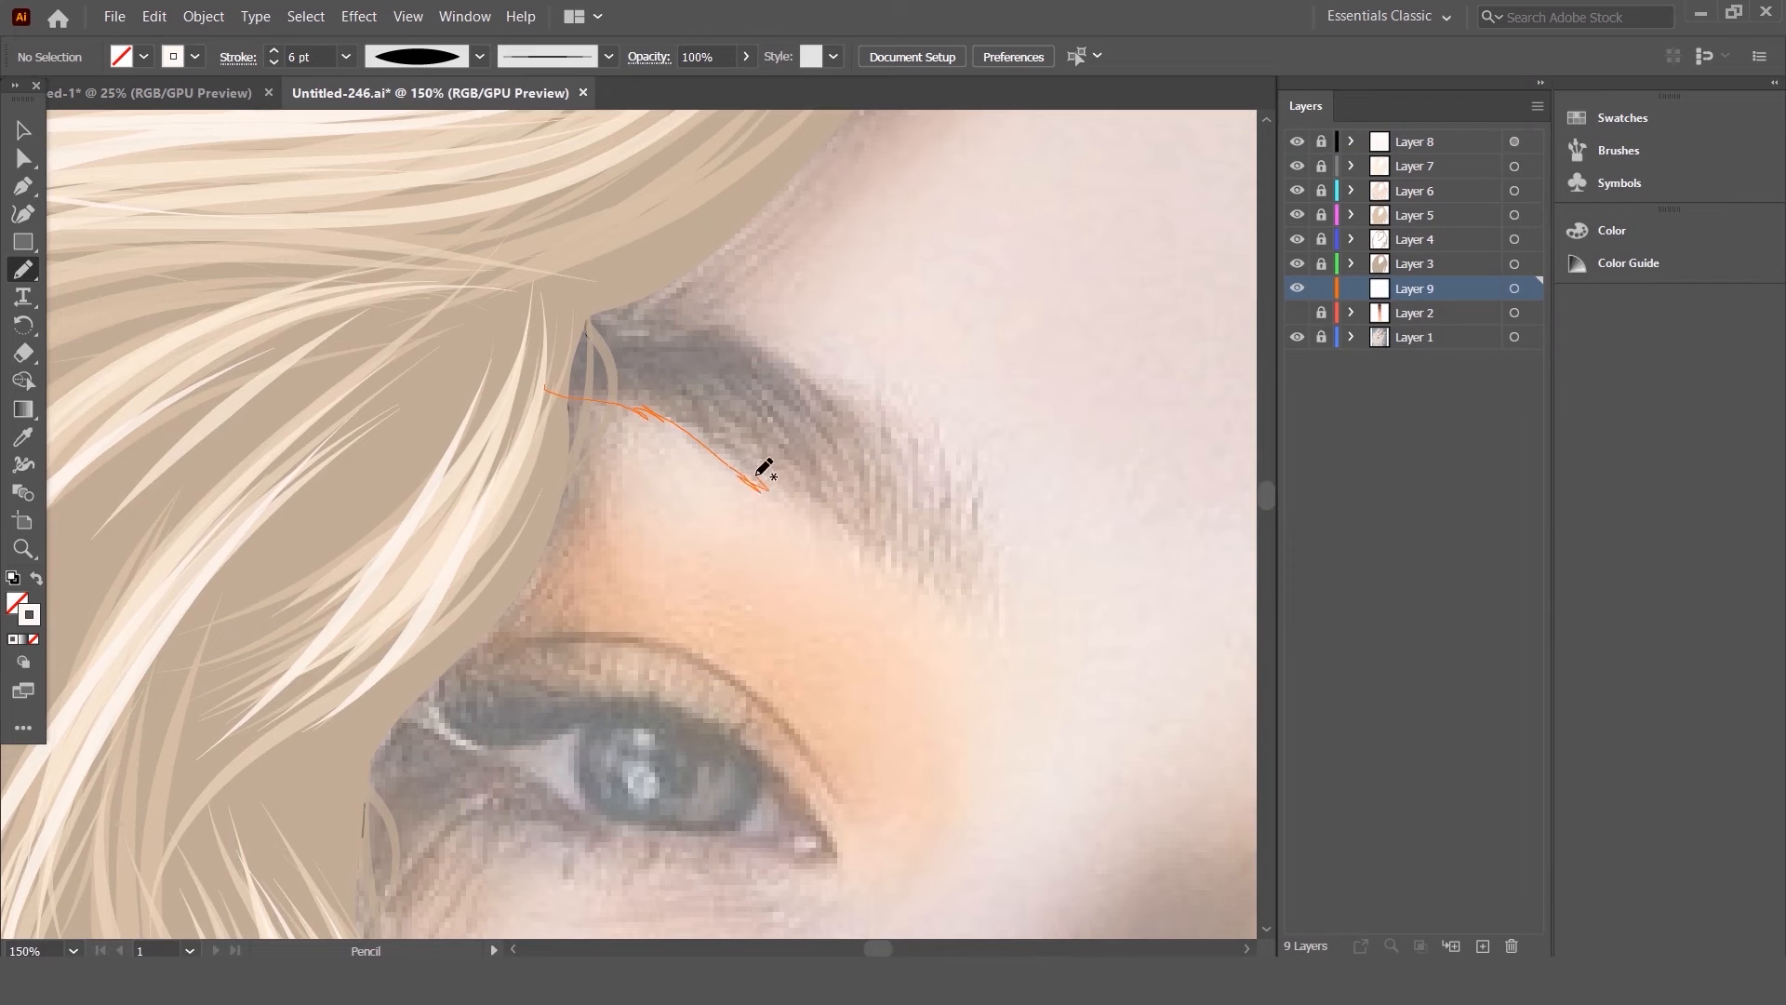
pyautogui.moveTo(757, 474); pyautogui.dragTo(759, 482)
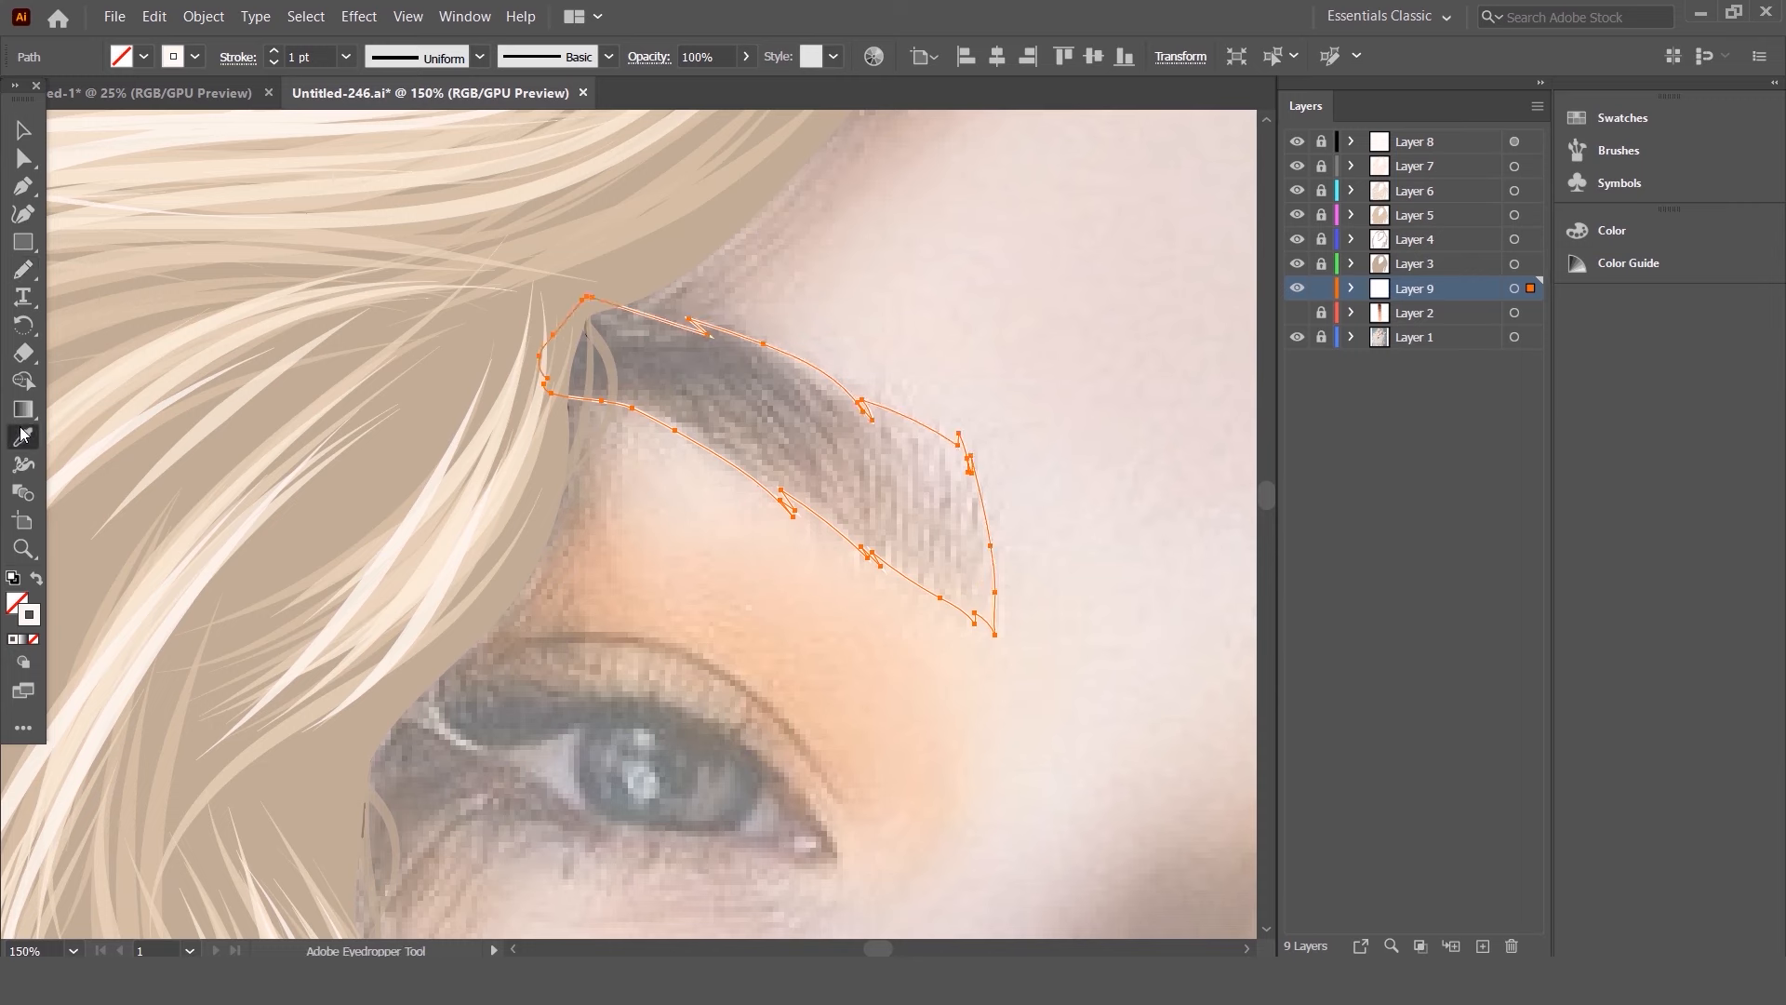
# - Fill the left eyebrow with dark brown #382a1e at 100% opacity
pyautogui.click(685, 353)
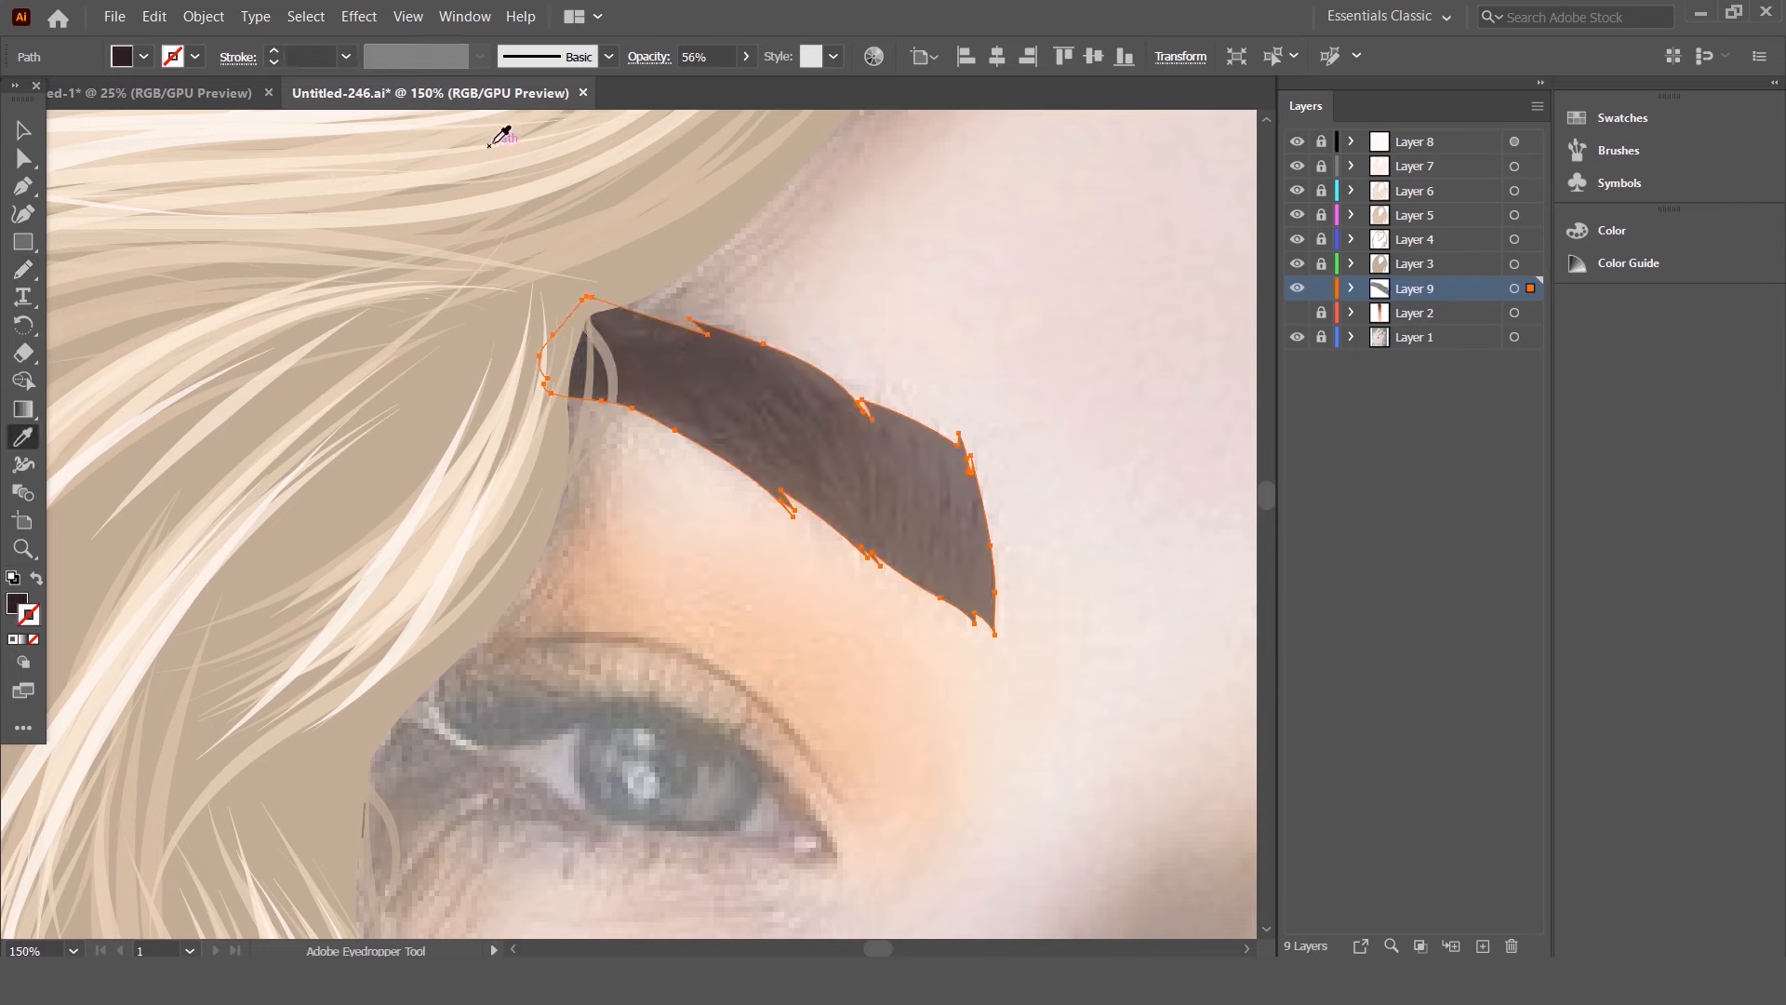
pyautogui.moveTo(744, 90); pyautogui.dragTo(749, 91)
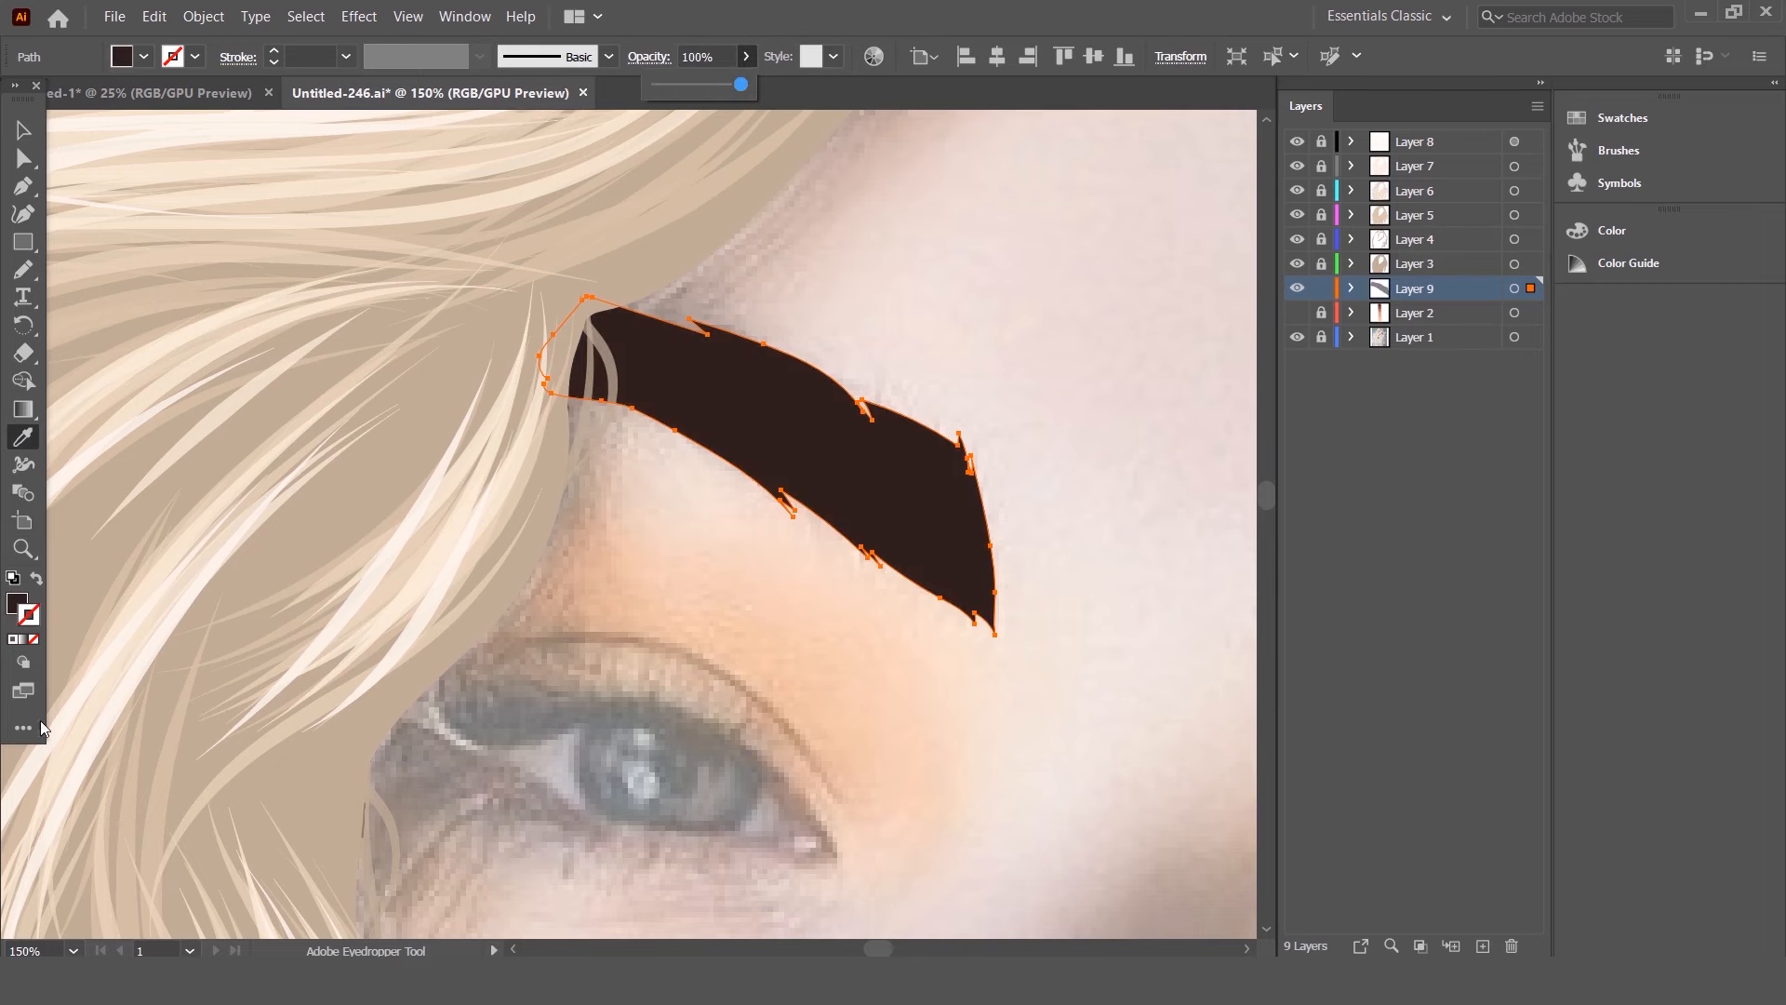
pyautogui.doubleClick(16, 603)
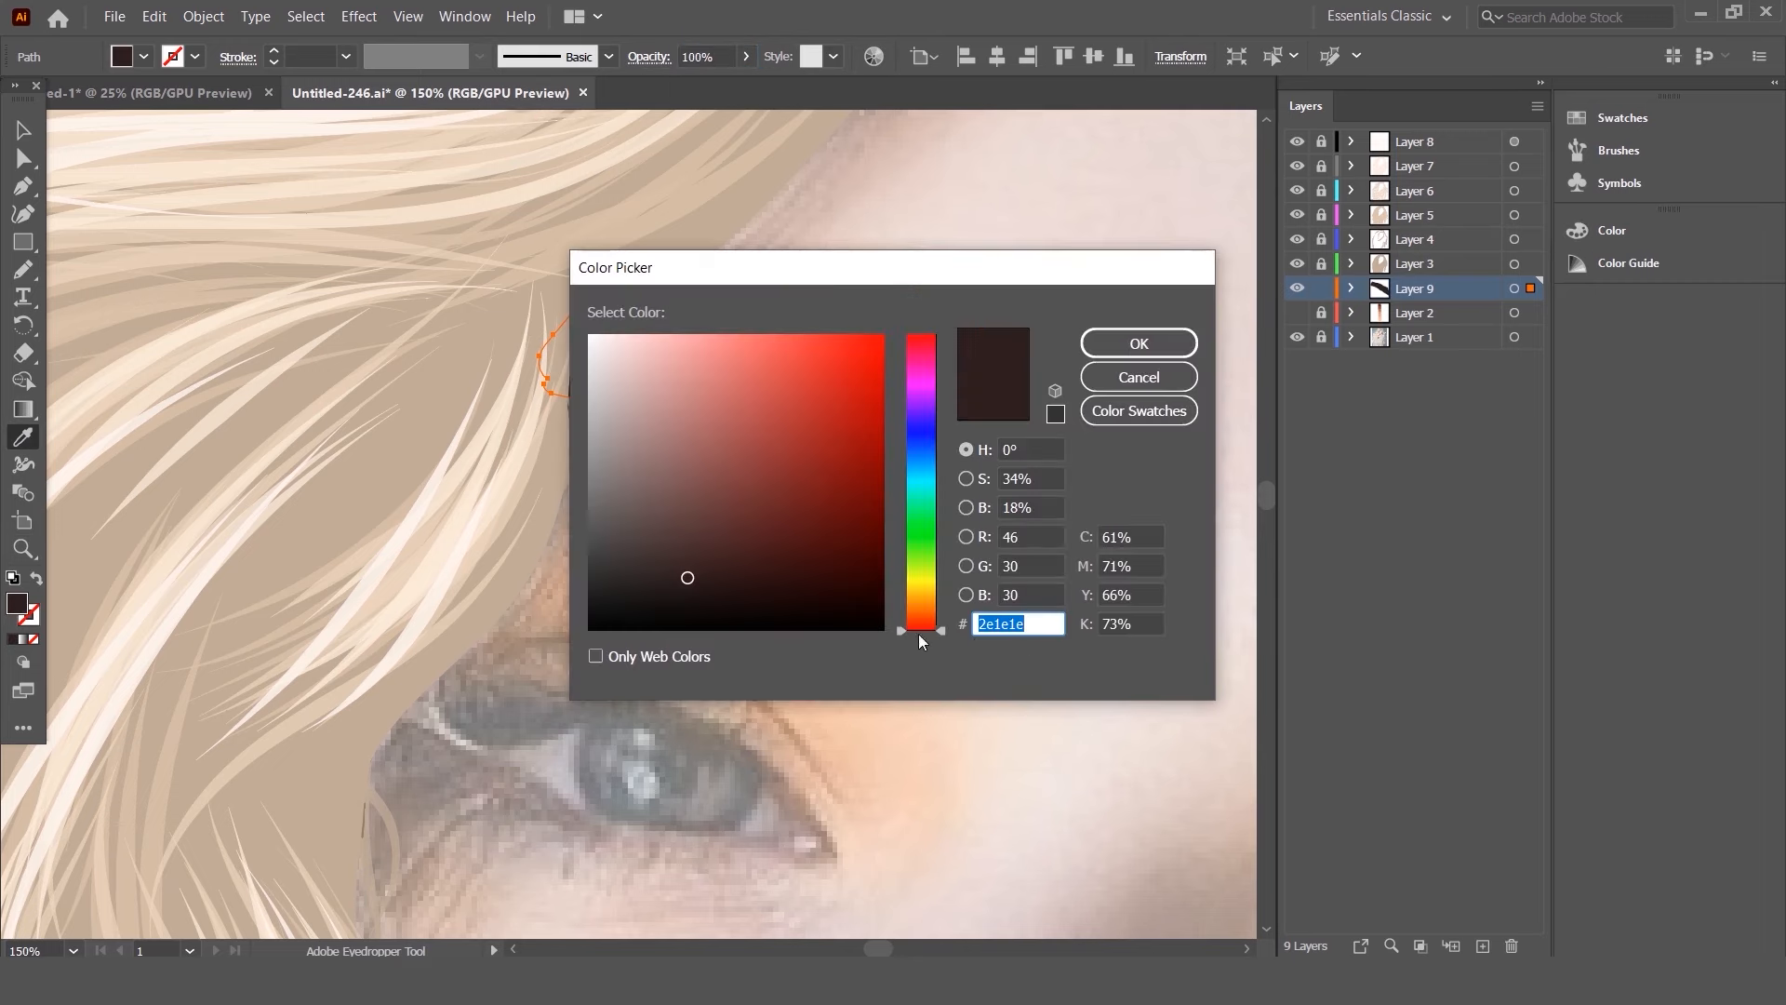
pyautogui.click(919, 618)
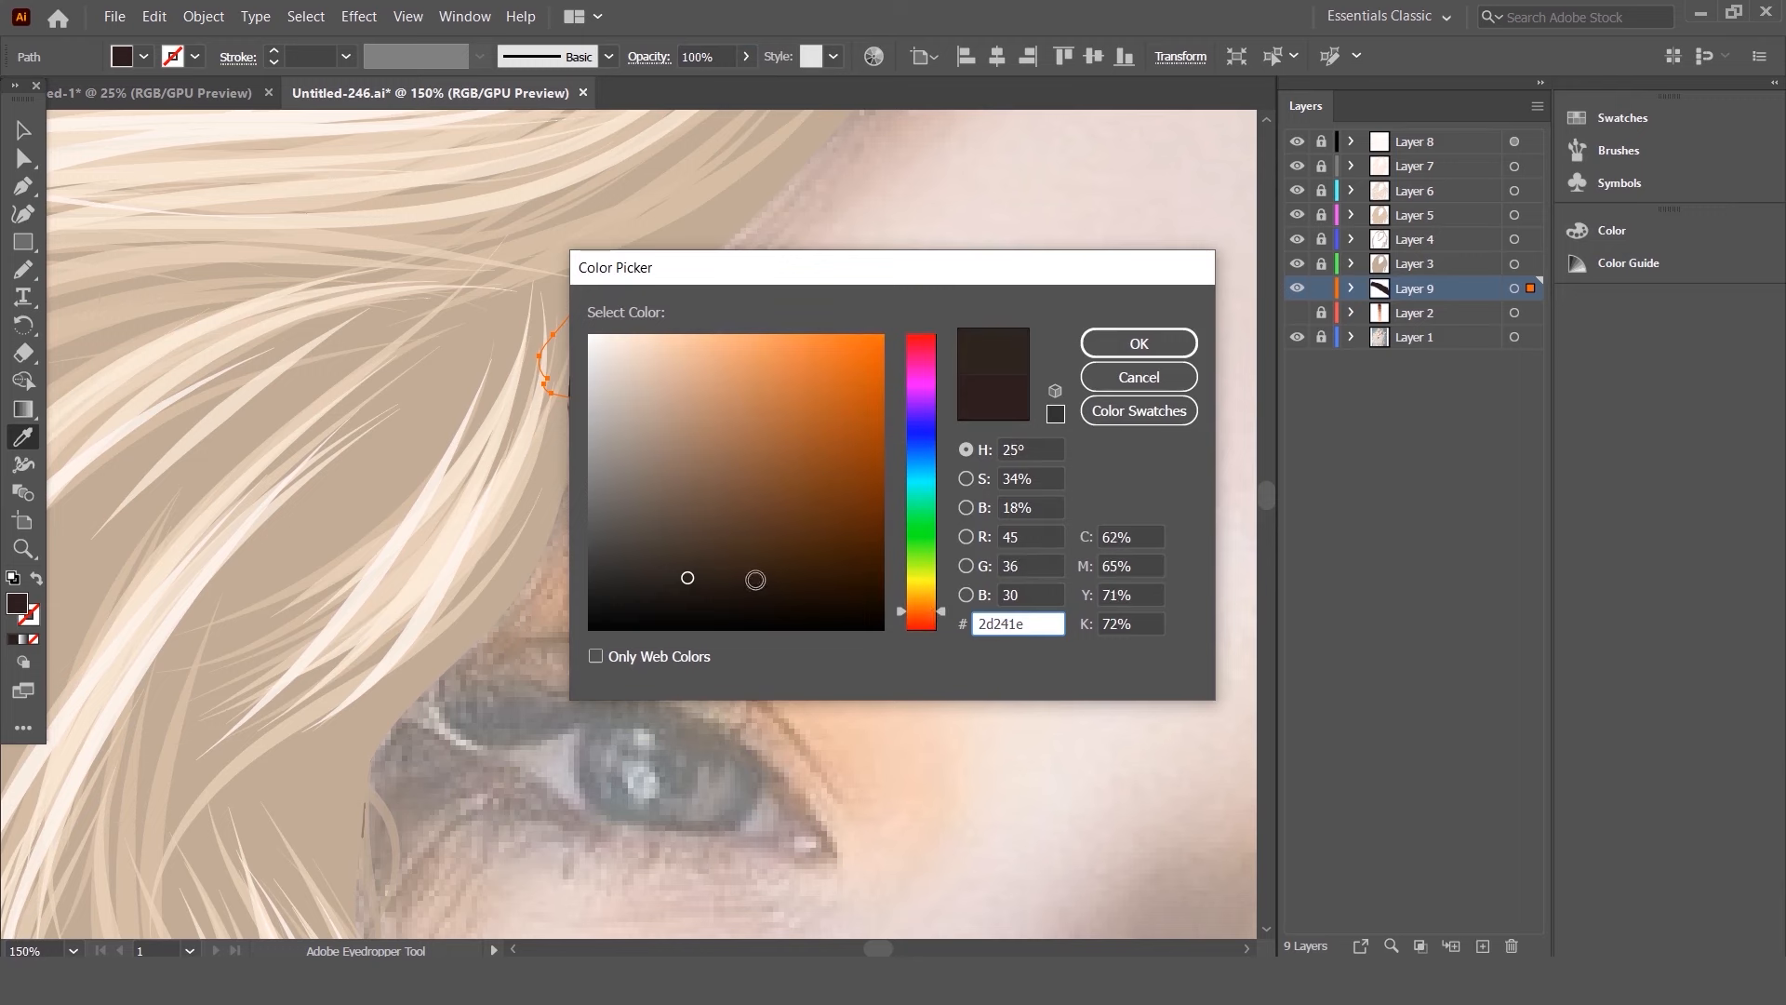
pyautogui.click(779, 595)
pyautogui.click(936, 623)
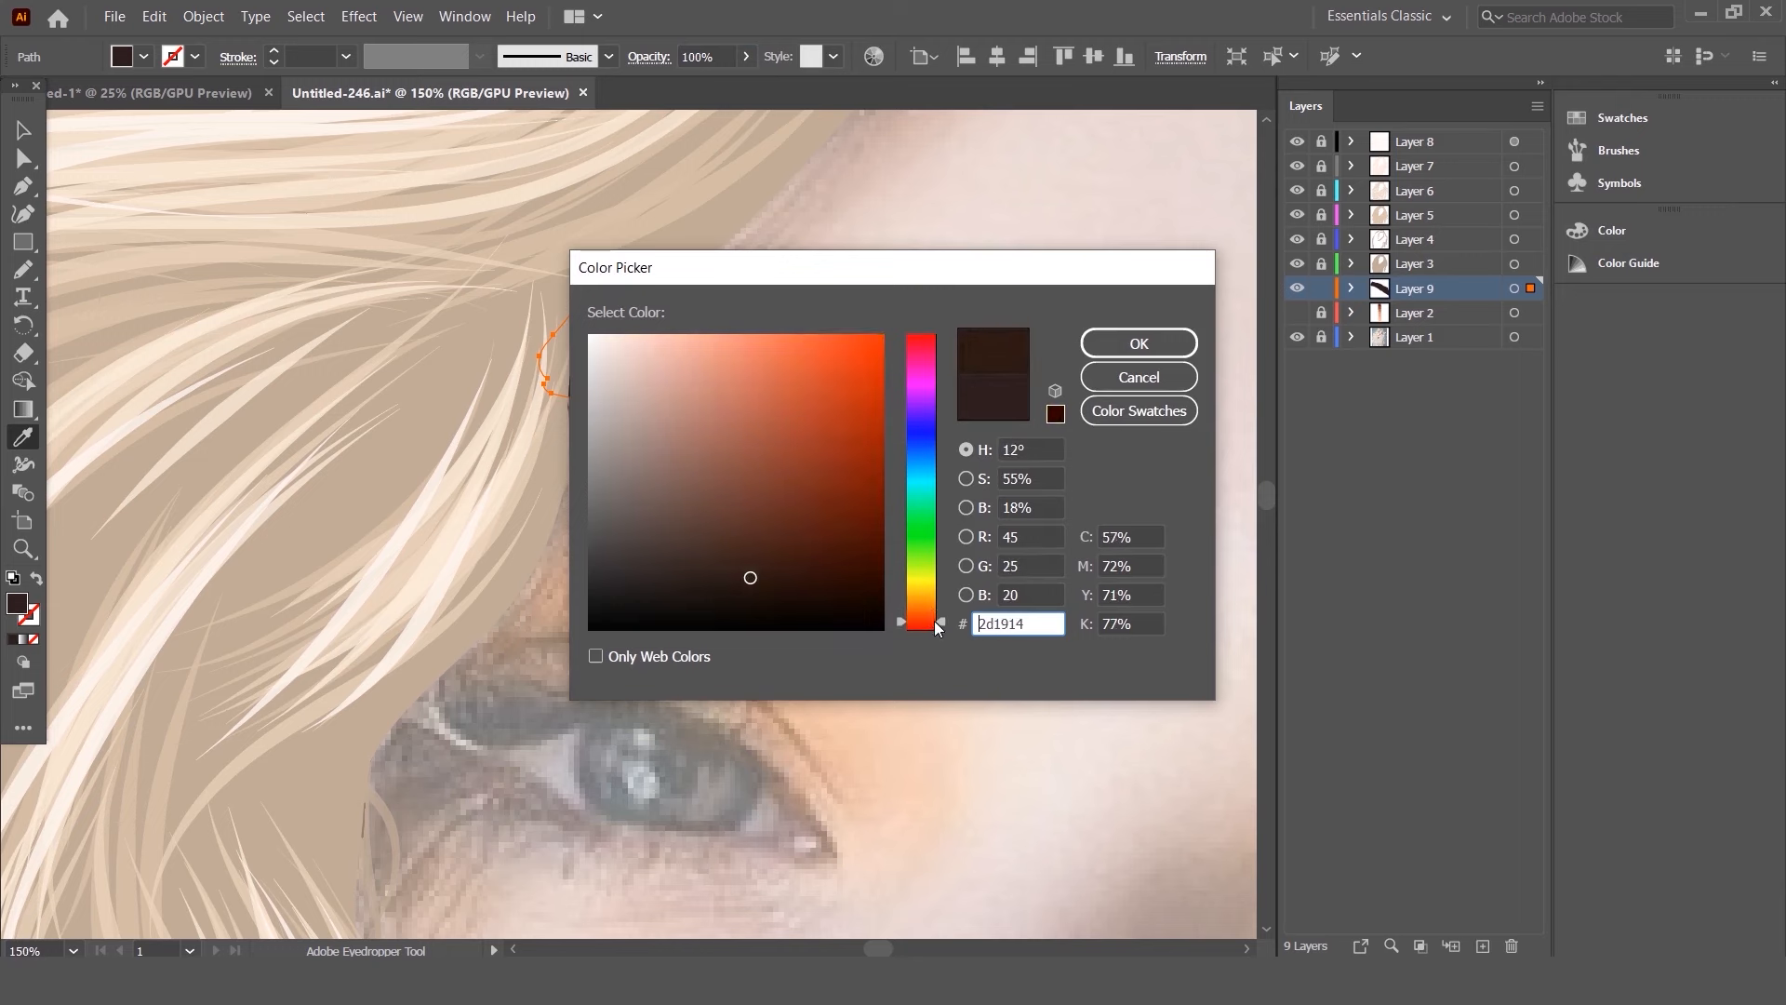
pyautogui.moveTo(936, 624); pyautogui.dragTo(930, 618)
pyautogui.click(749, 561)
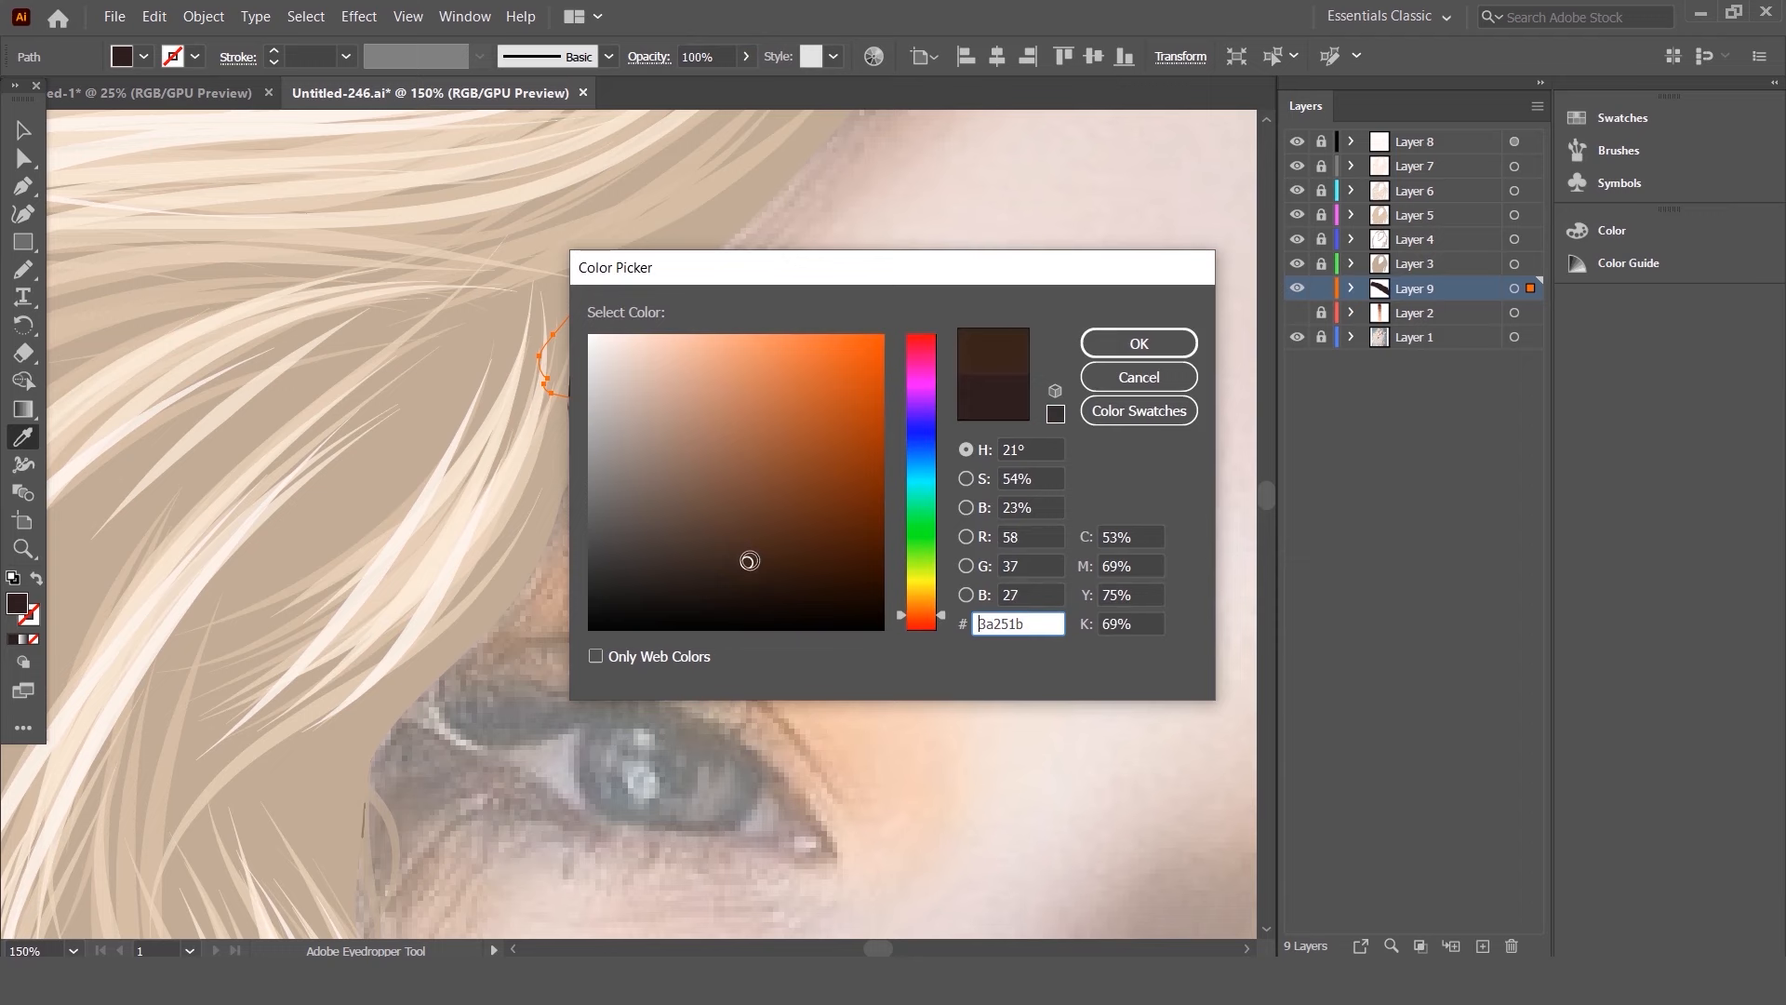
pyautogui.moveTo(896, 617); pyautogui.dragTo(901, 611)
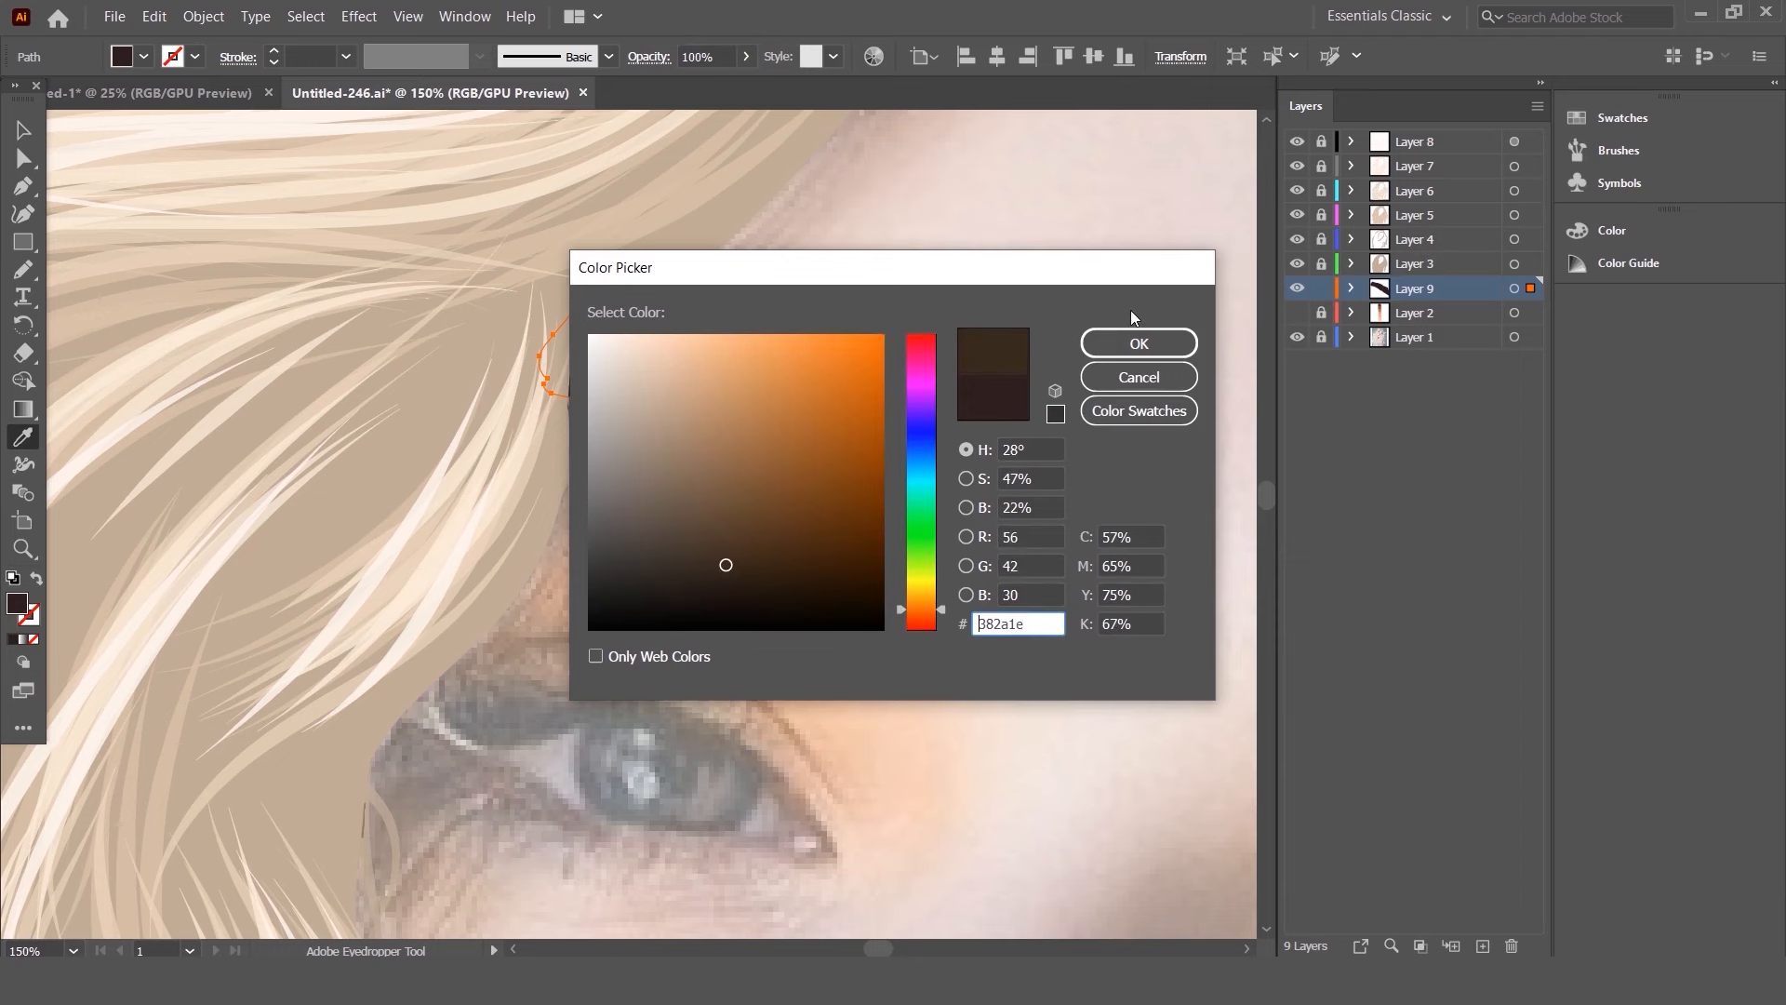
pyautogui.click(1124, 342)
# - Retrace the left eyebrow with jagged, hair-like edges and trace the right eyebrow the same way with the Pencil tool
pyautogui.scroll(-2, 698, 396)
pyautogui.press('v')
pyautogui.scroll(2, 755, 326)
pyautogui.press('n')
pyautogui.hotkey('shift', 'x')
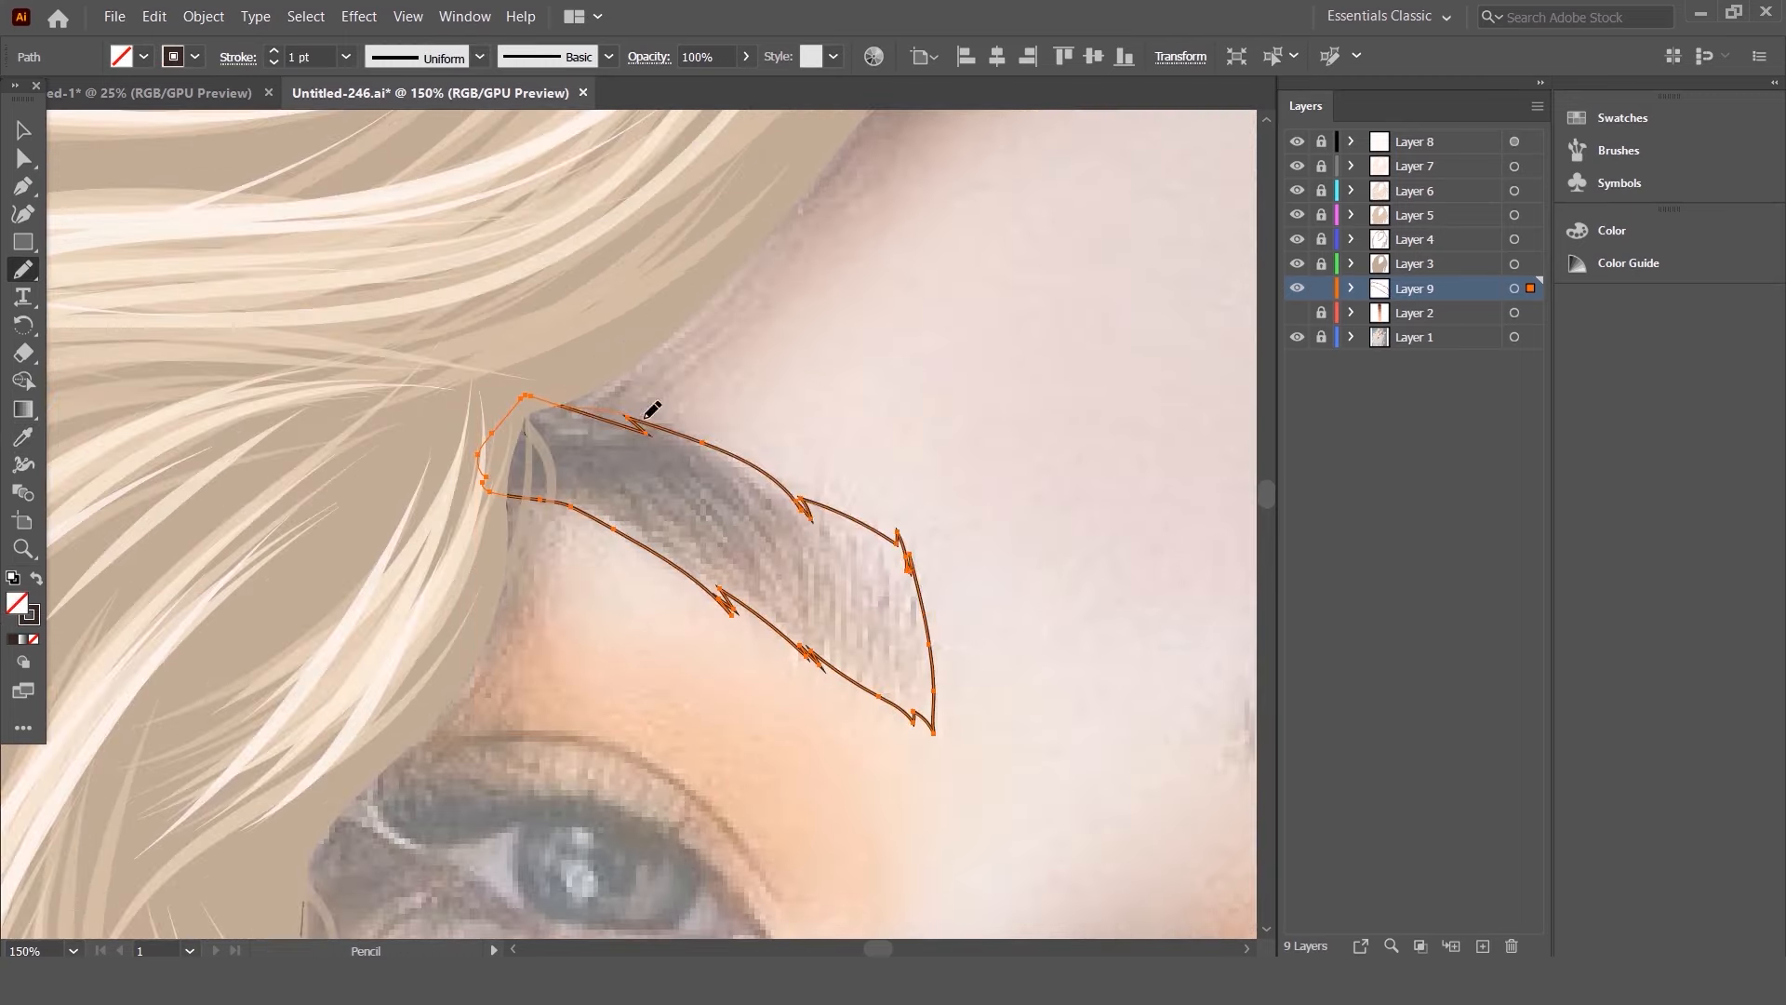
pyautogui.moveTo(651, 409); pyautogui.dragTo(913, 556)
pyautogui.moveTo(844, 663); pyautogui.dragTo(865, 672)
pyautogui.moveTo(733, 596); pyautogui.dragTo(483, 458)
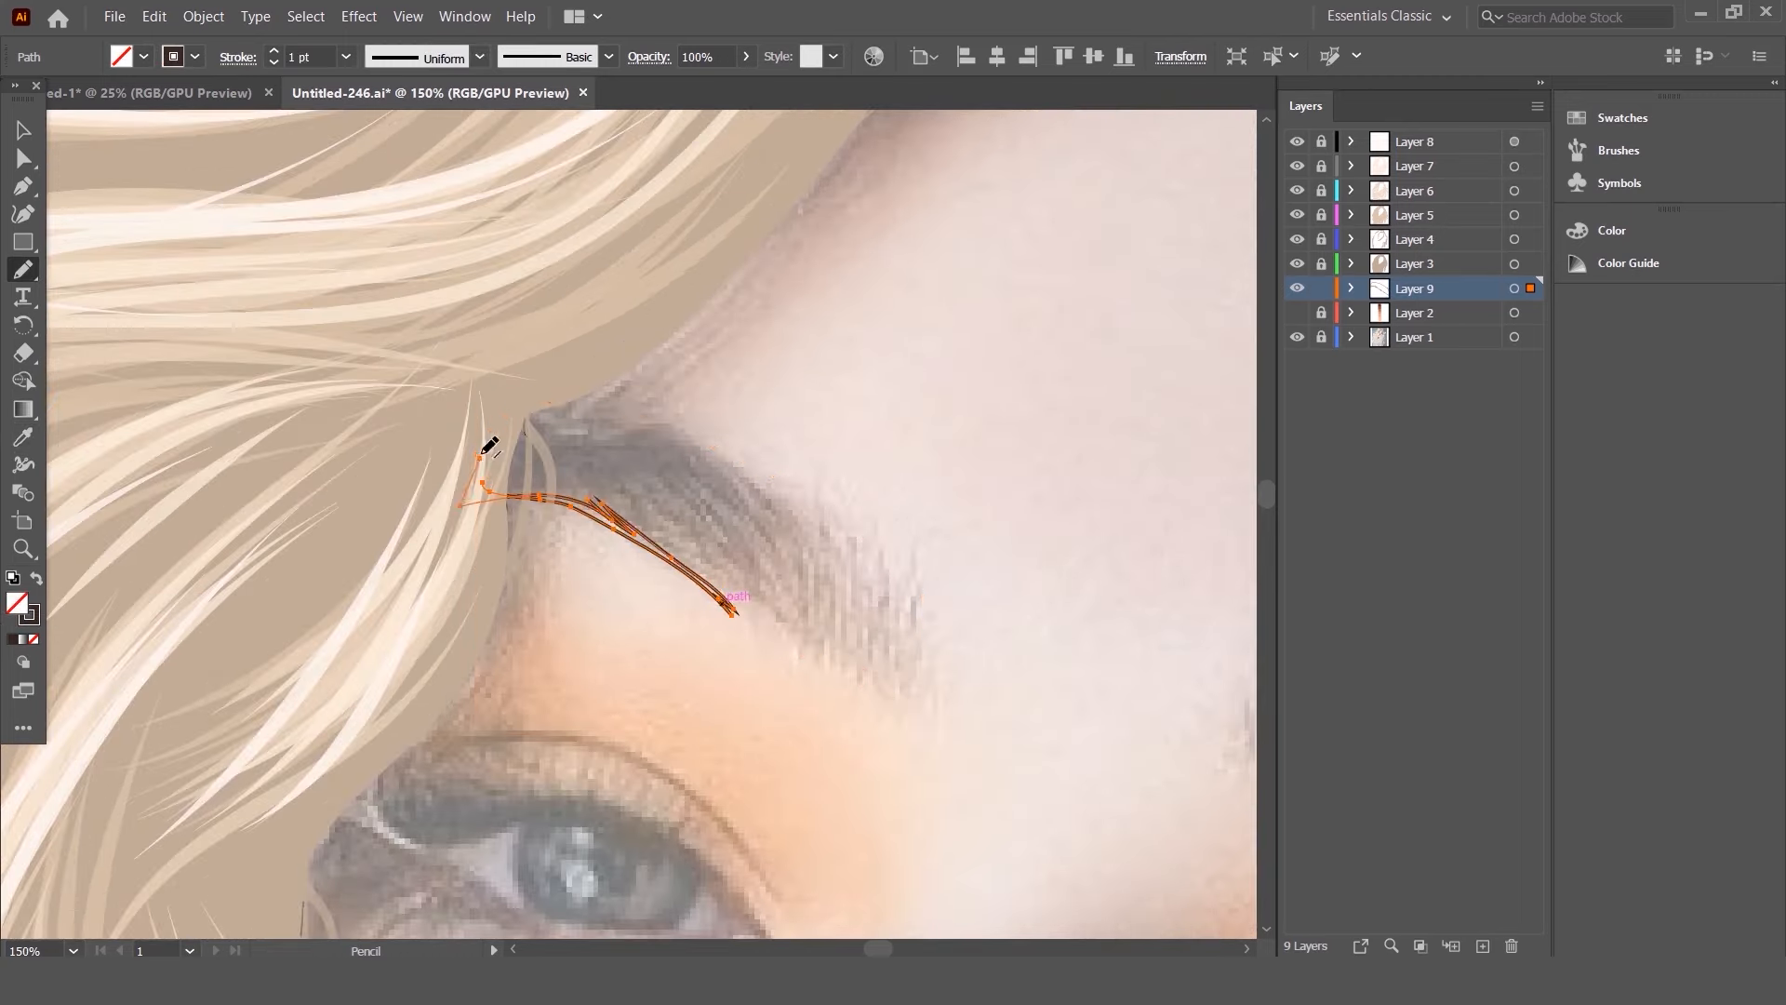
pyautogui.moveTo(635, 518); pyautogui.dragTo(623, 545)
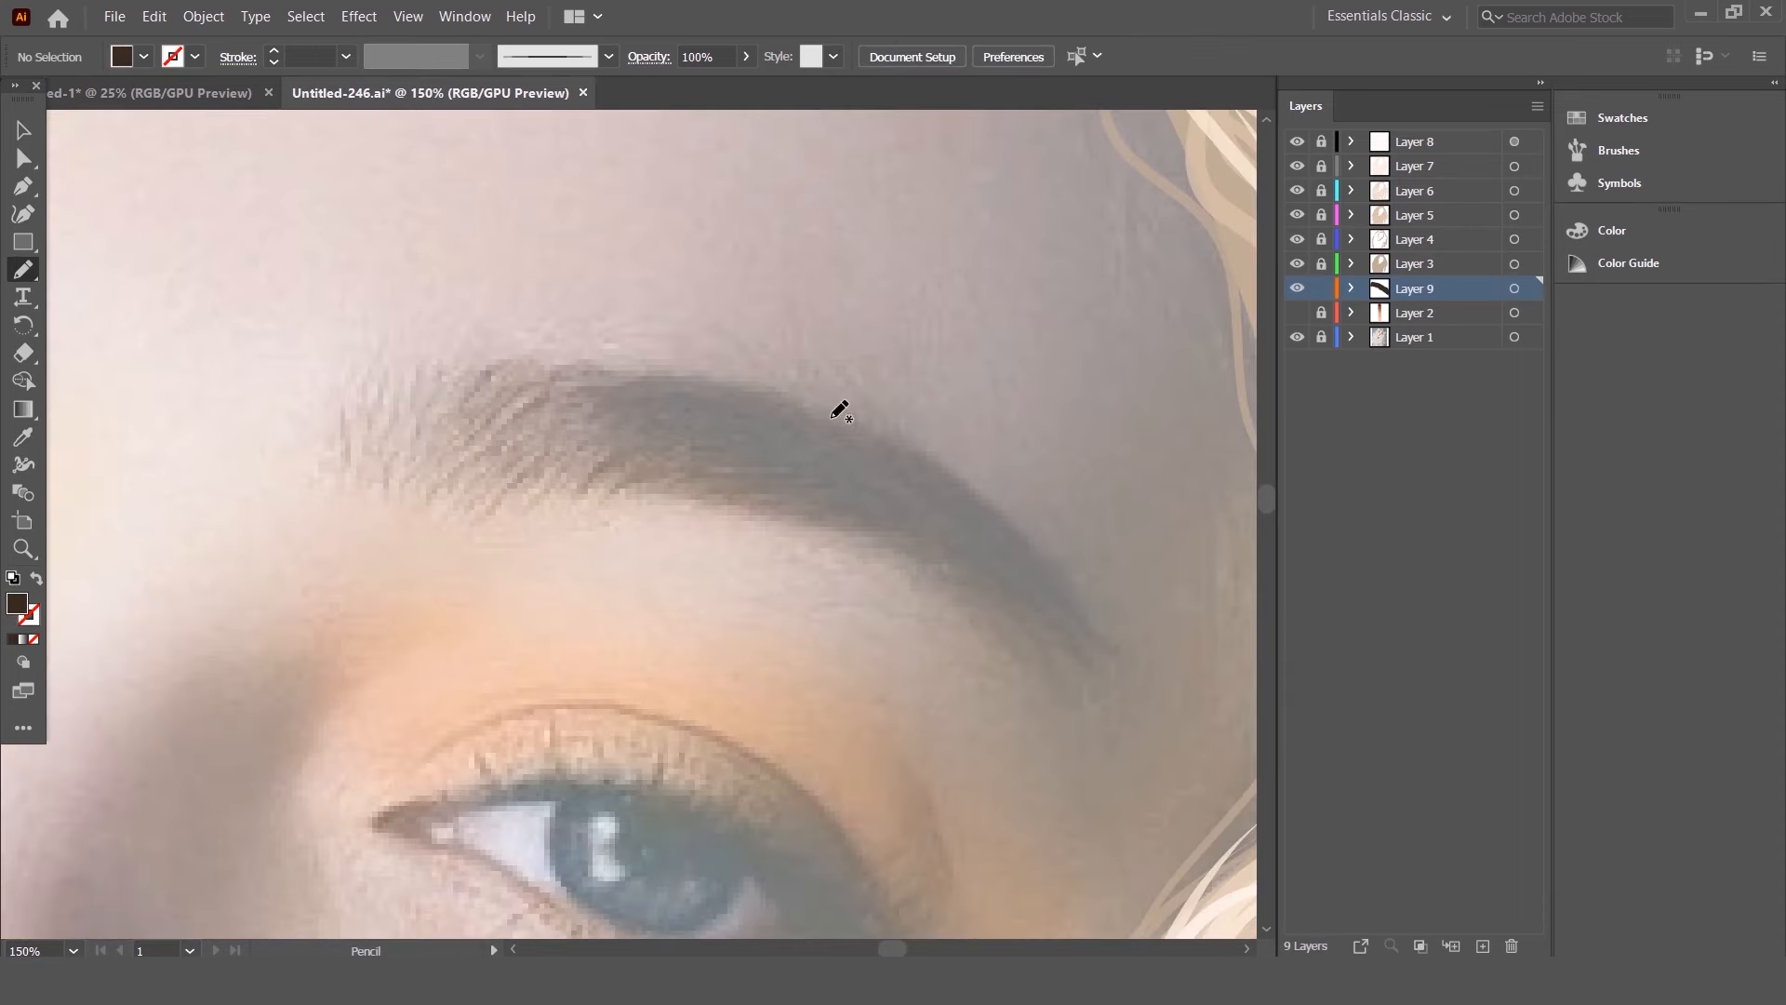
pyautogui.moveTo(576, 356); pyautogui.dragTo(463, 471)
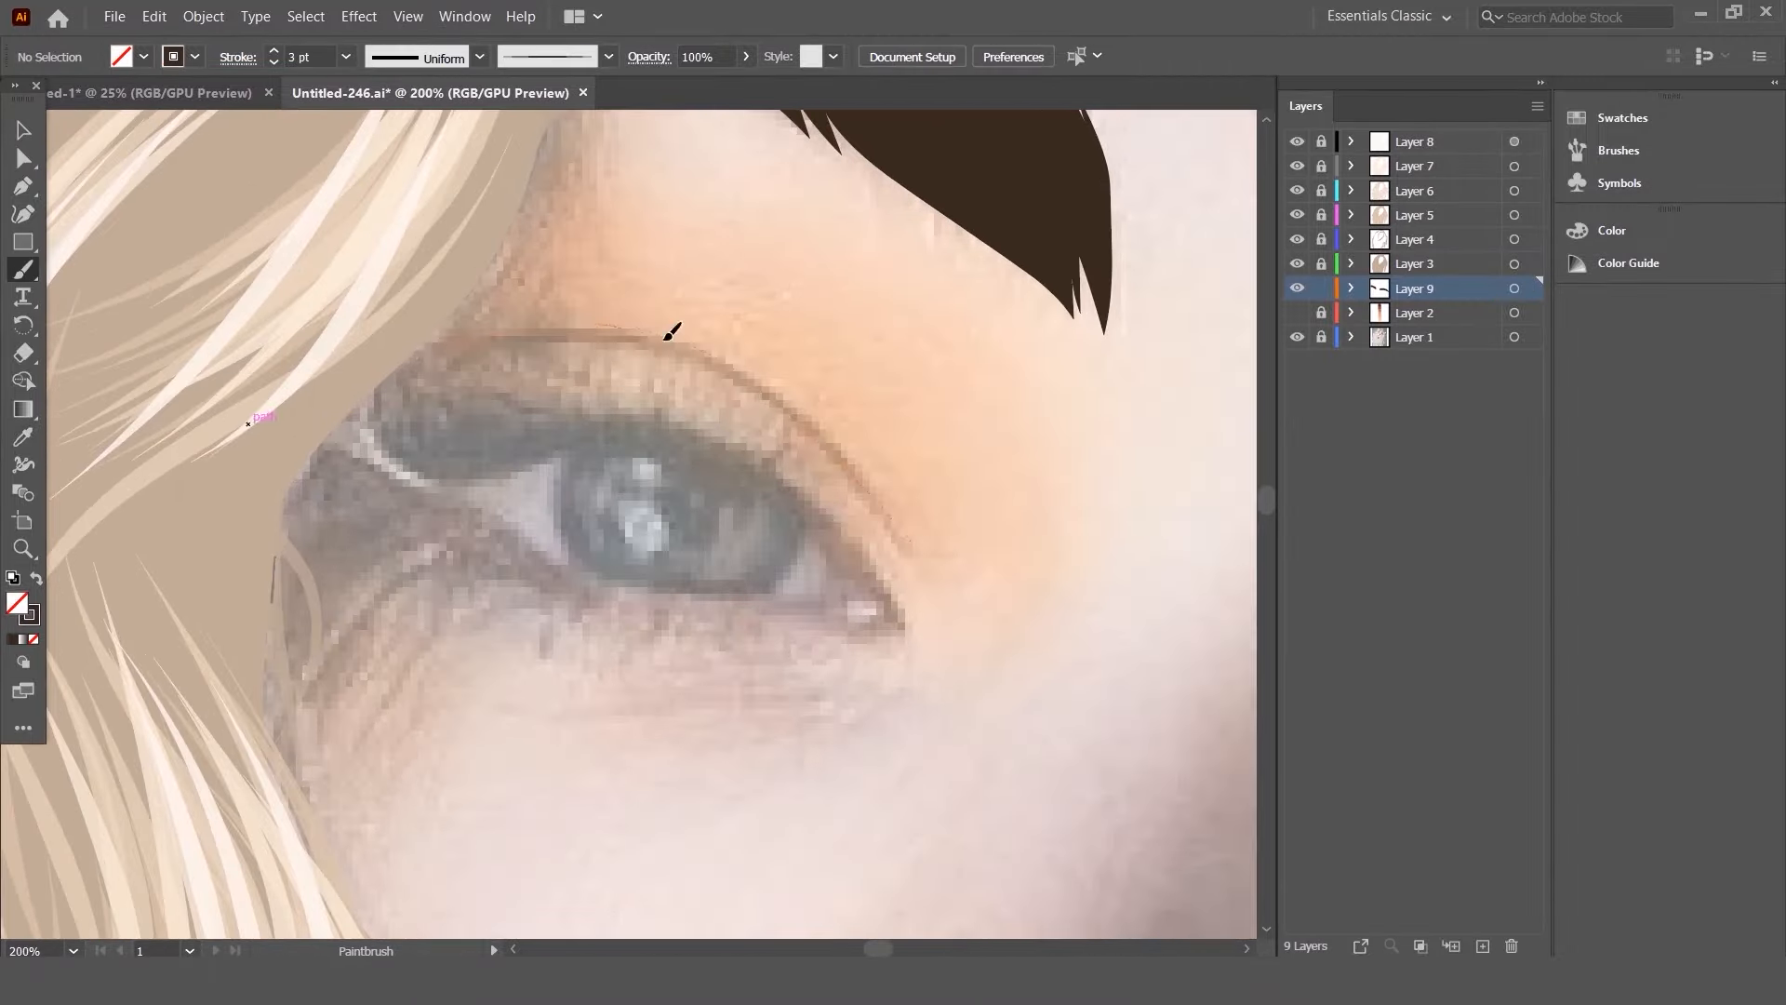
# - Paint the left eyelid crease at 3 pt and trace the right eye's liner as a filled dark brown shape
pyautogui.moveTo(676, 338); pyautogui.dragTo(924, 578)
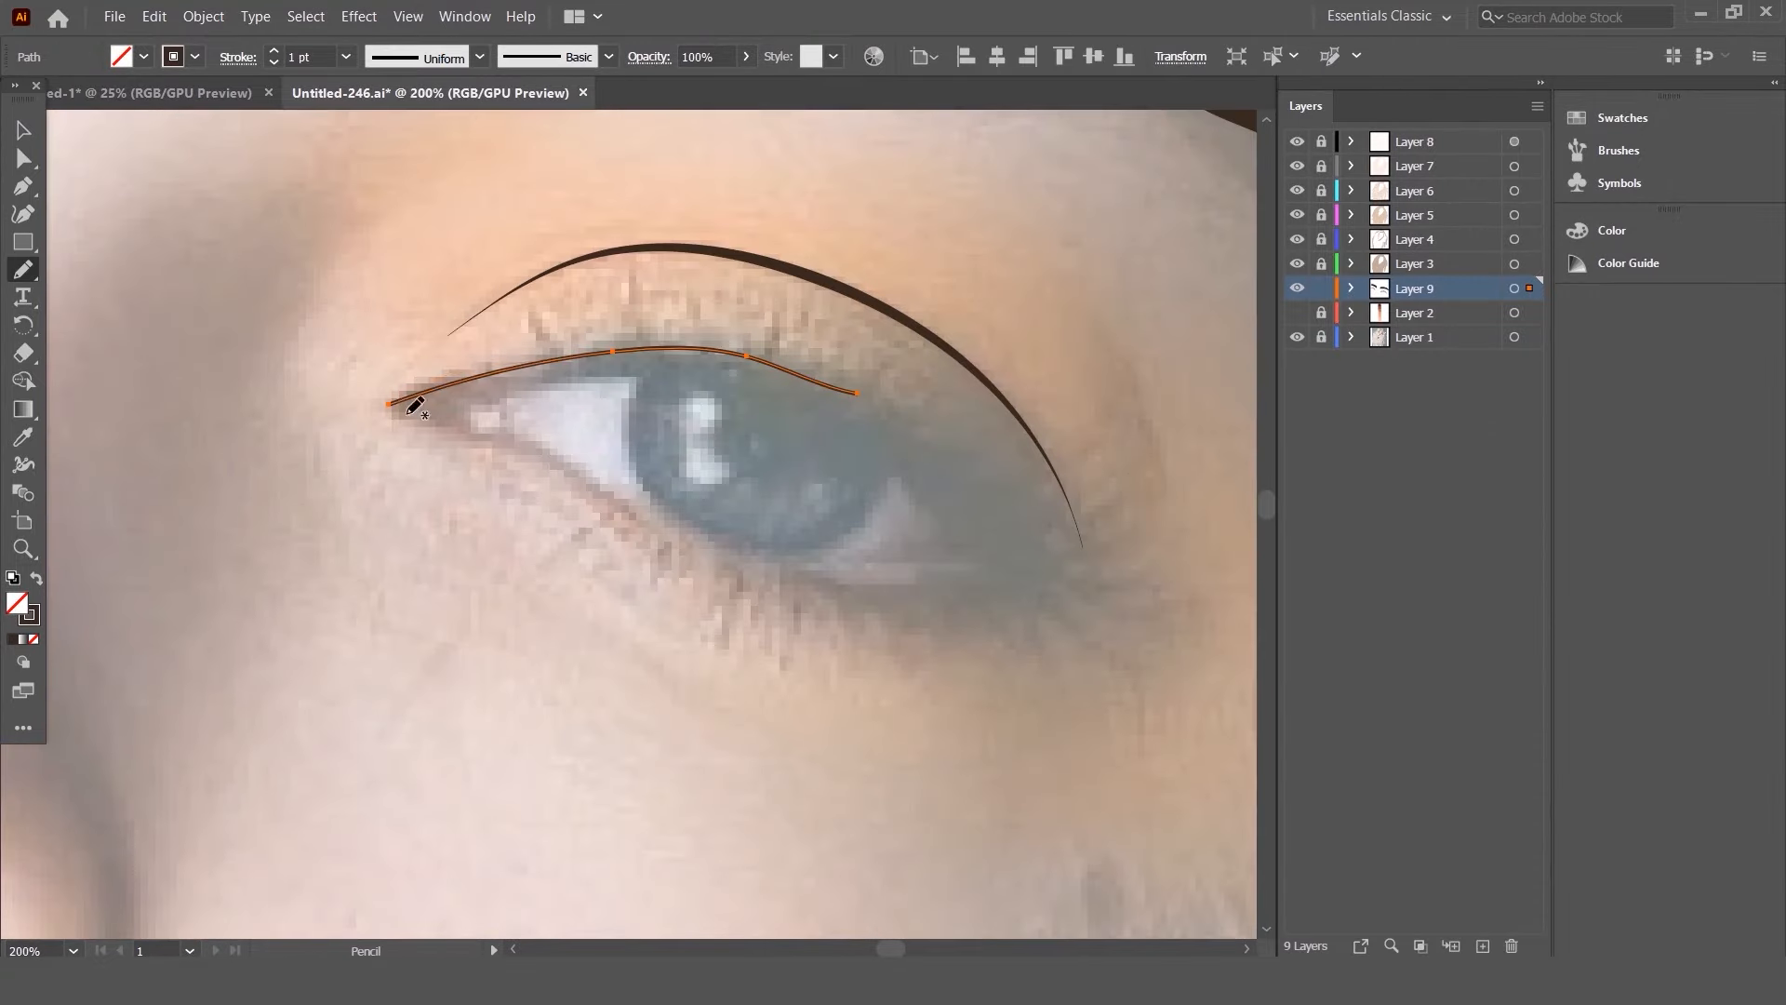
pyautogui.moveTo(409, 412); pyautogui.dragTo(509, 429)
pyautogui.moveTo(758, 365)
pyautogui.mouseDown()
pyautogui.moveTo(1068, 570)
pyautogui.moveTo(754, 375)
pyautogui.mouseUp()
pyautogui.hotkey('shift', 'x')
pyautogui.press('v')
pyautogui.click(115, 218)
# - Paint upper lashes along the right eye's liner with a tapered 4 pt brush and no fill
pyautogui.press('b')
pyautogui.click(345, 56)
pyautogui.click(373, 164)
pyautogui.click(479, 57)
pyautogui.click(406, 264)
pyautogui.press('/')
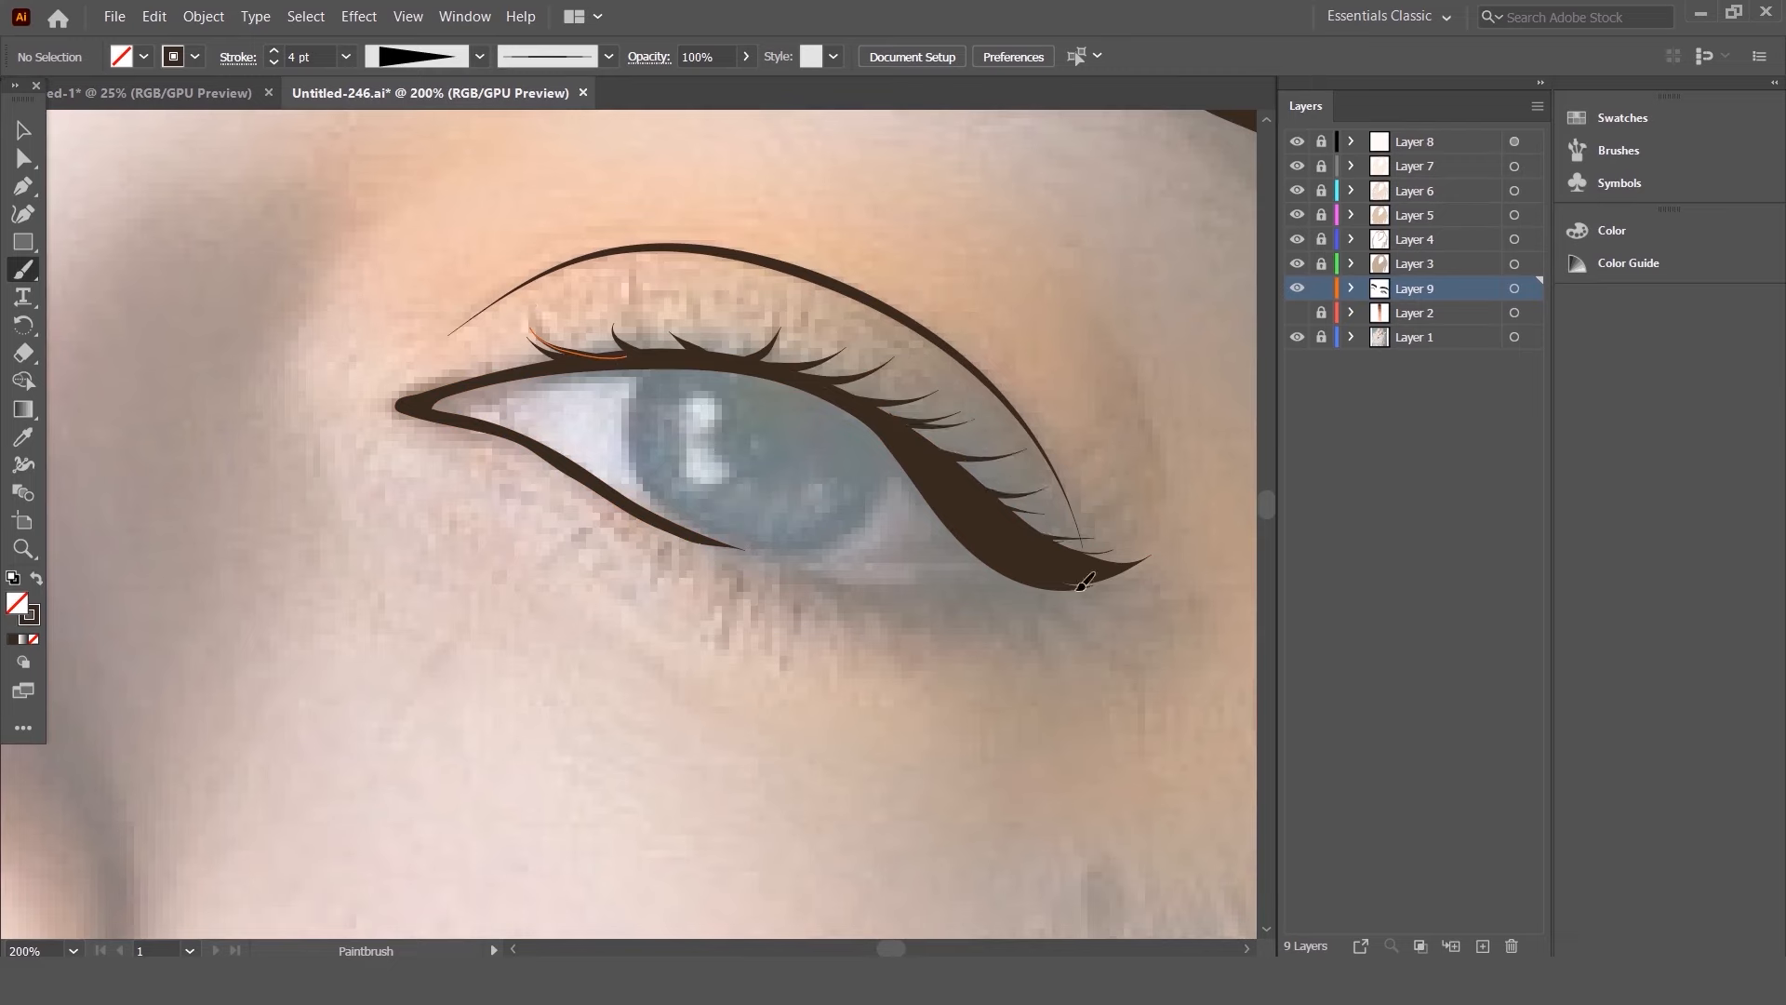
pyautogui.moveTo(997, 515); pyautogui.dragTo(1056, 490)
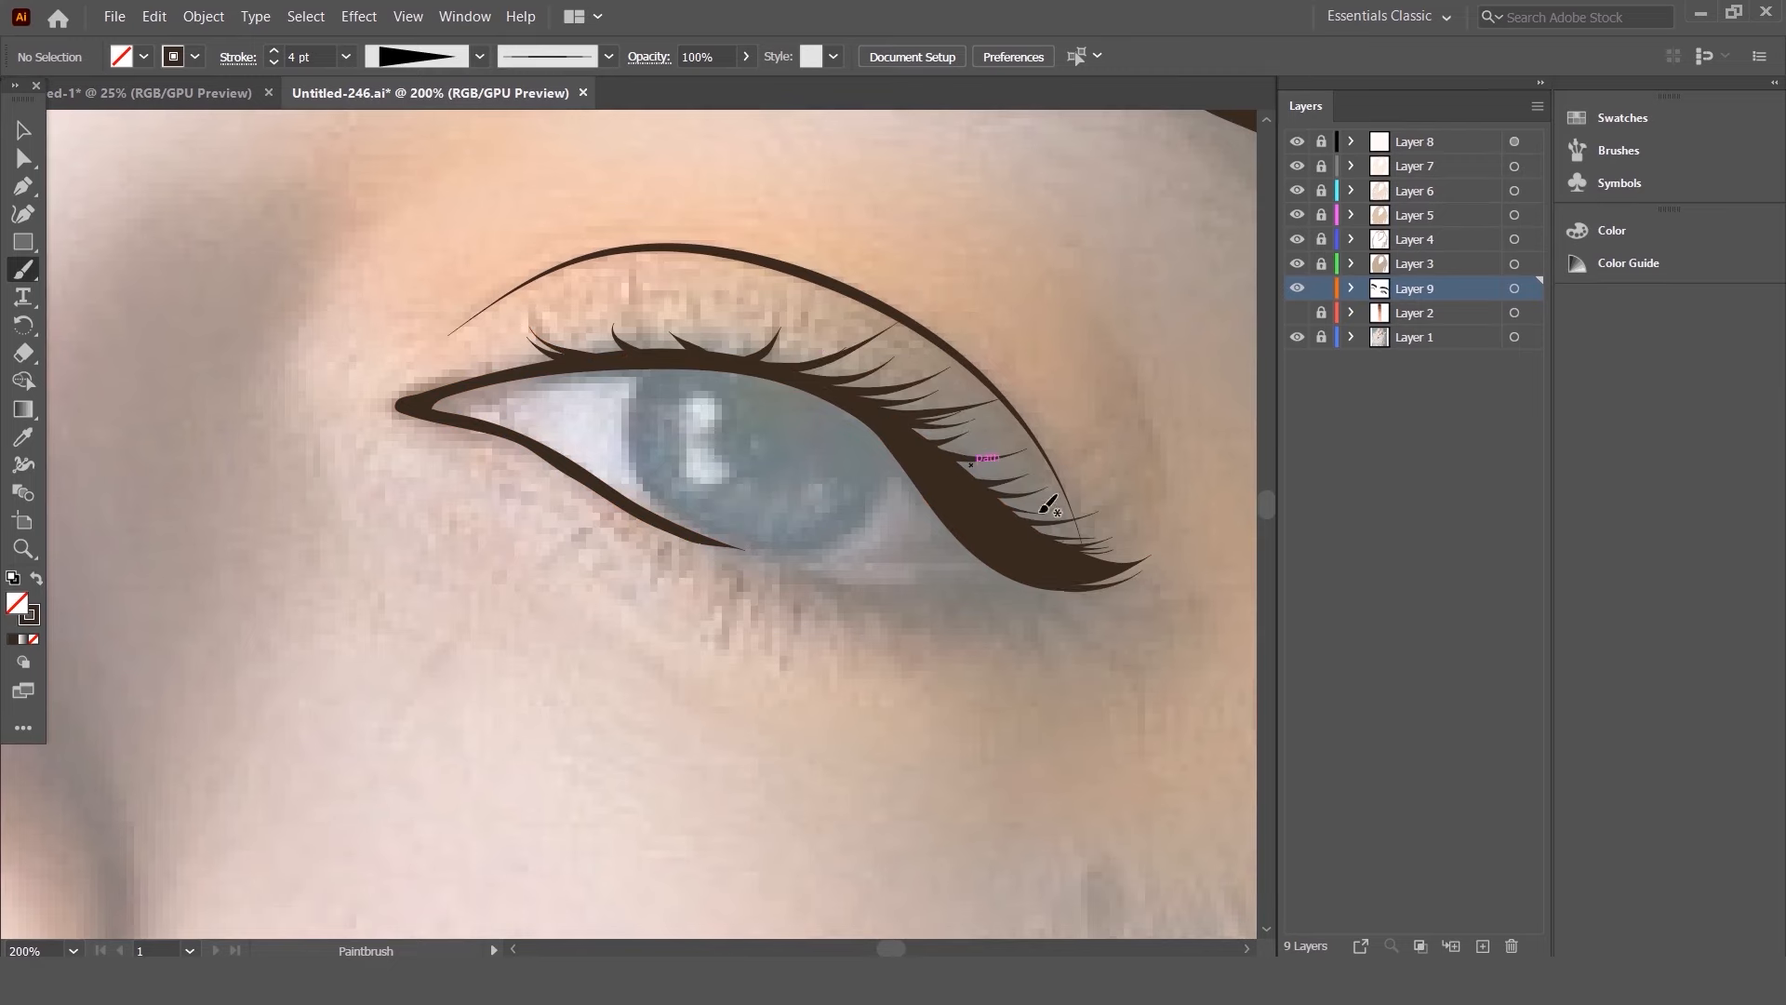
# - Draw a filled liner wedge at the right eye's lower outer corner with the Pencil tool
pyautogui.scroll(1, 1048, 504)
pyautogui.press('n')
pyautogui.moveTo(992, 603)
pyautogui.mouseDown()
pyautogui.moveTo(652, 610)
pyautogui.moveTo(975, 592)
pyautogui.mouseUp()
pyautogui.hotkey('shift', 'x')
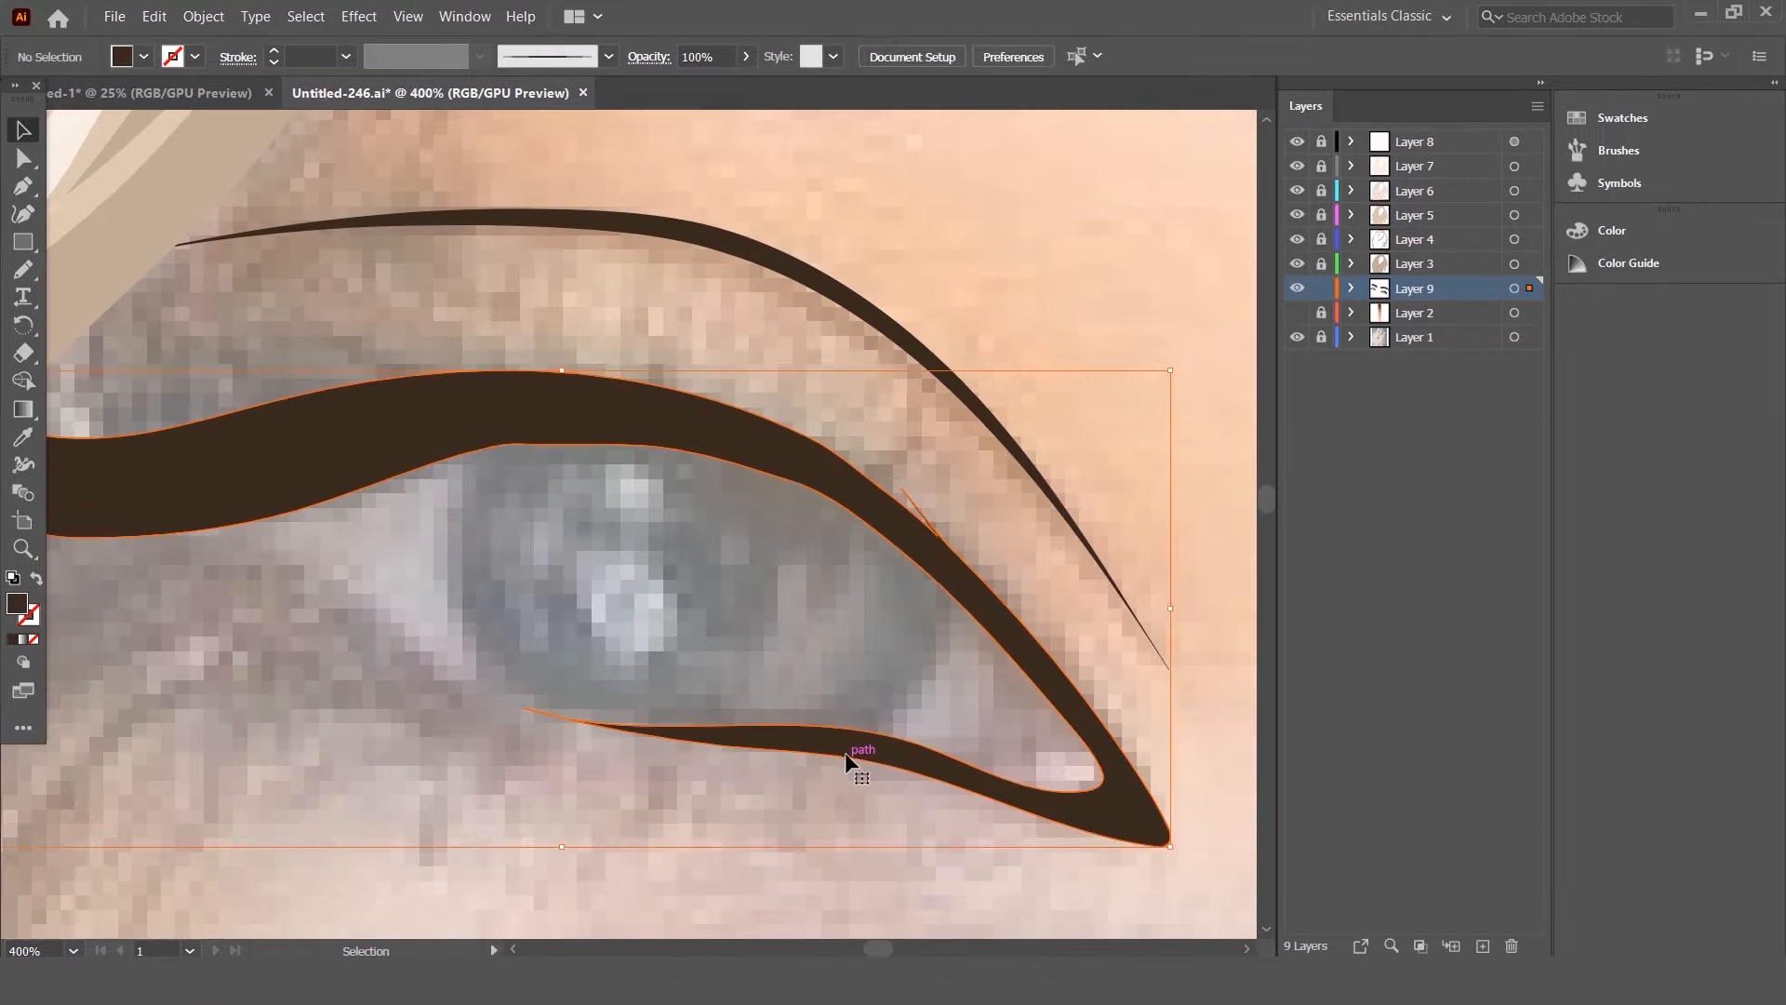
# - Undo the latest edits to the left eye's lower liner and draw a liner wedge at its outer corner
pyautogui.hotkey('ctrl', 'z')
pyautogui.hotkey('ctrl', 'z')
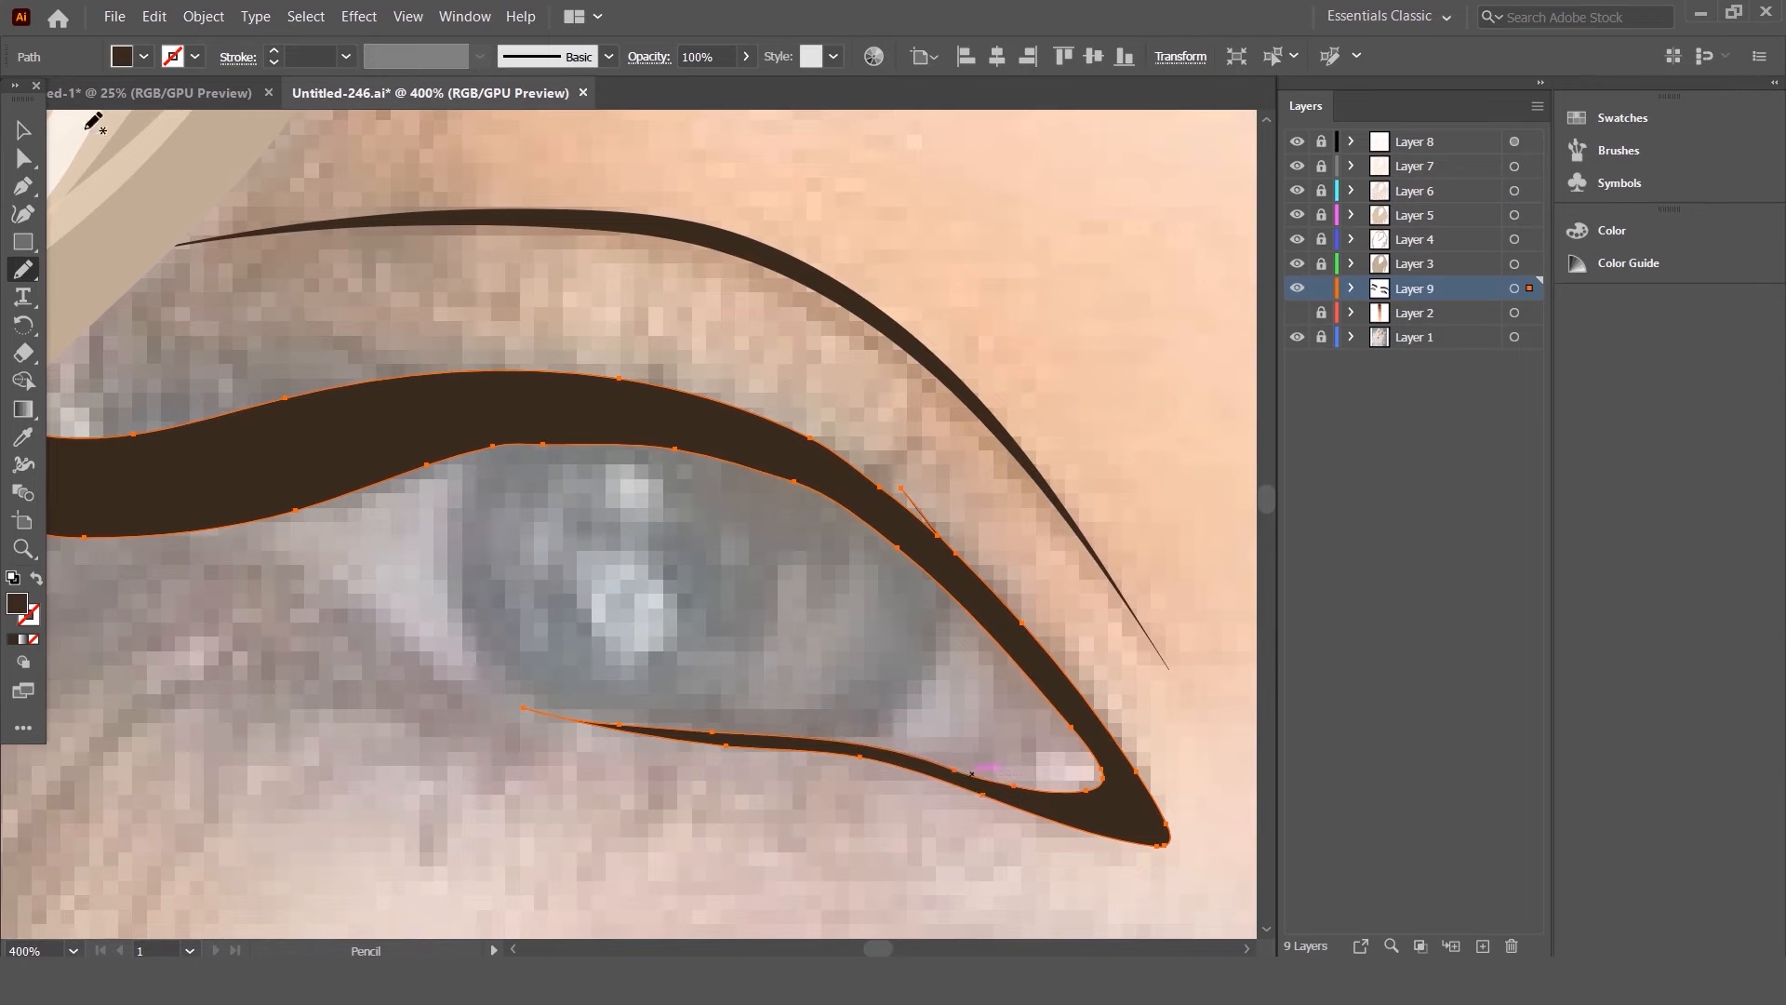
pyautogui.scroll(-1, 787, 498)
pyautogui.hotkey('ctrl', 'z')
pyautogui.hotkey('ctrl', 'z')
pyautogui.hotkey('ctrl', 'shift', 'z')
pyautogui.moveTo(410, 508); pyautogui.dragTo(391, 498)
pyautogui.moveTo(399, 491); pyautogui.dragTo(406, 499)
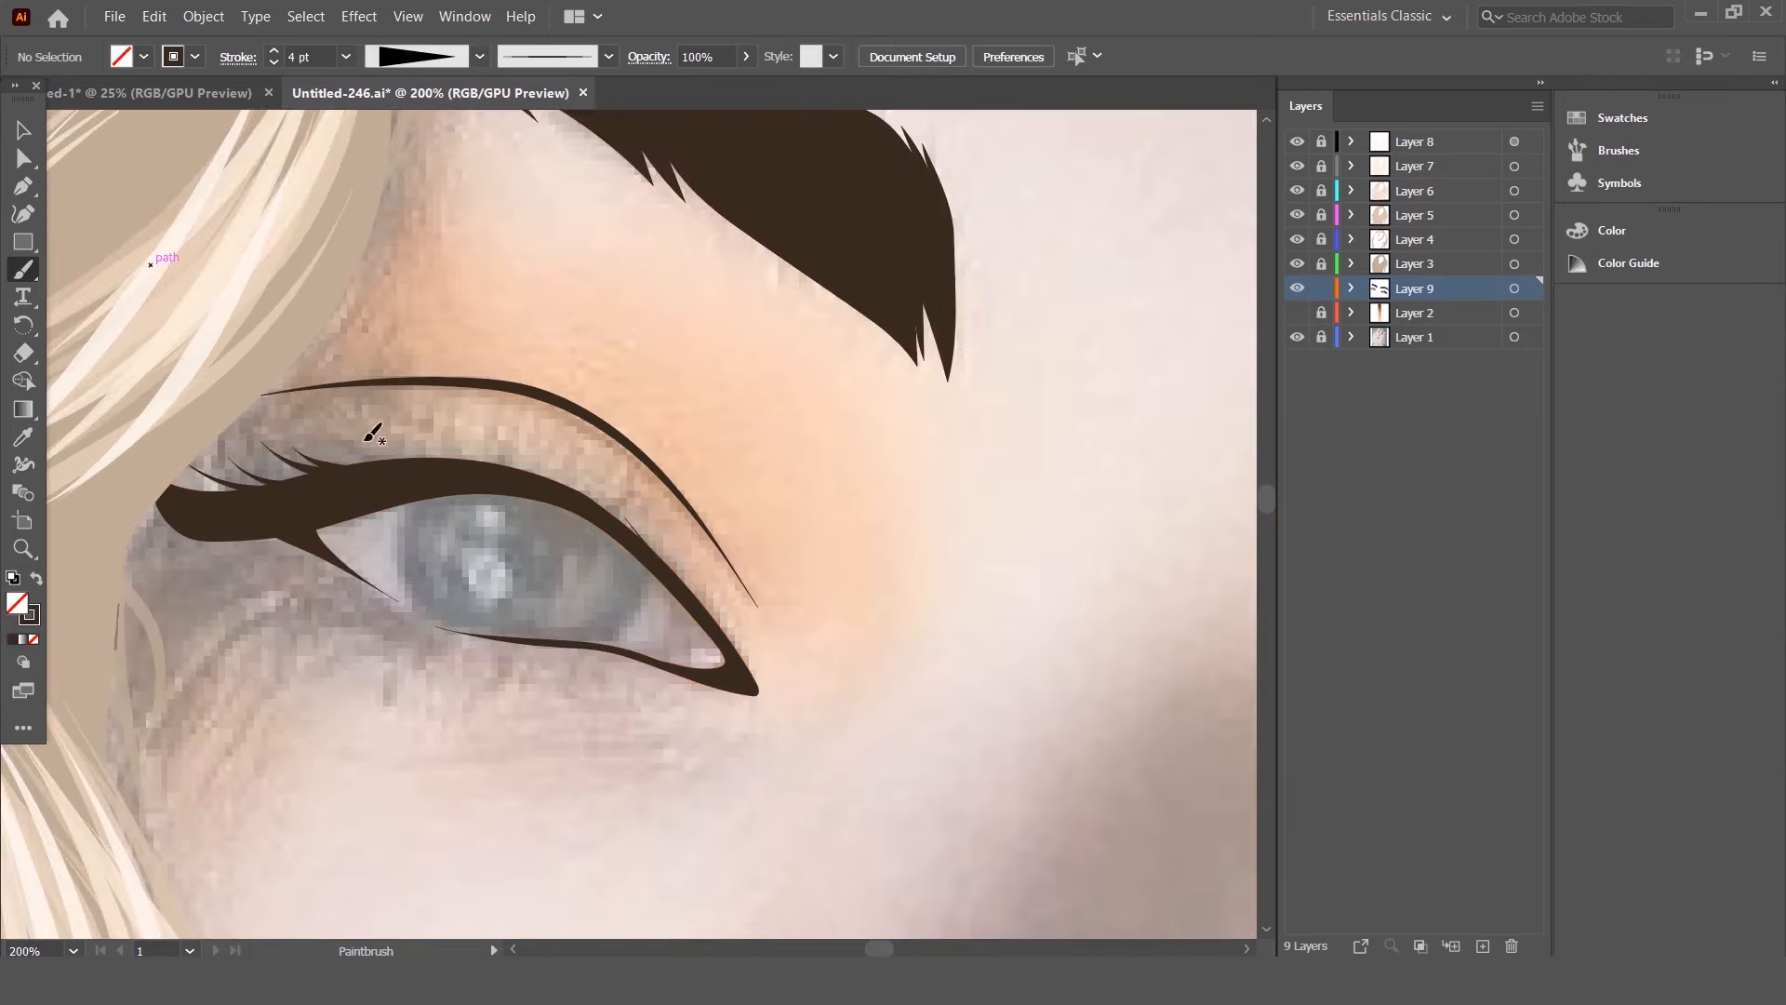
# - Paint tapered 4 pt upper lashes along the left eye's liner, undoing the misplaced strokes
pyautogui.keyDown('ctrl'); pyautogui.click(442, 493); pyautogui.keyUp('ctrl')
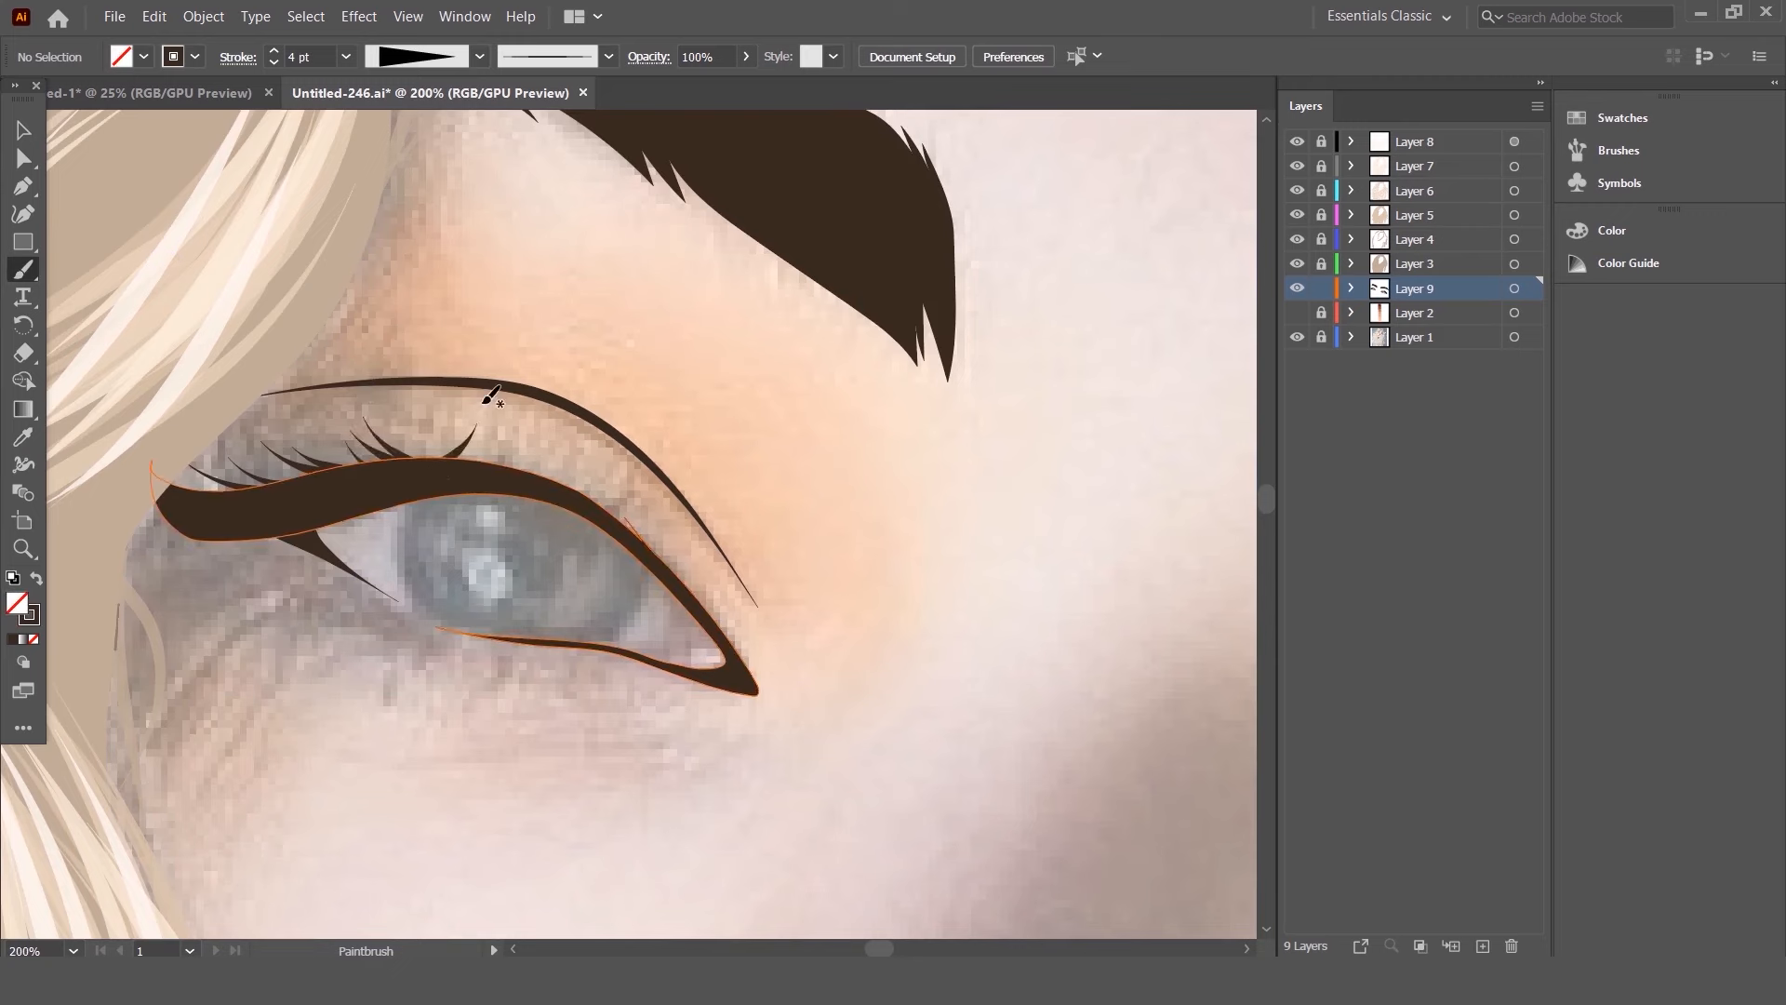
pyautogui.hotkey('ctrl', 'z')
pyautogui.hotkey('ctrl', 'z')
pyautogui.moveTo(482, 470); pyautogui.dragTo(428, 429)
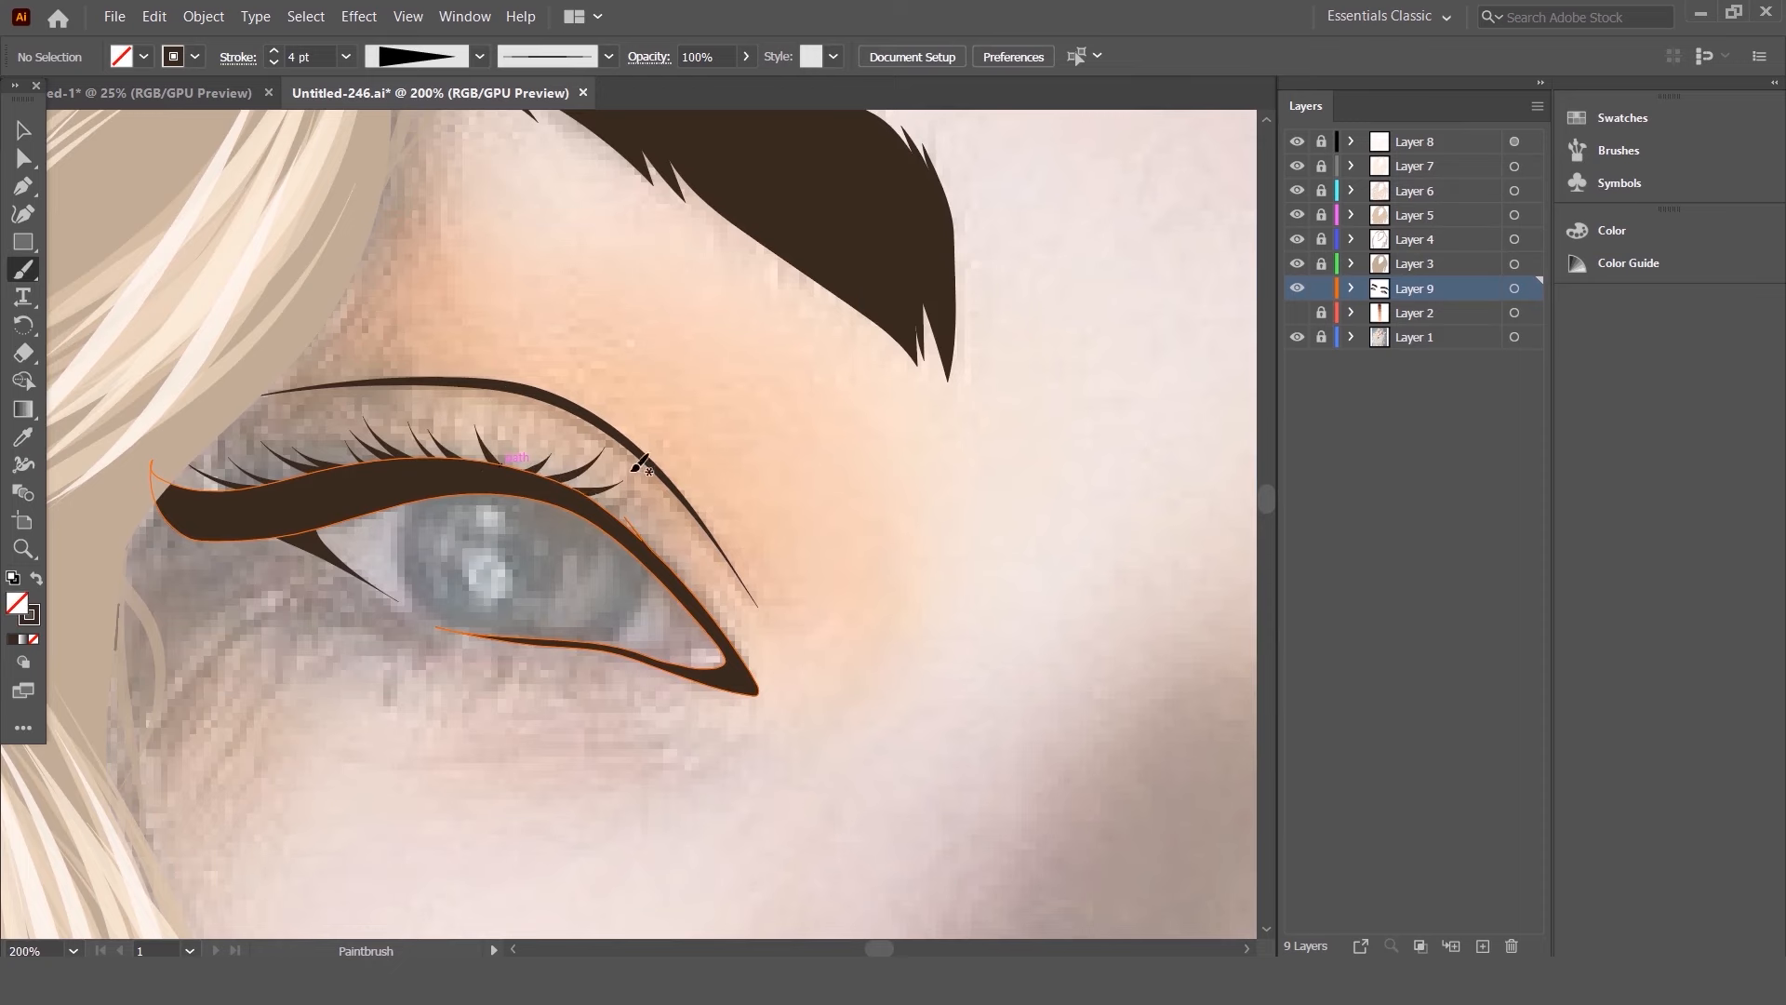
# - Set the stroke weight to 2 pt and paint a row of lower lashes beneath the right eye
pyautogui.scroll(-5, 686, 465)
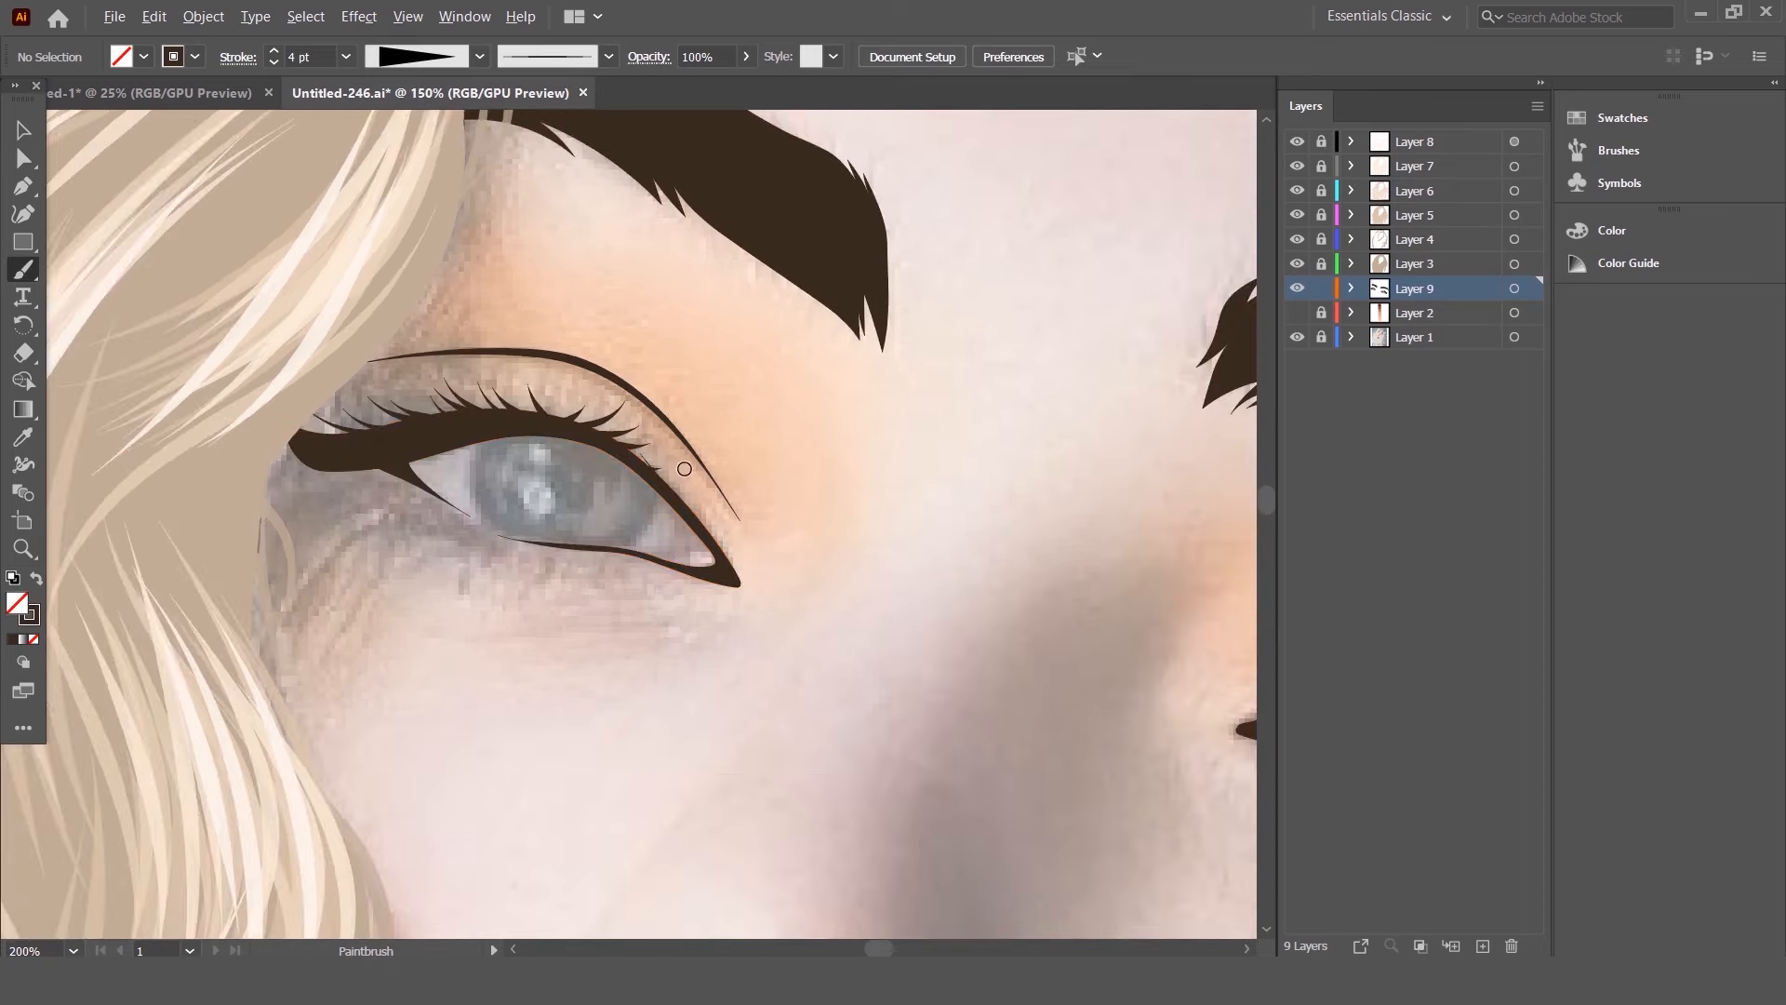
pyautogui.scroll(5, 1060, 605)
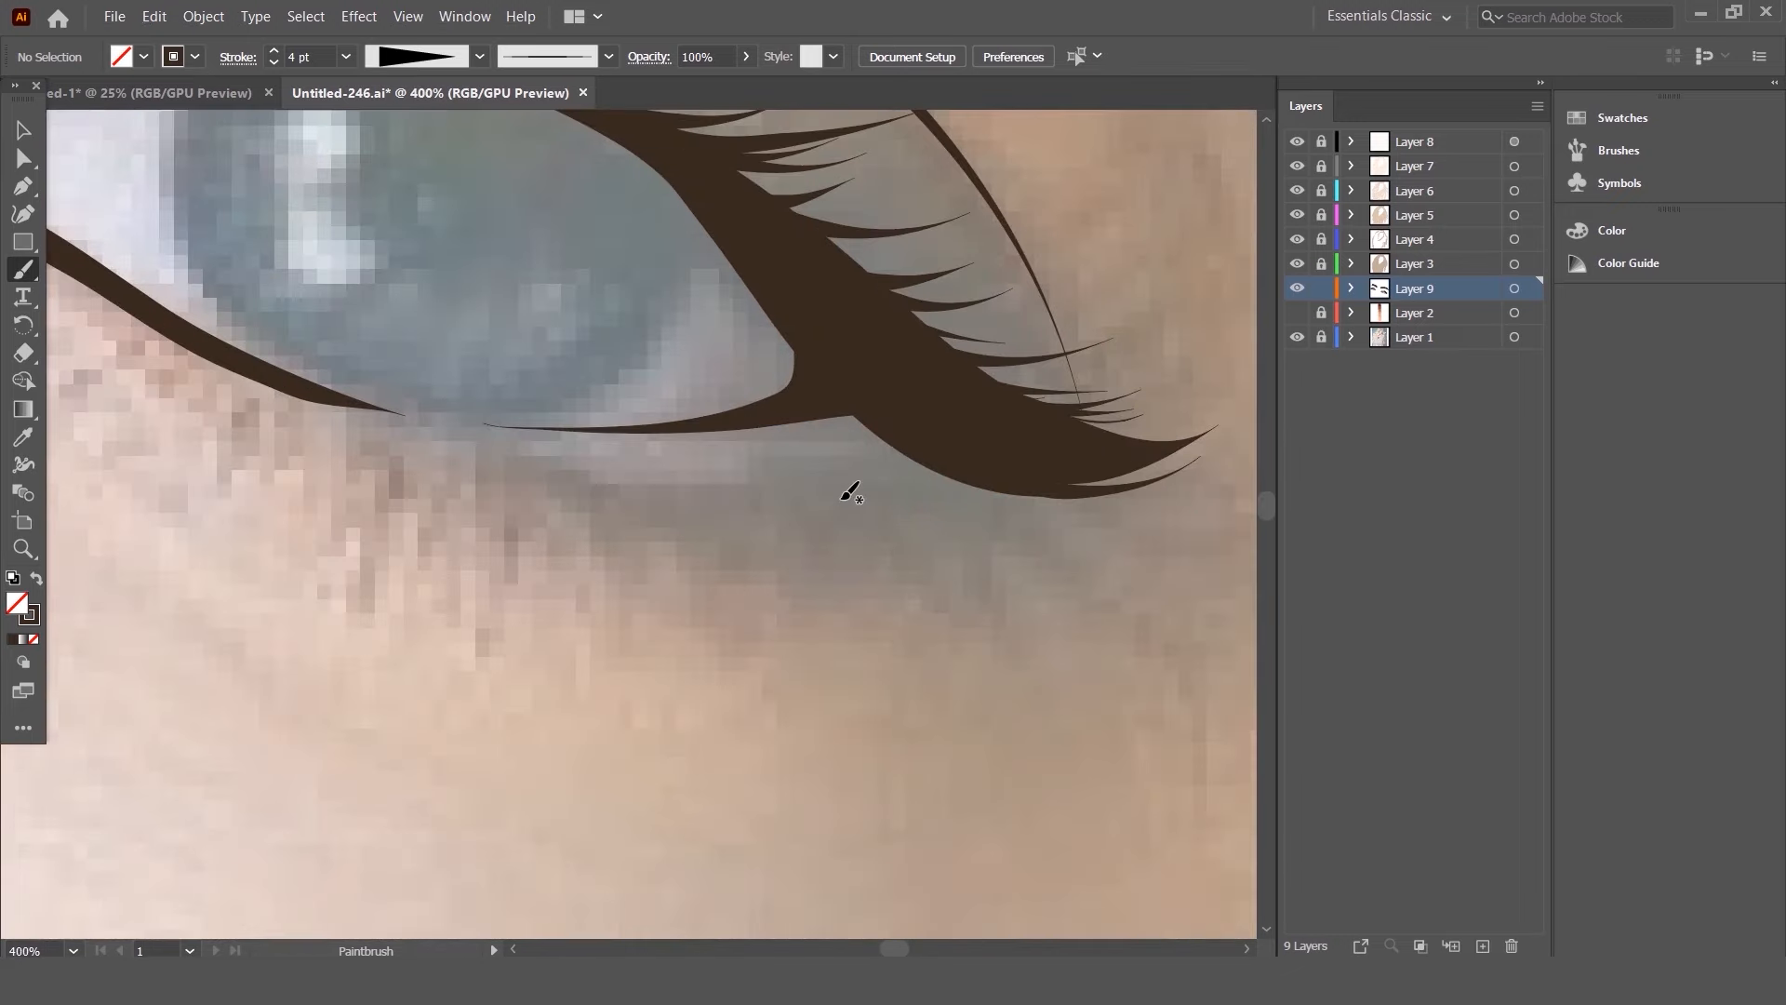
pyautogui.moveTo(402, 445); pyautogui.dragTo(351, 562)
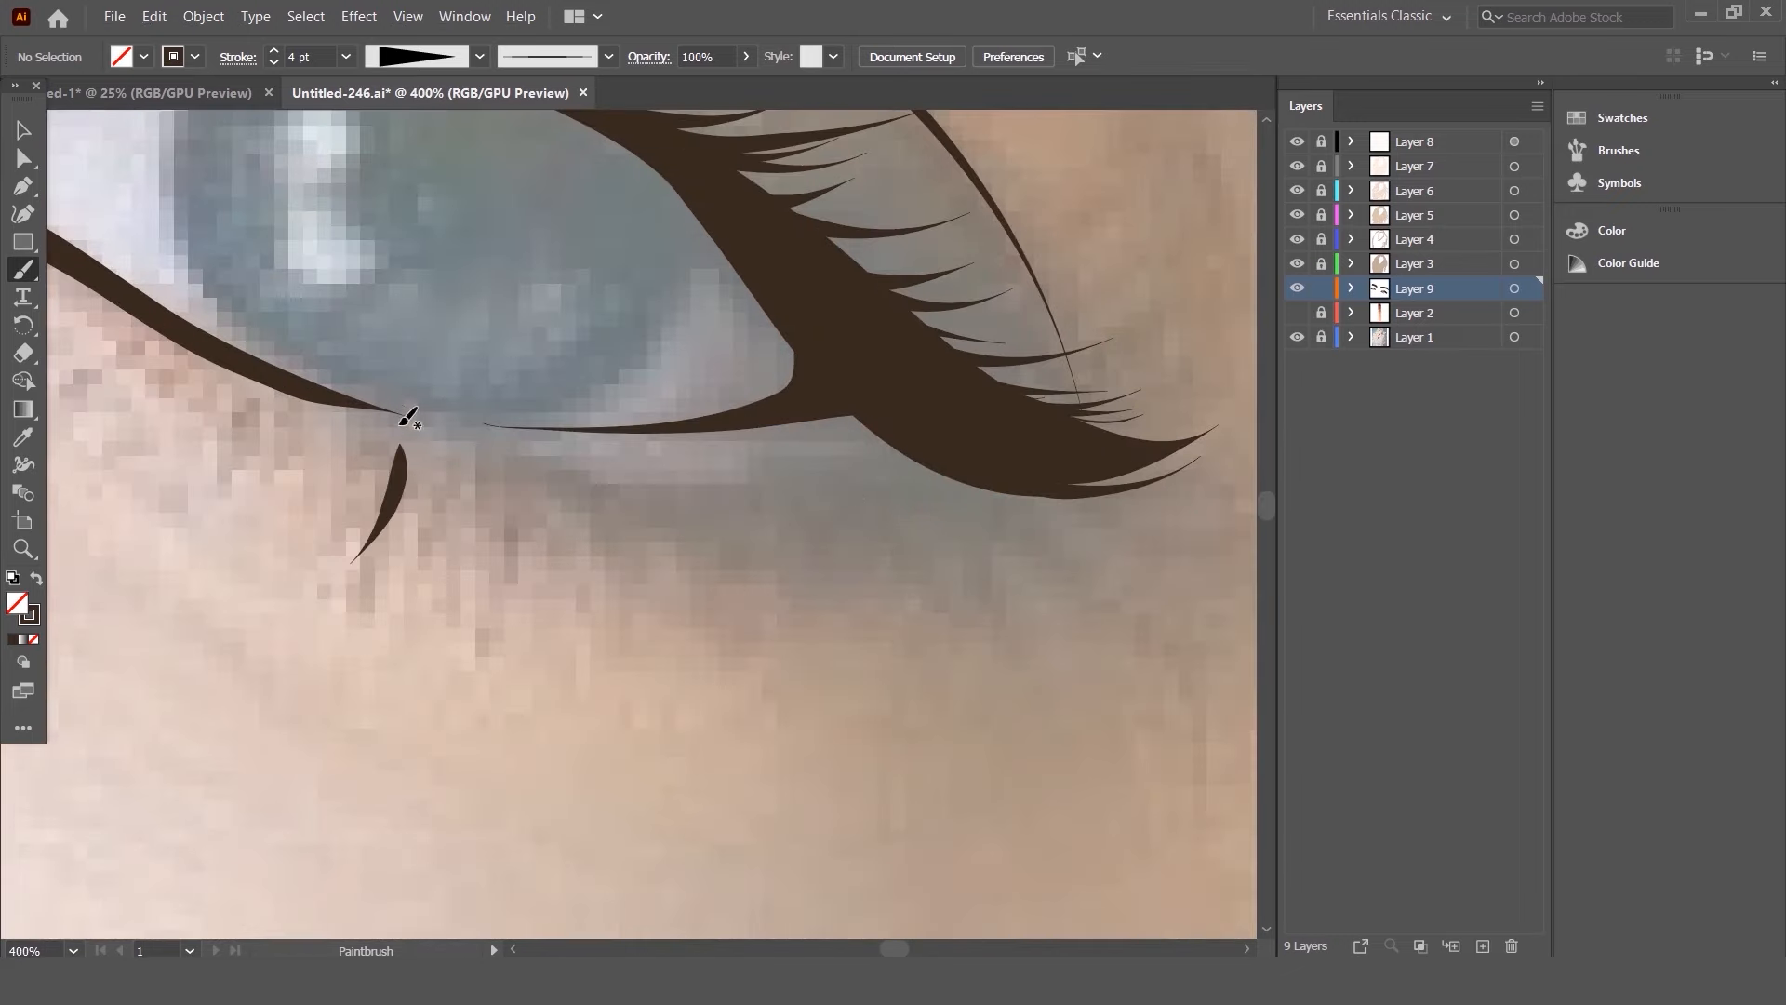
pyautogui.hotkey('ctrl', 'z')
pyautogui.click(346, 57)
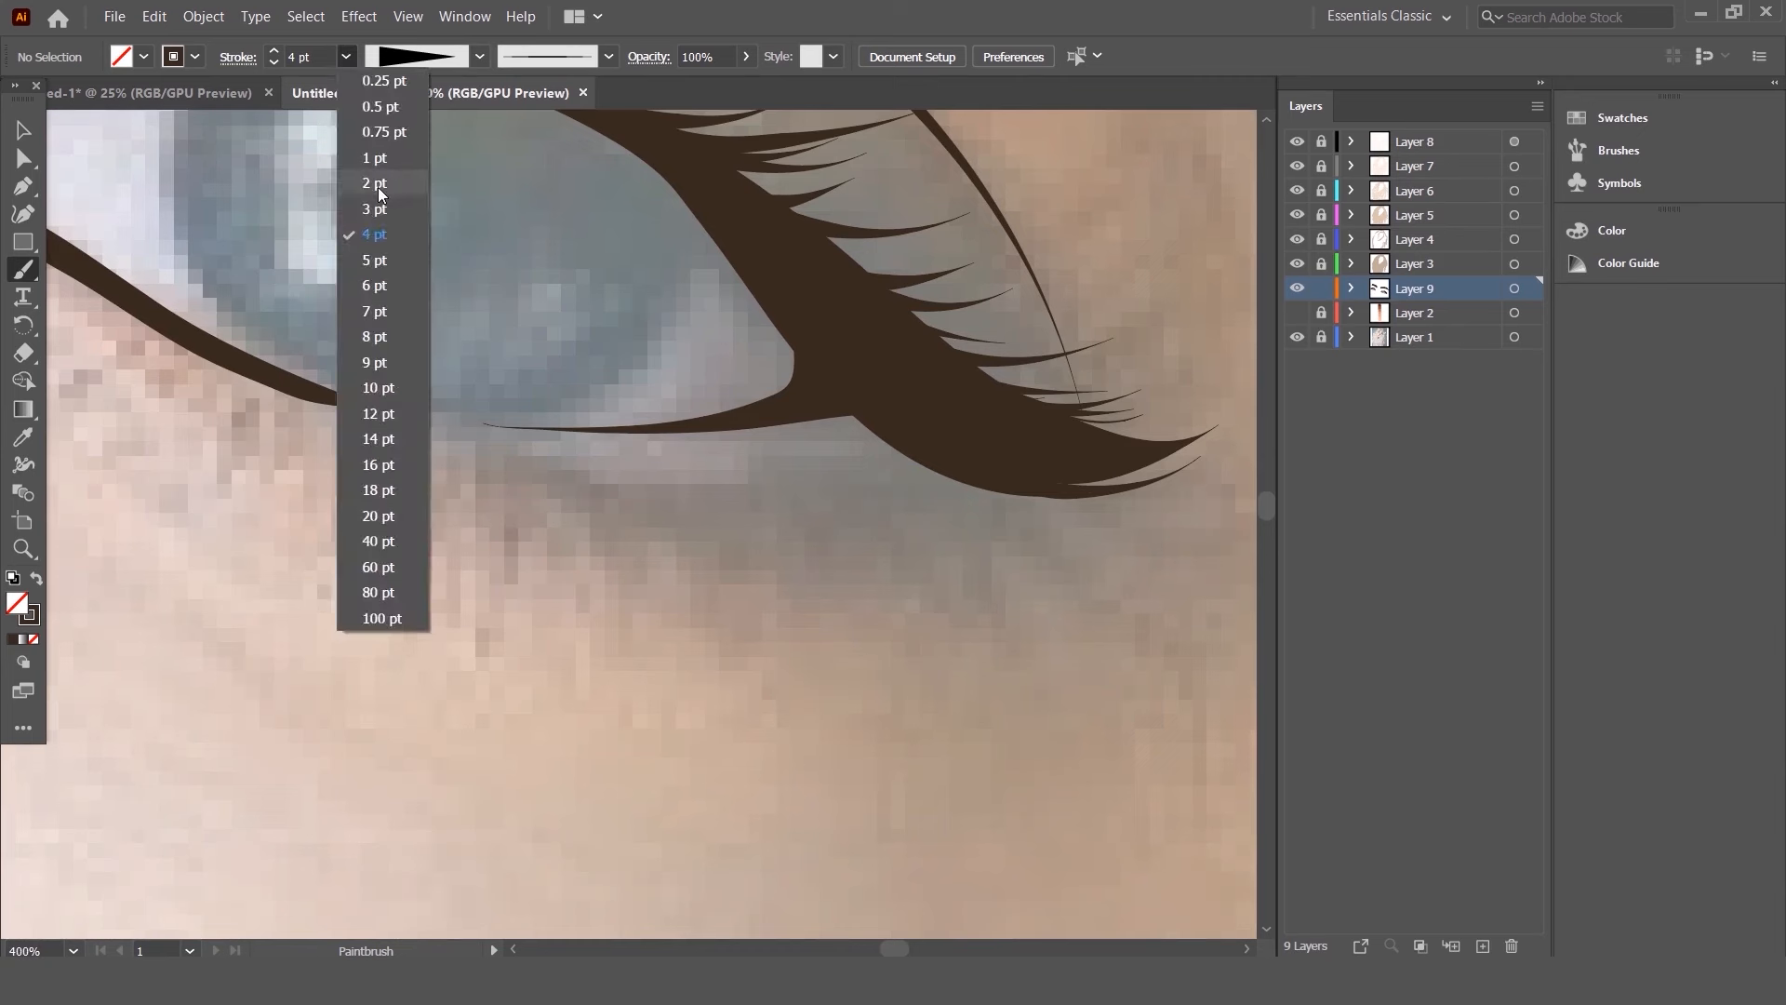
pyautogui.click(376, 185)
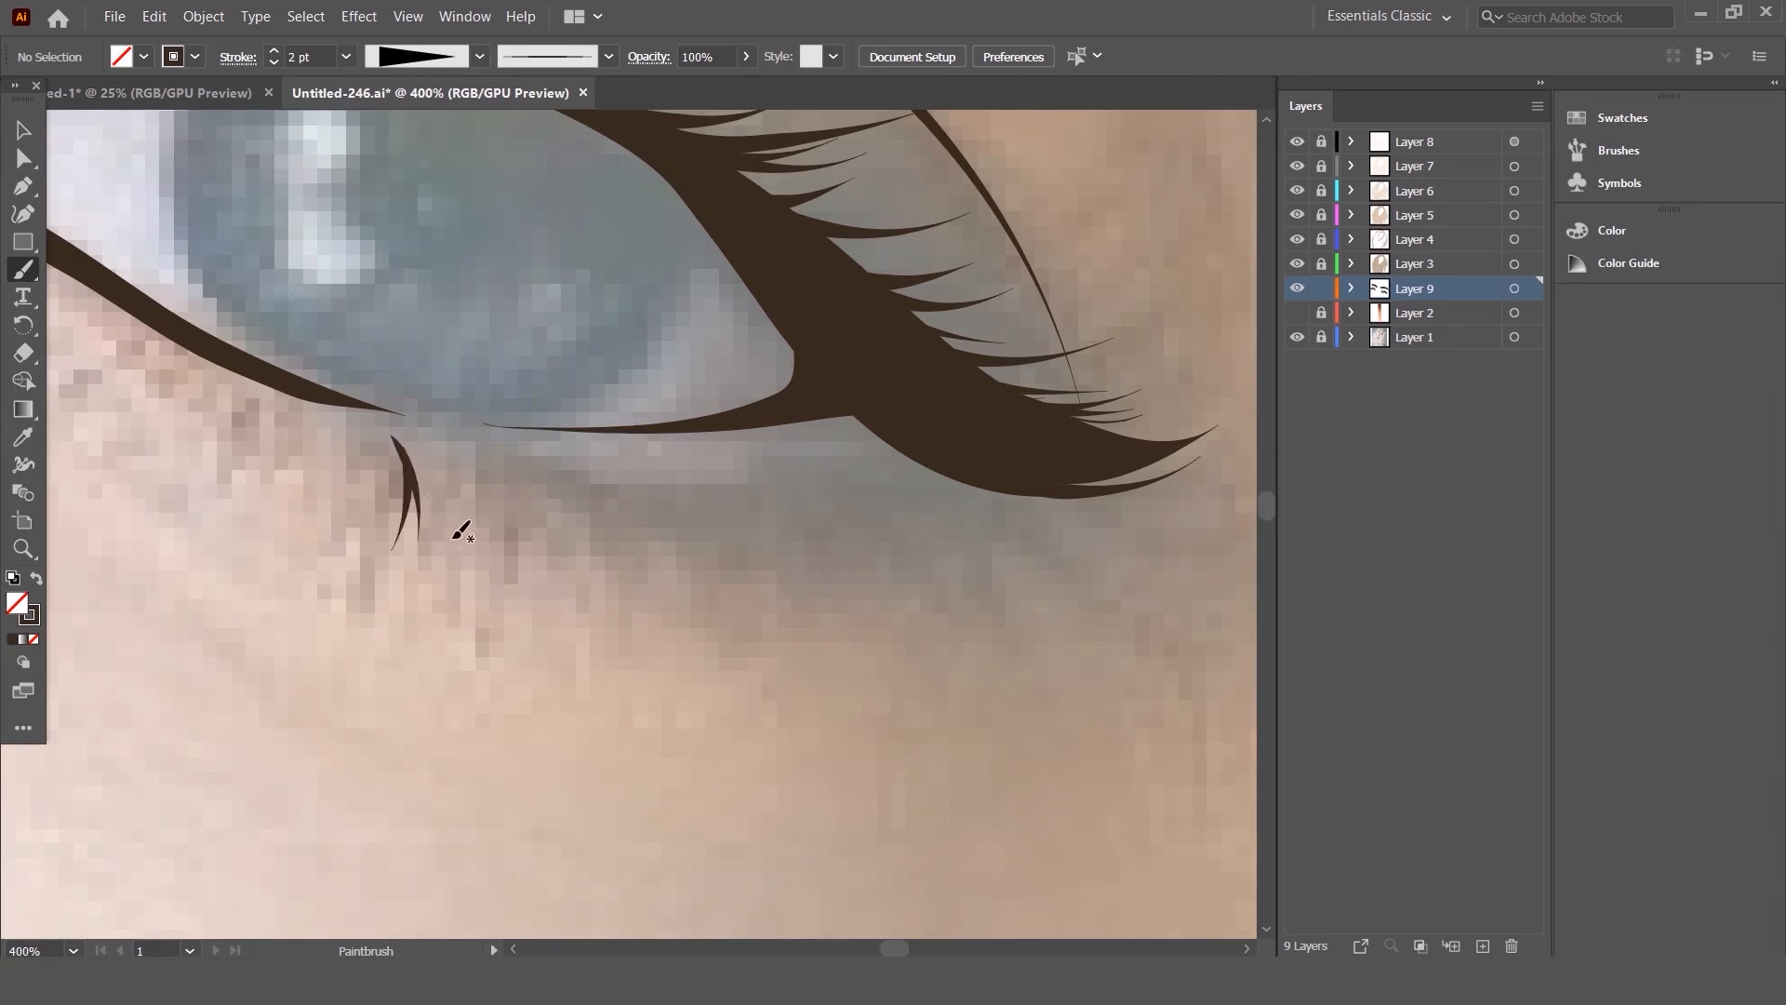
pyautogui.moveTo(461, 443)
pyautogui.mouseDown()
pyautogui.moveTo(542, 532)
pyautogui.moveTo(641, 577)
pyautogui.mouseUp()
pyautogui.moveTo(651, 478); pyautogui.dragTo(772, 568)
pyautogui.moveTo(735, 468); pyautogui.dragTo(831, 581)
pyautogui.moveTo(787, 476); pyautogui.dragTo(862, 558)
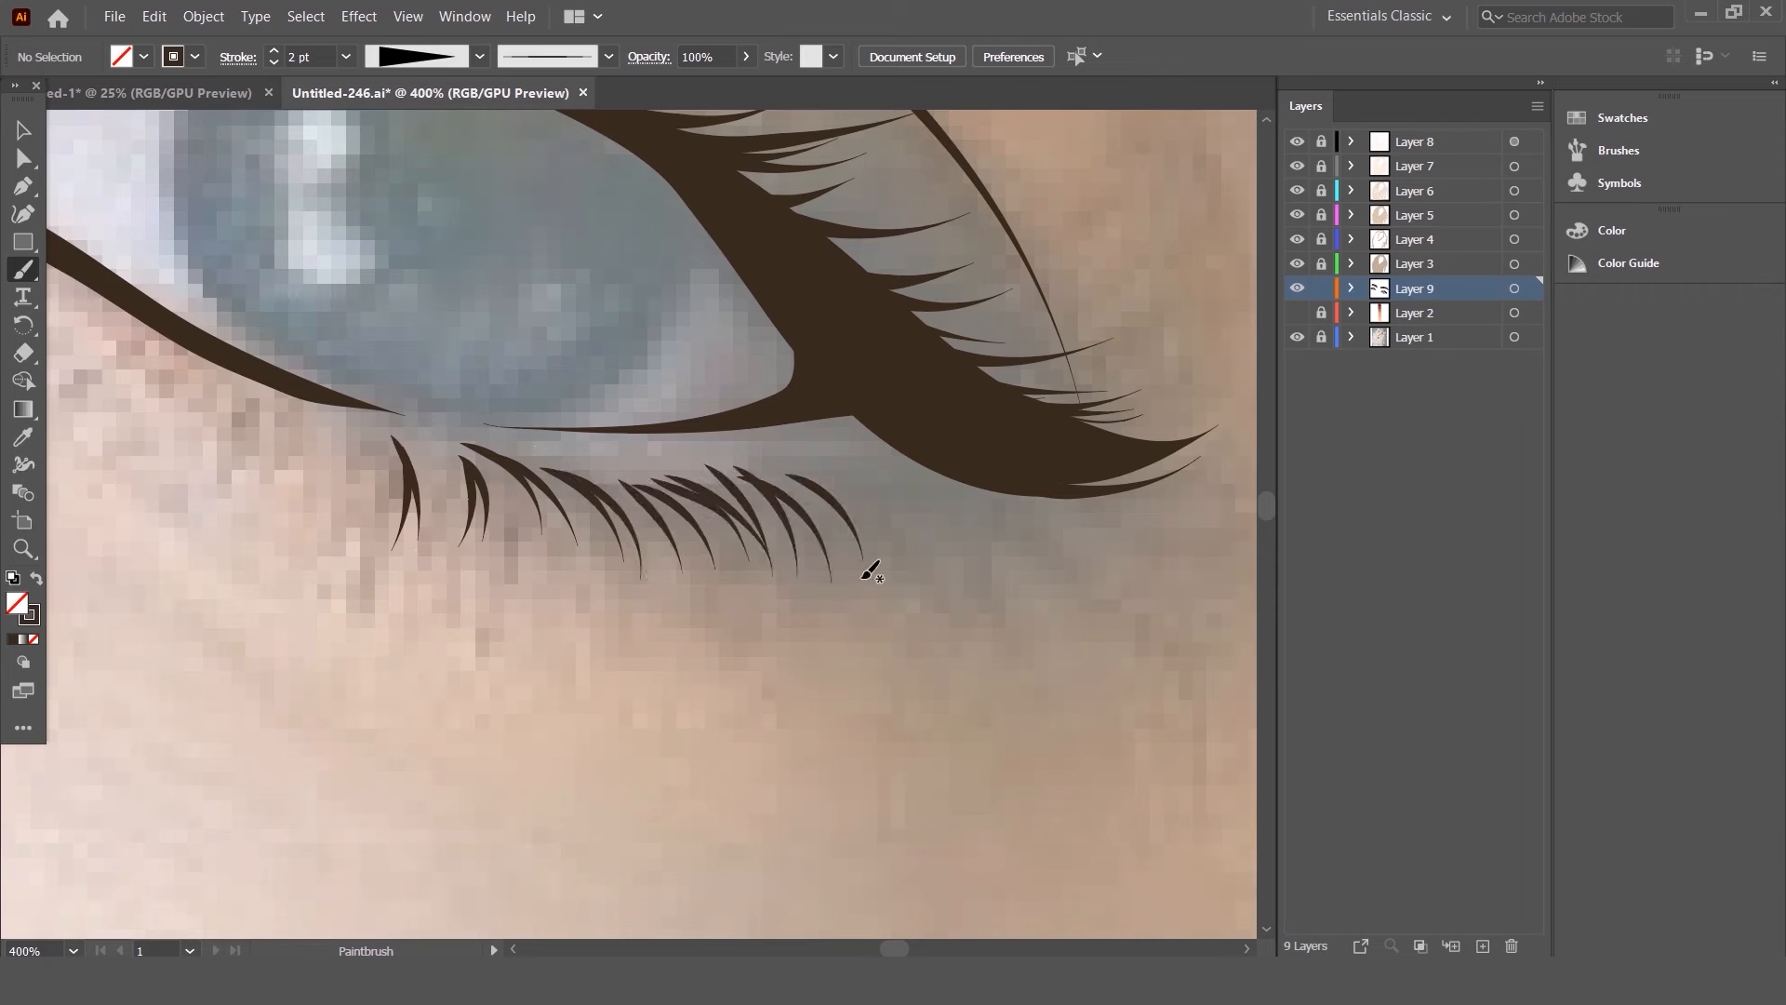
# - Paint a few tapered lower lashes beneath the left eye's liner
pyautogui.scroll(-2, 885, 539)
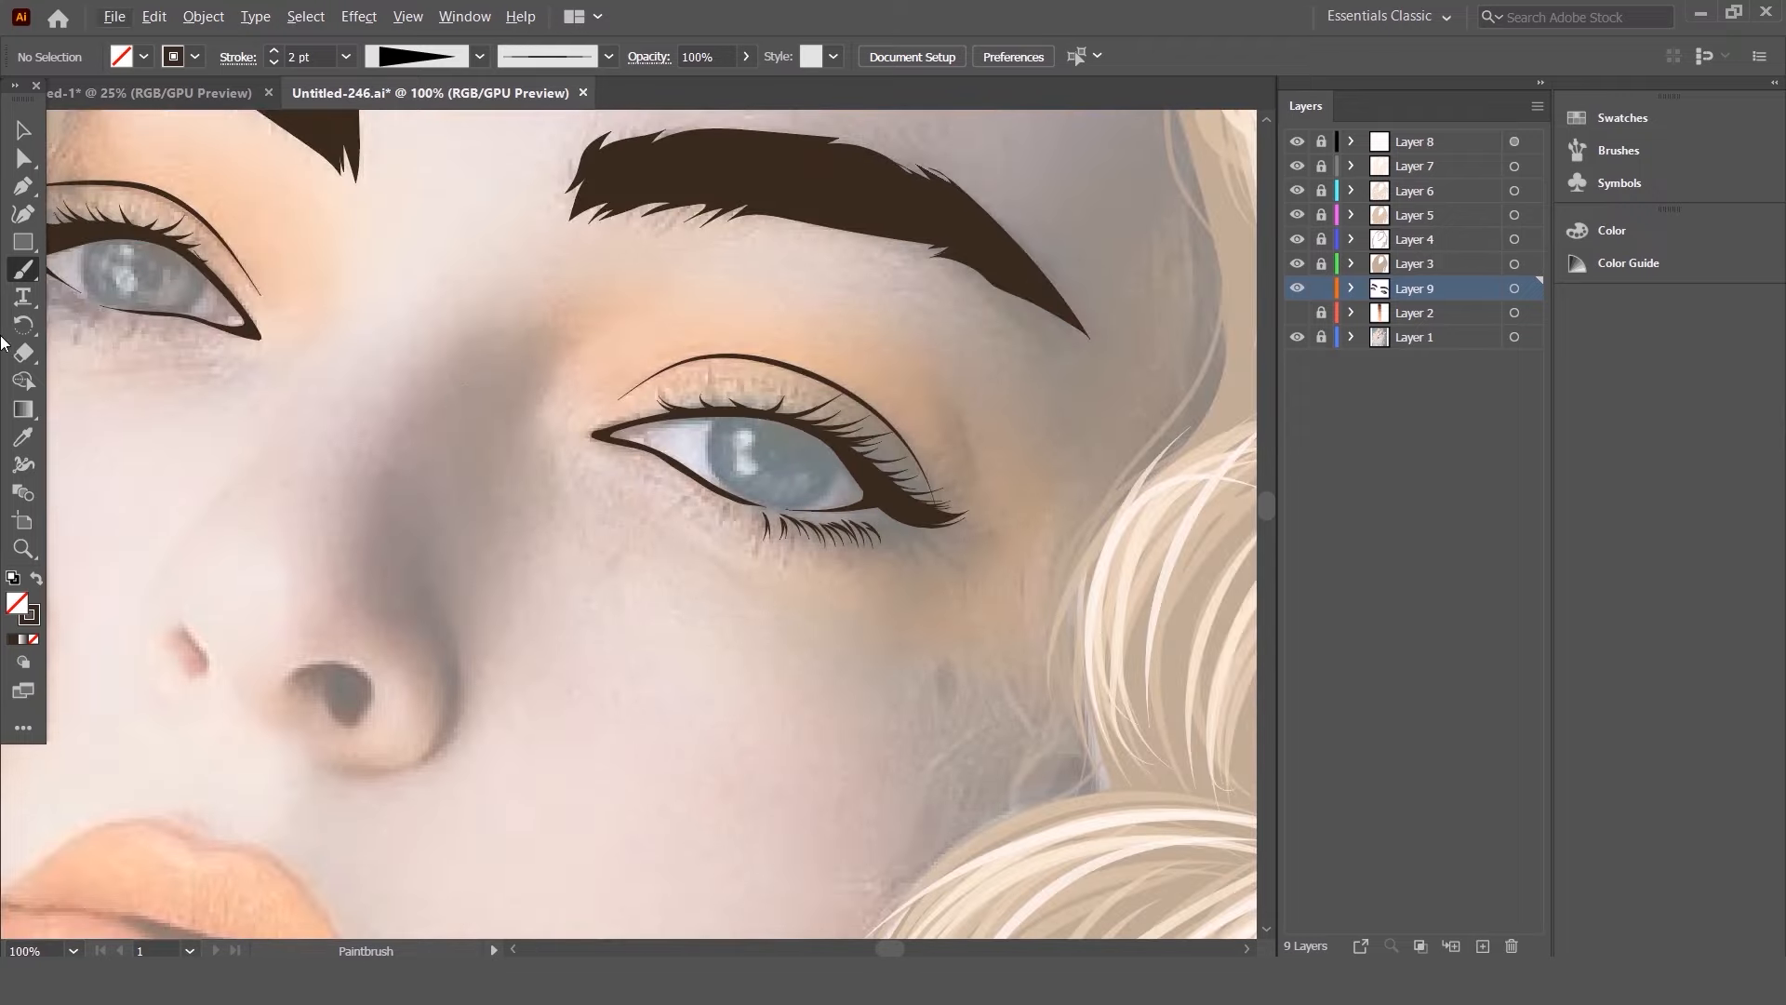
pyautogui.scroll(-3, 359, 183)
pyautogui.scroll(4, 239, 204)
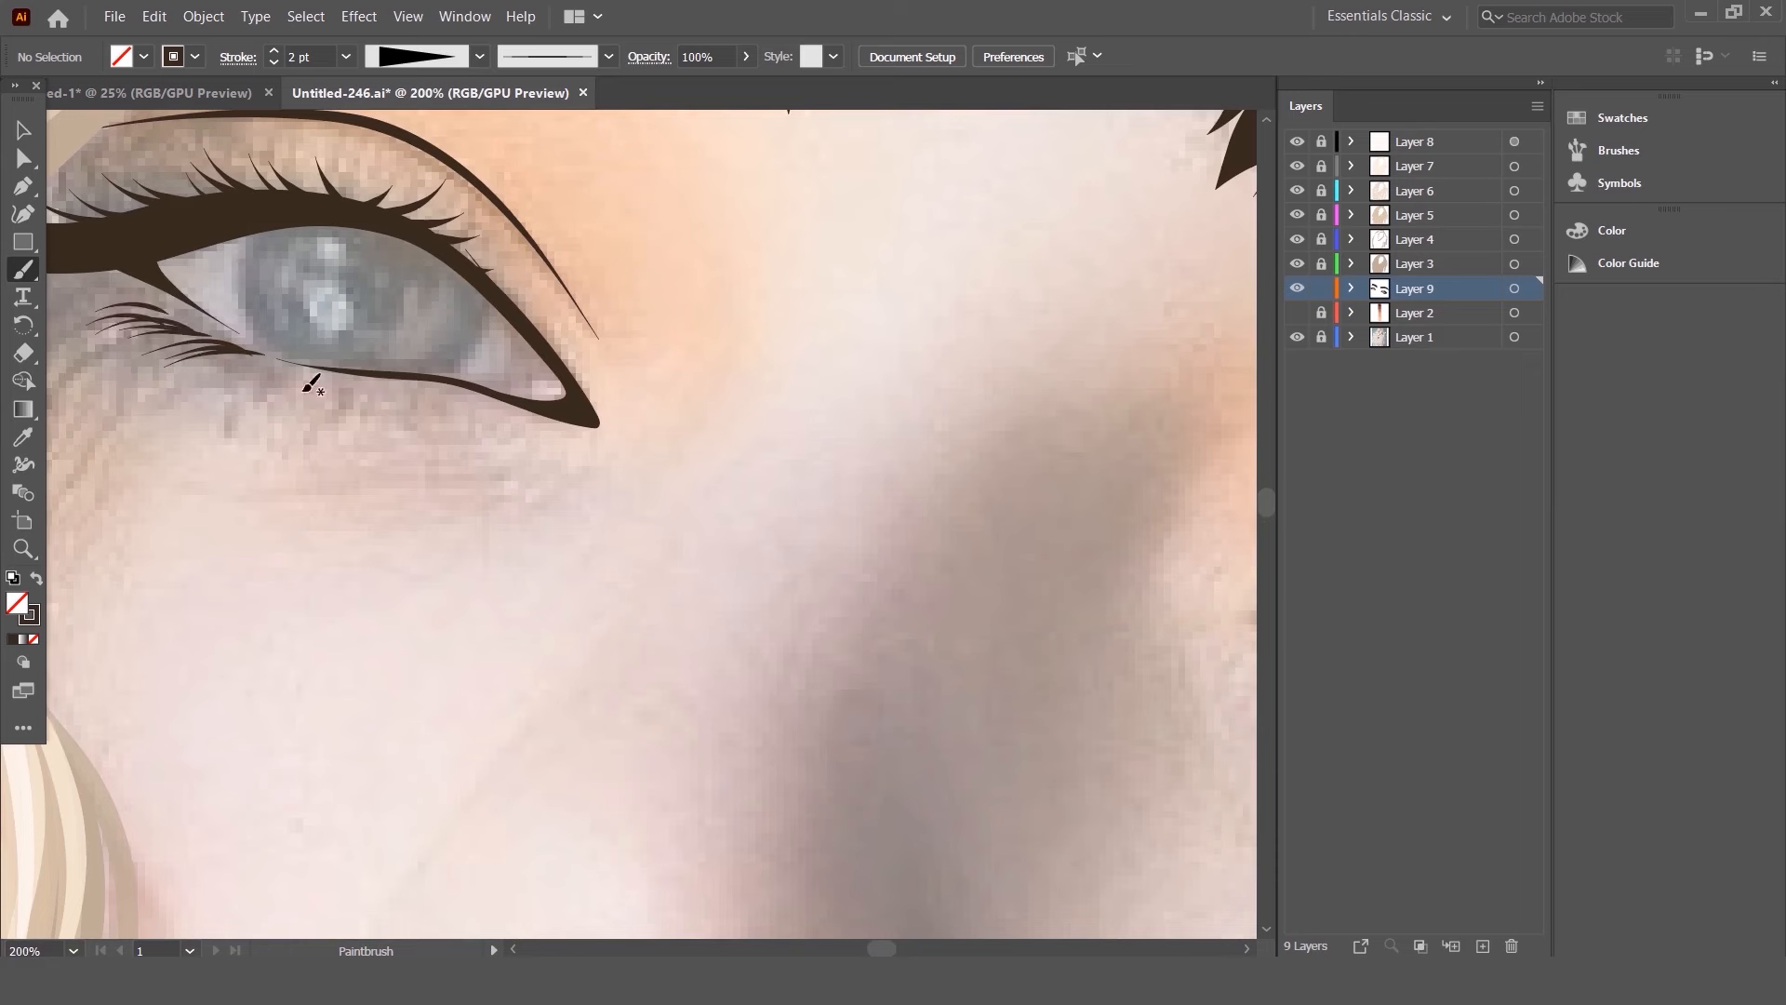
pyautogui.moveTo(229, 394); pyautogui.dragTo(267, 377)
# - Paint a tapered contour stroke along each nostril, undoing the misplaced first stroke
pyautogui.scroll(-4, 1197, 220)
pyautogui.scroll(6, 533, 533)
pyautogui.scroll(-1, 533, 533)
pyautogui.moveTo(391, 362); pyautogui.dragTo(431, 527)
pyautogui.hotkey('ctrl', 'z')
pyautogui.scroll(3, 406, 54)
pyautogui.scroll(2, 343, 54)
pyautogui.moveTo(393, 362)
pyautogui.mouseDown()
pyautogui.moveTo(470, 503)
pyautogui.moveTo(451, 537)
pyautogui.mouseUp()
pyautogui.moveTo(704, 547)
pyautogui.mouseDown()
pyautogui.moveTo(792, 512)
pyautogui.moveTo(838, 600)
pyautogui.mouseUp()
# - Draw a closed shape over the right nostril opening with the Pencil tool and fill it dark brown
pyautogui.press('n')
pyautogui.moveTo(820, 504)
pyautogui.mouseDown()
pyautogui.moveTo(884, 659)
pyautogui.moveTo(958, 538)
pyautogui.moveTo(820, 503)
pyautogui.mouseUp()
pyautogui.click(36, 578)
pyautogui.press('v')
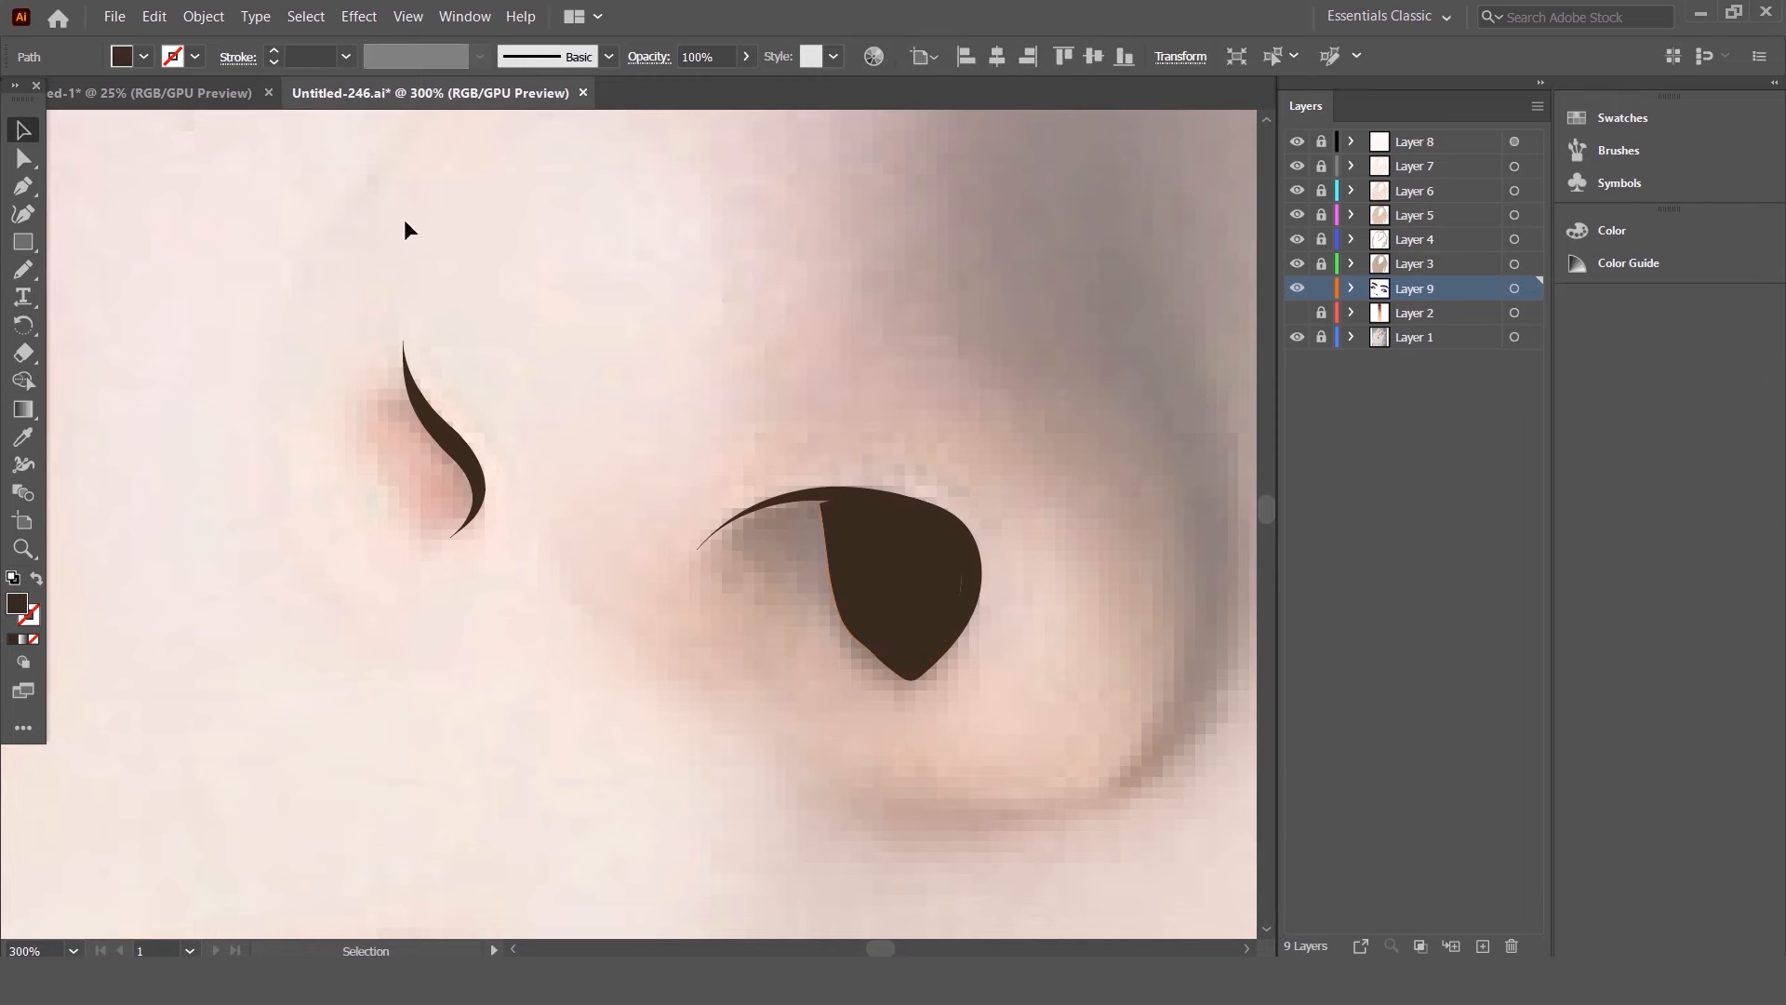
pyautogui.click(406, 233)
# - Paint curved dark brown contour strokes along the outer wings of the nose, undoing the misplaced stroke
pyautogui.scroll(-2, 1009, 574)
pyautogui.scroll(2, 1153, 534)
pyautogui.scroll(-2, 1131, 562)
pyautogui.press('b')
pyautogui.hotkey('shift', 'x')
pyautogui.moveTo(639, 453)
pyautogui.mouseDown()
pyautogui.moveTo(620, 526)
pyautogui.moveTo(651, 600)
pyautogui.mouseUp()
pyautogui.moveTo(916, 704)
pyautogui.mouseDown()
pyautogui.moveTo(1053, 517)
pyautogui.moveTo(1096, 635)
pyautogui.moveTo(1061, 519)
pyautogui.mouseUp()
pyautogui.hotkey('ctrl', 'z')
# - Draw a closed shape along the parting between the lips and fill it dark brown
pyautogui.scroll(-2, 702, 549)
pyautogui.scroll(-2, 869, 410)
pyautogui.scroll(2, 707, 670)
pyautogui.moveTo(391, 518)
pyautogui.mouseDown()
pyautogui.moveTo(579, 545)
pyautogui.moveTo(779, 608)
pyautogui.moveTo(945, 726)
pyautogui.moveTo(694, 557)
pyautogui.moveTo(724, 581)
pyautogui.moveTo(605, 542)
pyautogui.moveTo(395, 512)
pyautogui.mouseUp()
pyautogui.click(37, 579)
pyautogui.press('v')
pyautogui.click(642, 316)
pyautogui.scroll(-6, 649, 506)
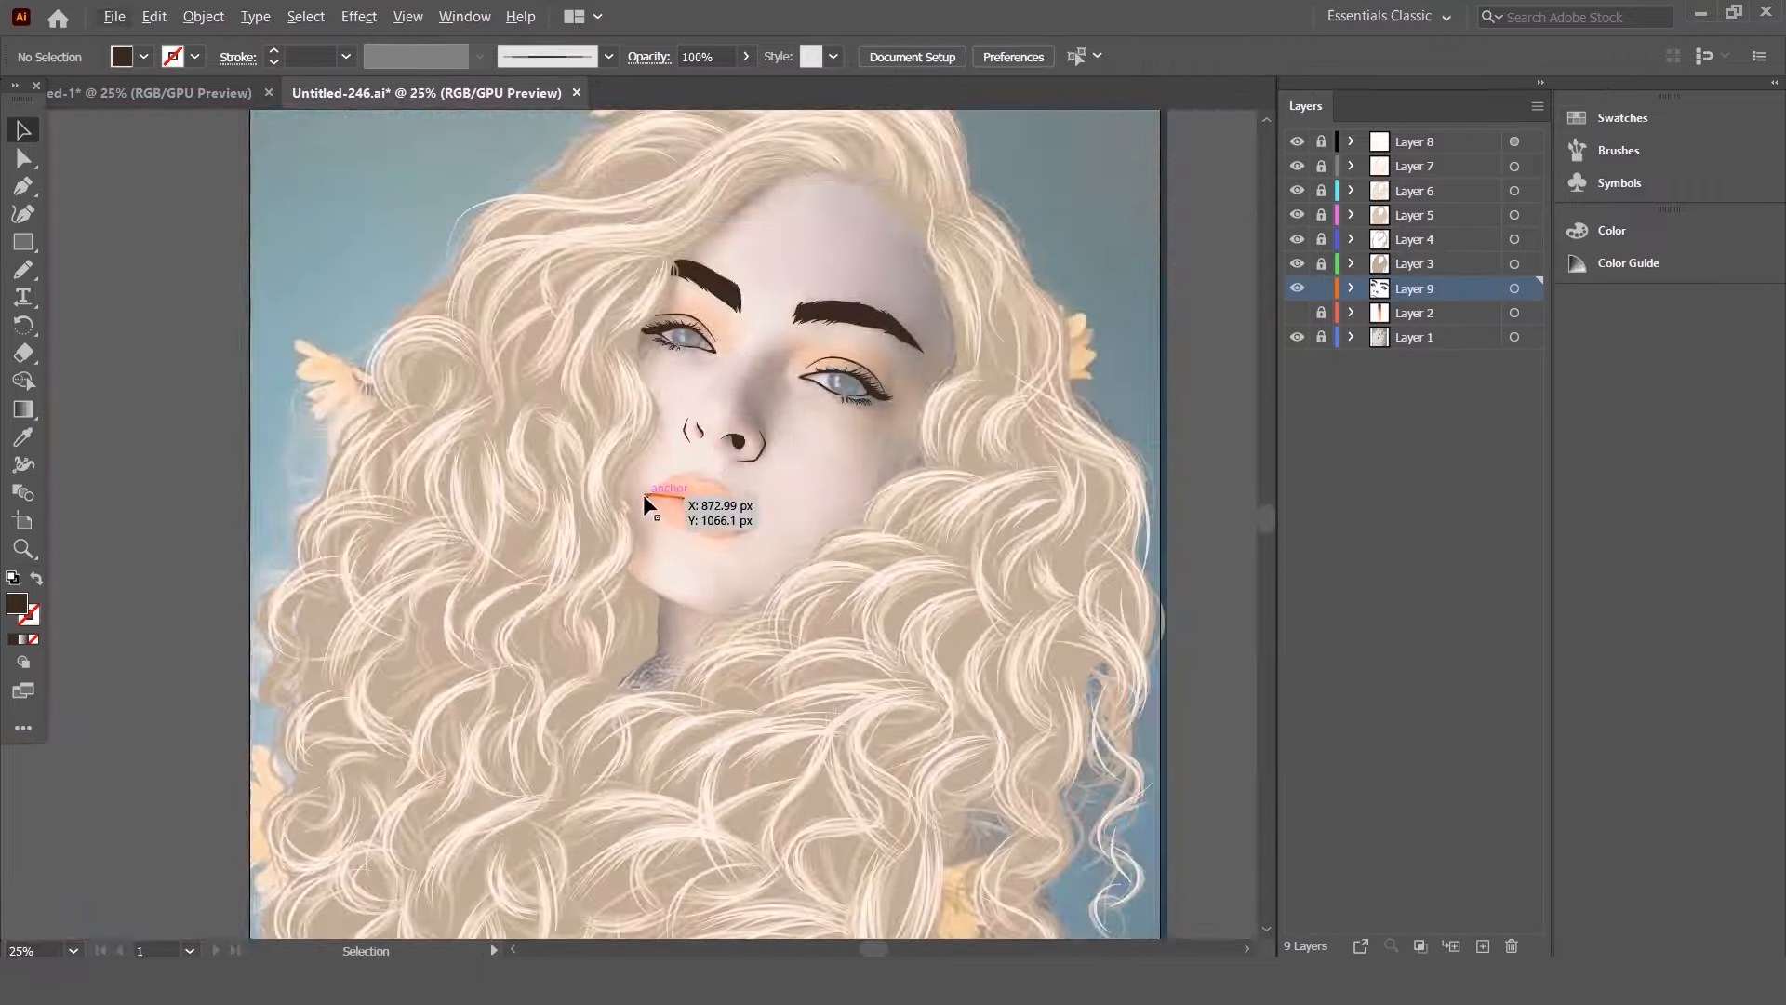
# - Paint a 4 pt tapered jawline beneath the chin from the left hair edge to the right curls, undoing the first attempt
pyautogui.scroll(3, 650, 497)
pyautogui.scroll(-2, 744, 465)
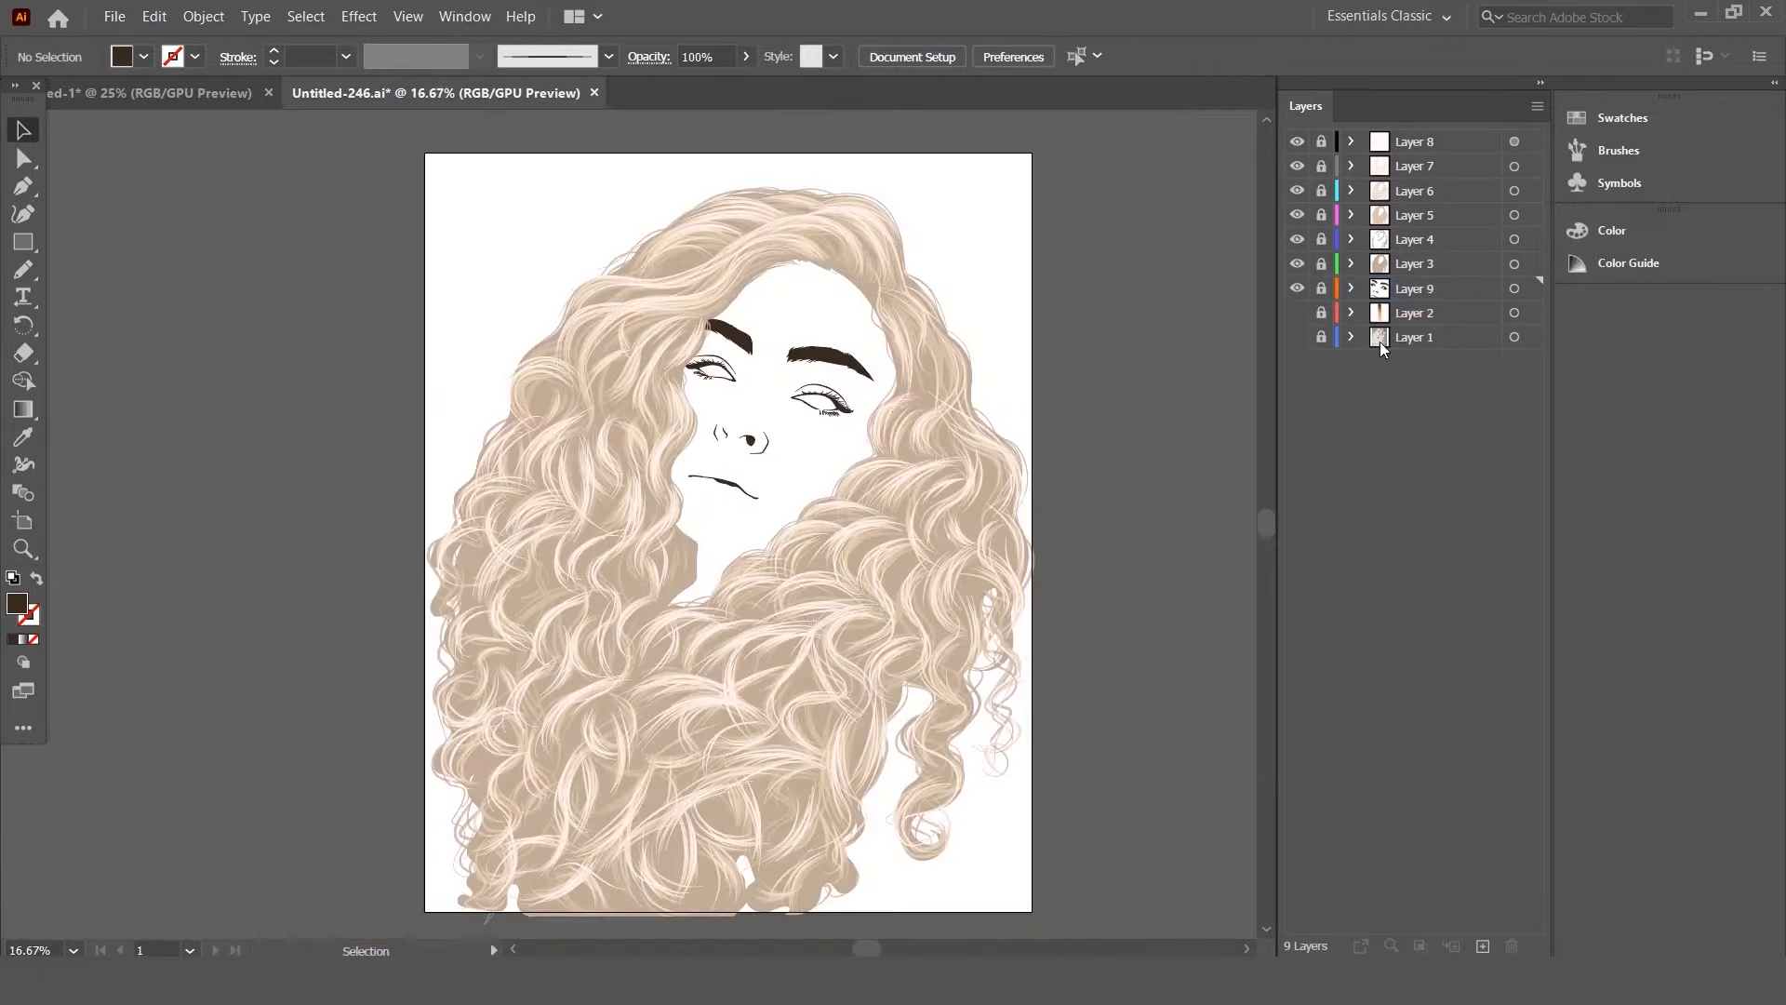
pyautogui.scroll(4, 744, 464)
pyautogui.scroll(-2, 744, 462)
pyautogui.press('b')
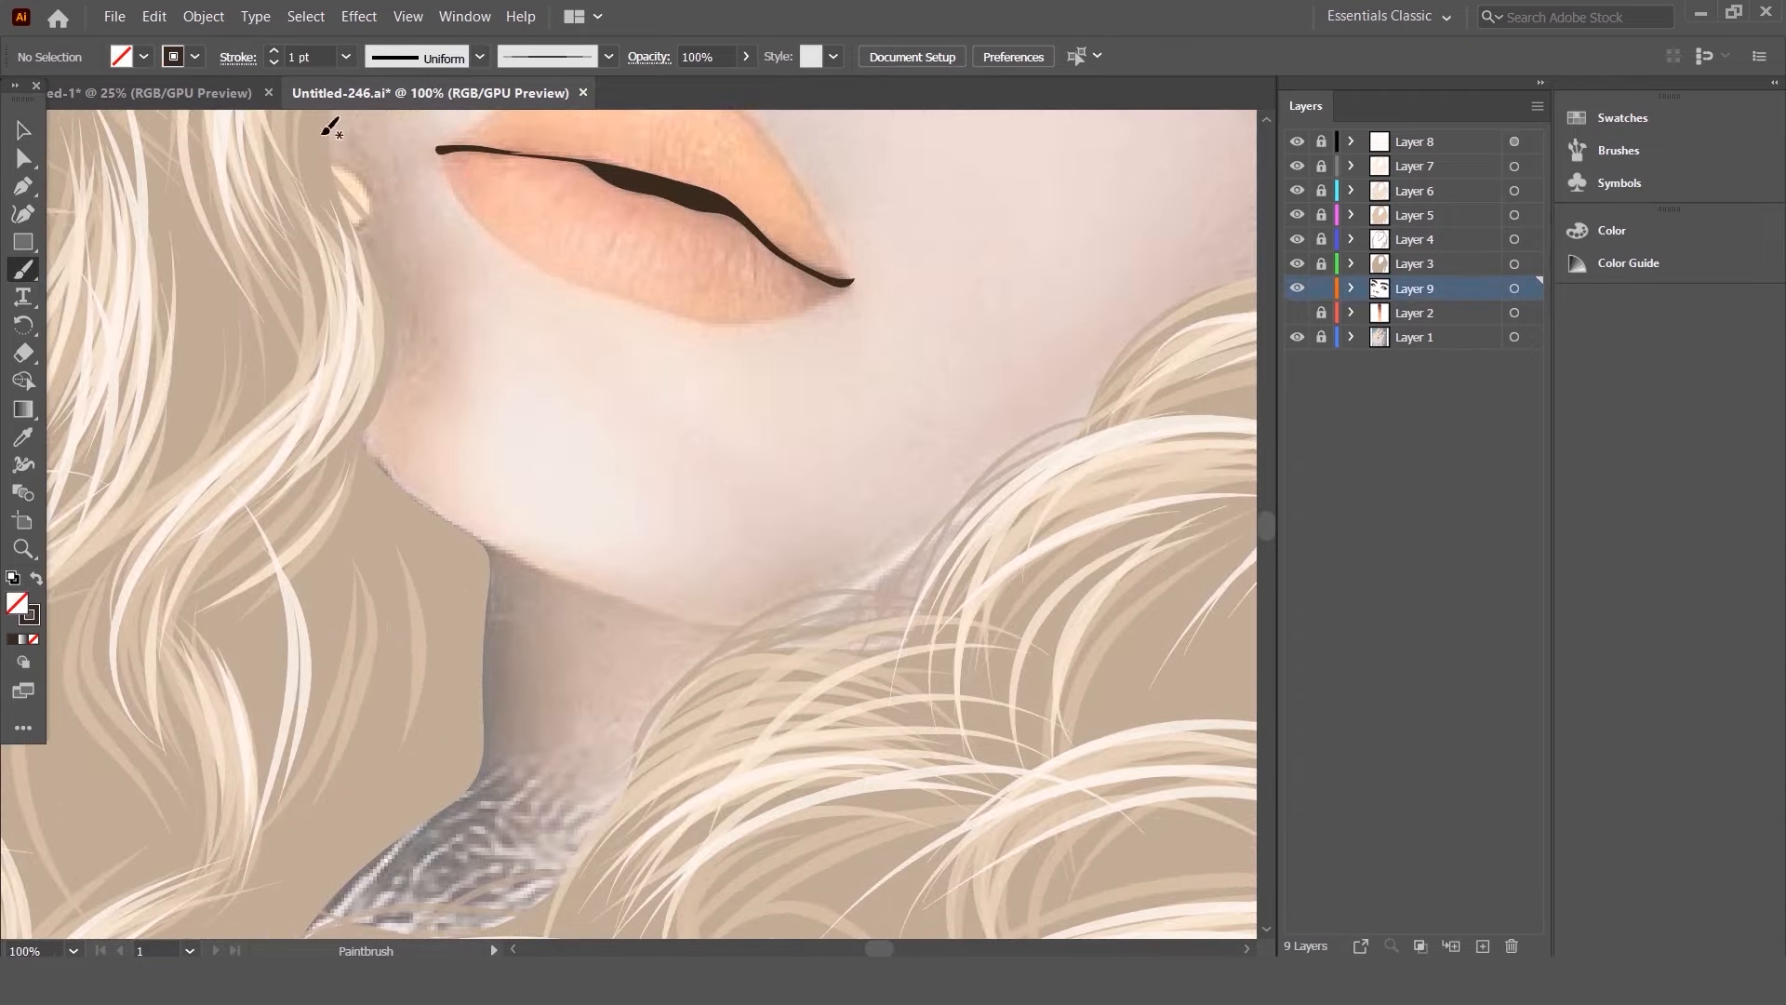
pyautogui.moveTo(488, 557); pyautogui.dragTo(789, 640)
pyautogui.hotkey('ctrl', 'z')
pyautogui.moveTo(372, 459)
pyautogui.mouseDown()
pyautogui.moveTo(640, 607)
pyautogui.moveTo(816, 635)
pyautogui.mouseUp()
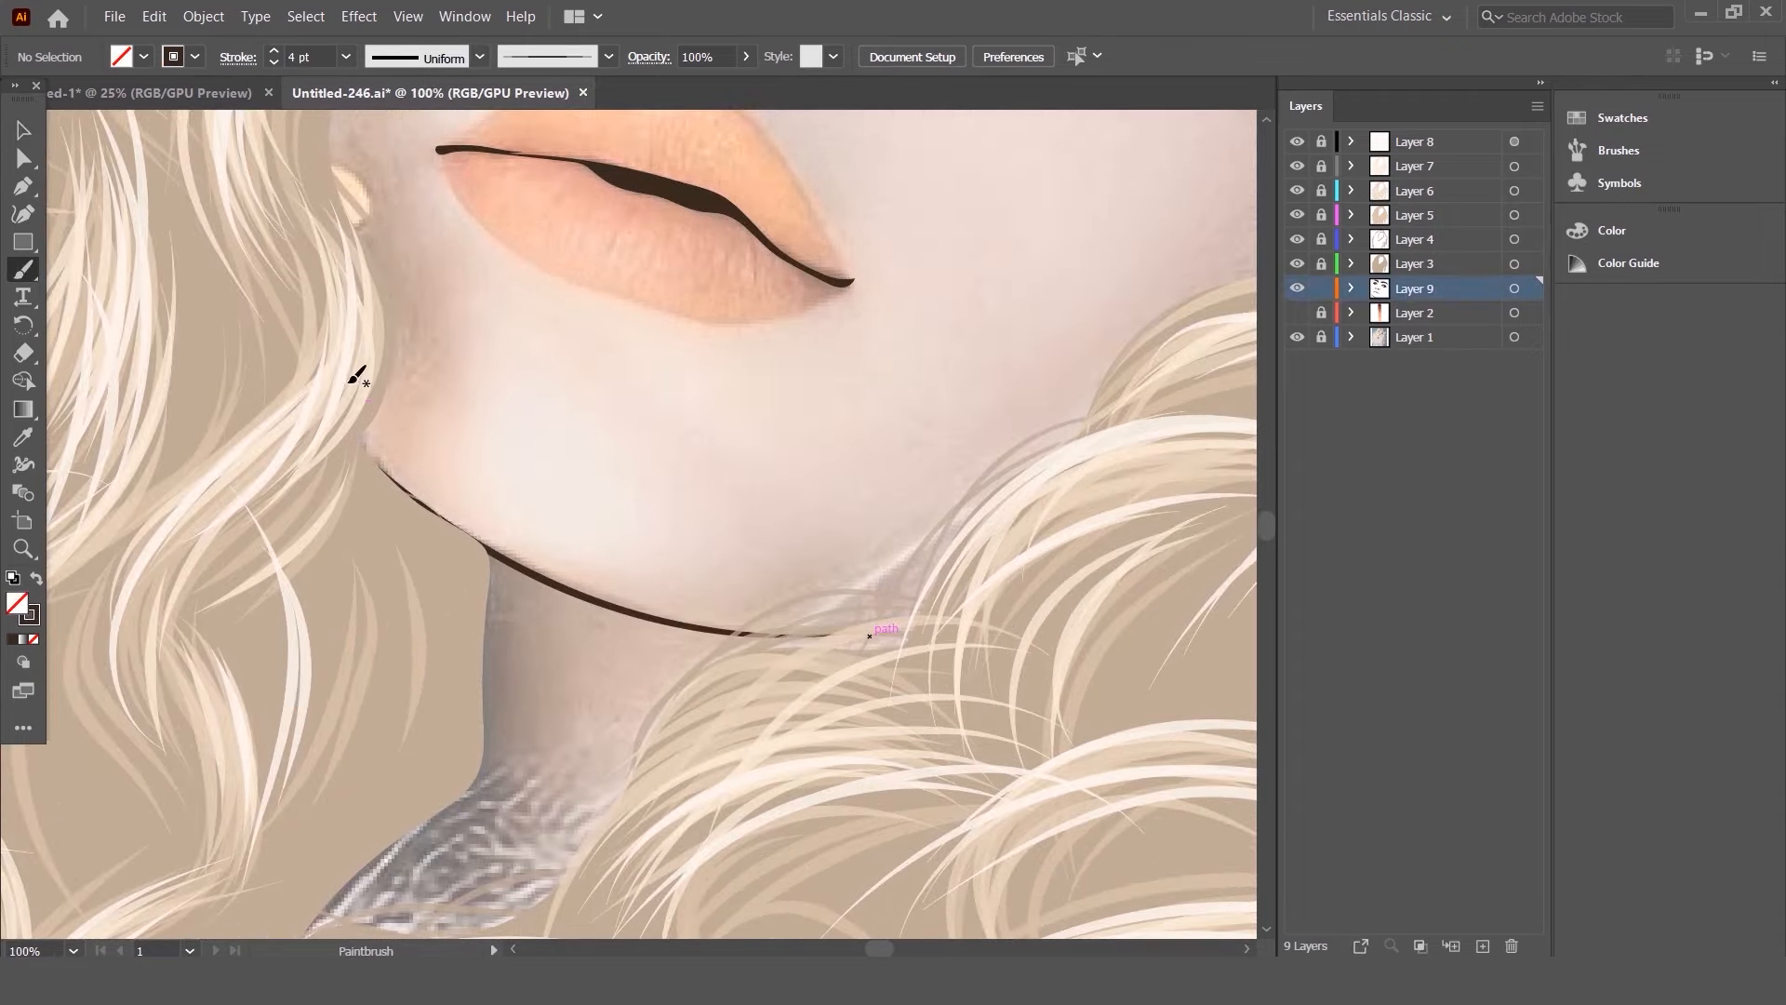
# - Lock Layer 9 and add a new layer above Layer 2
pyautogui.scroll(-5, 394, 409)
pyautogui.scroll(2, 447, 186)
pyautogui.click(1321, 289)
pyautogui.click(1423, 313)
pyautogui.hotkey('ctrl', 'l')
# - Outline the left eye's opening under the liner with the Pencil tool, using a 0.25 pt yellow stroke
pyautogui.scroll(6, 375, 463)
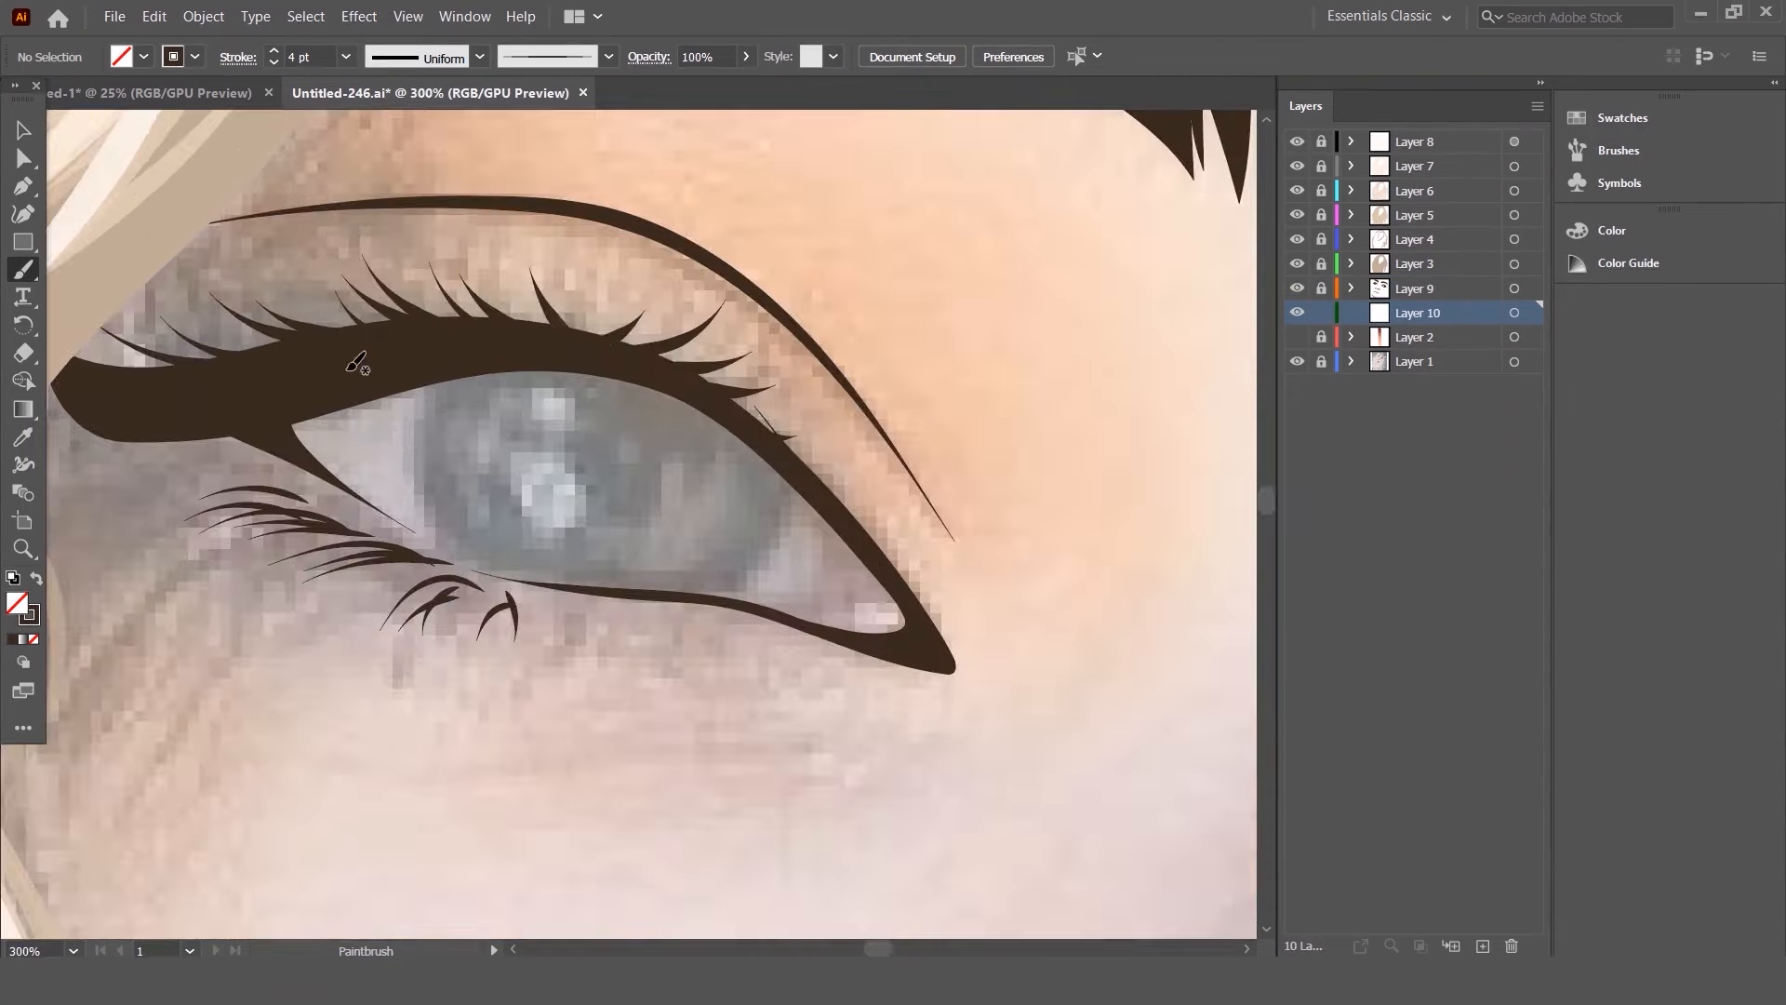
pyautogui.moveTo(326, 475); pyautogui.dragTo(346, 487)
pyautogui.click(173, 57)
pyautogui.click(98, 94)
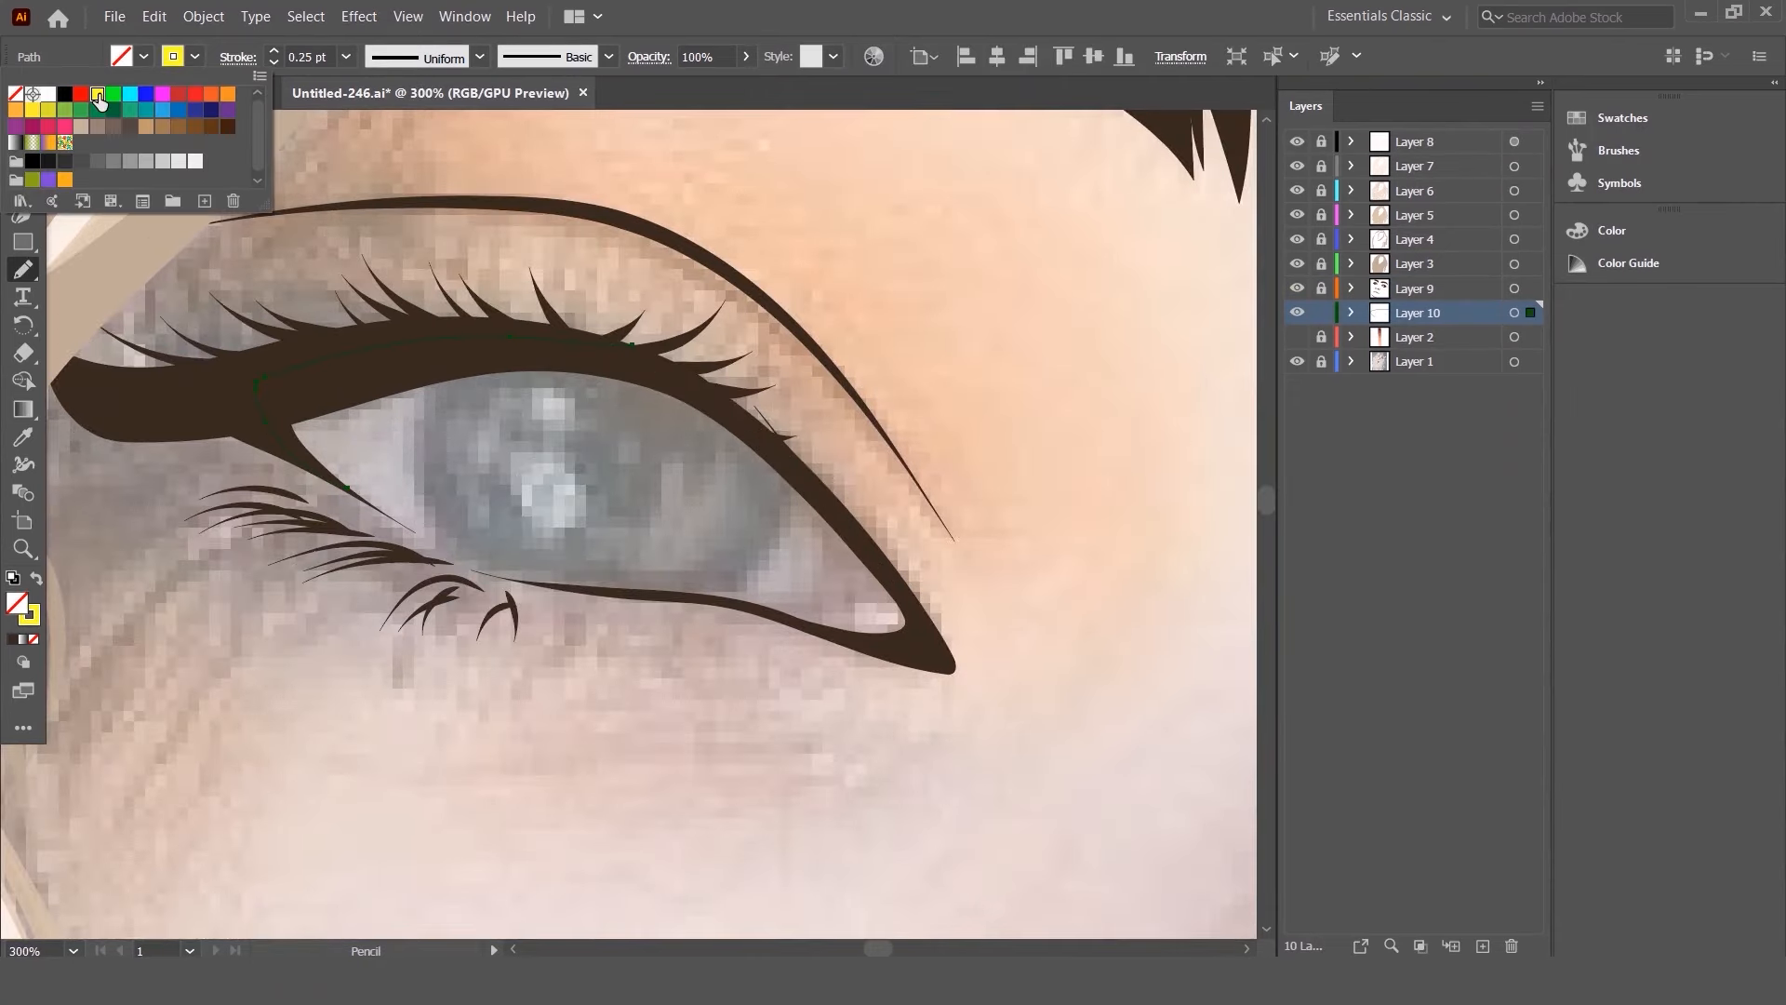
pyautogui.doubleClick(98, 95)
pyautogui.click(968, 675)
pyautogui.click(348, 488)
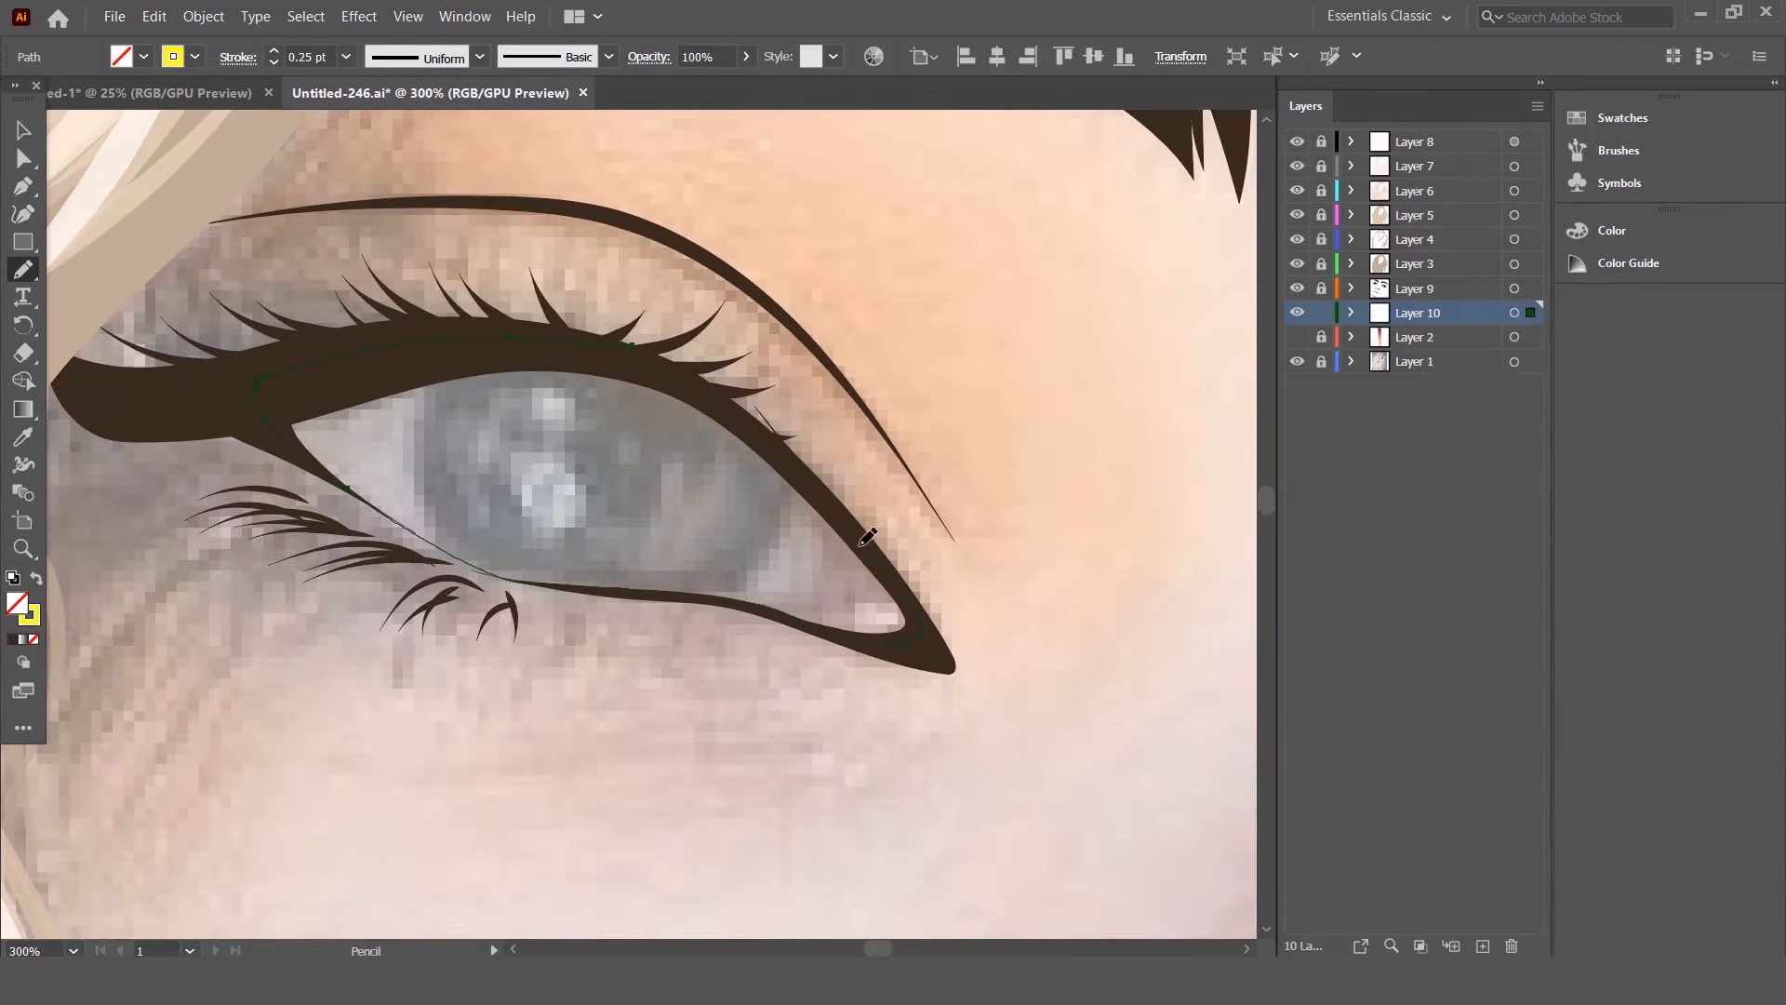
pyautogui.keyDown('ctrl'); pyautogui.click(60, 139); pyautogui.keyUp('ctrl')
# - Draw a circle around the left eye's iris with the Ellipse tool and set its stroke to 0.5 pt
pyautogui.click(24, 242)
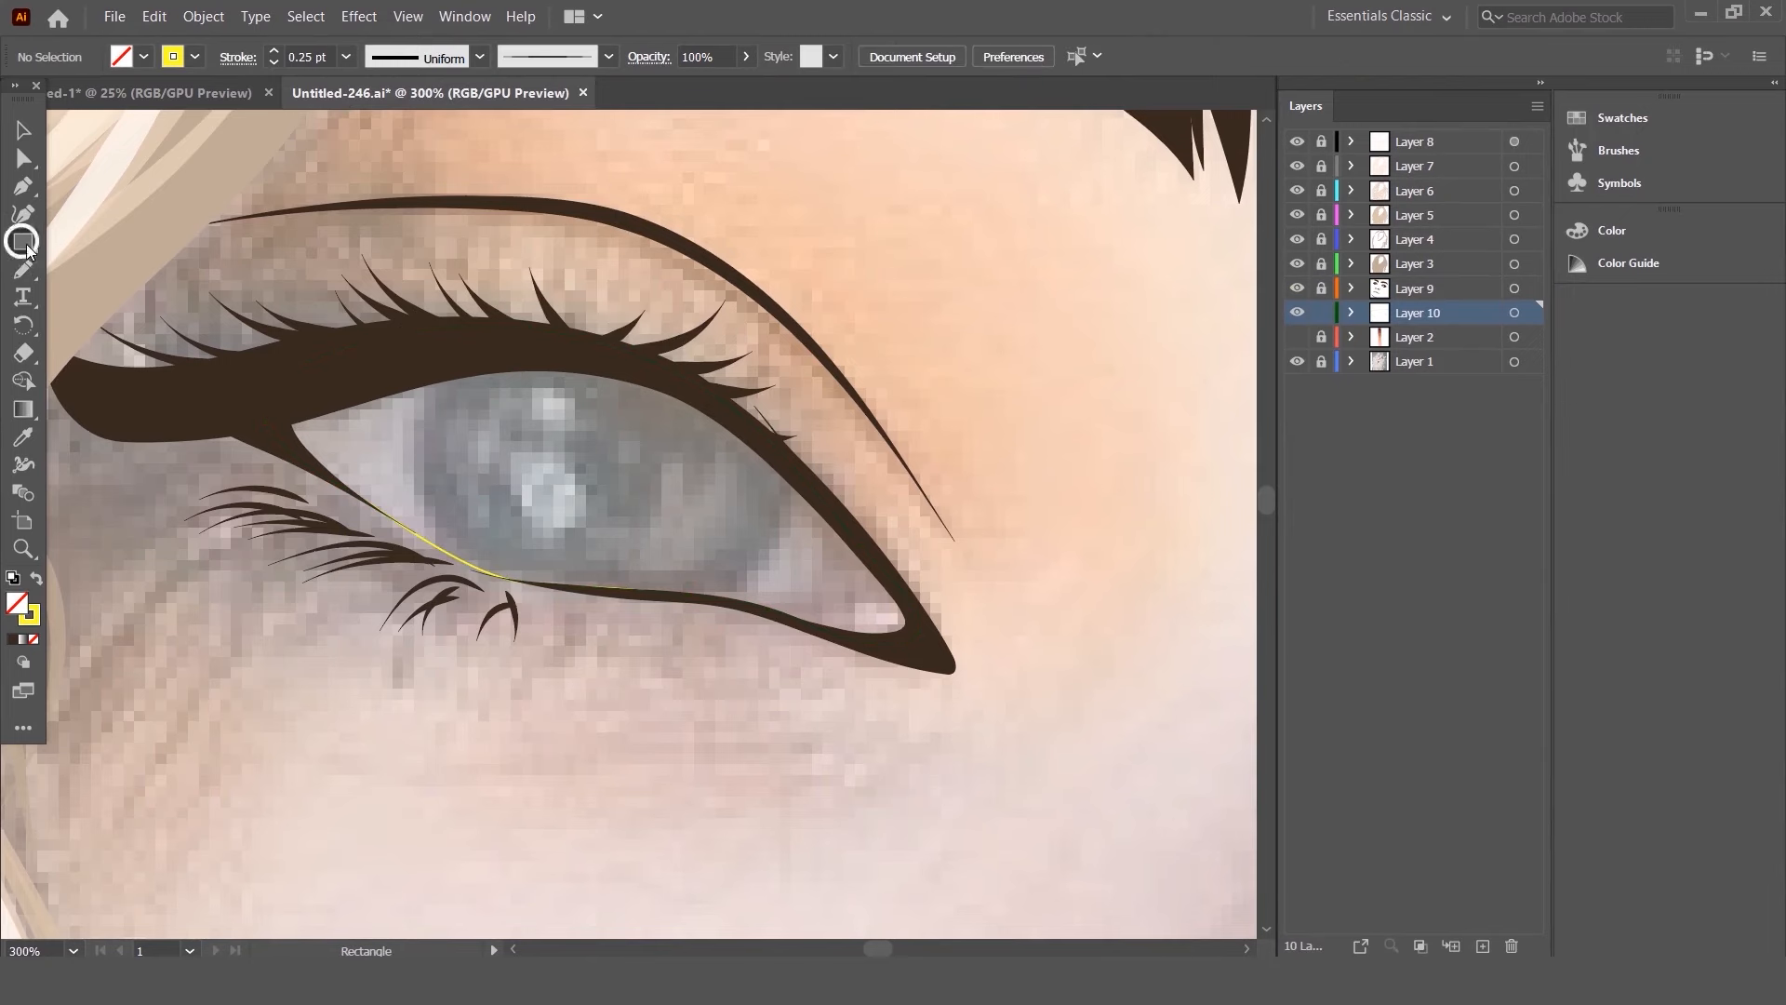
pyautogui.moveTo(15, 249); pyautogui.dragTo(115, 287)
pyautogui.moveTo(363, 254); pyautogui.dragTo(738, 626)
pyautogui.moveTo(551, 442); pyautogui.dragTo(597, 469)
pyautogui.click(348, 58)
pyautogui.click(312, 96)
pyautogui.press('v')
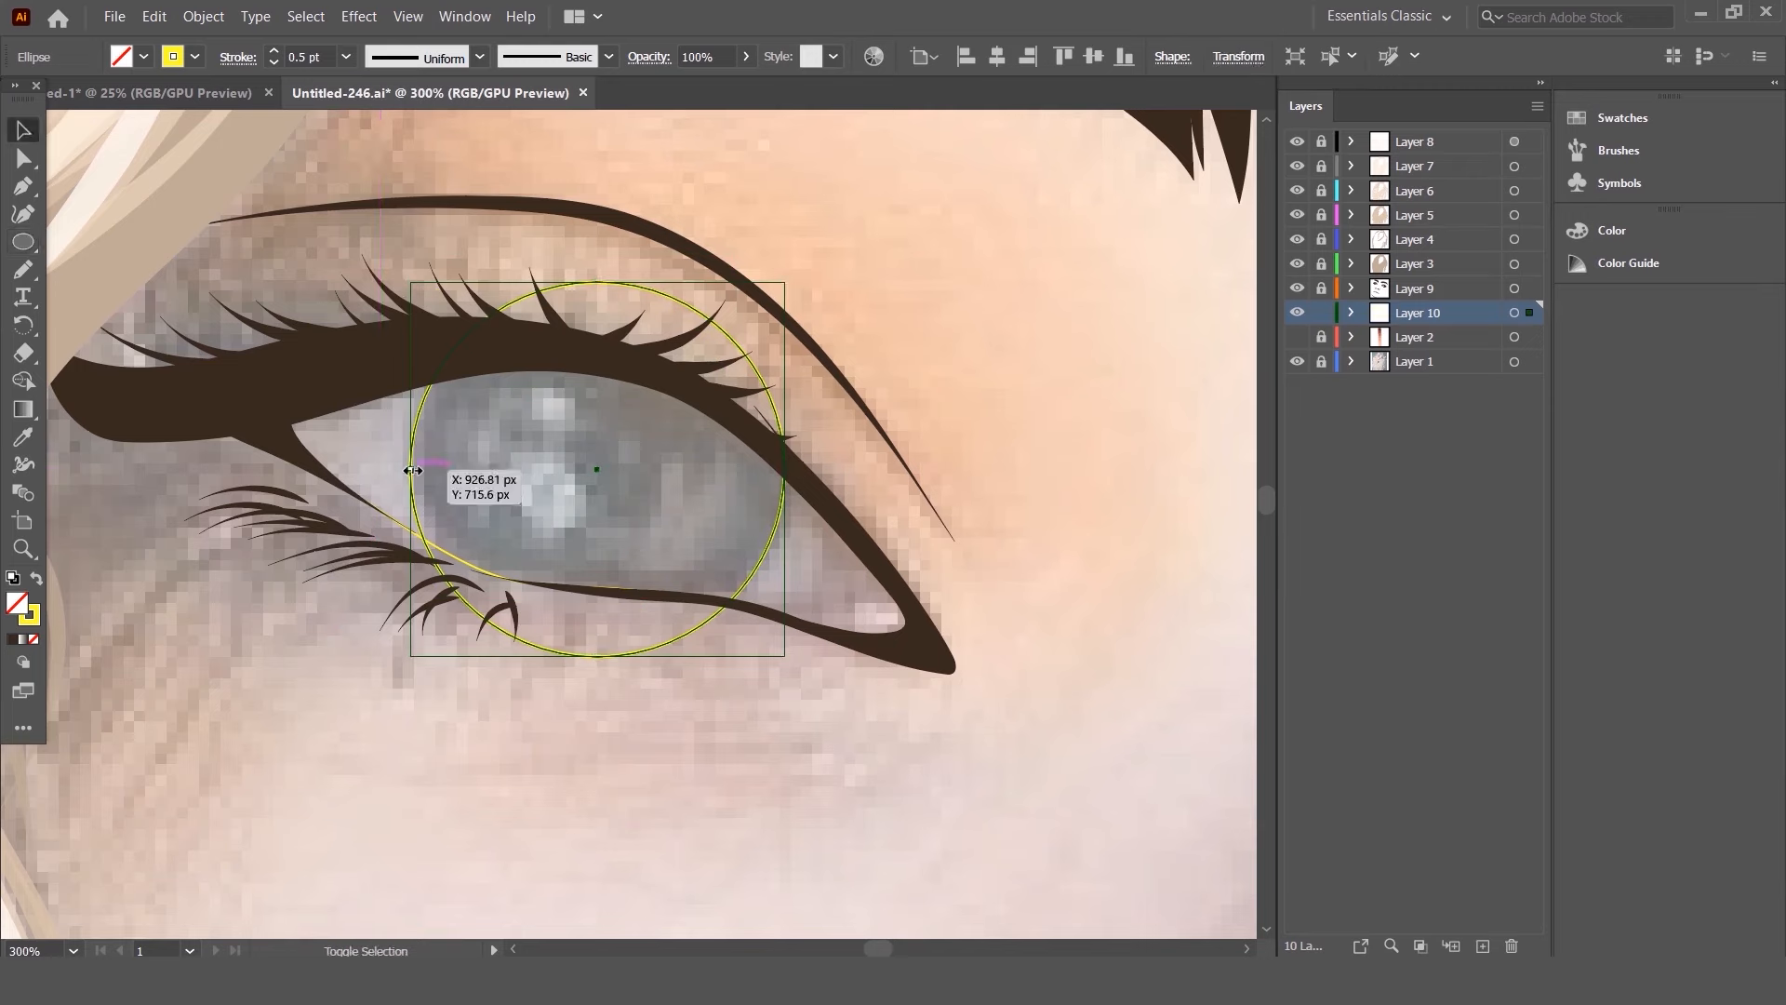
# - Add a smaller circle inside the iris circle, give it a blue stroke and adjust its position
pyautogui.moveTo(640, 633)
pyautogui.mouseDown()
pyautogui.moveTo(672, 689)
pyautogui.moveTo(617, 679)
pyautogui.moveTo(750, 572)
pyautogui.mouseUp()
pyautogui.doubleClick(28, 614)
pyautogui.click(719, 592)
pyautogui.press('Return')
pyautogui.moveTo(606, 636); pyautogui.dragTo(606, 622)
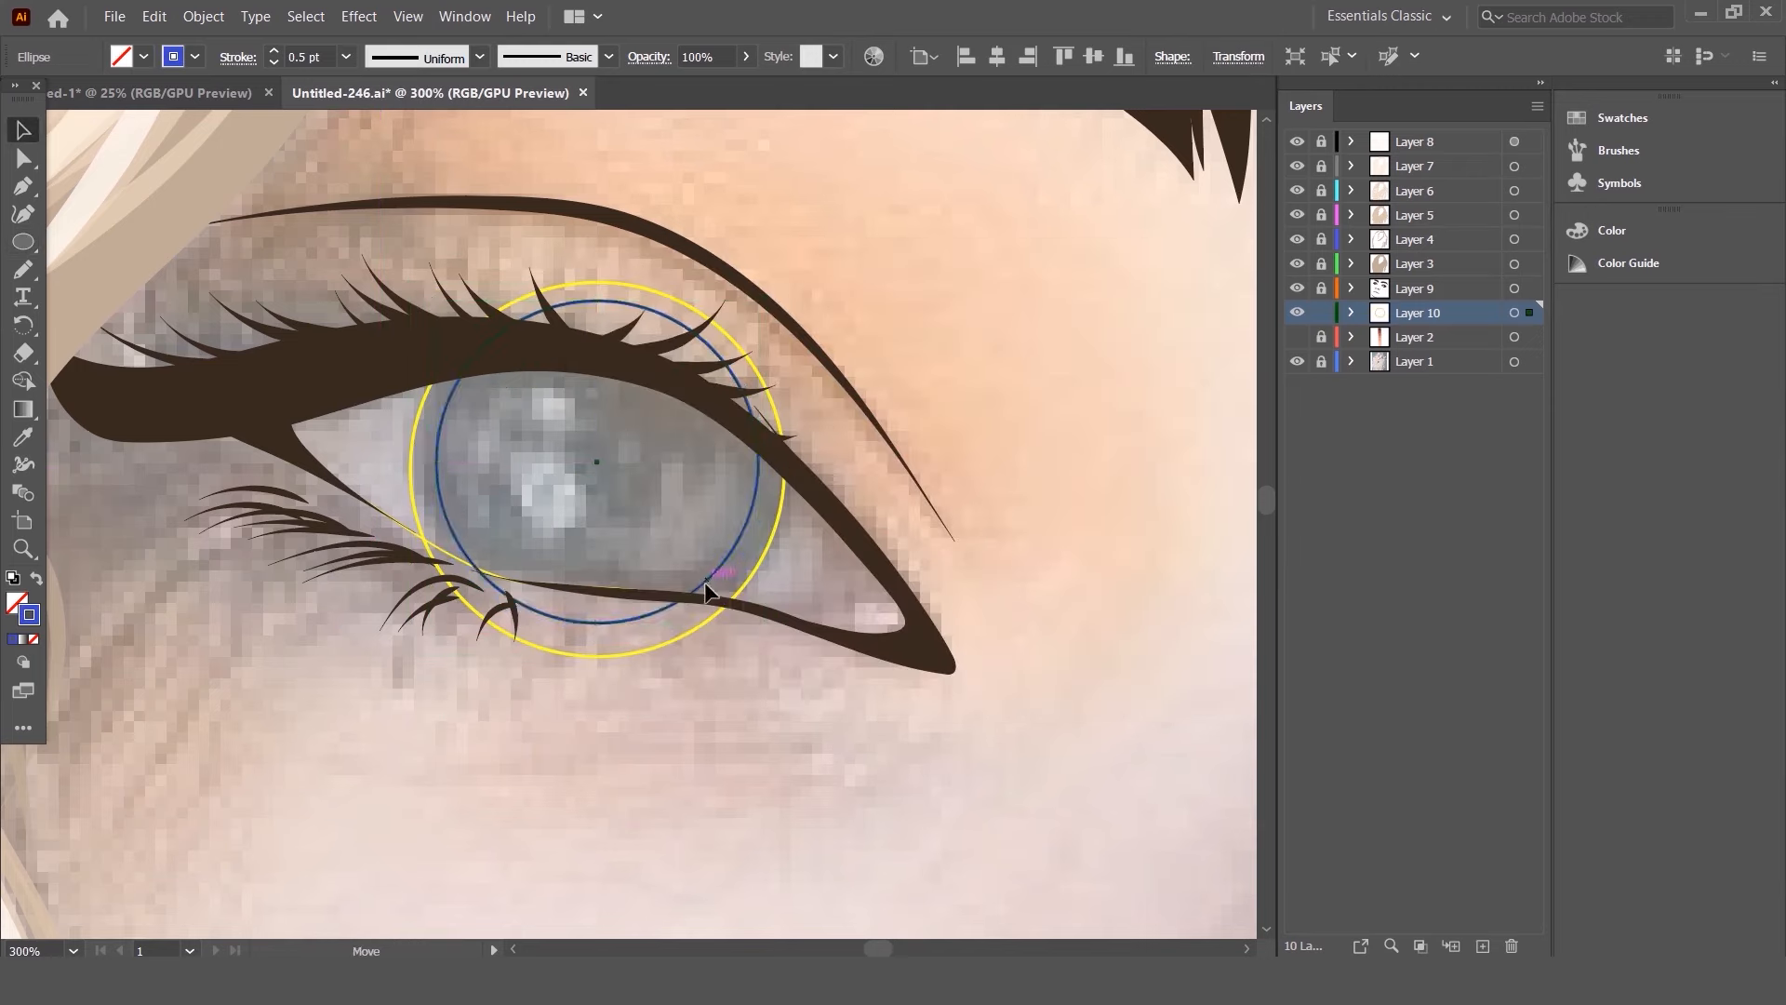
pyautogui.moveTo(706, 586); pyautogui.dragTo(706, 592)
# - Add a small yellow-stroked circle for the pupil in the upper middle of the iris
pyautogui.click(558, 472)
pyautogui.scroll(2, 558, 472)
pyautogui.scroll(-1, 538, 540)
pyautogui.moveTo(606, 745)
pyautogui.mouseDown()
pyautogui.moveTo(605, 785)
pyautogui.moveTo(613, 462)
pyautogui.moveTo(661, 561)
pyautogui.mouseUp()
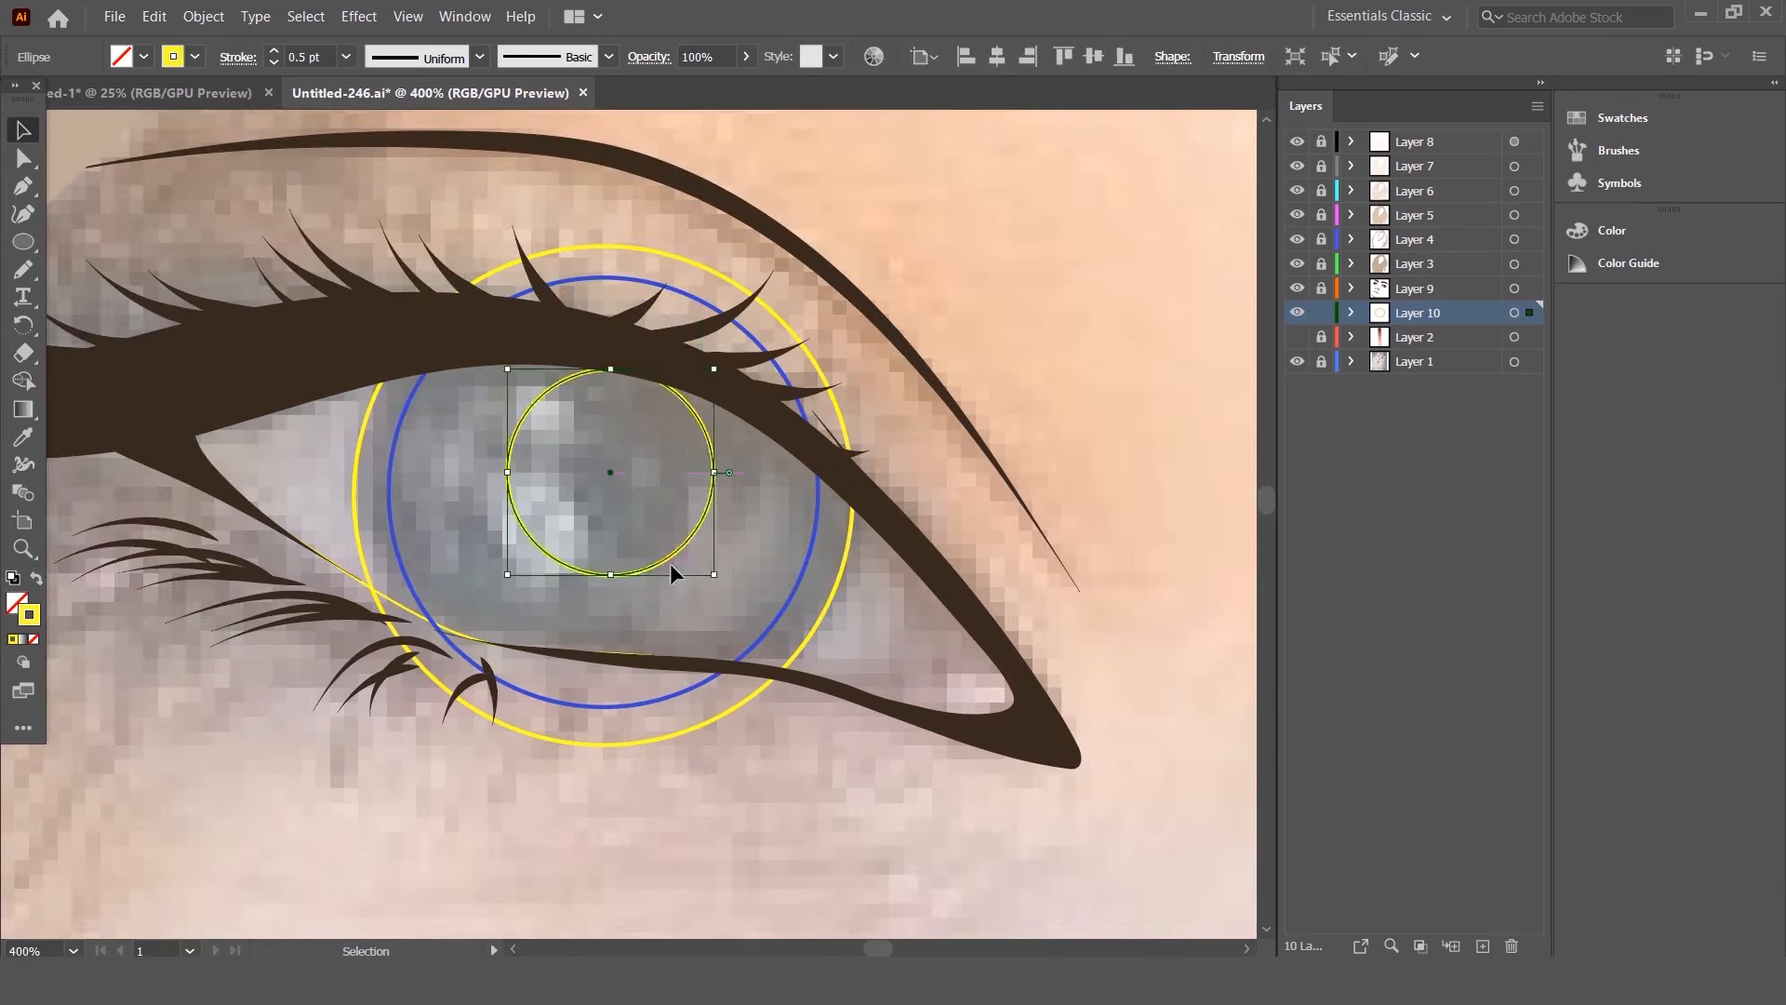
pyautogui.click(779, 550)
# - Draw two small round highlight outlines on the pupil's left side with the Pencil tool, redoing the misplaced one
pyautogui.scroll(1, 779, 550)
pyautogui.scroll(1, 779, 550)
pyautogui.press('n')
pyautogui.moveTo(618, 413); pyautogui.dragTo(633, 410)
pyautogui.hotkey('ctrl', 'z')
pyautogui.moveTo(710, 518)
pyautogui.mouseDown()
pyautogui.moveTo(770, 582)
pyautogui.moveTo(707, 523)
pyautogui.mouseUp()
pyautogui.moveTo(651, 456)
pyautogui.mouseDown()
pyautogui.moveTo(695, 482)
pyautogui.moveTo(653, 456)
pyautogui.mouseUp()
# - Select the eye outline and iris circles and trim them to the eye opening with Shape Builder
pyautogui.hotkey('ctrl', '-')
pyautogui.press('v')
pyautogui.moveTo(850, 698); pyautogui.dragTo(685, 722)
pyautogui.hotkey('shift', 'm')
pyautogui.click(24, 131)
pyautogui.click(437, 502)
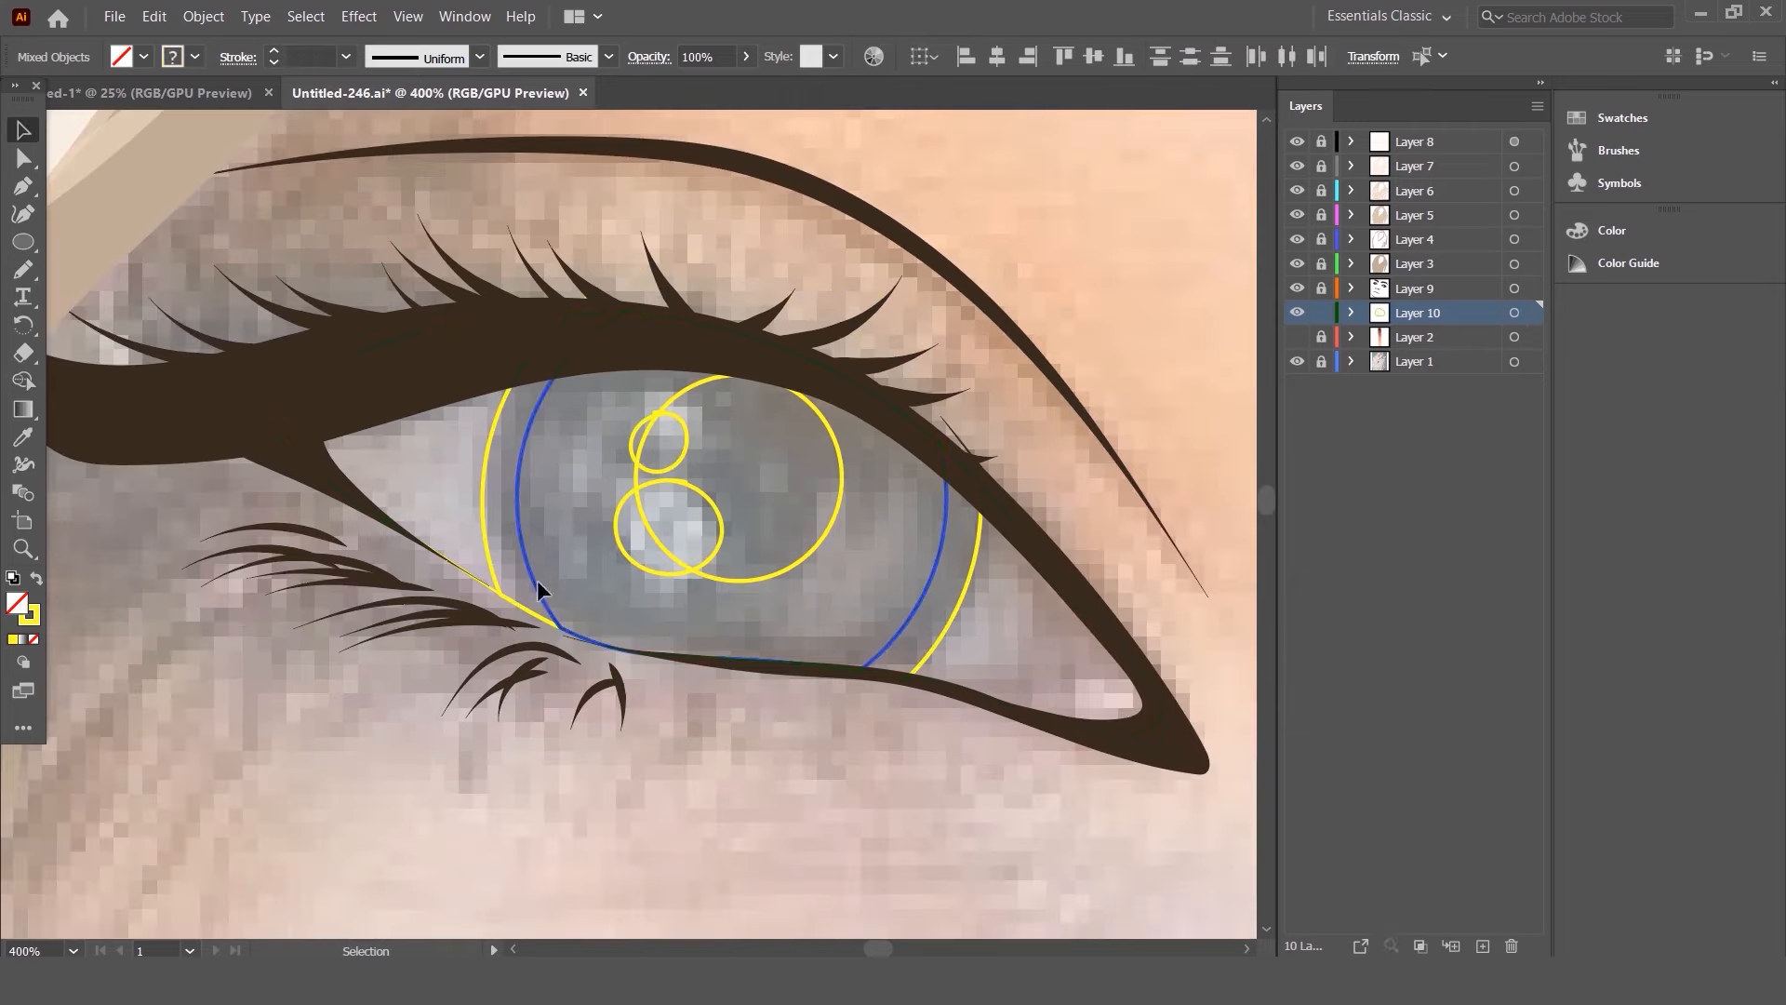
# - Turn the iris outlines into solid fills, with the outer iris shape in dark brown
pyautogui.click(536, 583)
pyautogui.click(482, 502)
pyautogui.hotkey('shift', 'x')
# - Set the inner iris fill to olive green 777c39
pyautogui.doubleClick(16, 603)
pyautogui.click(921, 615)
pyautogui.moveTo(819, 545); pyautogui.dragTo(765, 508)
pyautogui.moveTo(933, 610); pyautogui.dragTo(930, 596)
pyautogui.click(726, 494)
pyautogui.click(1139, 344)
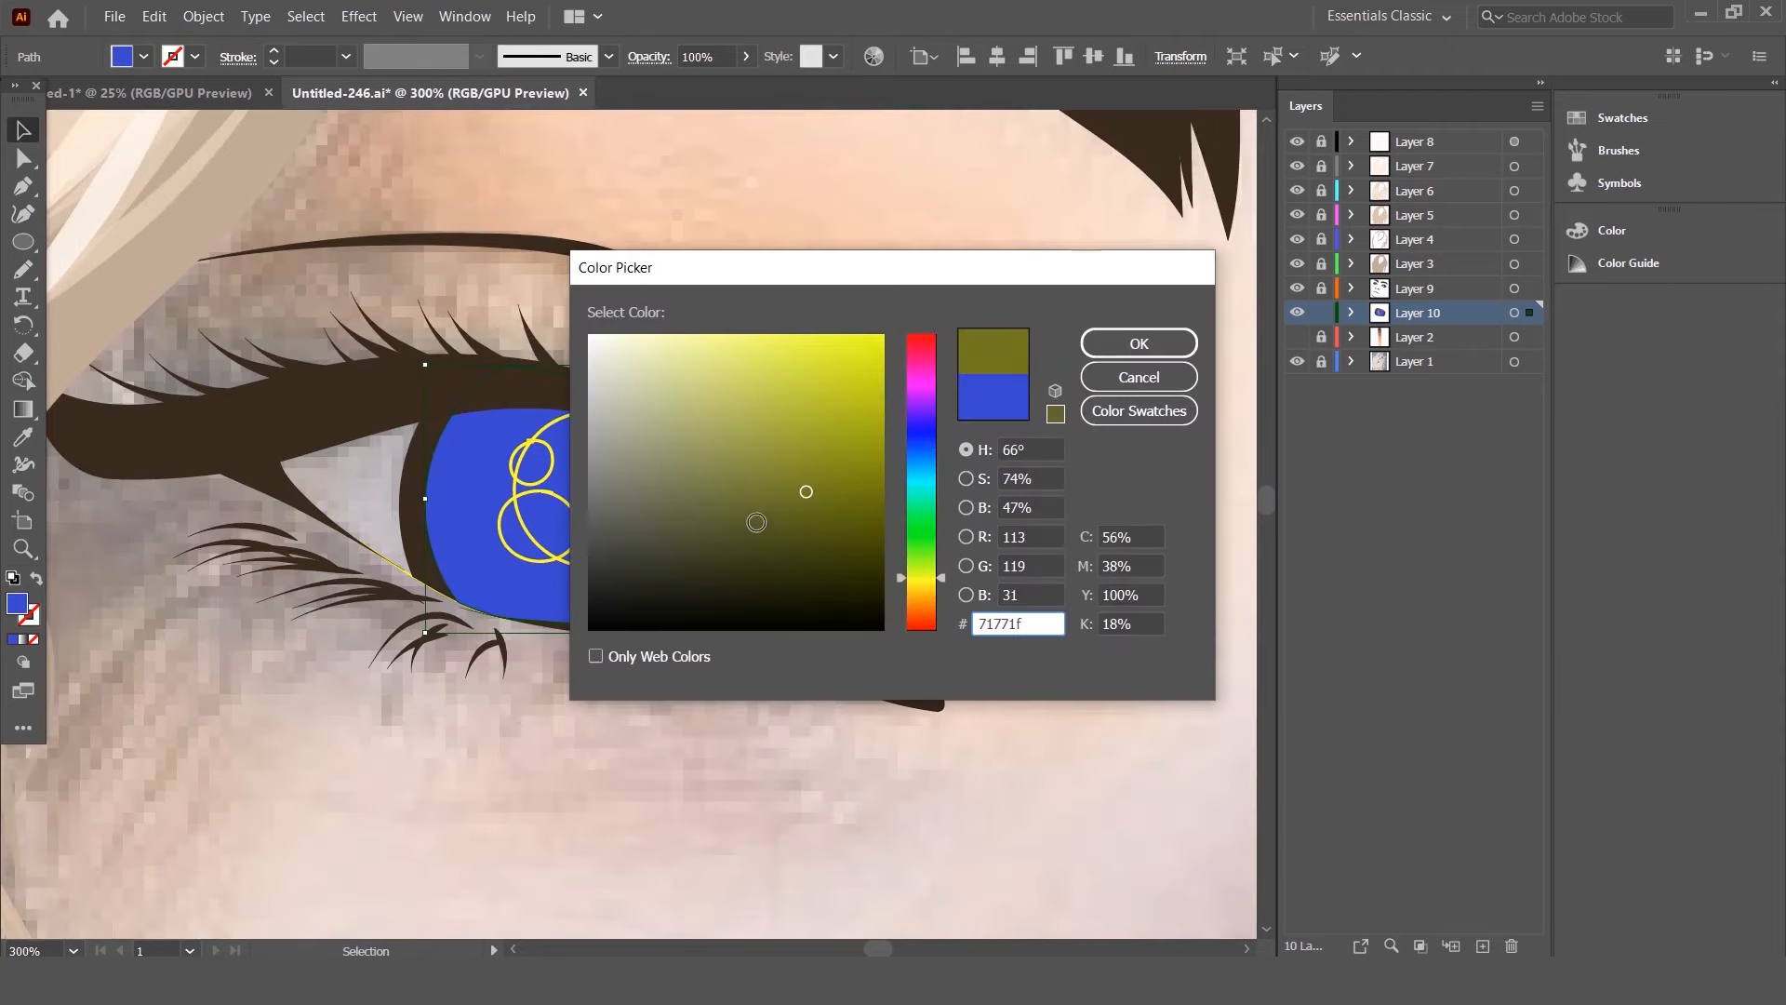
pyautogui.moveTo(757, 522)
pyautogui.mouseDown()
pyautogui.moveTo(704, 460)
pyautogui.moveTo(749, 480)
pyautogui.mouseUp()
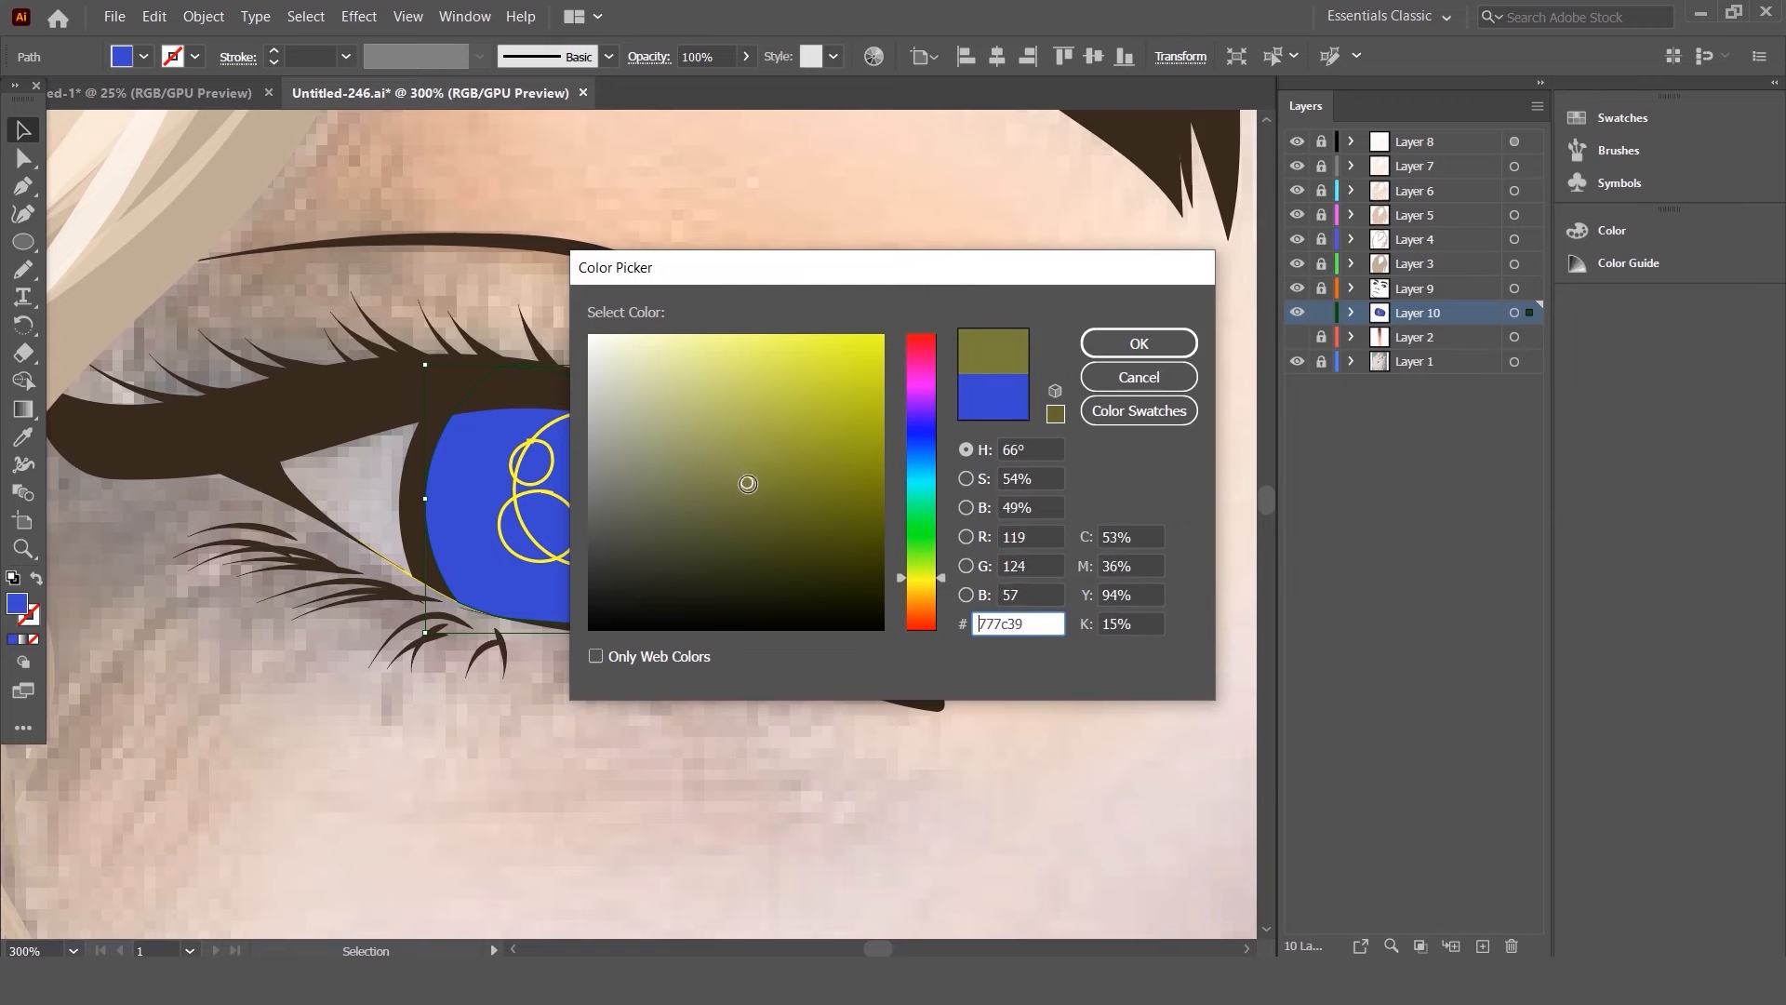
pyautogui.click(1139, 344)
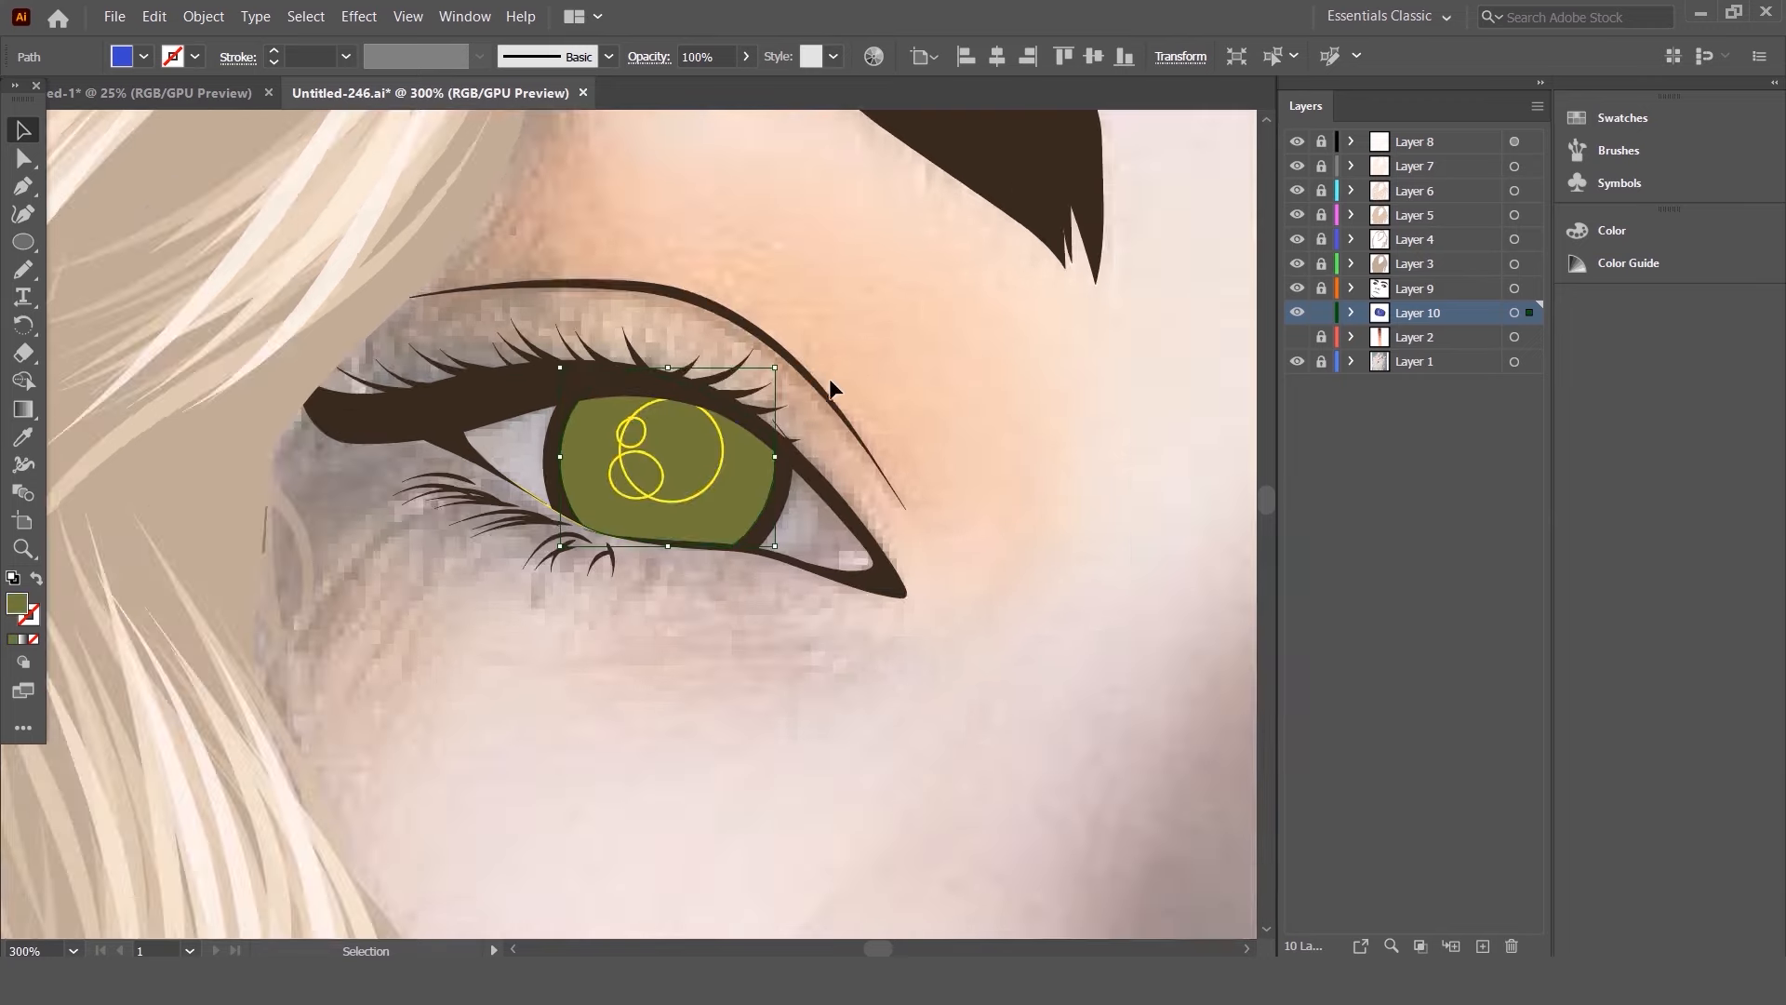
# - Draw a closed crescent-like reflection shape across the lower half of the iris with the Pencil tool
pyautogui.scroll(-1, 622, 444)
pyautogui.scroll(1, 713, 444)
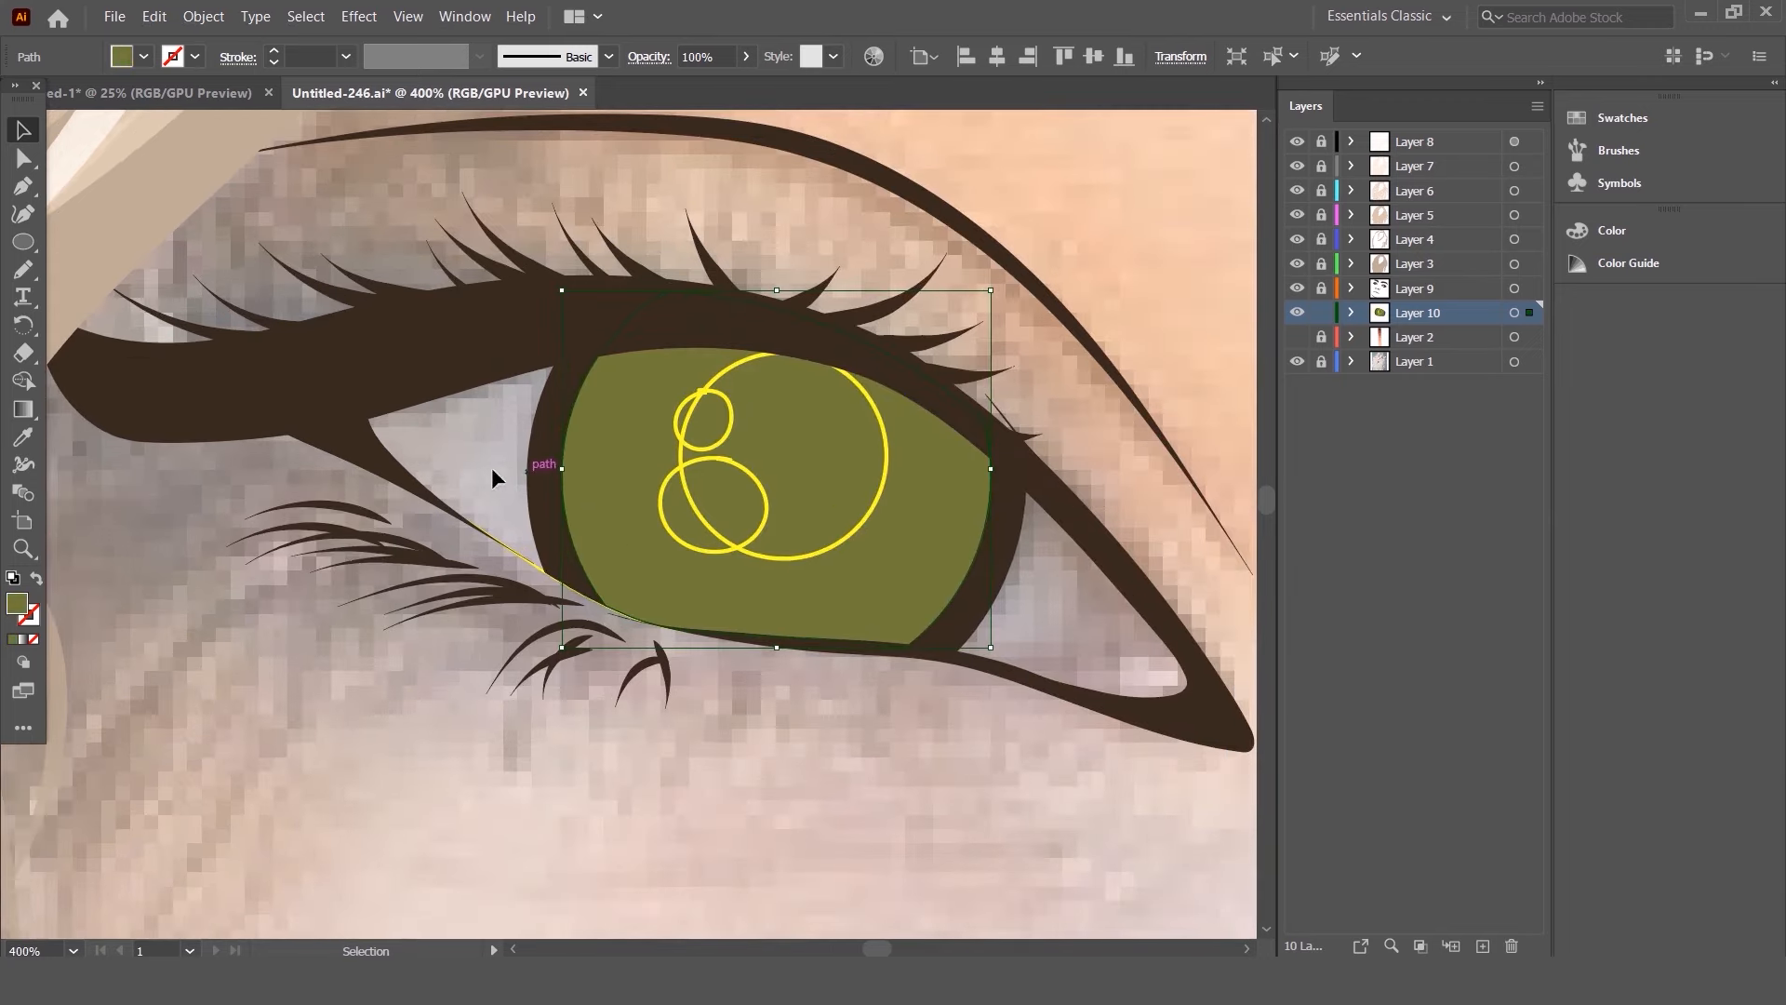
pyautogui.click(445, 573)
pyautogui.scroll(1, 818, 439)
pyautogui.press('n')
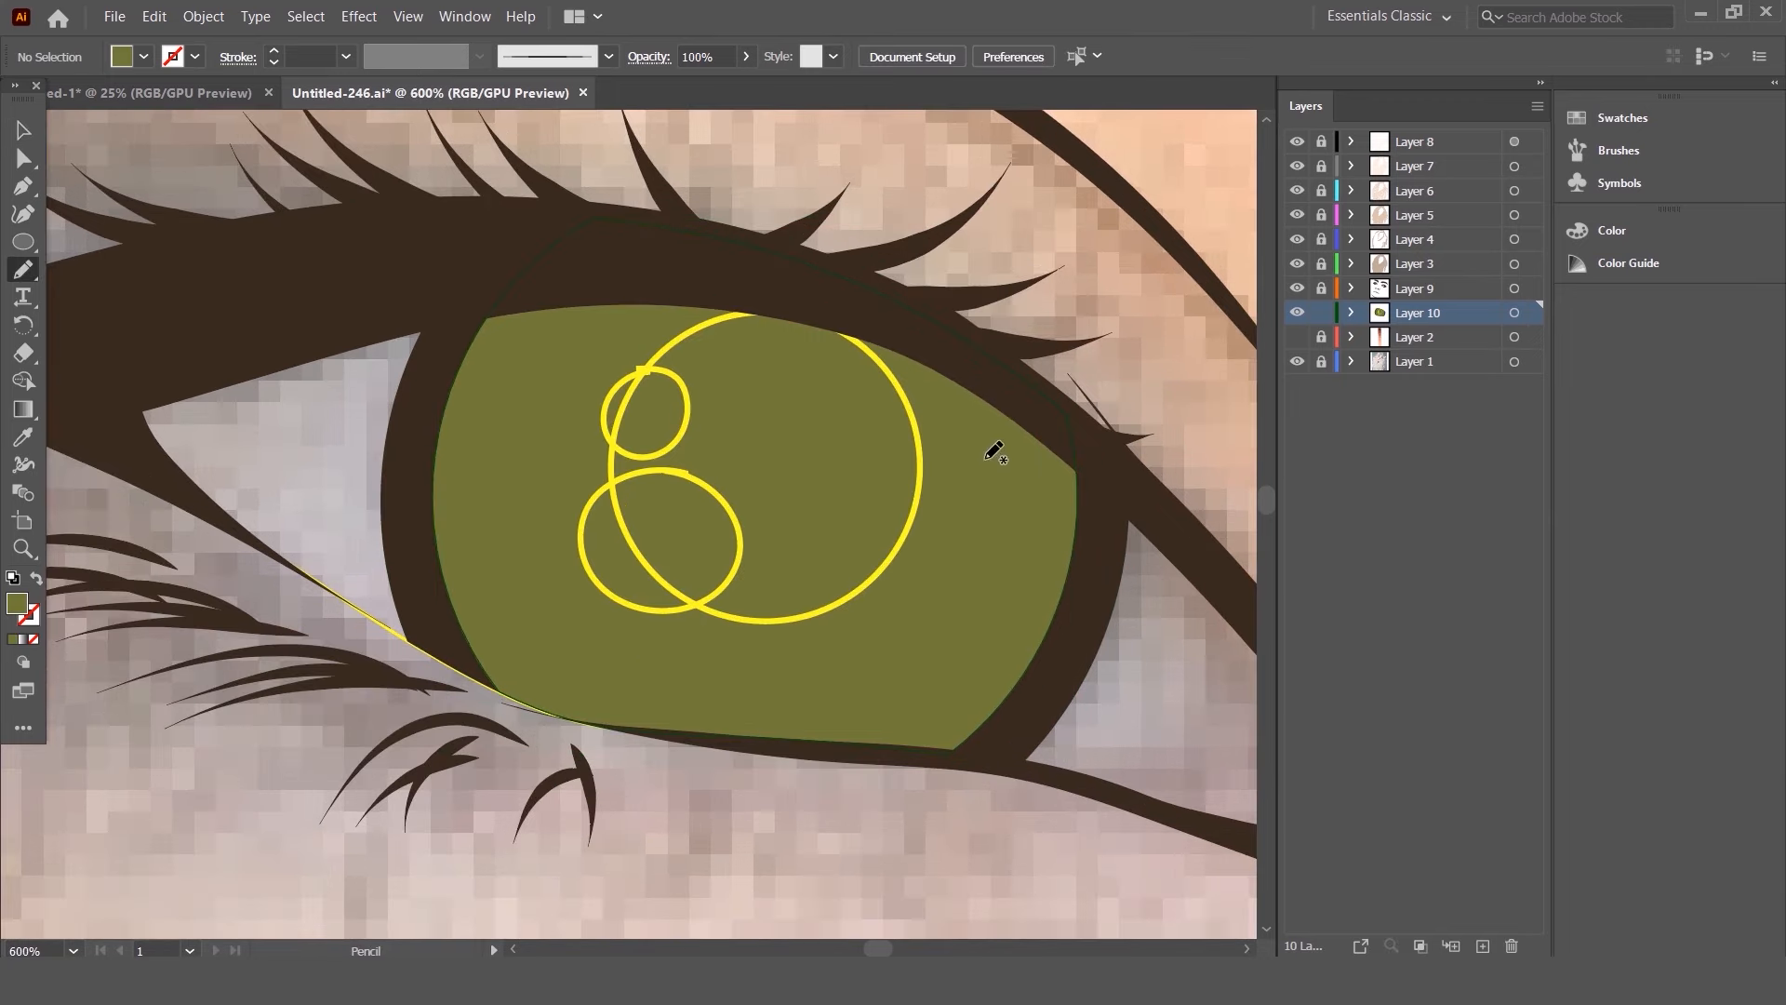
pyautogui.moveTo(991, 457)
pyautogui.mouseDown()
pyautogui.moveTo(925, 498)
pyautogui.moveTo(609, 462)
pyautogui.mouseUp()
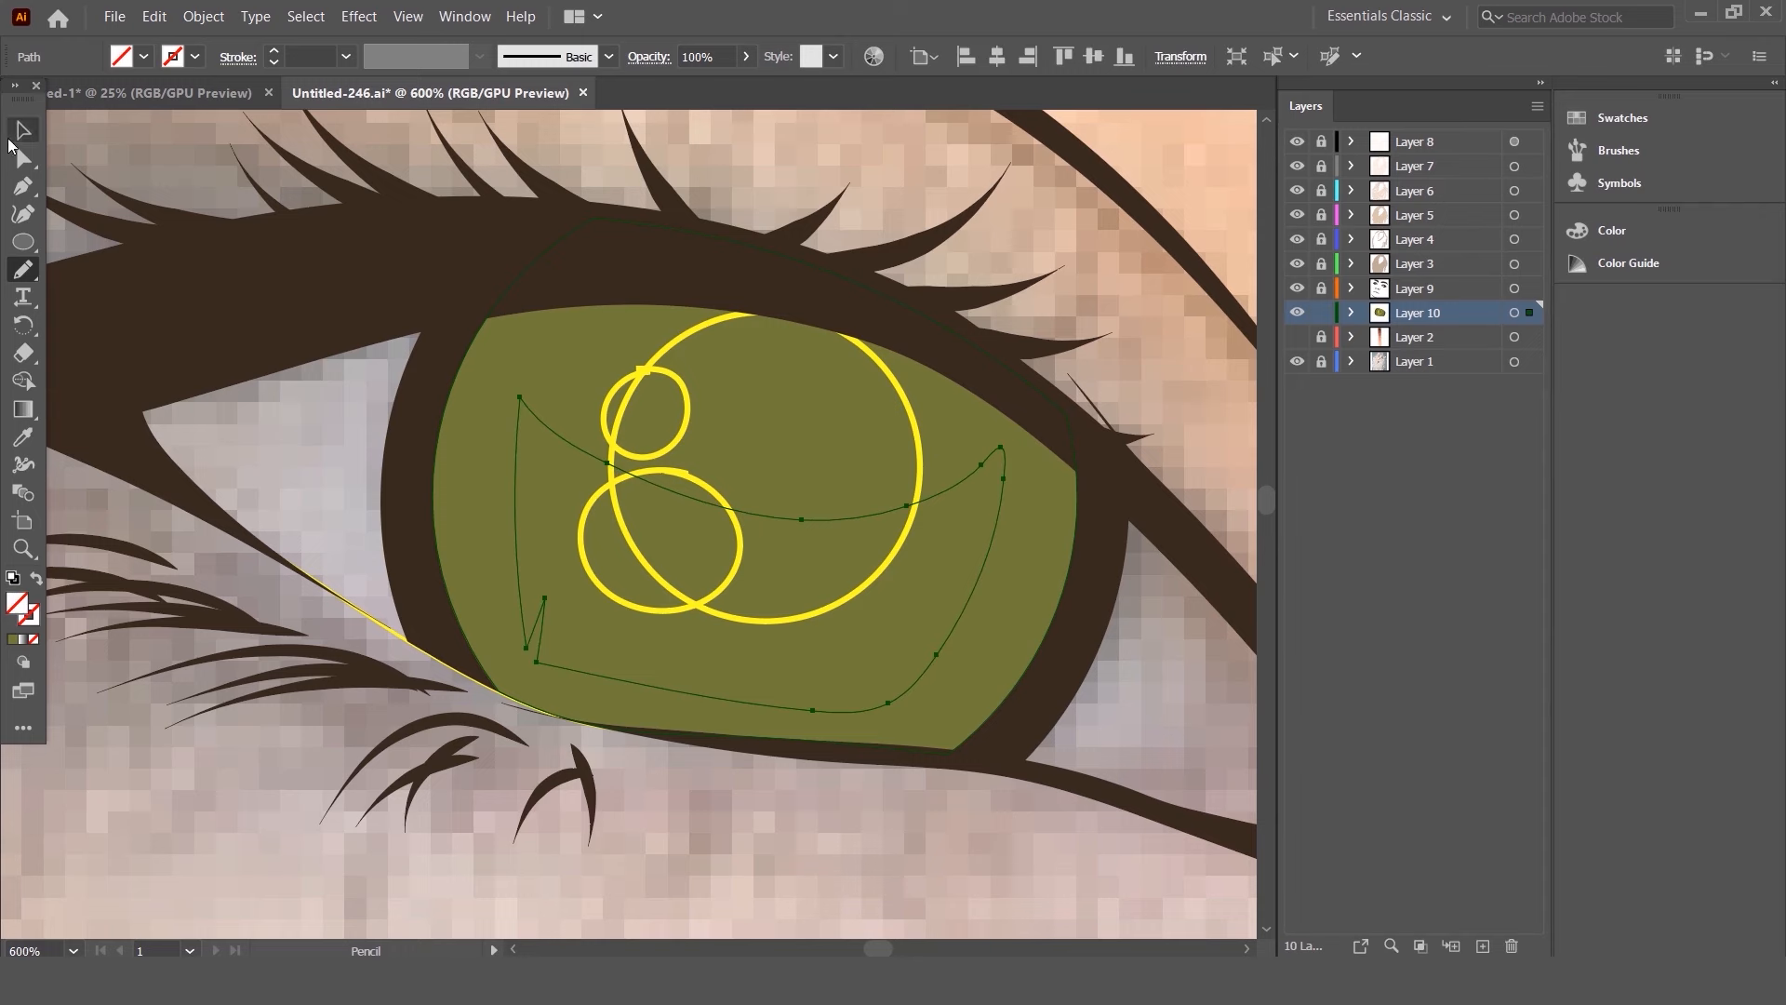
# - Fill the reflection shape with the iris green, raise its brightness to 80% and reduce its saturation
pyautogui.click(23, 131)
pyautogui.click(346, 56)
pyautogui.press('Escape')
pyautogui.press('i')
pyautogui.click(747, 371)
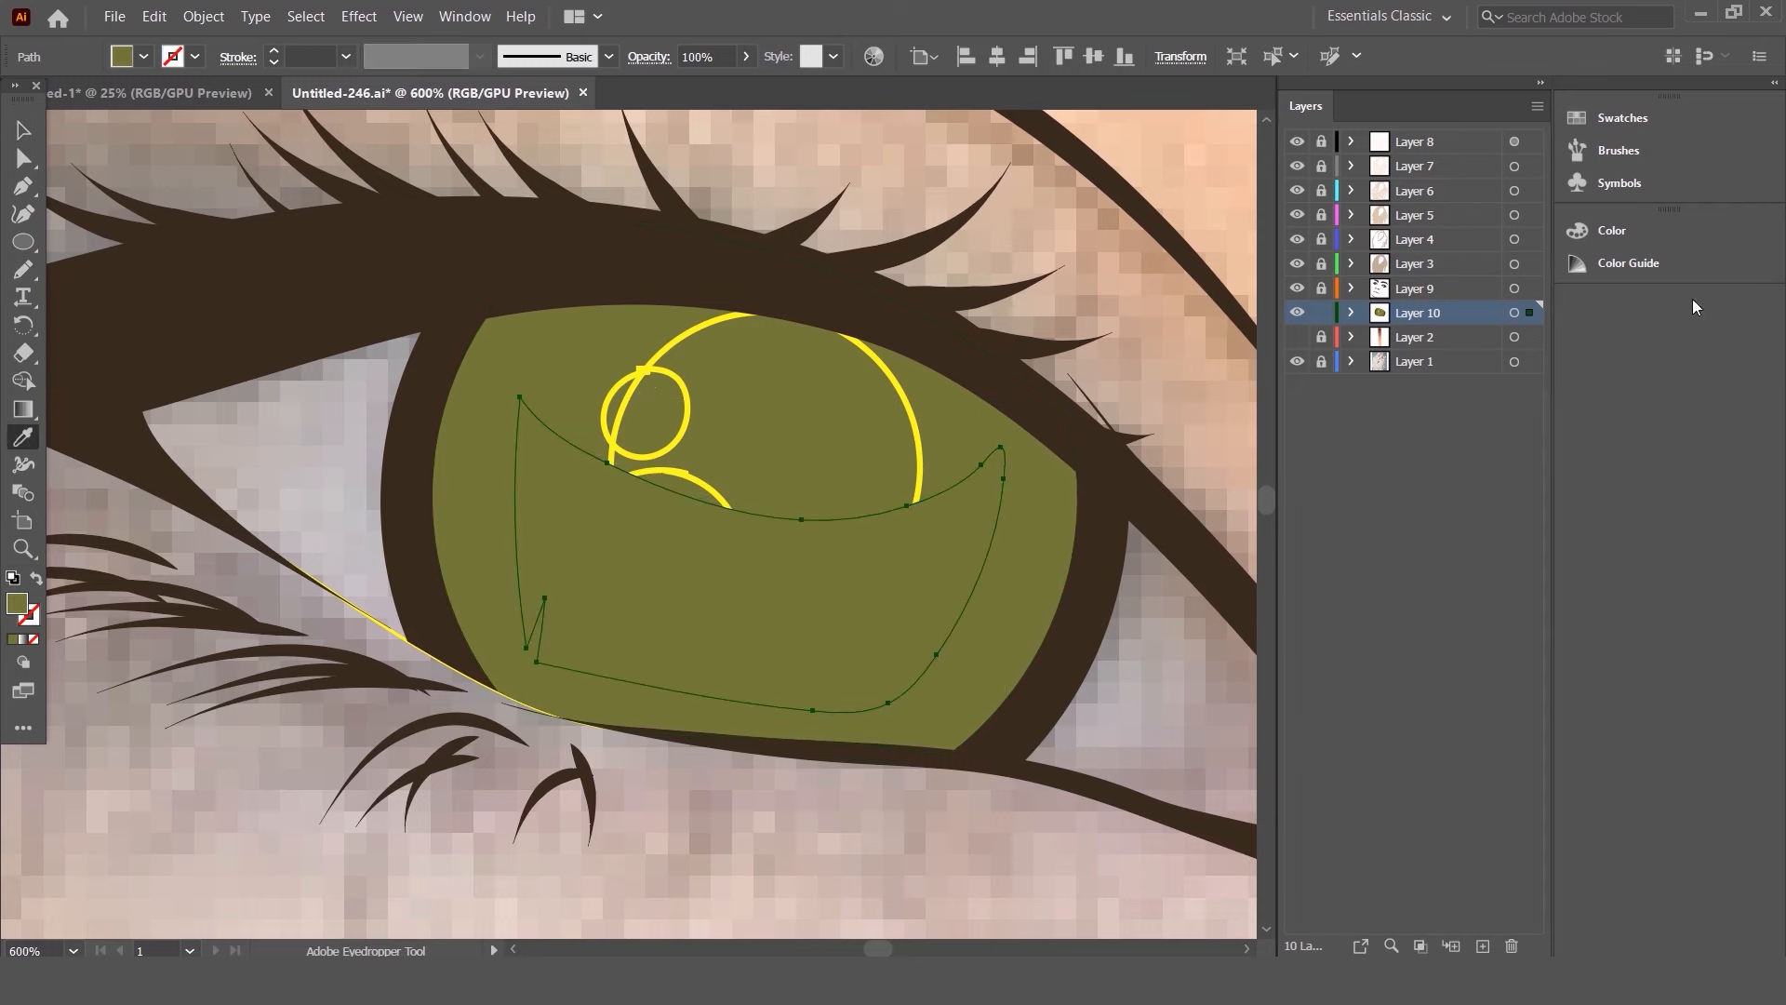
pyautogui.click(1626, 236)
pyautogui.click(1449, 341)
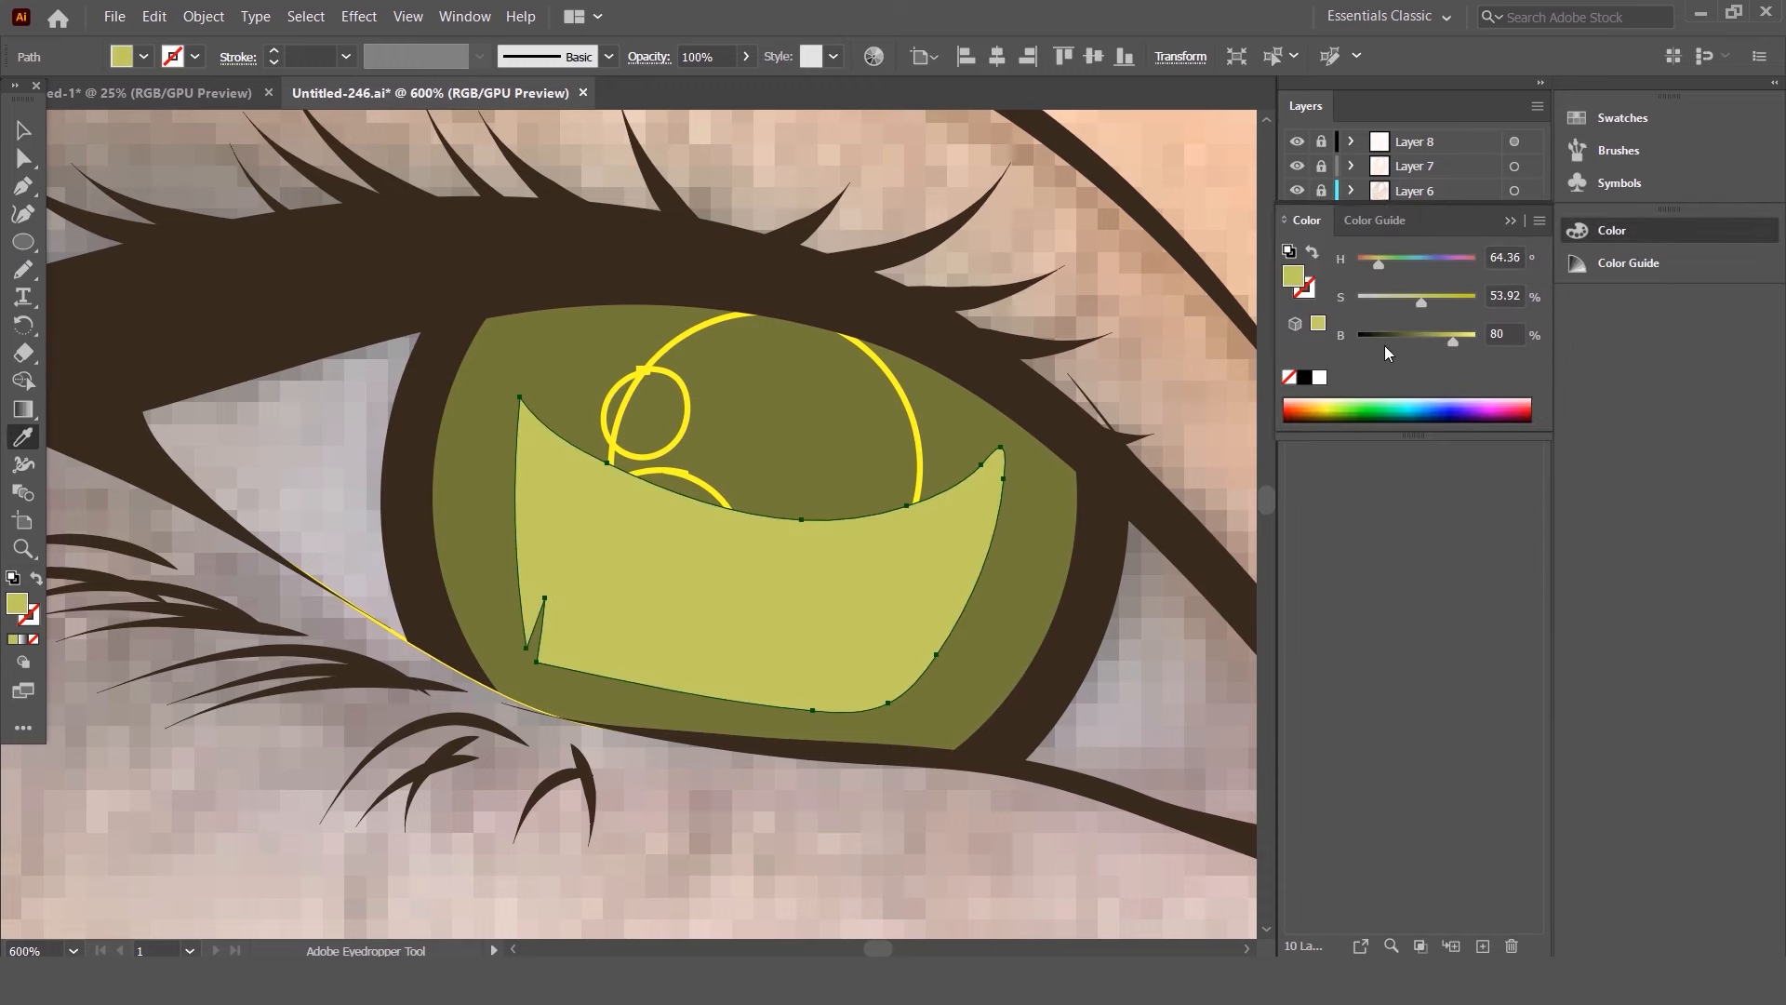
pyautogui.moveTo(1418, 297); pyautogui.dragTo(1401, 296)
# - Select the pupil circle and both highlight outlines and bring them to the front
pyautogui.click(23, 132)
pyautogui.click(724, 387)
pyautogui.click(687, 333)
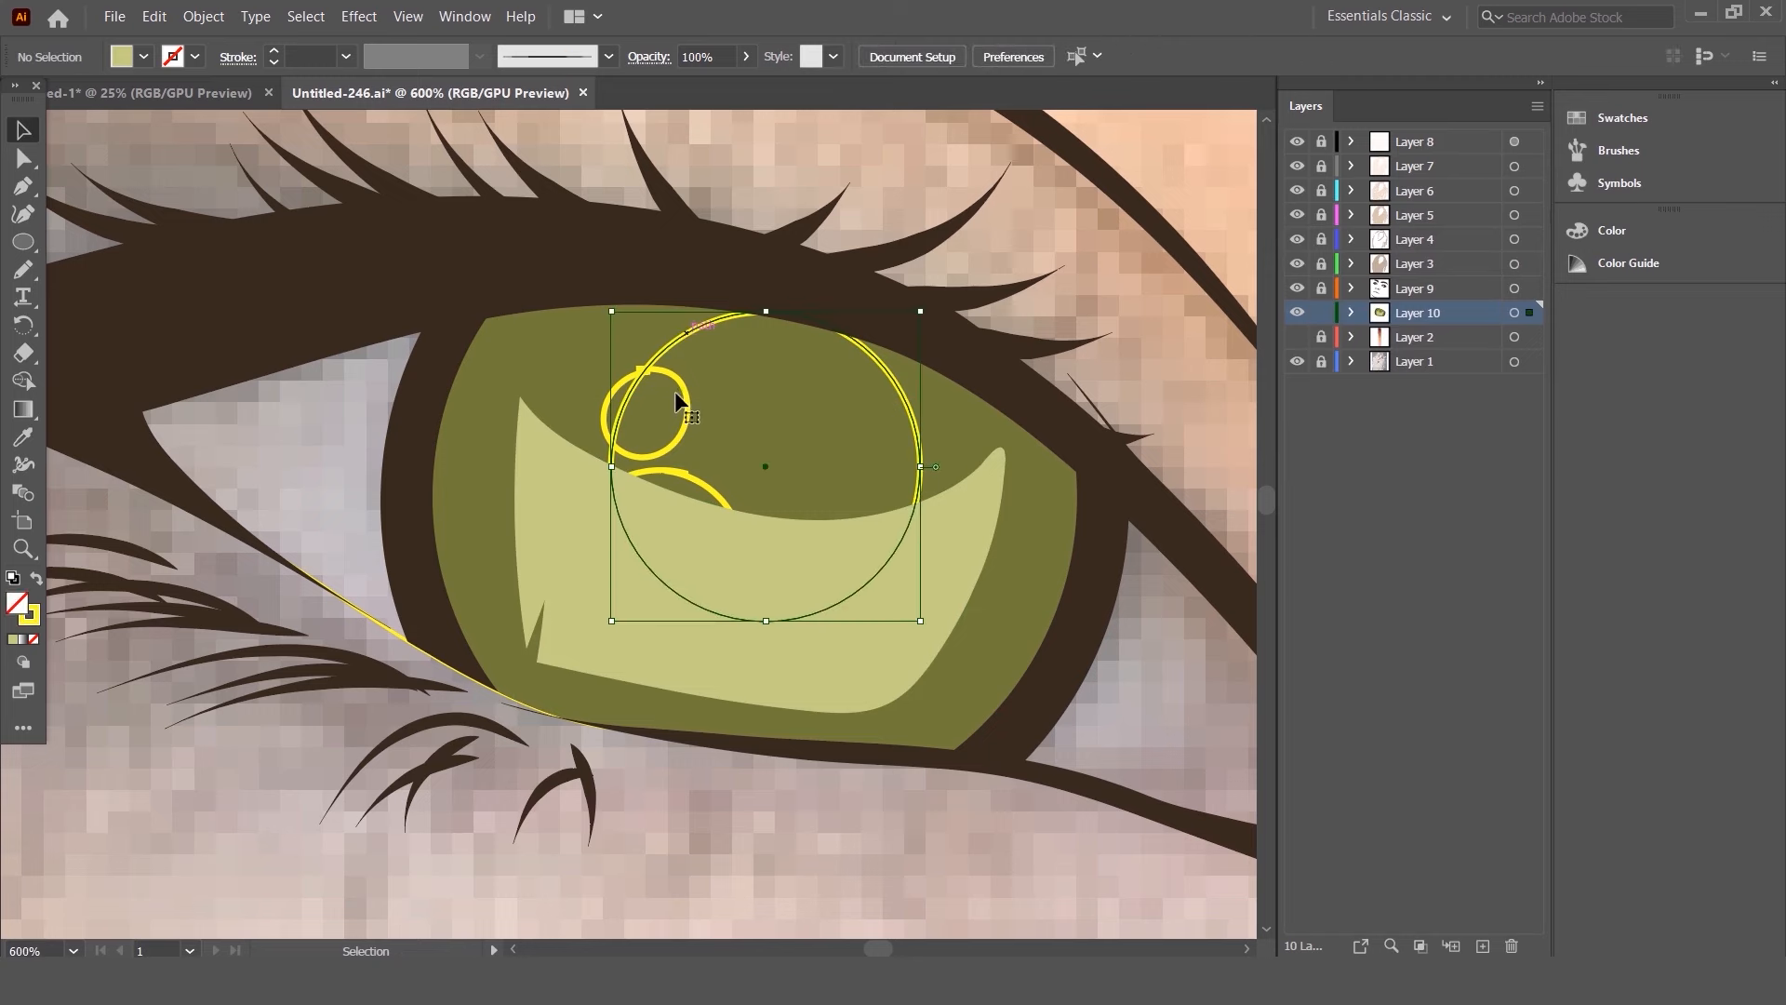
pyautogui.keyDown('shift'); pyautogui.click(682, 431); pyautogui.keyUp('shift')
pyautogui.keyDown('shift'); pyautogui.click(689, 471); pyautogui.keyUp('shift')
pyautogui.rightClick(690, 473)
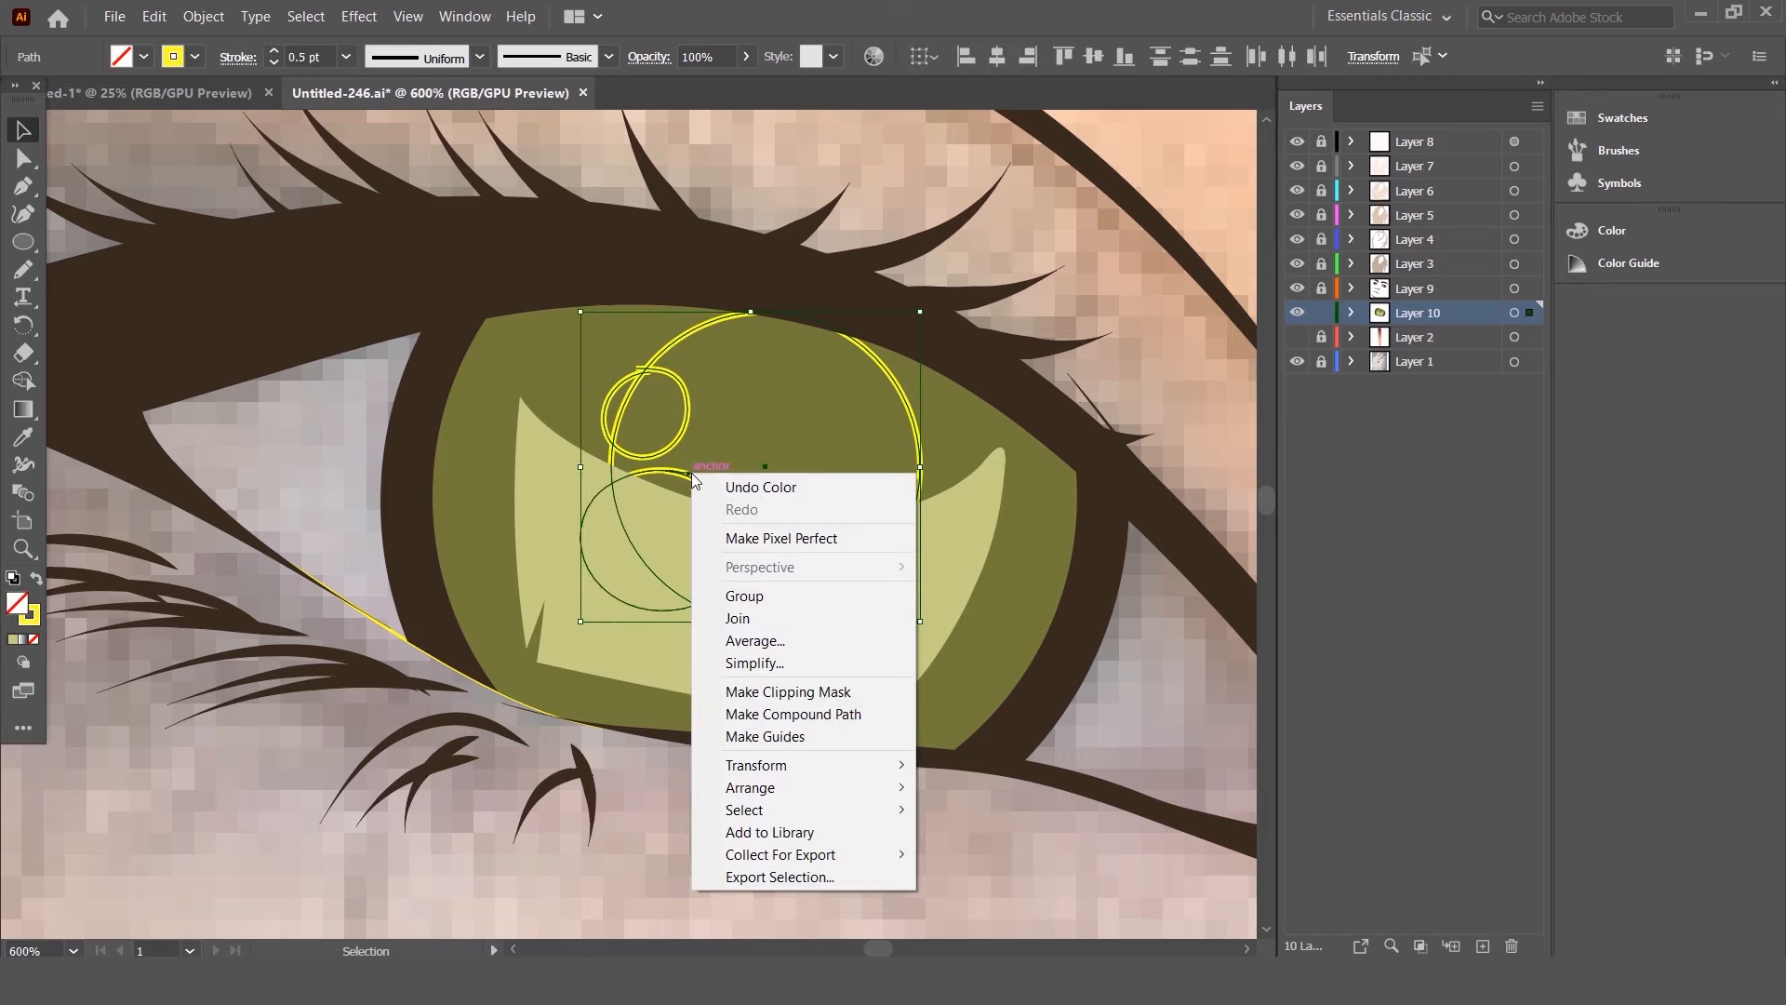
pyautogui.click(955, 789)
pyautogui.click(995, 273)
# - Fill the pupil circle with the eyeliner's dark brown using the Eyedropper
pyautogui.click(911, 511)
pyautogui.click(23, 437)
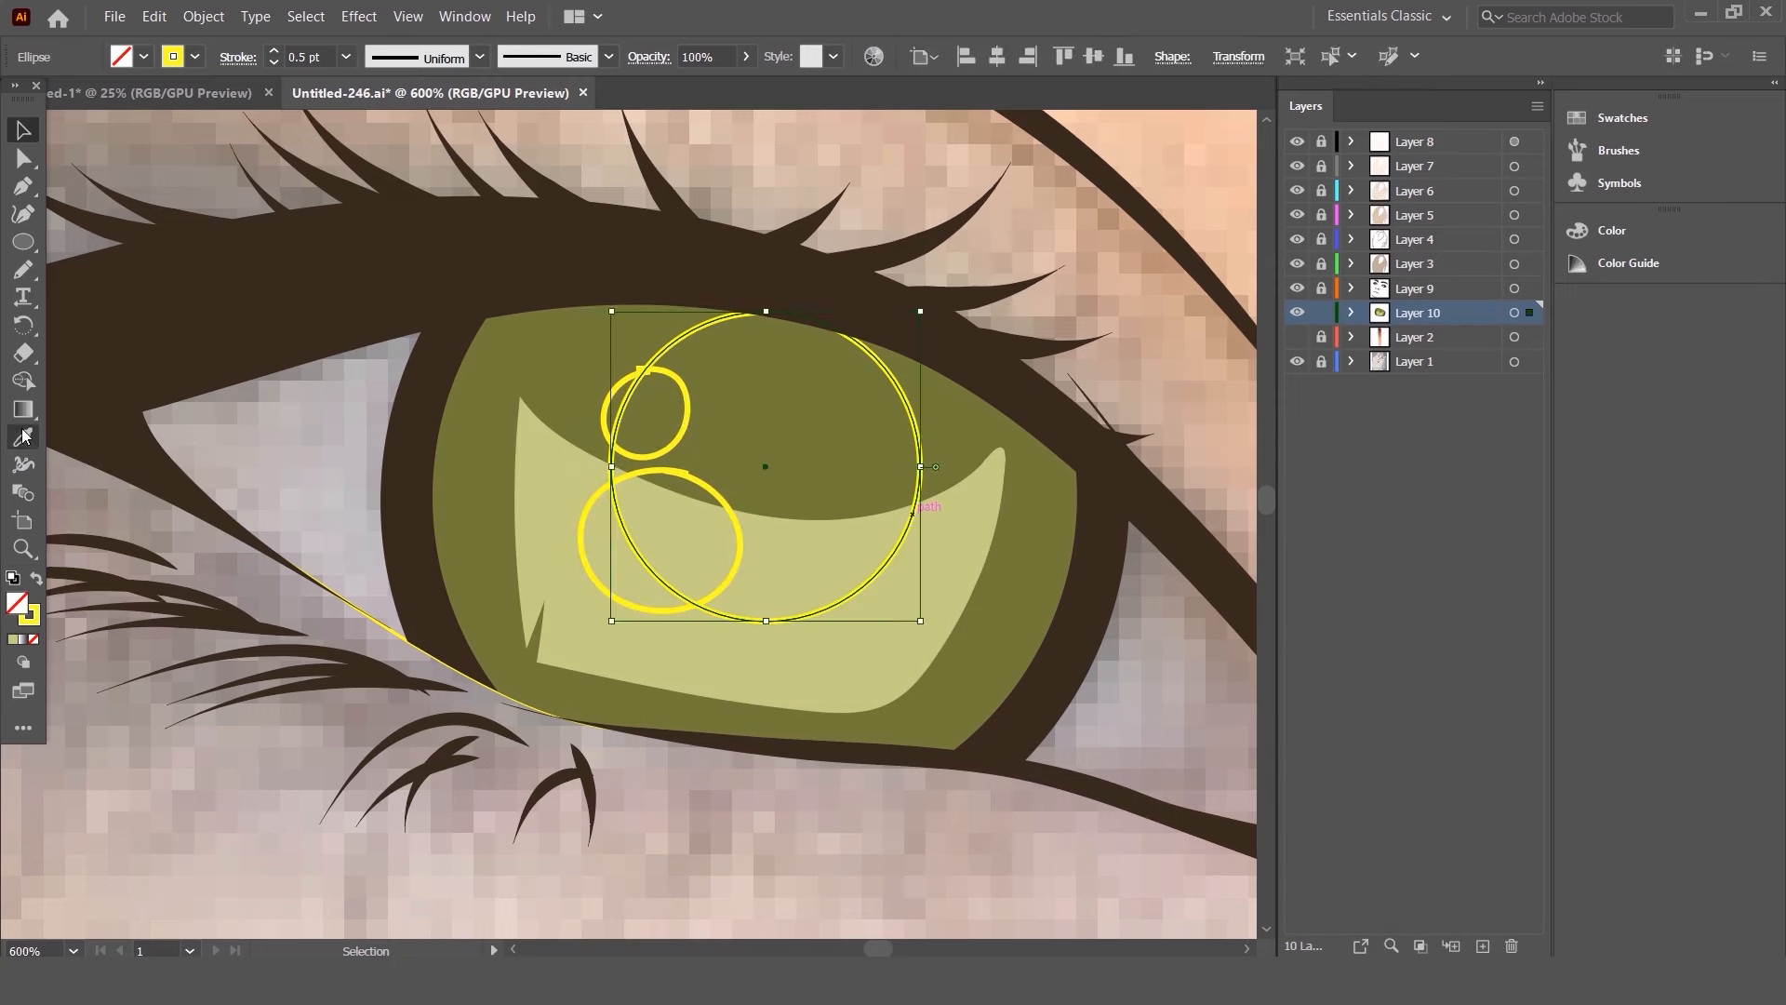
pyautogui.click(83, 353)
pyautogui.click(24, 131)
# - Draw two small sample ellipses on the eye white, one in the reflection's light green and one in the iris olive
pyautogui.click(586, 590)
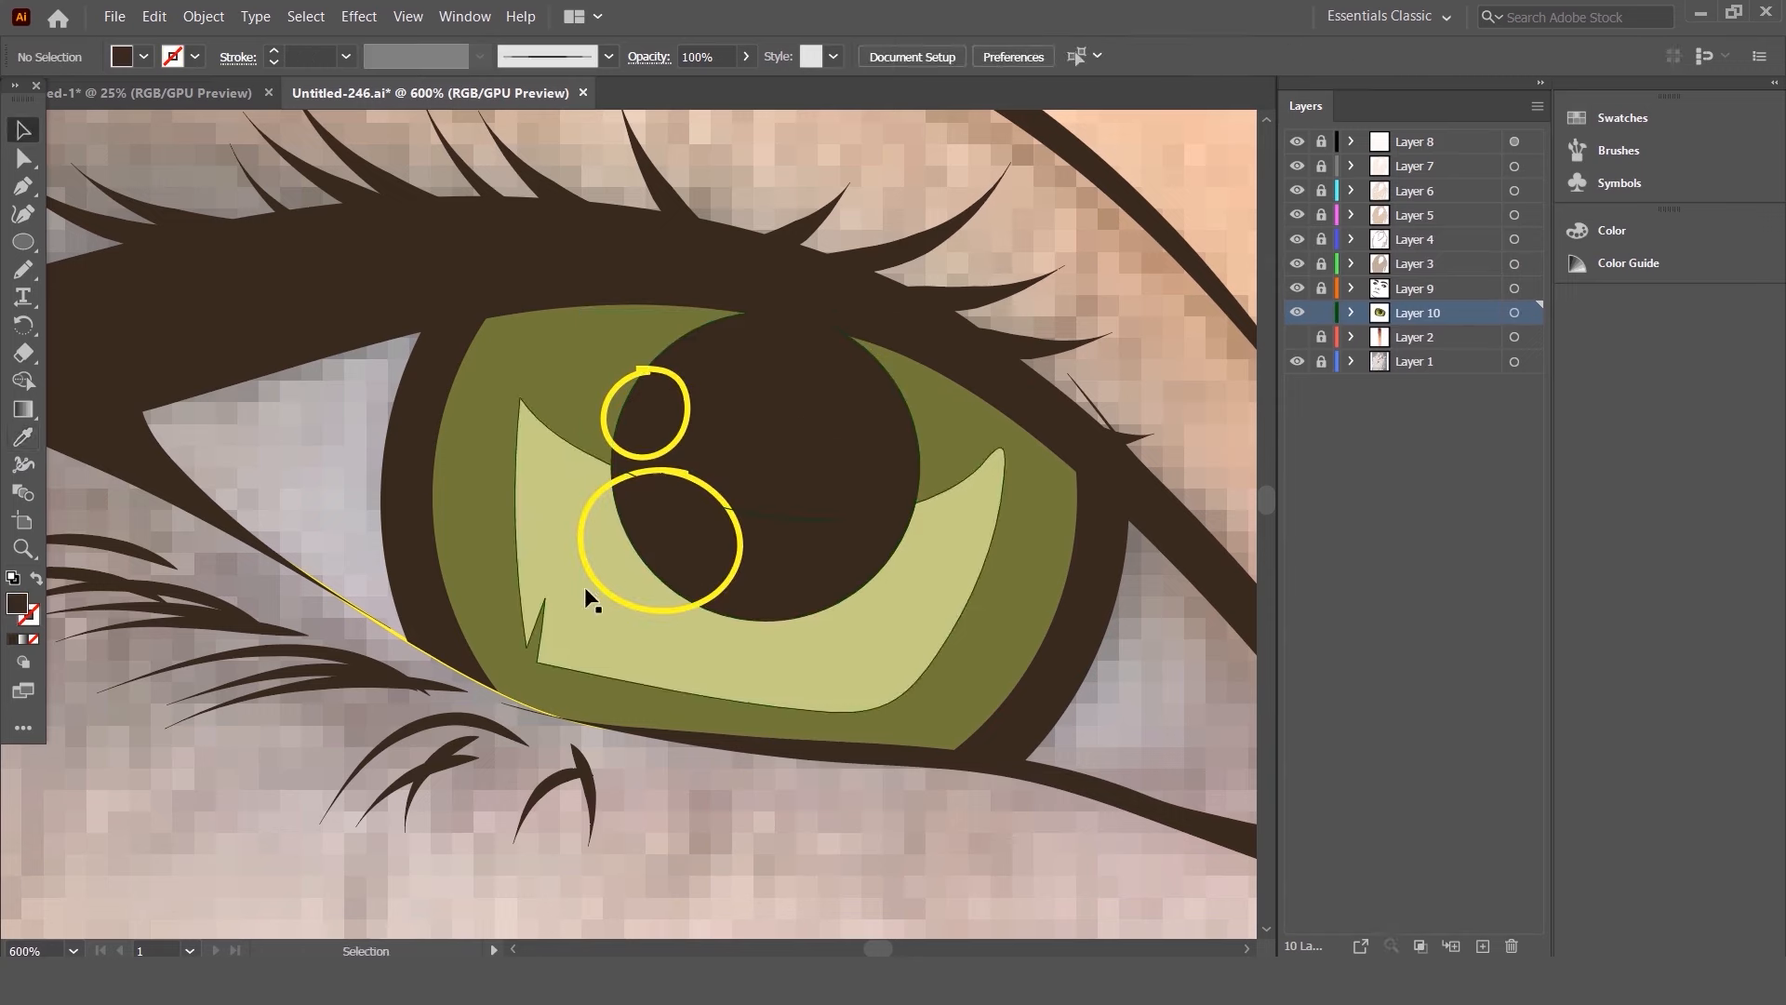
pyautogui.press('l')
pyautogui.moveTo(191, 380); pyautogui.dragTo(243, 432)
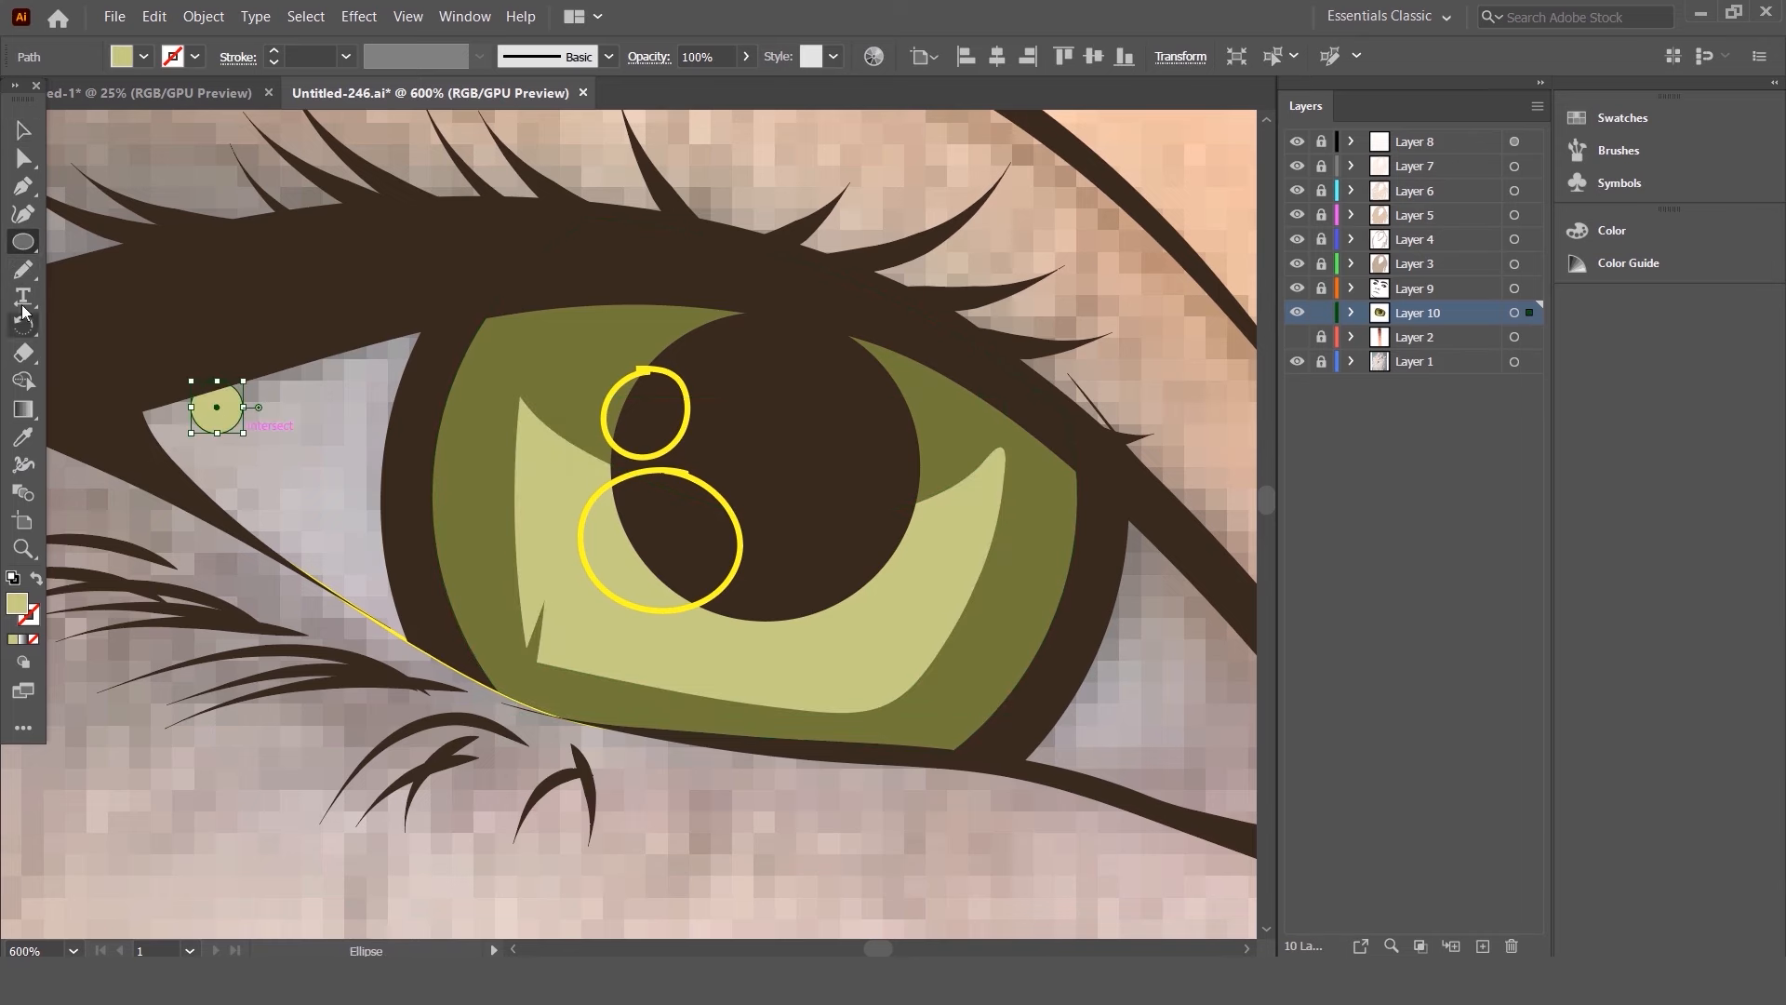
pyautogui.keyDown('ctrl'); pyautogui.click(472, 409); pyautogui.keyUp('ctrl')
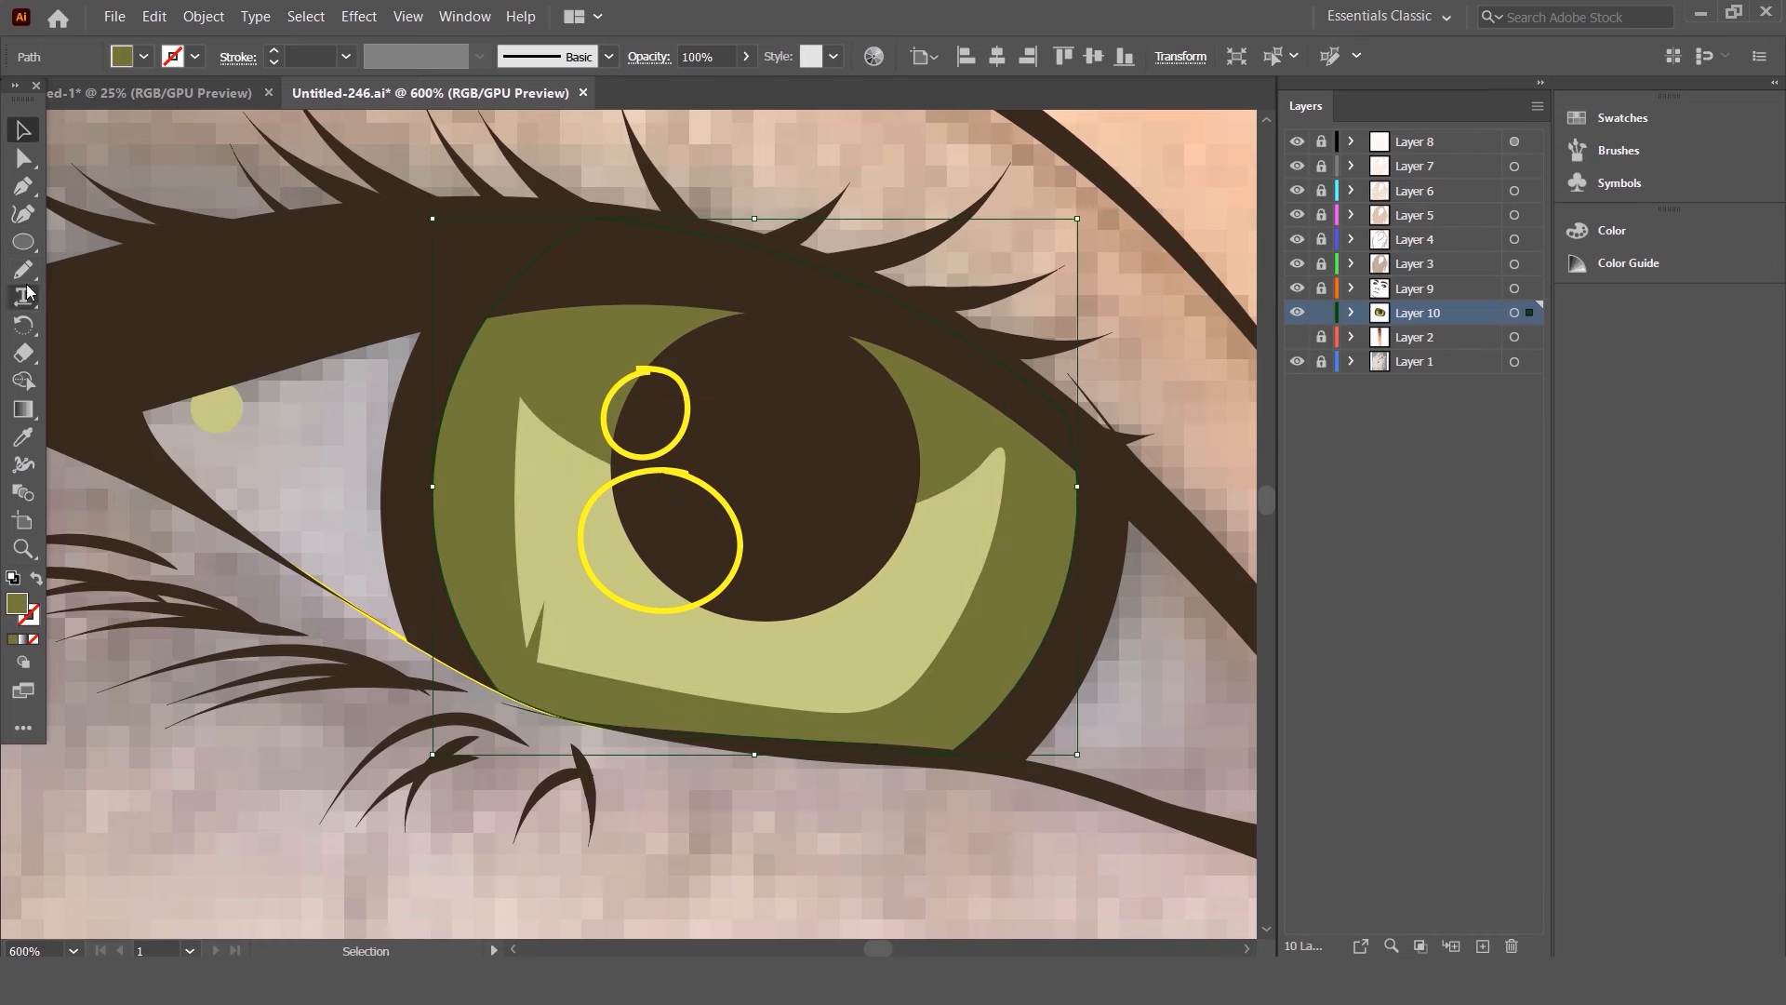
pyautogui.moveTo(177, 422); pyautogui.dragTo(239, 511)
pyautogui.press('v')
# - Apply a linear gradient fill to the inner iris shape
pyautogui.click(551, 354)
pyautogui.doubleClick(23, 409)
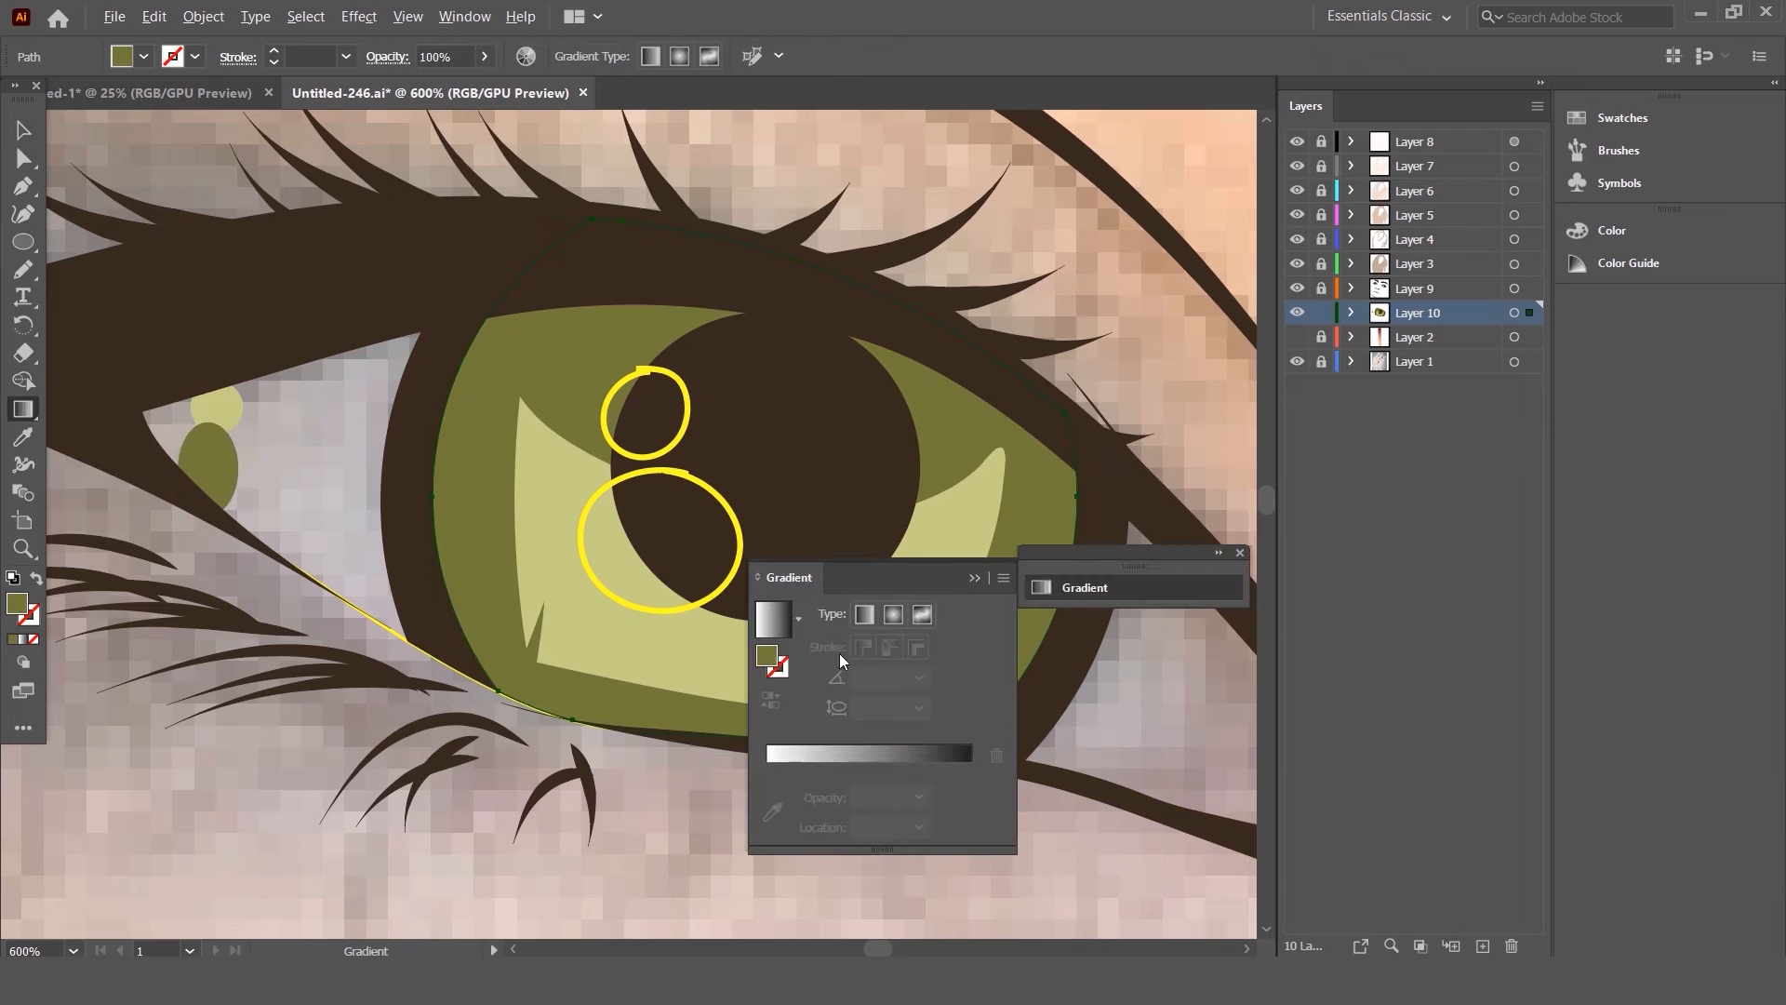
pyautogui.click(855, 739)
pyautogui.hotkey('ctrl', '-')
pyautogui.hotkey('ctrl', '-')
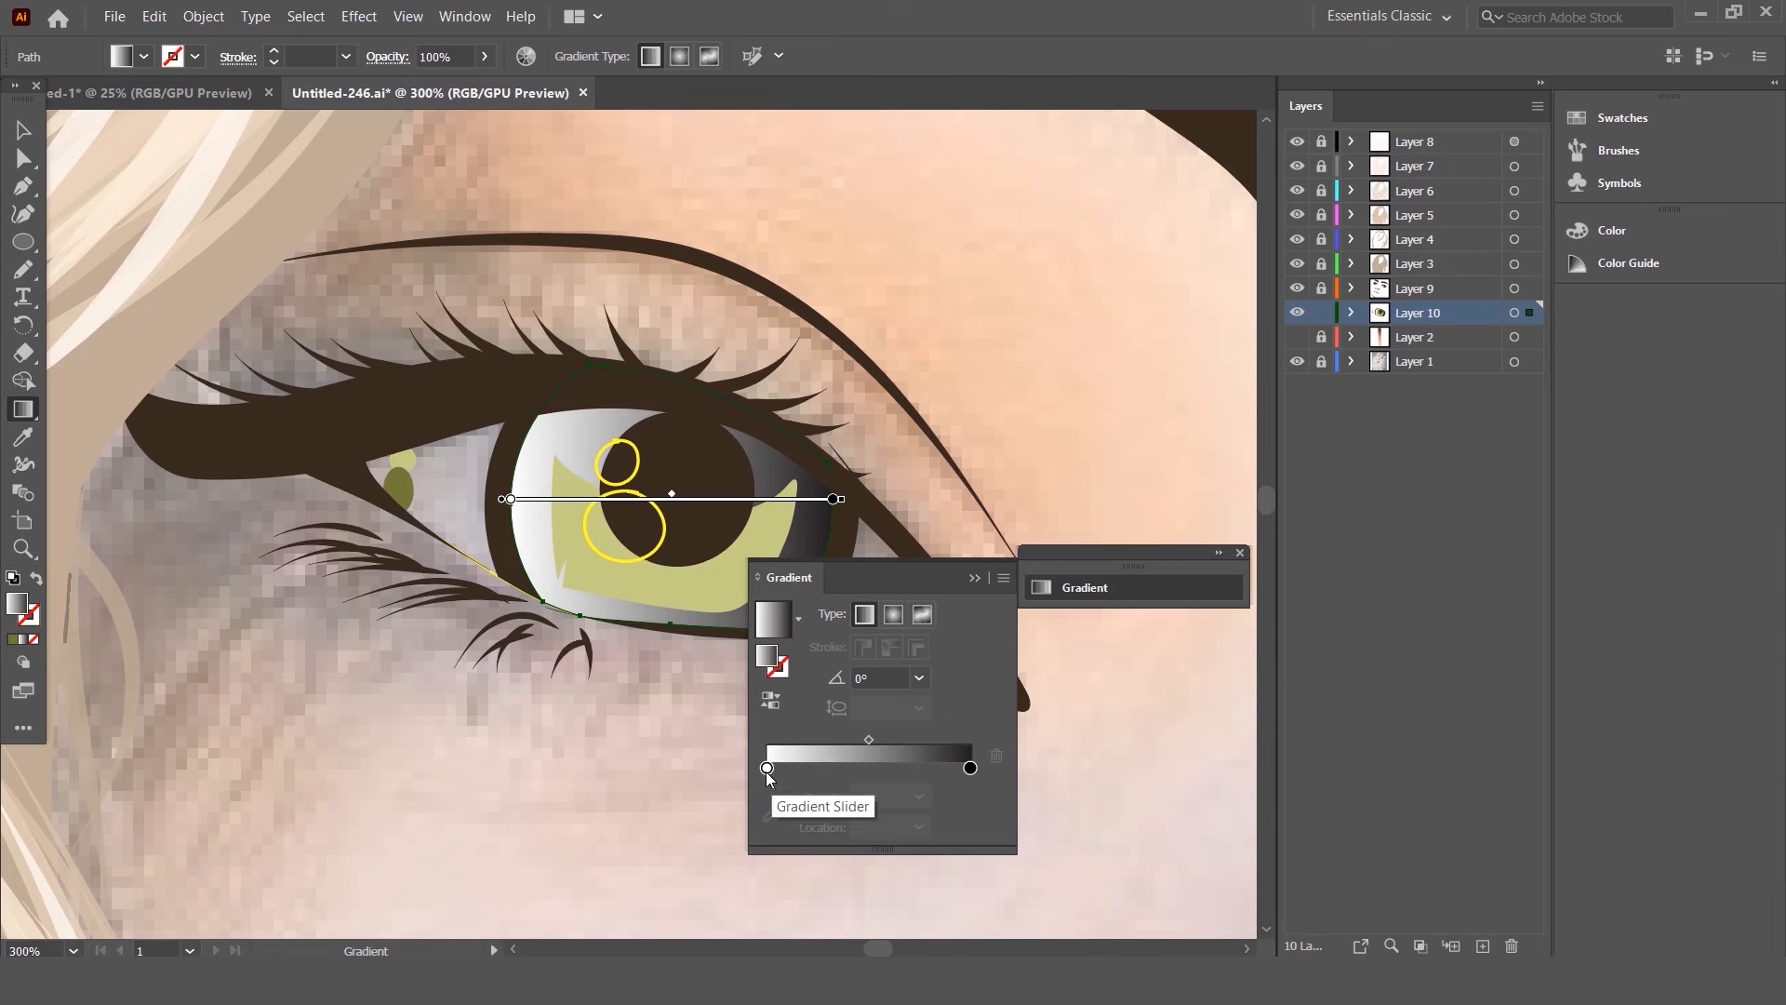
# - Set both iris gradient stops to the sampled olive green and the end stop's opacity to 0%
pyautogui.click(766, 768)
pyautogui.click(770, 809)
pyautogui.click(403, 469)
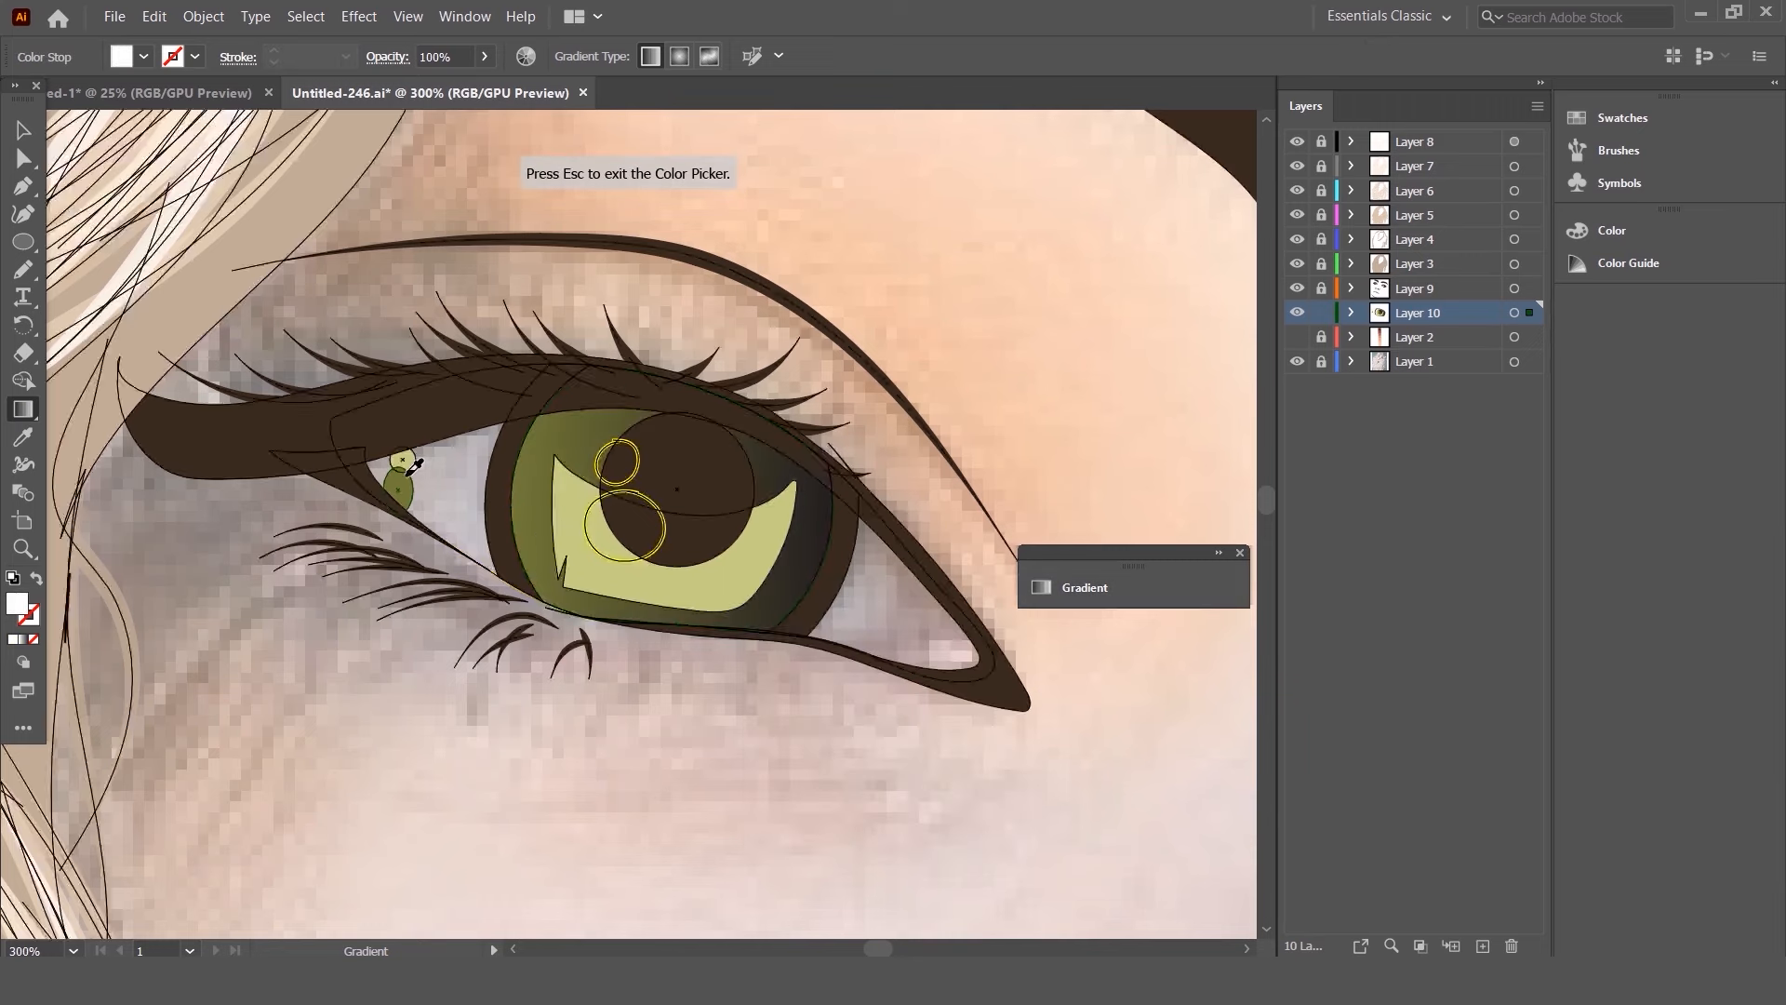
pyautogui.click(1075, 589)
pyautogui.click(968, 767)
pyautogui.click(410, 488)
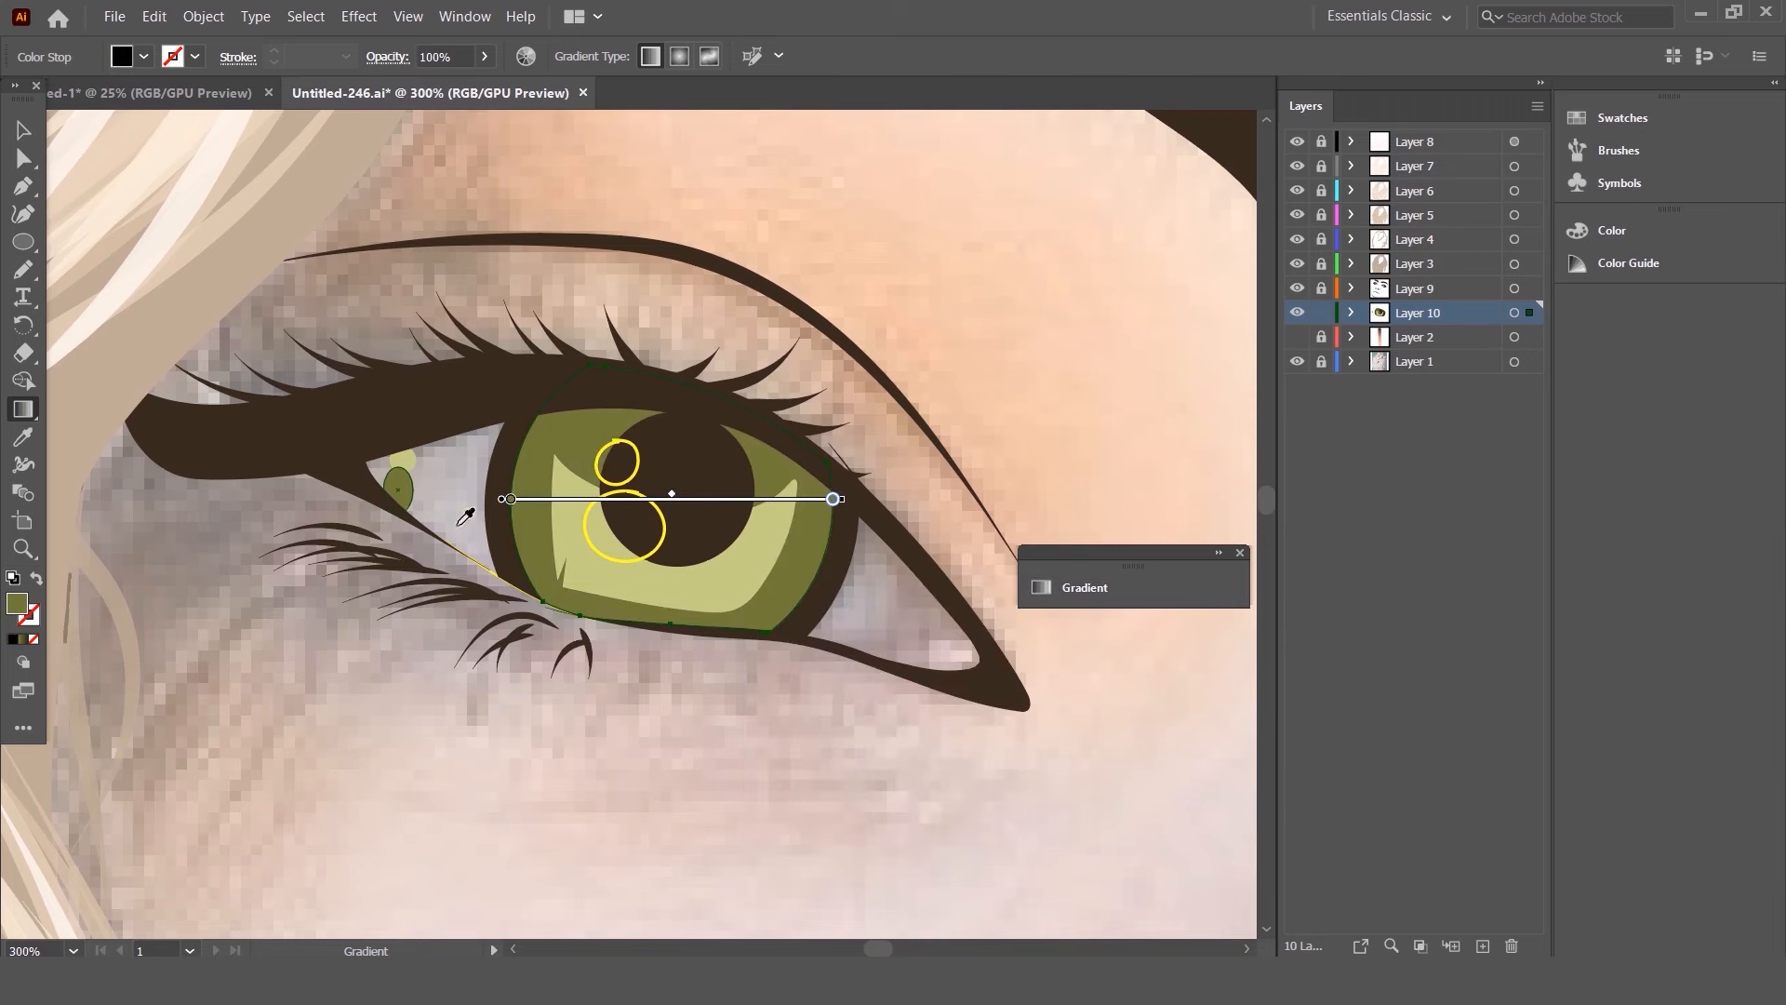
pyautogui.click(1080, 588)
pyautogui.click(919, 796)
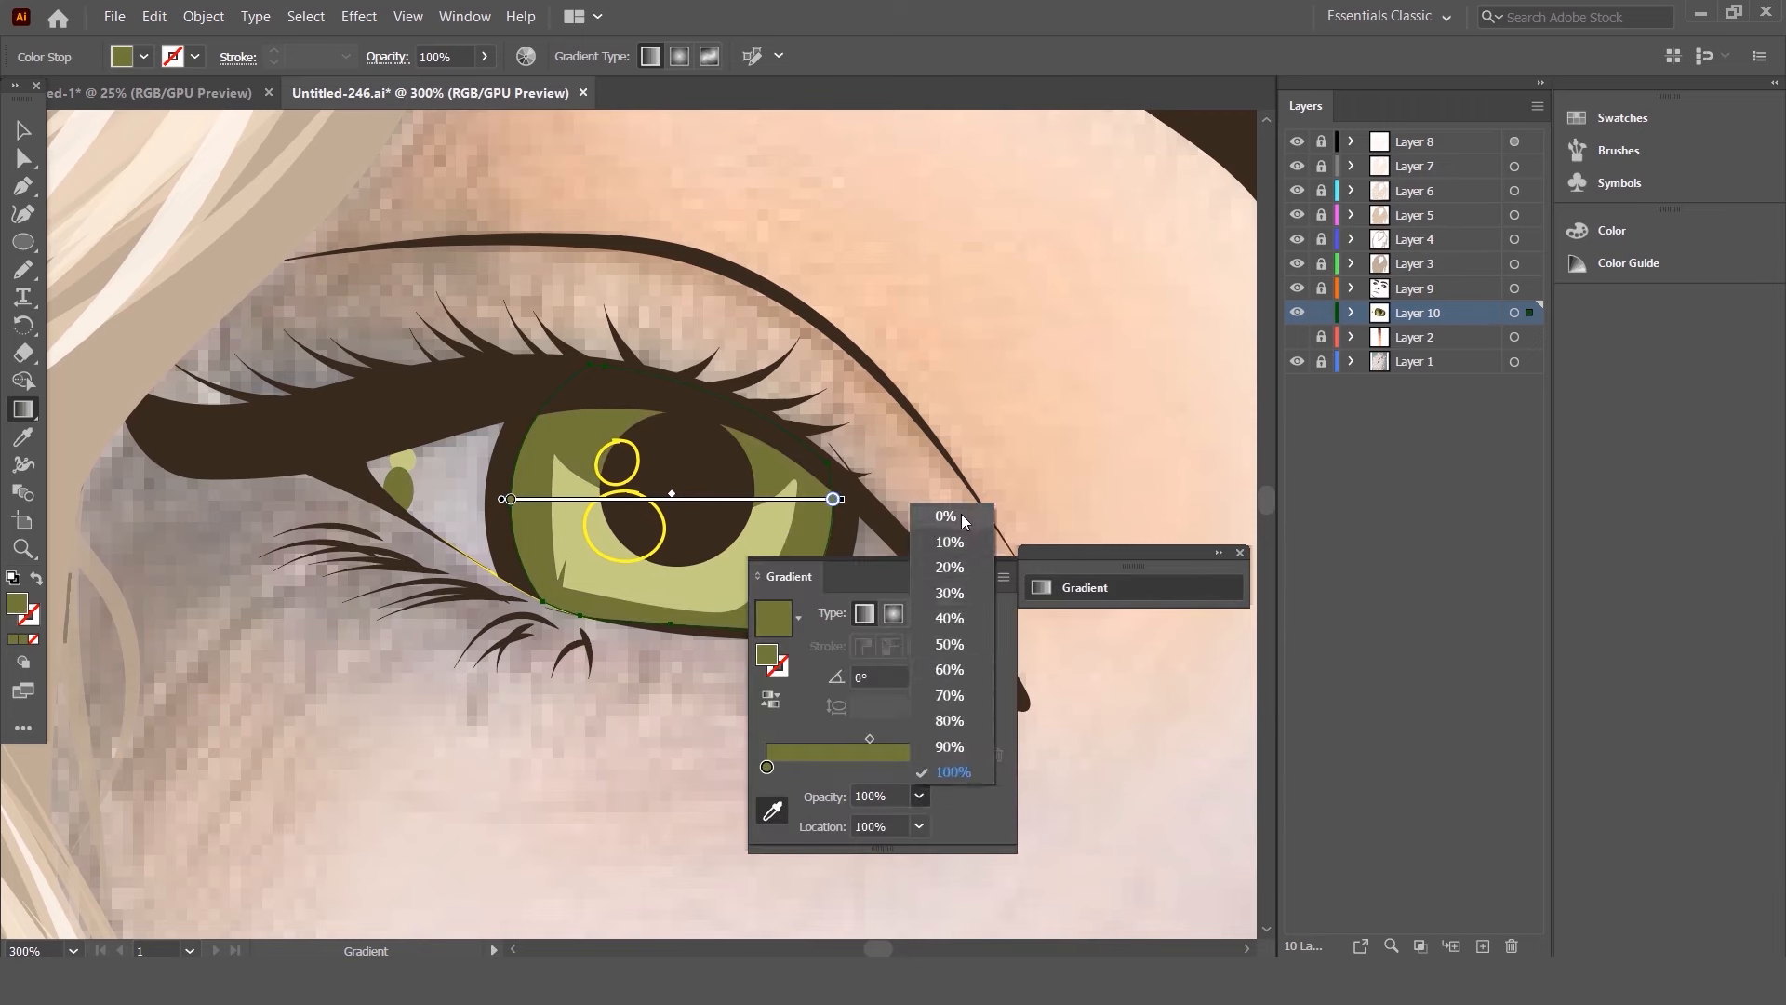
pyautogui.click(947, 516)
# - Redirect the iris gradient vertically so the olive fades out from the lower iris toward the upper lid
pyautogui.click(23, 437)
pyautogui.click(23, 409)
pyautogui.moveTo(648, 369); pyautogui.dragTo(683, 554)
pyautogui.moveTo(758, 621); pyautogui.dragTo(761, 431)
pyautogui.moveTo(705, 725)
pyautogui.mouseDown()
pyautogui.moveTo(725, 454)
pyautogui.moveTo(705, 447)
pyautogui.moveTo(694, 480)
pyautogui.mouseUp()
pyautogui.click(23, 130)
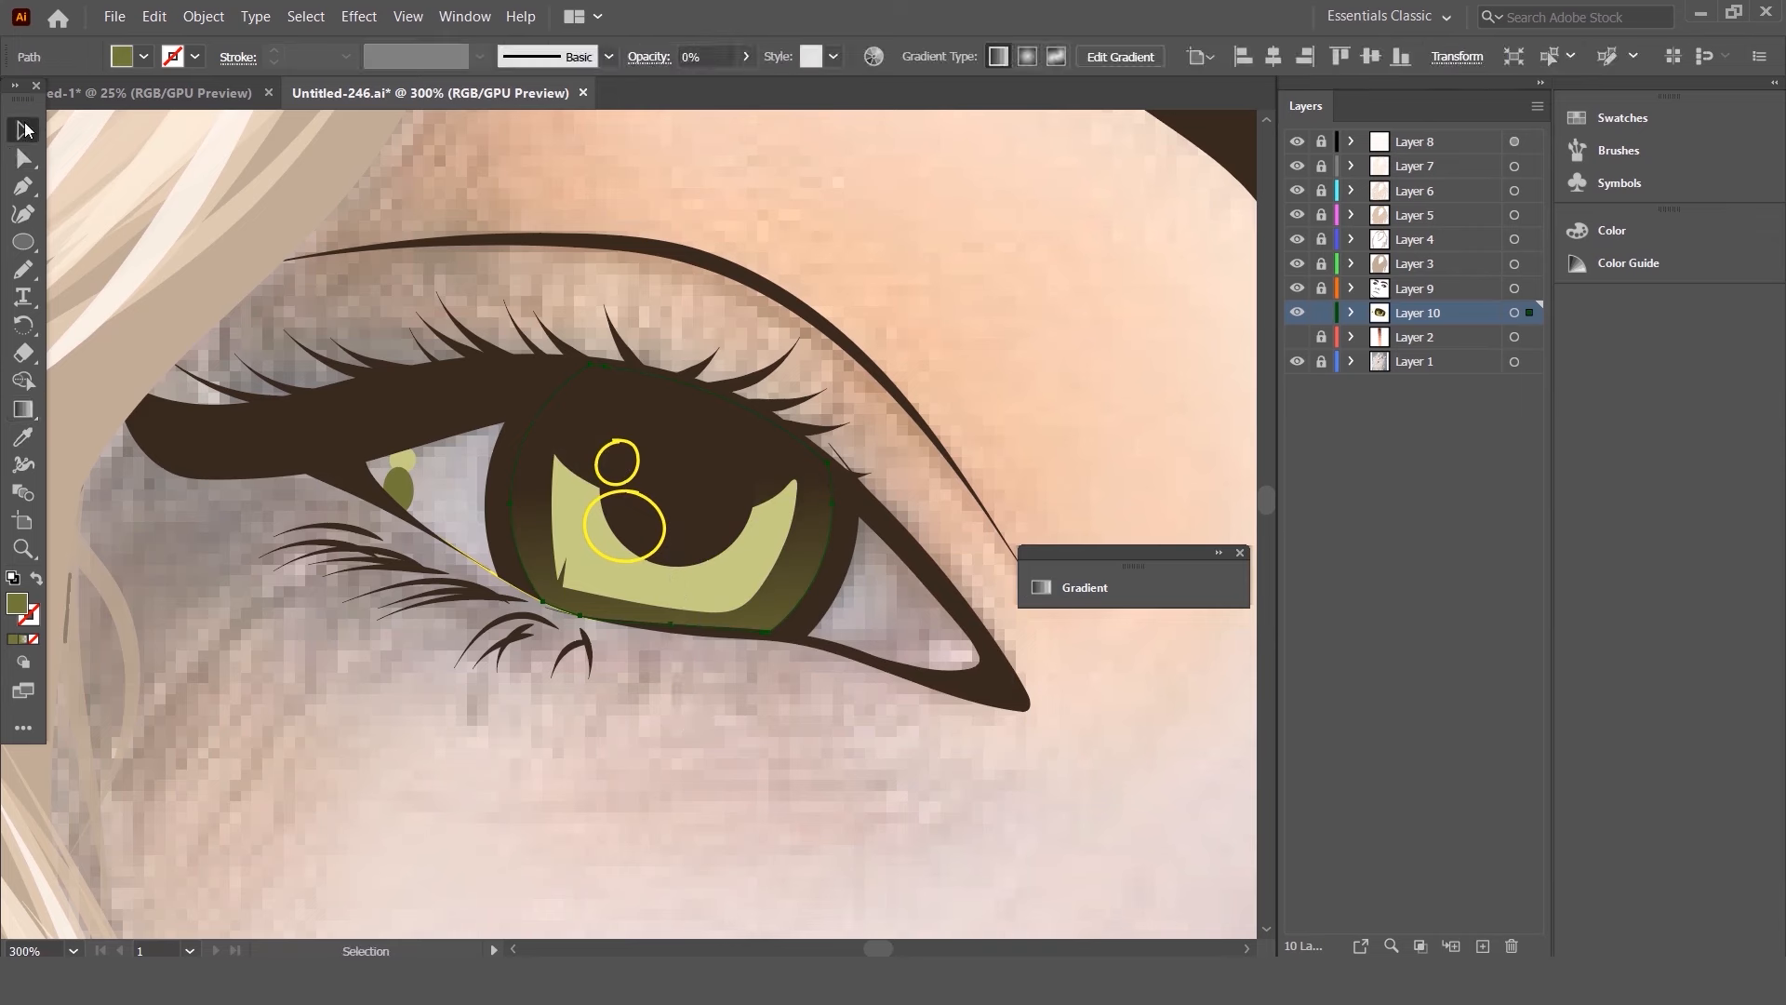
# - Apply the linear gradient to the light green iris reflection and set its end stop to the sampled light green
pyautogui.click(638, 577)
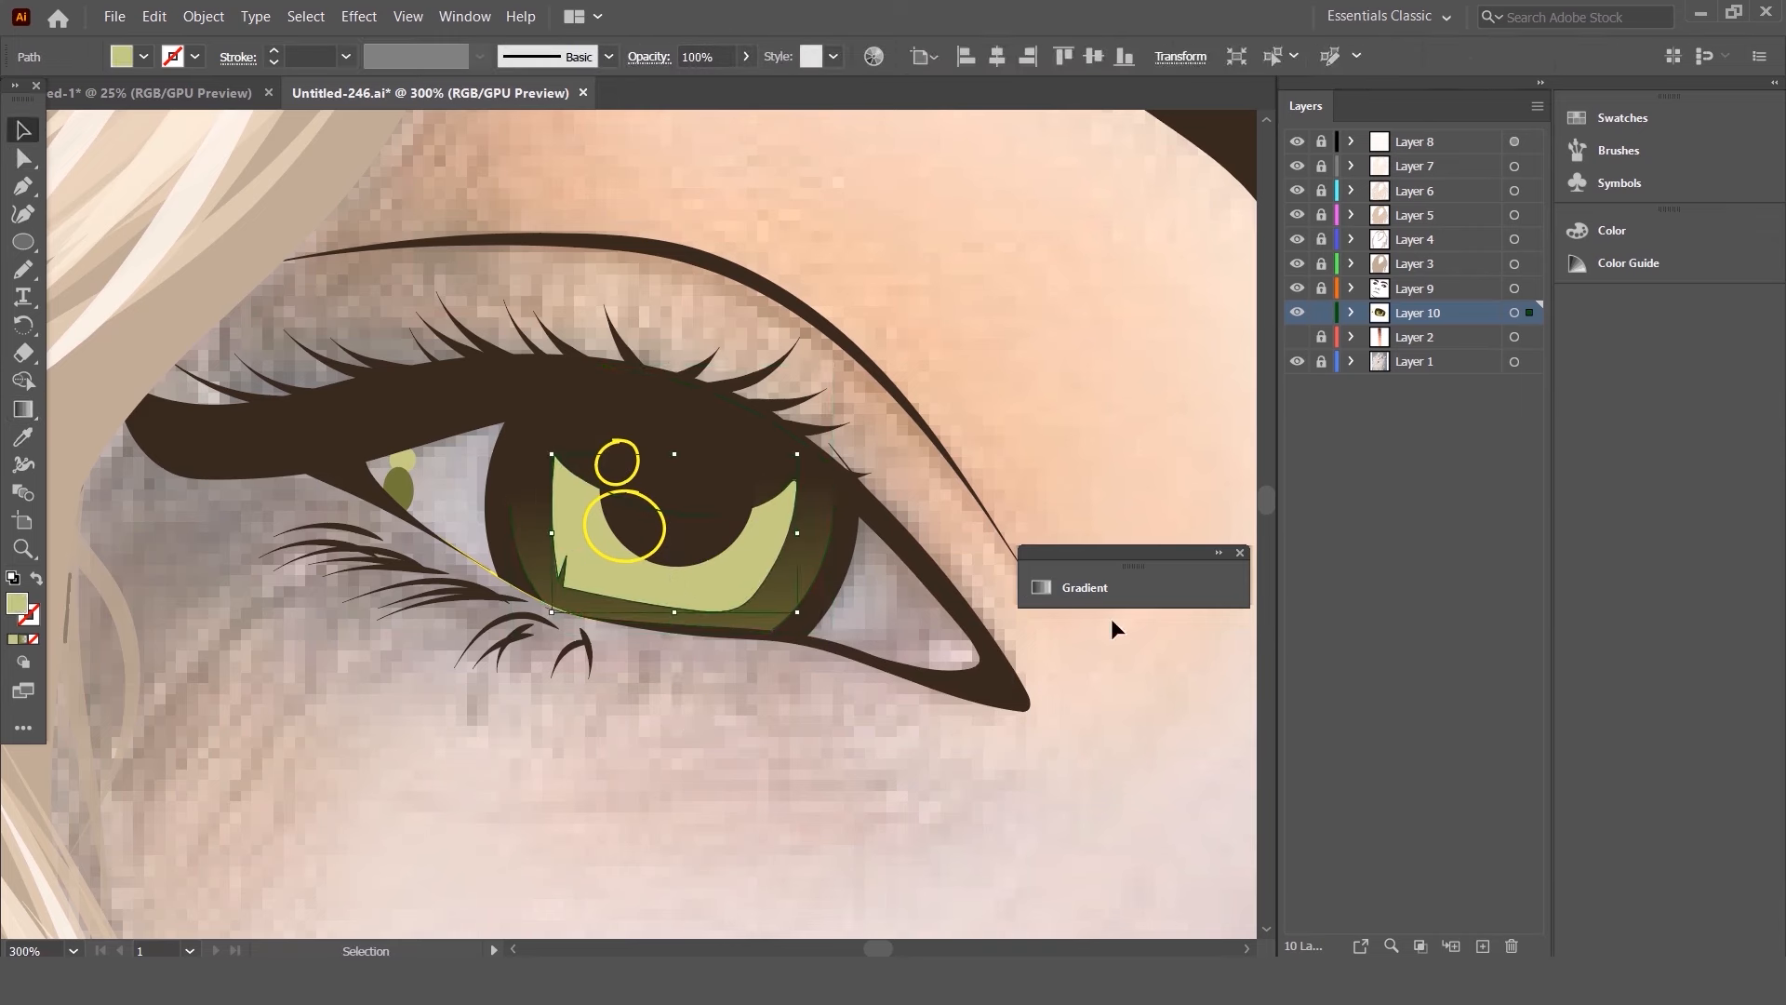
pyautogui.click(1069, 588)
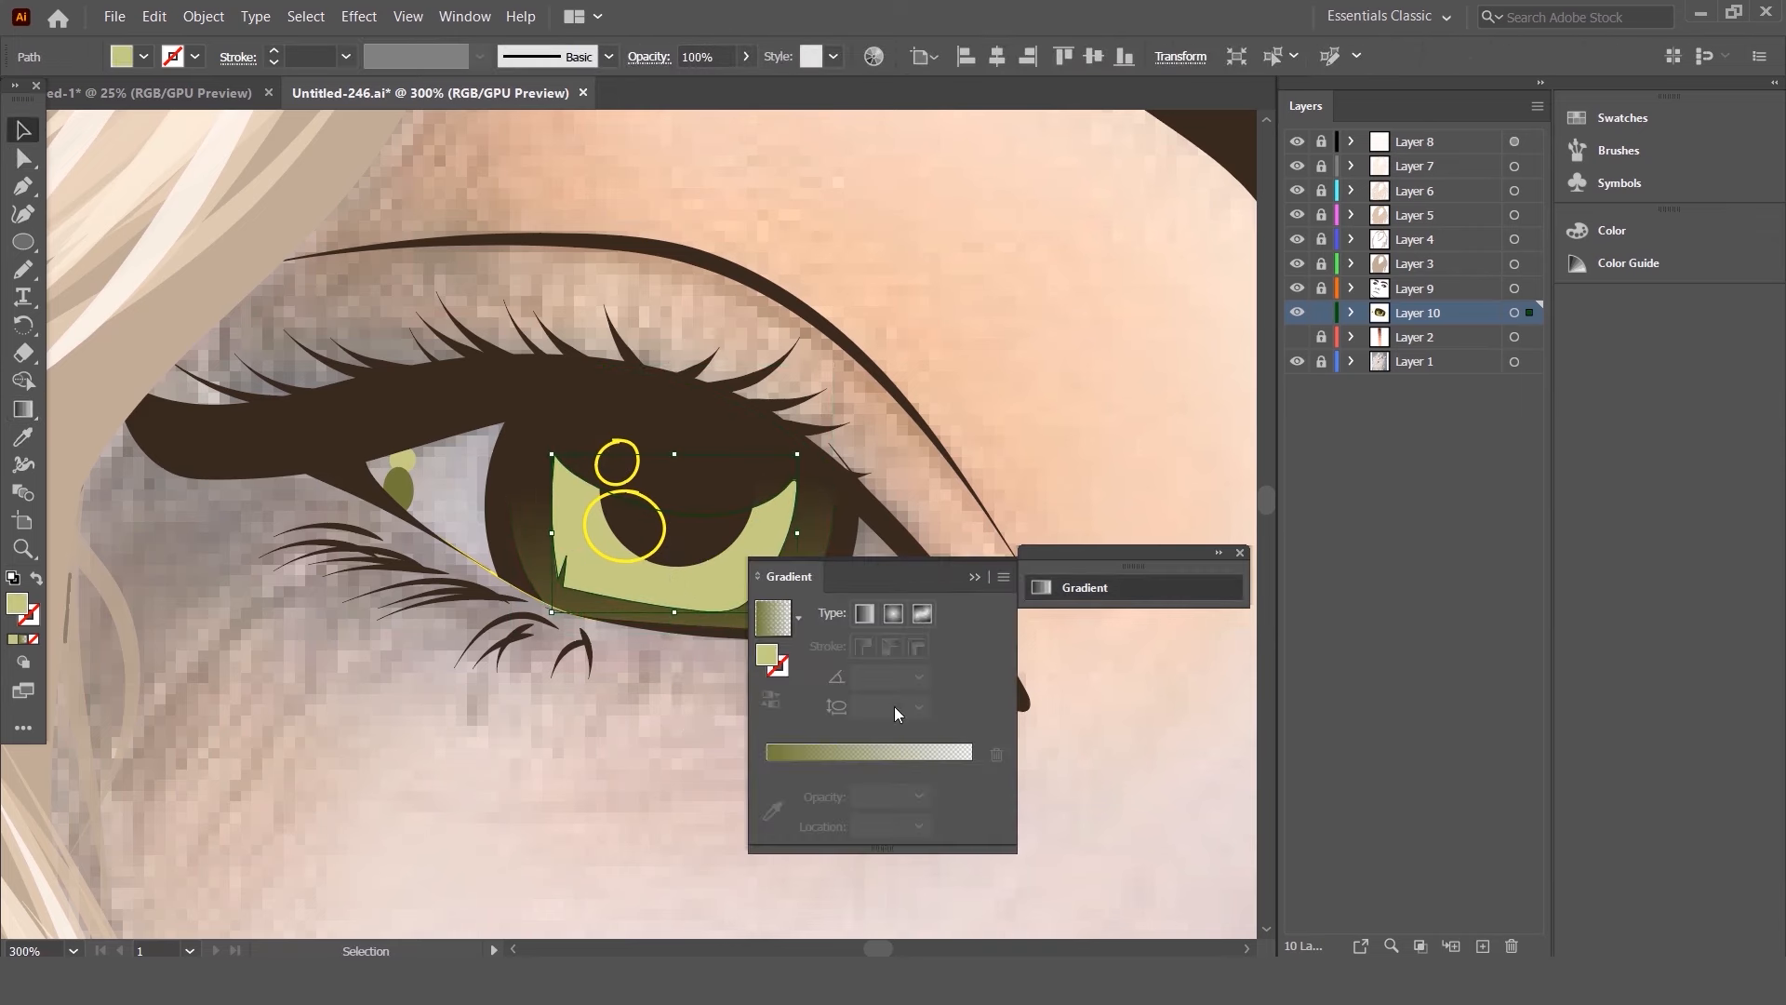
pyautogui.click(824, 752)
pyautogui.click(776, 821)
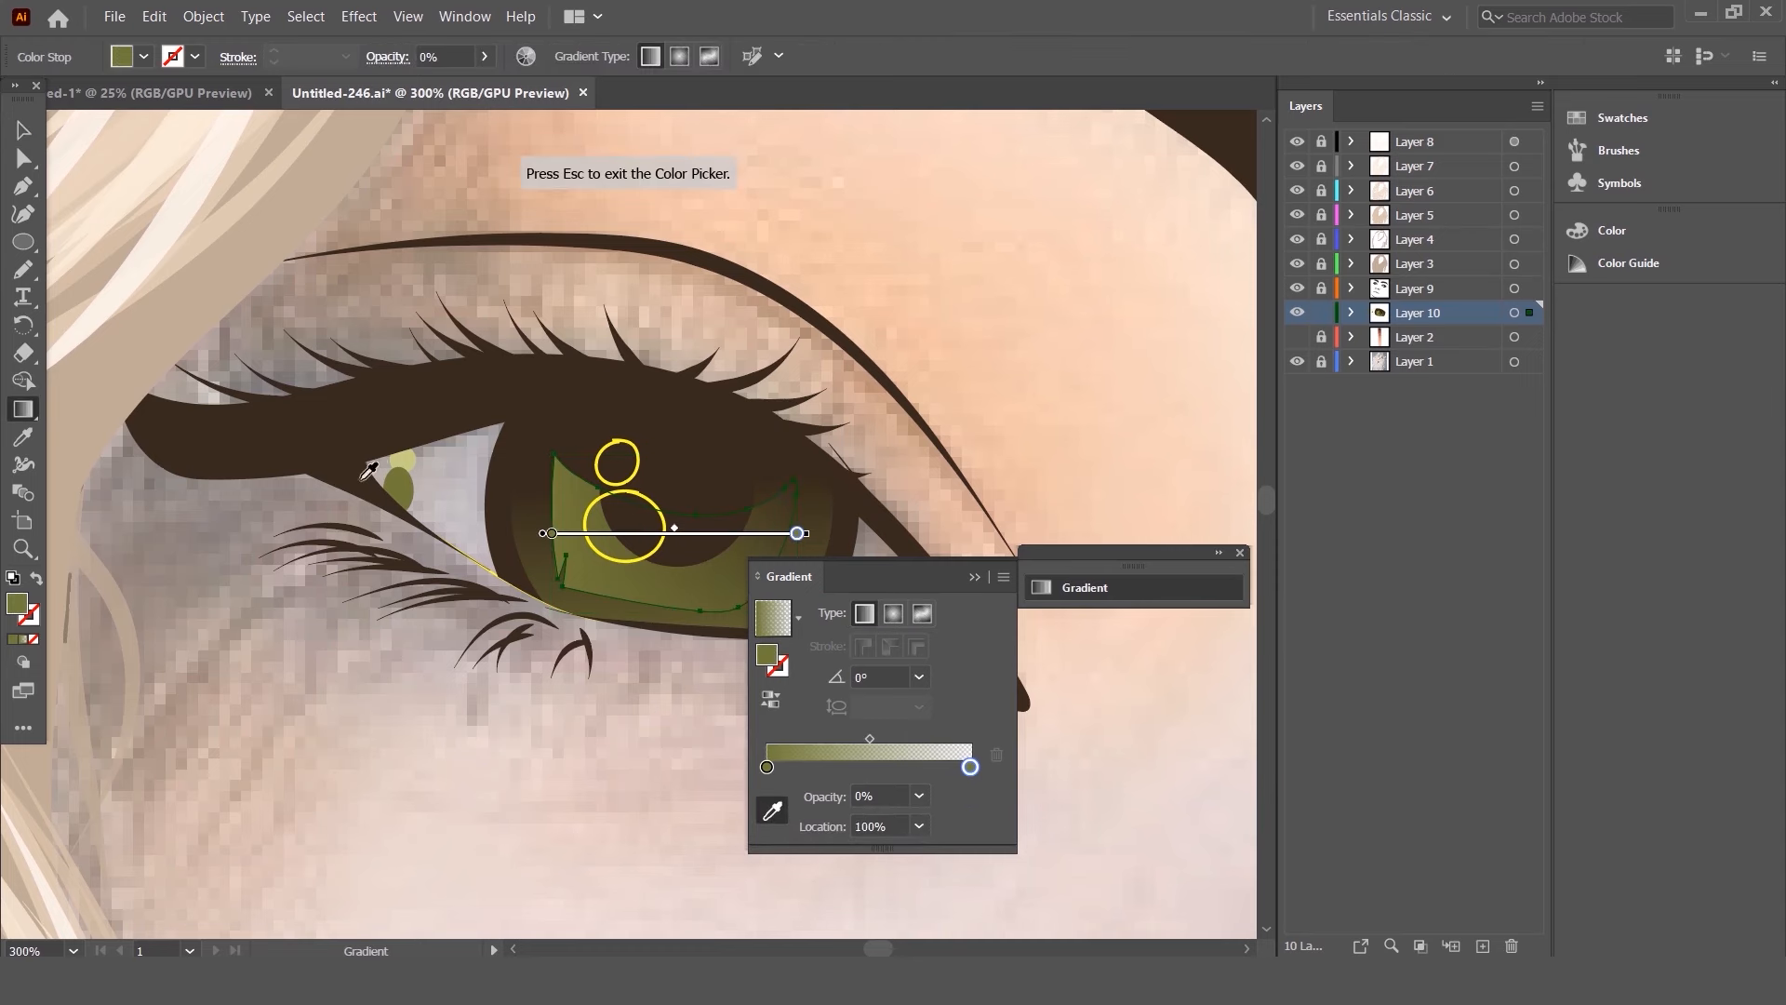
pyautogui.click(404, 457)
pyautogui.click(1061, 588)
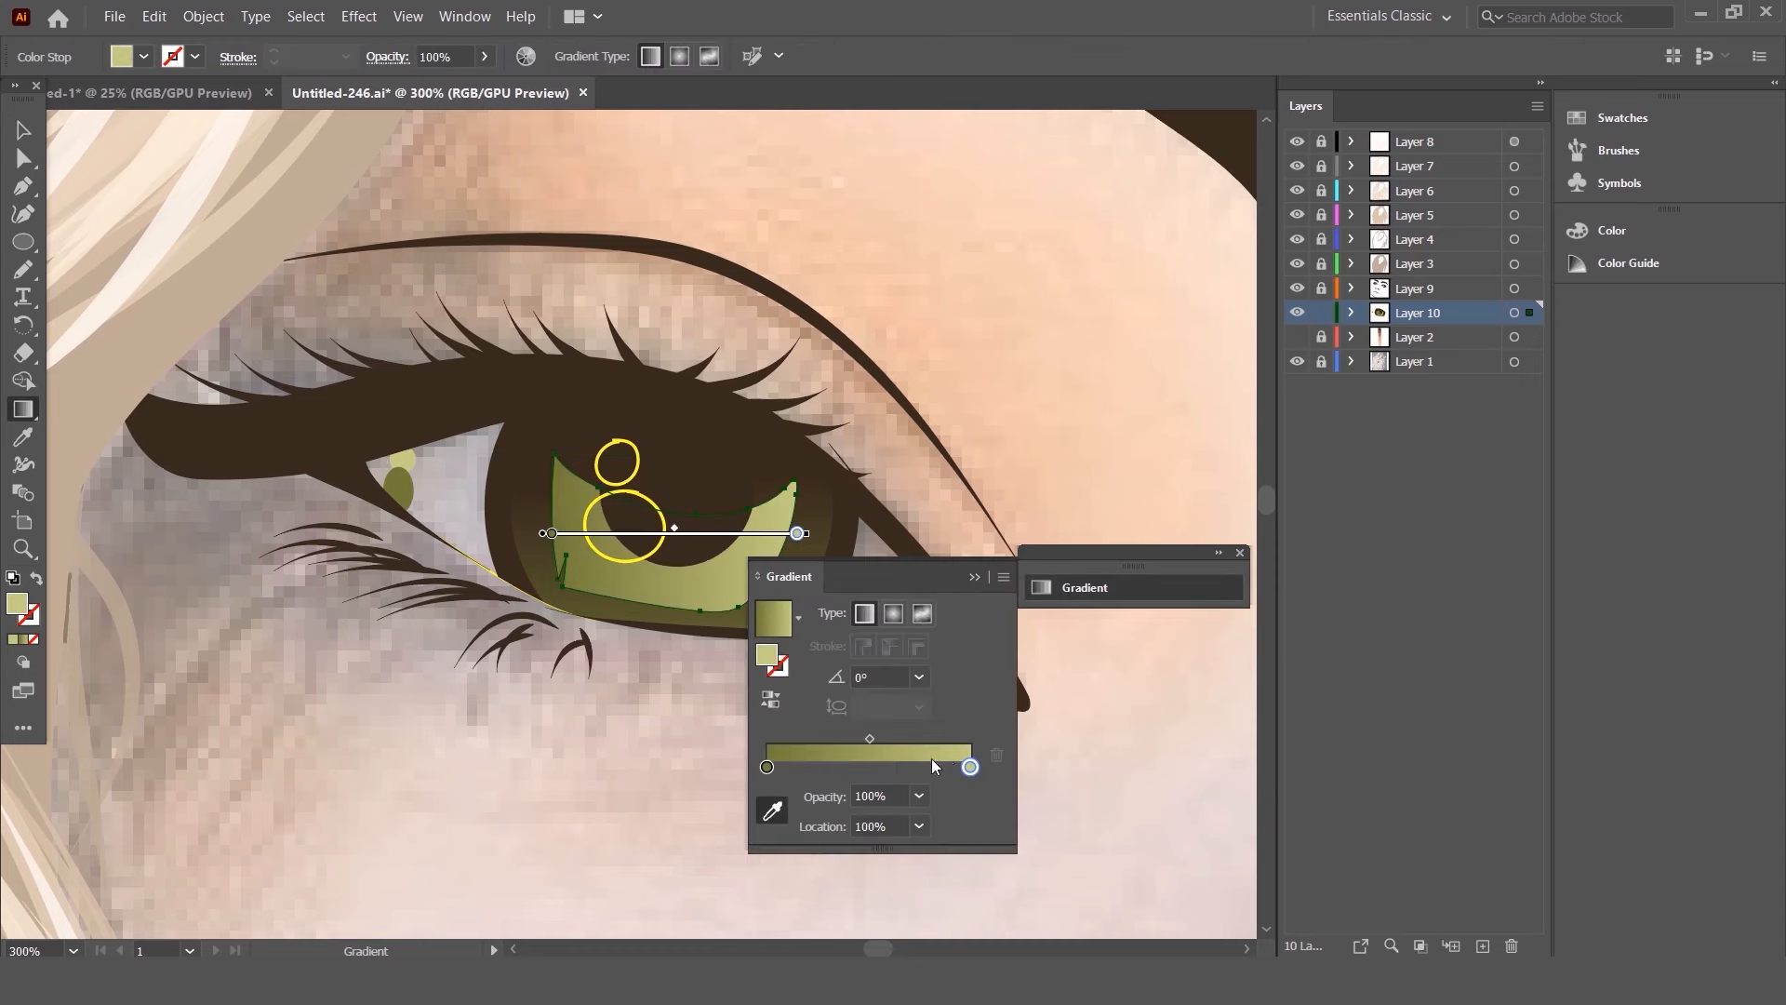
# - Set the reflection gradient's start stop to the sampled light green and its opacity to 0%
pyautogui.click(767, 768)
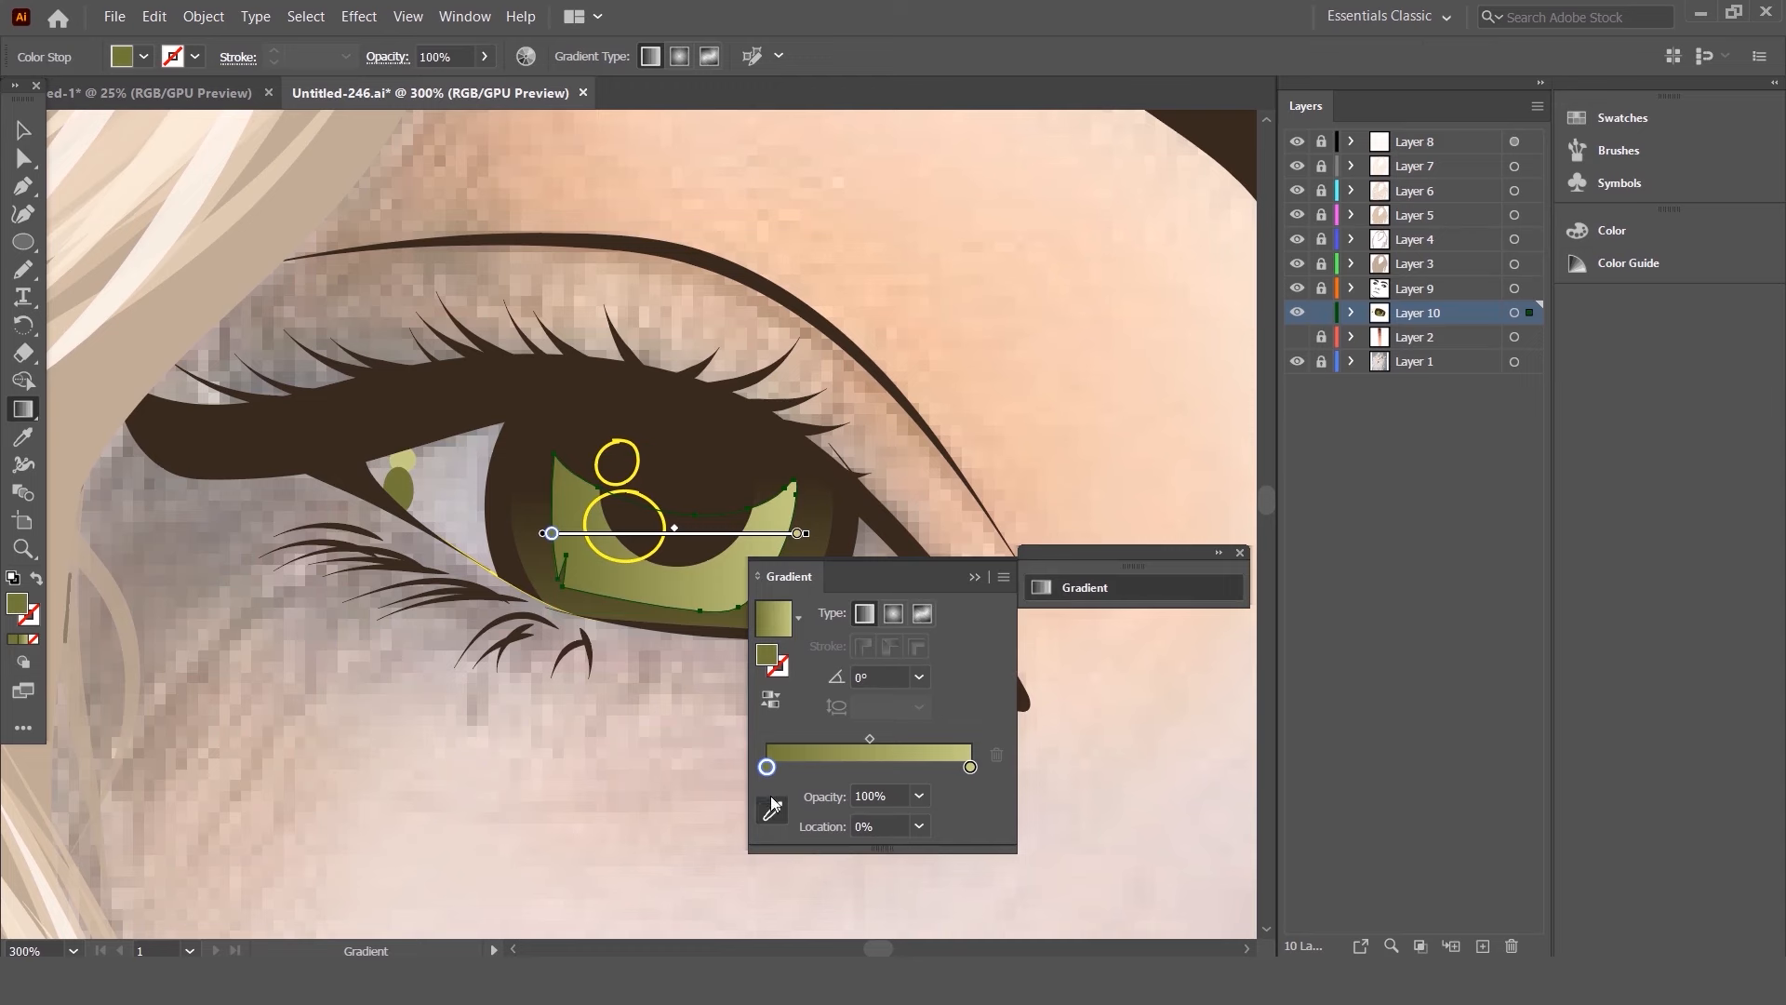
pyautogui.click(773, 807)
pyautogui.click(406, 461)
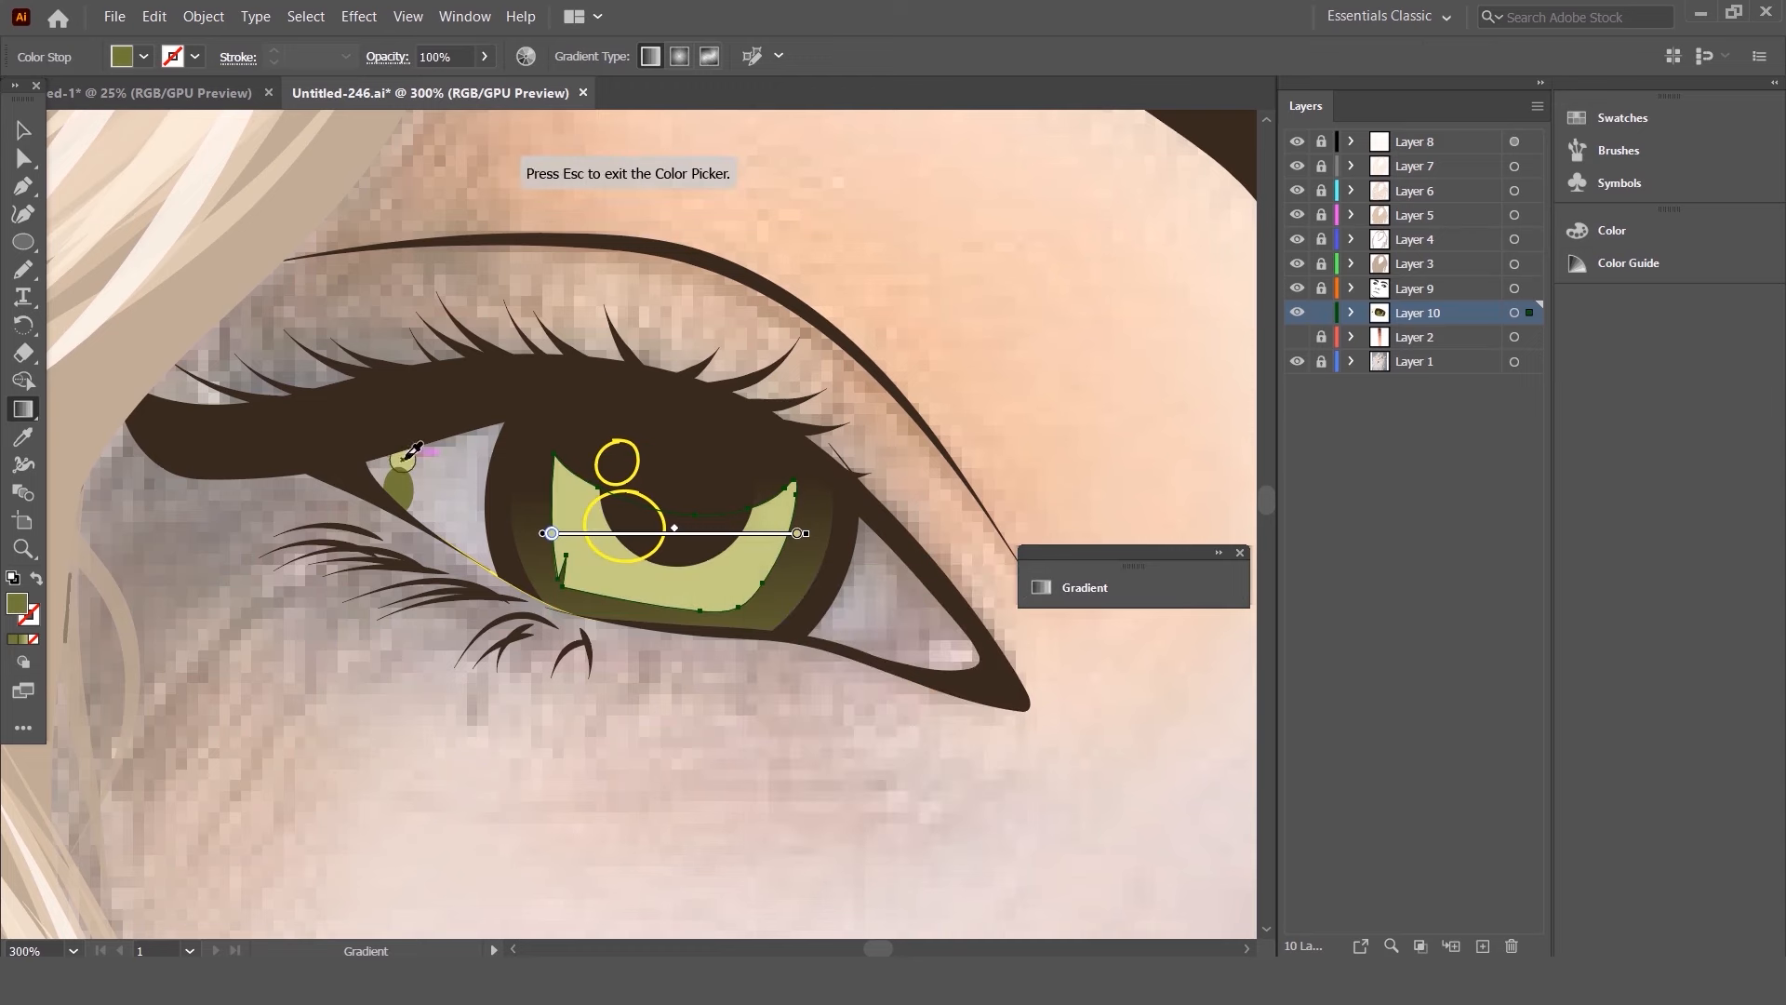
pyautogui.click(1137, 588)
pyautogui.click(920, 796)
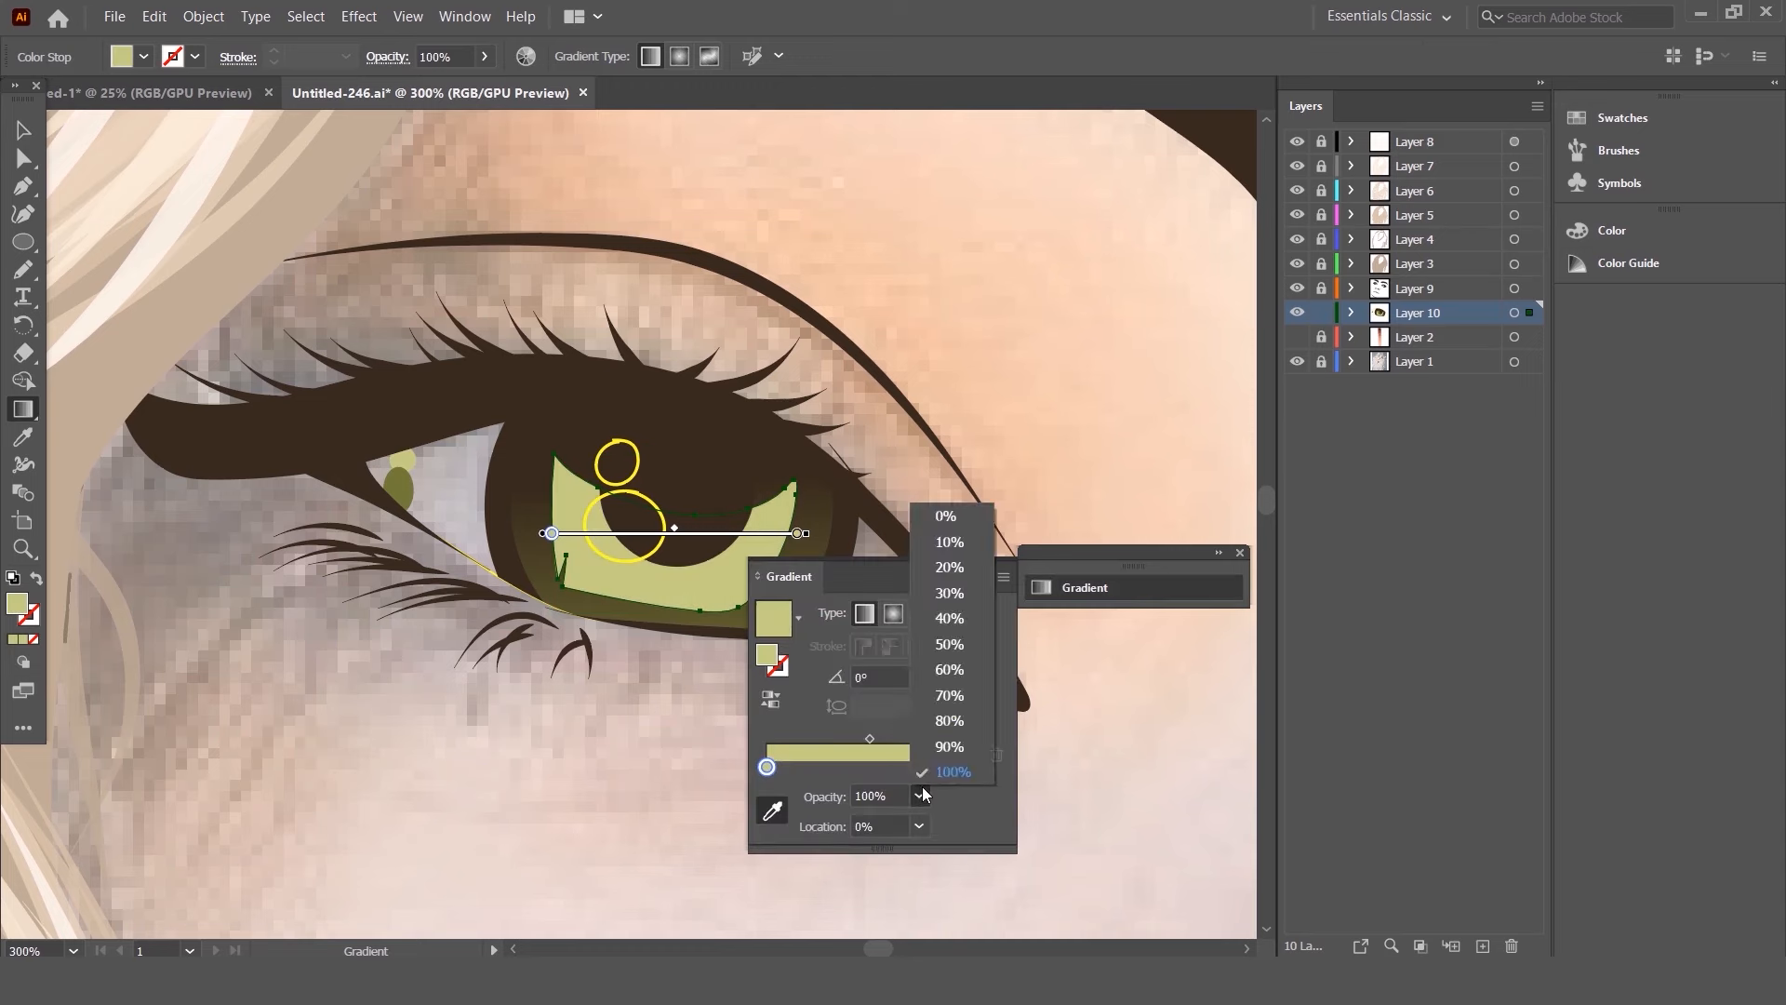
pyautogui.click(941, 513)
# - Try running the reflection's gradient vertically from the pupil down past the lower iris
pyautogui.click(23, 437)
pyautogui.click(23, 409)
pyautogui.moveTo(684, 431); pyautogui.dragTo(652, 600)
pyautogui.moveTo(756, 482); pyautogui.dragTo(776, 687)
pyautogui.moveTo(674, 462); pyautogui.dragTo(679, 659)
pyautogui.click(20, 128)
pyautogui.click(851, 332)
pyautogui.scroll(-1, 850, 332)
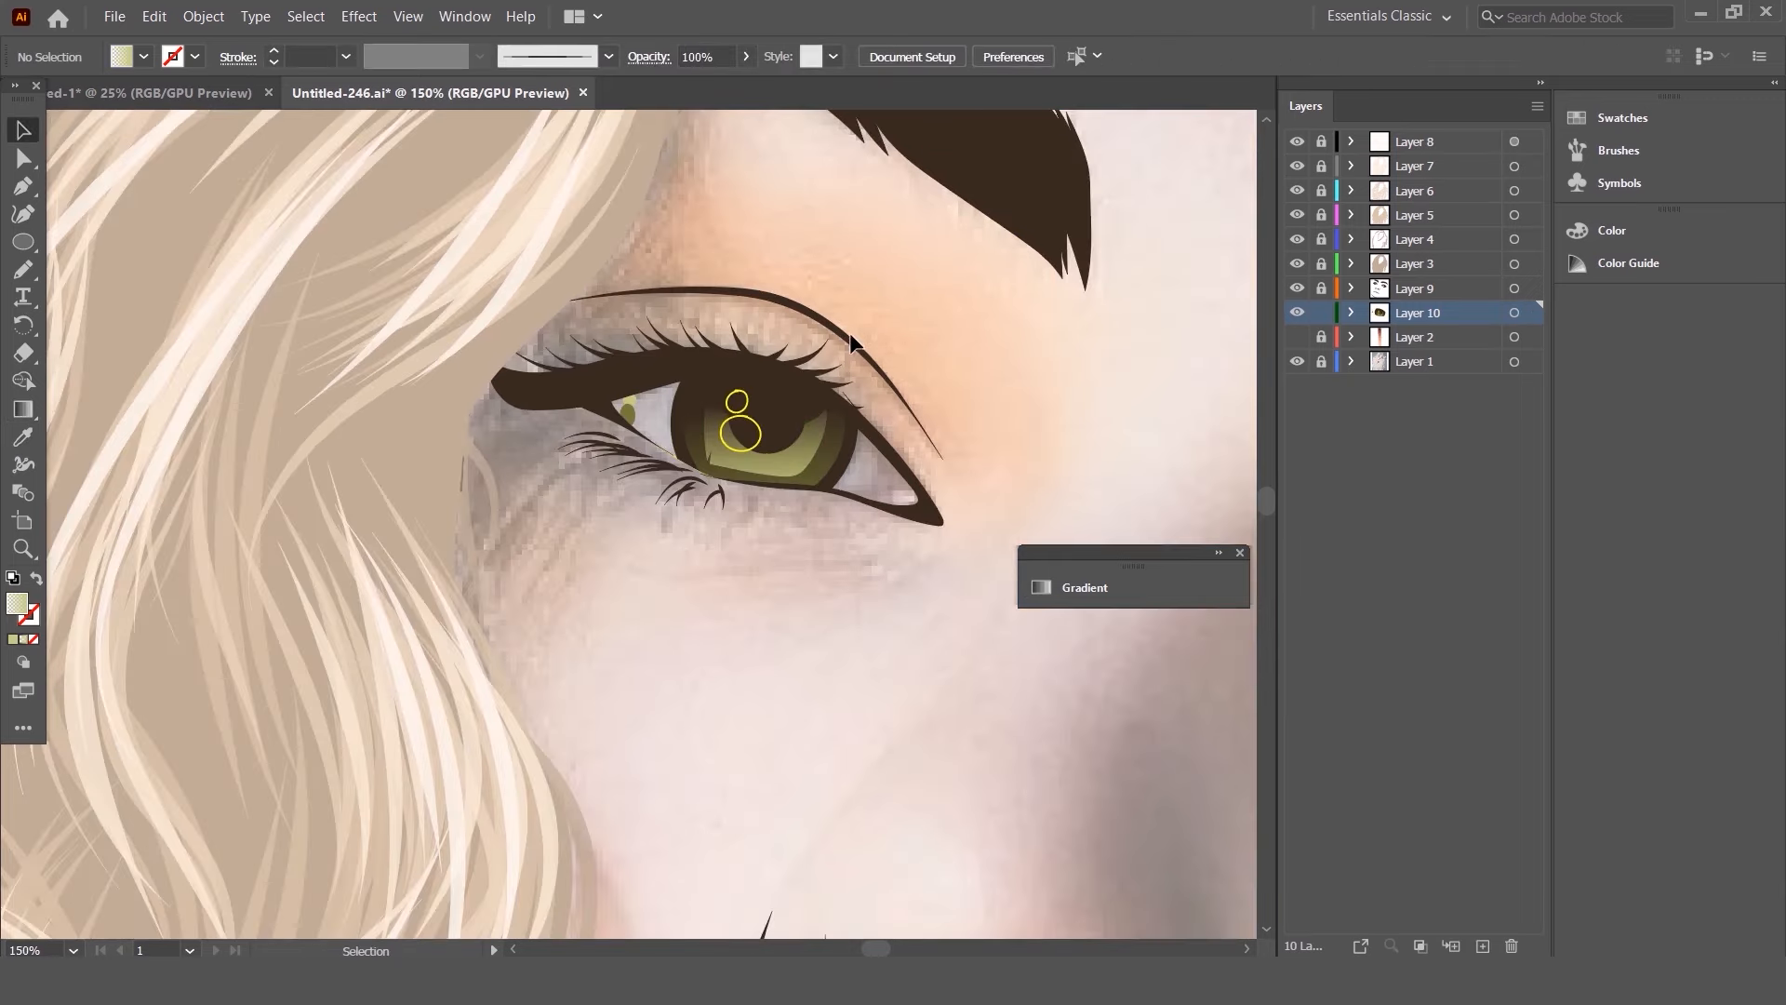
# - Redirect the reflection's gradient with a vertical run across the iris, so the light green fades out lower below the upper lid
pyautogui.scroll(2, 580, 475)
pyautogui.scroll(-1, 626, 469)
pyautogui.scroll(3, 780, 458)
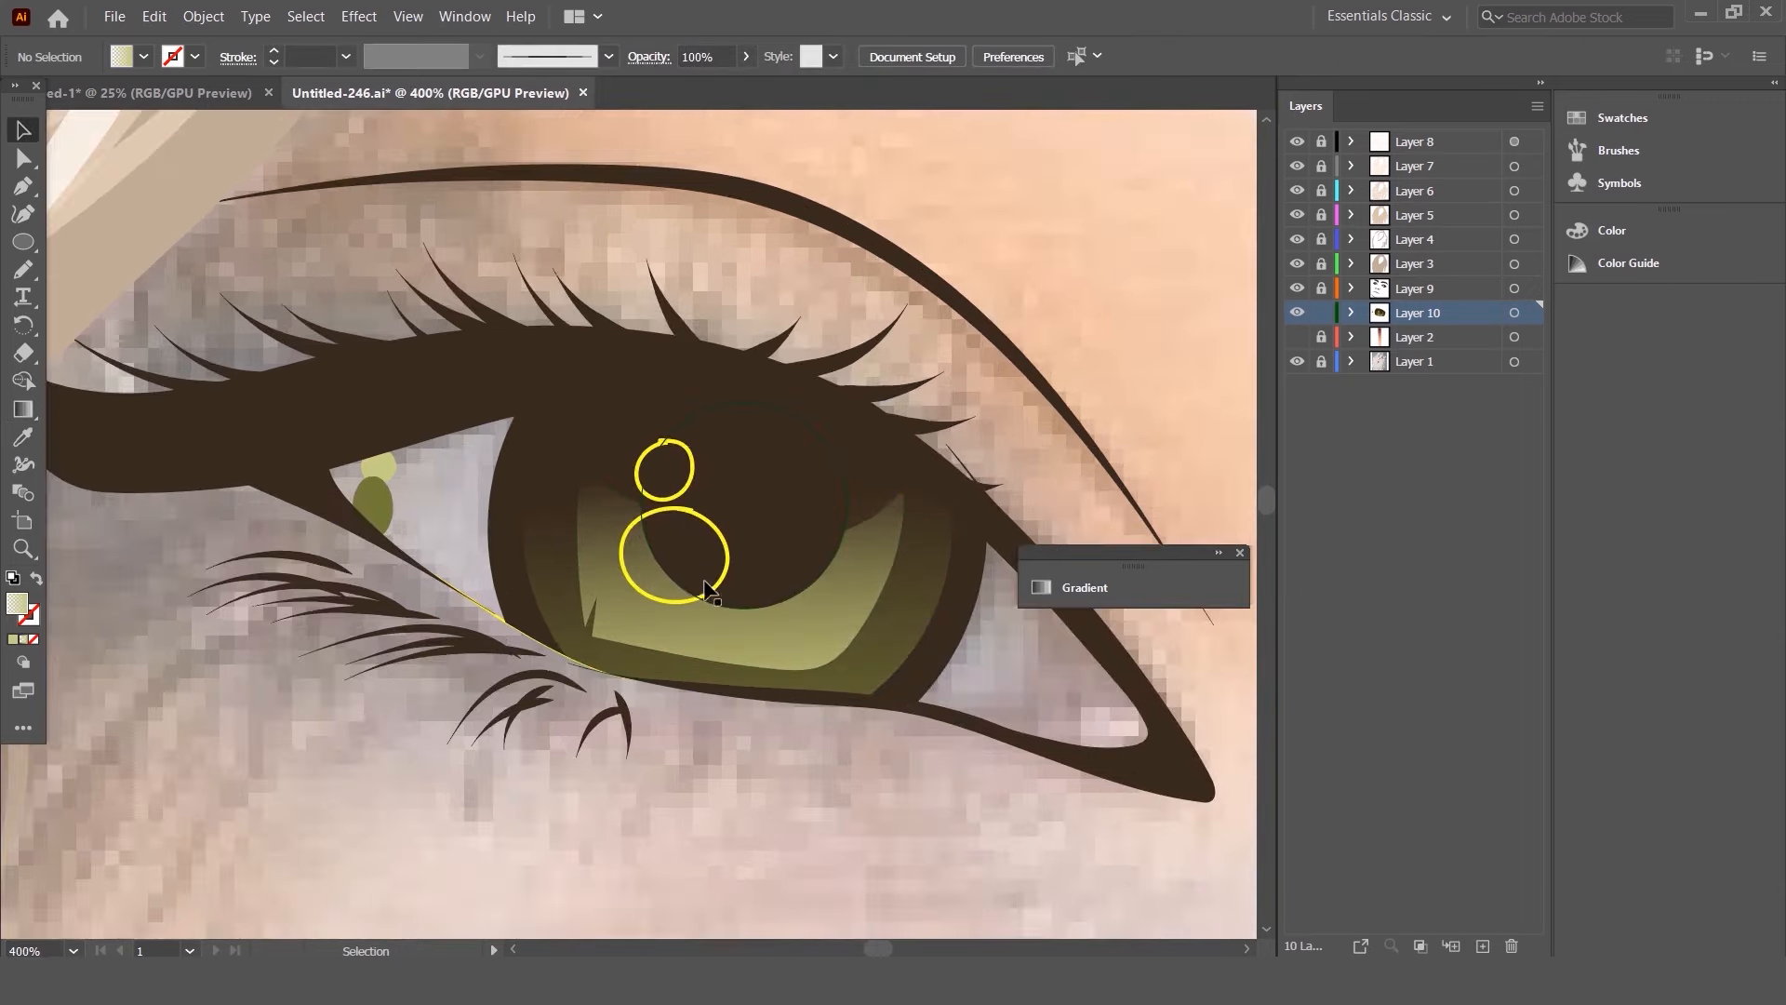
pyautogui.scroll(1, 769, 622)
pyautogui.click(26, 407)
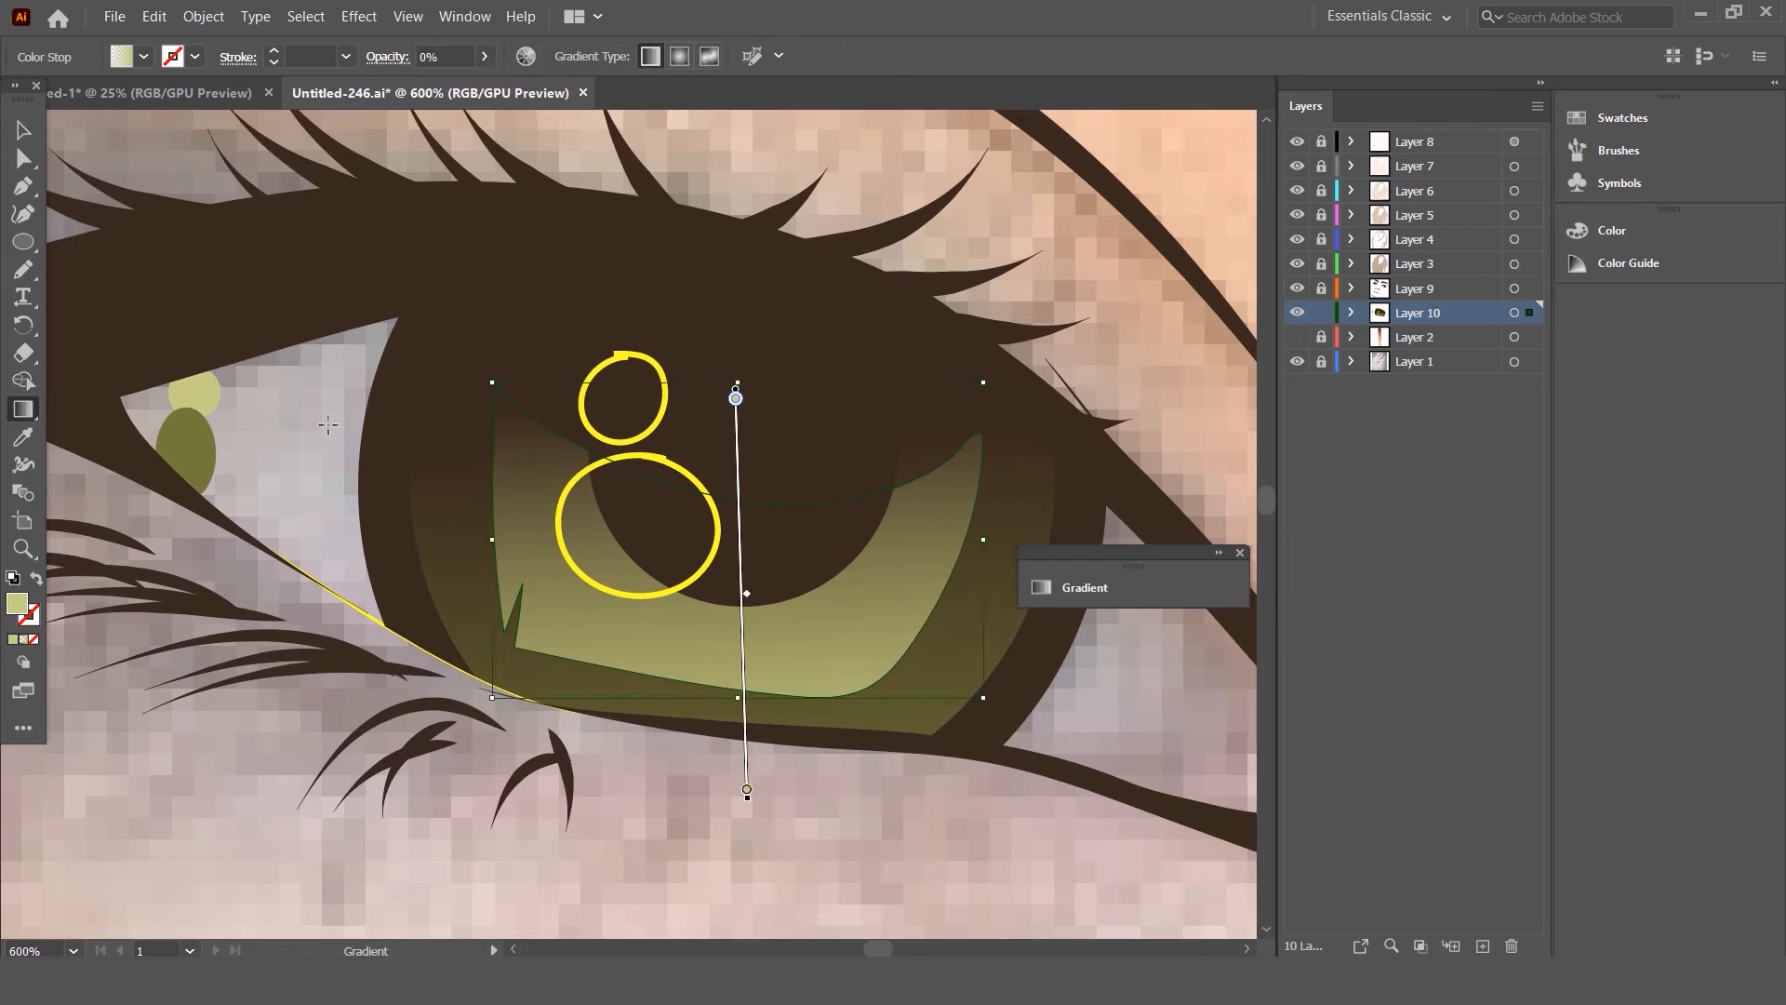
pyautogui.moveTo(869, 468); pyautogui.dragTo(873, 726)
pyautogui.moveTo(614, 472); pyautogui.dragTo(589, 704)
pyautogui.click(23, 130)
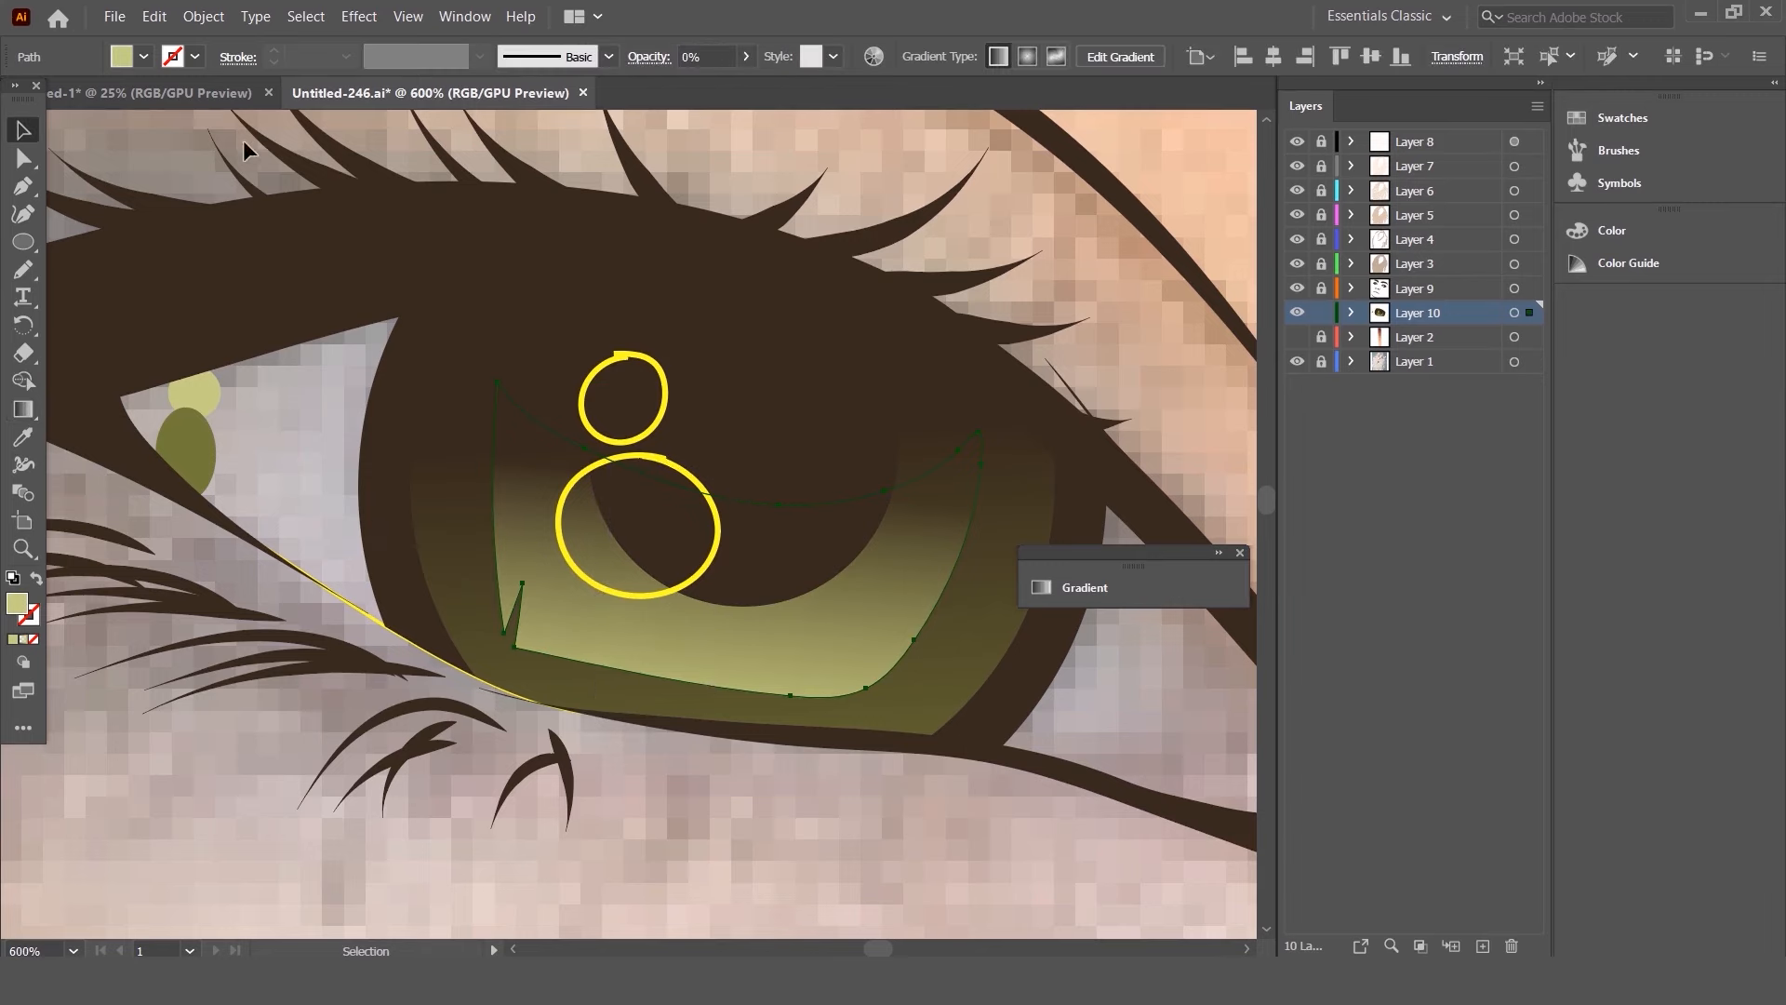
pyautogui.click(175, 147)
pyautogui.keyDown('alt'); pyautogui.scroll(-1, 811, 386); pyautogui.keyUp('alt')
pyautogui.scroll(1, 806, 389)
pyautogui.keyDown('alt'); pyautogui.scroll(1, 798, 435); pyautogui.keyUp('alt')
# - Redraw the reflection's lower edge with the Pencil tool as a smooth rounded curve without the notch
pyautogui.click(784, 666)
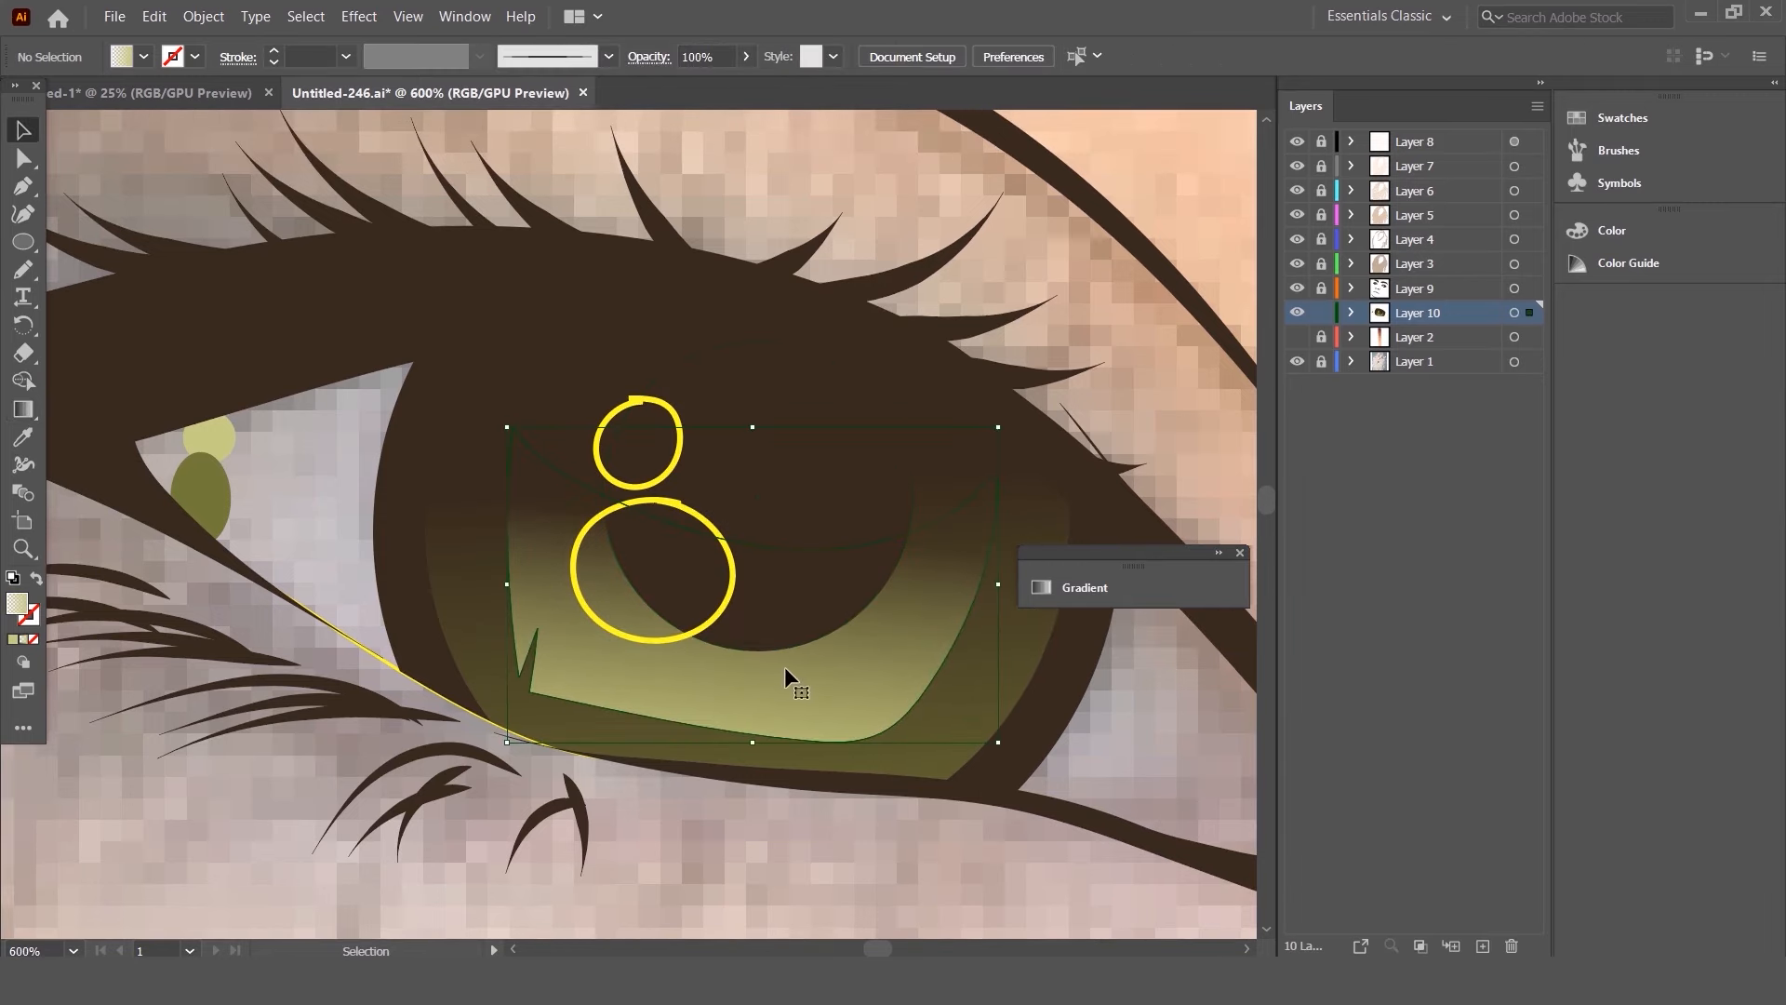
pyautogui.press('n')
pyautogui.moveTo(511, 536); pyautogui.dragTo(544, 621)
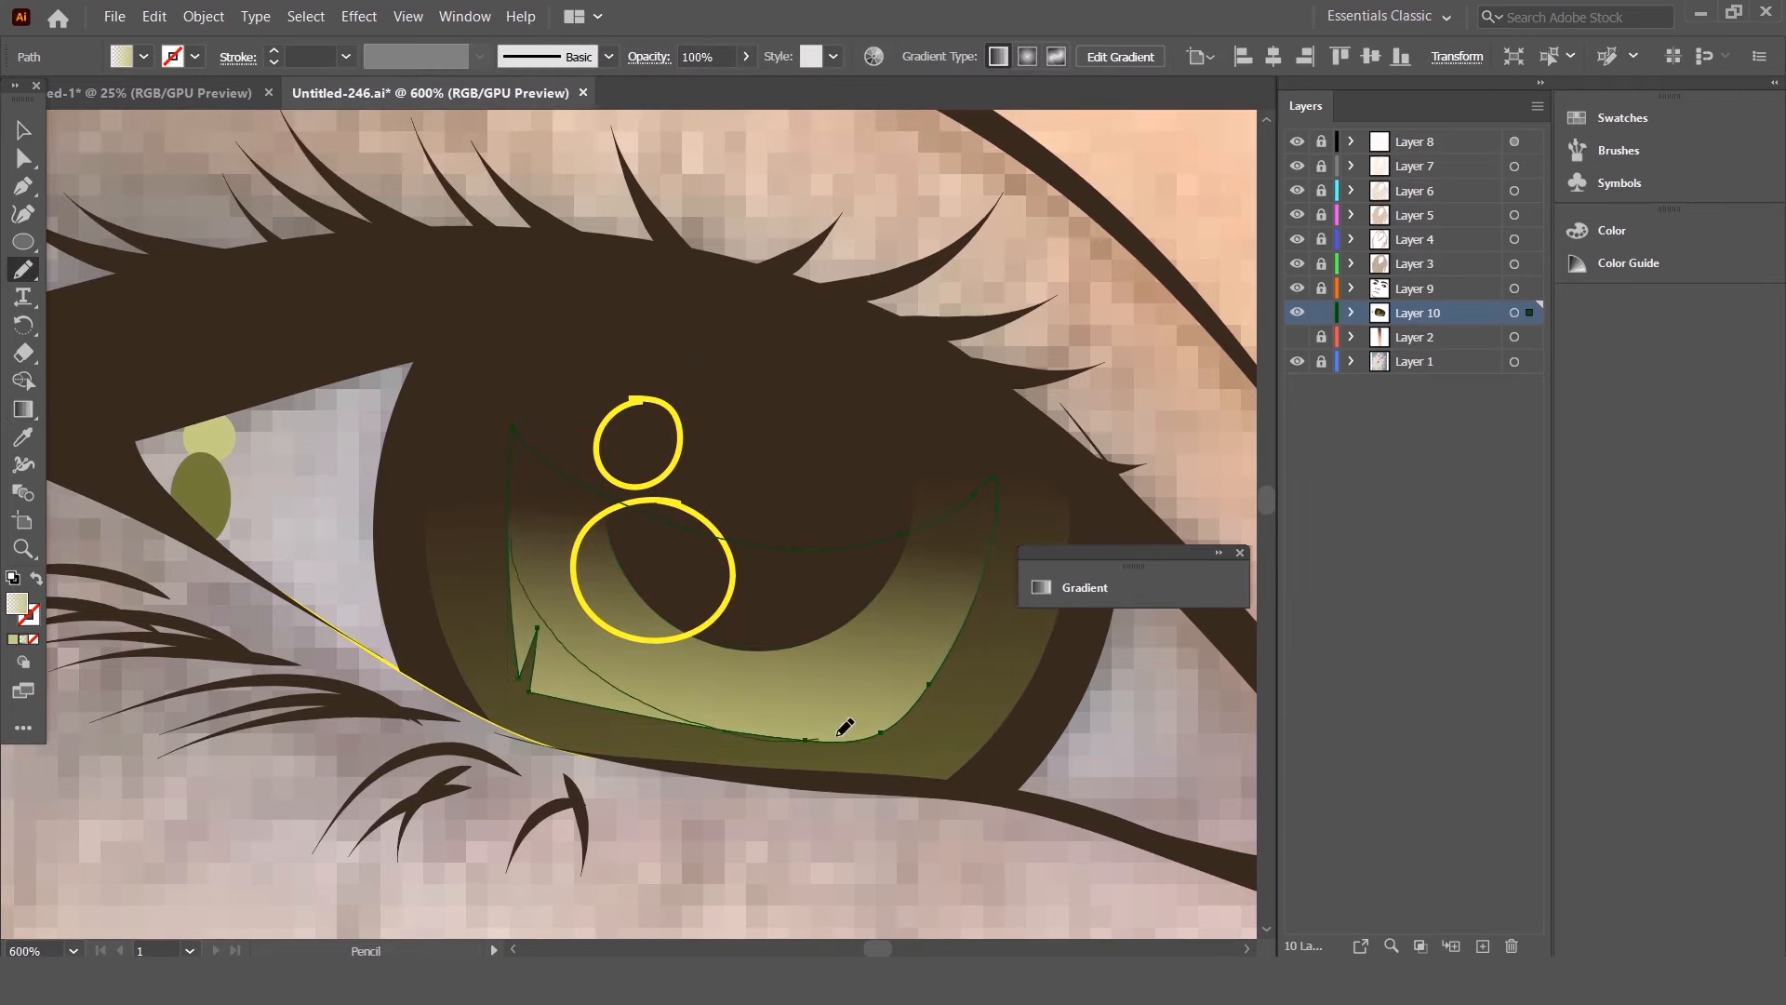
pyautogui.moveTo(817, 738); pyautogui.dragTo(953, 651)
pyautogui.hotkey('ctrl', 'z')
pyautogui.moveTo(940, 643); pyautogui.dragTo(976, 612)
pyautogui.moveTo(773, 711)
pyautogui.mouseDown()
pyautogui.moveTo(659, 720)
pyautogui.moveTo(838, 708)
pyautogui.moveTo(955, 622)
pyautogui.moveTo(891, 677)
pyautogui.mouseUp()
pyautogui.hotkey('ctrl', 'z')
pyautogui.moveTo(705, 729); pyautogui.dragTo(687, 721)
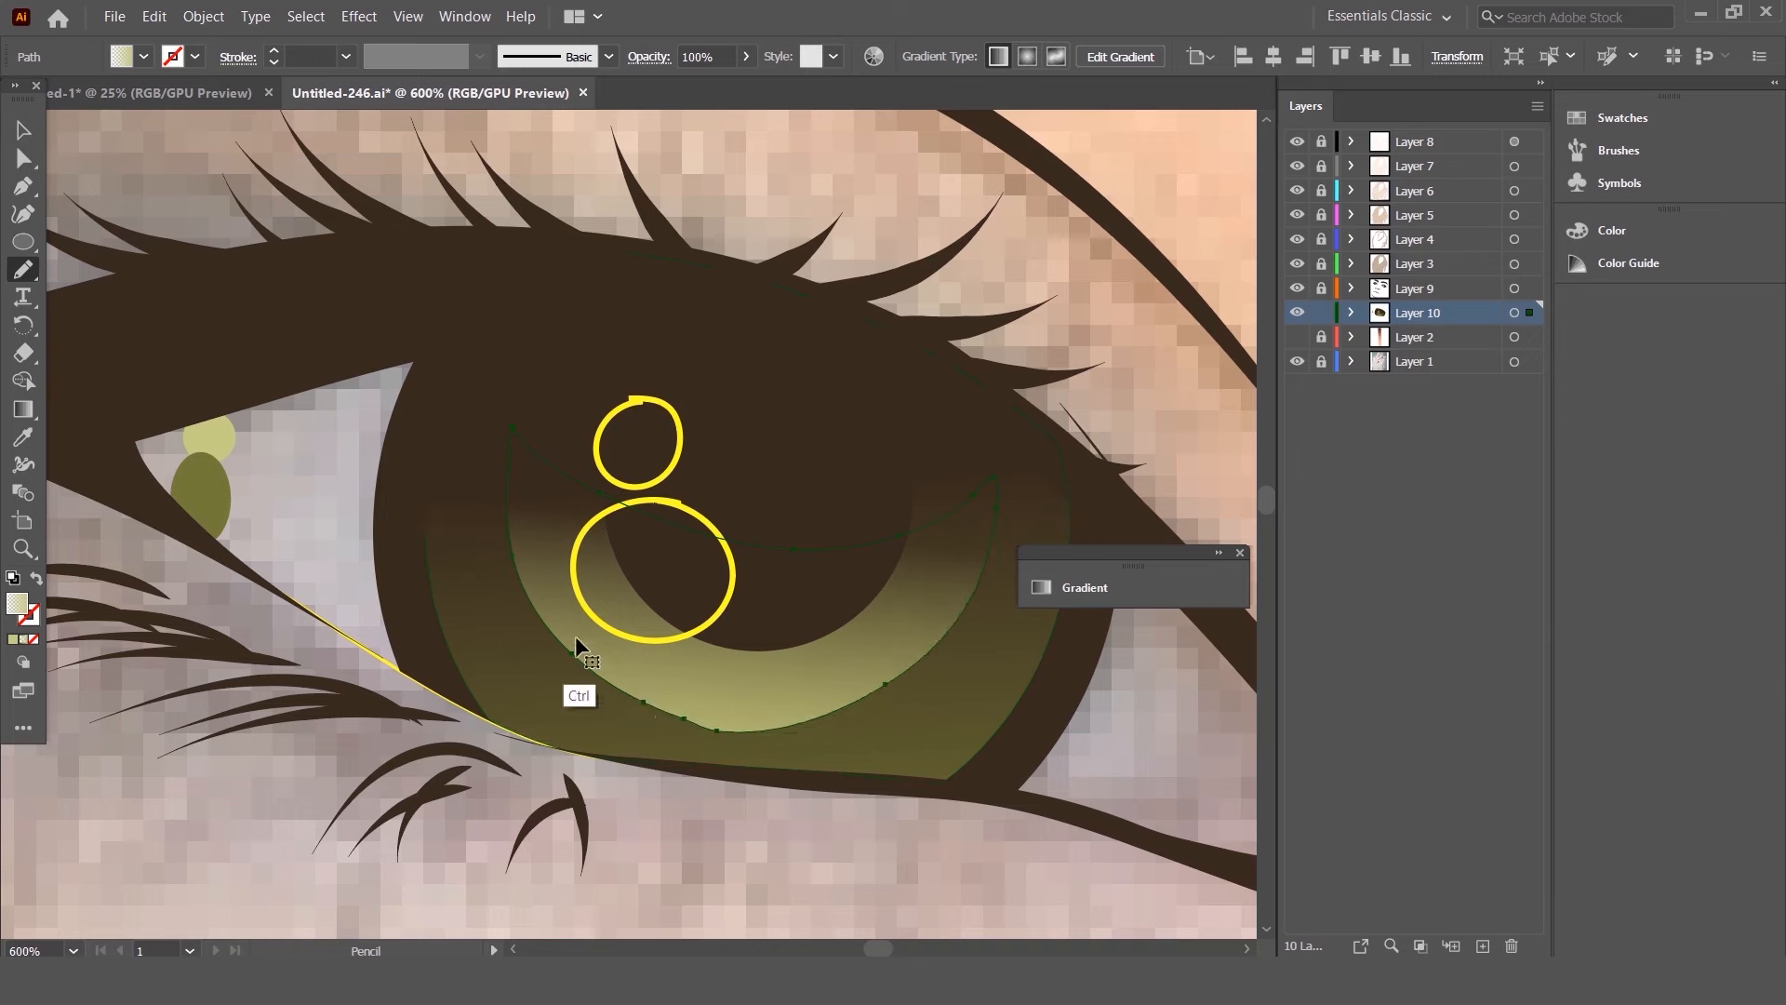
pyautogui.hotkey('ctrl', 'z')
pyautogui.moveTo(962, 635); pyautogui.dragTo(977, 590)
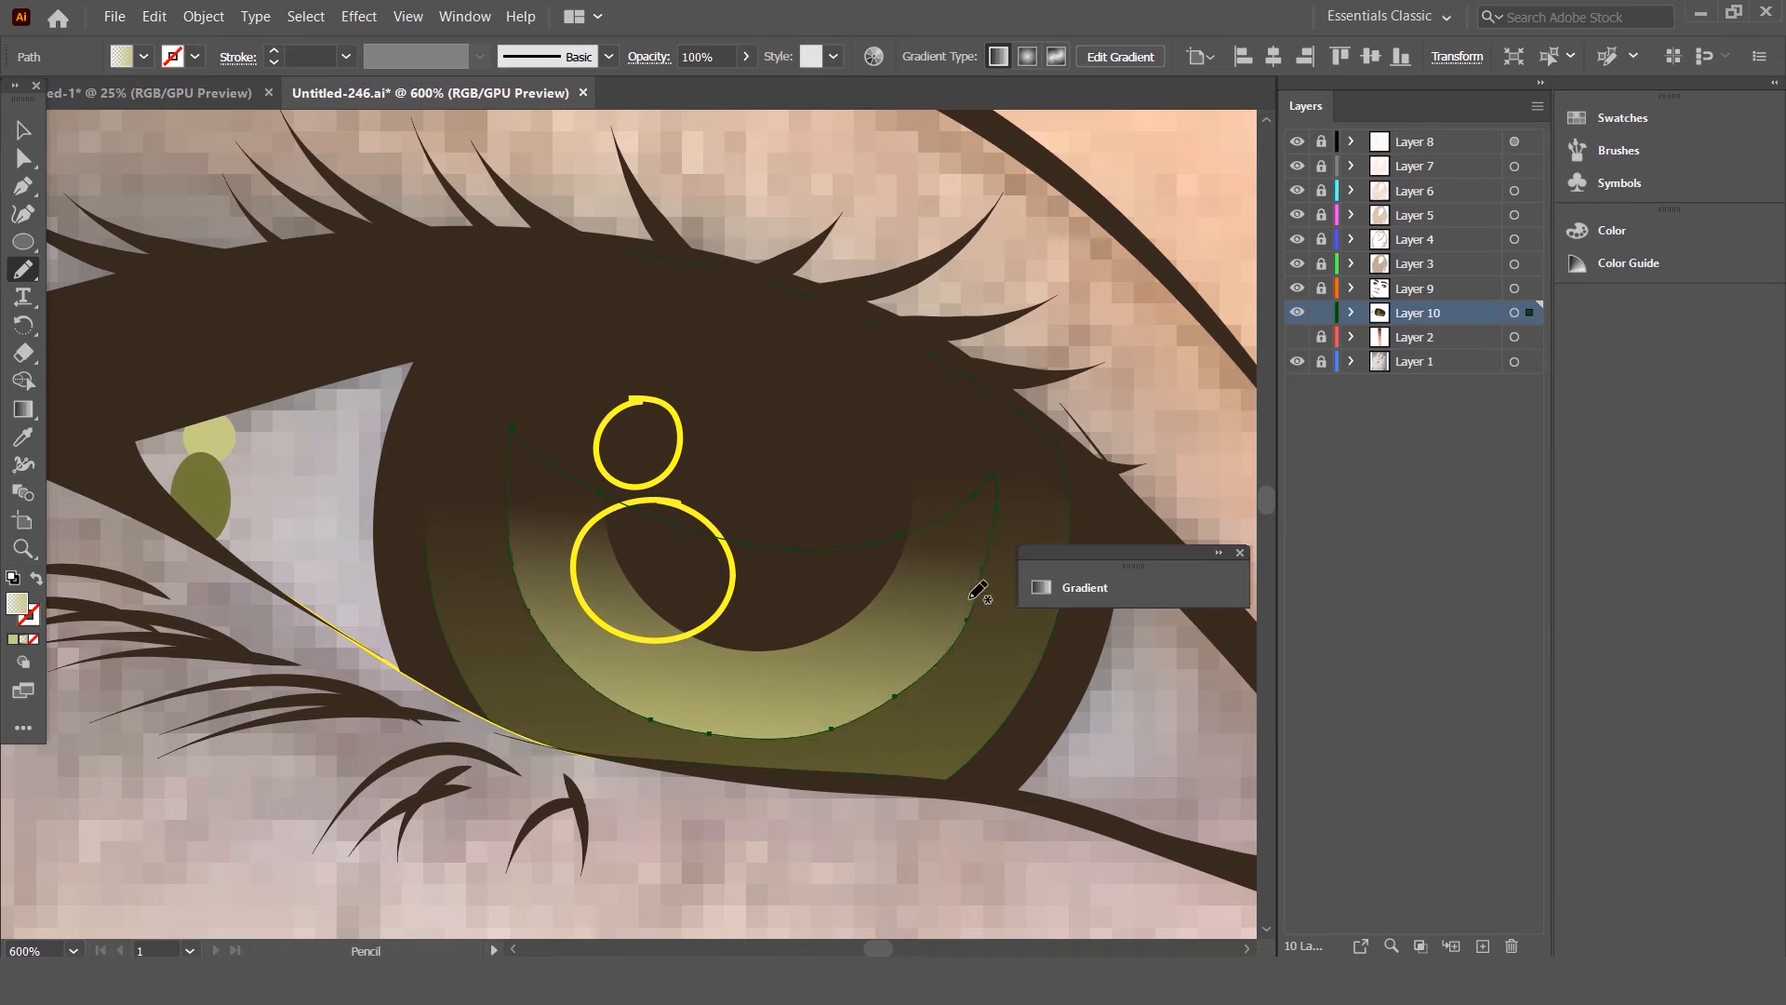
pyautogui.press('v')
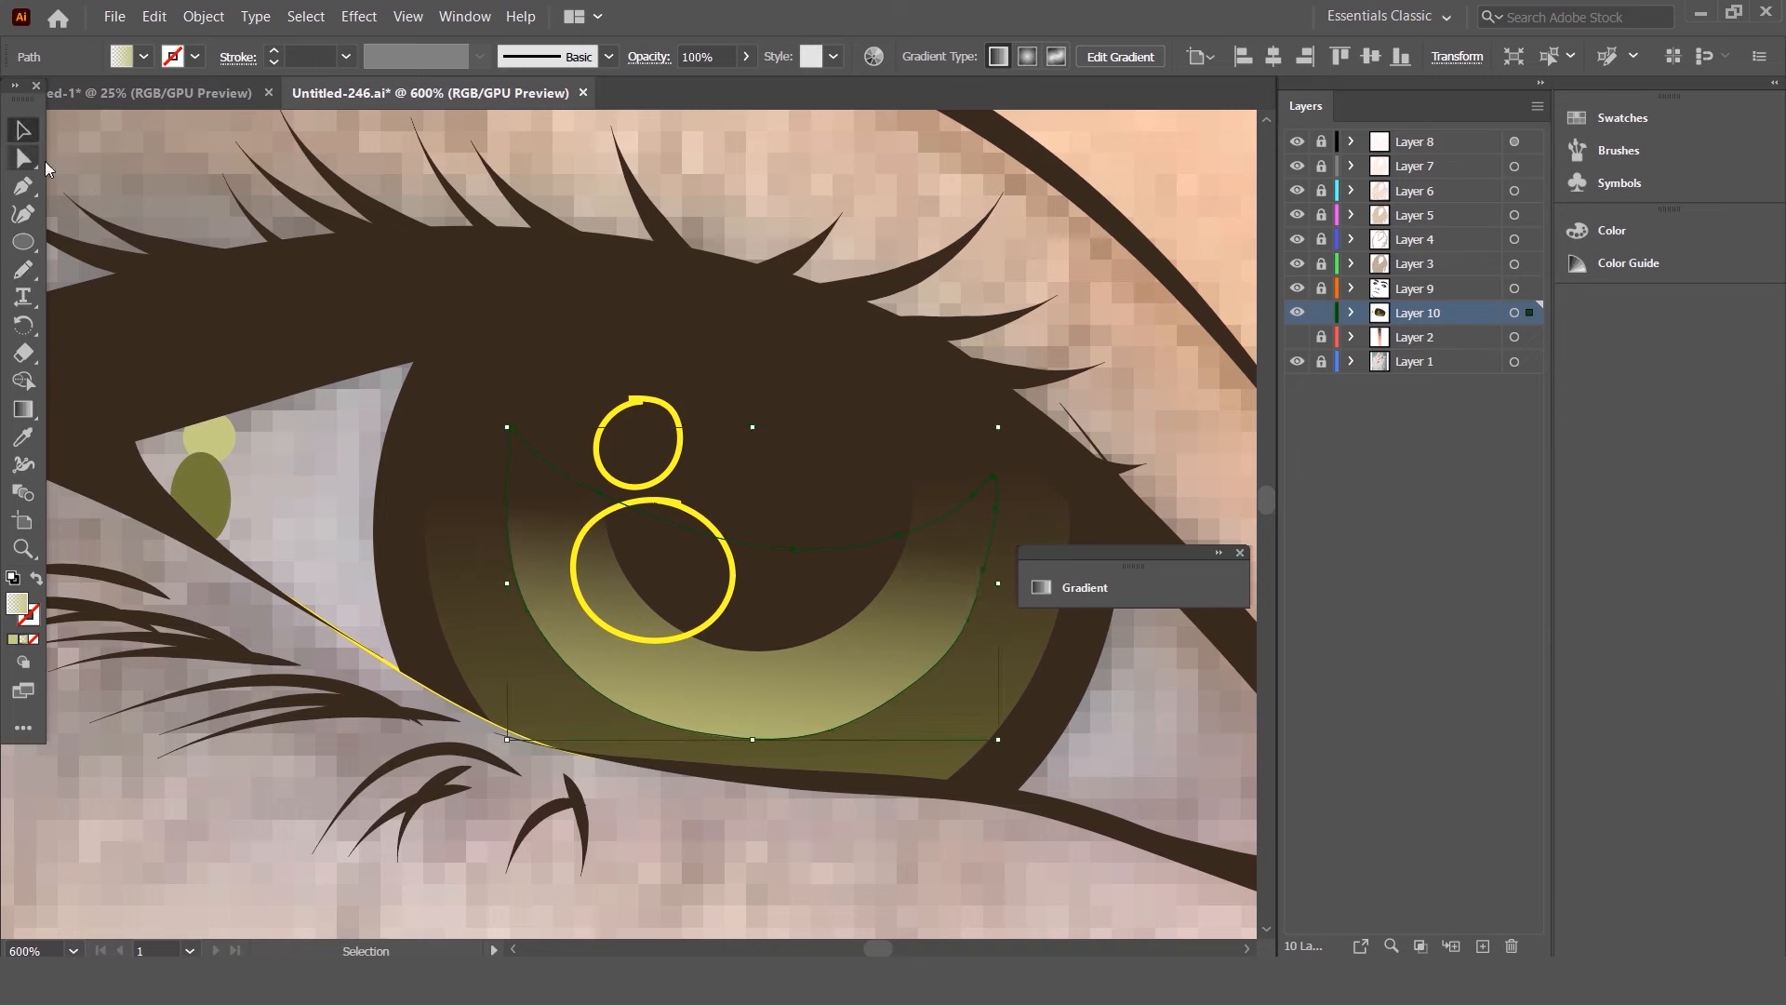
# - Delete the two green sample ellipses and give both yellow highlight circles a solid f4f4f4 fill without stroke
pyautogui.click(189, 435)
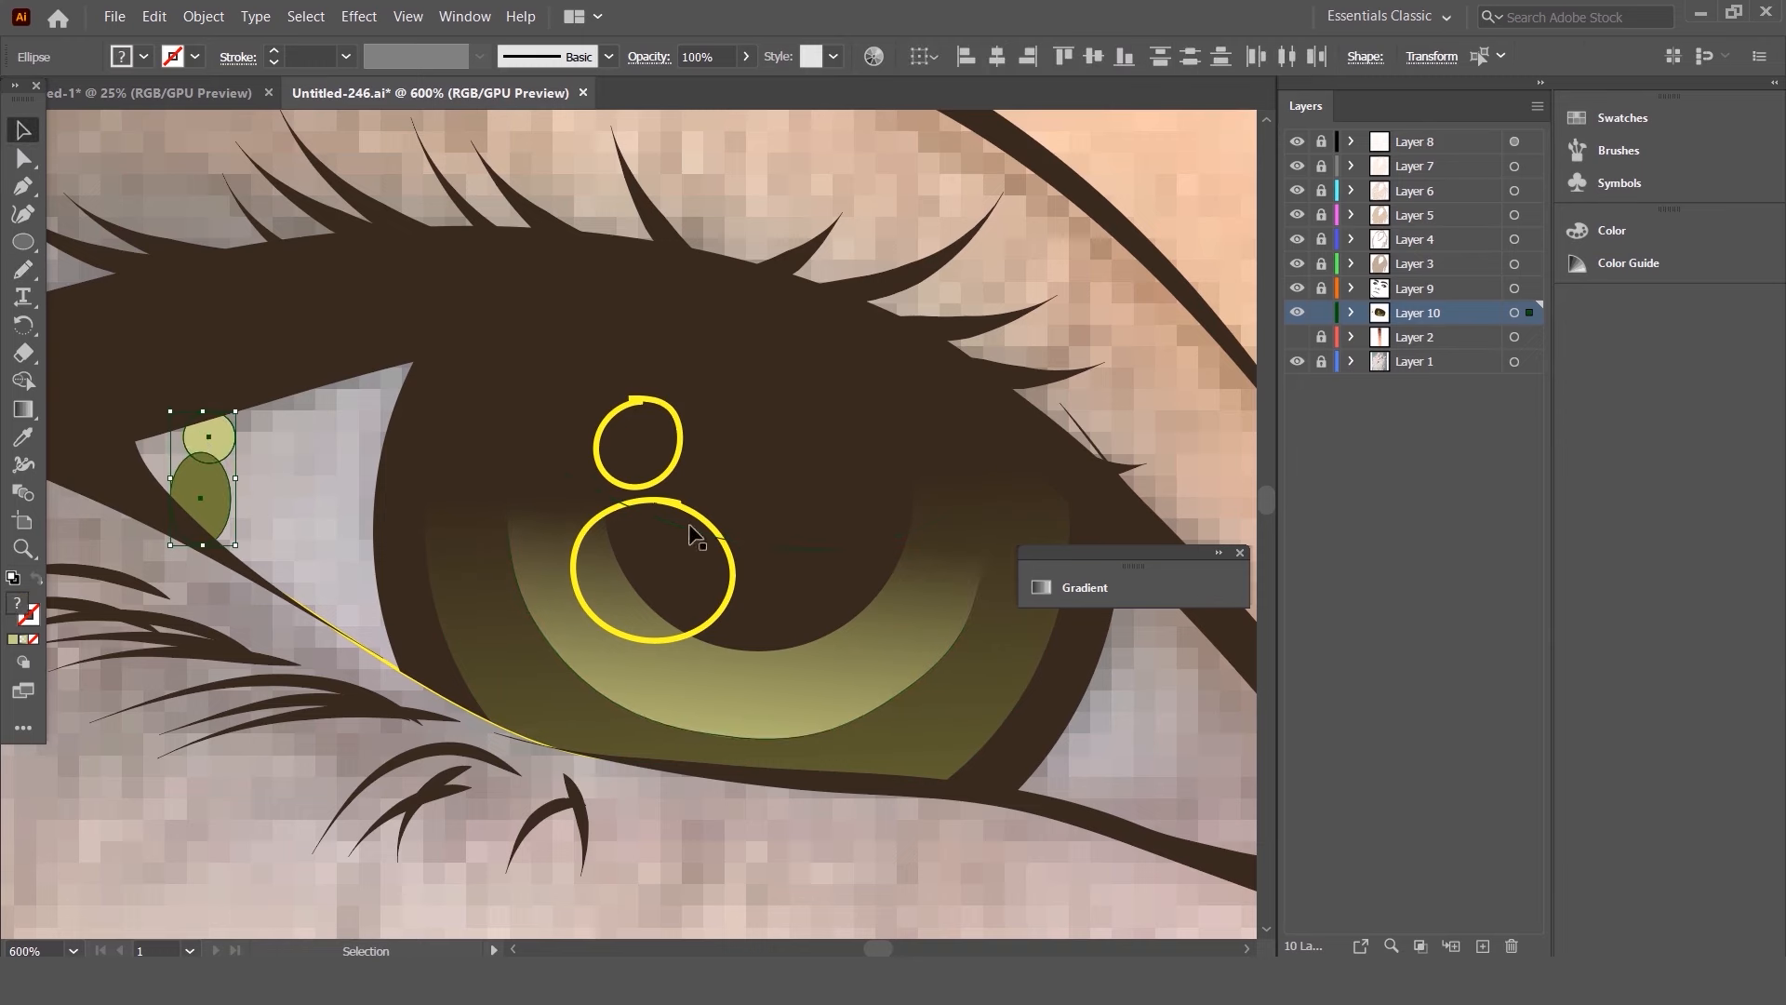
pyautogui.press('Delete')
pyautogui.click(660, 491)
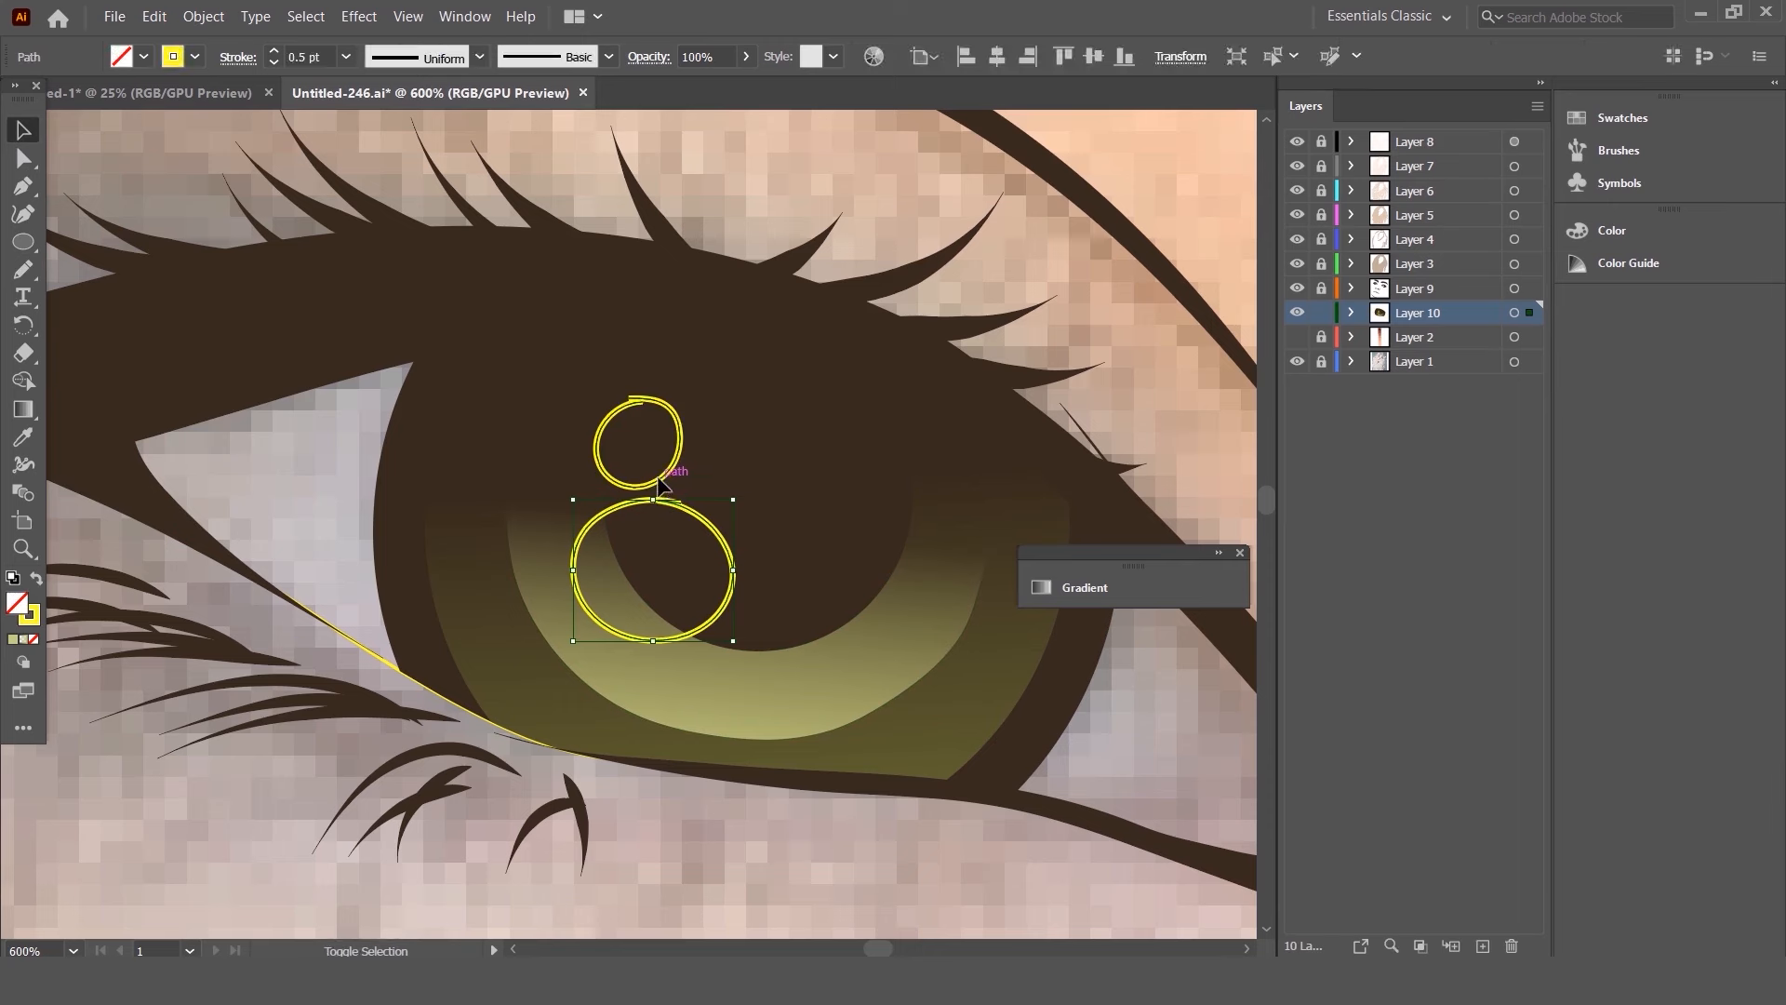
pyautogui.keyDown('shift'); pyautogui.click(657, 483); pyautogui.keyUp('shift')
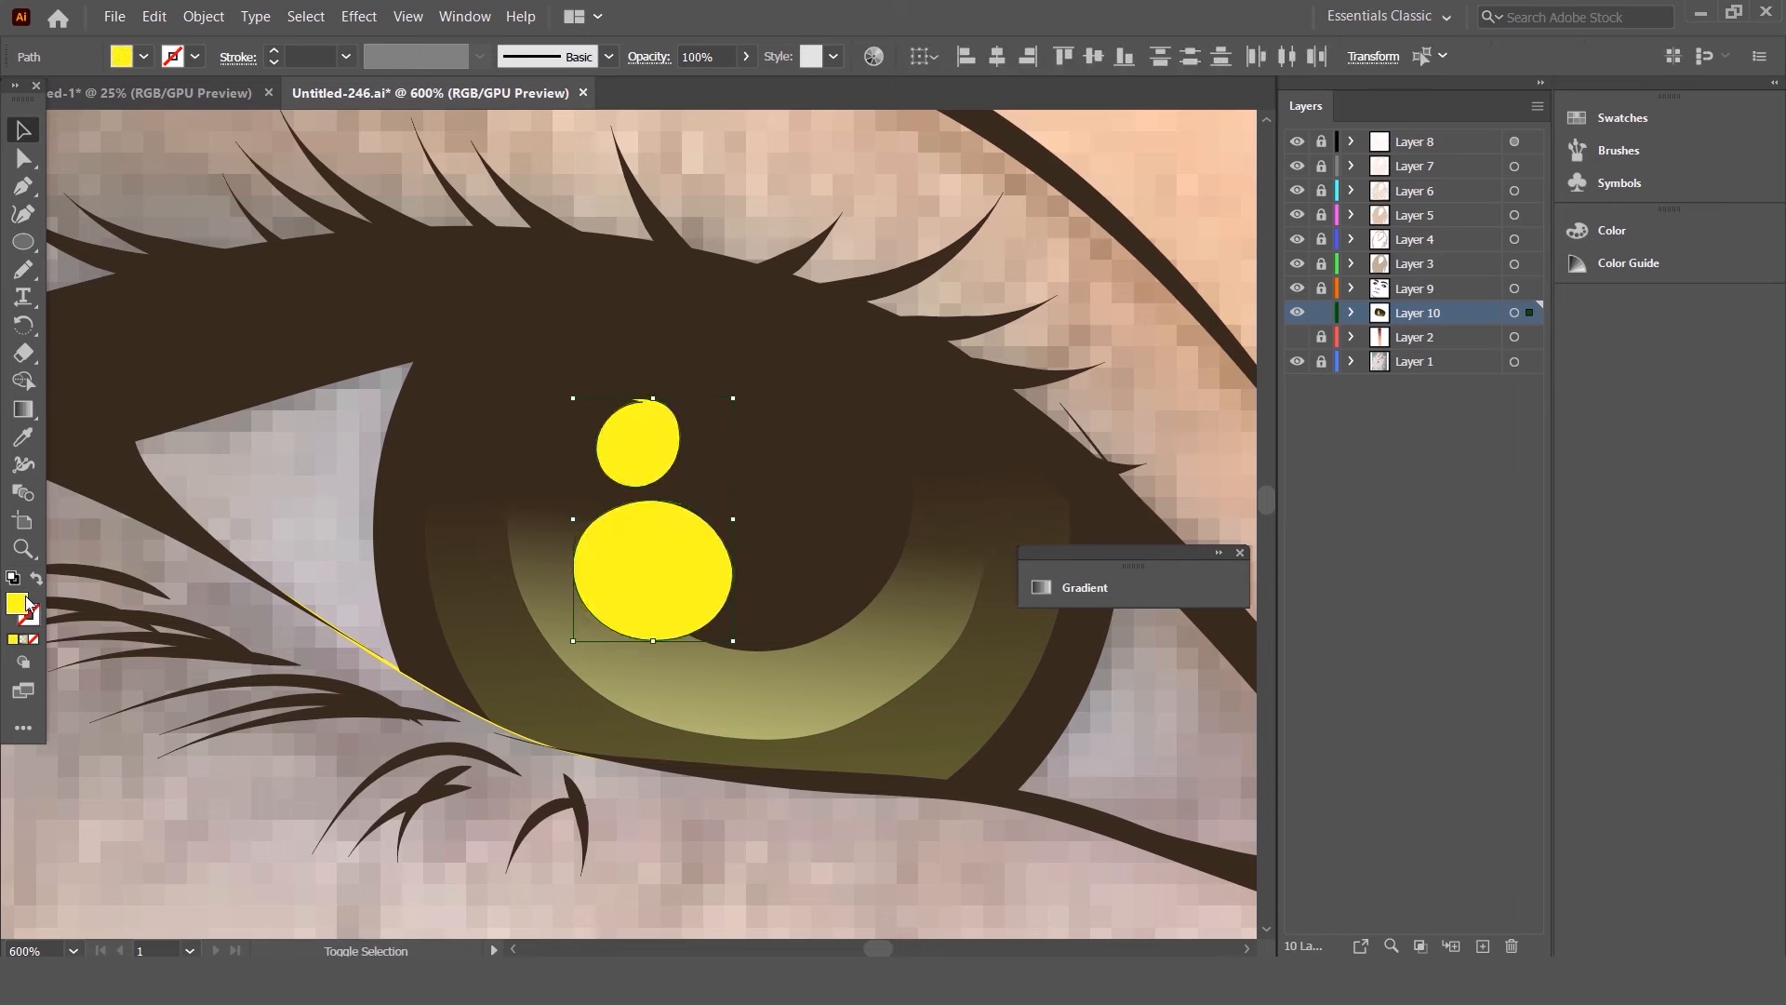
pyautogui.doubleClick(28, 600)
pyautogui.write('f4f4f4')
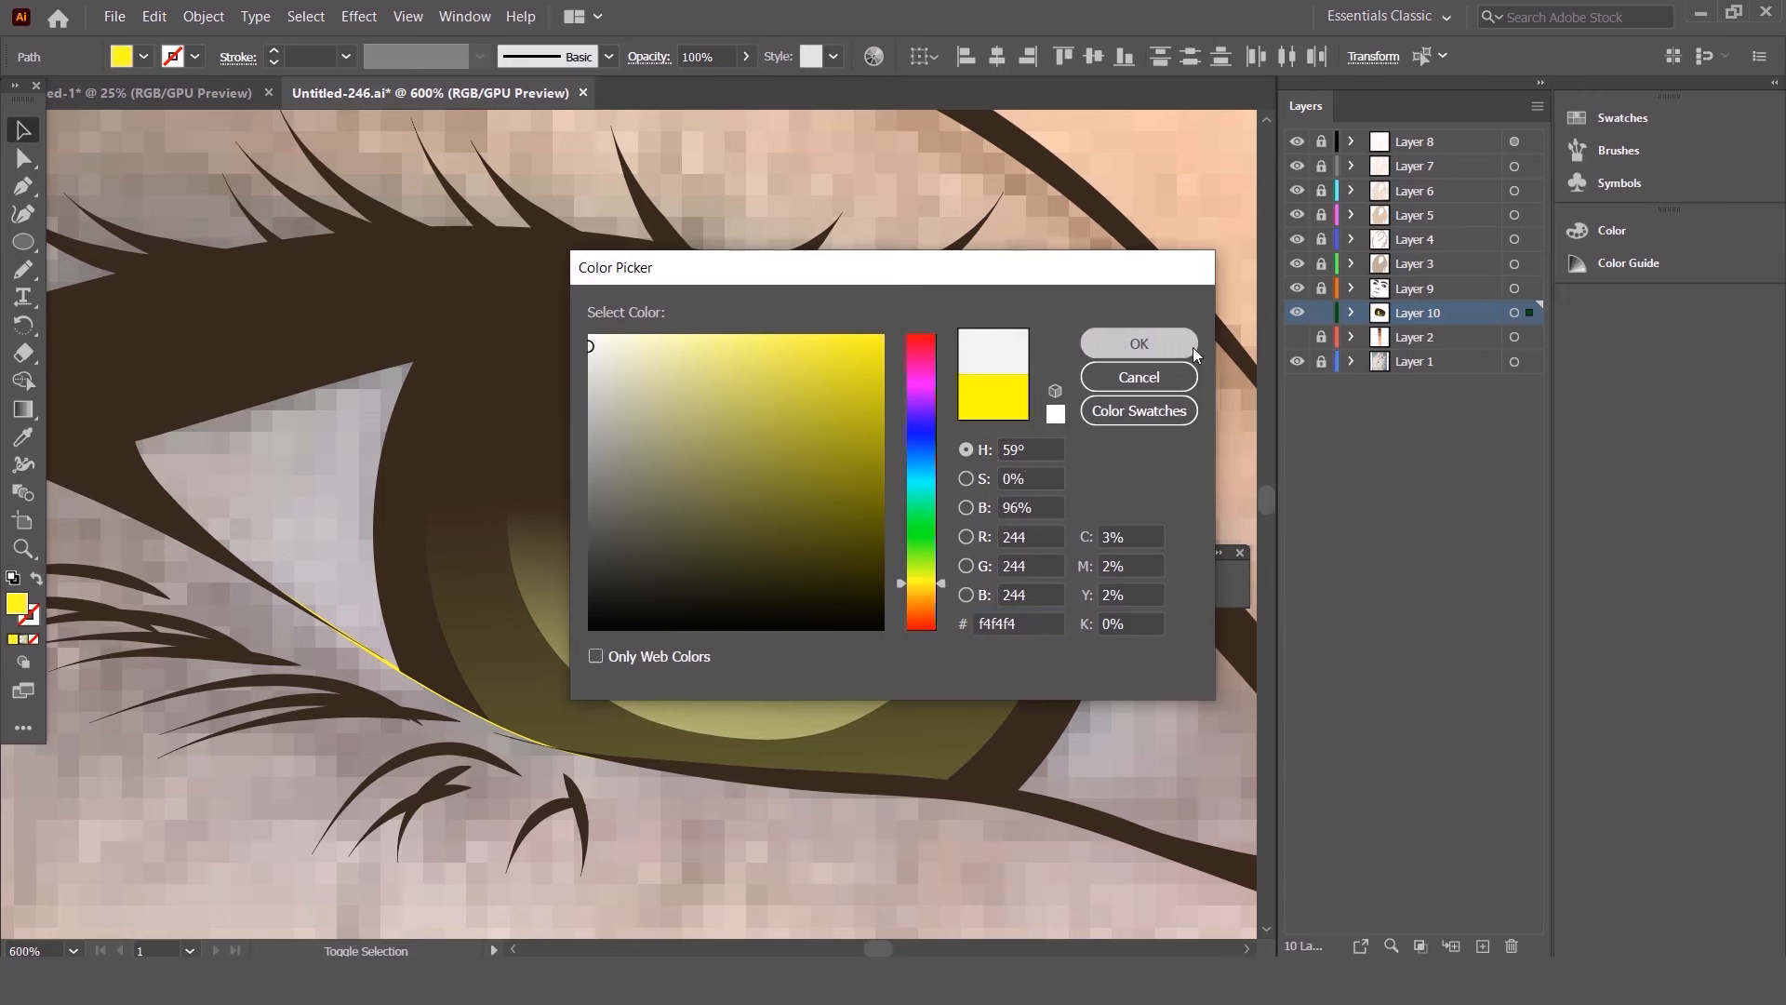
pyautogui.click(1139, 344)
# - Draw an off-white sample ellipse on the skin below the outer end of the upper eyeliner
pyautogui.scroll(-2, 738, 398)
pyautogui.press('l')
pyautogui.moveTo(231, 443); pyautogui.dragTo(301, 555)
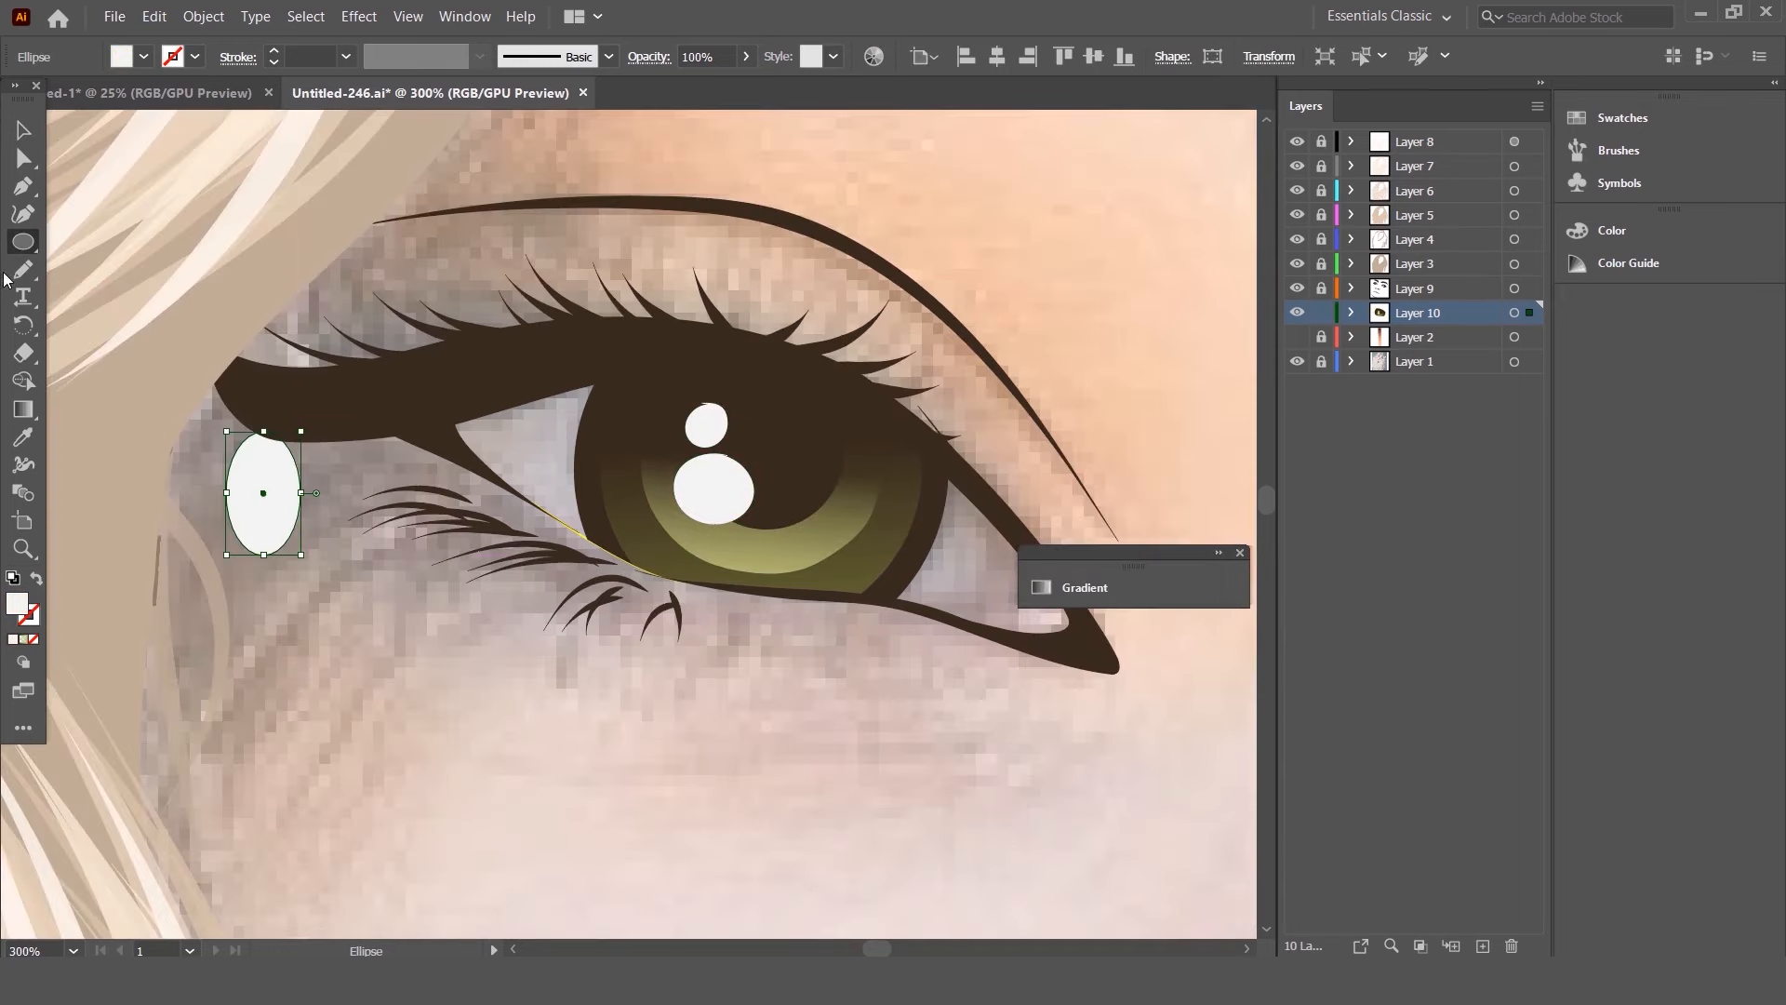
# - Apply a linear gradient to the larger eye highlight and set its start stop to the off-white sample colour
pyautogui.click(26, 140)
pyautogui.click(747, 502)
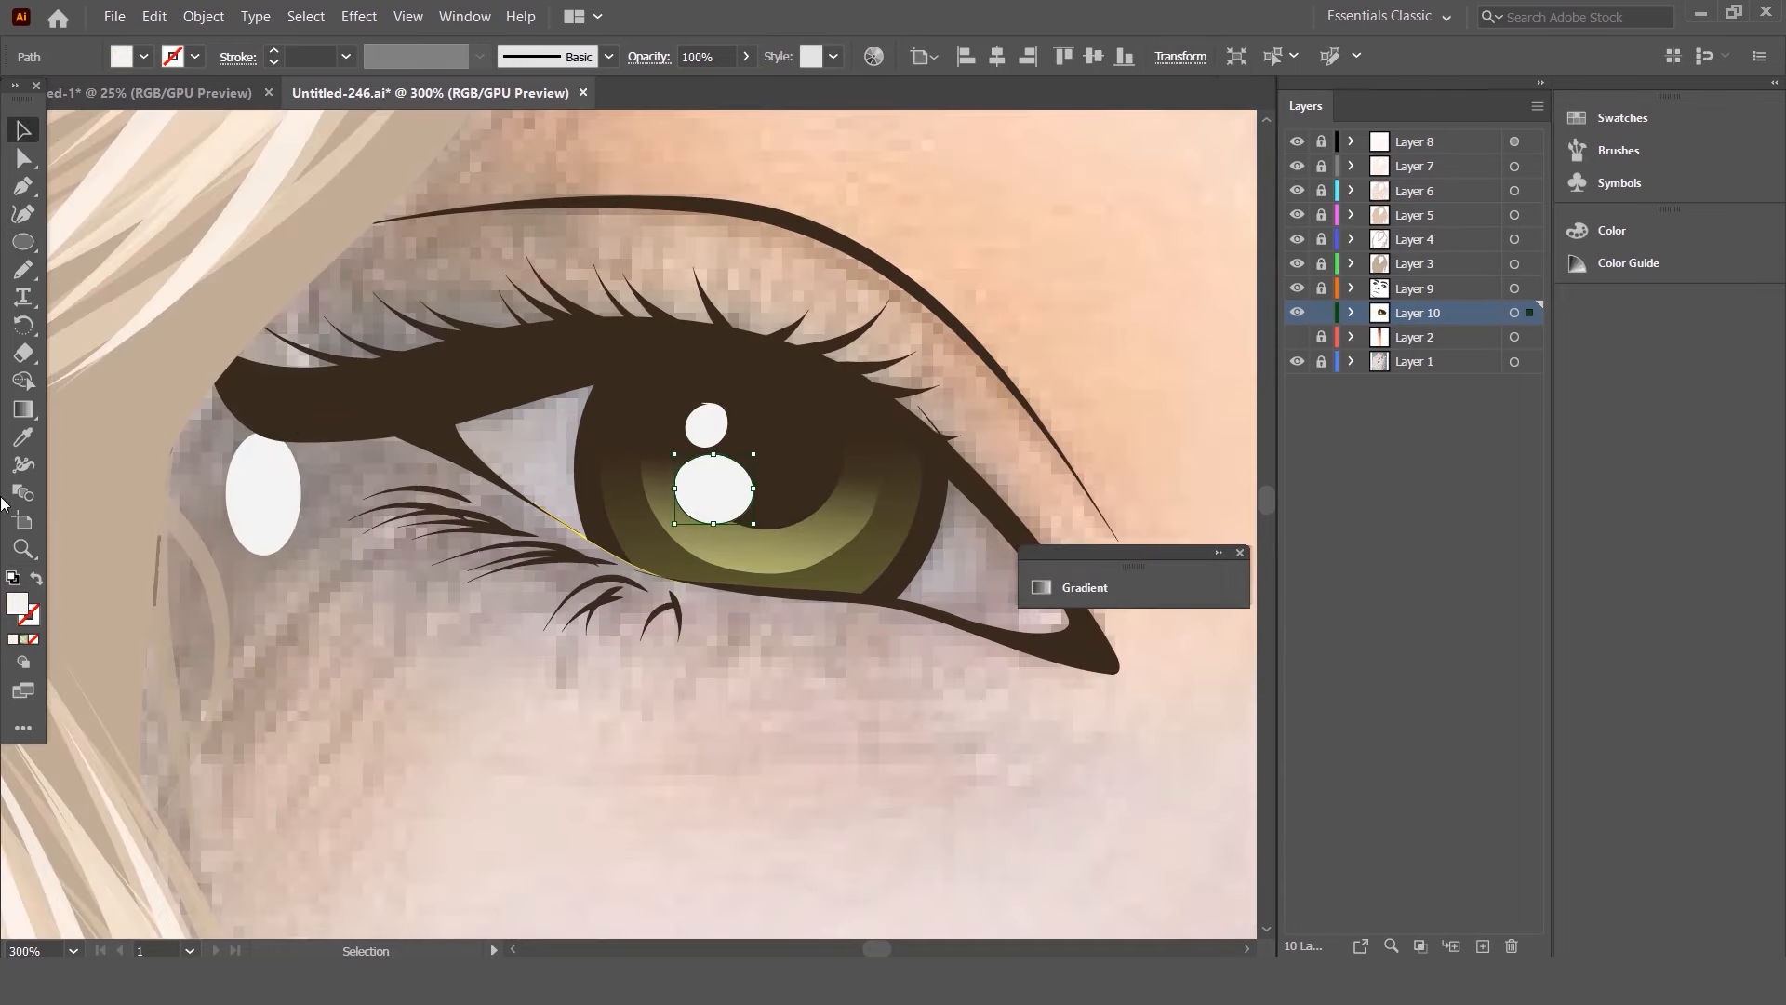
pyautogui.doubleClick(24, 410)
pyautogui.click(767, 769)
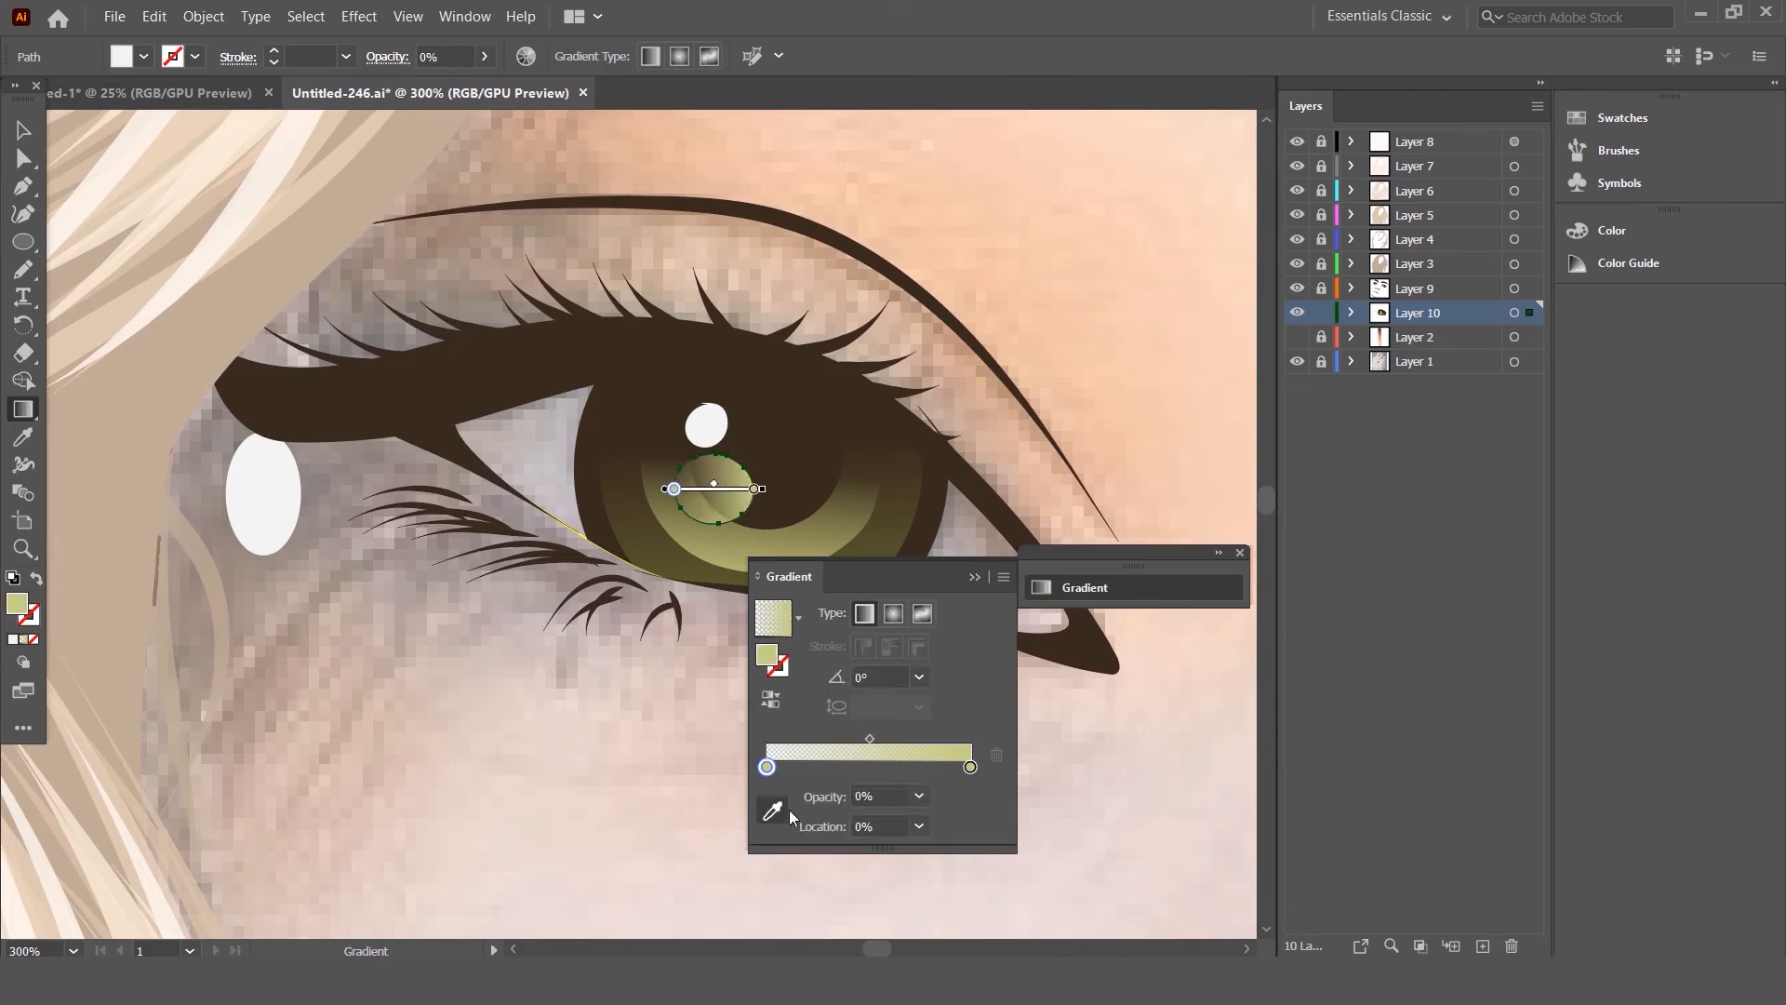
pyautogui.click(772, 810)
pyautogui.click(1046, 601)
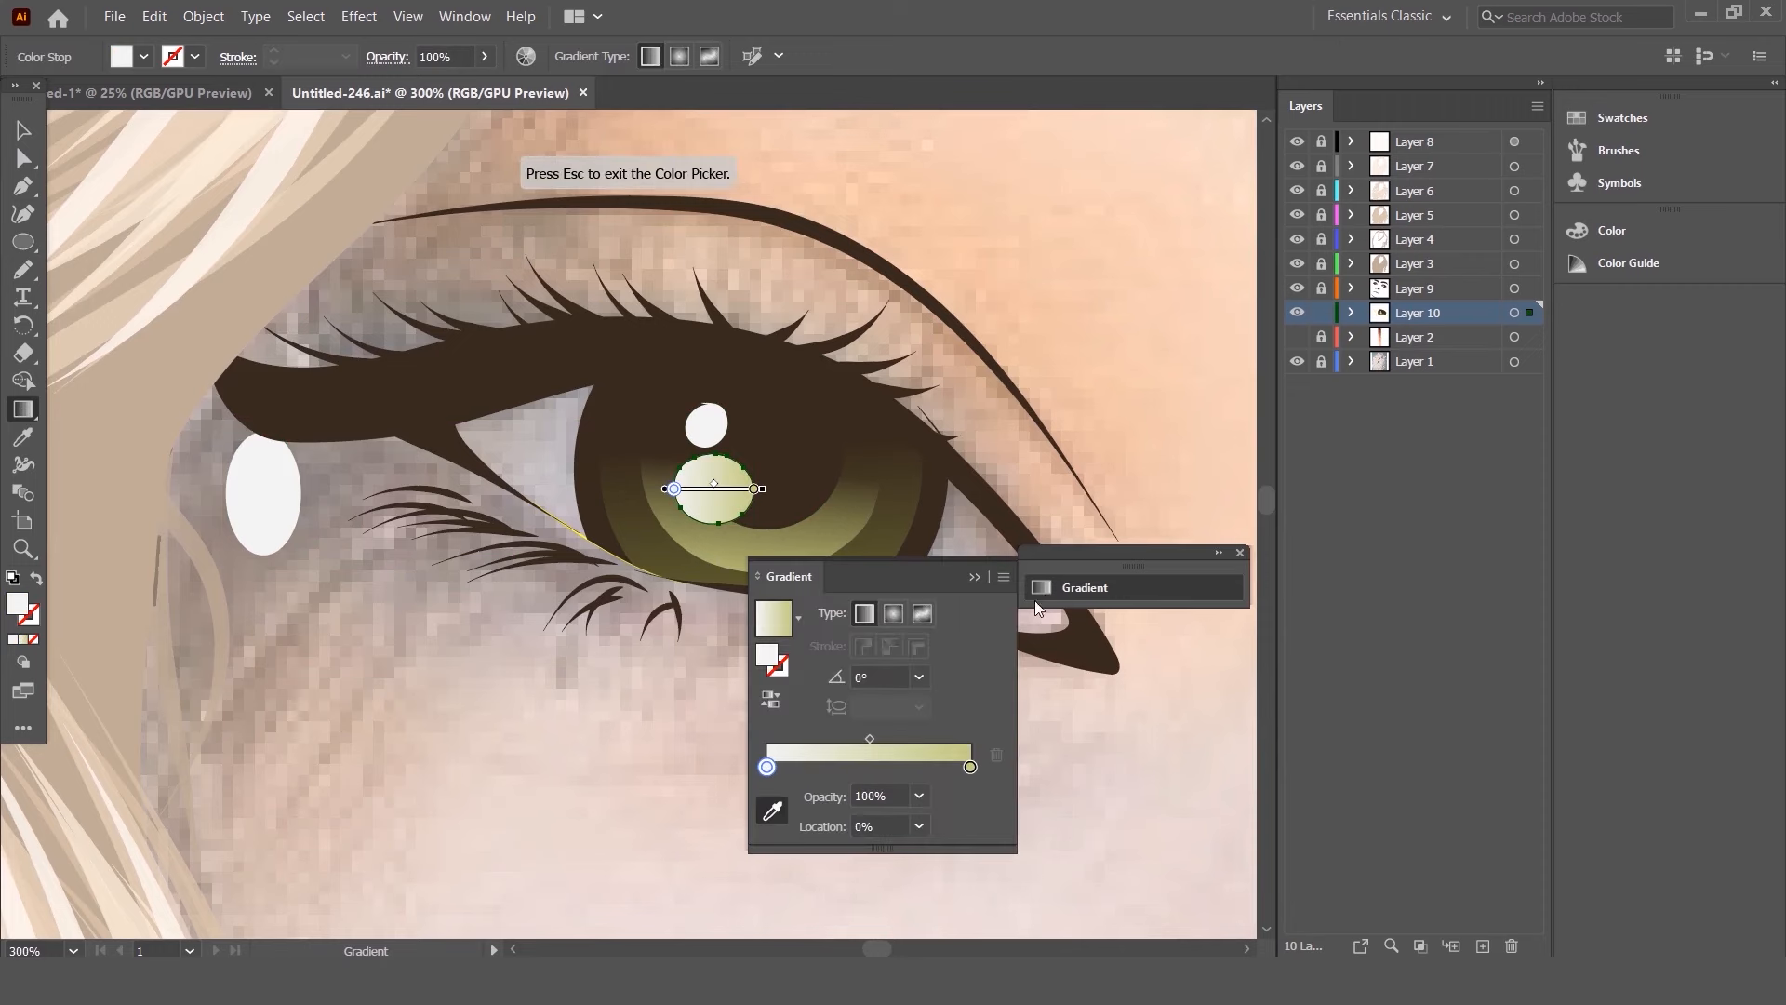
# - Set the larger highlight gradient's end stop to the sampled off-white with 0% opacity
pyautogui.click(970, 766)
pyautogui.click(772, 810)
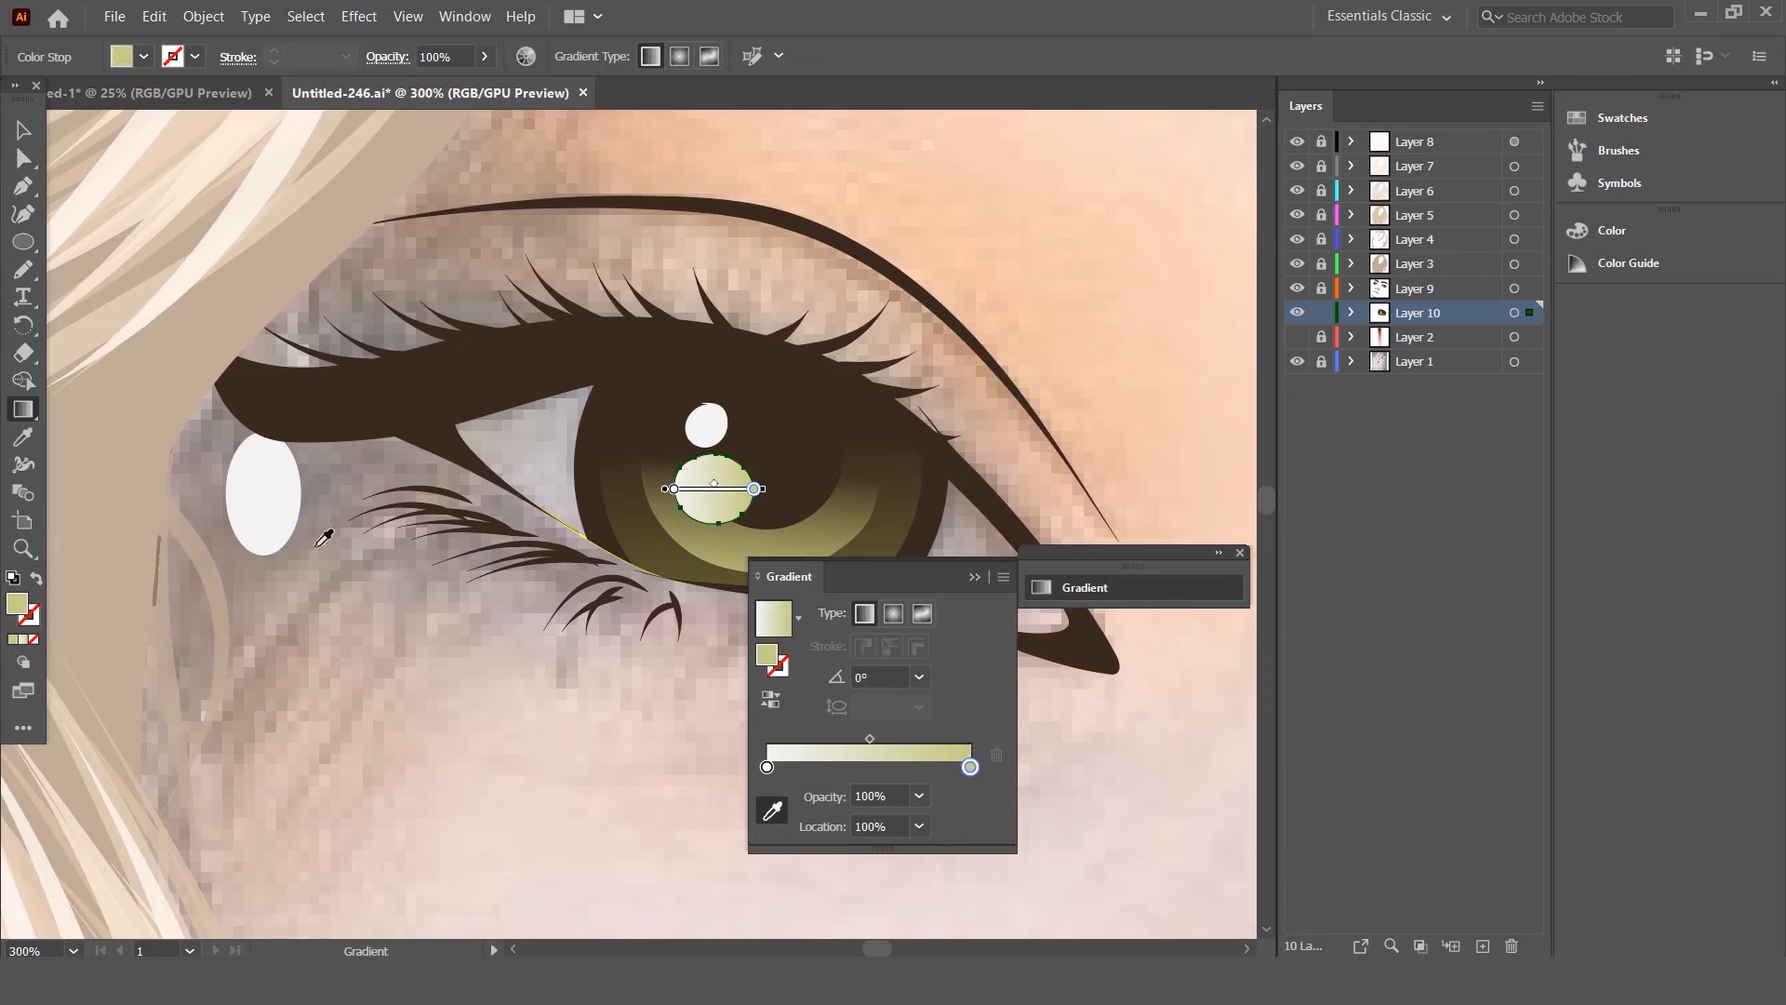
pyautogui.click(267, 495)
pyautogui.click(1103, 586)
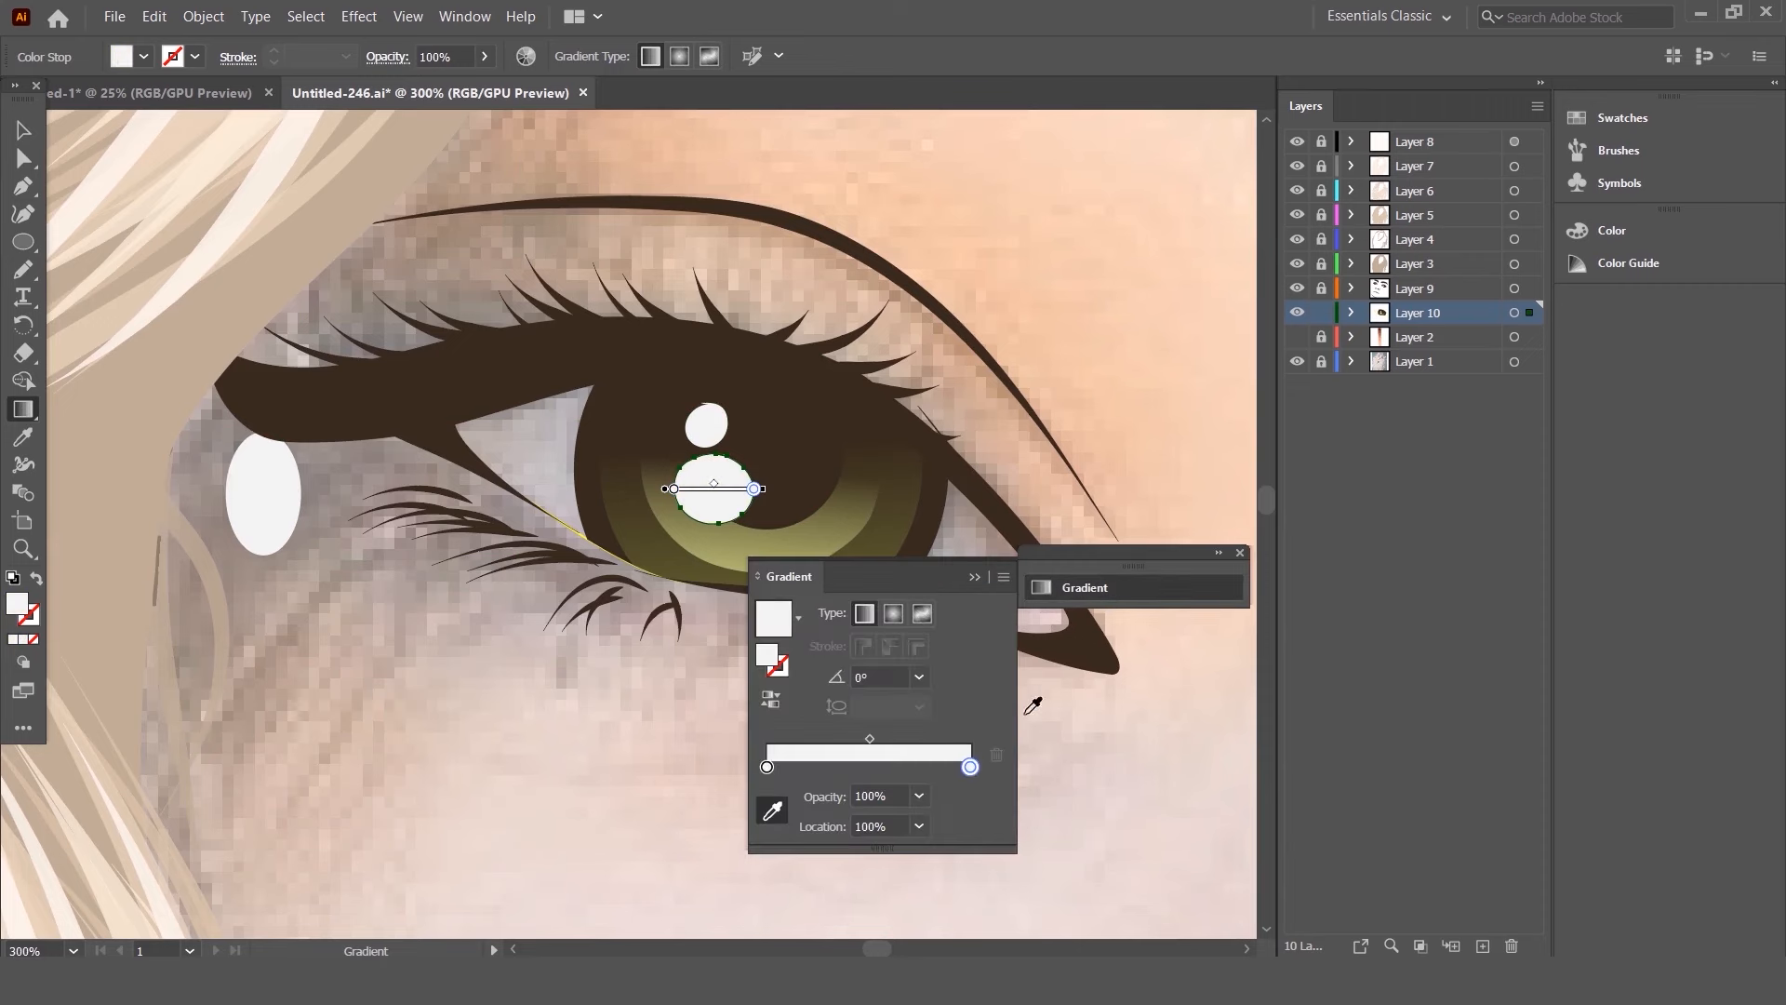
pyautogui.click(918, 798)
pyautogui.click(943, 515)
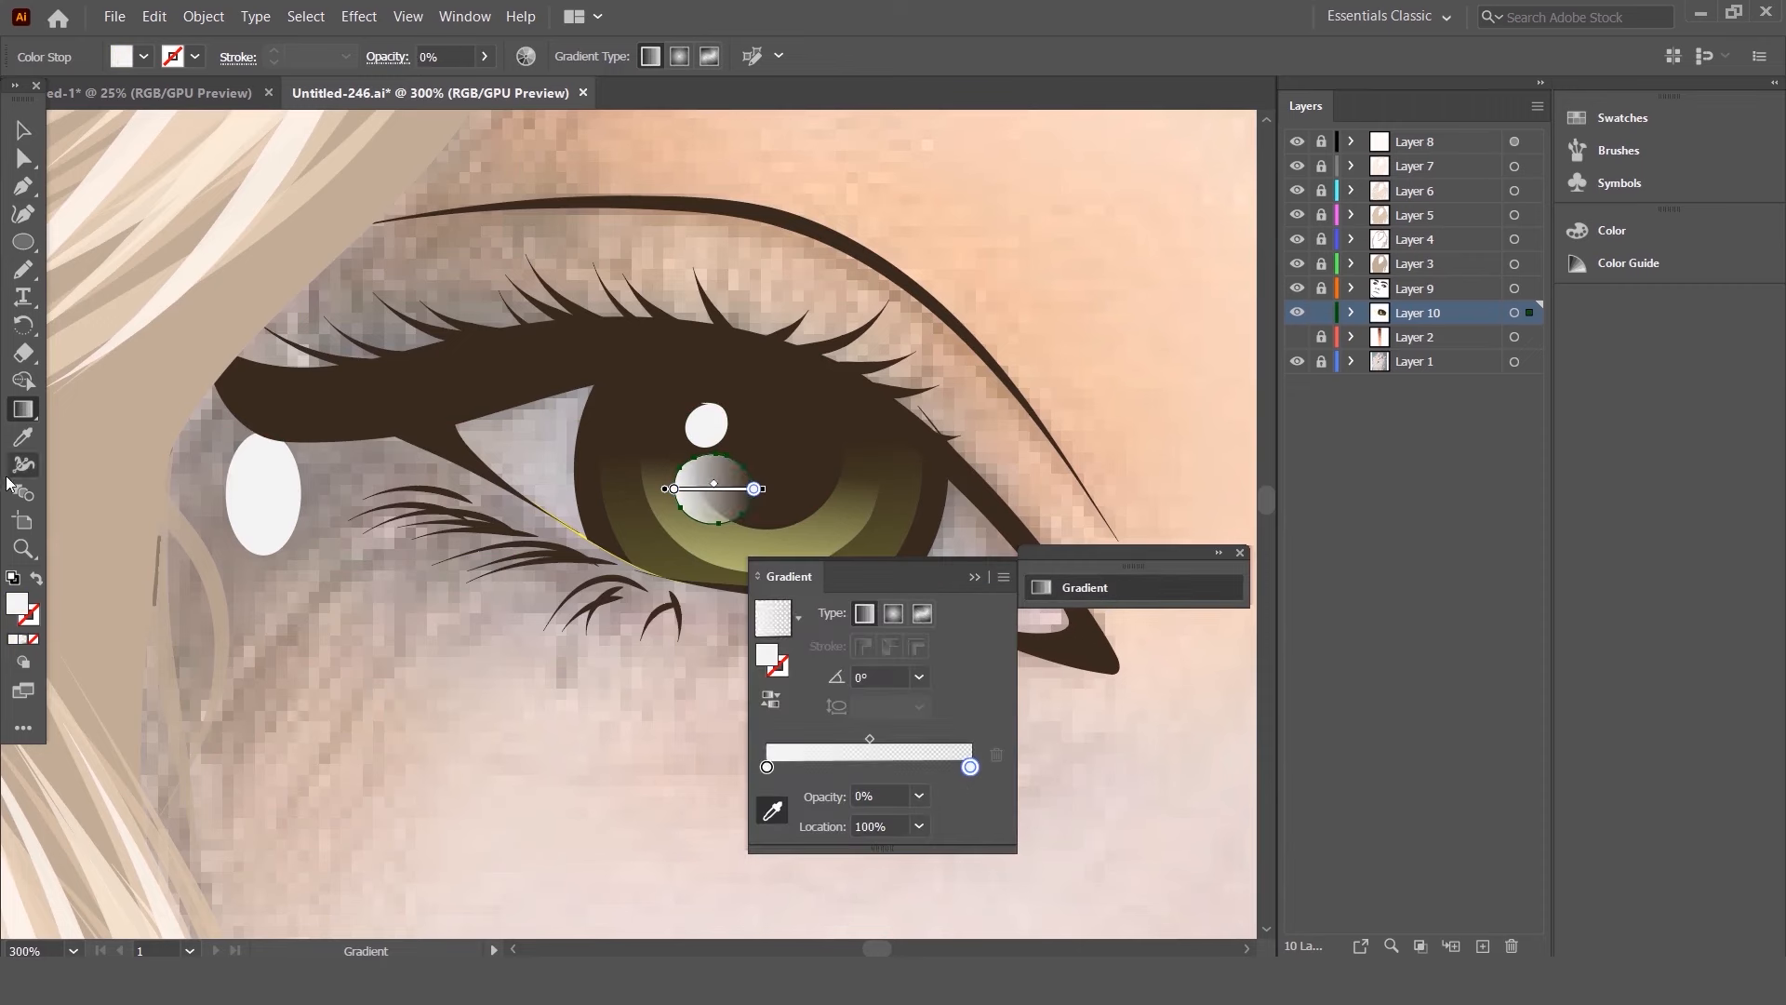
# - Redirect the larger highlight's gradient diagonally so the white fades out toward its upper-left edge
pyautogui.click(23, 381)
pyautogui.hotkey('ctrl', '+')
pyautogui.hotkey('ctrl', '+')
pyautogui.click(20, 409)
pyautogui.moveTo(738, 323); pyautogui.dragTo(818, 662)
pyautogui.moveTo(855, 583); pyautogui.dragTo(732, 411)
pyautogui.moveTo(723, 545); pyautogui.dragTo(684, 499)
pyautogui.moveTo(766, 584)
pyautogui.mouseDown()
pyautogui.moveTo(674, 443)
pyautogui.moveTo(698, 474)
pyautogui.moveTo(675, 580)
pyautogui.mouseUp()
pyautogui.click(22, 137)
# - Give the smaller highlight the same off-white gradient, running vertically so it fades out toward its upper edge
pyautogui.click(646, 419)
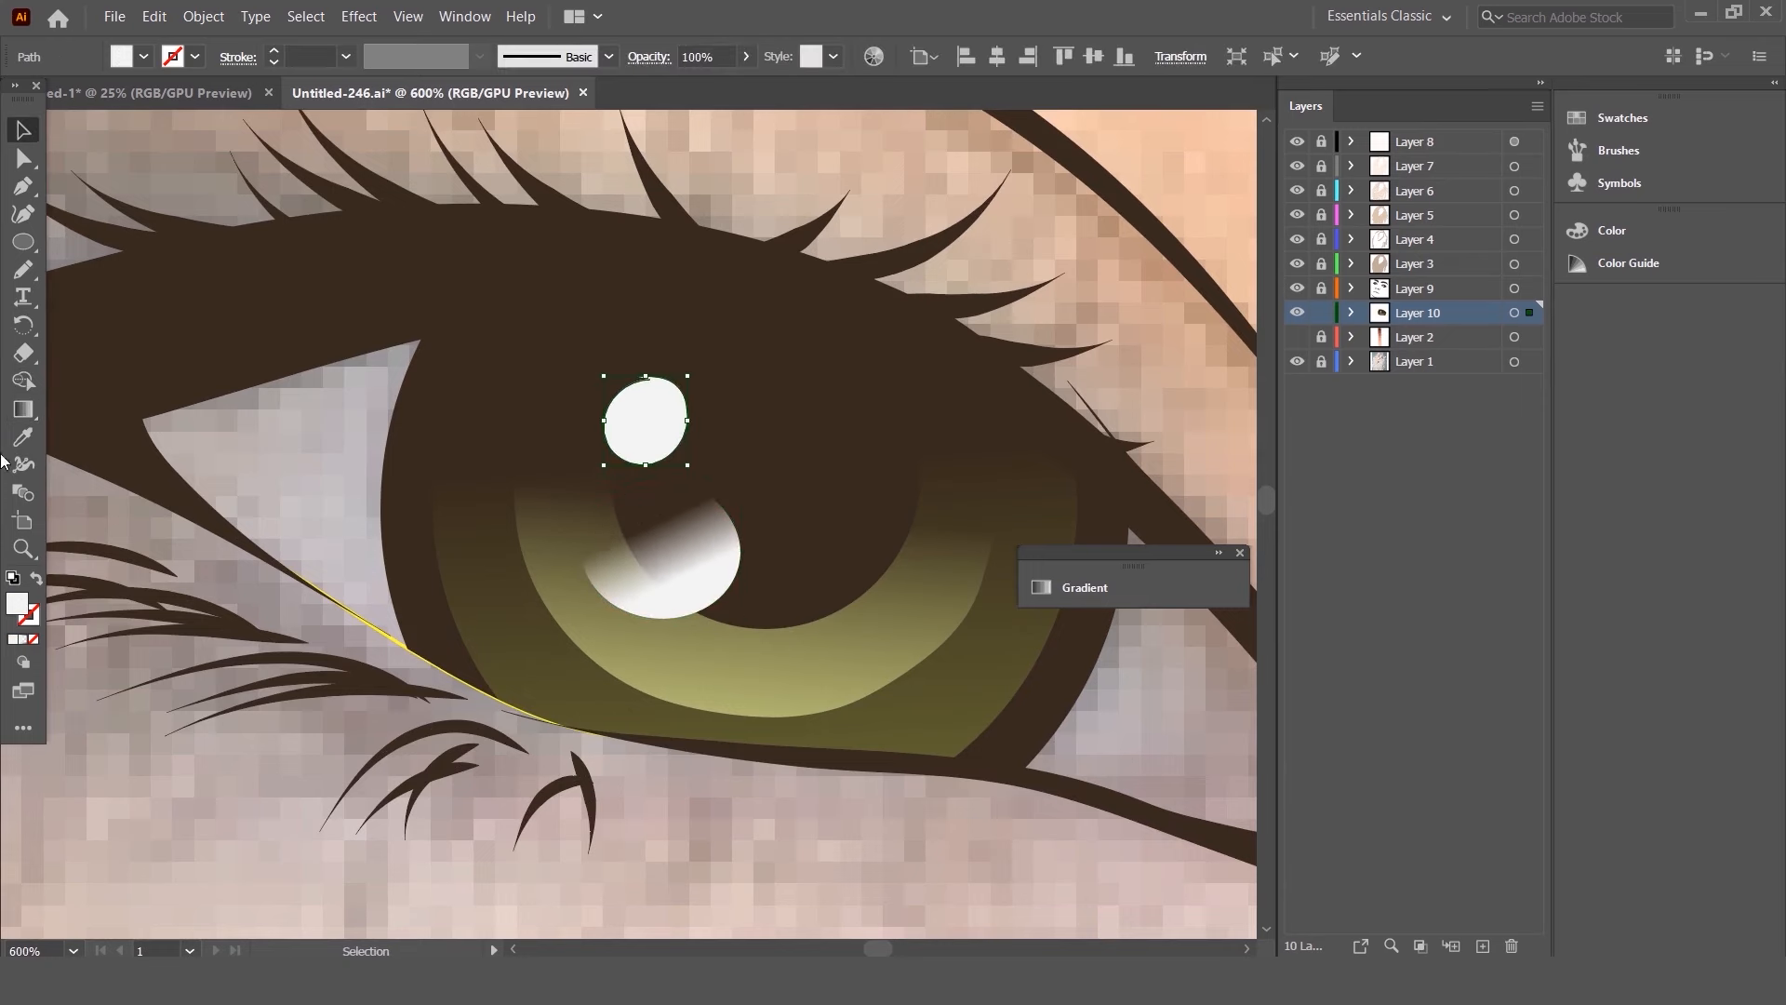
pyautogui.click(755, 600)
pyautogui.click(23, 410)
pyautogui.moveTo(678, 361); pyautogui.dragTo(644, 509)
pyautogui.moveTo(745, 468); pyautogui.dragTo(746, 381)
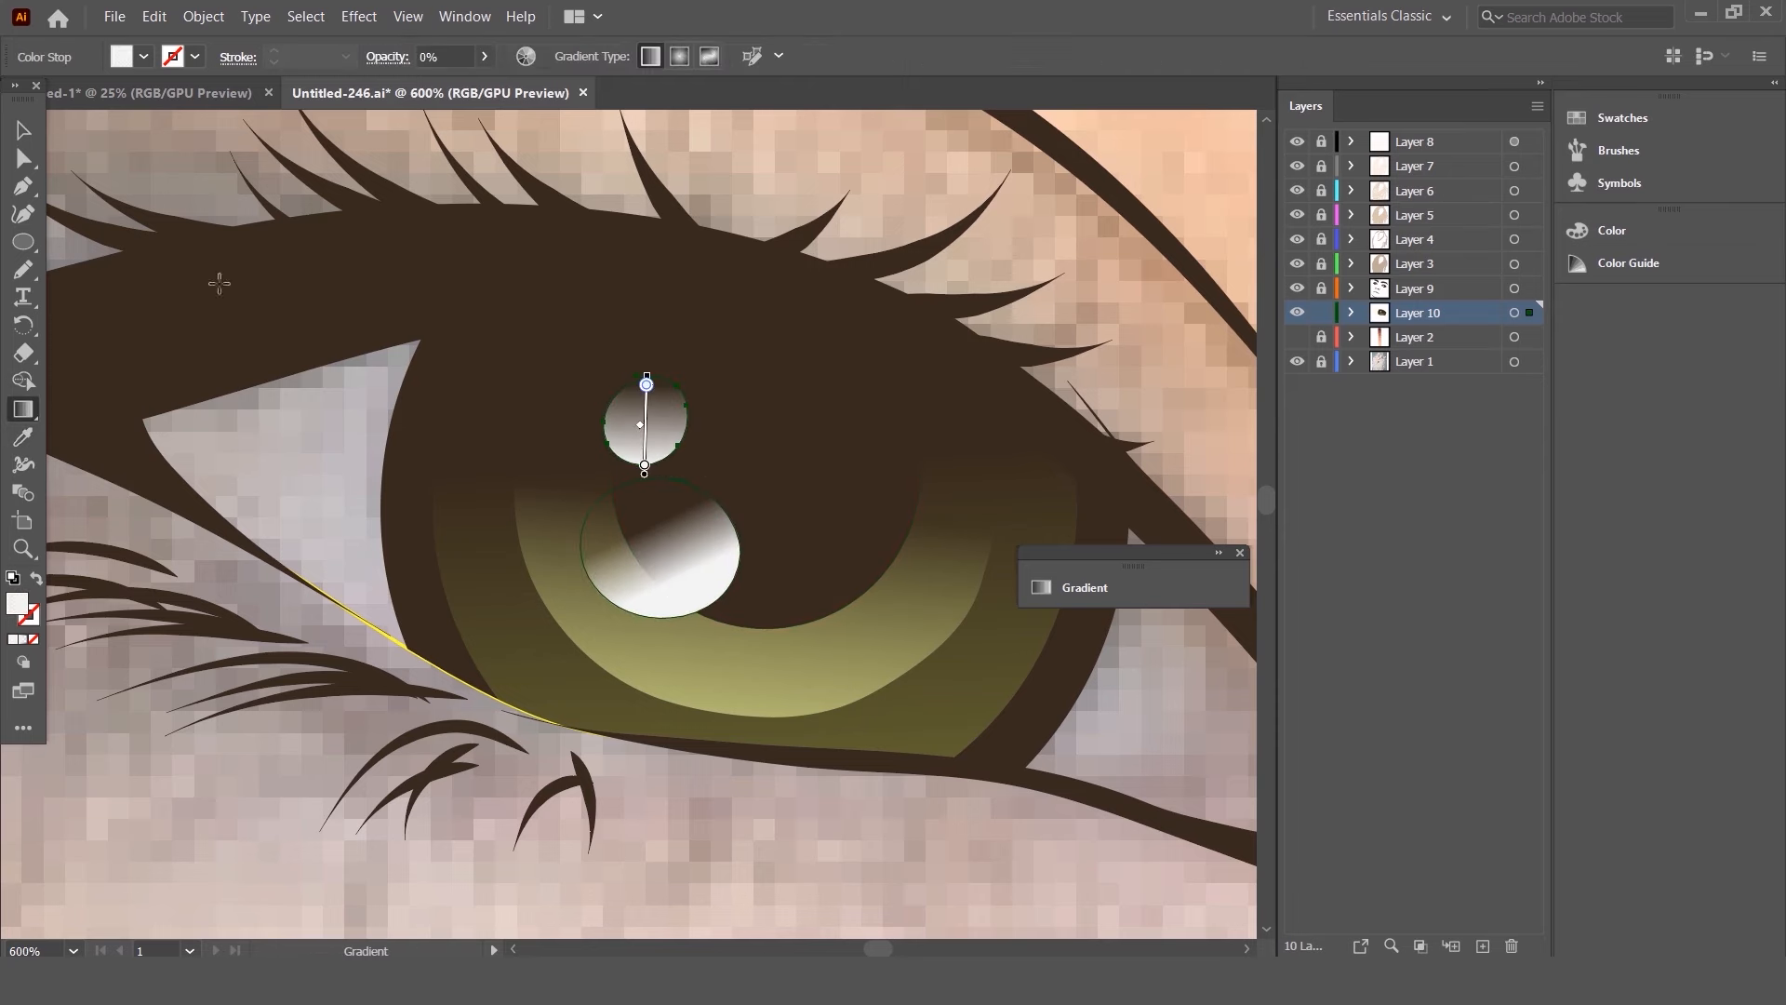
pyautogui.click(22, 130)
# - Delete the off-white sample ellipse beside the eye and close the gradient settings
pyautogui.hotkey('ctrl', '-')
pyautogui.hotkey('ctrl', '-')
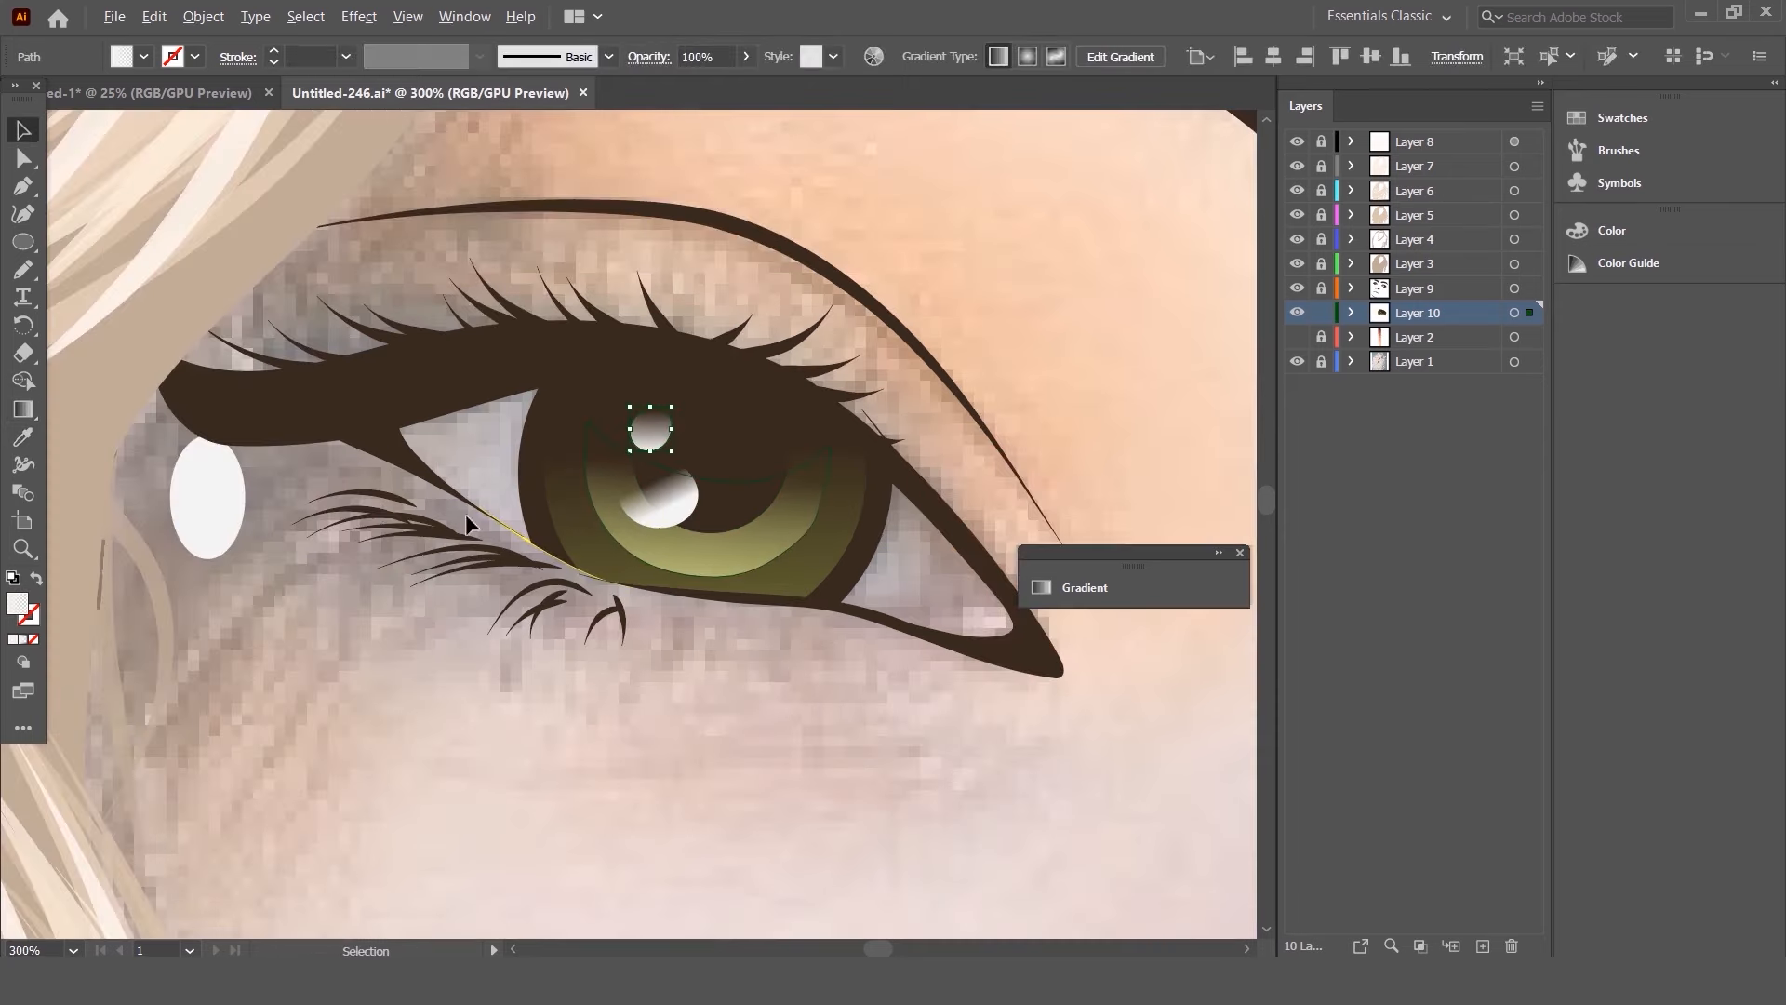
pyautogui.click(205, 479)
pyautogui.press('Delete')
pyautogui.click(1239, 552)
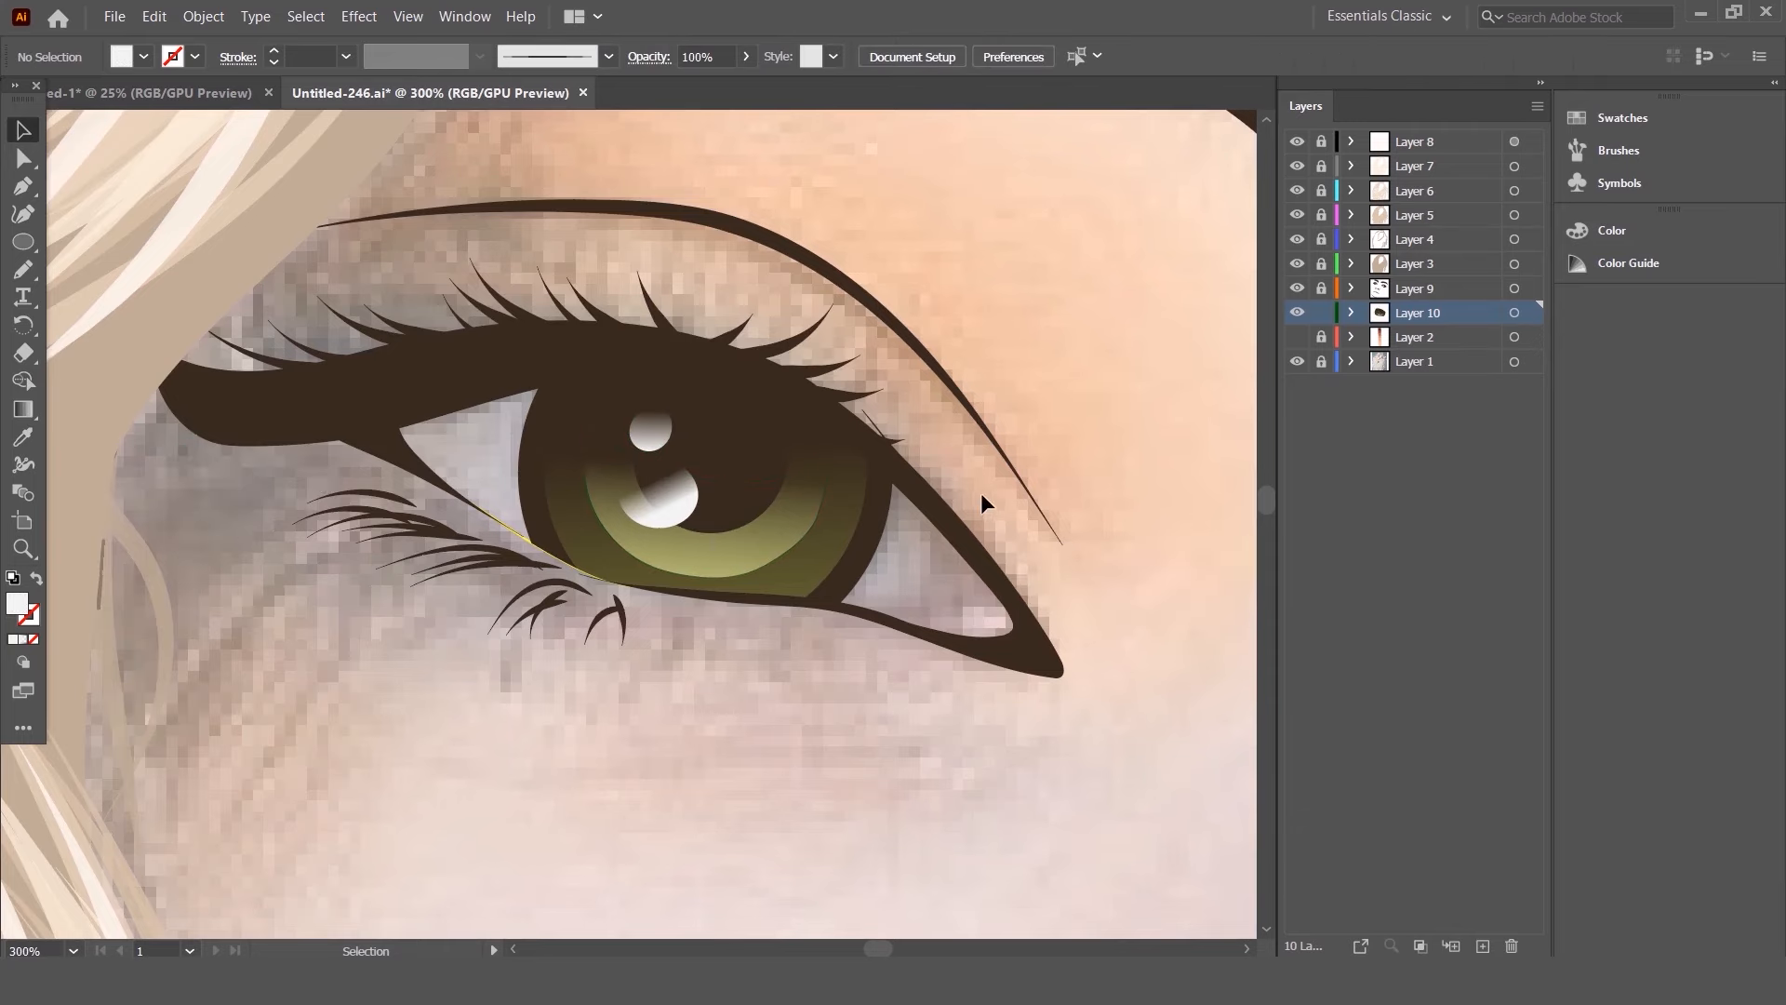
# - Draw a freehand outline under the upper lid, through both eye whites and across the iris, with a 0.25 pt stroke
pyautogui.scroll(-4, 984, 489)
pyautogui.scroll(3, 1012, 480)
pyautogui.scroll(2, 604, 463)
pyautogui.scroll(-3, 638, 490)
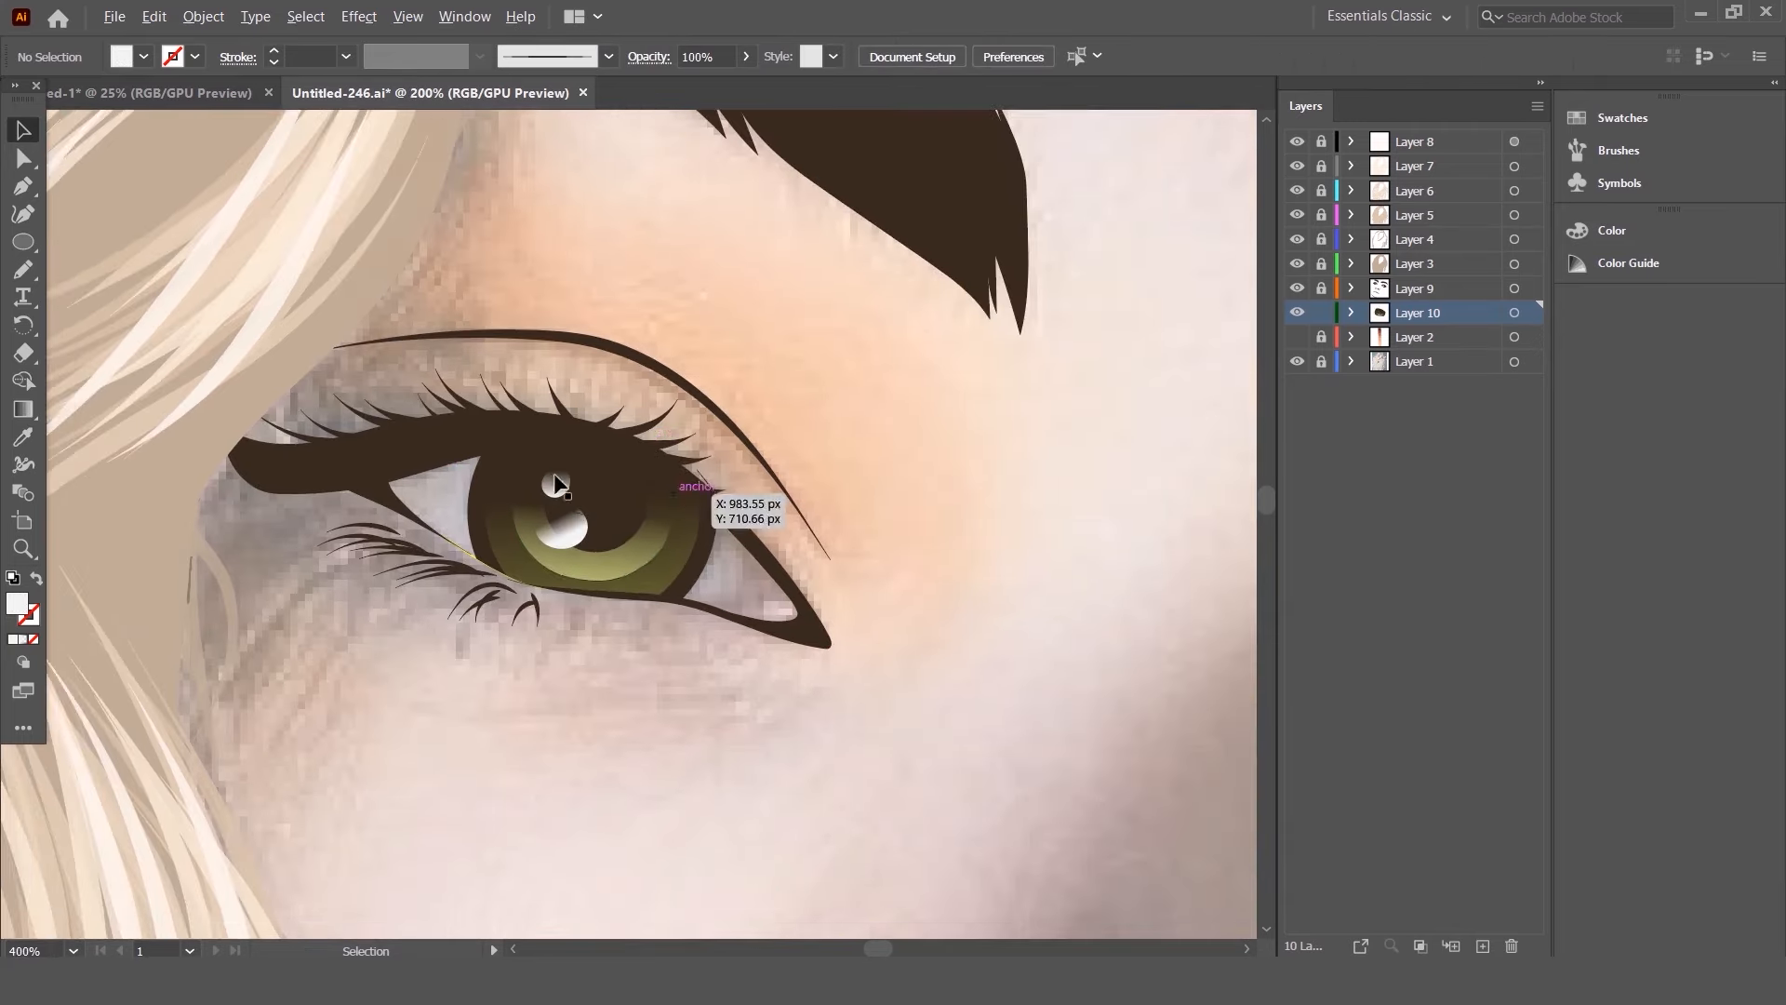
pyautogui.scroll(2, 568, 497)
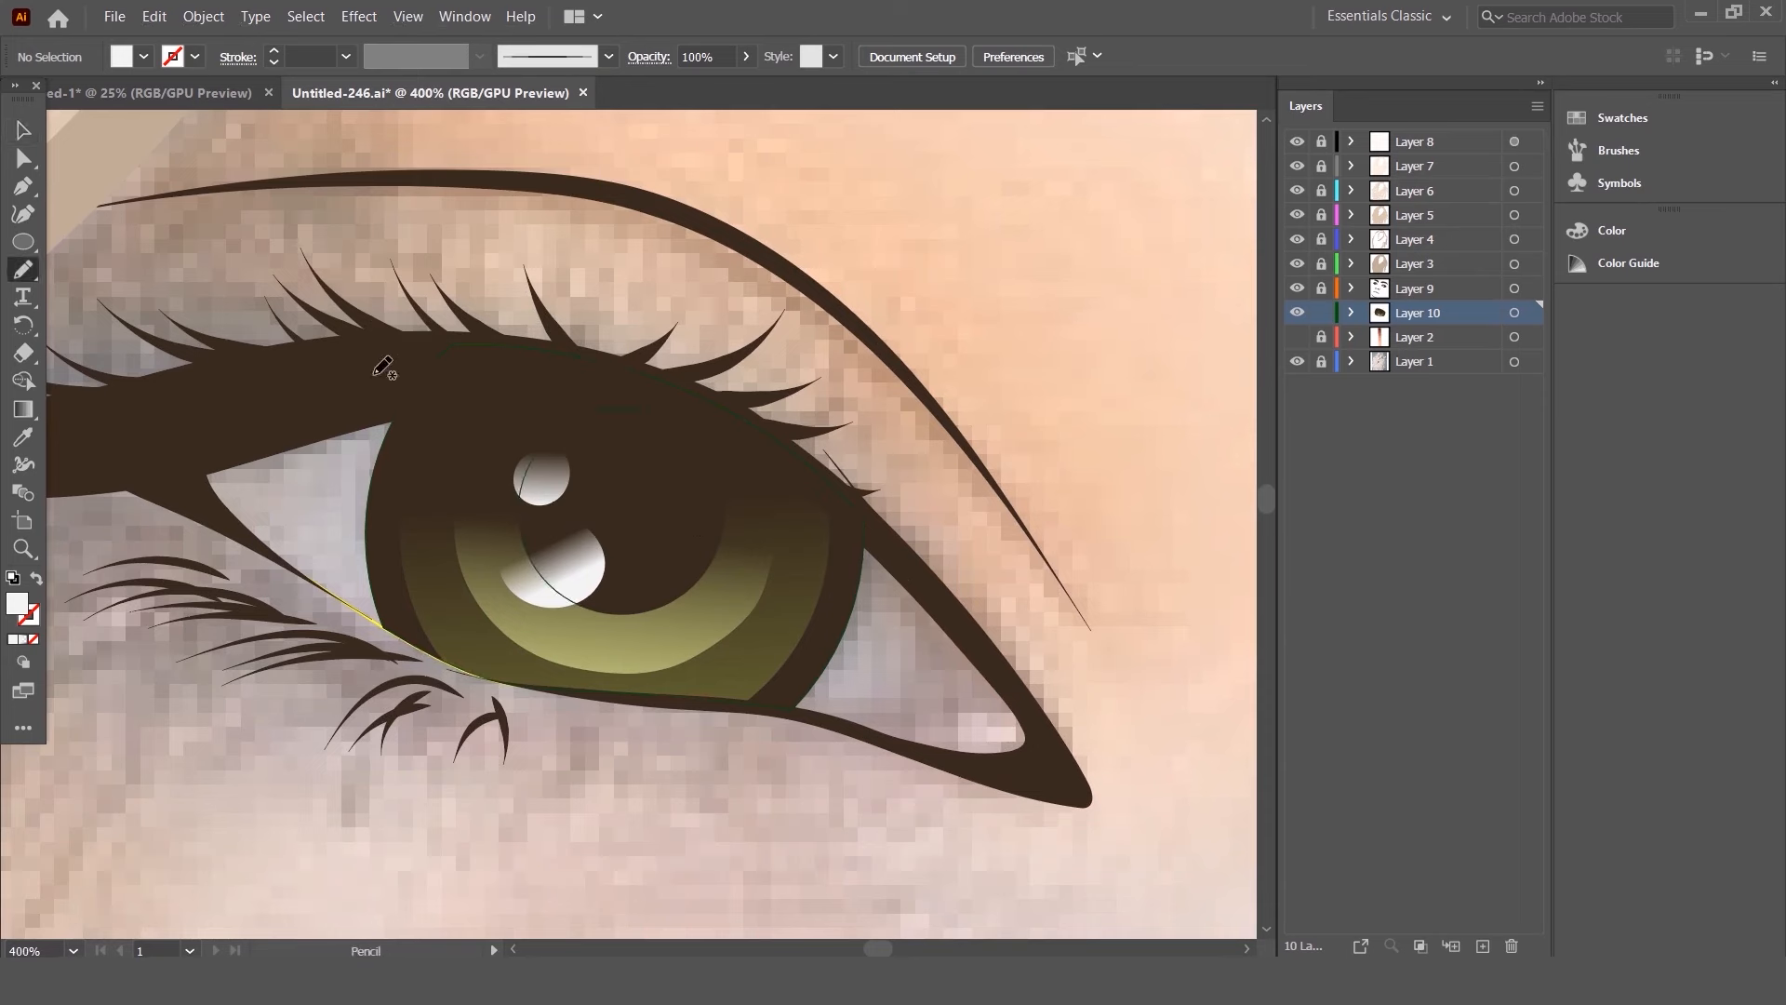
pyautogui.moveTo(278, 538); pyautogui.dragTo(260, 531)
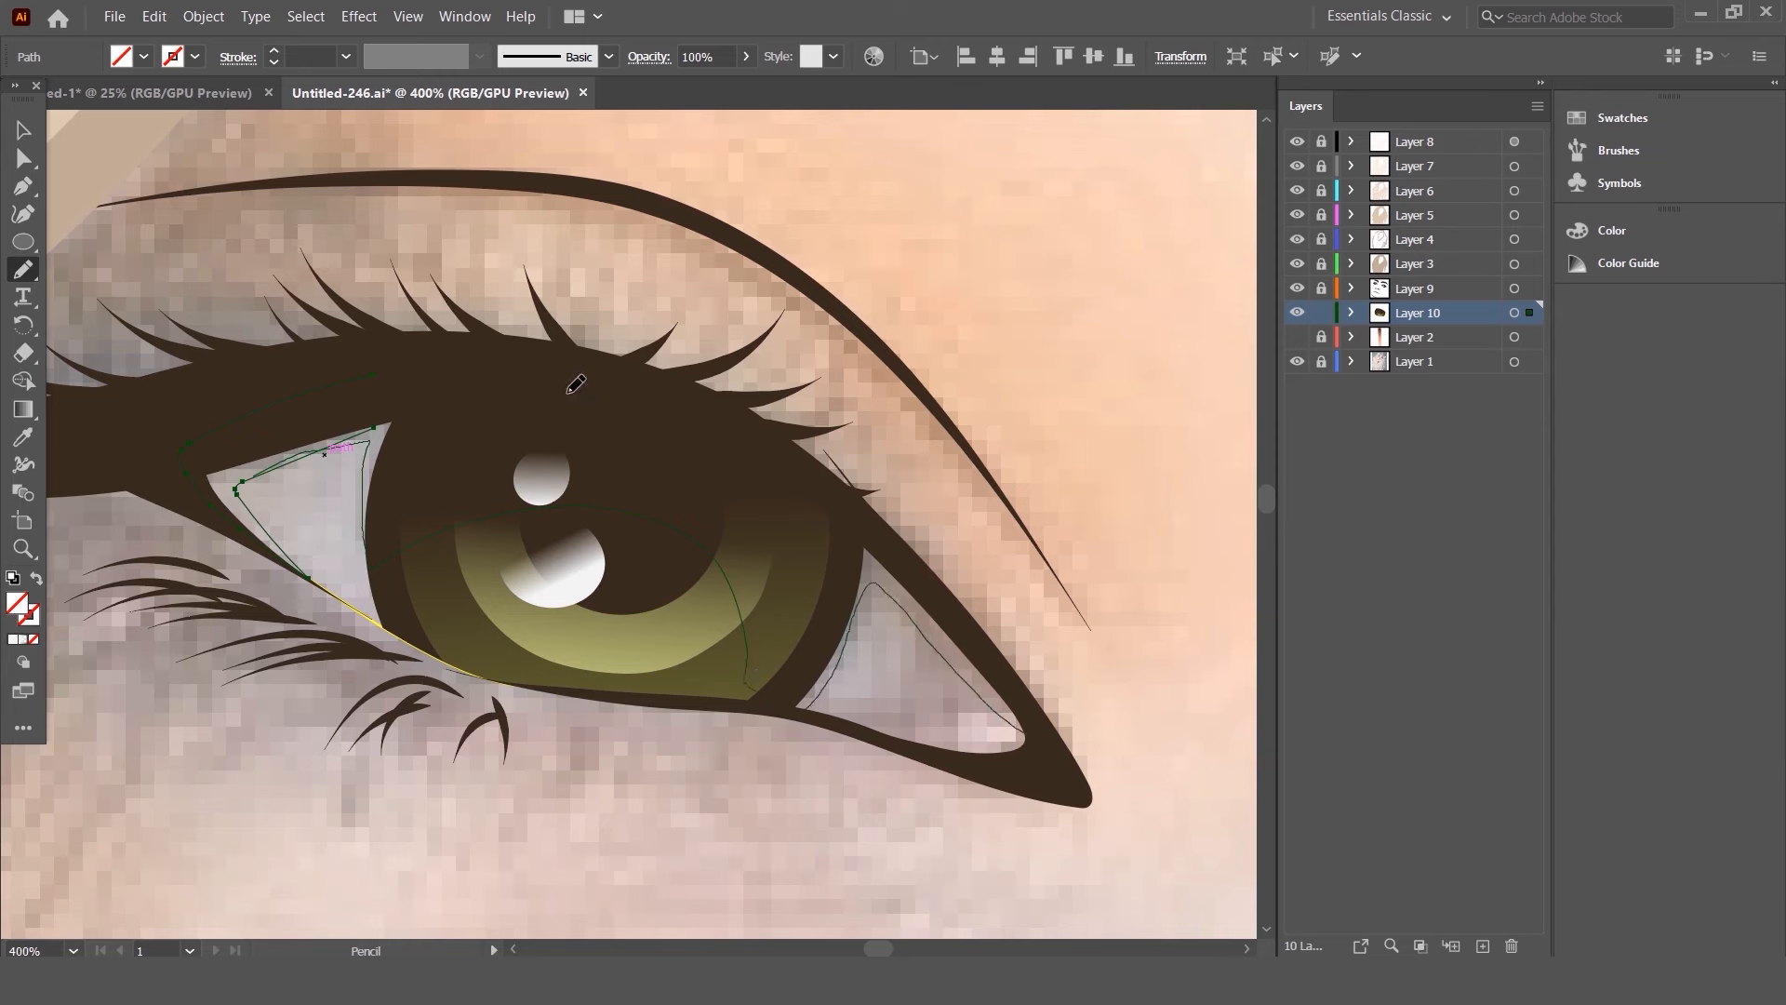
pyautogui.click(345, 57)
pyautogui.click(376, 82)
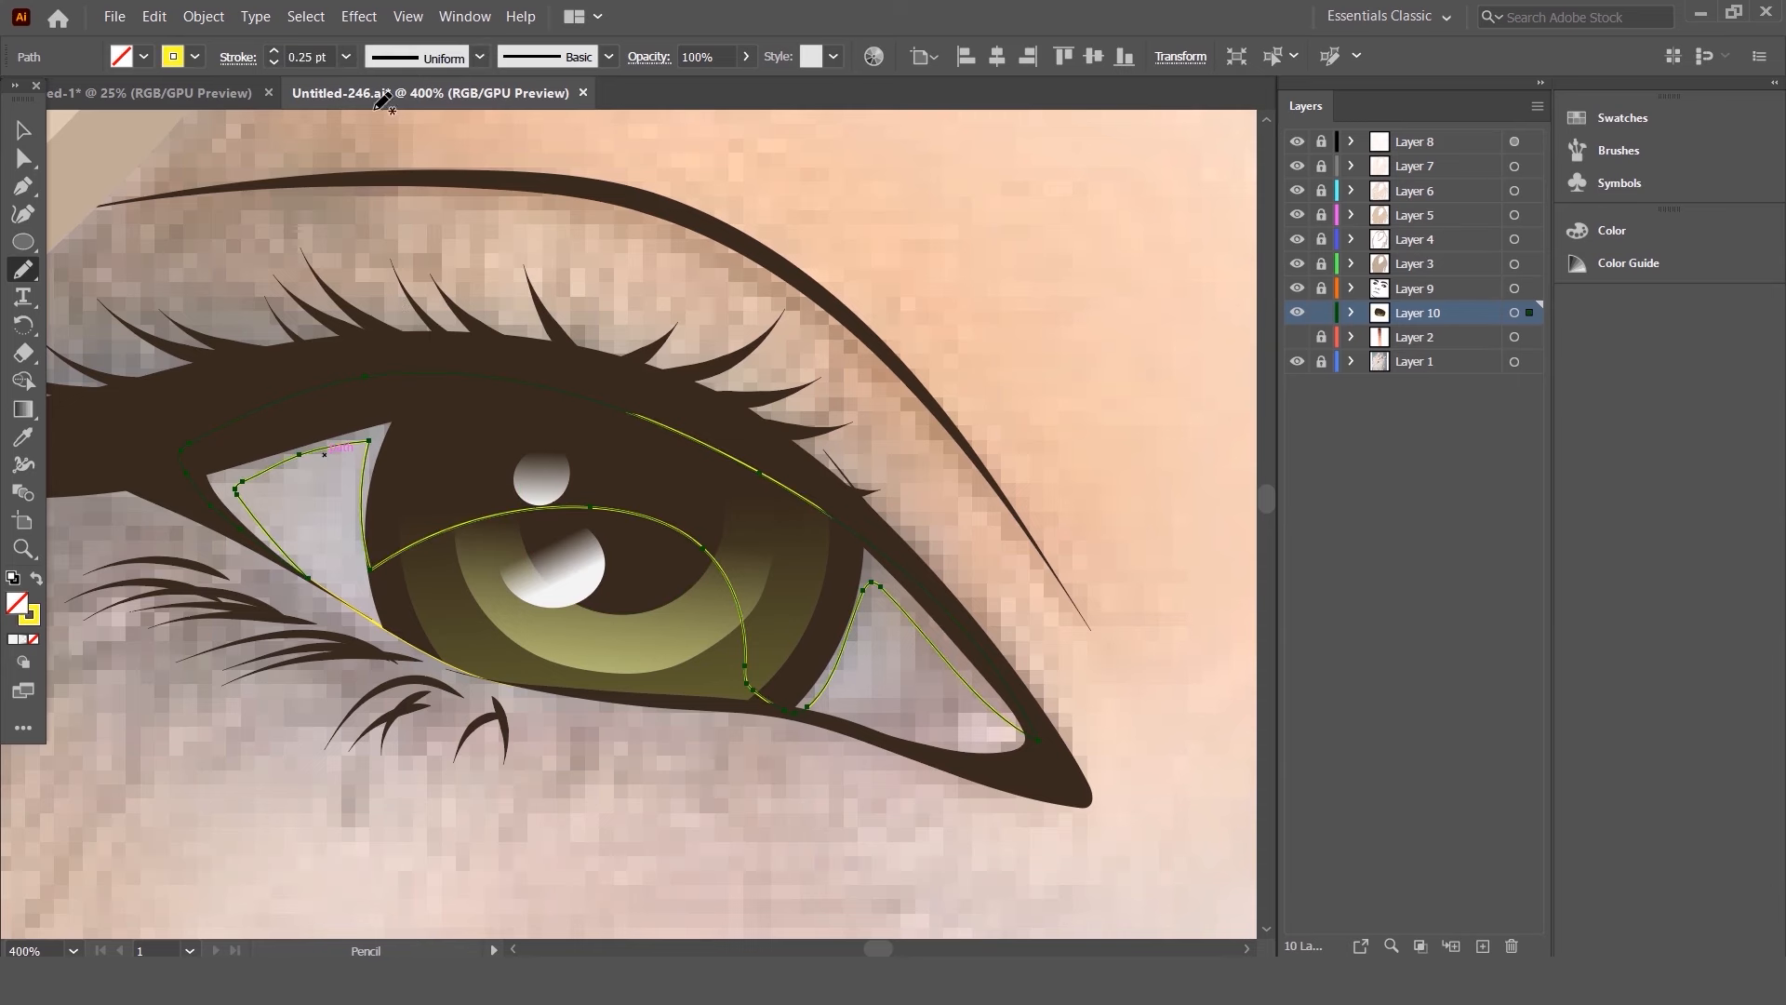
# - Fill the outline under the upper lid with grey 848484 instead of a stroke, and send it to the back
pyautogui.click(36, 578)
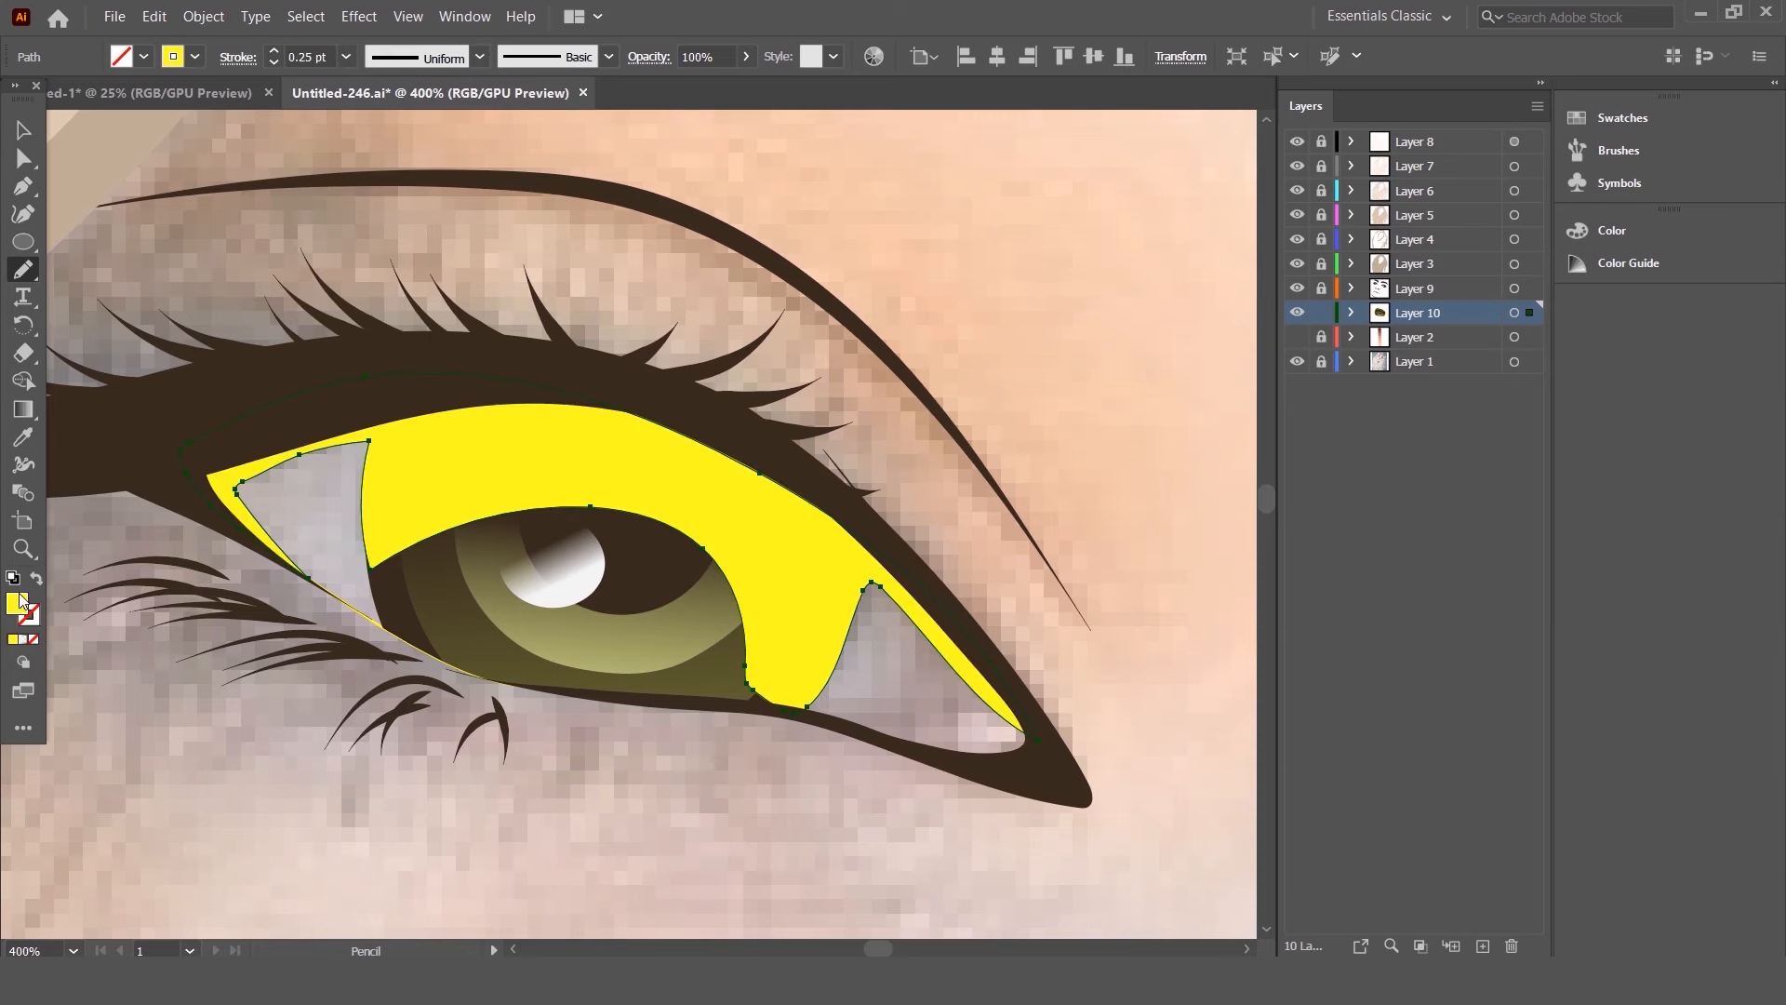
pyautogui.doubleClick(17, 603)
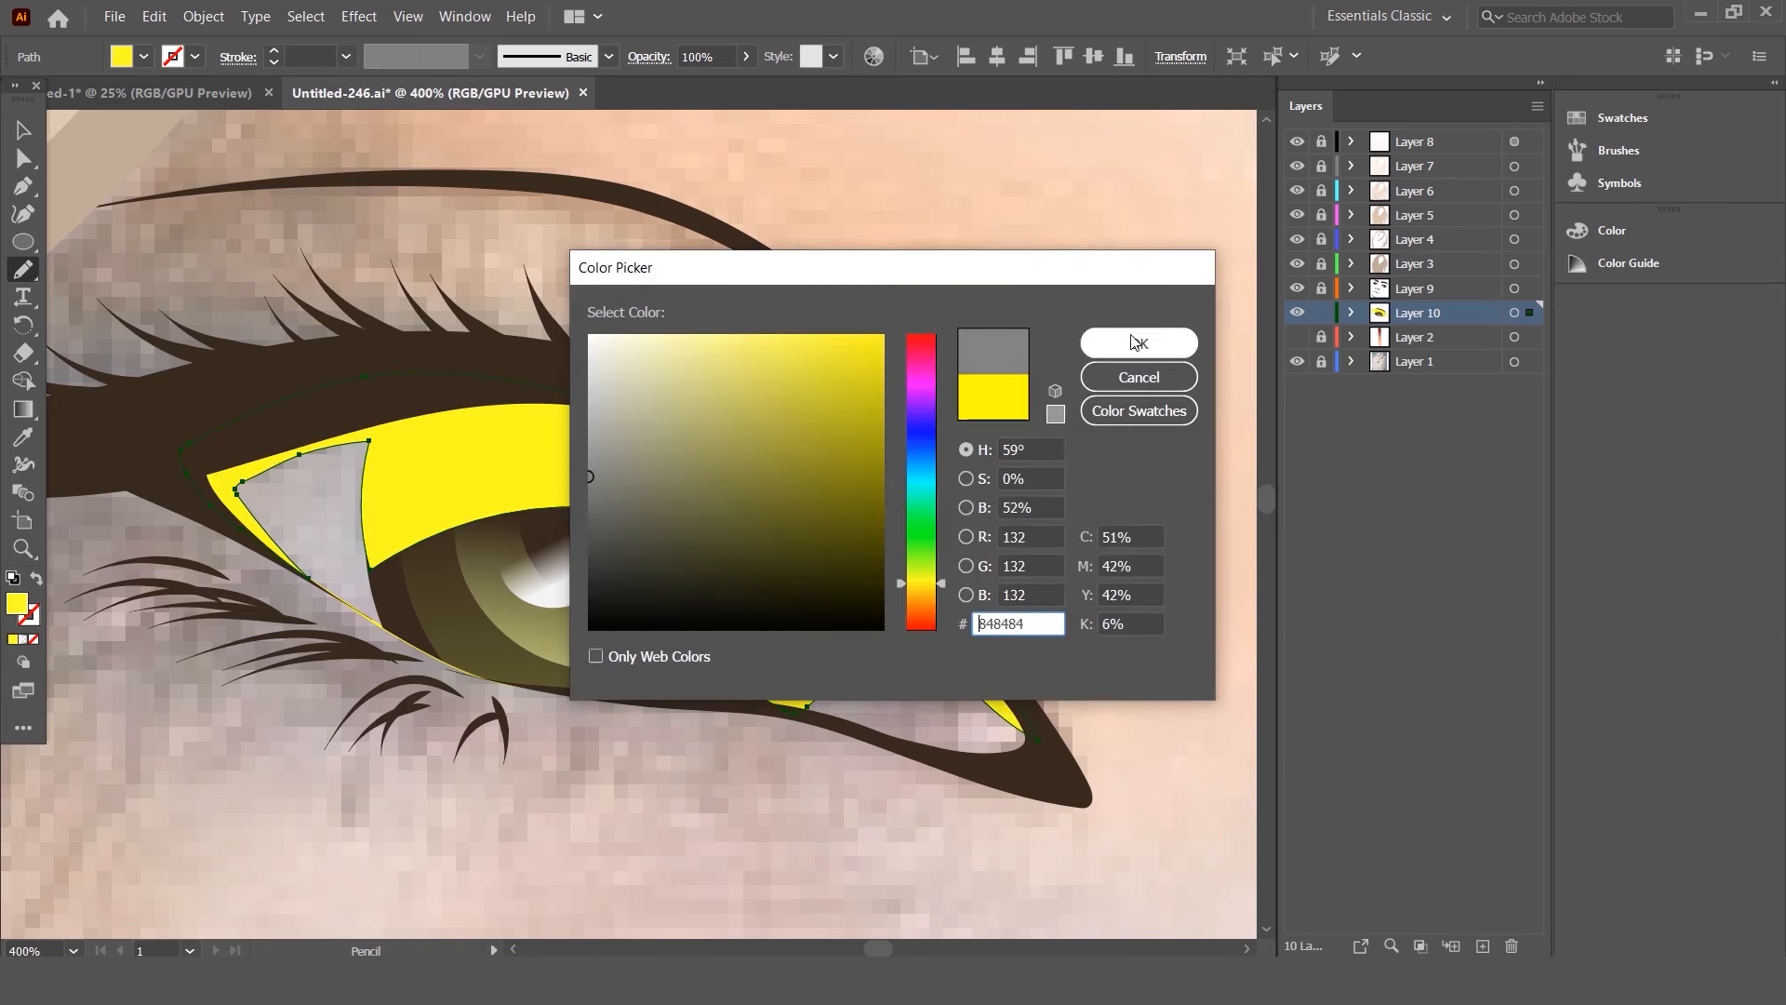
pyautogui.click(1135, 342)
pyautogui.rightClick(400, 400)
pyautogui.moveTo(490, 763)
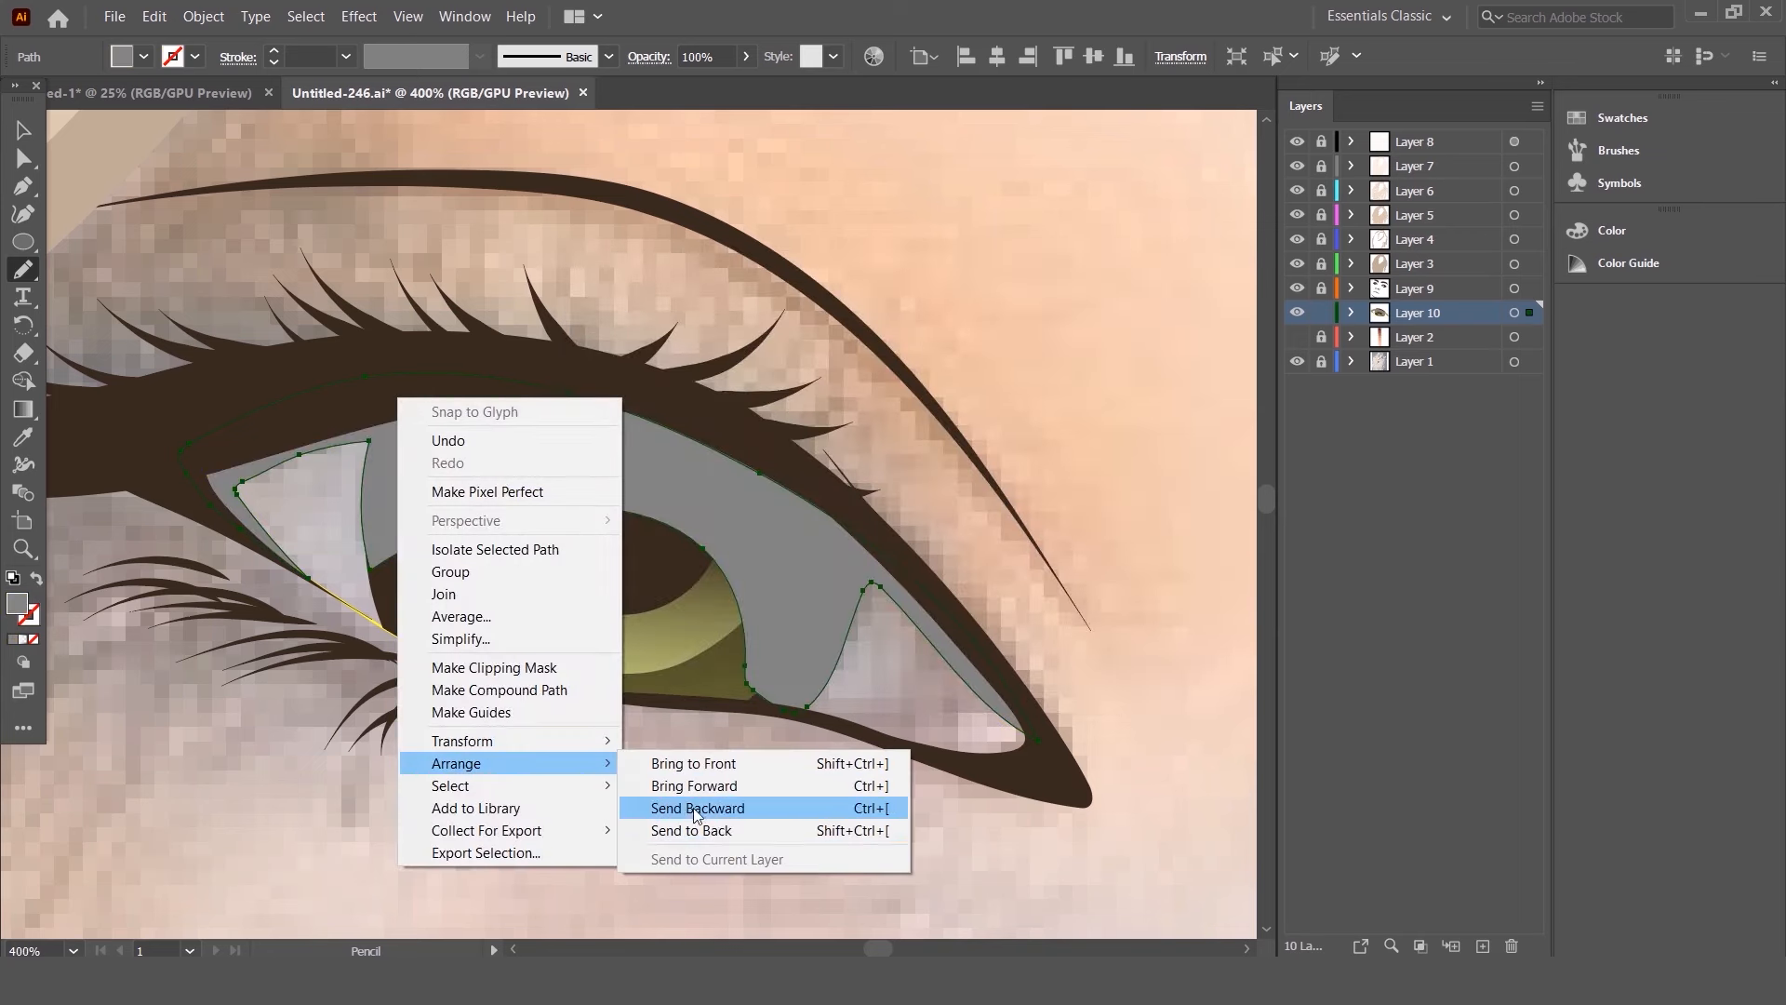
pyautogui.click(707, 830)
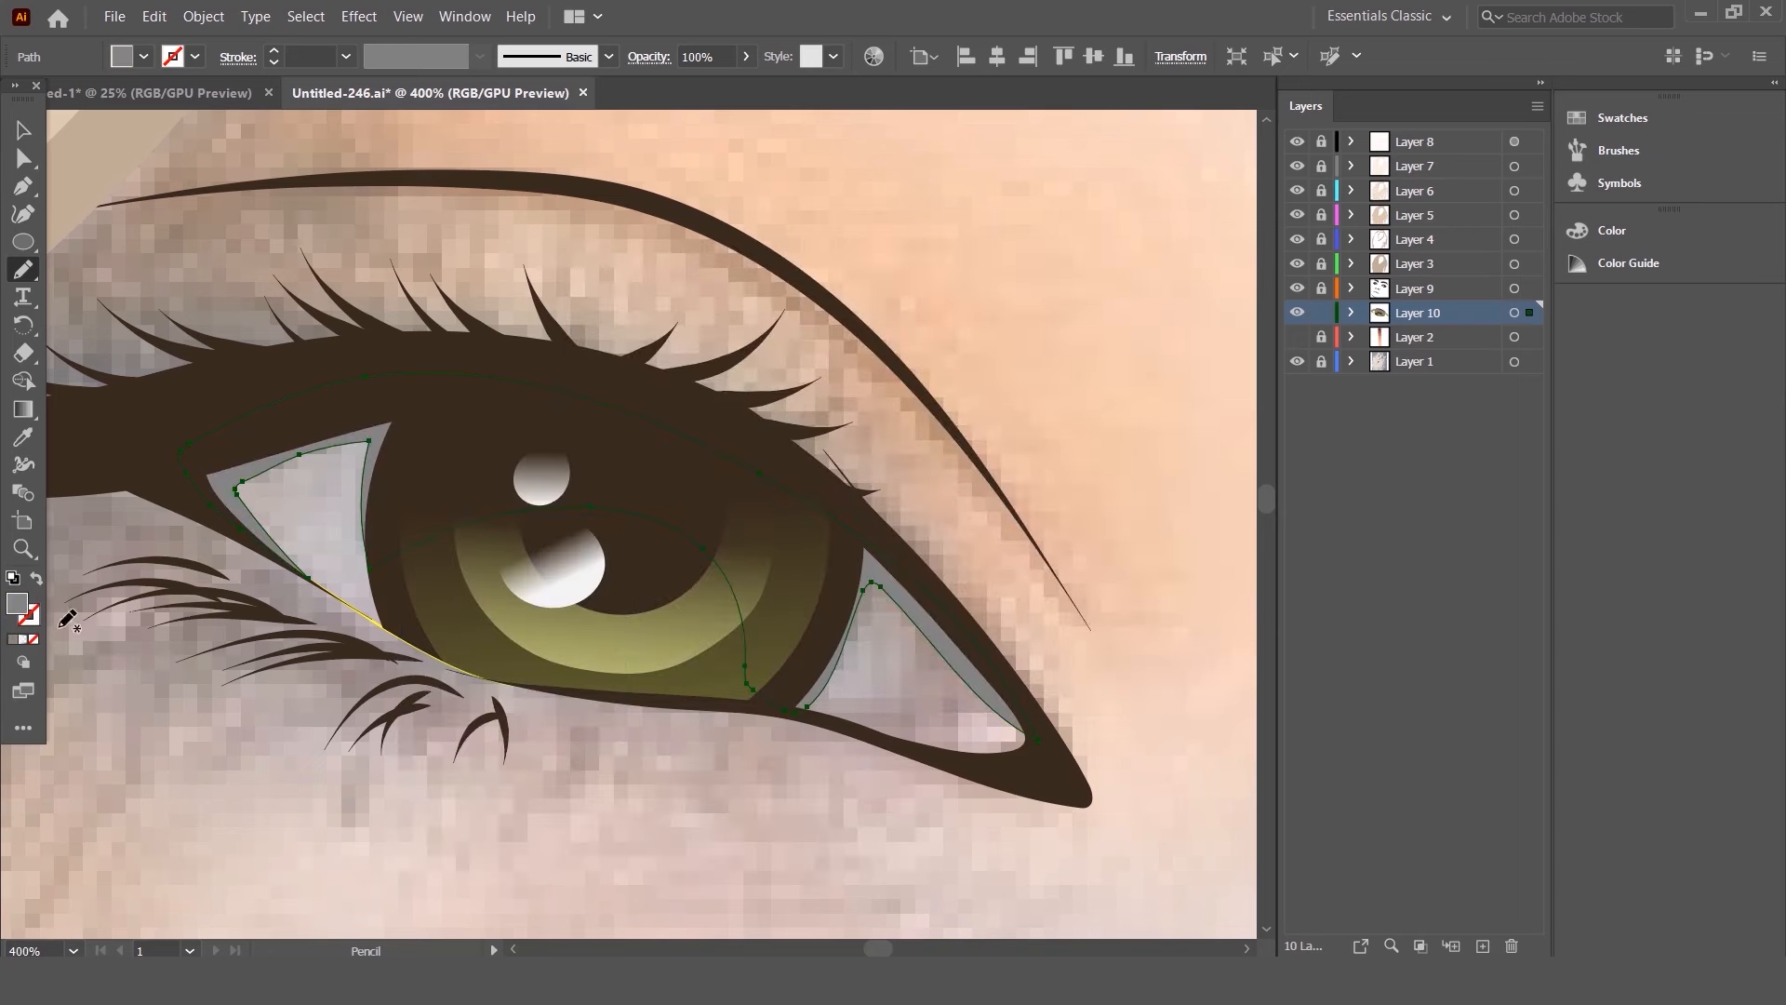
# - Draw the inner-corner shape of the other eye and fill it with pink ed8383
pyautogui.hotkey('ctrl', 'shift', 'a')
pyautogui.moveTo(181, 465); pyautogui.dragTo(347, 593)
pyautogui.doubleClick(17, 603)
pyautogui.press('Return')
pyautogui.press('v')
pyautogui.hotkey('ctrl', '=')
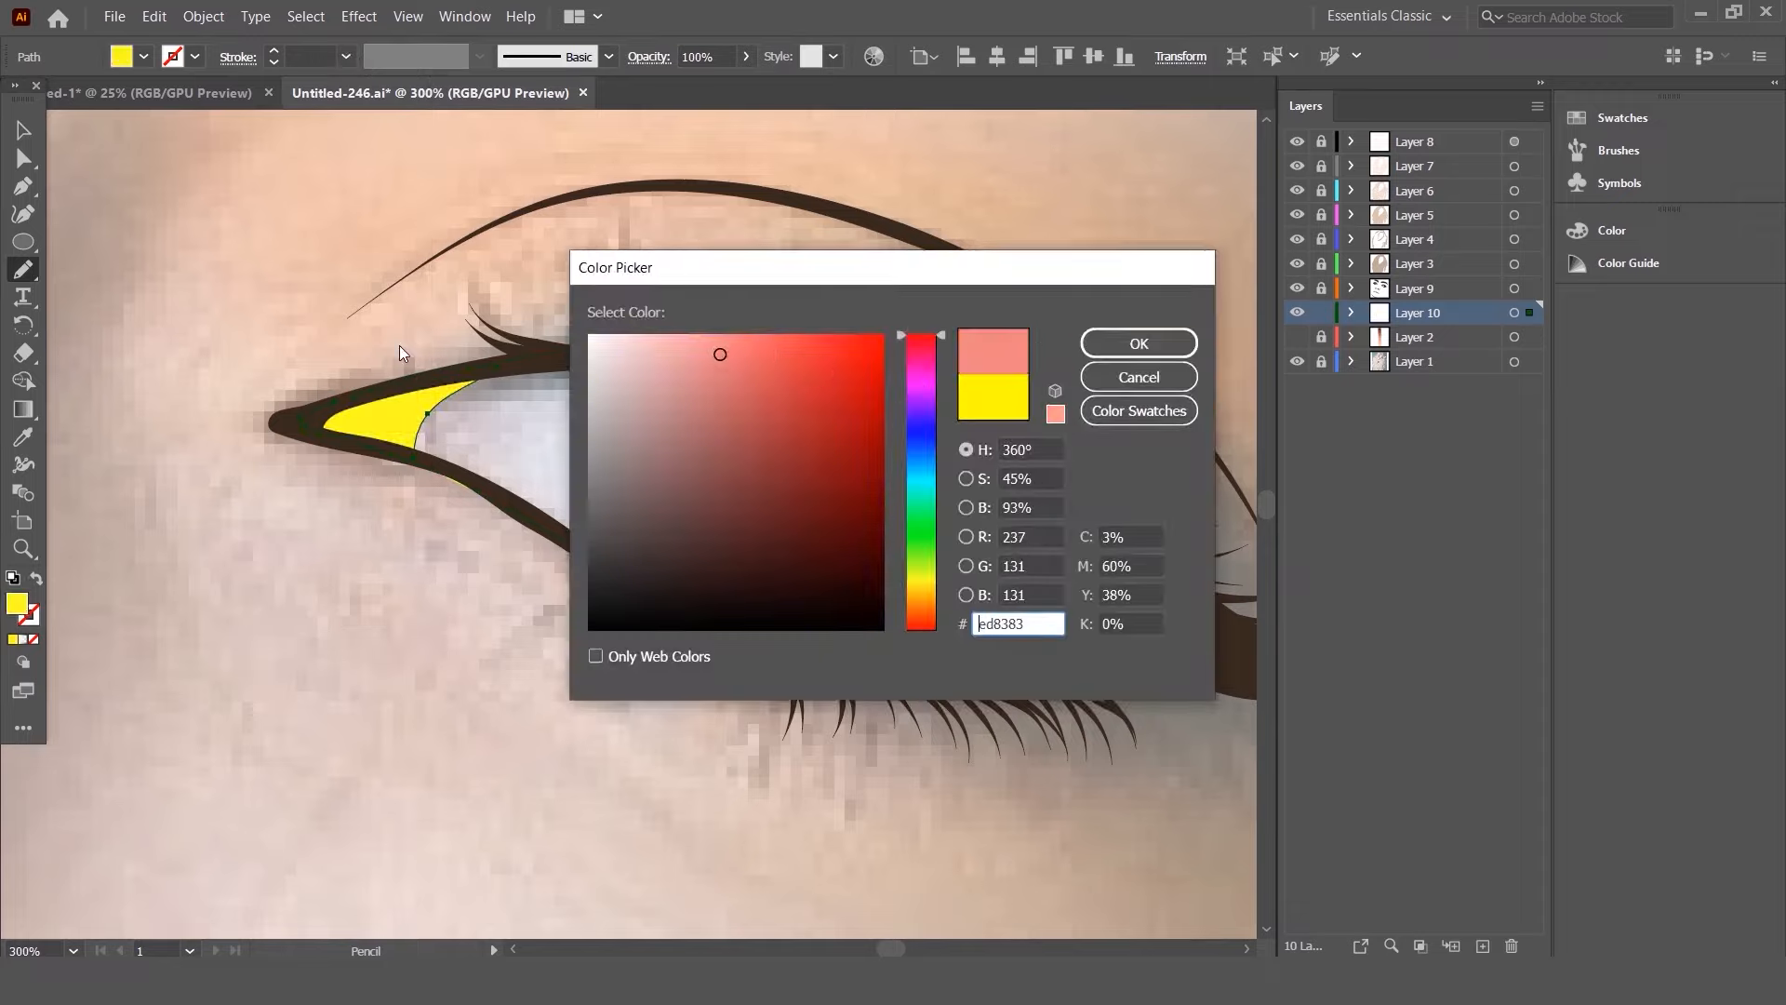
pyautogui.press('Return')
pyautogui.press('i')
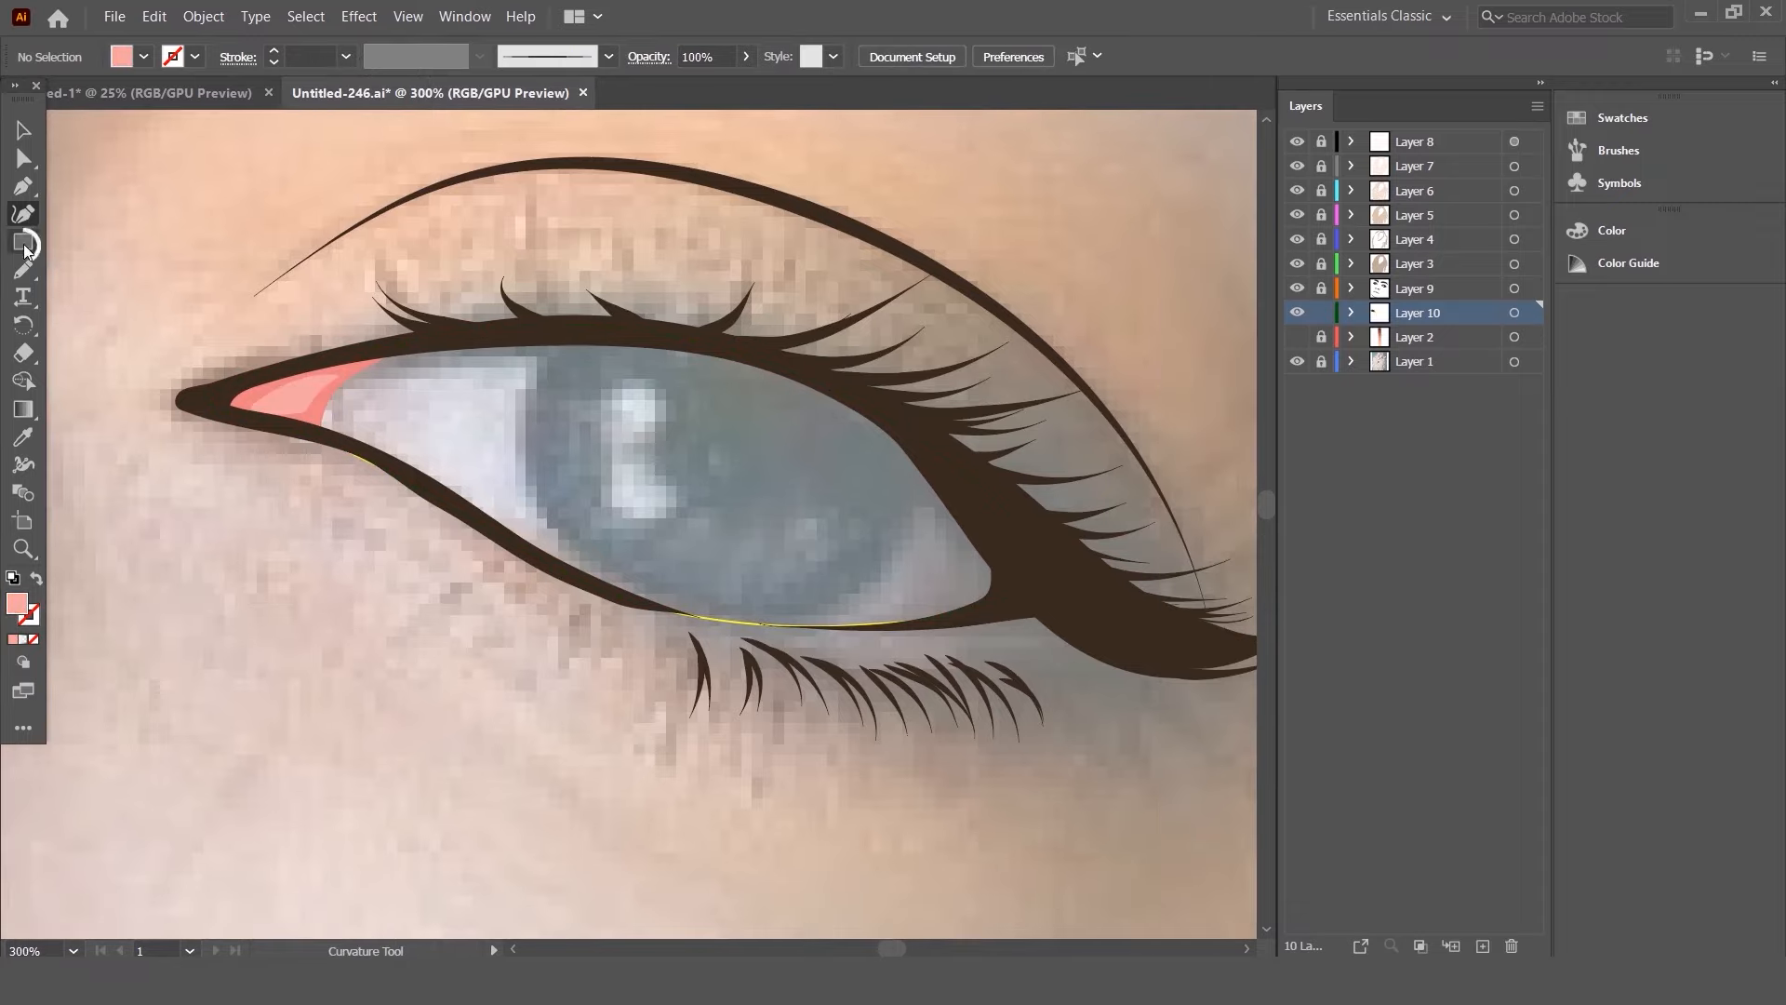
# - Draw ellipses over the other eye's iris and swap their fill and stroke
pyautogui.press('l')
pyautogui.moveTo(723, 440); pyautogui.dragTo(921, 443)
pyautogui.hotkey('shift', 'x')
pyautogui.moveTo(630, 507); pyautogui.dragTo(819, 571)
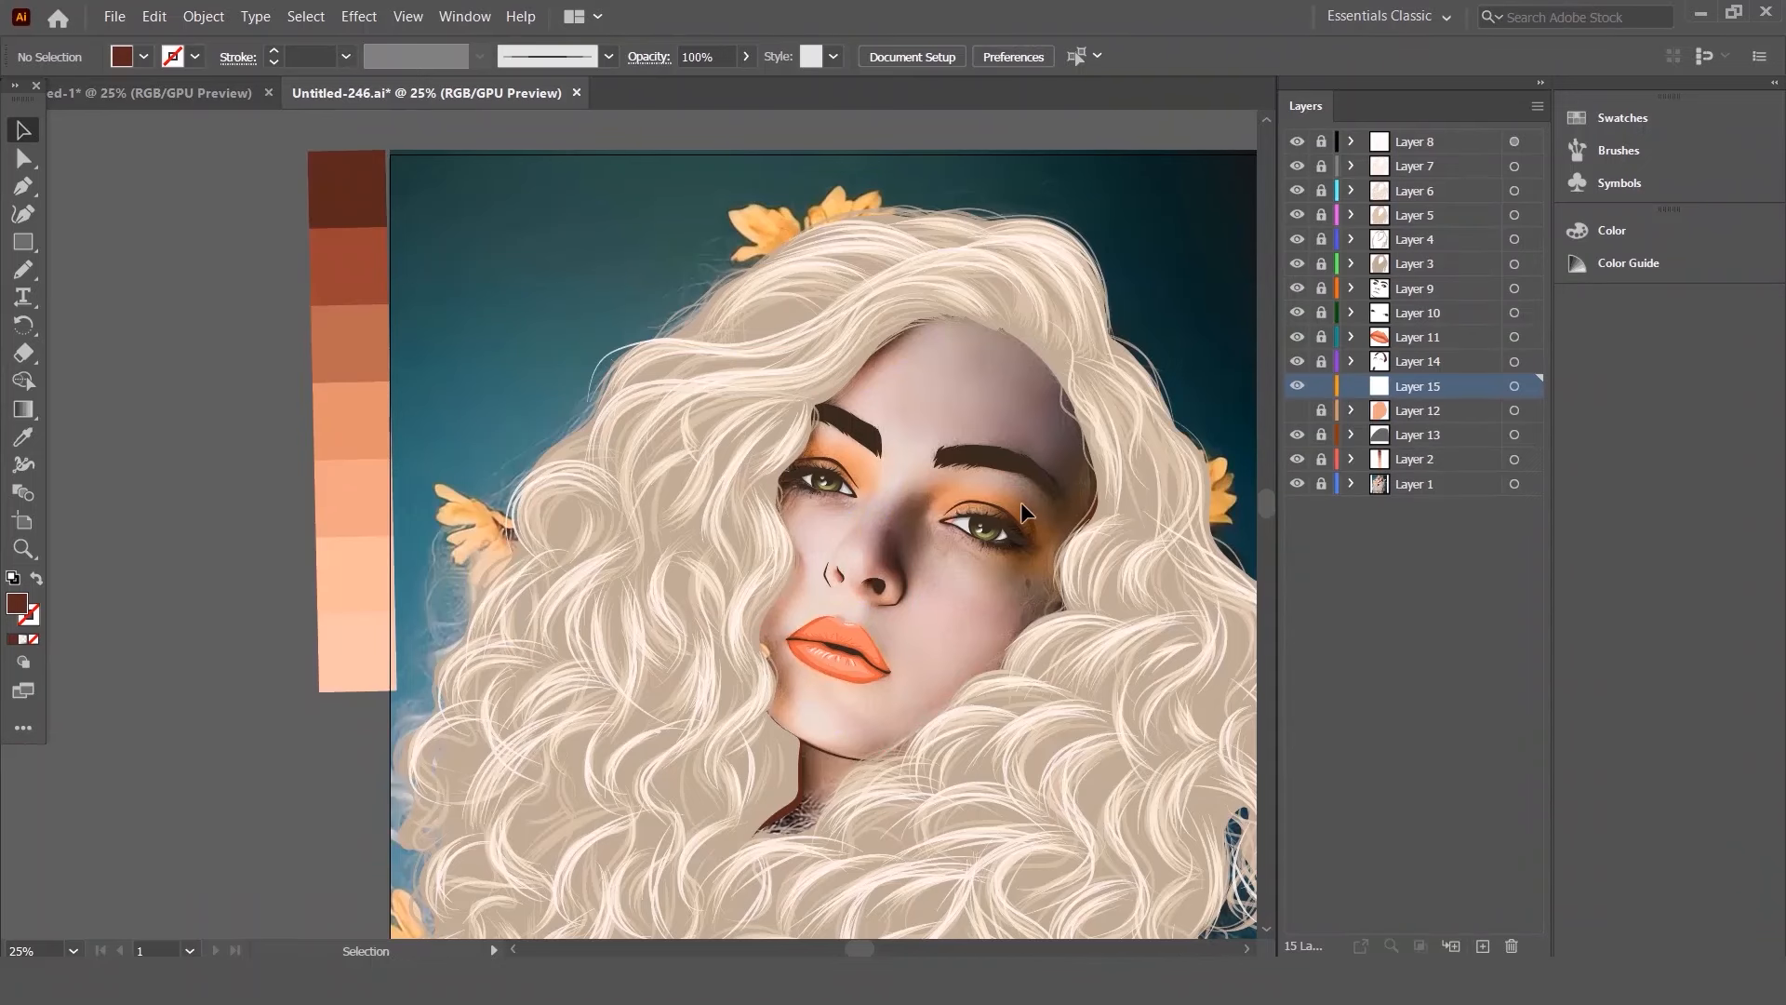
# - On Layer 15, draw a freehand shadow outline around the right-hand eye's crease and lower lid with a 0.25 pt stroke
pyautogui.scroll(5, 1020, 500)
pyautogui.scroll(-2, 868, 431)
pyautogui.scroll(1, 865, 430)
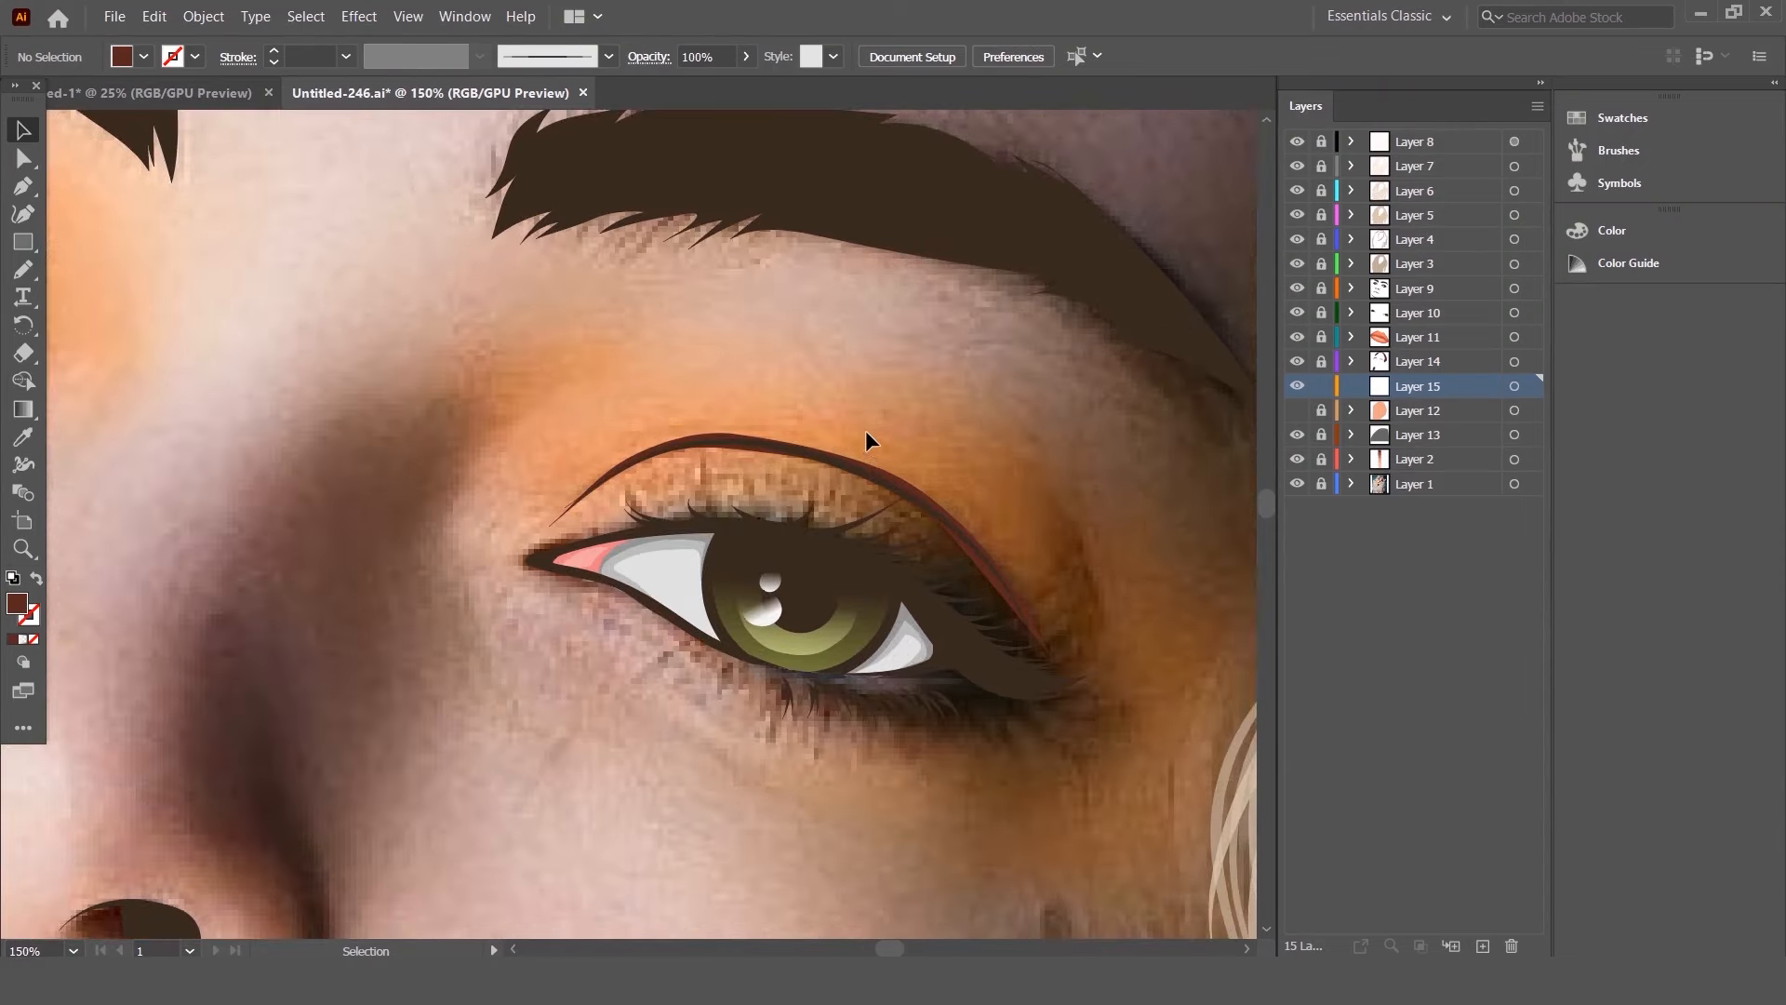
pyautogui.press('n')
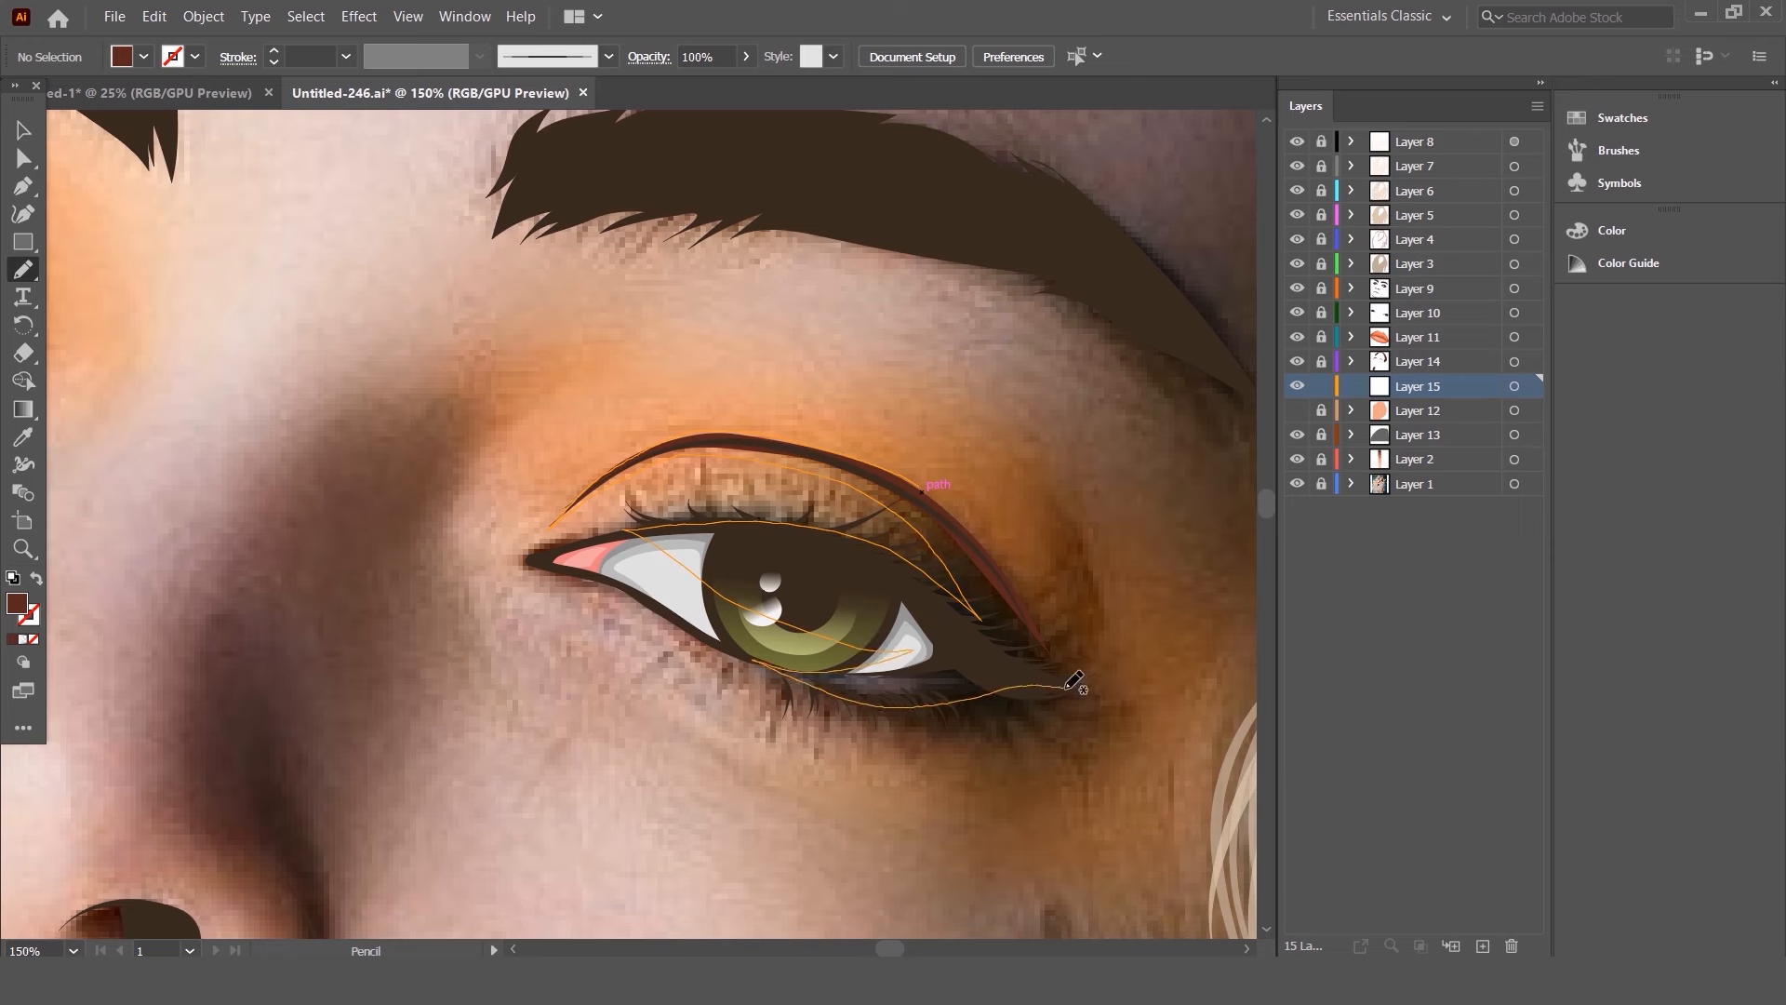
pyautogui.moveTo(1019, 567); pyautogui.dragTo(1073, 668)
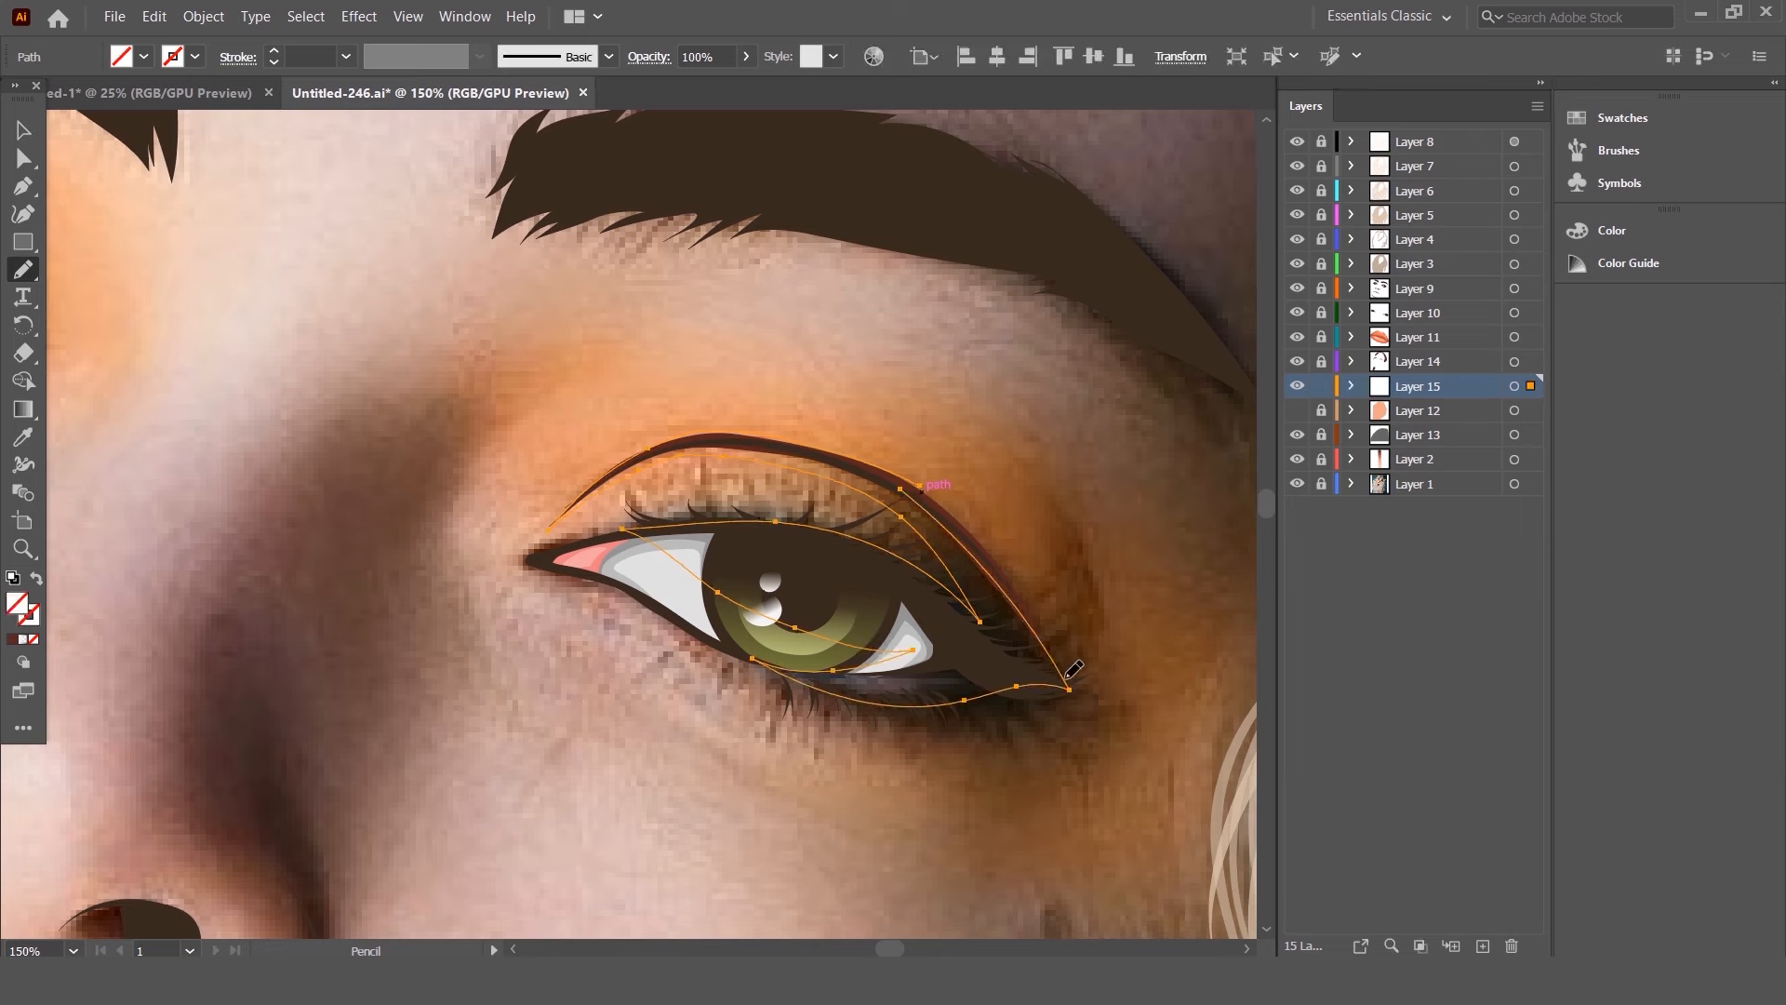
pyautogui.moveTo(979, 531); pyautogui.dragTo(918, 486)
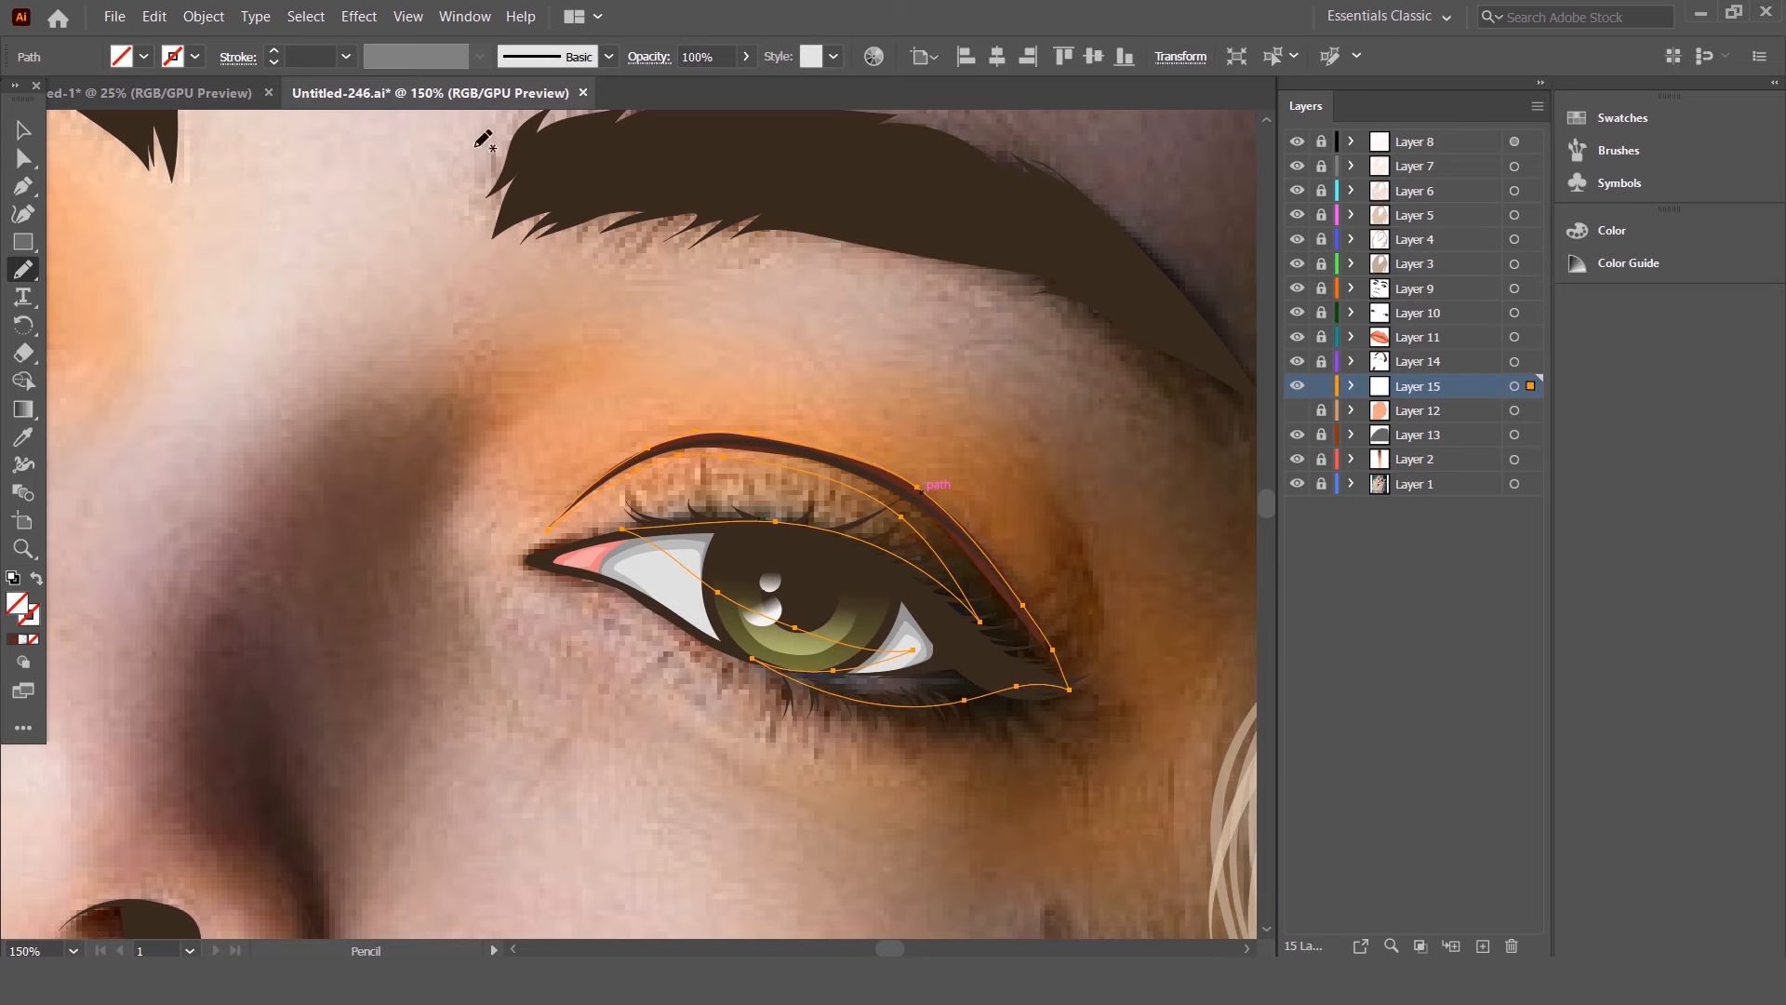
pyautogui.click(345, 57)
pyautogui.click(368, 84)
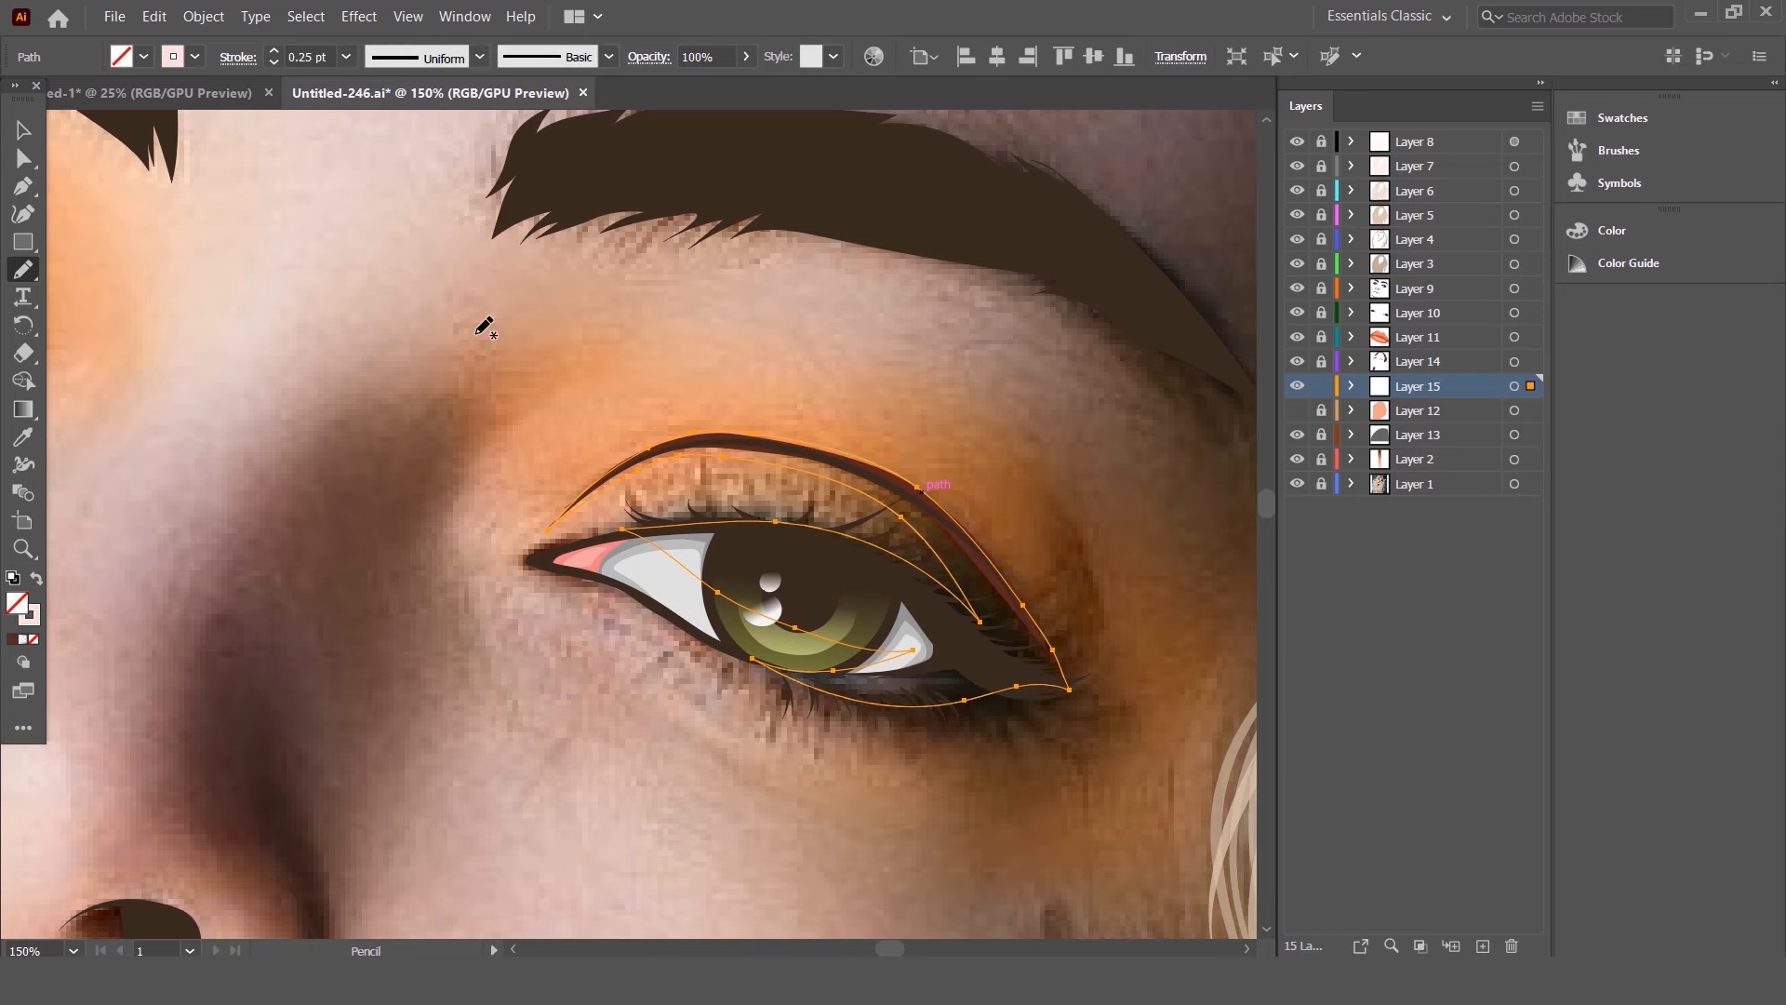
# - Change the eye shadow outline's stroke to yellow at 1 pt
pyautogui.scroll(-3, 550, 367)
pyautogui.scroll(2, 353, 307)
pyautogui.scroll(-1, 353, 307)
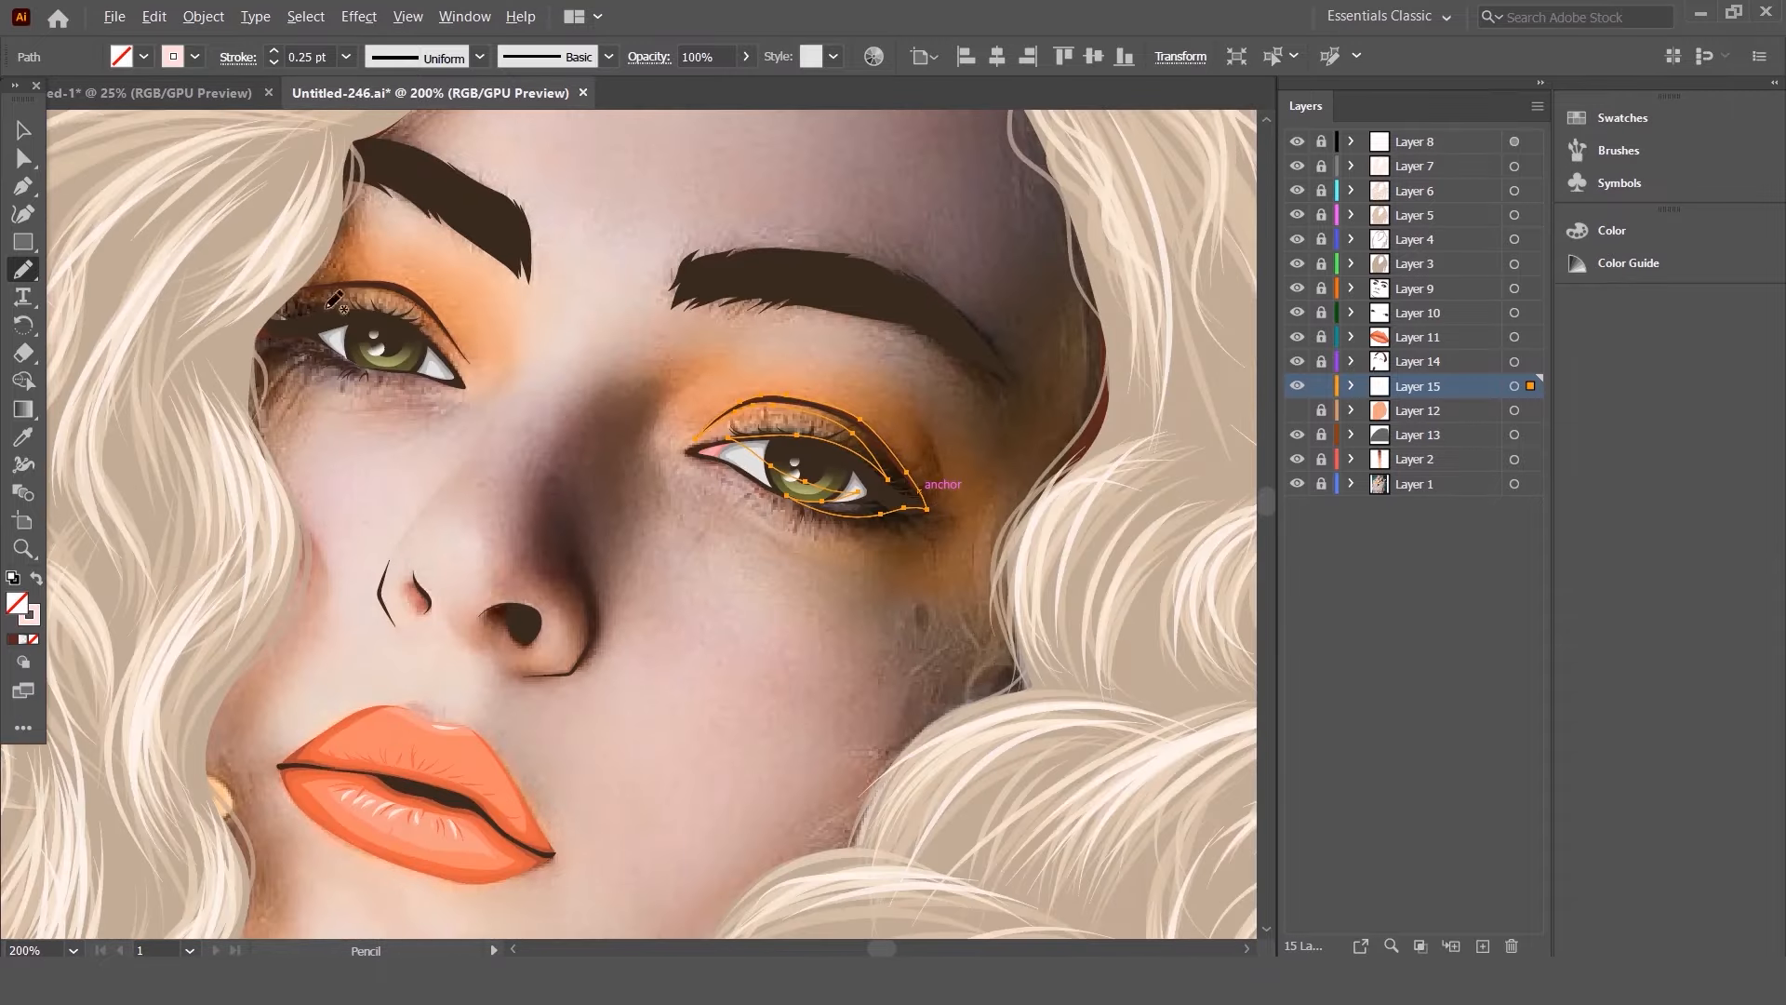
pyautogui.scroll(1, 348, 307)
pyautogui.click(174, 58)
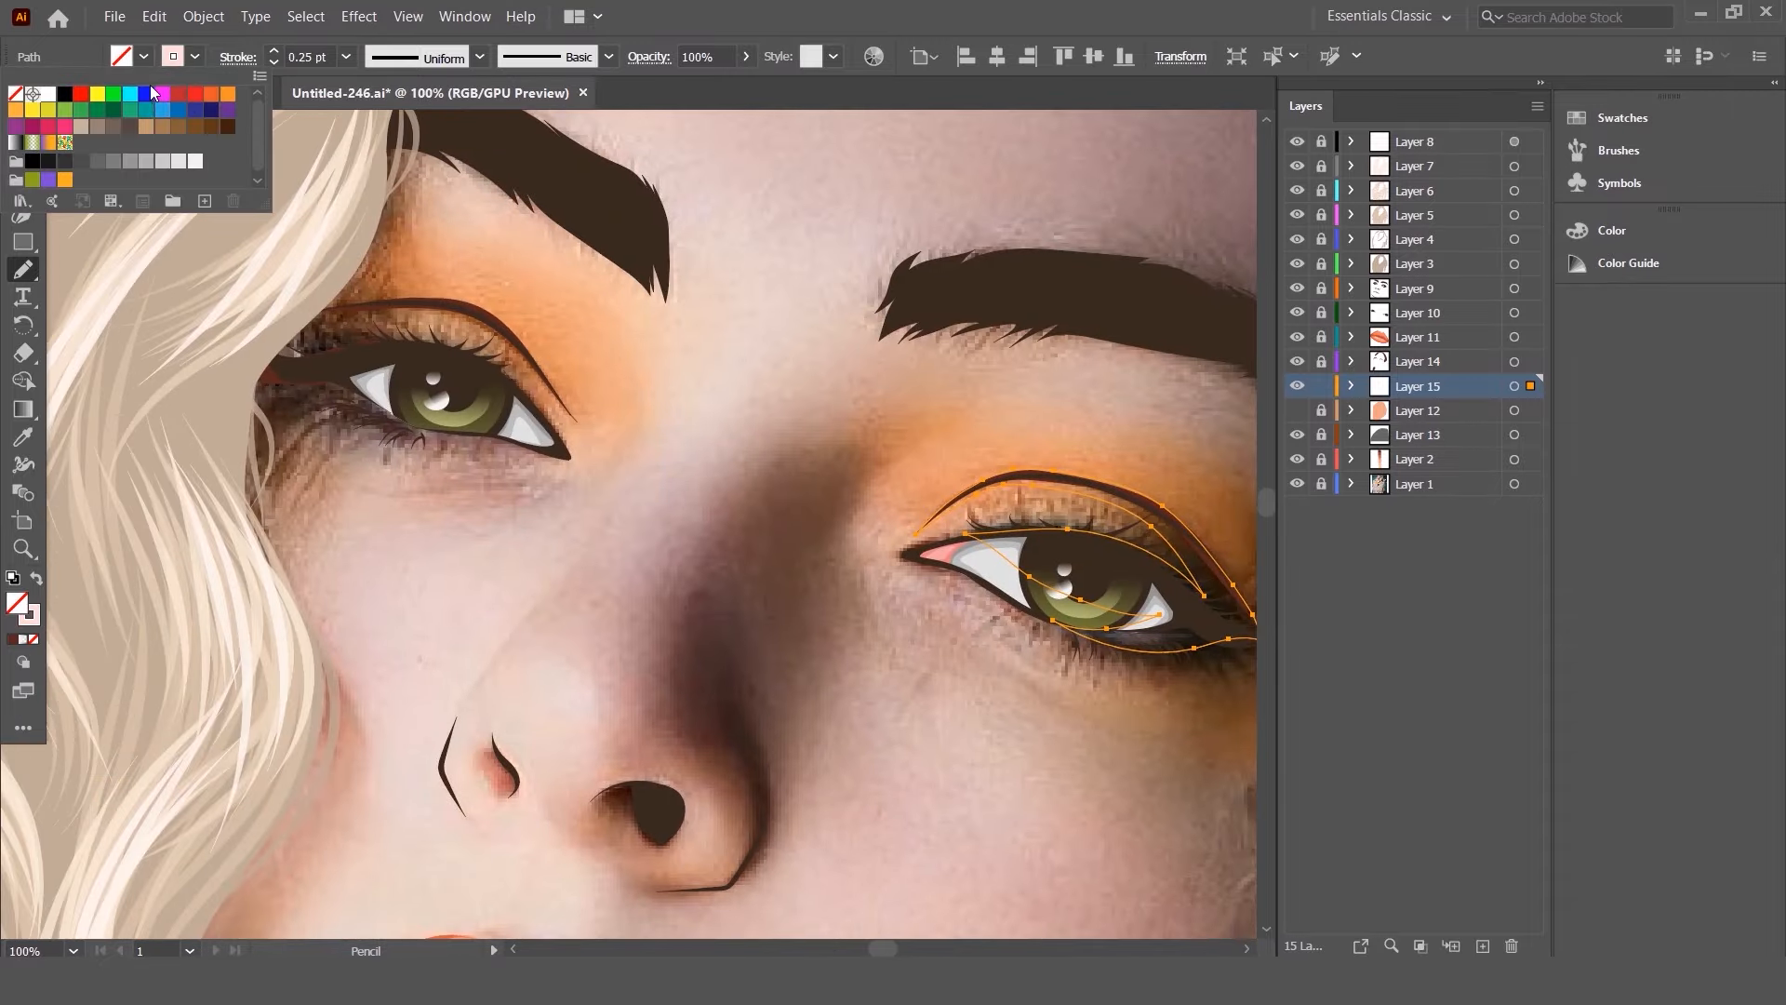
pyautogui.click(357, 45)
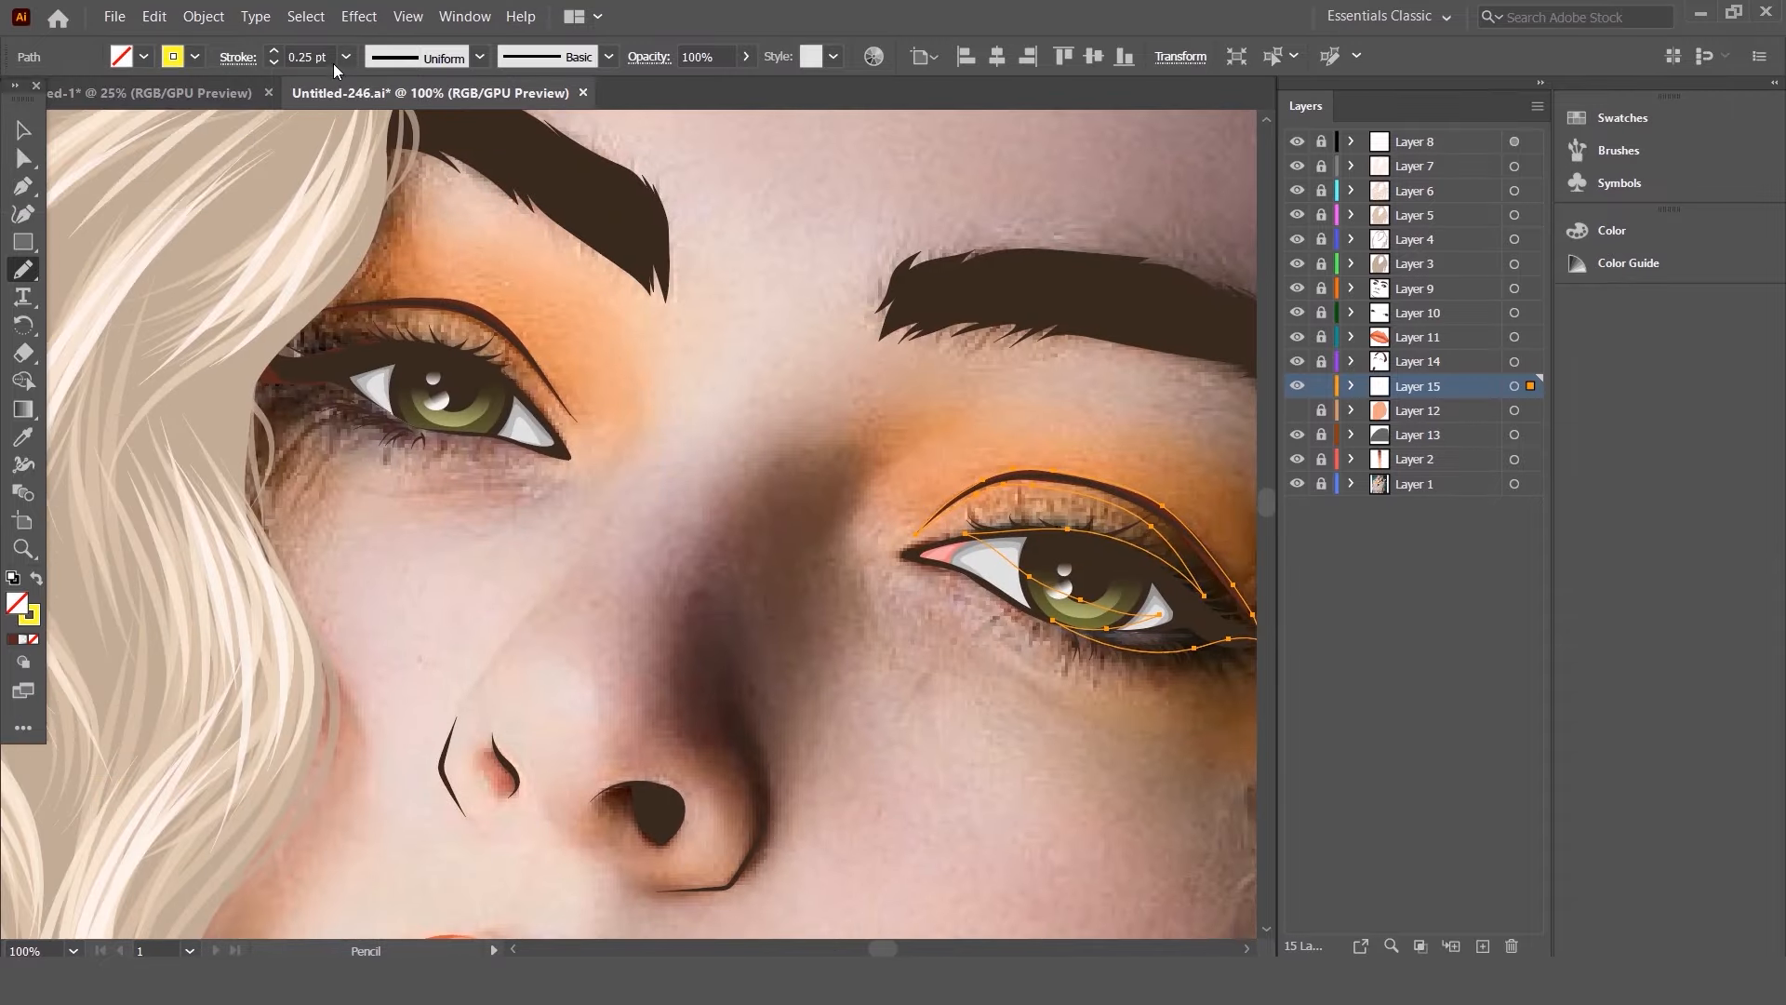
pyautogui.click(346, 57)
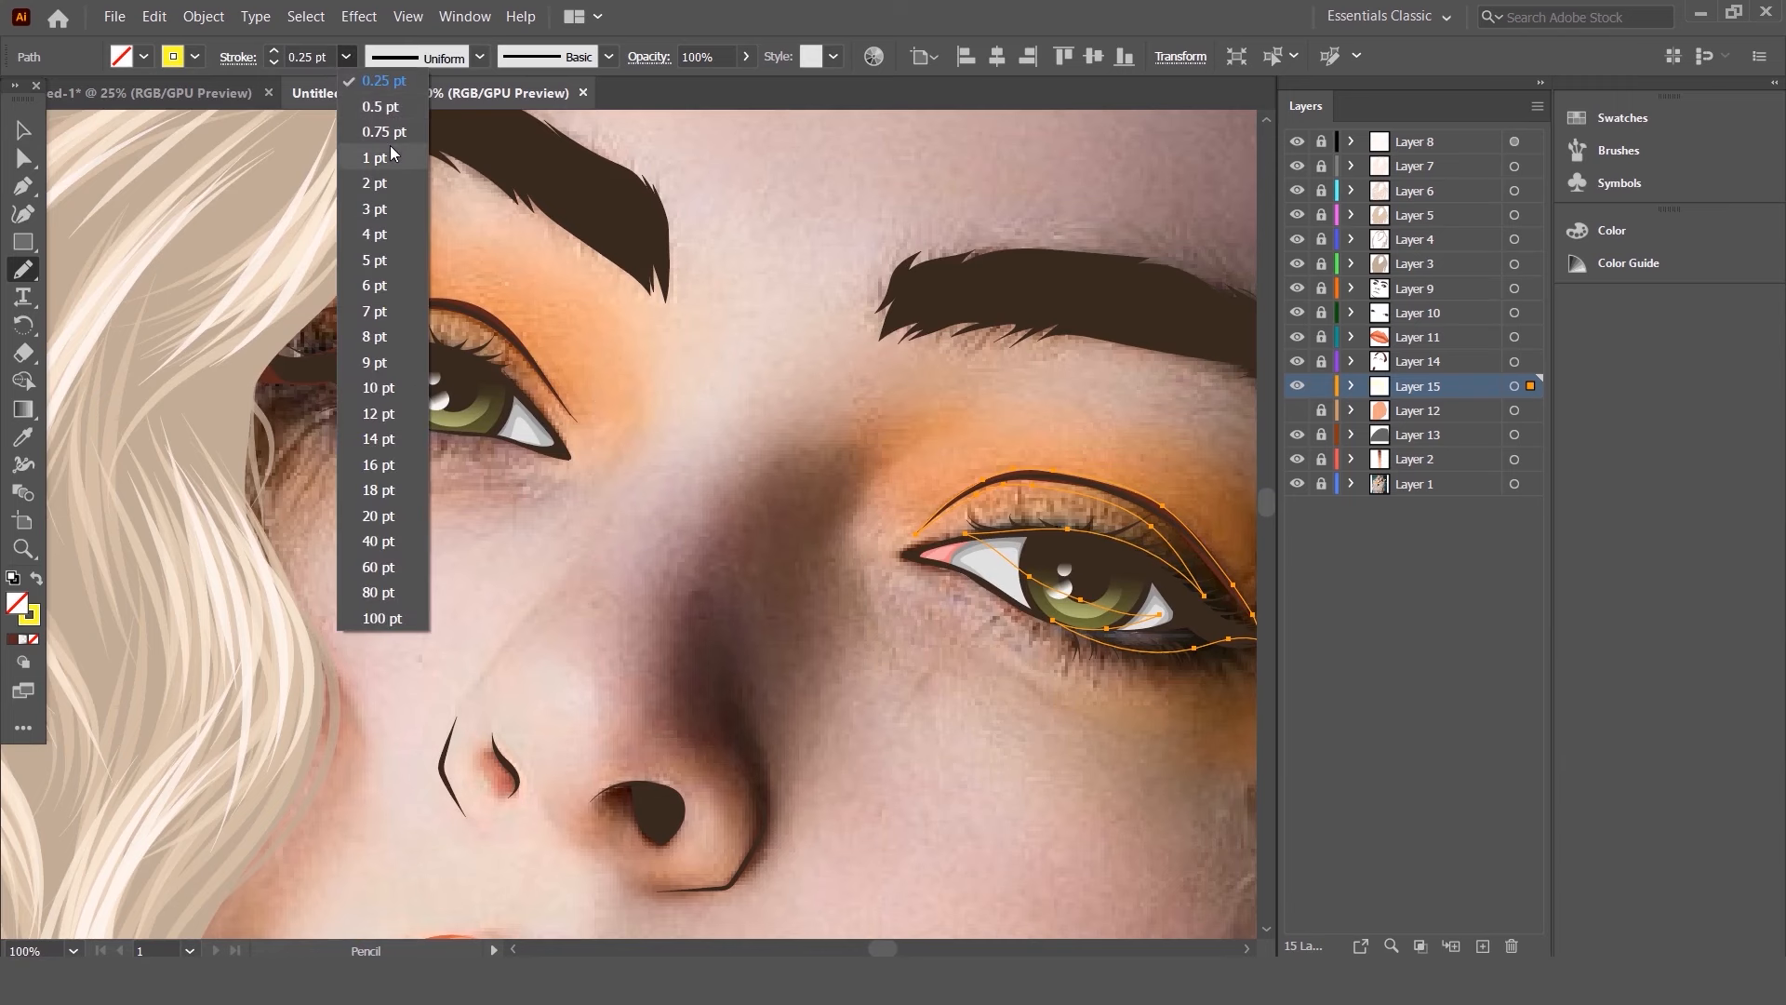
pyautogui.click(391, 156)
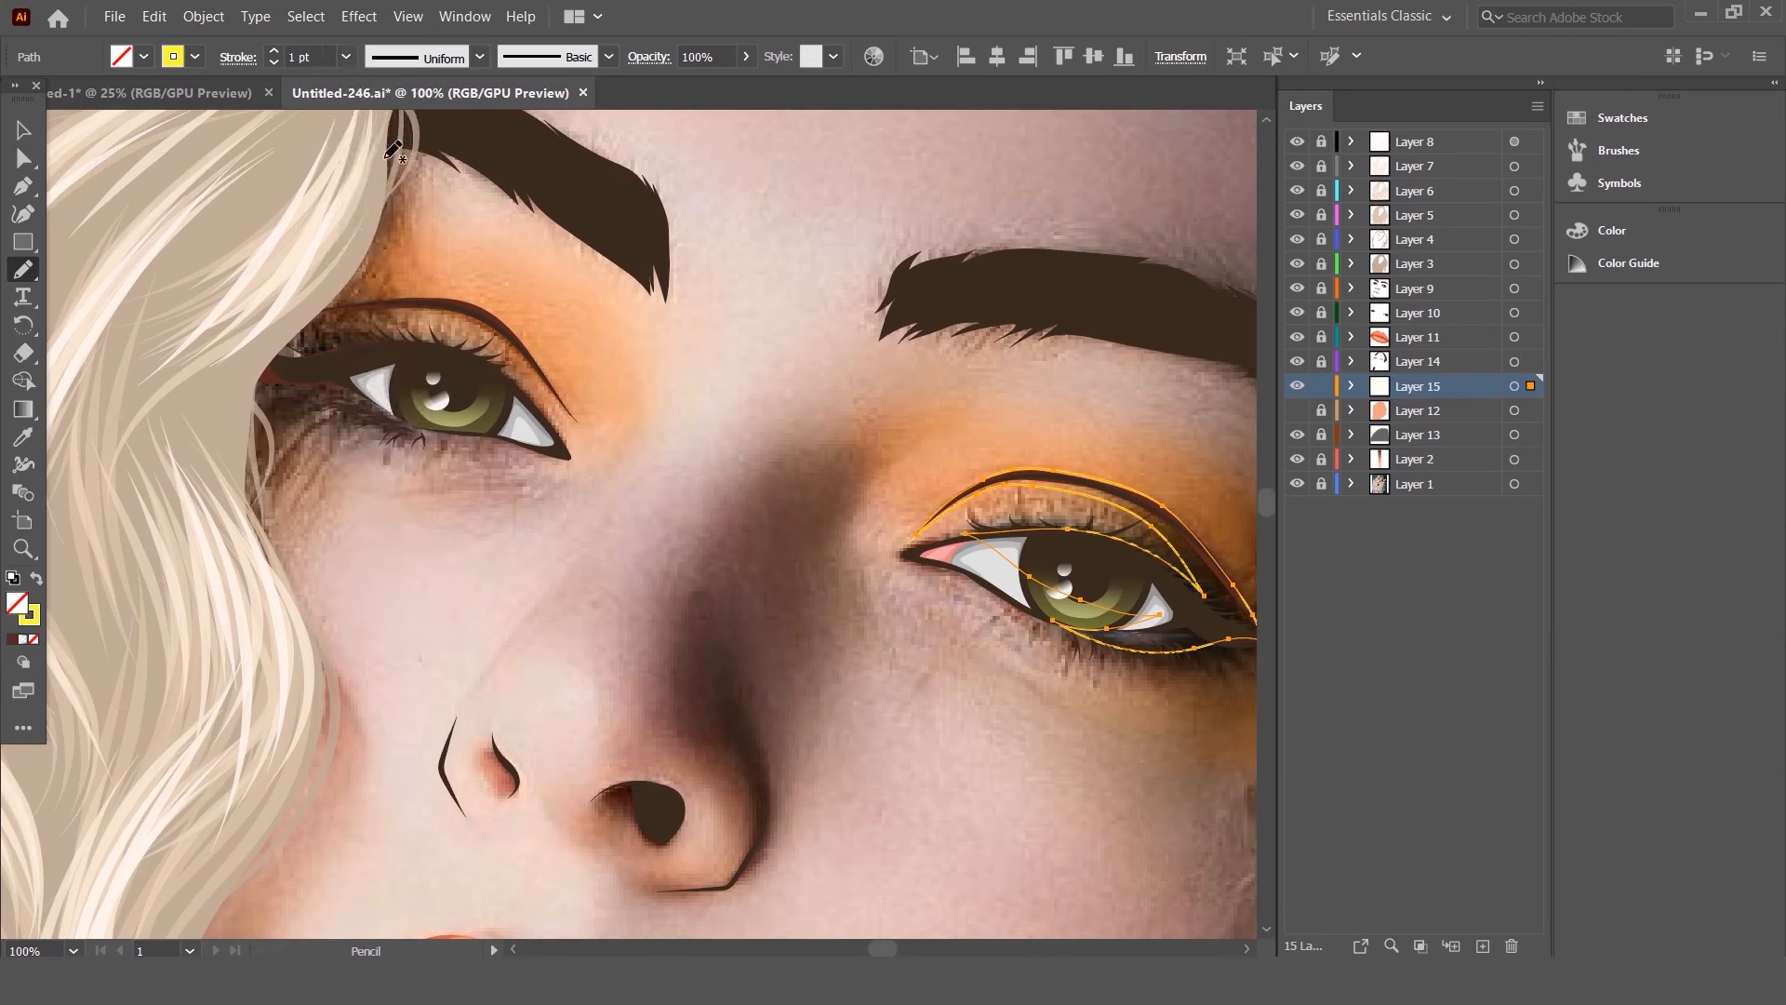
# - Outline the darkest shadow shapes around the left-hand eye's lids and along the adjoining hair edge with the yellow stroke
pyautogui.scroll(2, 282, 273)
pyautogui.scroll(-1, 282, 273)
pyautogui.moveTo(334, 290)
pyautogui.mouseDown()
pyautogui.moveTo(703, 450)
pyautogui.moveTo(191, 454)
pyautogui.mouseUp()
pyautogui.scroll(2, 521, 538)
pyautogui.scroll(-4, 521, 538)
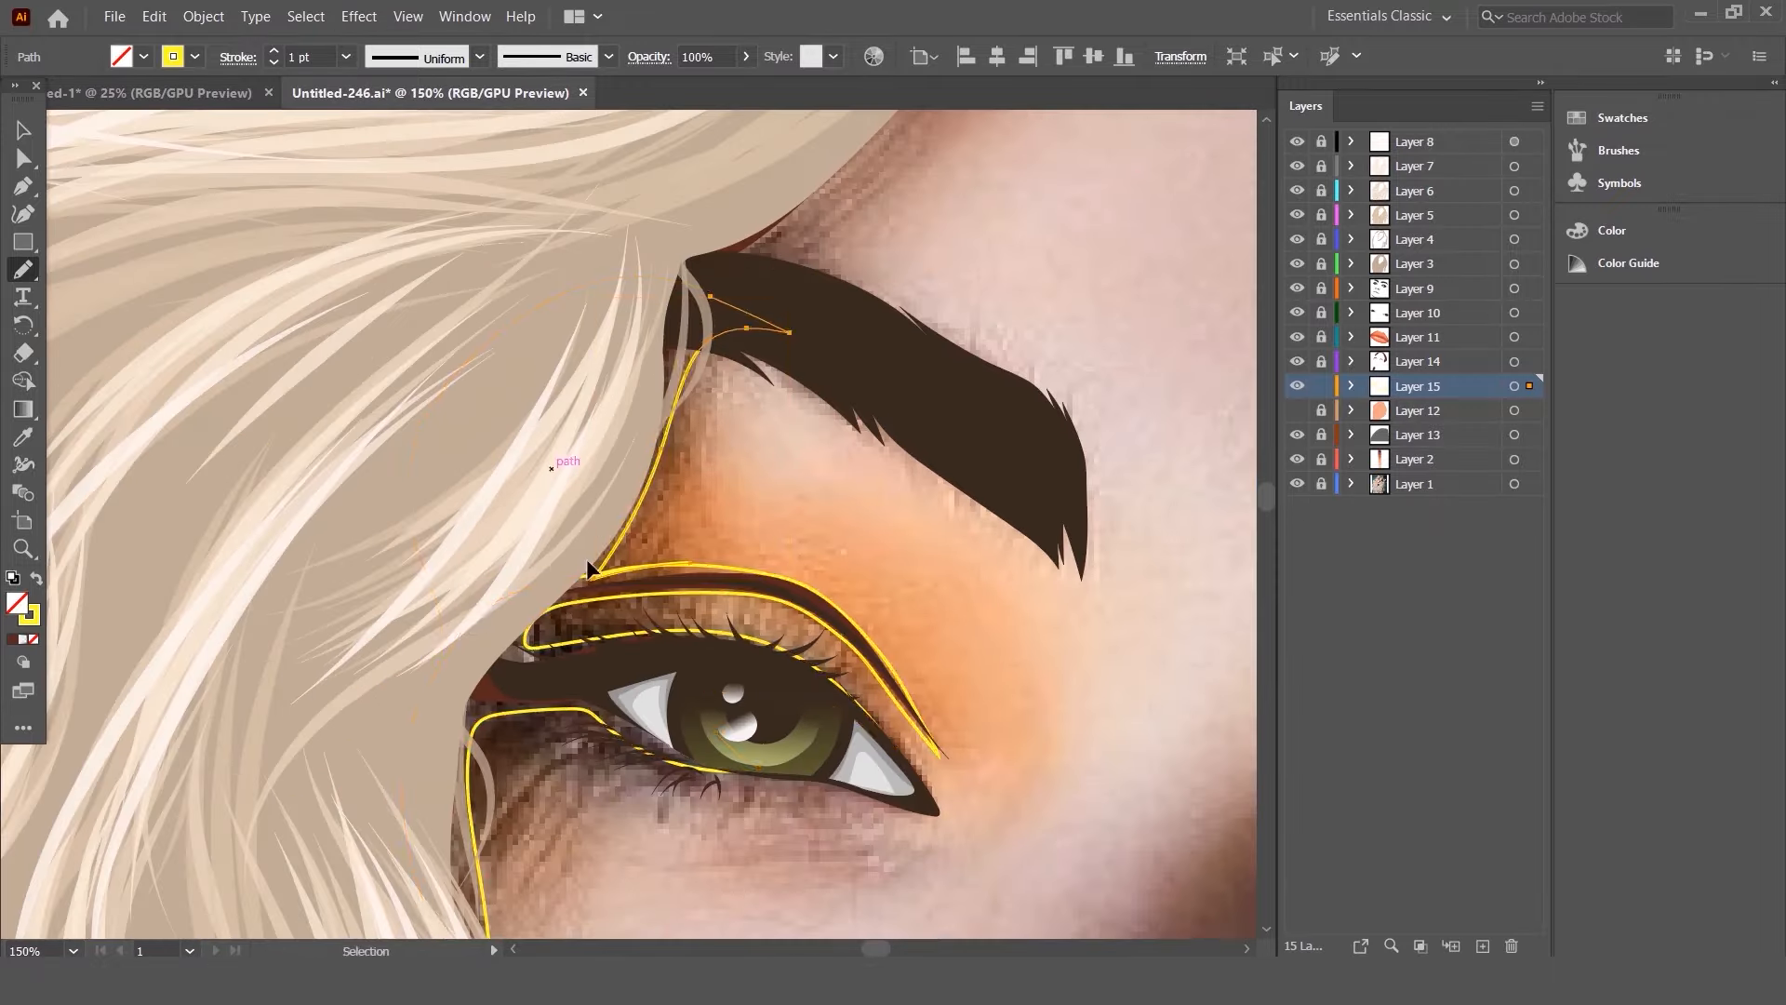
# - Outline the dark shadow shapes along both sides of the hairline and down the neck on Layer 15
pyautogui.scroll(-3, 862, 265)
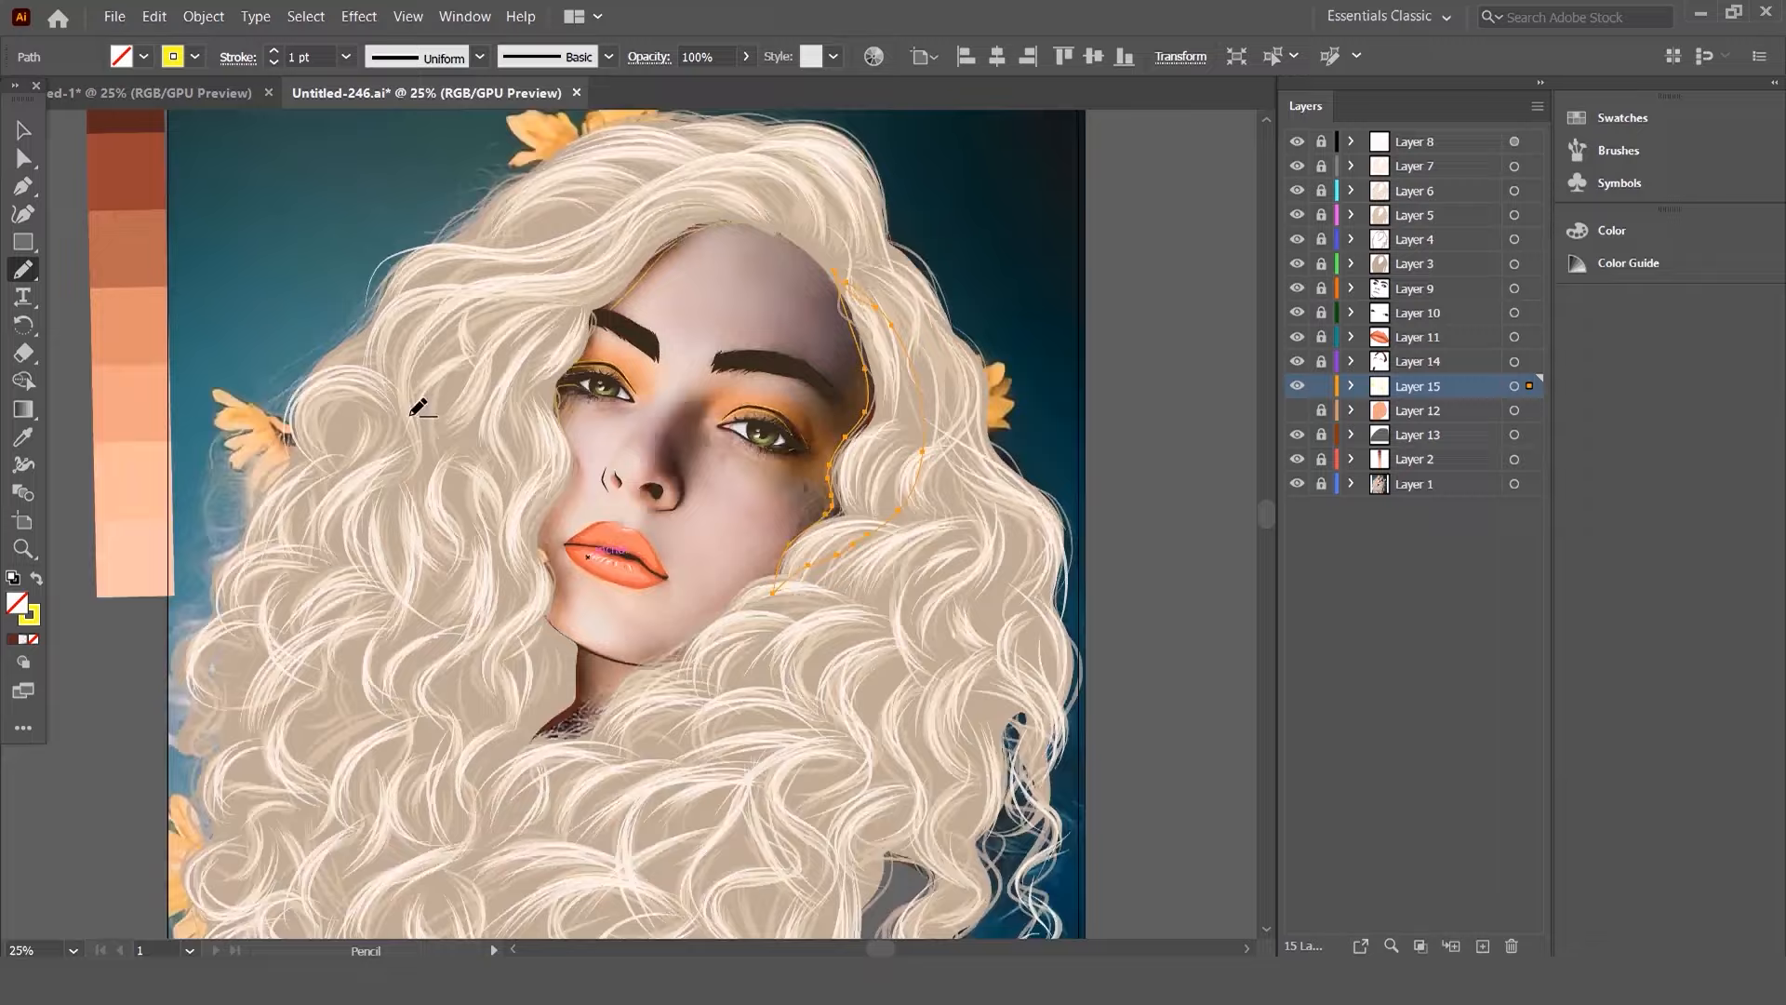
pyautogui.scroll(5, 588, 665)
pyautogui.moveTo(357, 865)
pyautogui.mouseDown()
pyautogui.moveTo(446, 850)
pyautogui.moveTo(627, 489)
pyautogui.moveTo(812, 407)
pyautogui.mouseUp()
pyautogui.moveTo(812, 407); pyautogui.dragTo(575, 313)
pyautogui.scroll(-5, 710, 900)
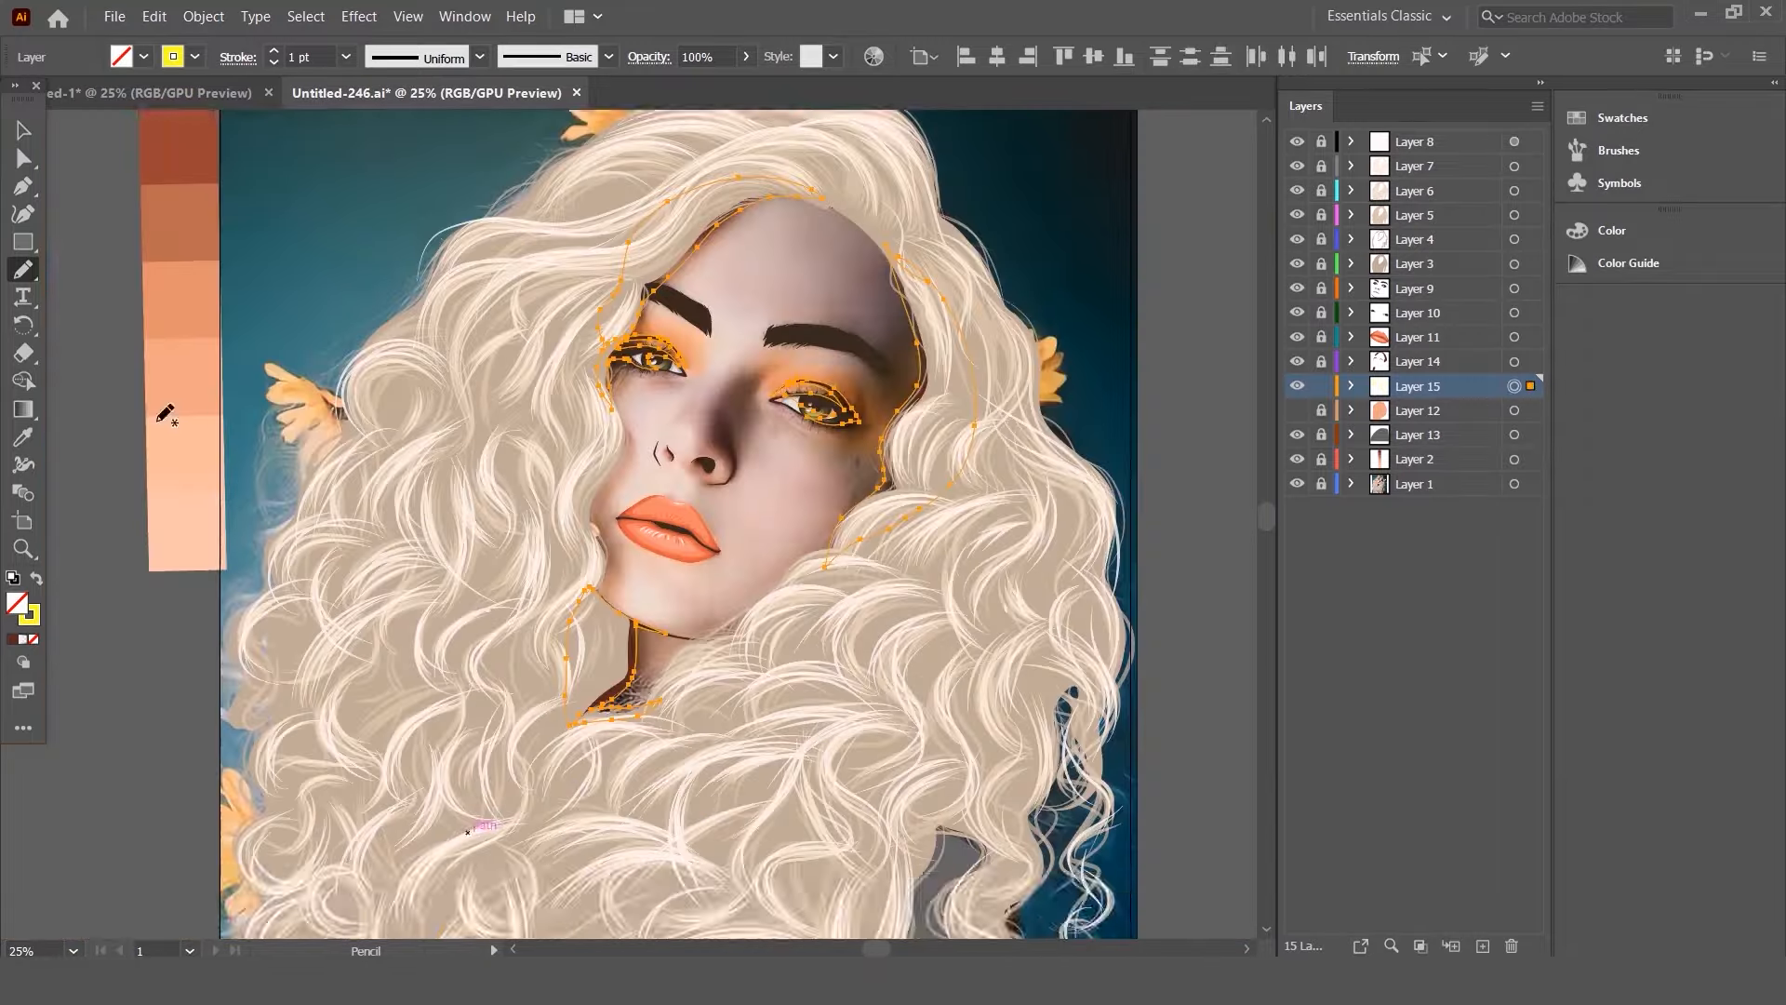
# - Fill the Layer 15 shadow outlines with the palette's reddish brown, lock the layer and add a new layer above Layer 12
pyautogui.click(164, 210)
pyautogui.click(1321, 386)
pyautogui.click(1418, 410)
pyautogui.click(1482, 945)
# - On Layer 16, outline the second shadow tone around both eyes, under the eyebrows and along the left-hand hairline with a 0.5 pt yellow stroke
pyautogui.scroll(4, 968, 448)
pyautogui.moveTo(654, 384); pyautogui.dragTo(924, 490)
pyautogui.moveTo(685, 373); pyautogui.dragTo(661, 381)
pyautogui.scroll(3, 661, 382)
pyautogui.moveTo(537, 377)
pyautogui.mouseDown()
pyautogui.moveTo(466, 407)
pyautogui.moveTo(1195, 380)
pyautogui.mouseUp()
pyautogui.moveTo(577, 461)
pyautogui.mouseDown()
pyautogui.moveTo(791, 452)
pyautogui.moveTo(686, 281)
pyautogui.mouseUp()
pyautogui.scroll(3, 687, 281)
pyautogui.moveTo(686, 495)
pyautogui.mouseDown()
pyautogui.moveTo(573, 374)
pyautogui.moveTo(727, 247)
pyautogui.mouseUp()
pyautogui.scroll(-1, 727, 247)
pyautogui.scroll(-1, 727, 249)
pyautogui.moveTo(723, 410); pyautogui.dragTo(526, 690)
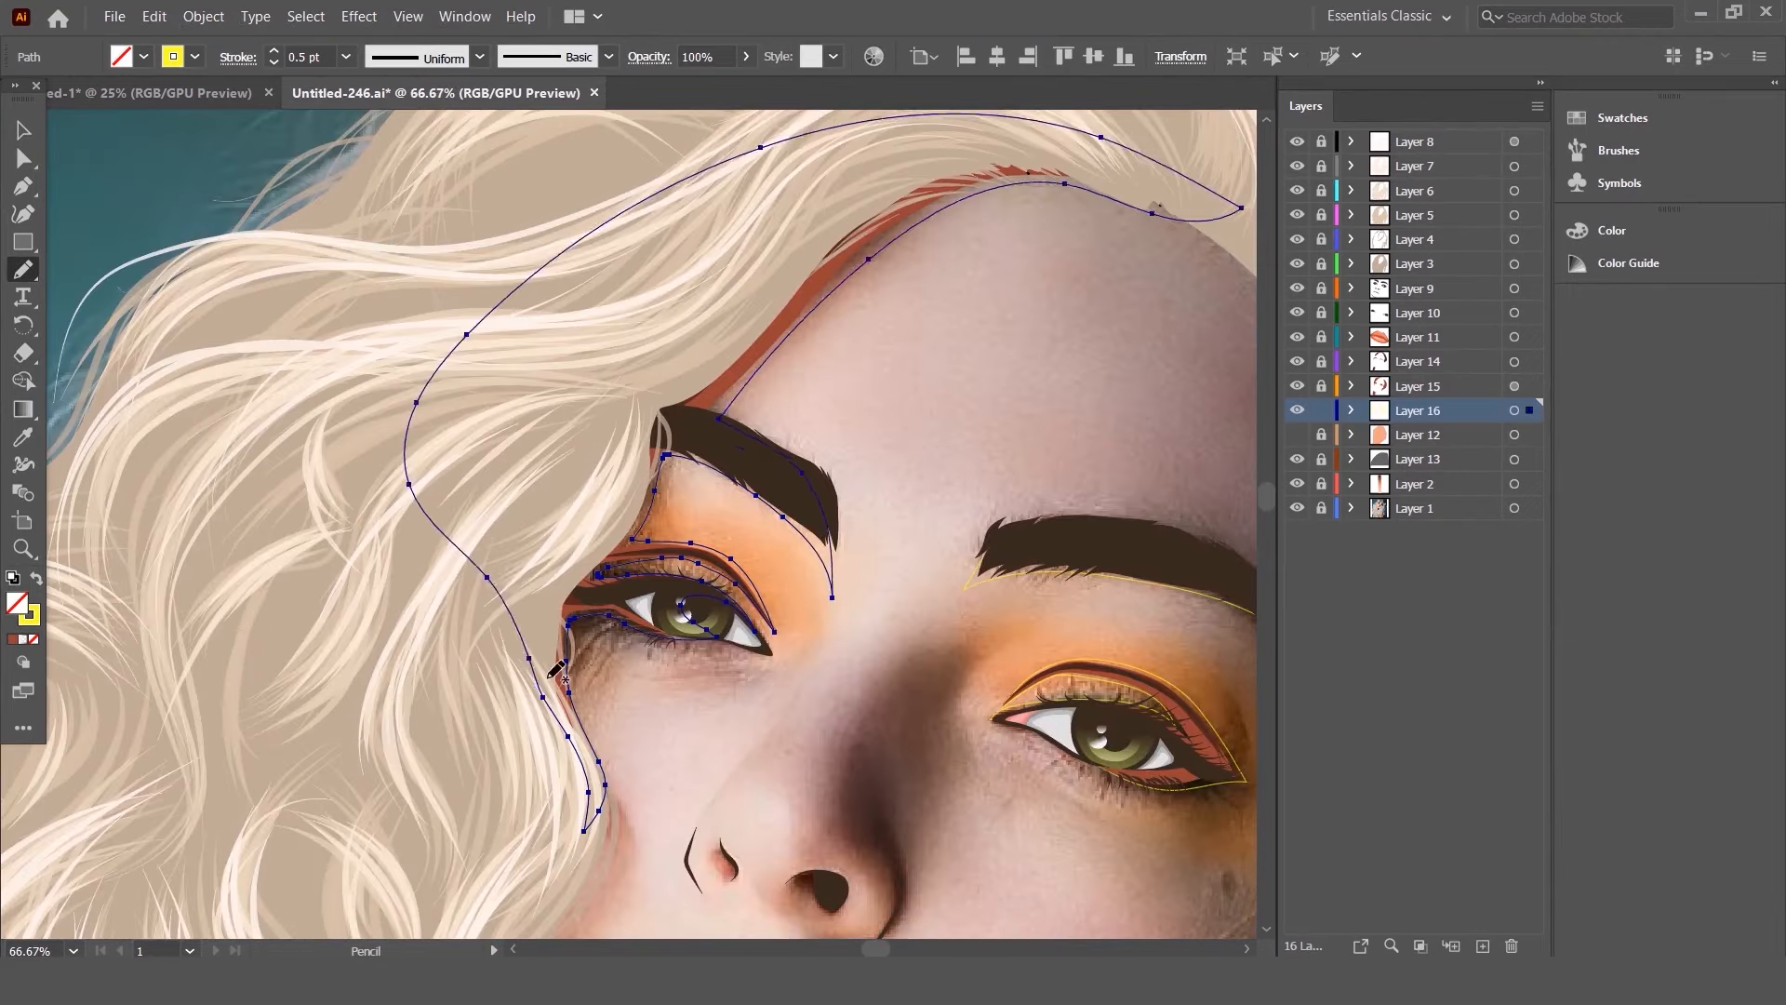
# - Outline the second-tone shadow shapes along the nostrils and the wing of the nose on Layer 16
pyautogui.scroll(1, 798, 827)
pyautogui.moveTo(797, 827); pyautogui.dragTo(646, 588)
pyautogui.scroll(1, 646, 588)
pyautogui.moveTo(802, 626); pyautogui.dragTo(790, 828)
pyautogui.moveTo(712, 745); pyautogui.dragTo(707, 666)
pyautogui.moveTo(441, 610); pyautogui.dragTo(470, 676)
pyautogui.scroll(-3, 597, 141)
pyautogui.scroll(2, 343, 785)
pyautogui.moveTo(399, 578)
pyautogui.mouseDown()
pyautogui.moveTo(299, 797)
pyautogui.moveTo(689, 476)
pyautogui.moveTo(411, 203)
pyautogui.mouseUp()
# - Outline the second-tone shadow from the forehead down the right-hand hairline to the jaw on Layer 16
pyautogui.scroll(-4, 485, 580)
pyautogui.scroll(2, 661, 112)
pyautogui.moveTo(875, 218); pyautogui.dragTo(914, 369)
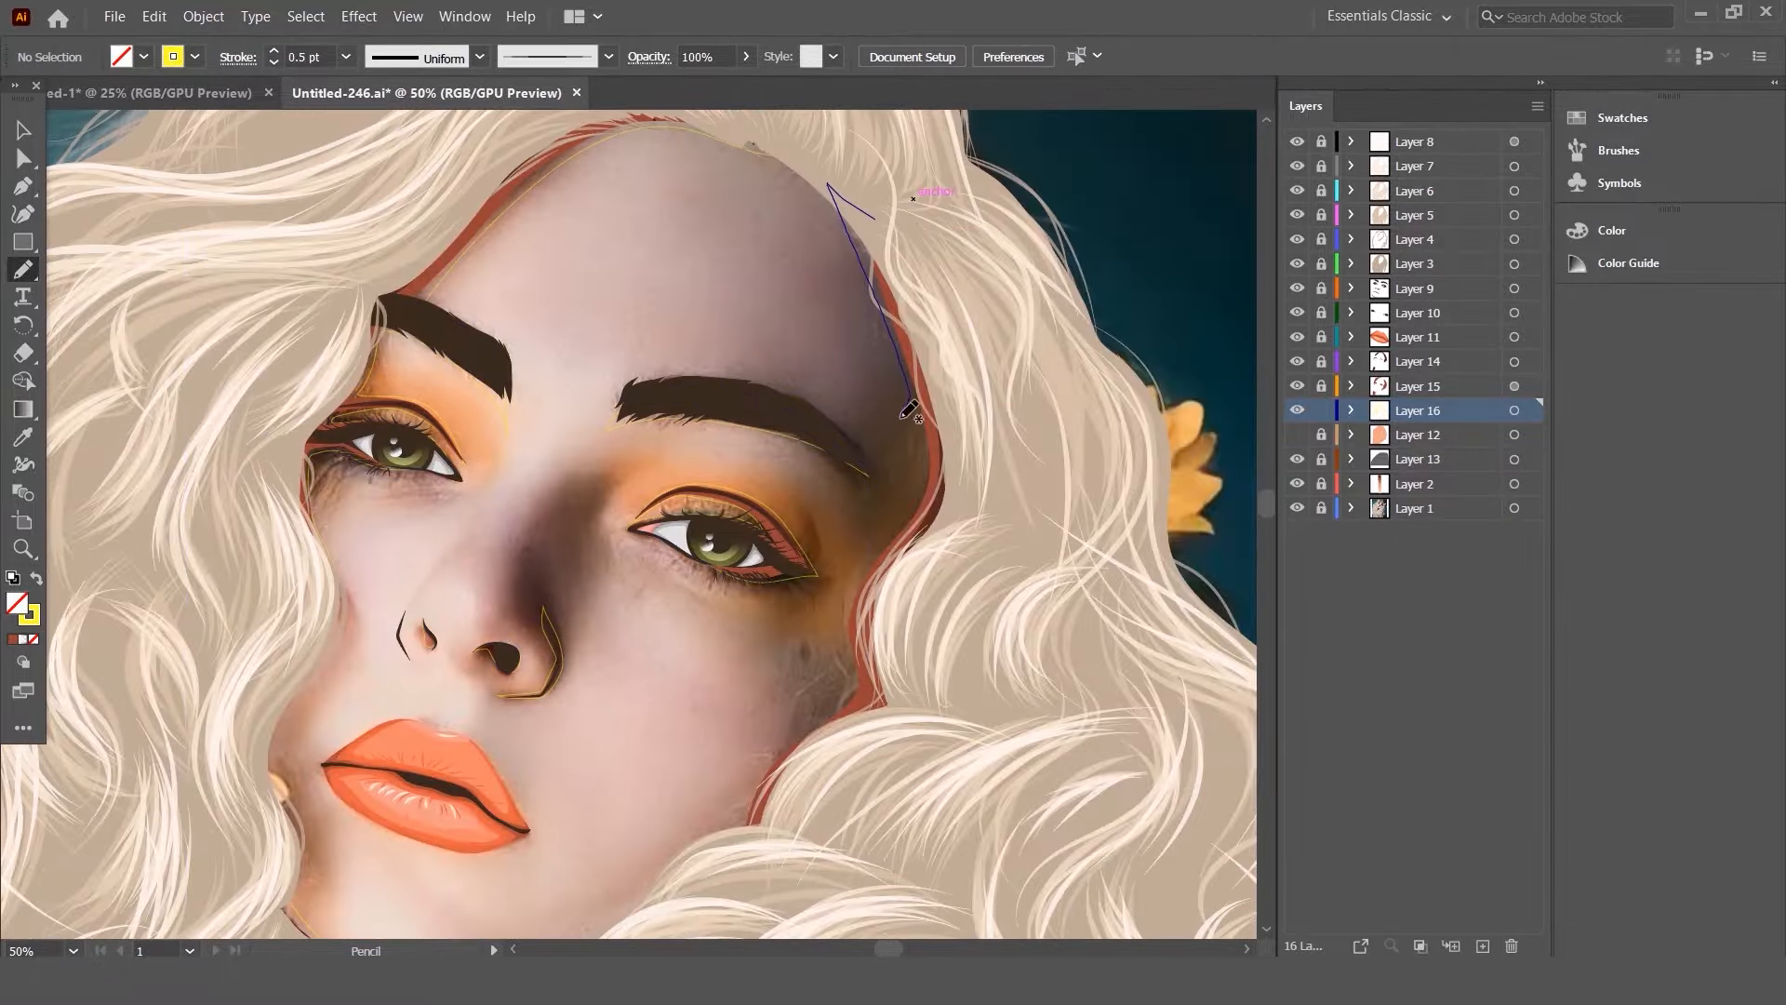
pyautogui.moveTo(652, 912); pyautogui.dragTo(875, 218)
pyautogui.scroll(2, 845, 121)
pyautogui.scroll(-4, 903, 227)
# - Fill the Layer 16 shadow outlines with the palette's orange-brown
pyautogui.press('i')
pyautogui.click(239, 263)
pyautogui.press('v')
pyautogui.click(1090, 486)
pyautogui.scroll(3, 953, 339)
pyautogui.moveTo(1076, 637); pyautogui.dragTo(1053, 650)
pyautogui.scroll(-1, 976, 440)
pyautogui.scroll(2, 744, 555)
pyautogui.press('v')
pyautogui.click(532, 451)
# - On Layer 17, outline the third shadow tone around the right-hand eye and the nose with a 0.5 pt yellow stroke
pyautogui.press('n')
pyautogui.moveTo(592, 581); pyautogui.dragTo(536, 370)
pyautogui.scroll(-2, 672, 125)
pyautogui.scroll(3, 636, 512)
pyautogui.press('n')
pyautogui.moveTo(580, 716)
pyautogui.mouseDown()
pyautogui.moveTo(765, 549)
pyautogui.moveTo(580, 715)
pyautogui.mouseUp()
pyautogui.click(345, 57)
pyautogui.click(378, 107)
pyautogui.moveTo(387, 520); pyautogui.dragTo(386, 521)
pyautogui.moveTo(585, 572); pyautogui.dragTo(511, 693)
pyautogui.scroll(-1, 599, 571)
pyautogui.moveTo(949, 419)
pyautogui.mouseDown()
pyautogui.moveTo(1158, 488)
pyautogui.moveTo(875, 479)
pyautogui.mouseUp()
pyautogui.scroll(1, 544, 143)
# - Outline the third shadow tone around the left-hand eye socket toward the nose and switch its stroke to black
pyautogui.moveTo(544, 143); pyautogui.dragTo(1143, 183)
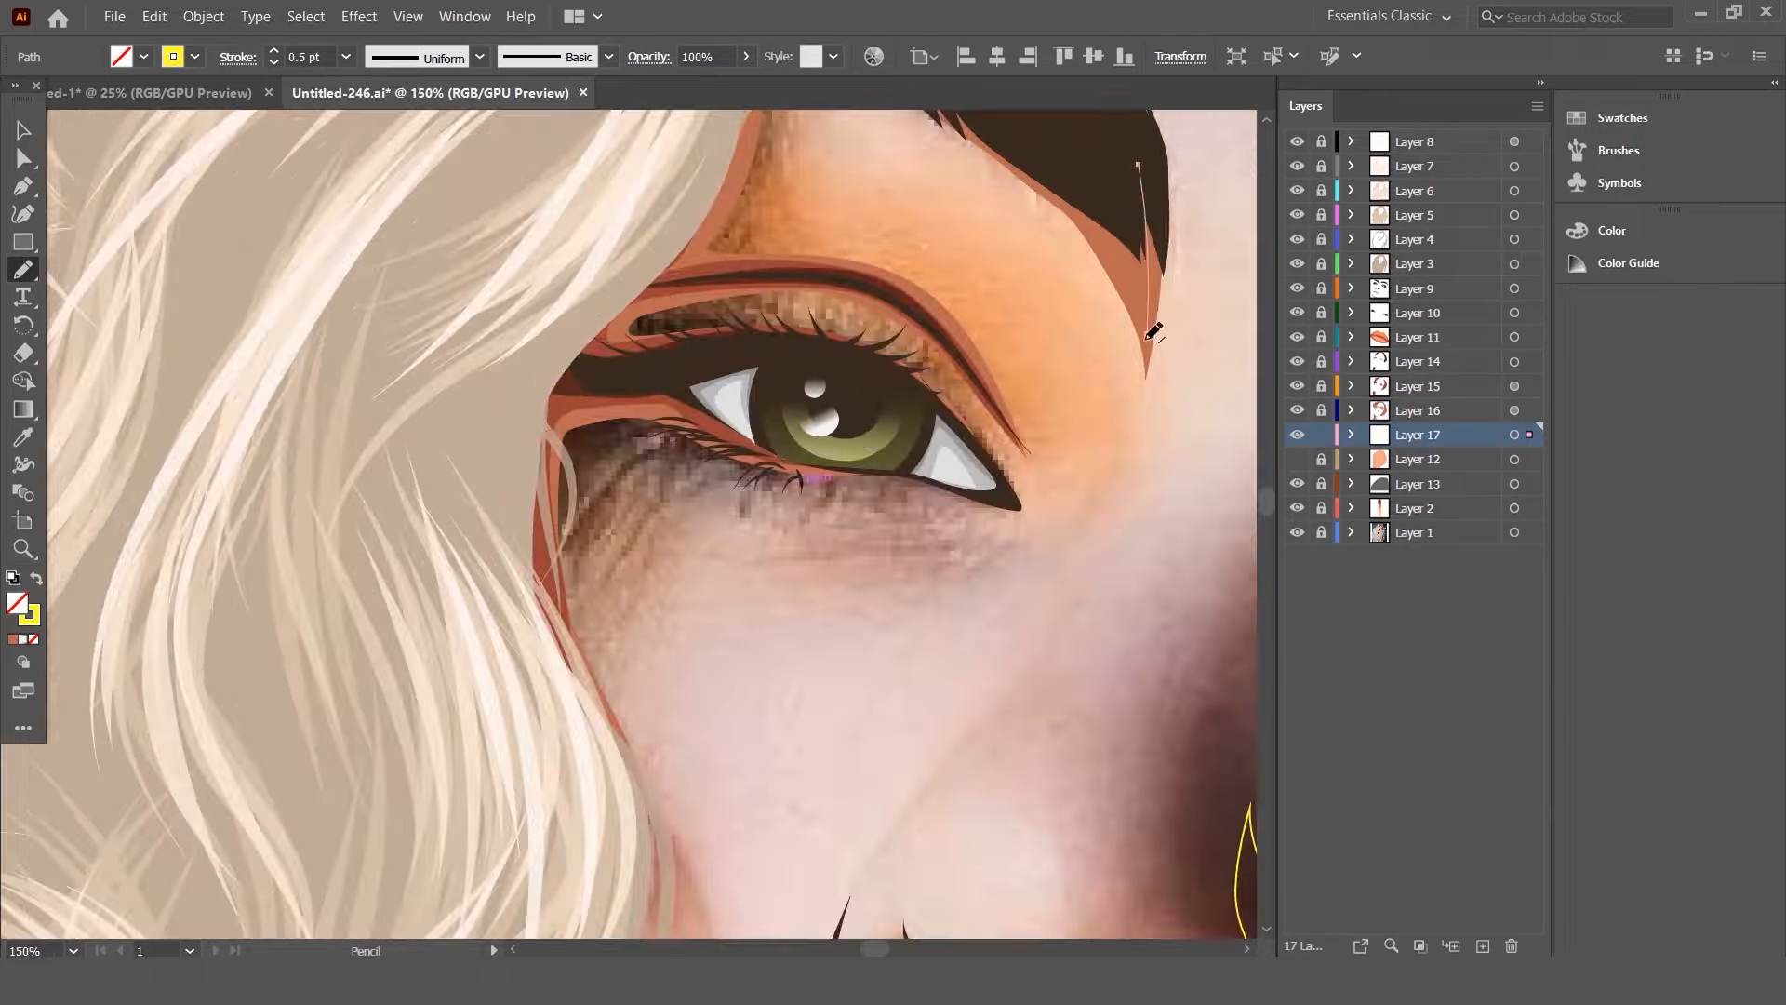
pyautogui.scroll(-1, 941, 514)
pyautogui.click(194, 57)
pyautogui.click(67, 90)
pyautogui.moveTo(830, 245); pyautogui.dragTo(907, 340)
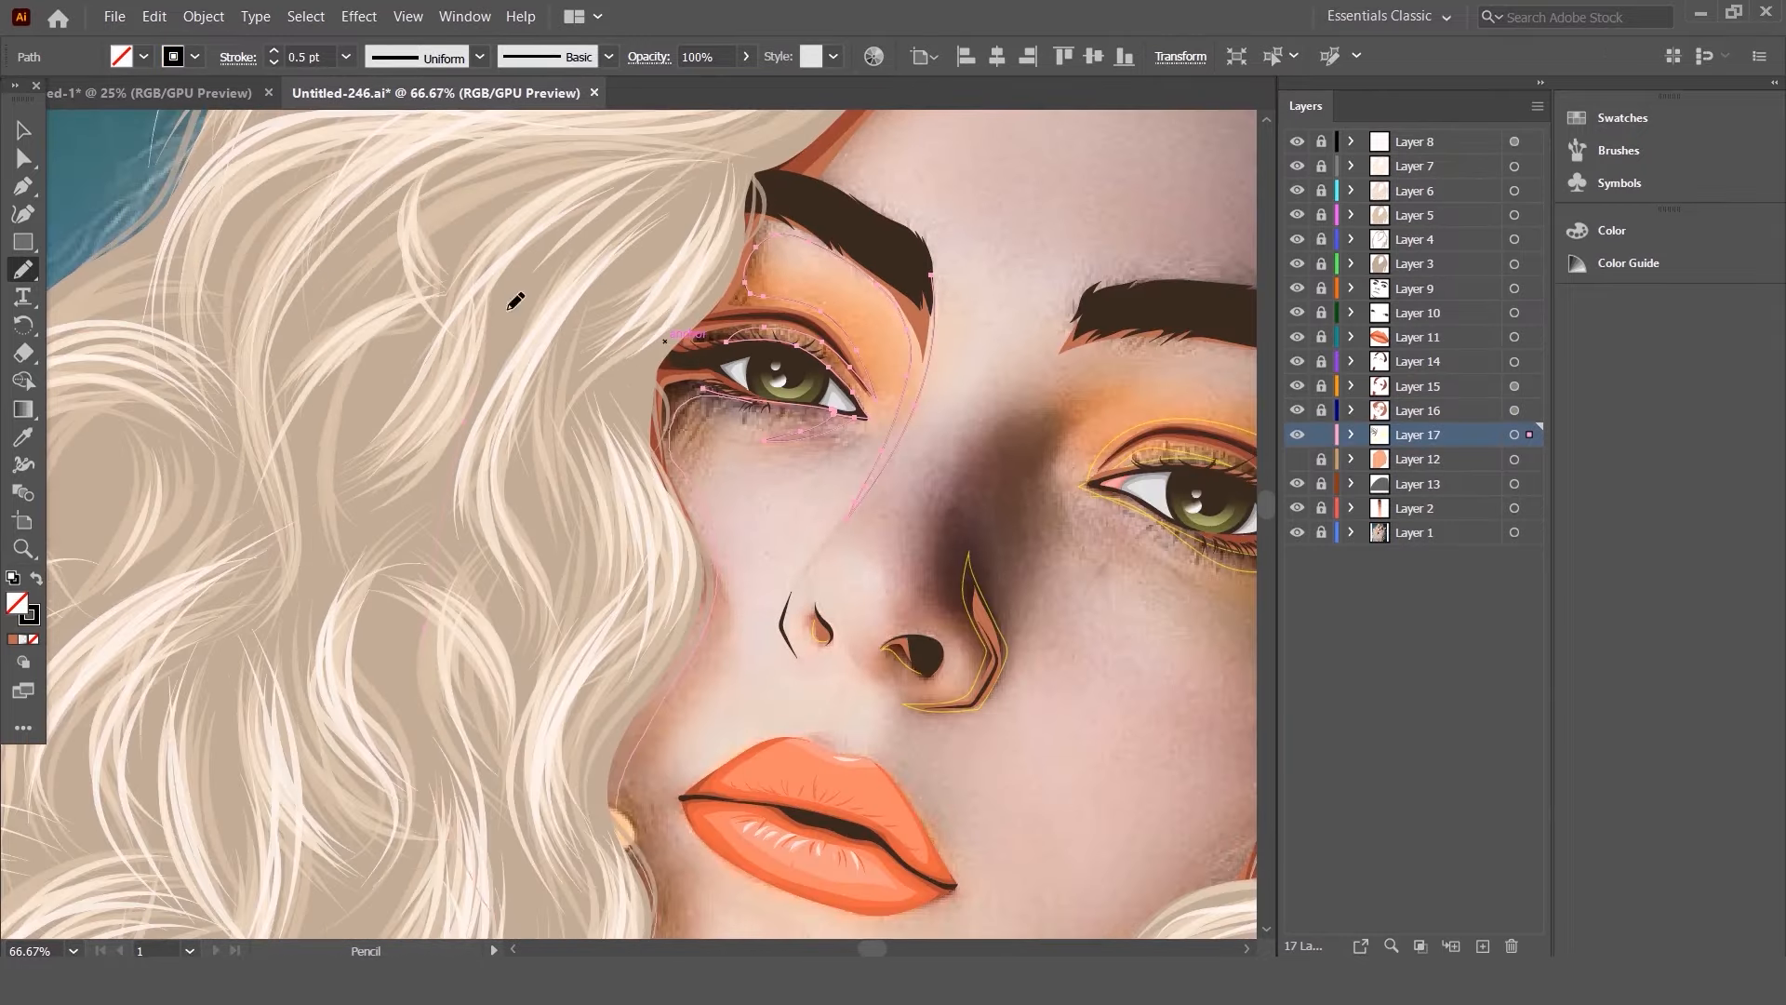
pyautogui.scroll(1, 519, 300)
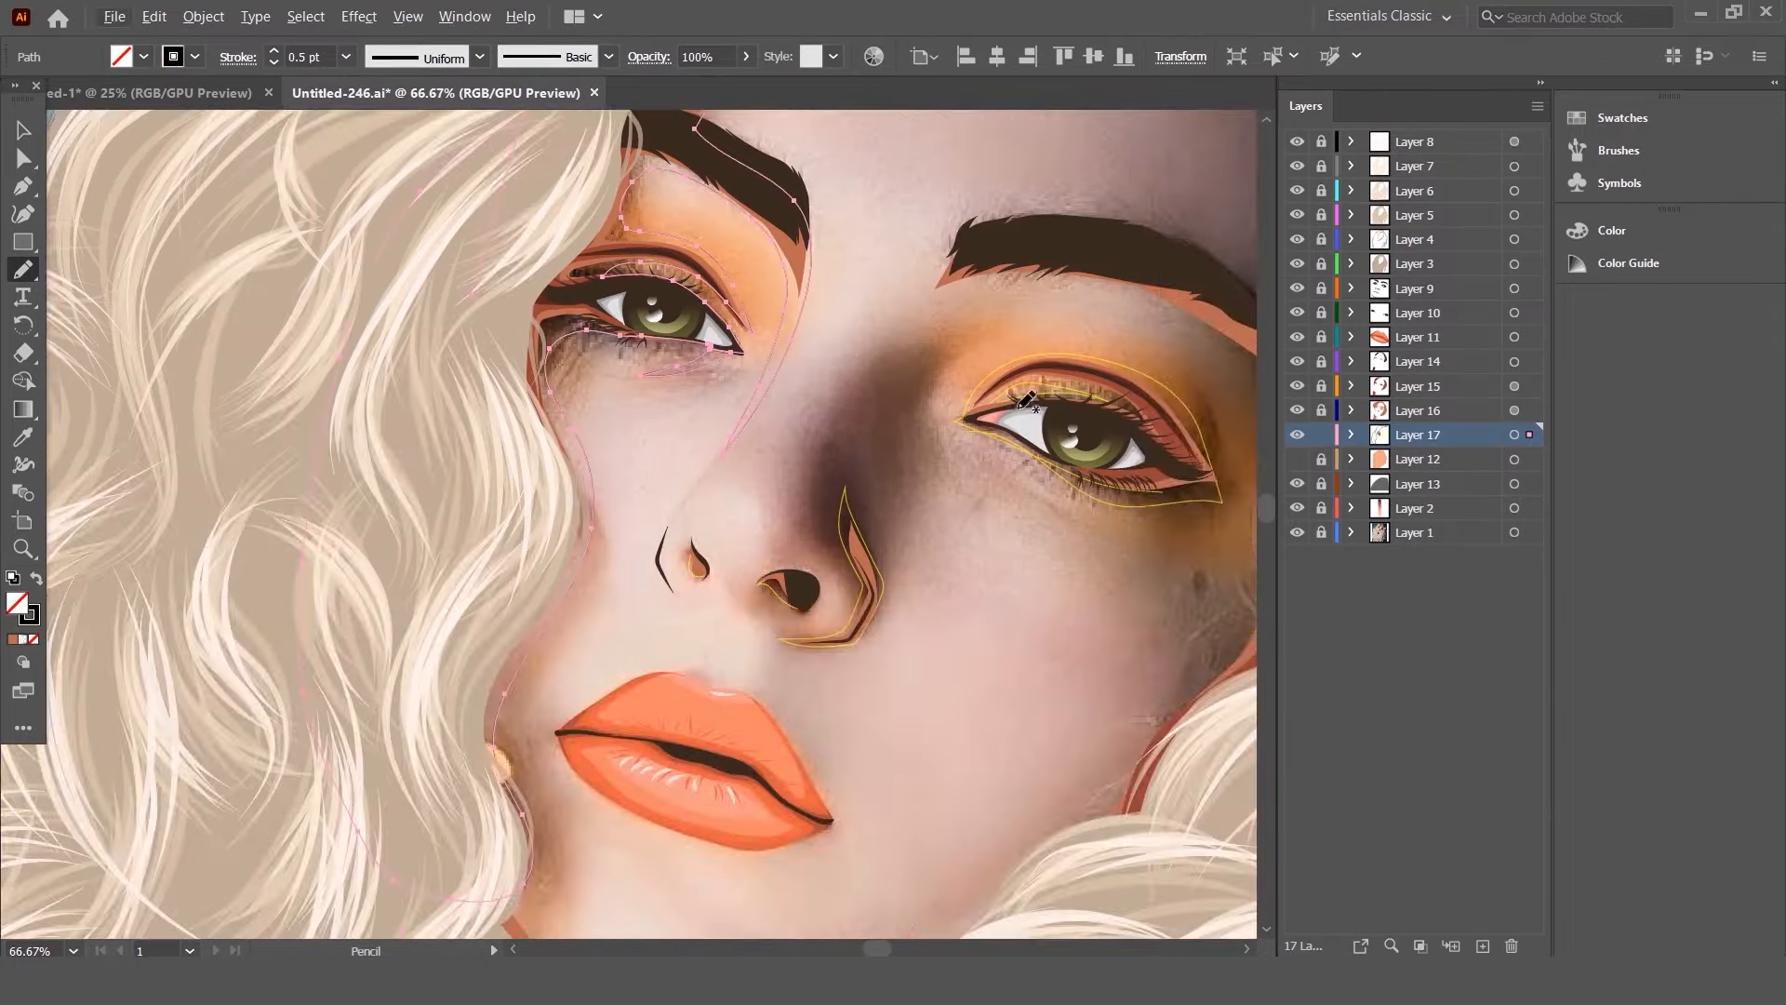
# - Outline the third shadow tone along the left-hand cheek edge and inside the neck shadow with the black 0.5 pt stroke
pyautogui.scroll(1, 911, 303)
pyautogui.moveTo(346, 930); pyautogui.dragTo(385, 244)
pyautogui.scroll(2, 385, 263)
pyautogui.scroll(-2, 386, 264)
pyautogui.moveTo(322, 845); pyautogui.dragTo(576, 552)
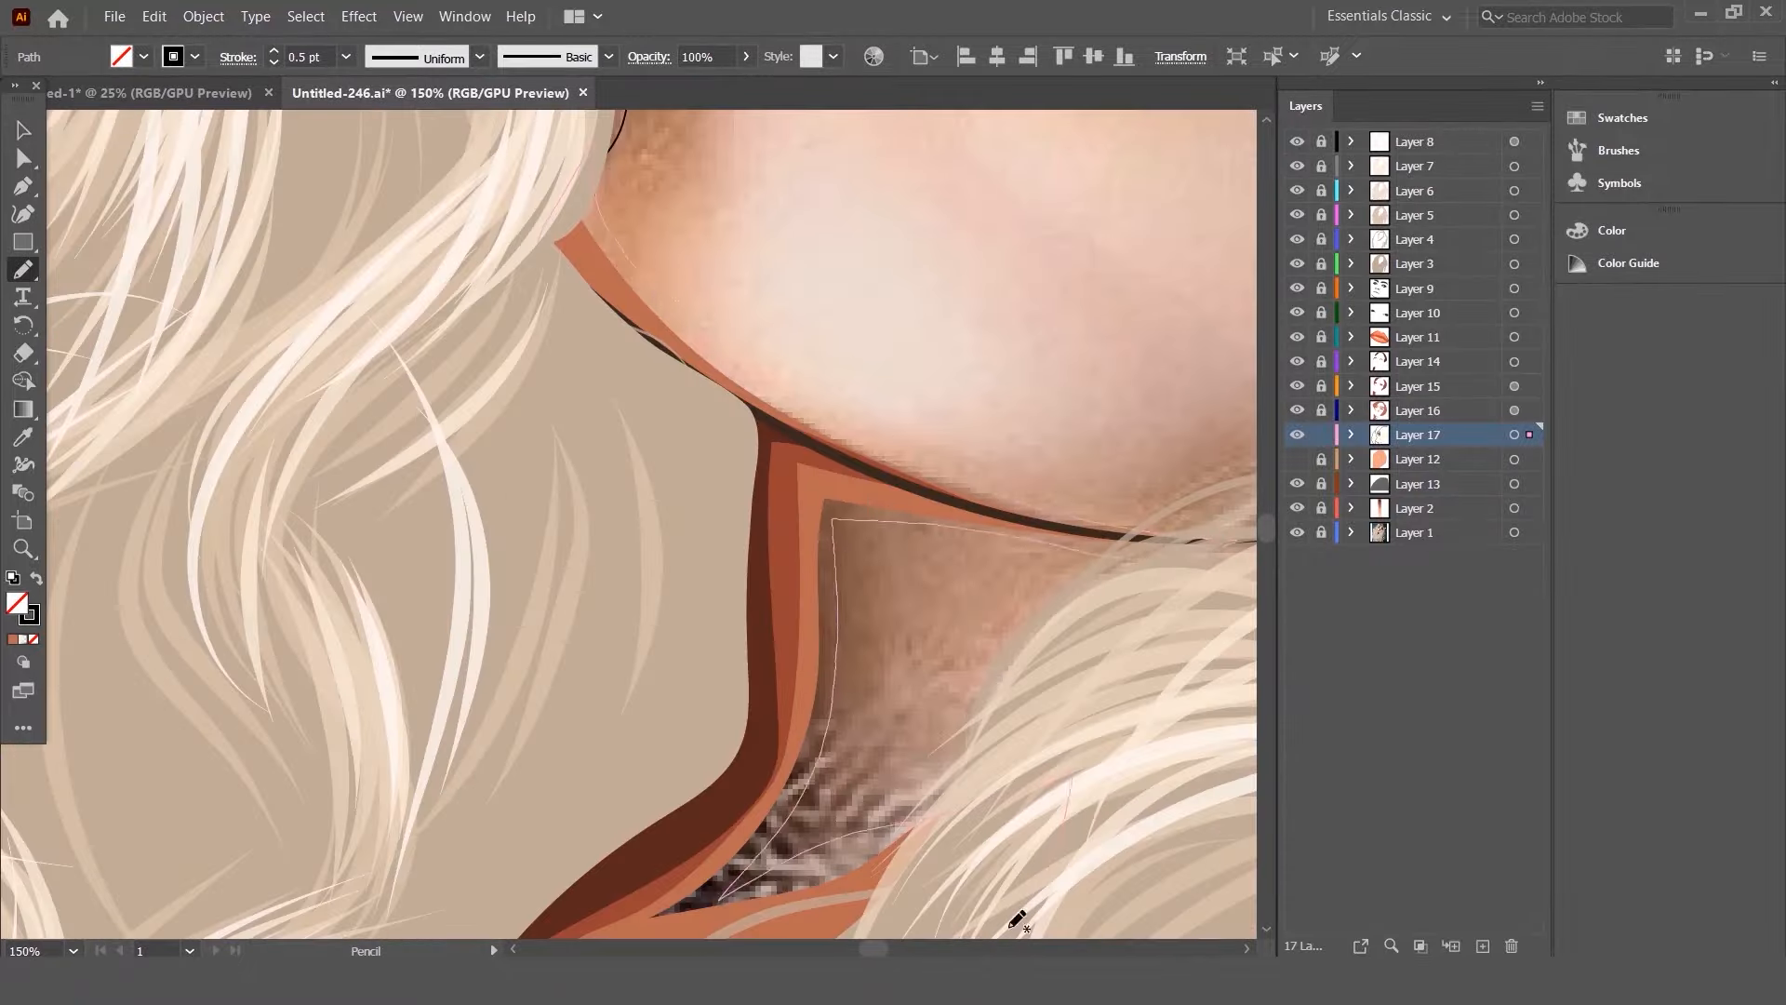
# - Outline the third shadow tone along the right-hand eyebrow, eye socket and face edge, and fill the Layer 17 outlines with light orange
pyautogui.scroll(-3, 651, 619)
pyautogui.moveTo(596, 316); pyautogui.dragTo(389, 841)
pyautogui.moveTo(806, 181); pyautogui.dragTo(953, 409)
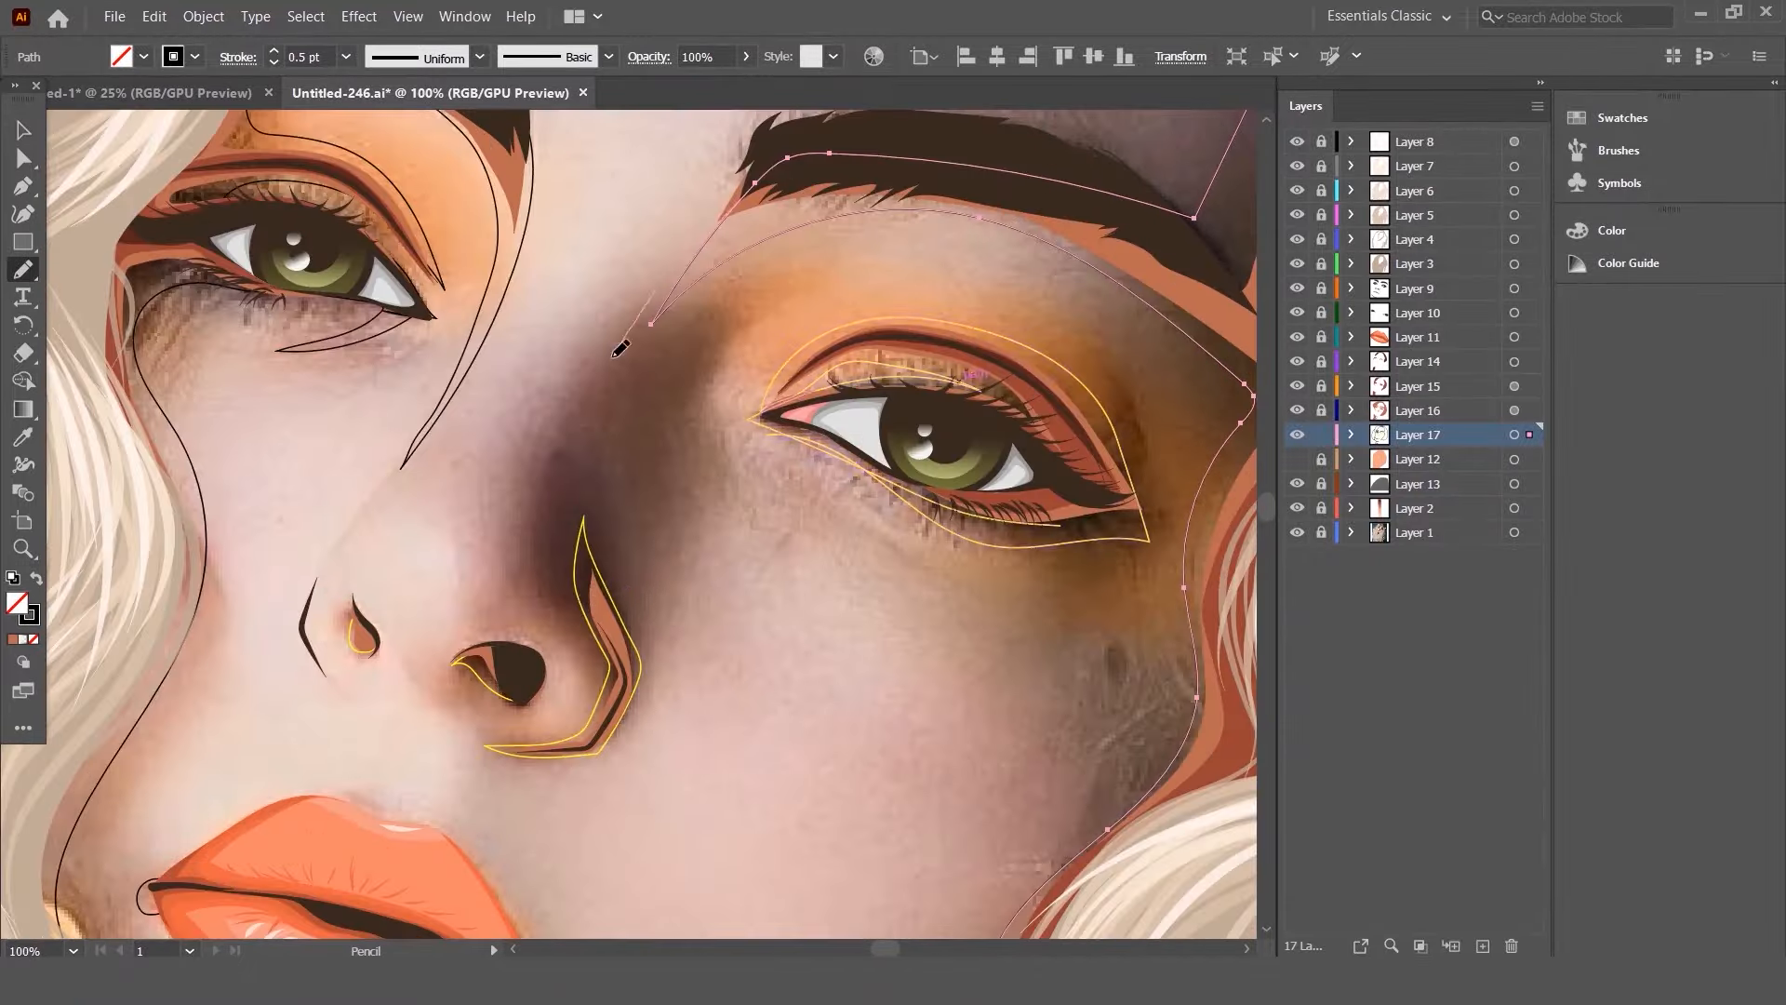
pyautogui.scroll(-3, 837, 418)
pyautogui.scroll(4, 772, 639)
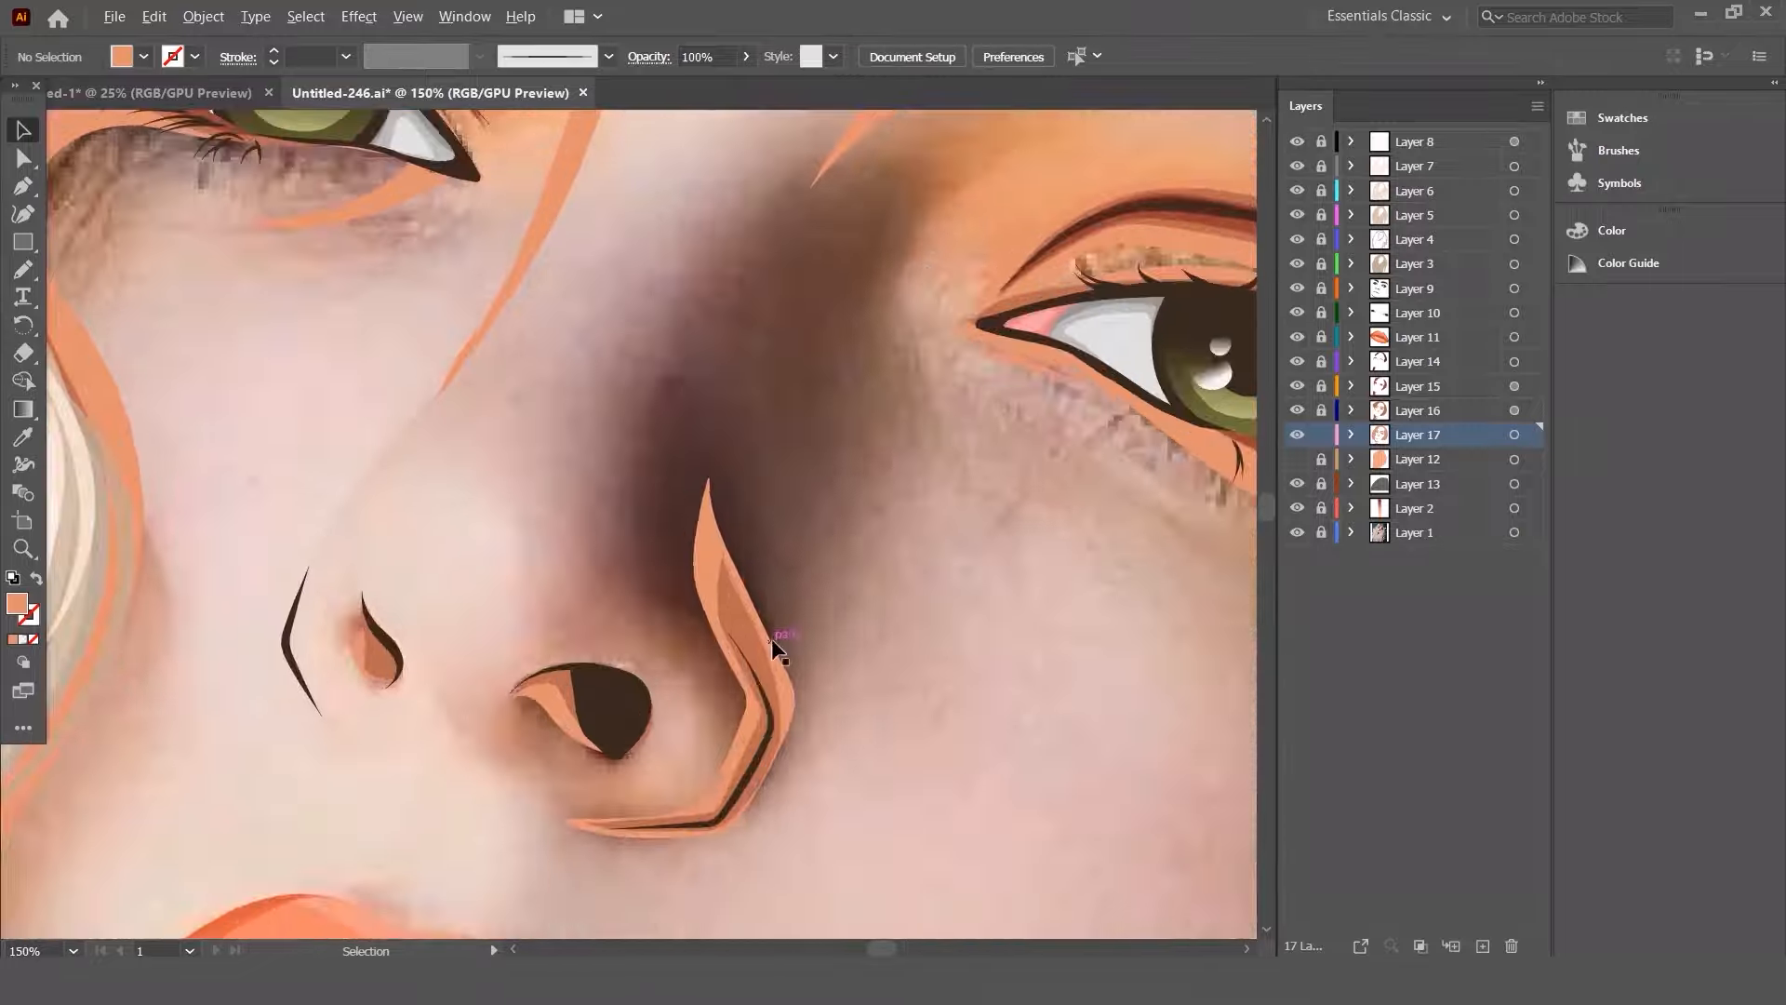
# - Draw a shadow shape from the inner eyebrow down the side of the nose to its wing and fill it with light orange
pyautogui.scroll(-2, 772, 638)
pyautogui.press('n')
pyautogui.moveTo(770, 366)
pyautogui.mouseDown()
pyautogui.moveTo(797, 511)
pyautogui.moveTo(869, 486)
pyautogui.moveTo(753, 377)
pyautogui.mouseUp()
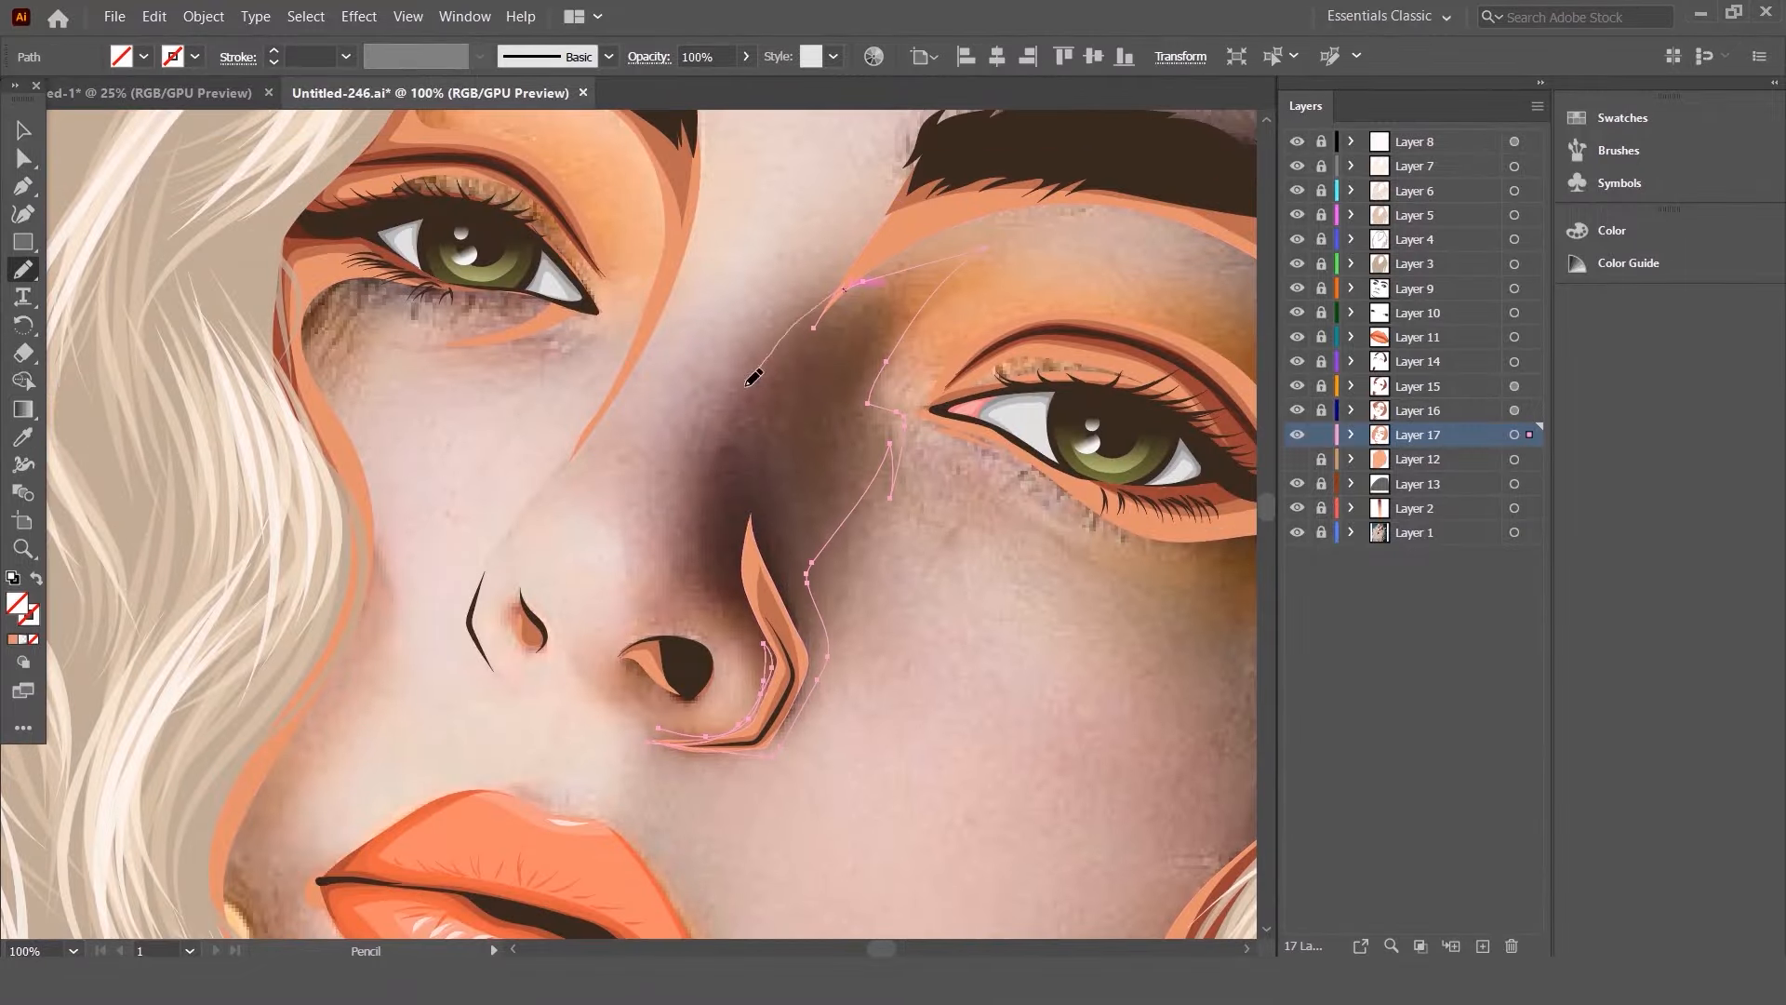
pyautogui.moveTo(677, 542); pyautogui.dragTo(764, 642)
pyautogui.click(802, 572)
pyautogui.scroll(-3, 802, 571)
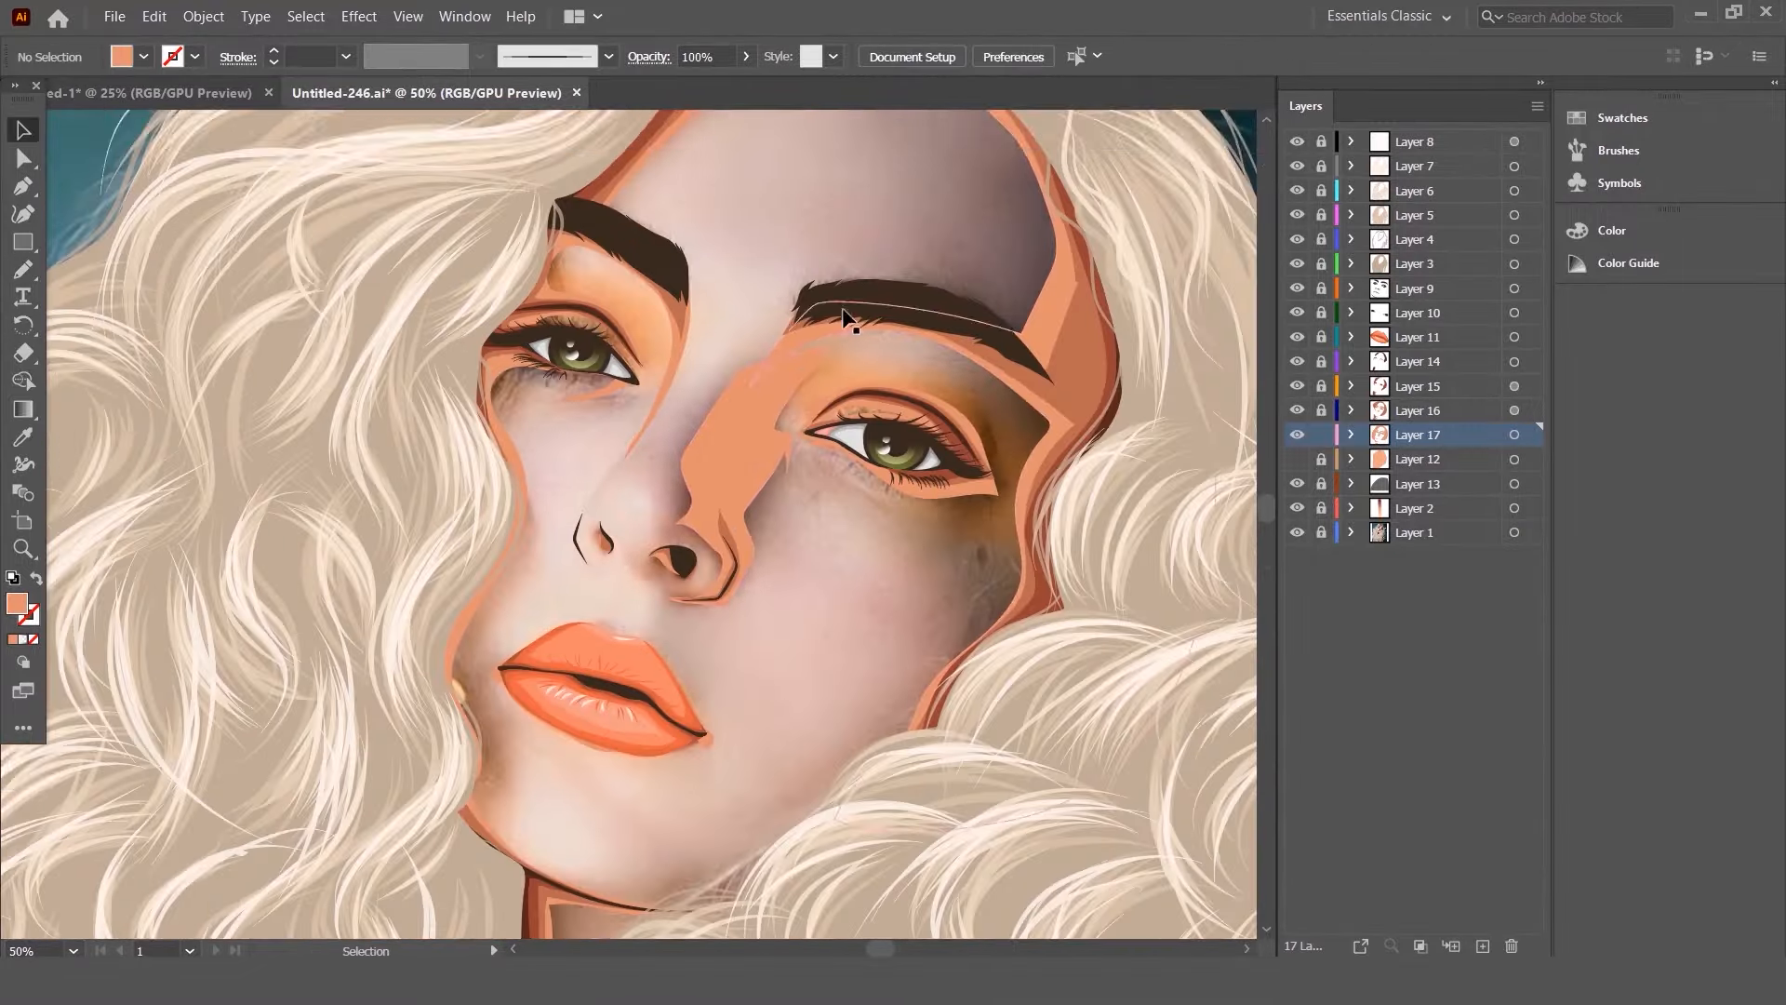
# - Refine the neck shadow's inner edge and, with Layer 12 shown, redraw the edge of the shadow along the nose
pyautogui.scroll(5, 991, 605)
pyautogui.press('n')
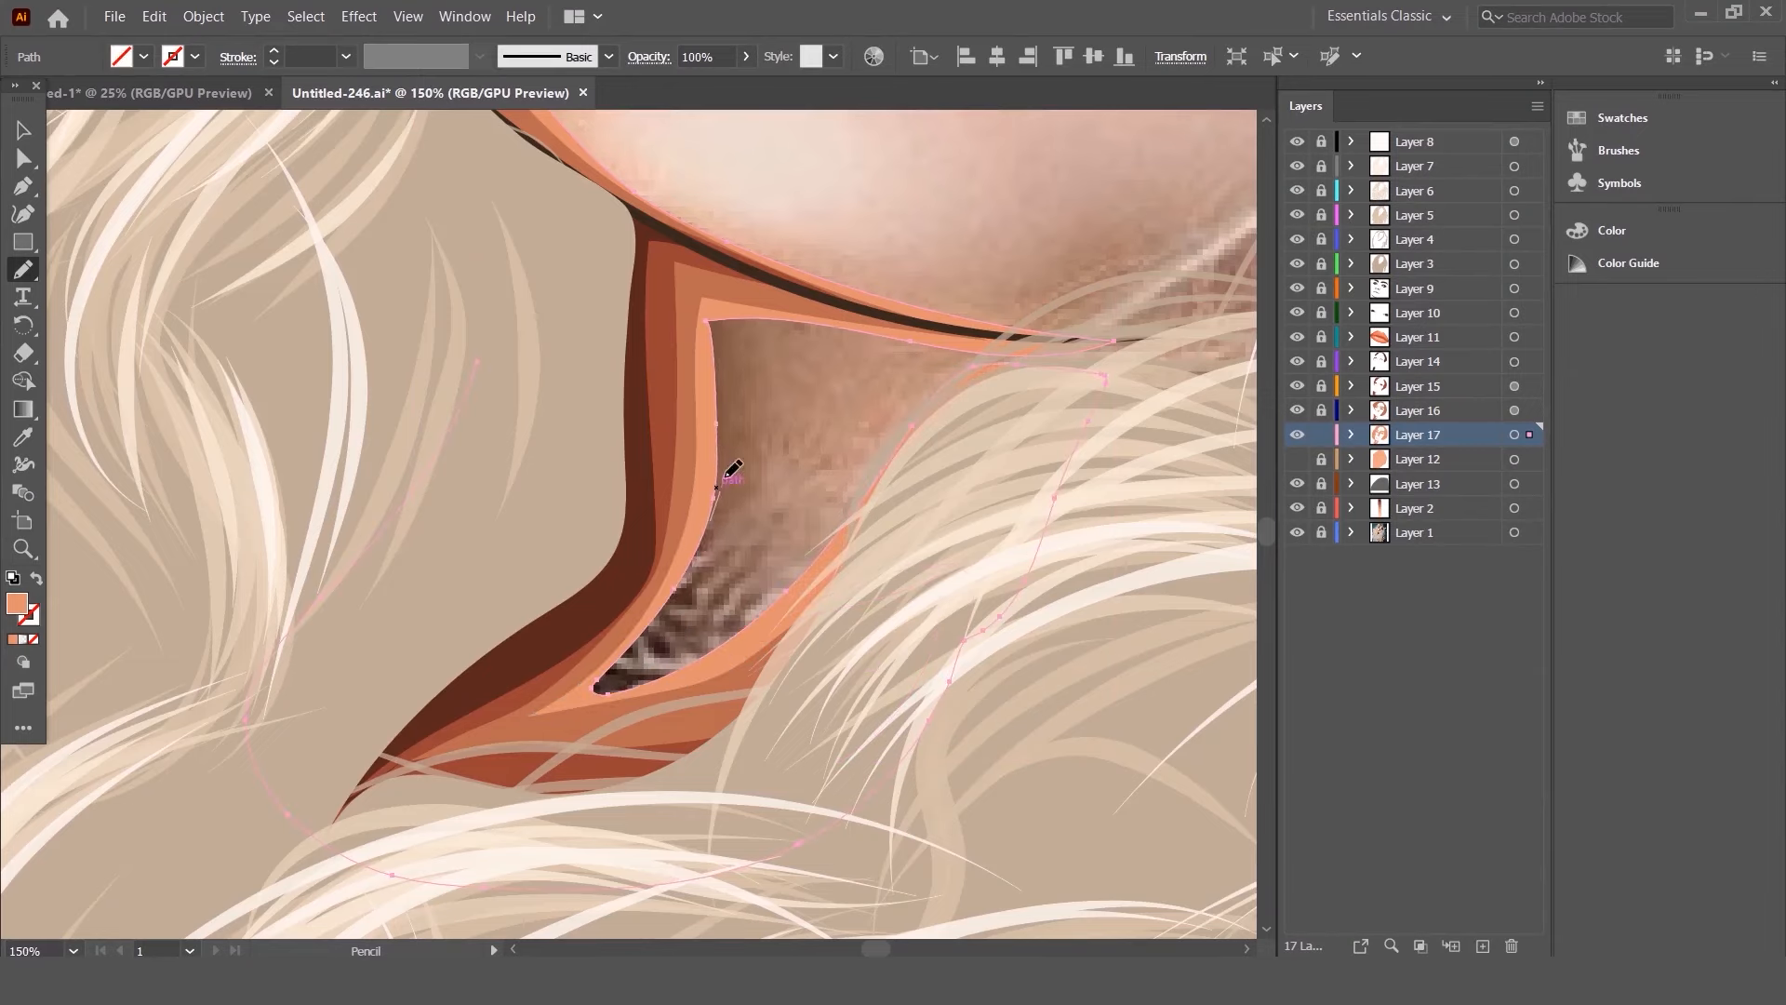
pyautogui.scroll(-3, 1040, 556)
pyautogui.scroll(3, 829, 454)
pyautogui.press('v')
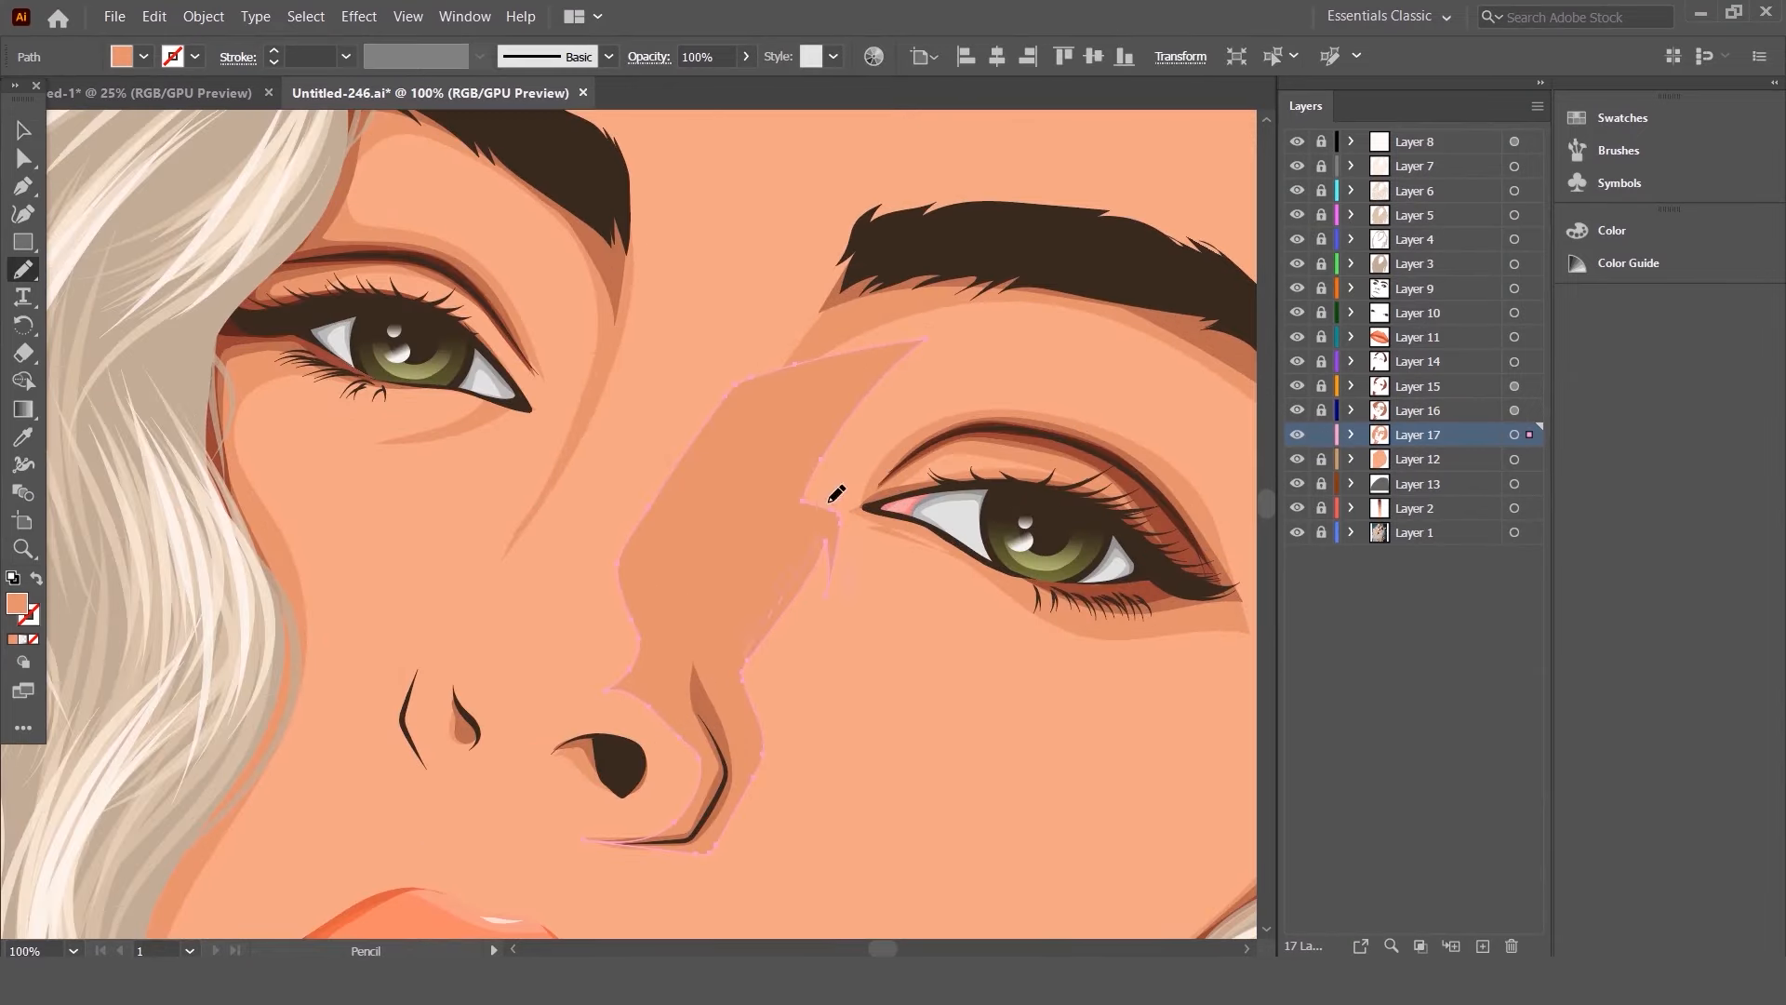
pyautogui.moveTo(804, 310)
pyautogui.mouseDown()
pyautogui.moveTo(683, 740)
pyautogui.moveTo(707, 771)
pyautogui.mouseUp()
# - On Layer 19, draw an orange-brown shadow down the right-hand face edge at 39% opacity and reshape its boundary along the eyebrow
pyautogui.scroll(3, 833, 413)
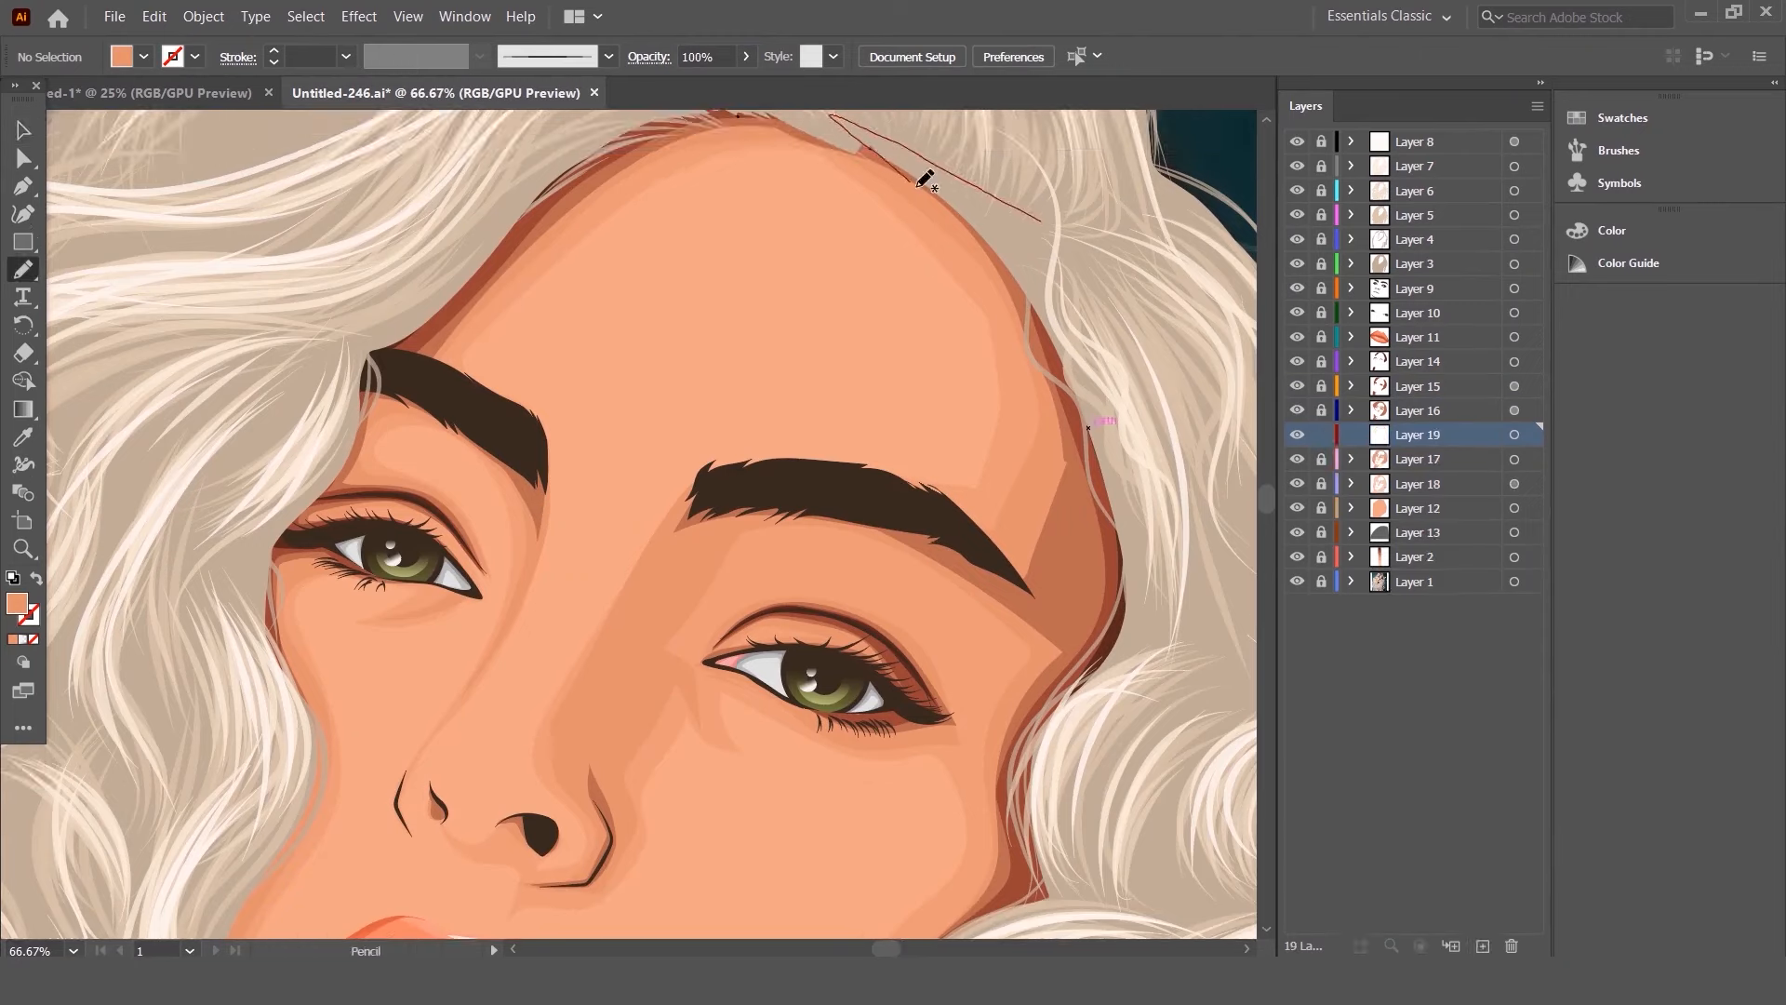
pyautogui.moveTo(924, 178); pyautogui.dragTo(939, 192)
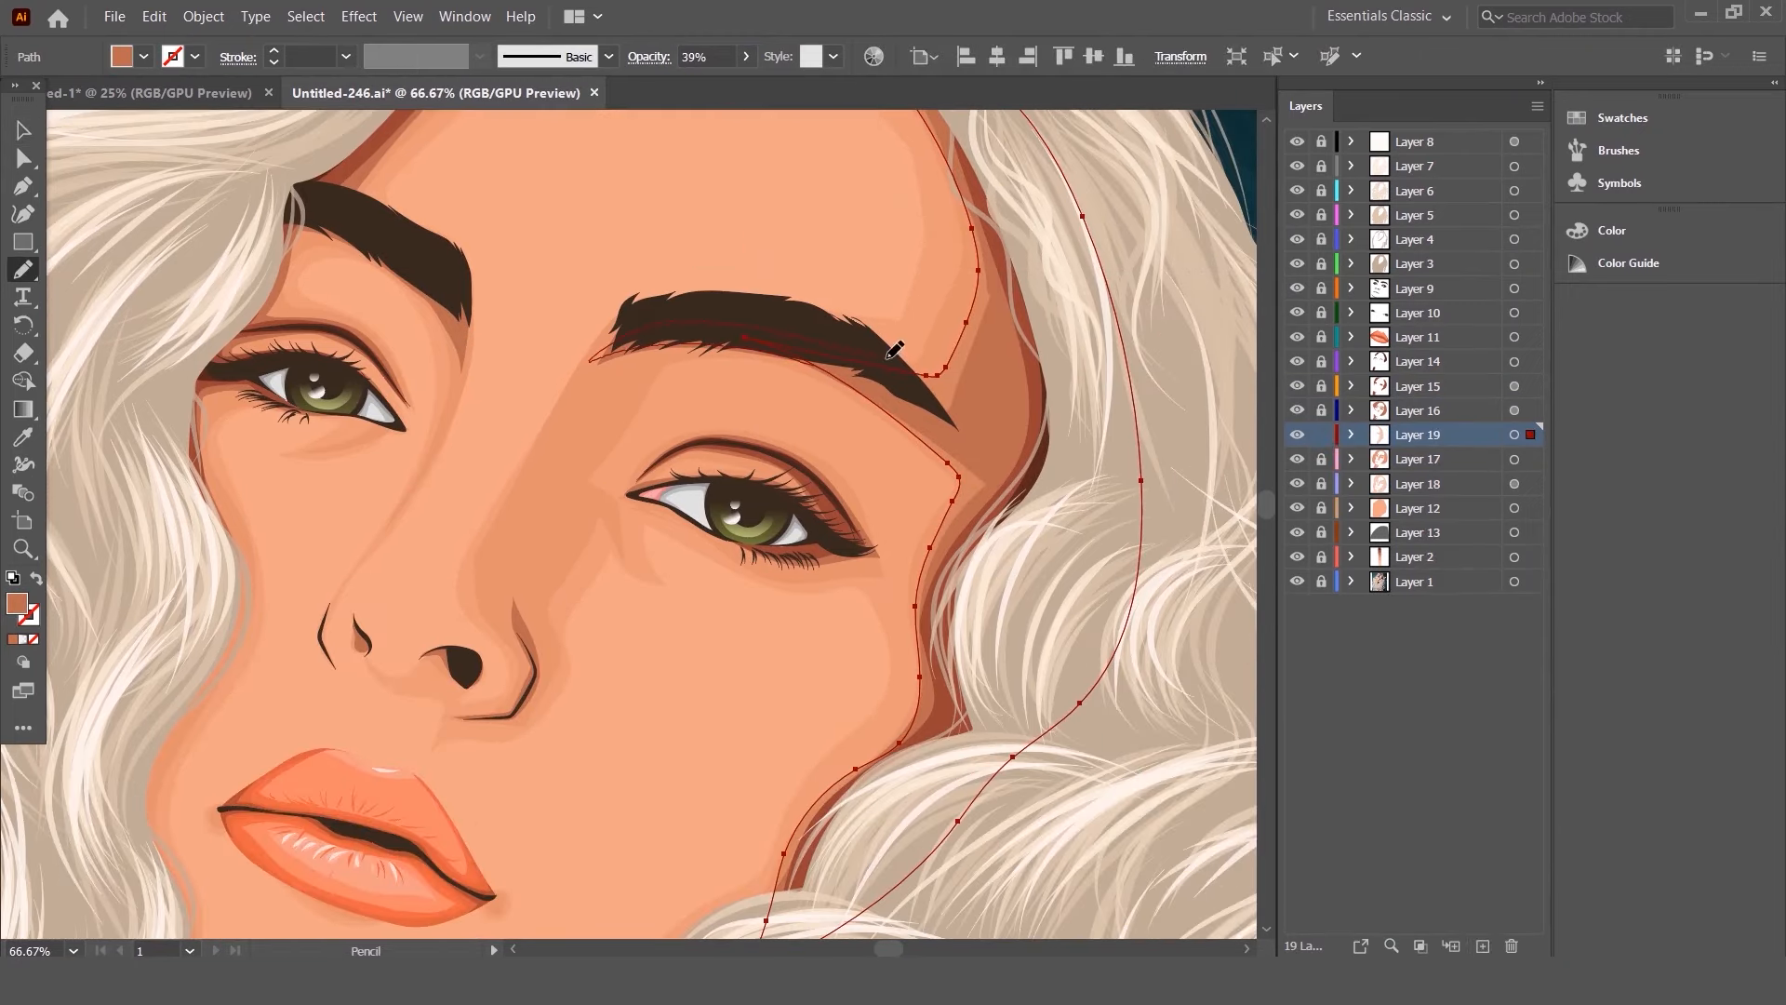
pyautogui.moveTo(888, 357); pyautogui.dragTo(891, 370)
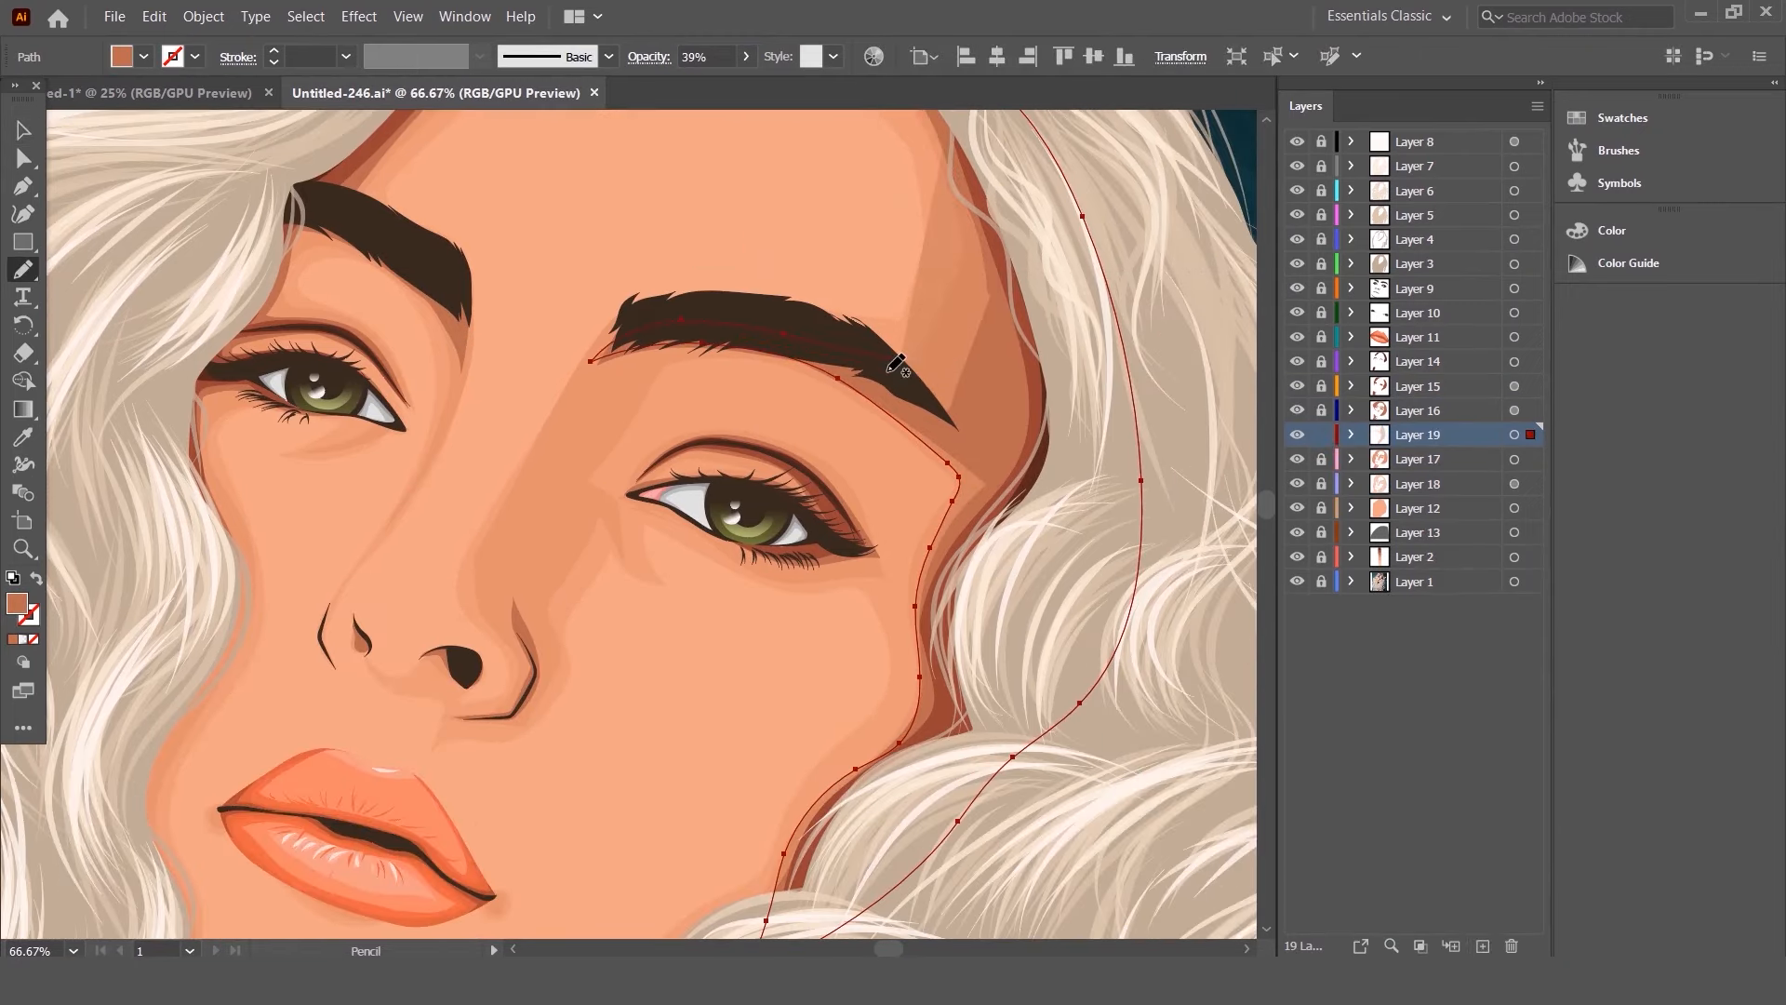
# - Undo the last reshaping of the shadow boundary along the right-hand eyebrow and deselect the shadow
pyautogui.hotkey('ctrl', 'z')
pyautogui.scroll(1, 888, 370)
pyautogui.click(15, 127)
pyautogui.click(255, 279)
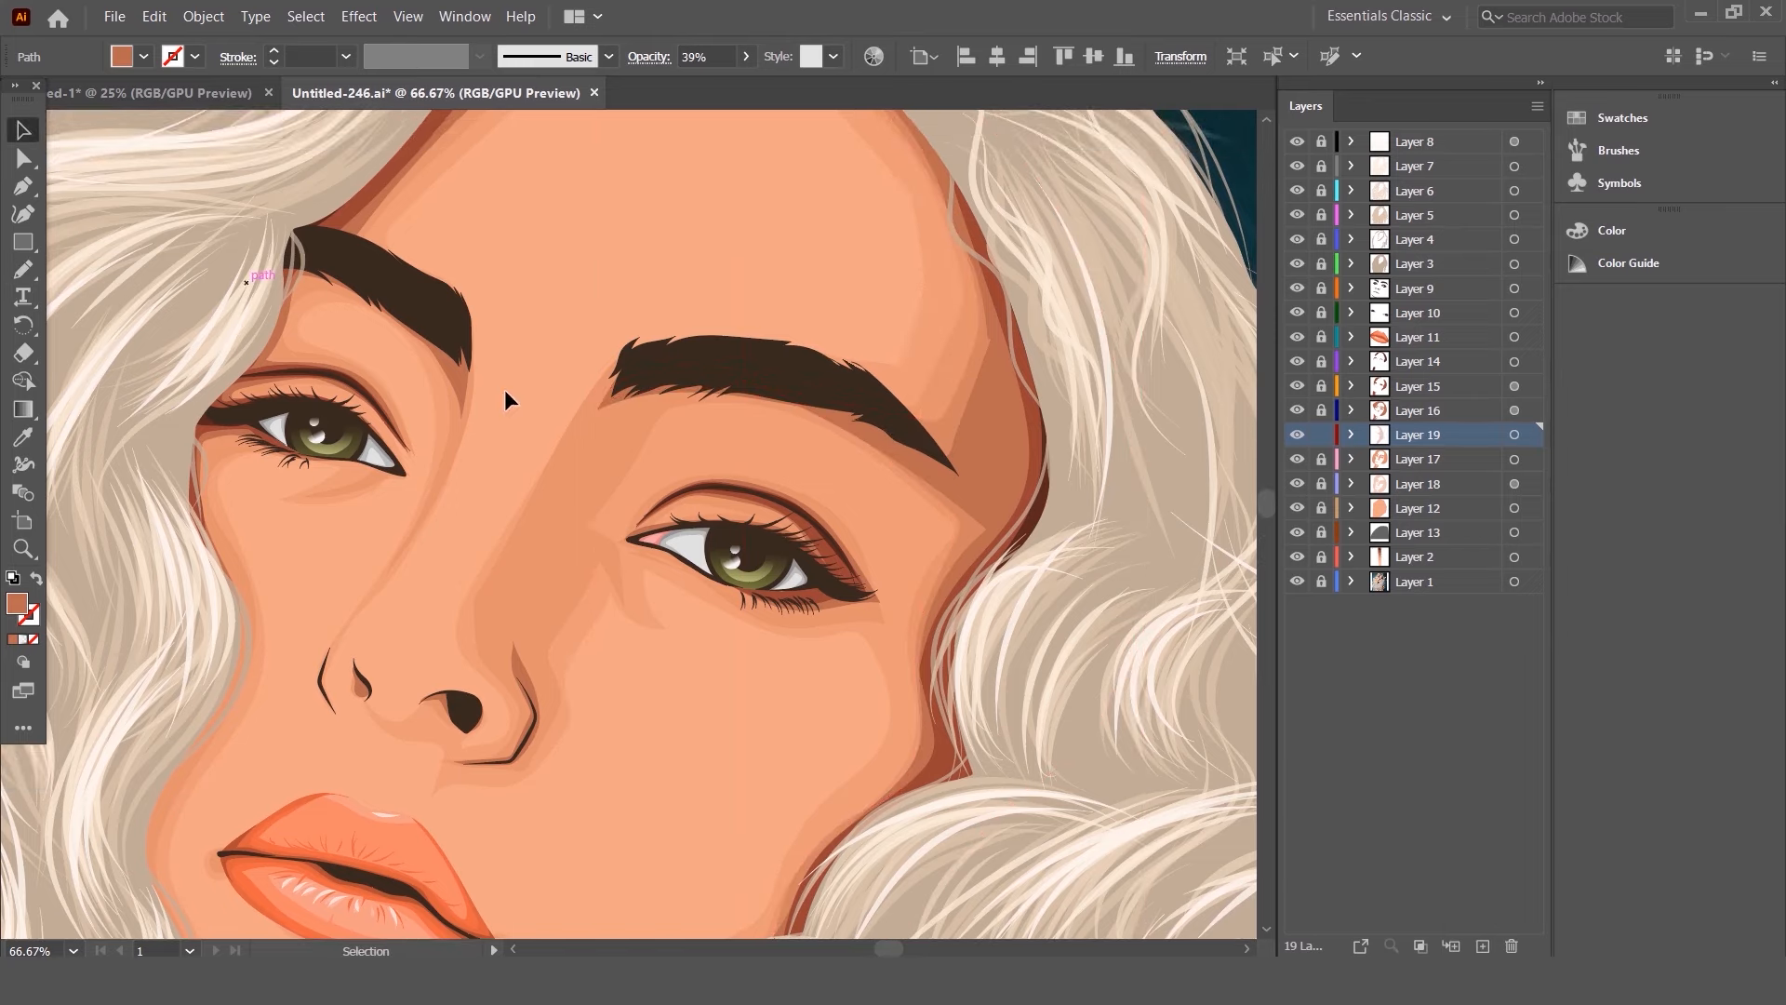
pyautogui.scroll(-2, 504, 389)
pyautogui.scroll(3, 324, 389)
pyautogui.scroll(-4, 707, 505)
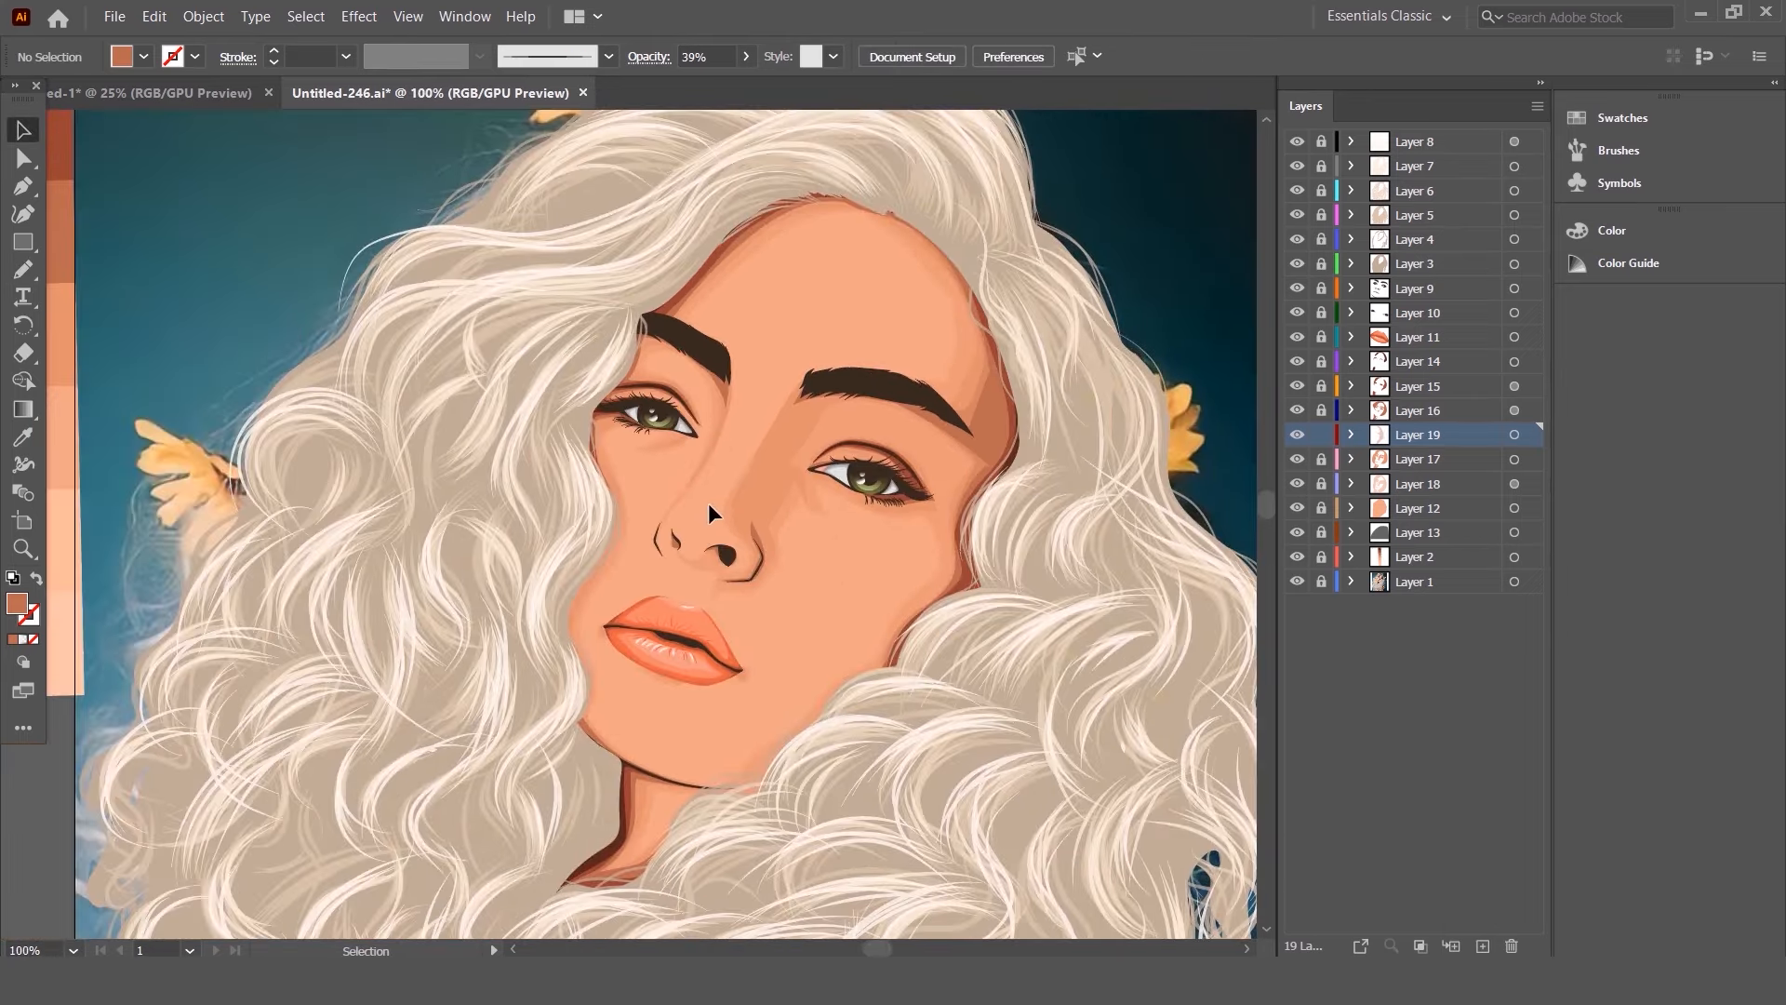
# - Outline a darker shadow shape on Layer 19 from the inner eye corner down the side of the nose and around its wing
pyautogui.scroll(3, 718, 527)
pyautogui.scroll(-1, 779, 545)
pyautogui.scroll(1, 779, 543)
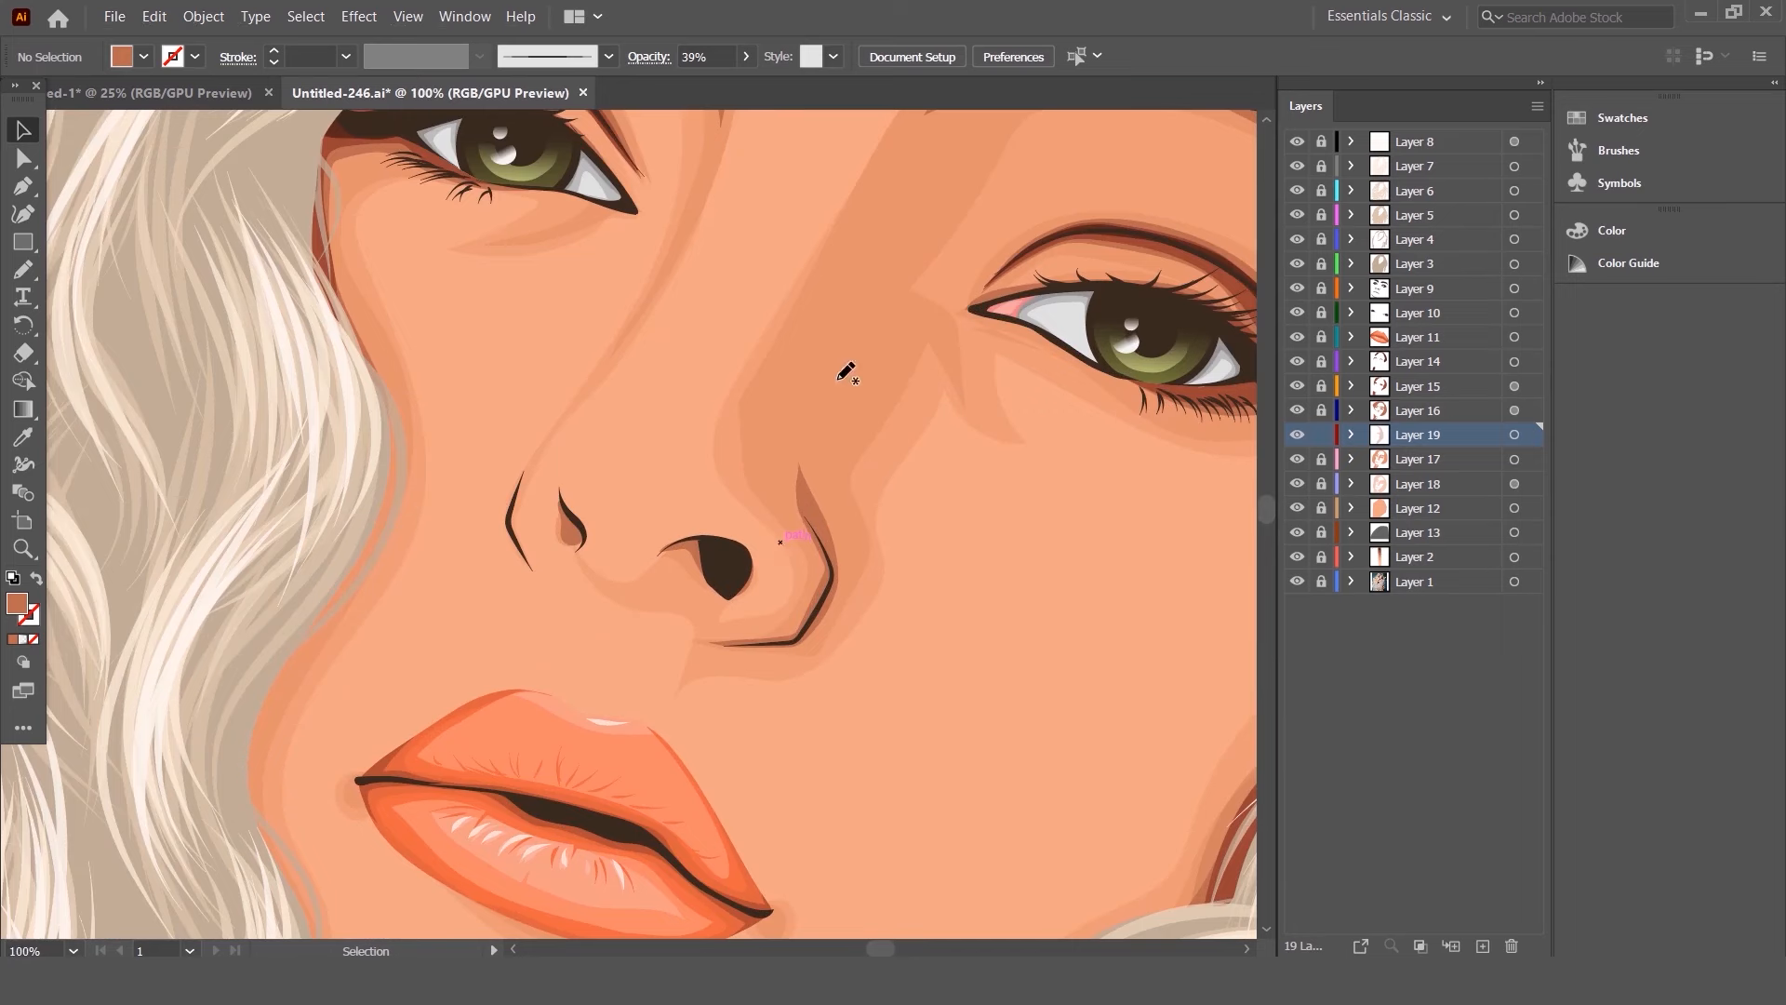
pyautogui.press('n')
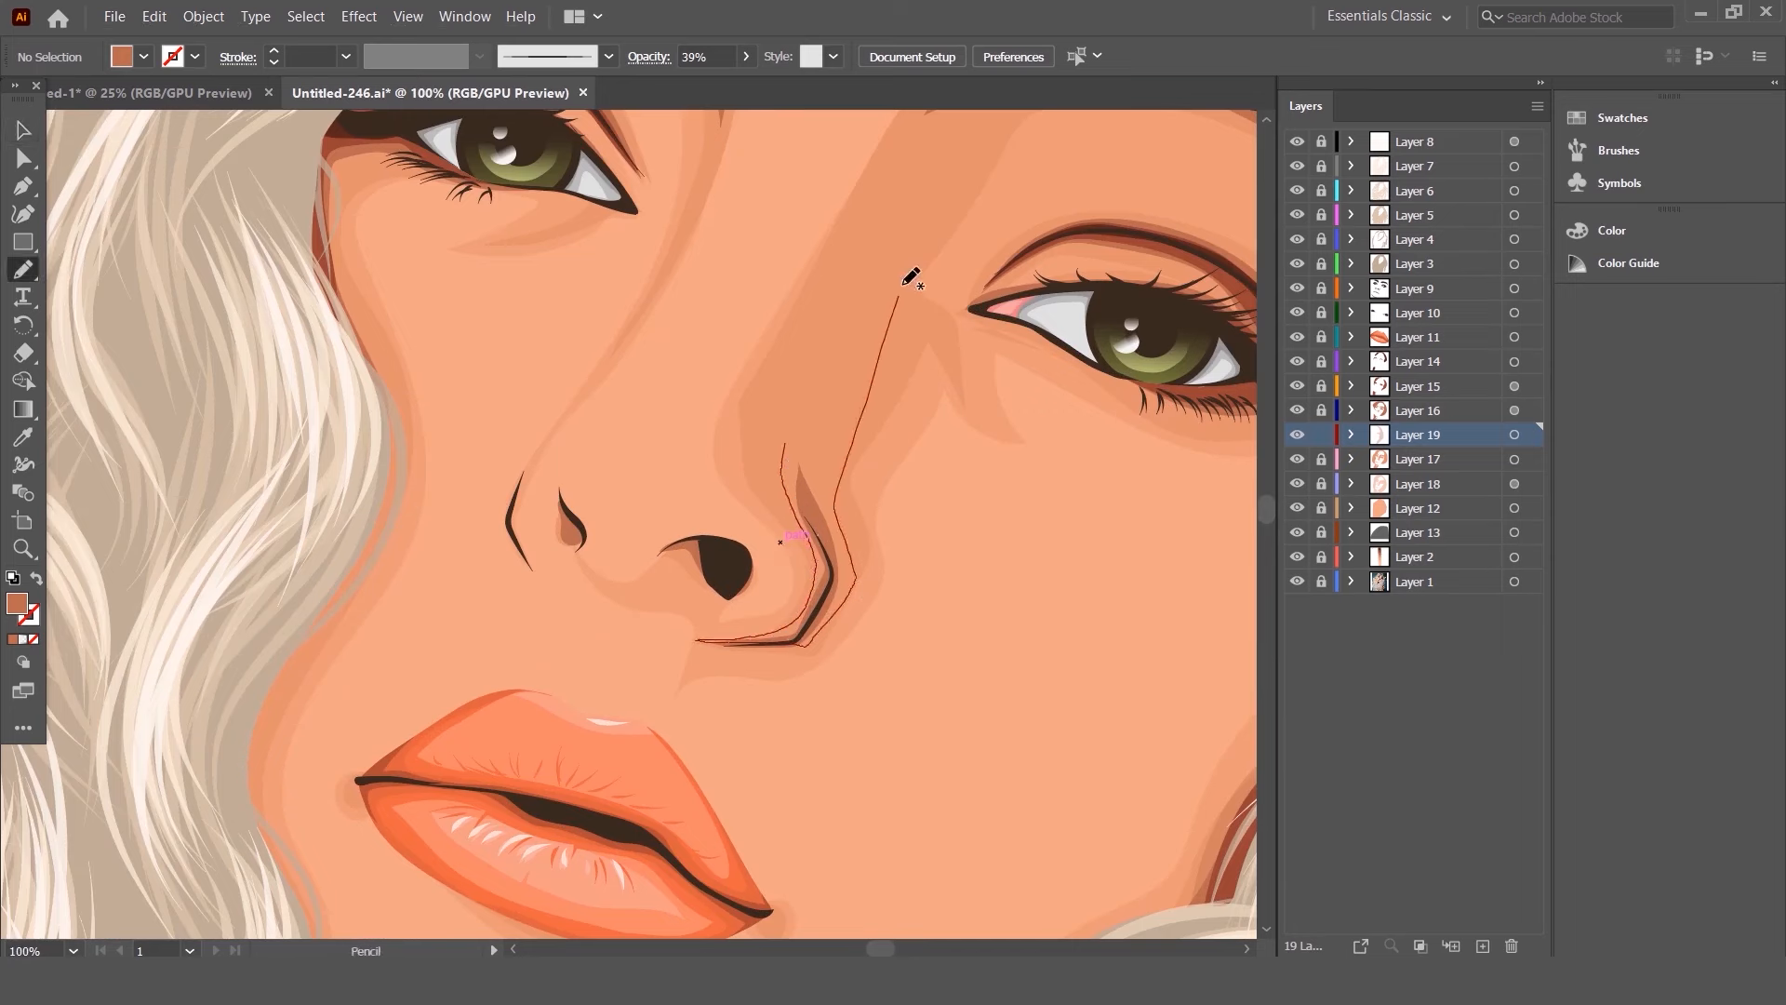
pyautogui.moveTo(939, 169); pyautogui.dragTo(932, 182)
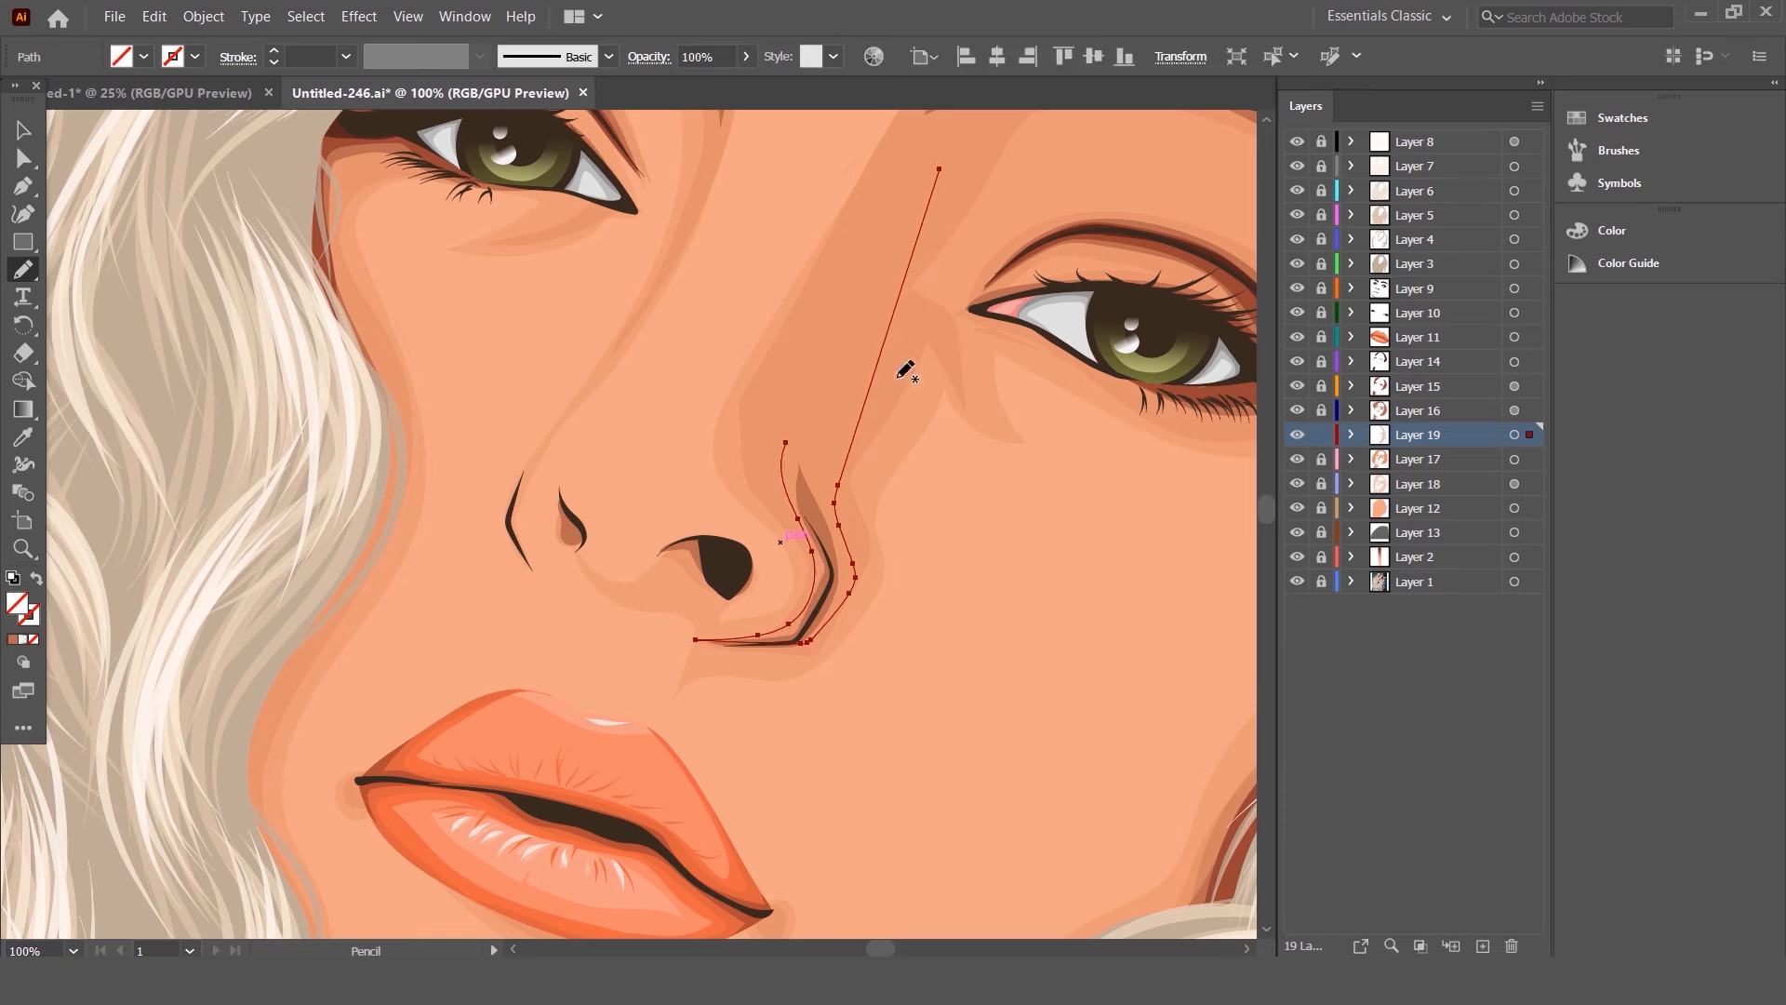
pyautogui.scroll(2, 874, 500)
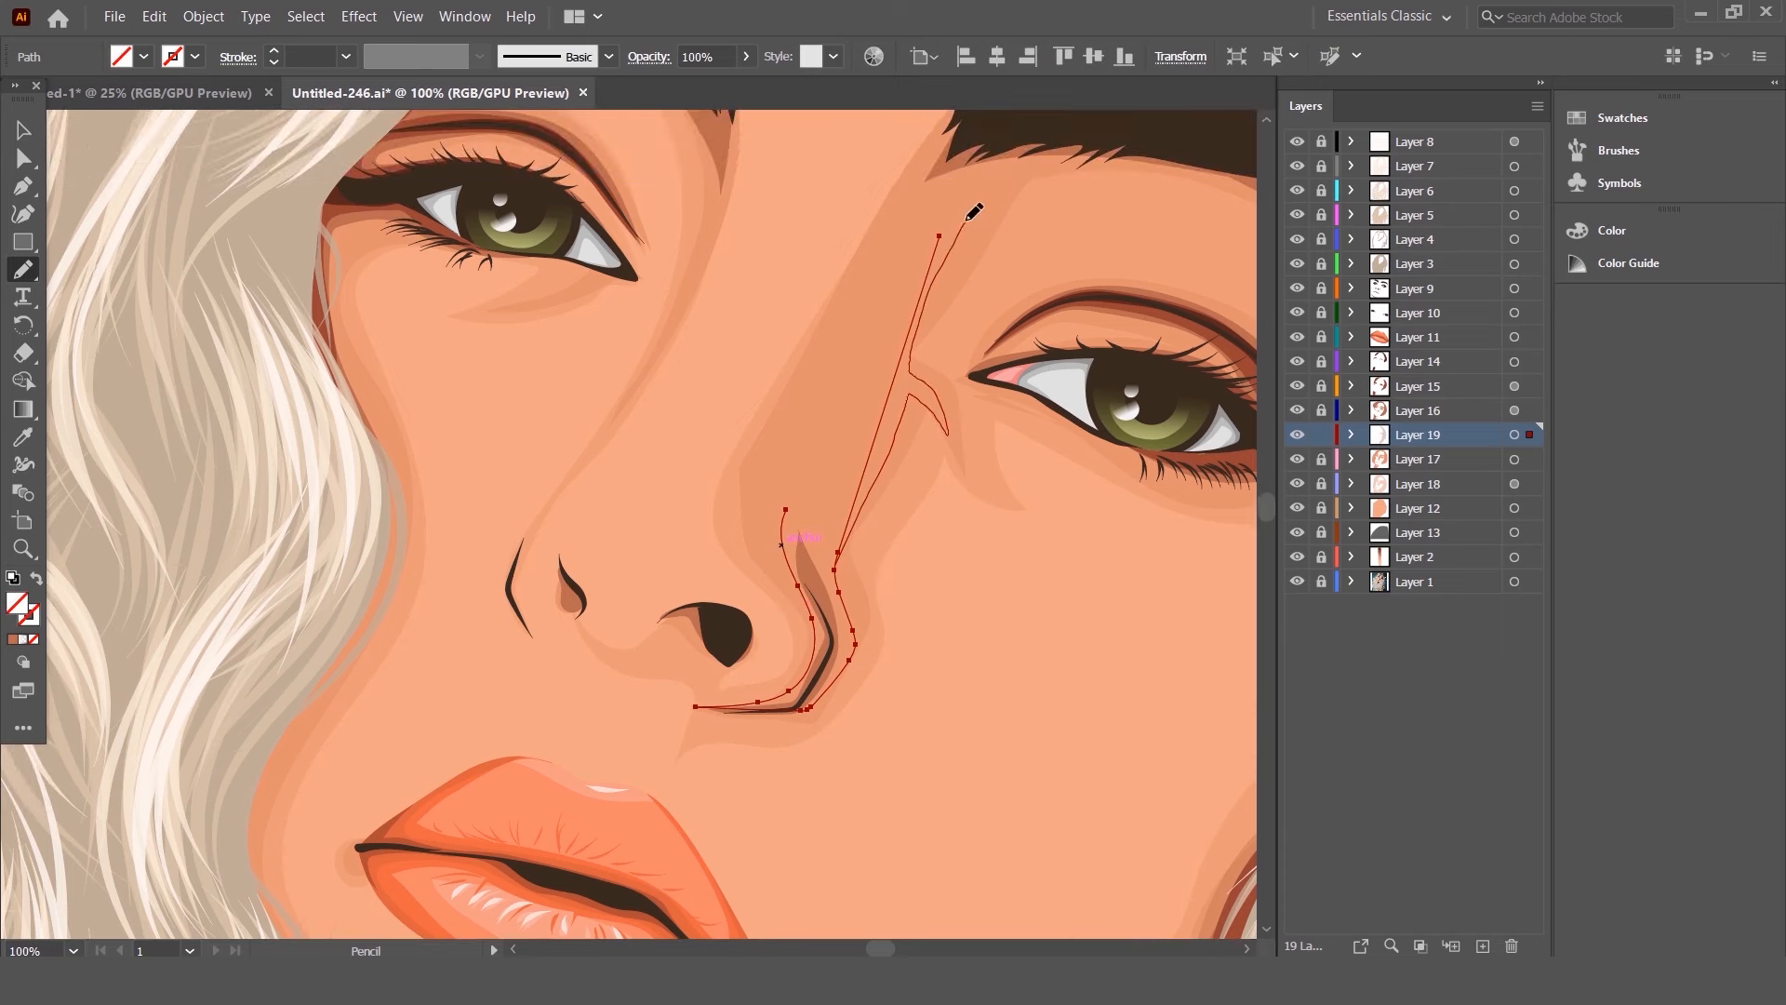
pyautogui.moveTo(777, 493); pyautogui.dragTo(796, 558)
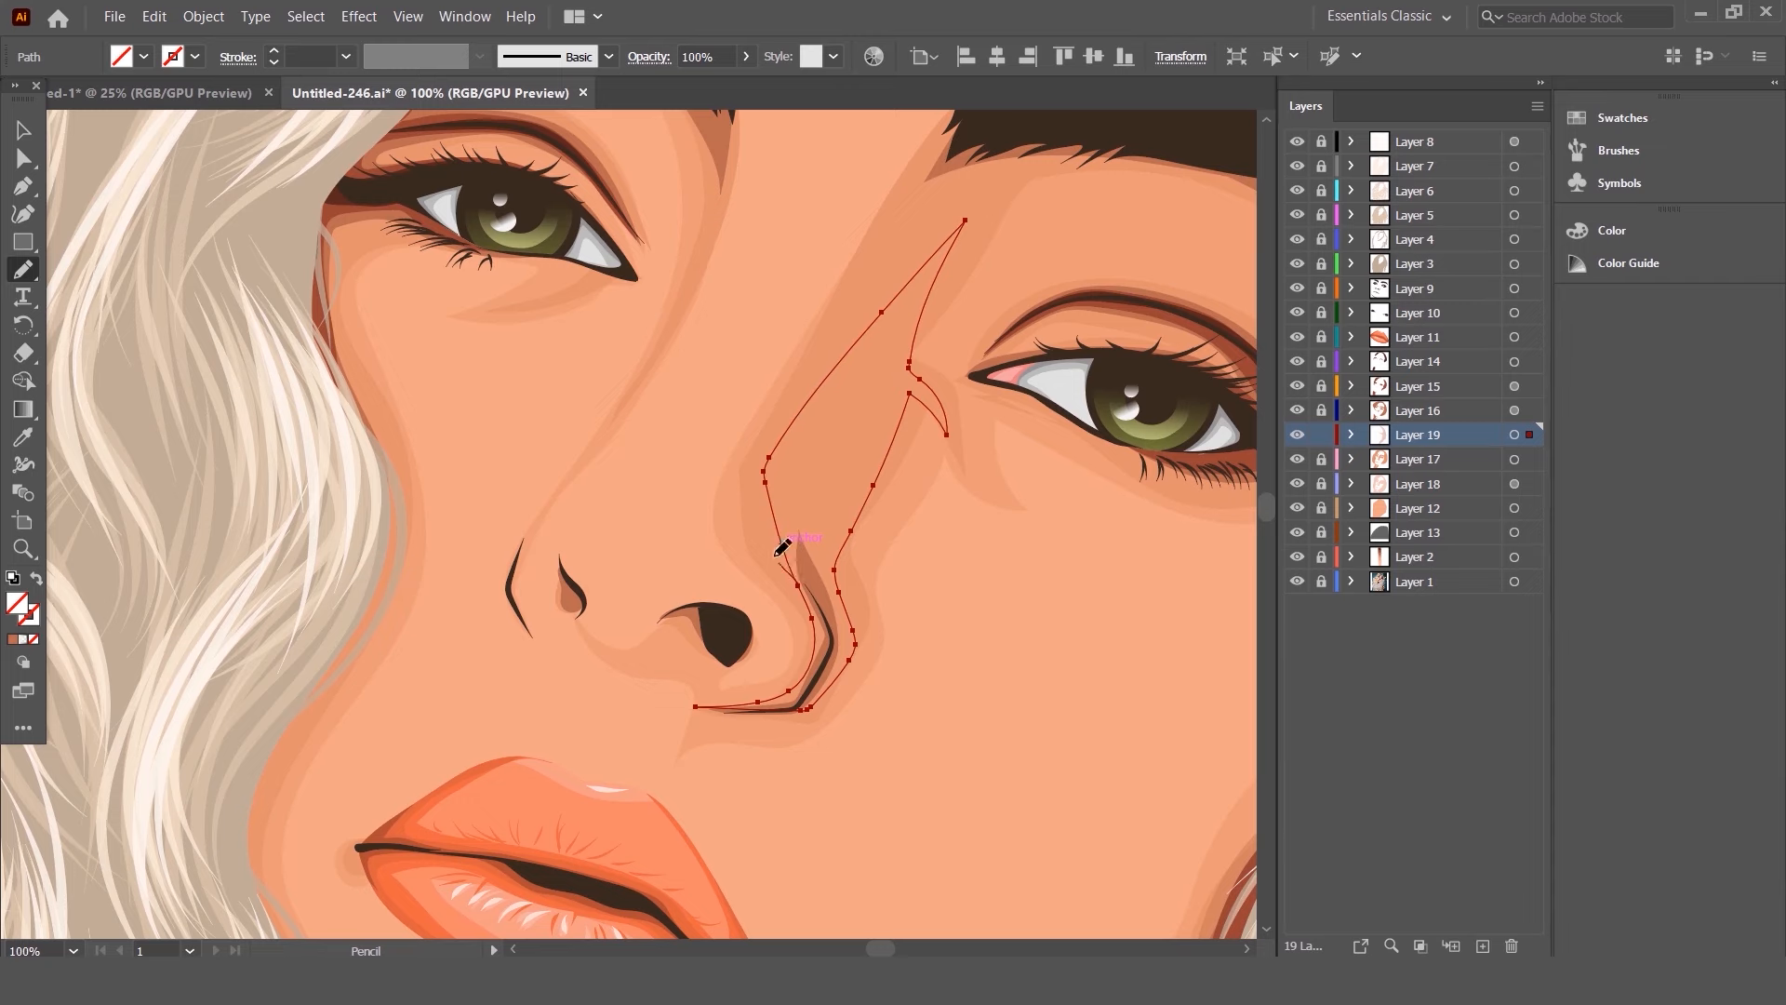
pyautogui.moveTo(907, 361); pyautogui.dragTo(906, 367)
# - Fill the nose shadow by sampling the orange-brown, 39% opacity style of the face-edge shadow
pyautogui.scroll(-2, 916, 230)
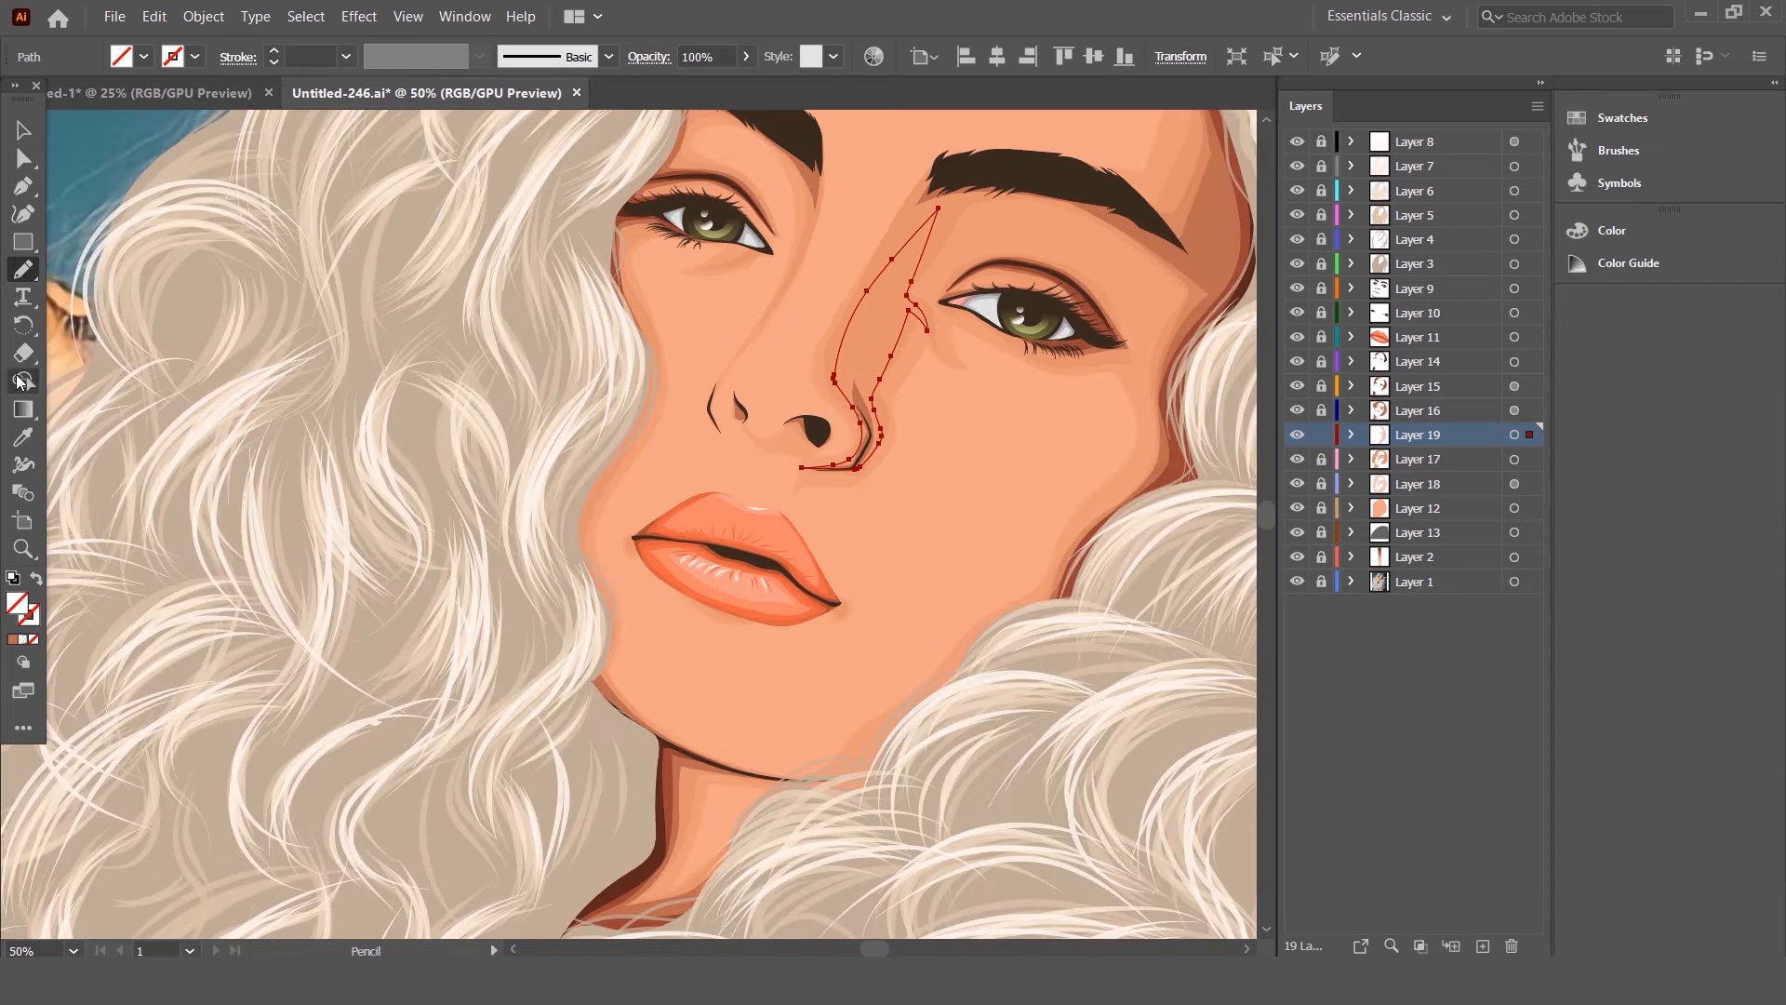
pyautogui.scroll(1, 1114, 468)
pyautogui.click(1205, 249)
pyautogui.click(1170, 243)
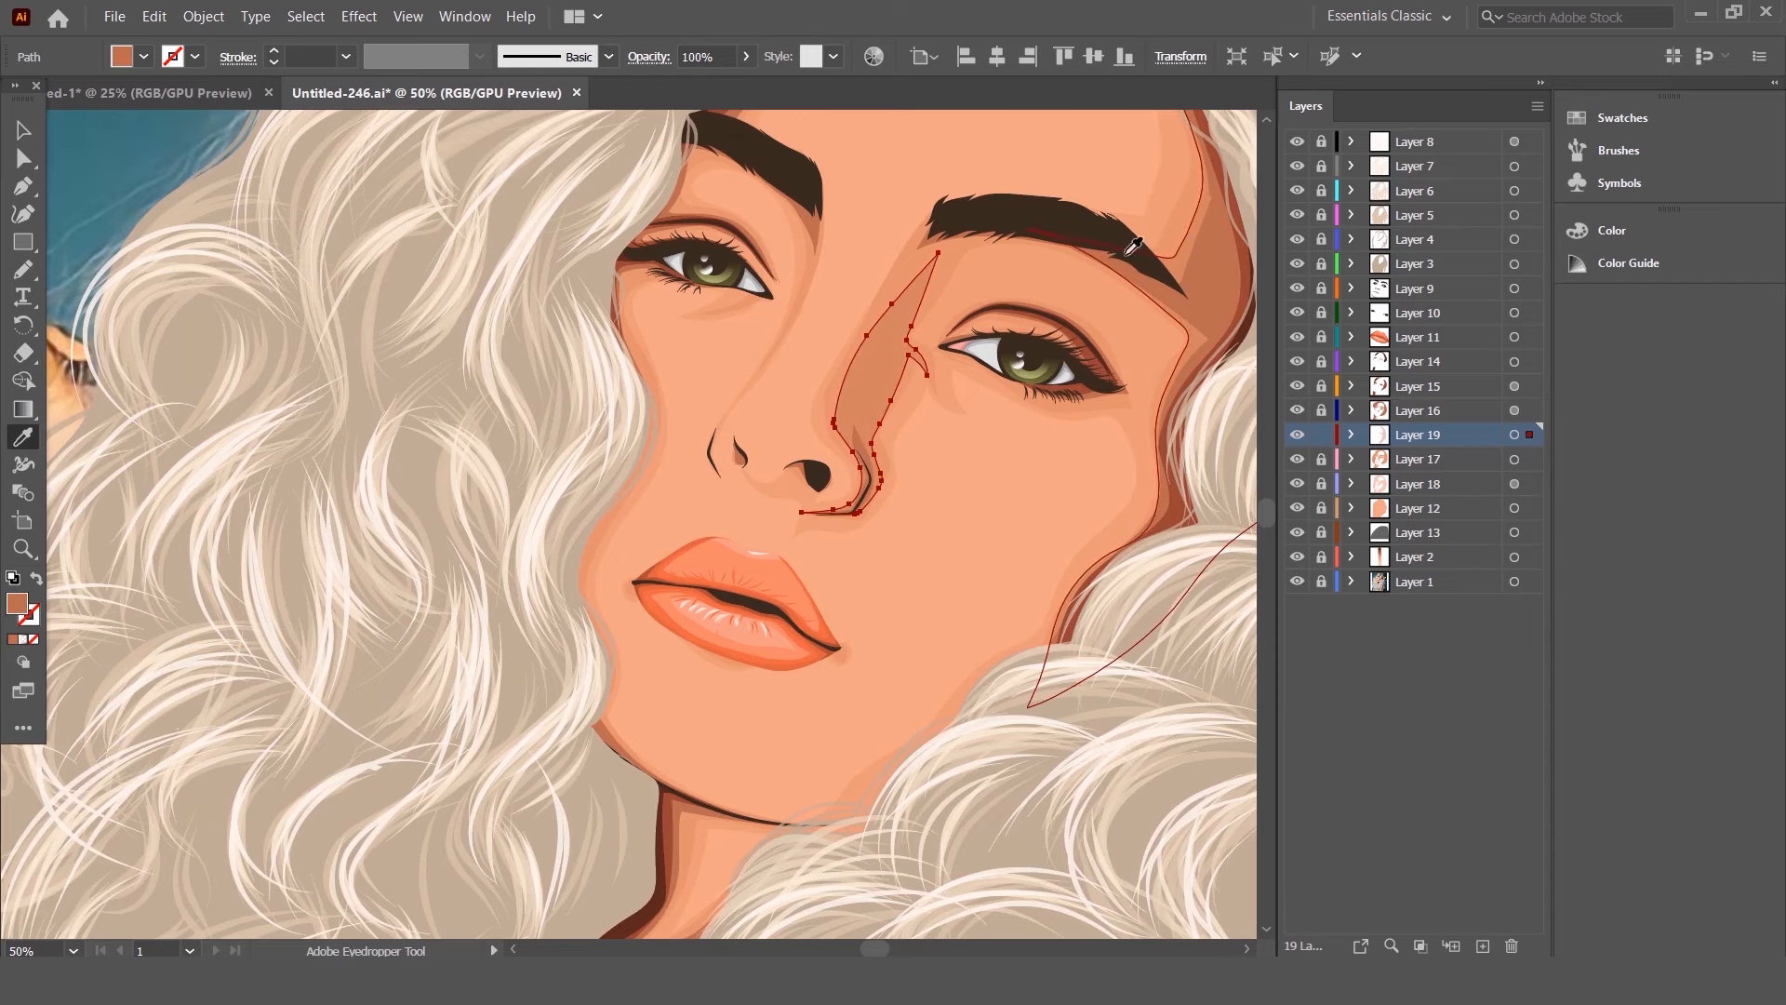
# - Apply a linear gradient to the nose shadow and sample the face-edge shadow's orange-brown at 39% opacity for its end stop
pyautogui.scroll(2, 1106, 258)
pyautogui.scroll(-1, 674, 364)
pyautogui.click(26, 410)
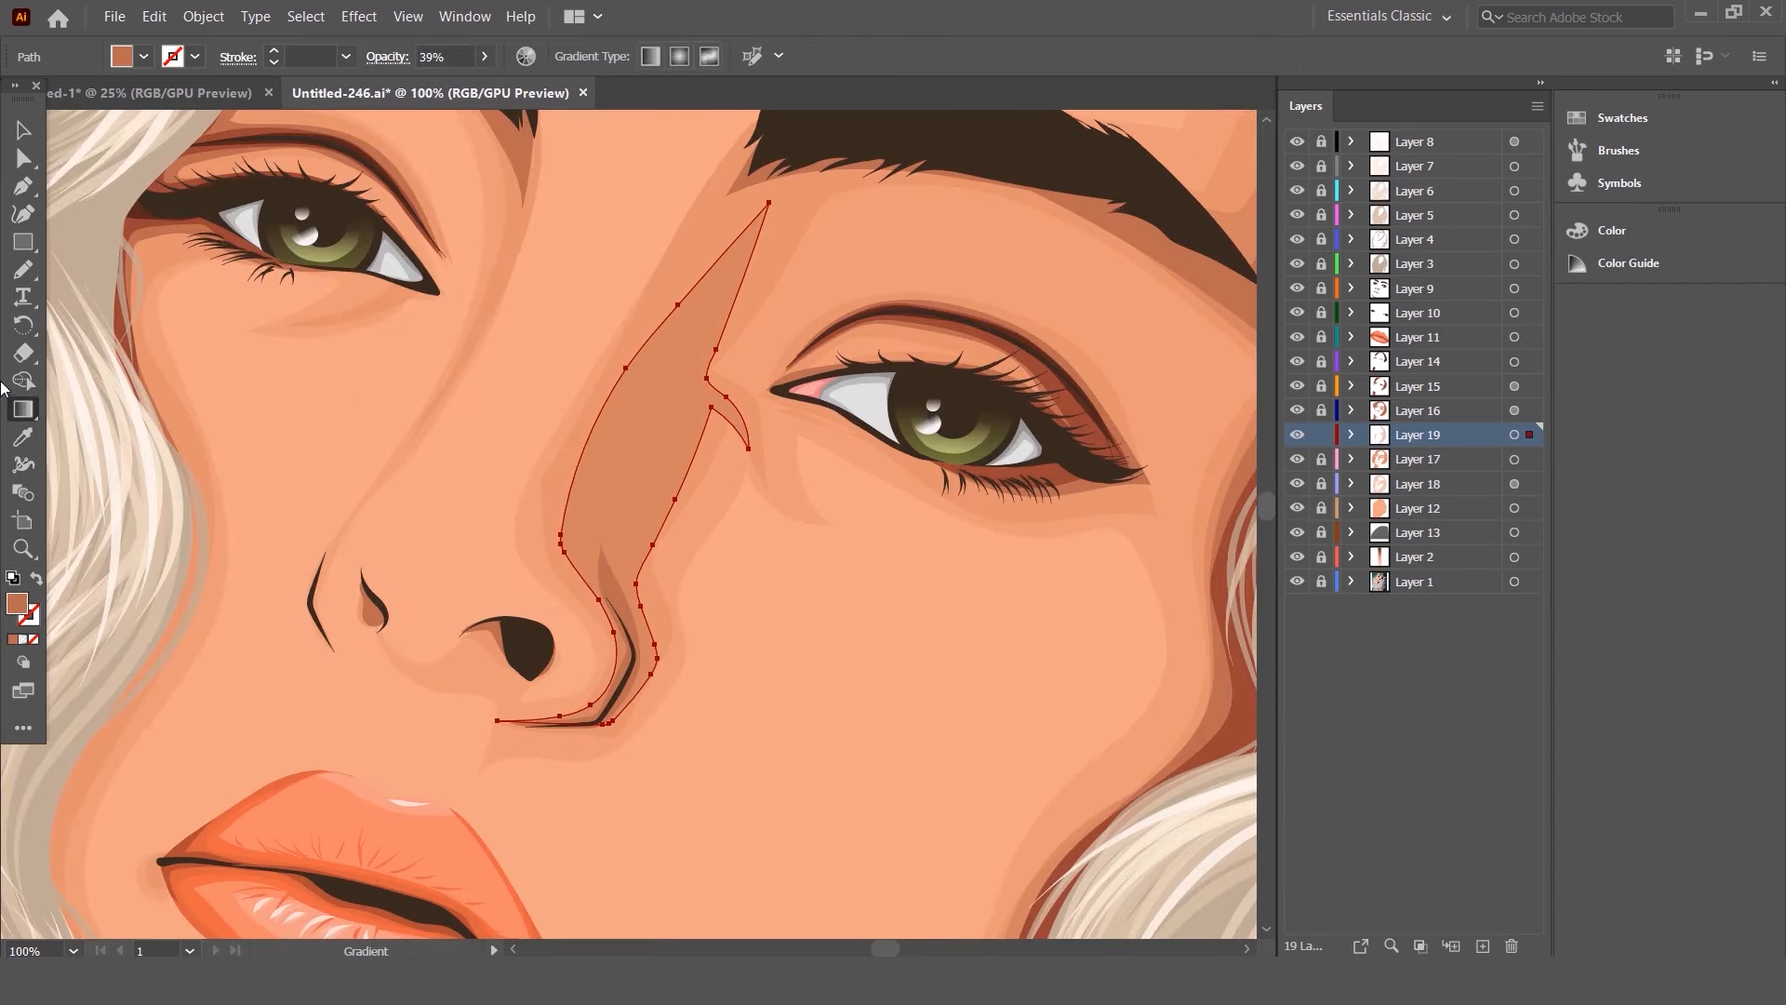
pyautogui.doubleClick(22, 410)
pyautogui.click(829, 750)
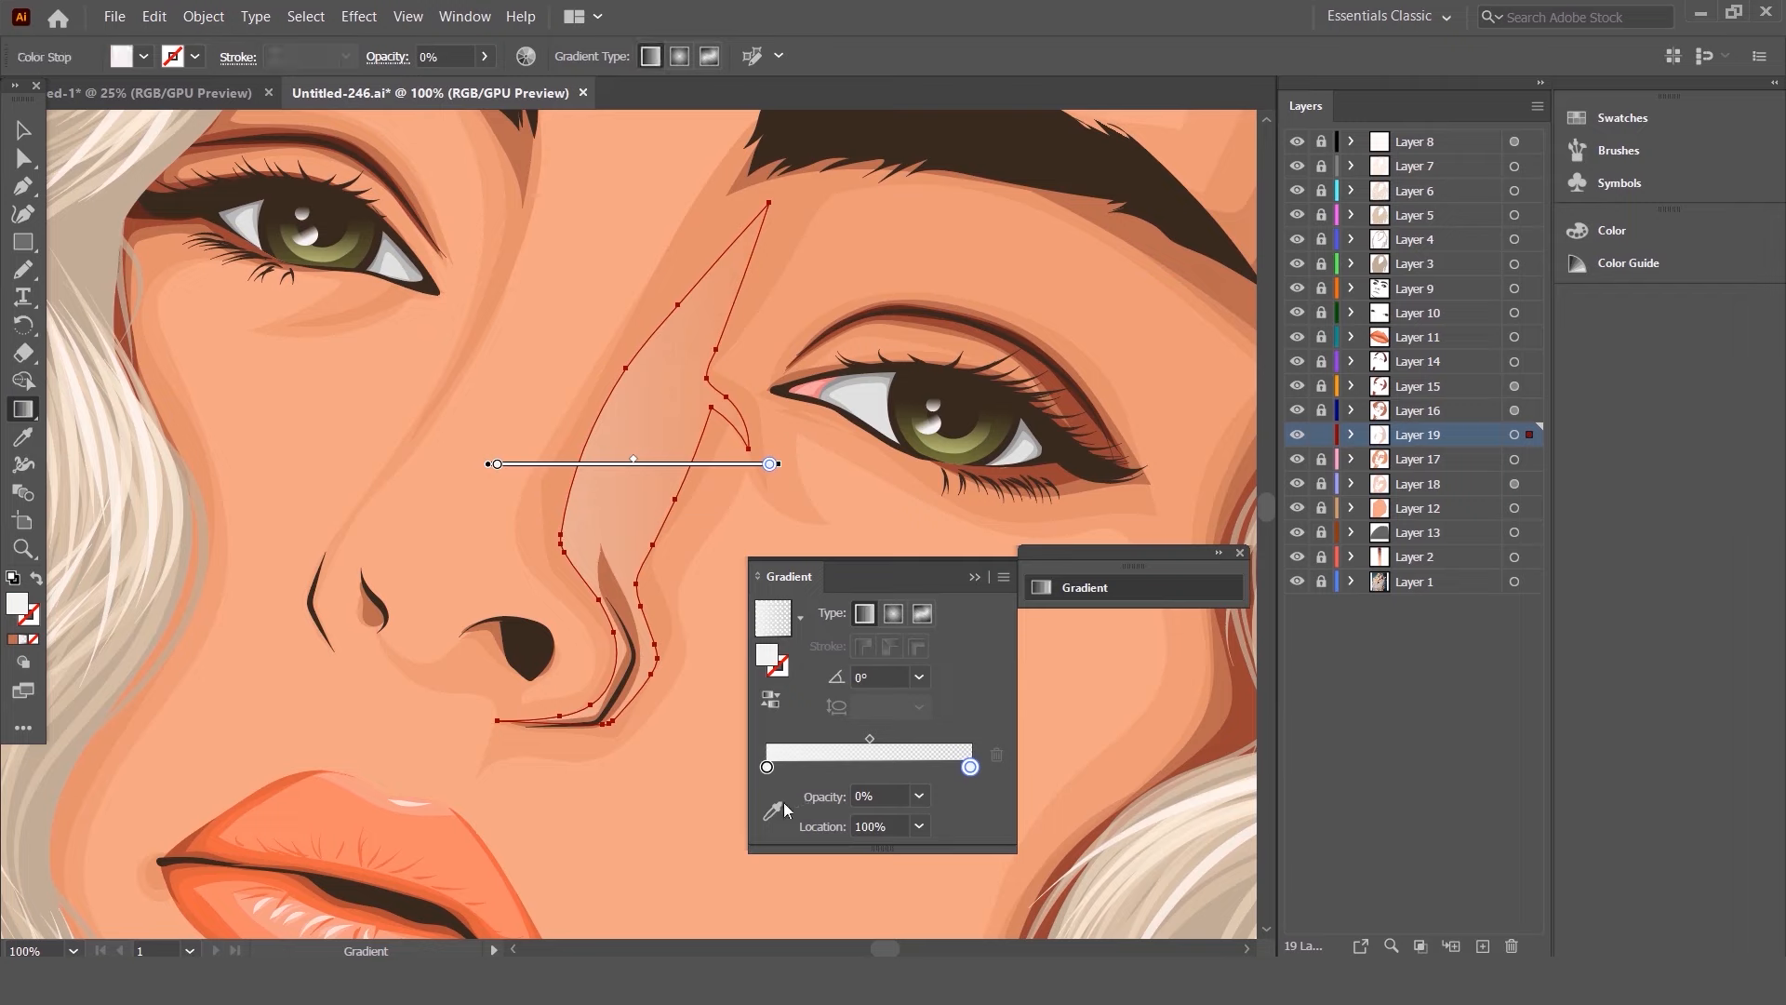
pyautogui.click(777, 805)
pyautogui.scroll(-3, 548, 566)
pyautogui.scroll(2, 838, 451)
pyautogui.scroll(1, 462, 389)
pyautogui.click(901, 361)
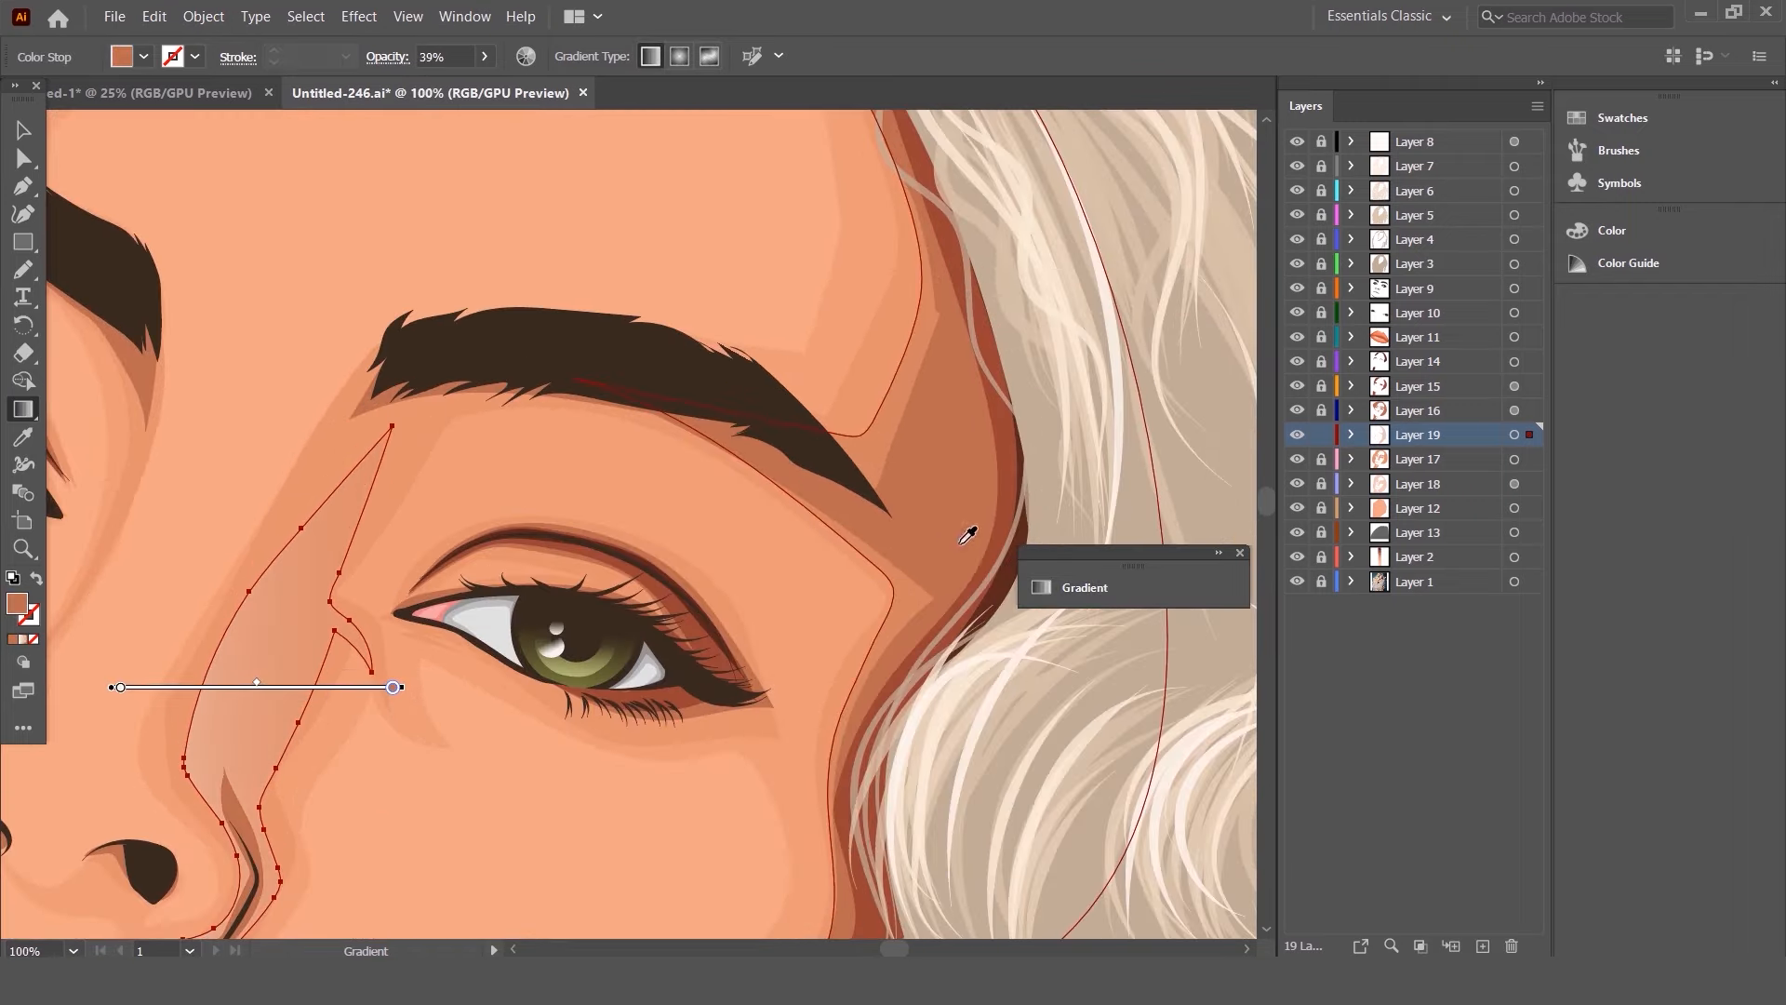
# - Give the gradient's start stop the same orange-brown at 39% opacity and set the end stop's opacity to 70%
pyautogui.click(1080, 596)
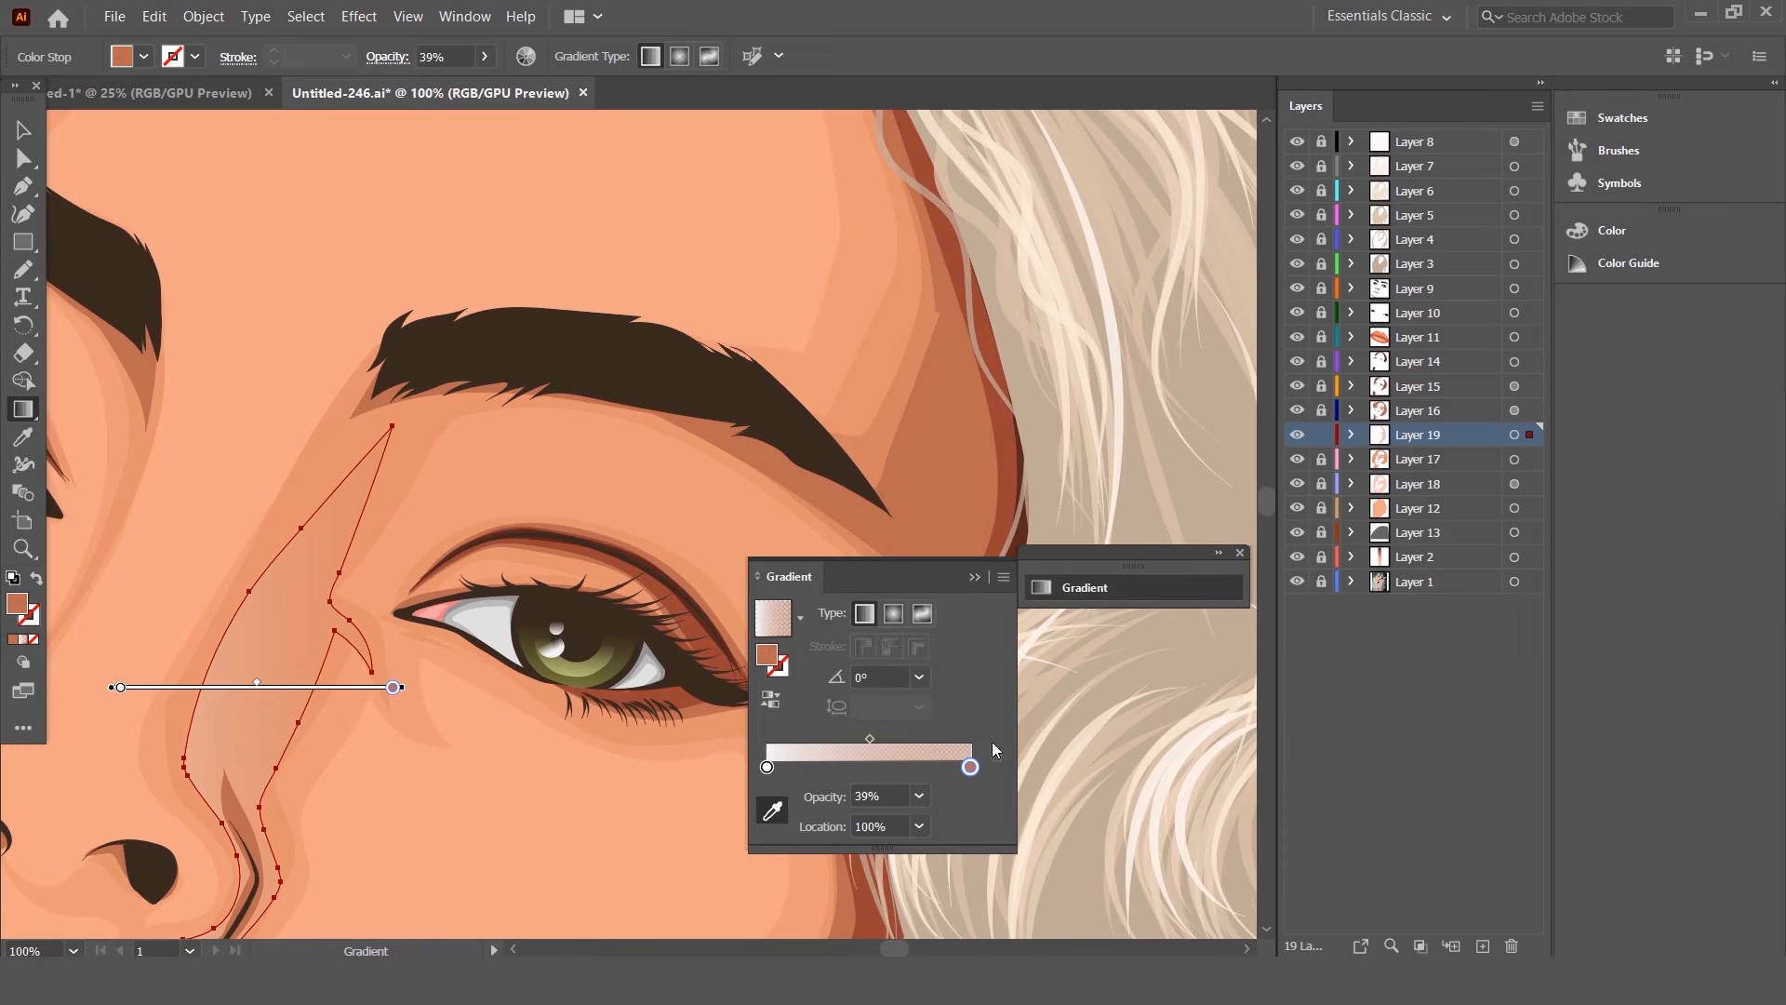
pyautogui.click(767, 769)
pyautogui.click(772, 812)
pyautogui.click(920, 347)
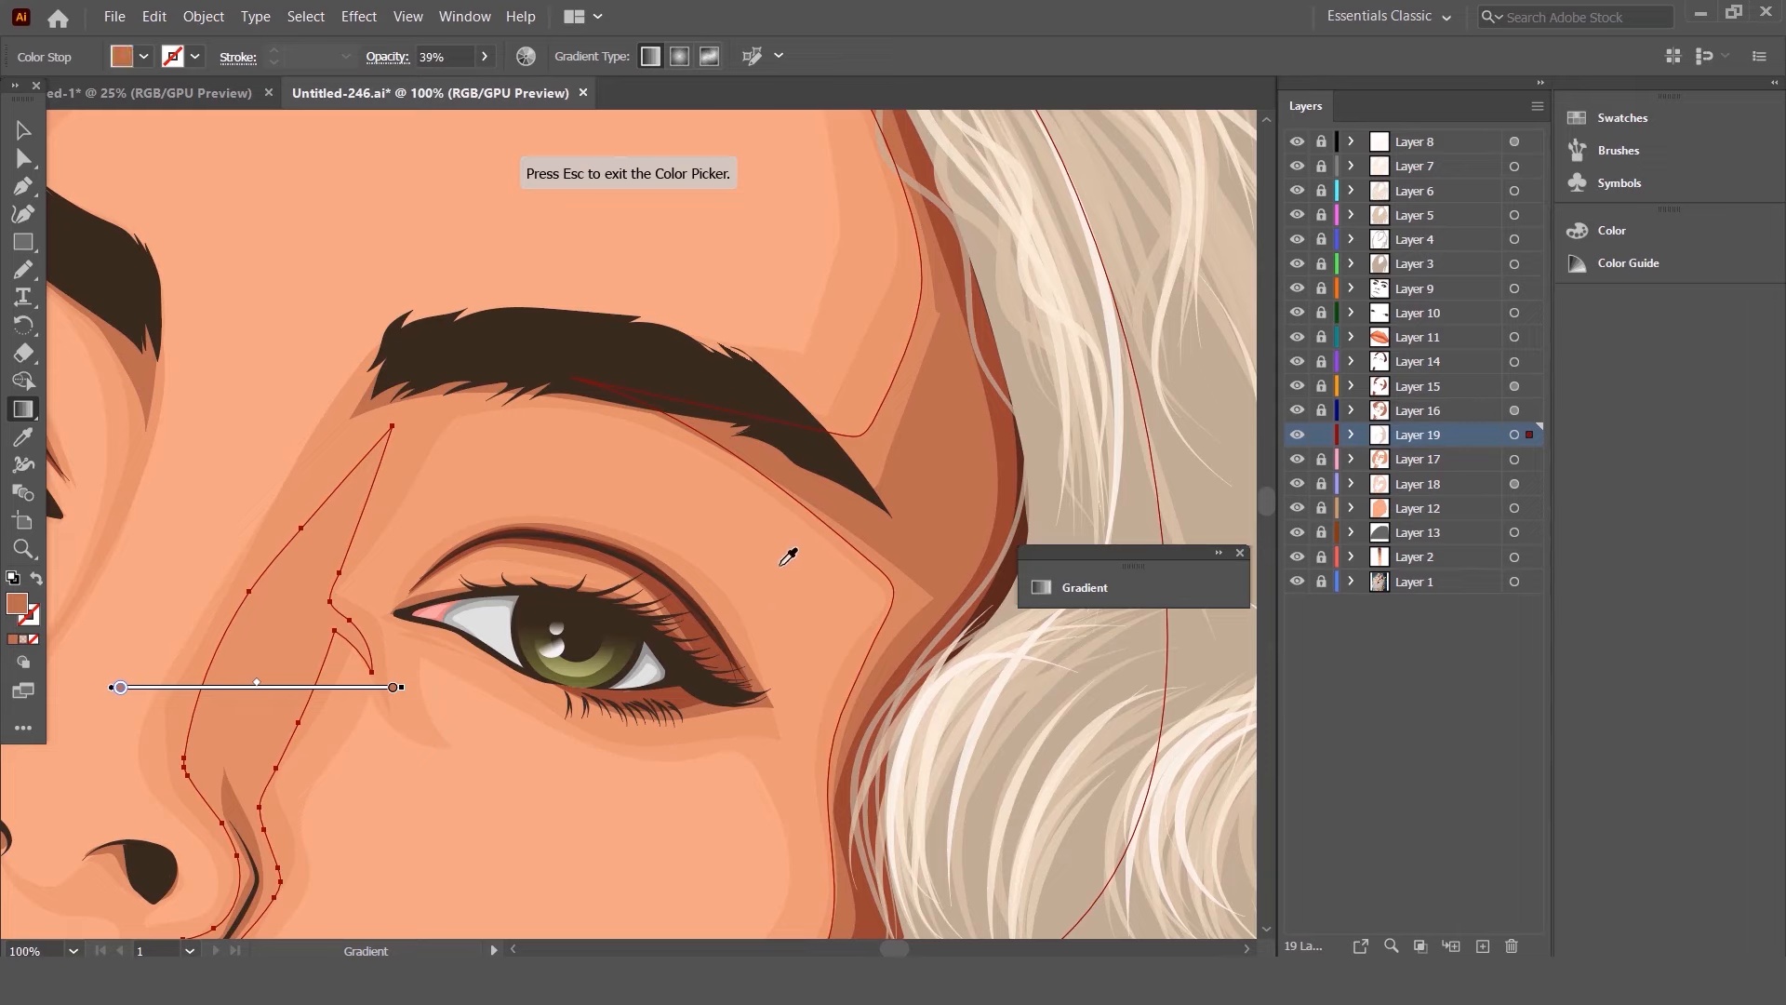
pyautogui.scroll(-3, 788, 556)
pyautogui.click(1090, 594)
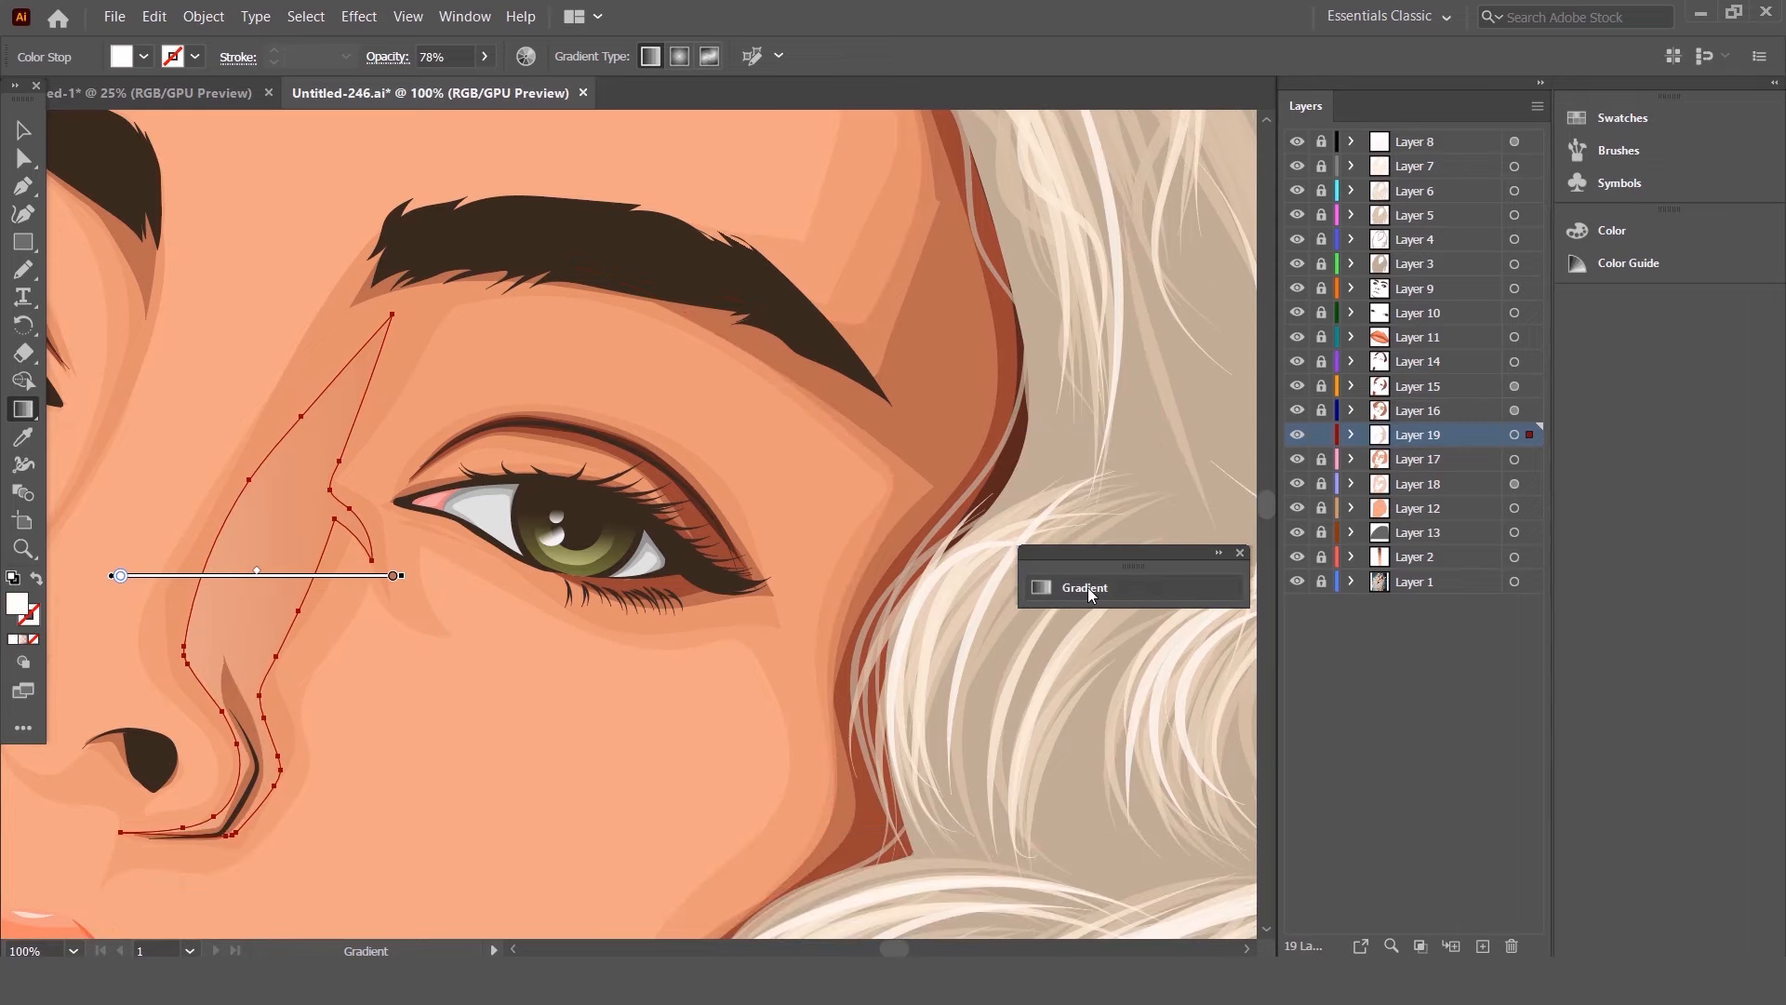
pyautogui.click(1090, 590)
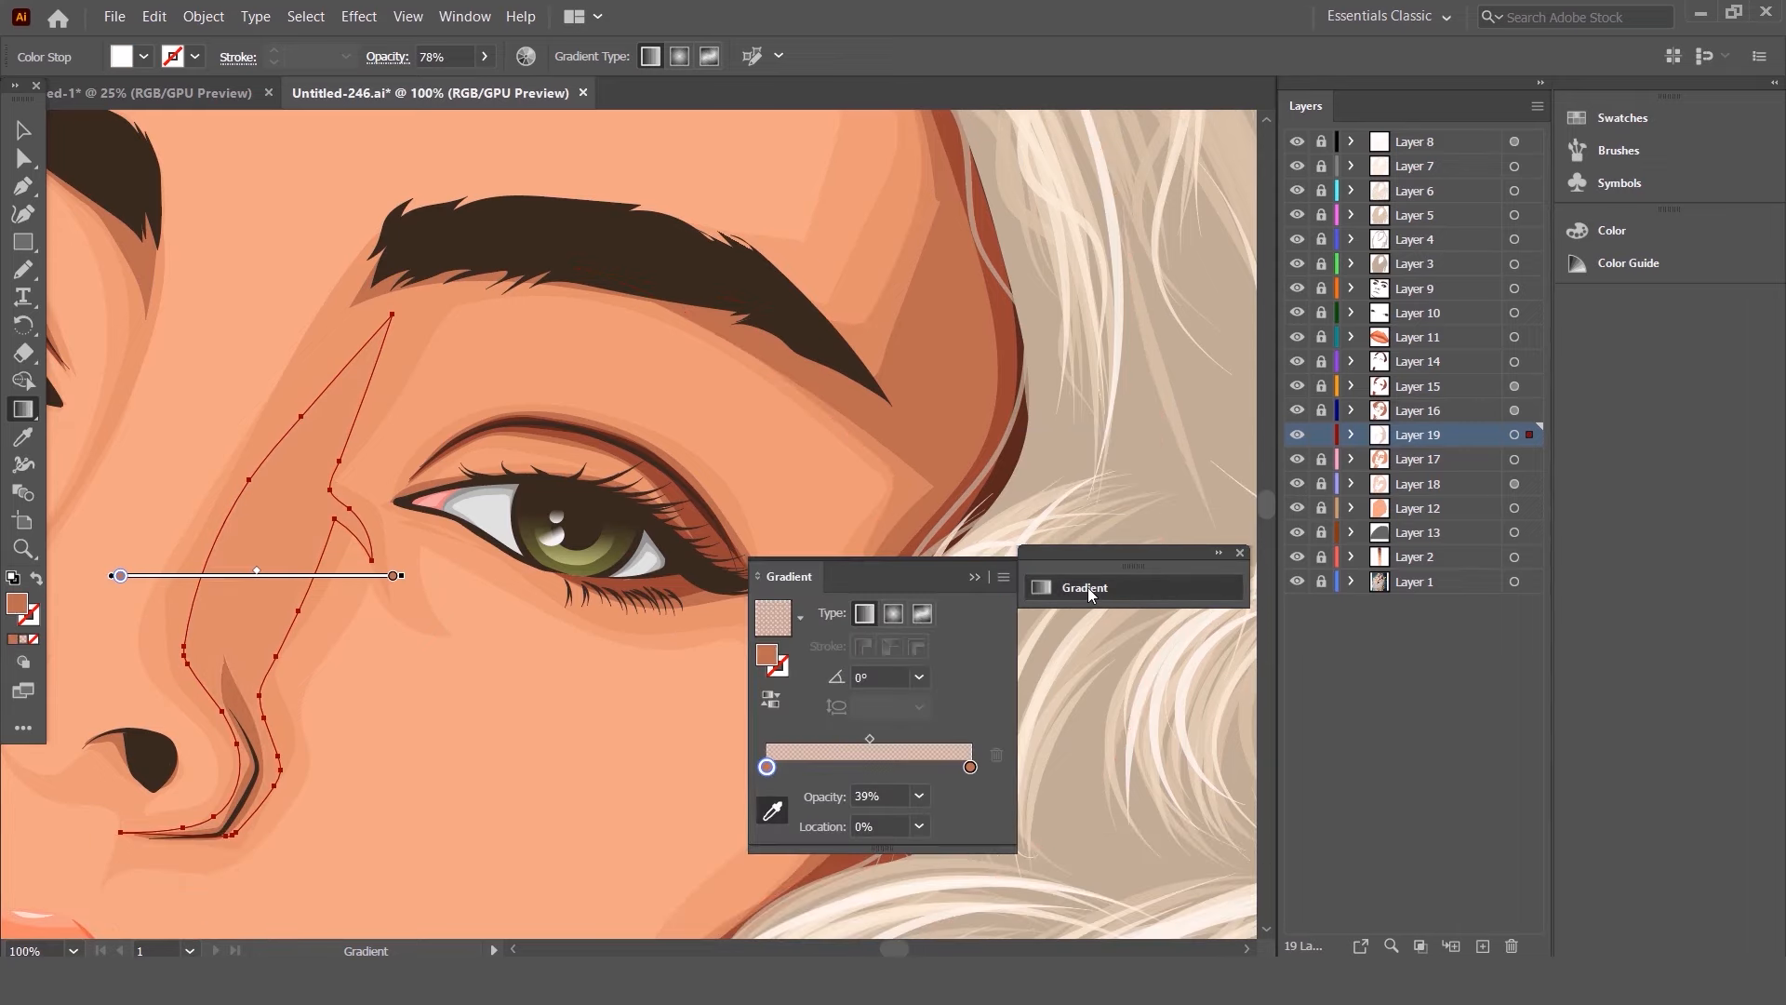
pyautogui.click(969, 767)
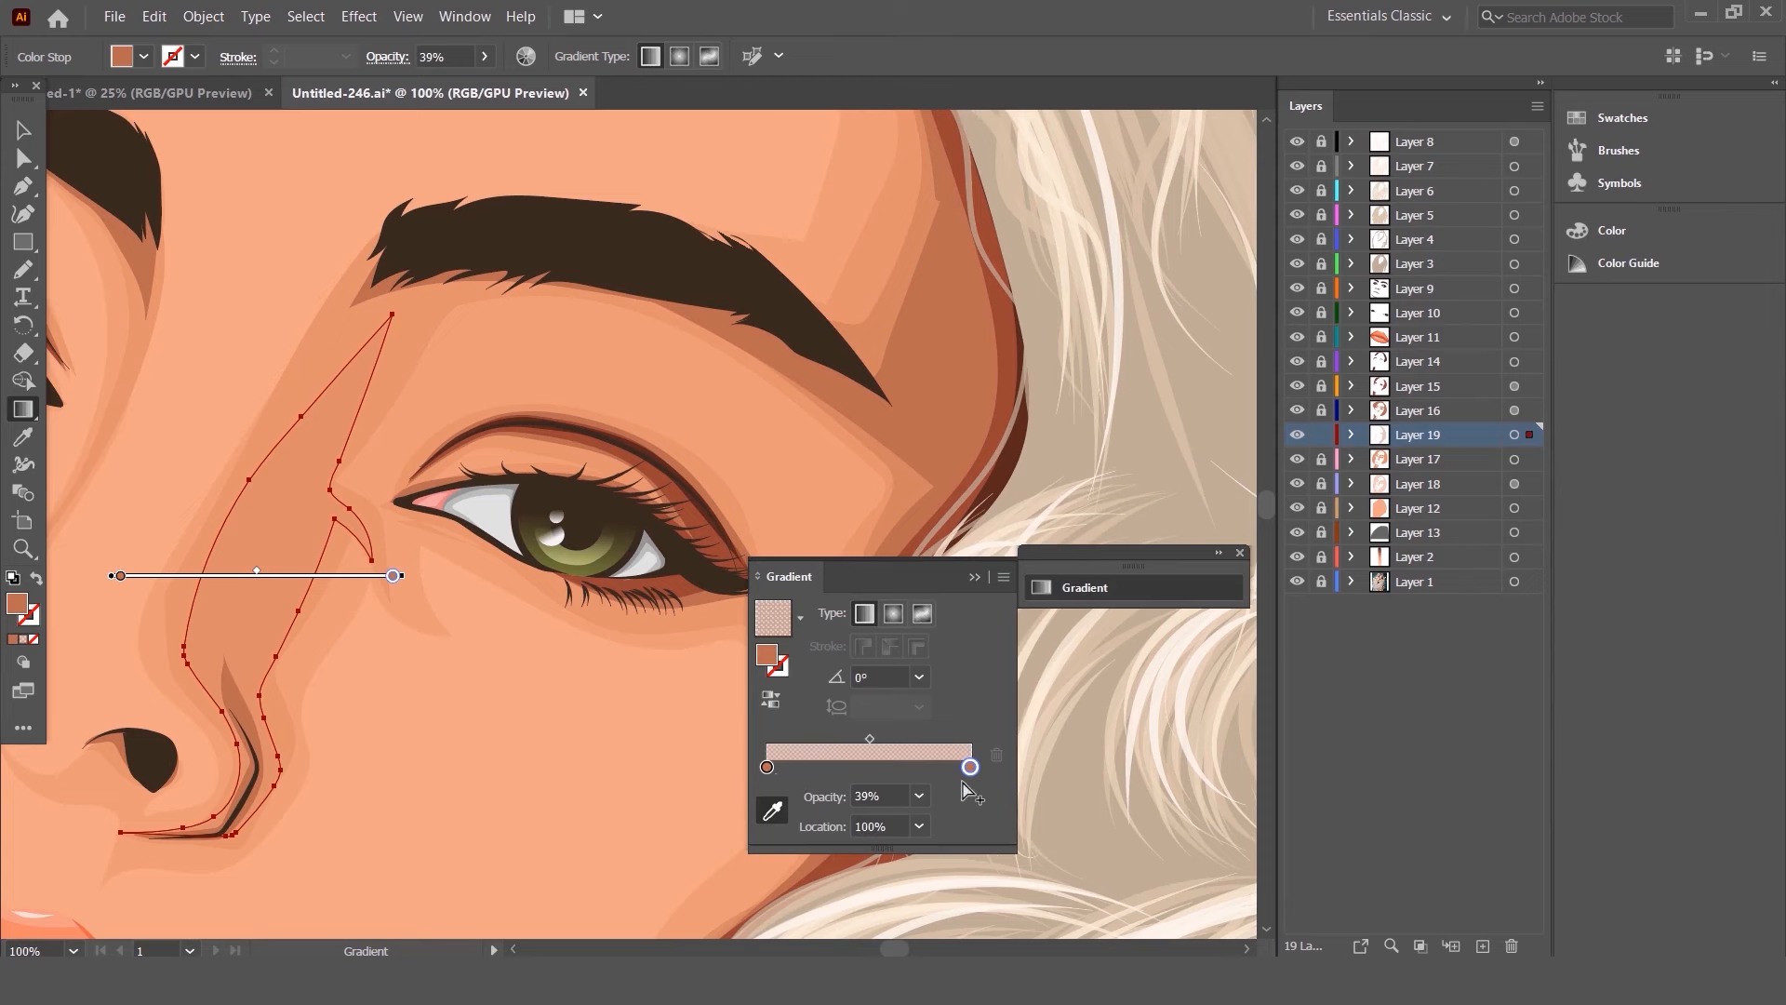
pyautogui.click(919, 796)
pyautogui.click(946, 688)
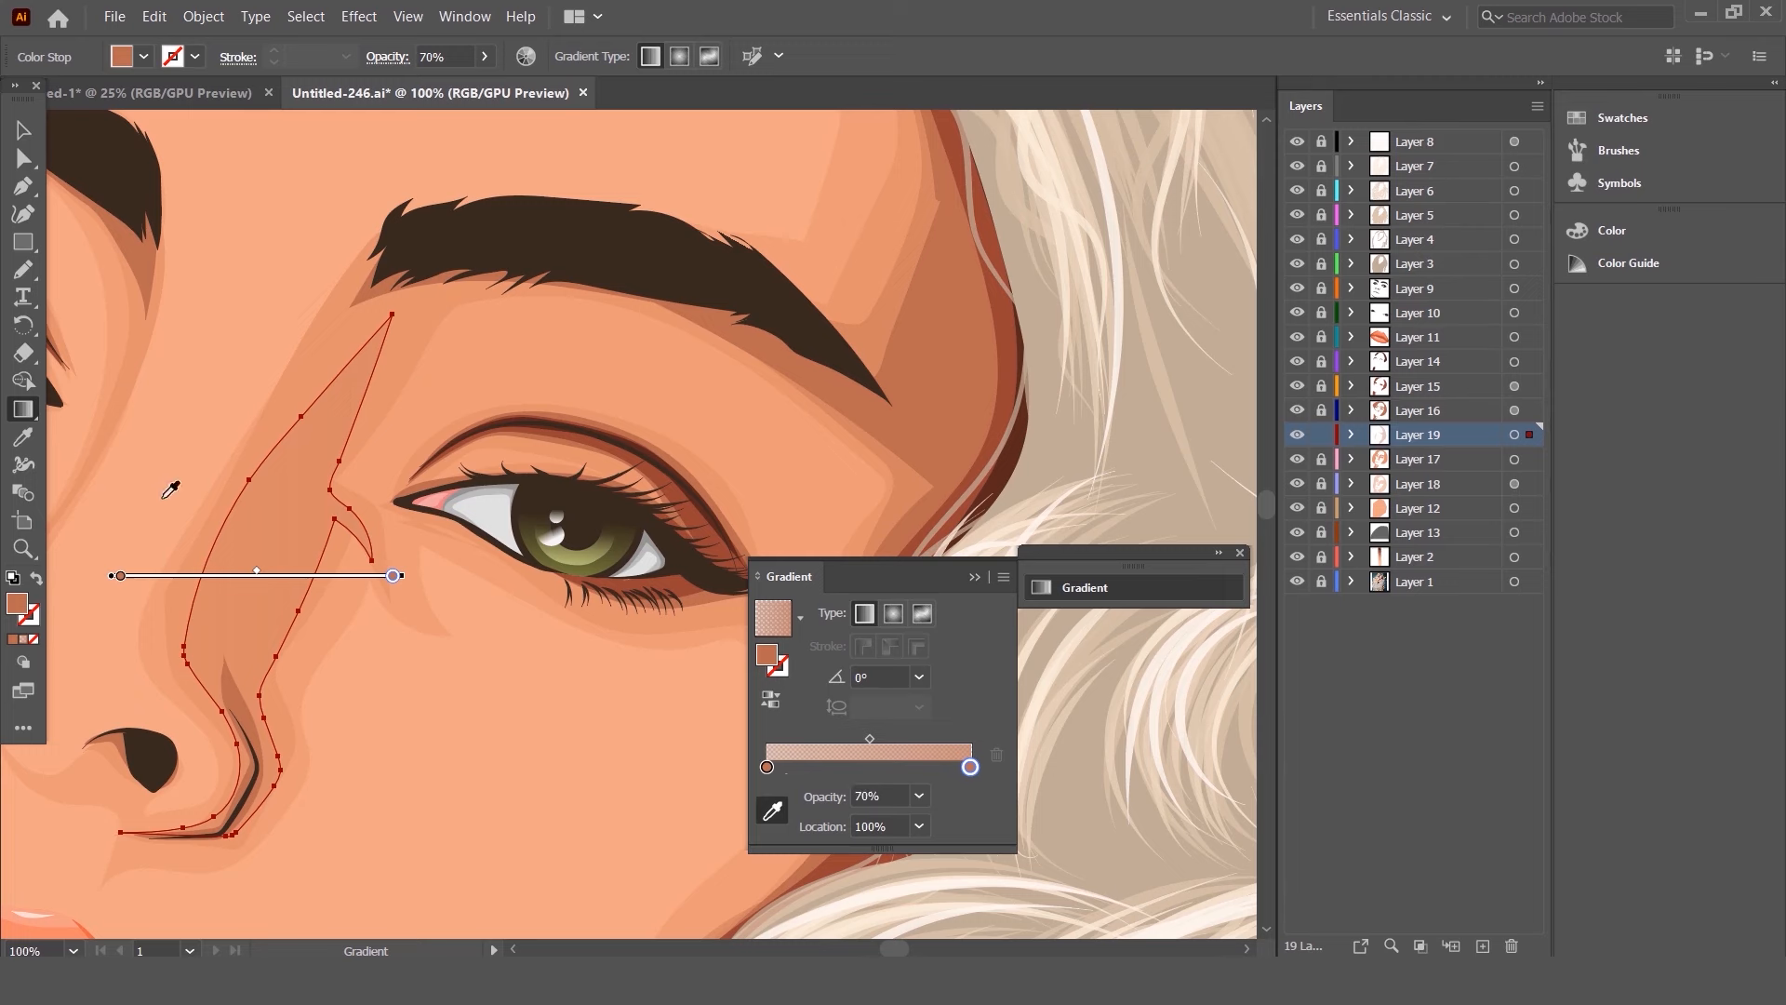
# - Redraw the nose shadow's gradient direction so it runs from the brow down to the nose wing
pyautogui.click(26, 441)
pyautogui.click(22, 409)
pyautogui.moveTo(255, 696); pyautogui.dragTo(223, 401)
pyautogui.moveTo(328, 658); pyautogui.dragTo(344, 475)
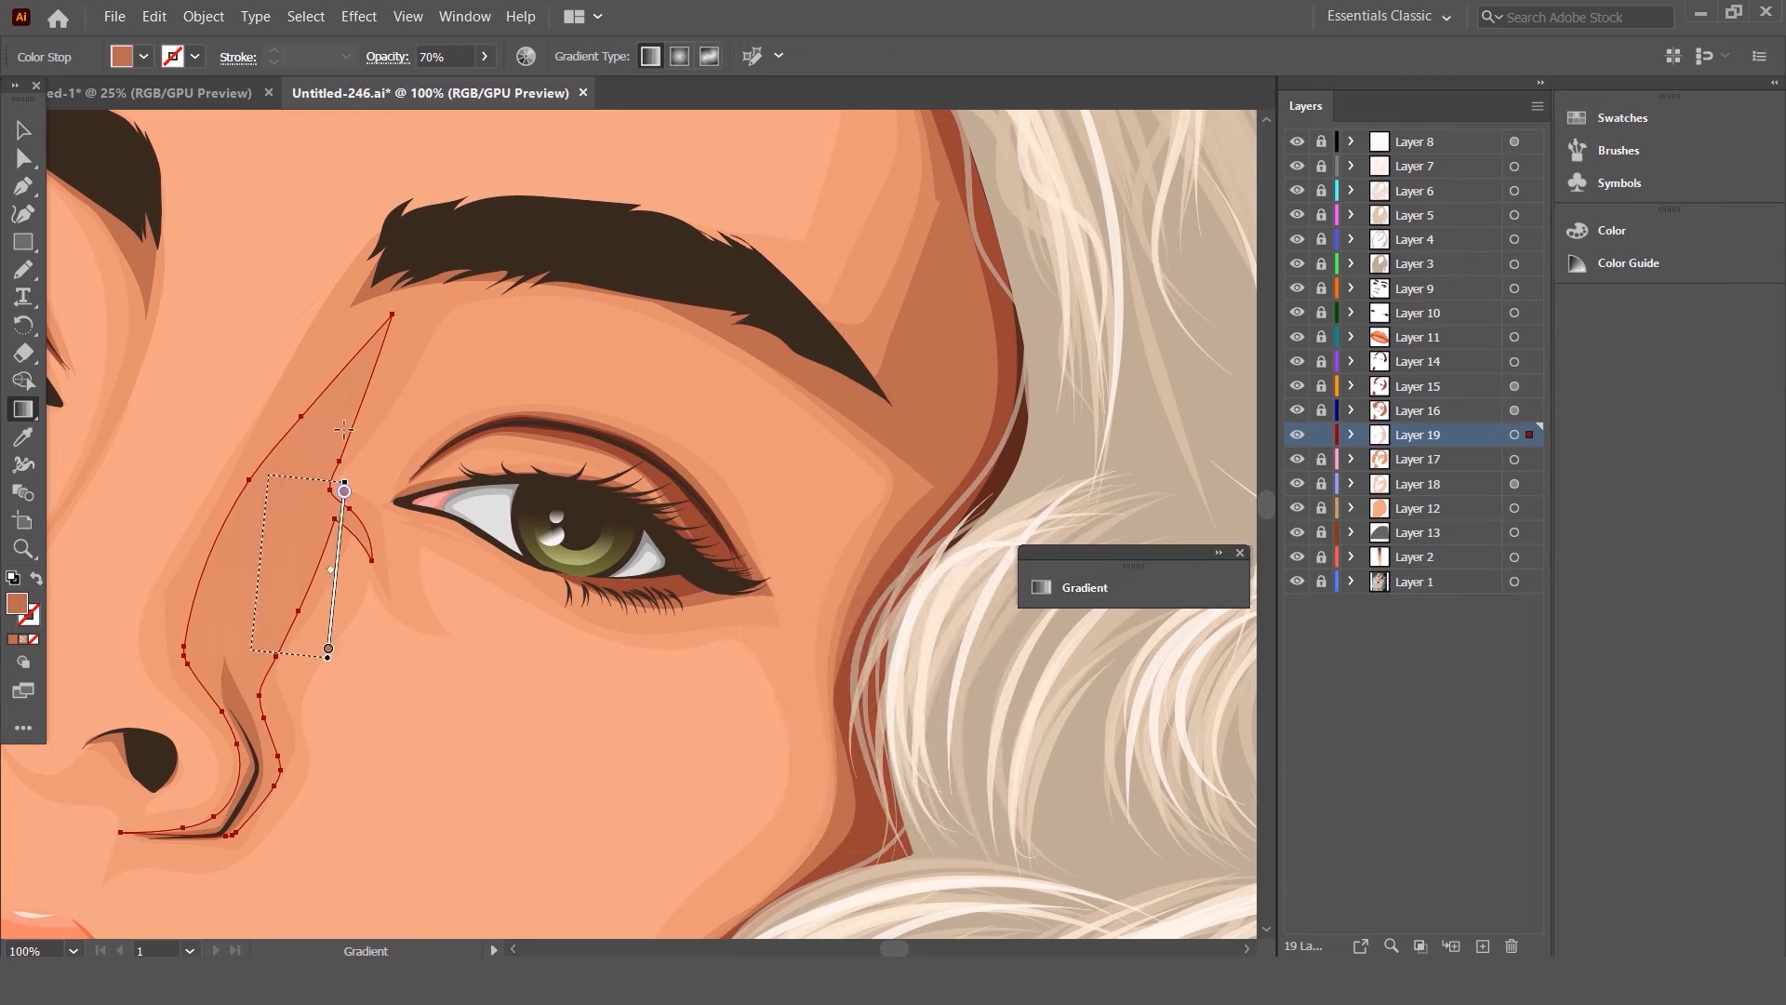
pyautogui.moveTo(275, 298); pyautogui.dragTo(241, 819)
# - Recolour both gradient stops with the dark red-brown from the face edge, moving the end stop to about 95% with 0% opacity
pyautogui.click(1052, 586)
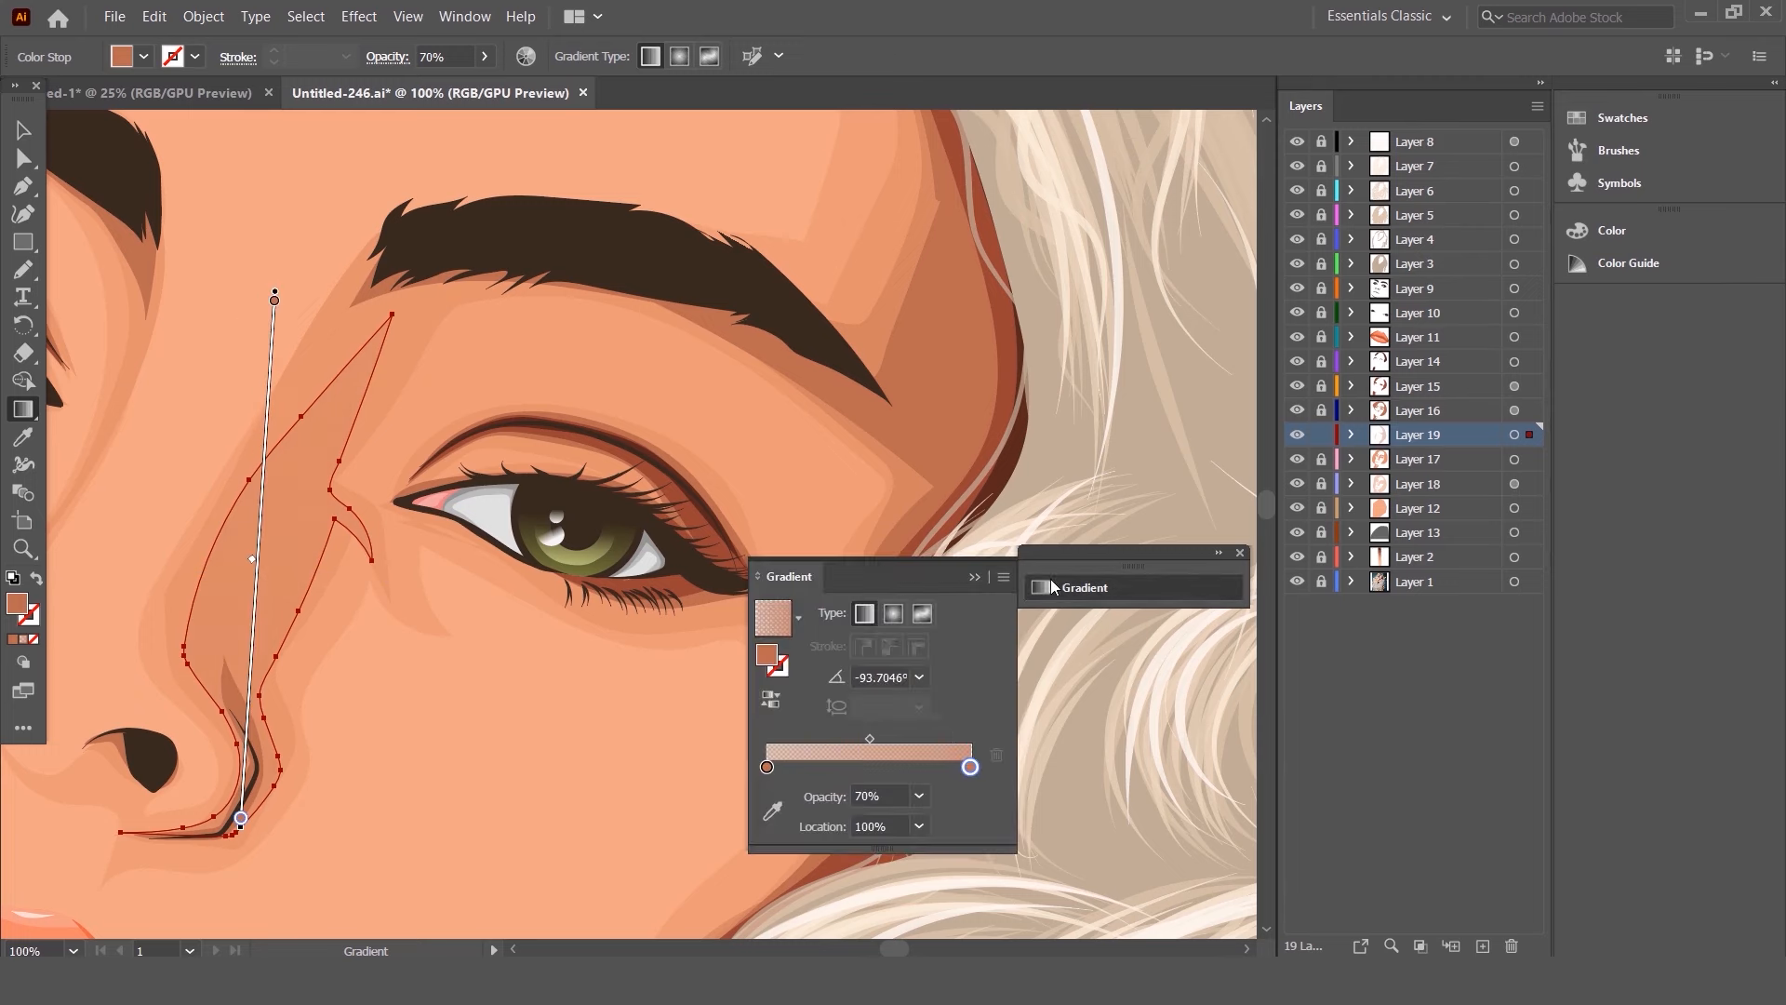
pyautogui.click(775, 812)
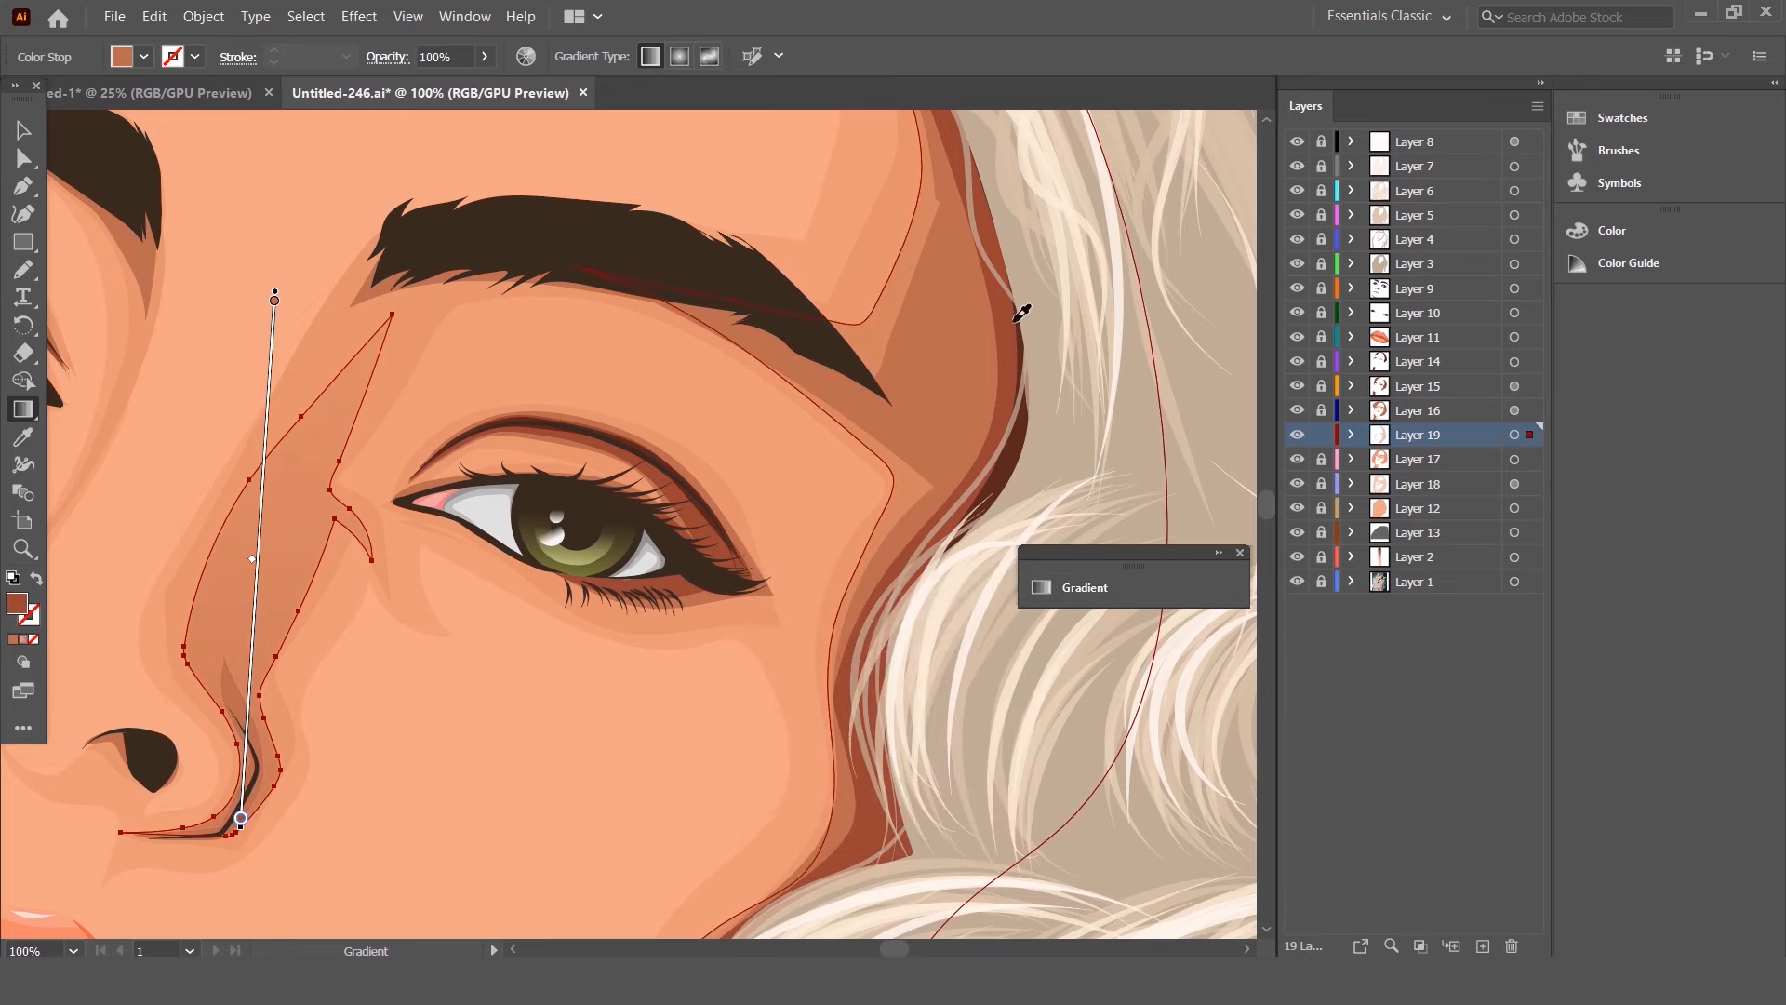
pyautogui.click(1070, 581)
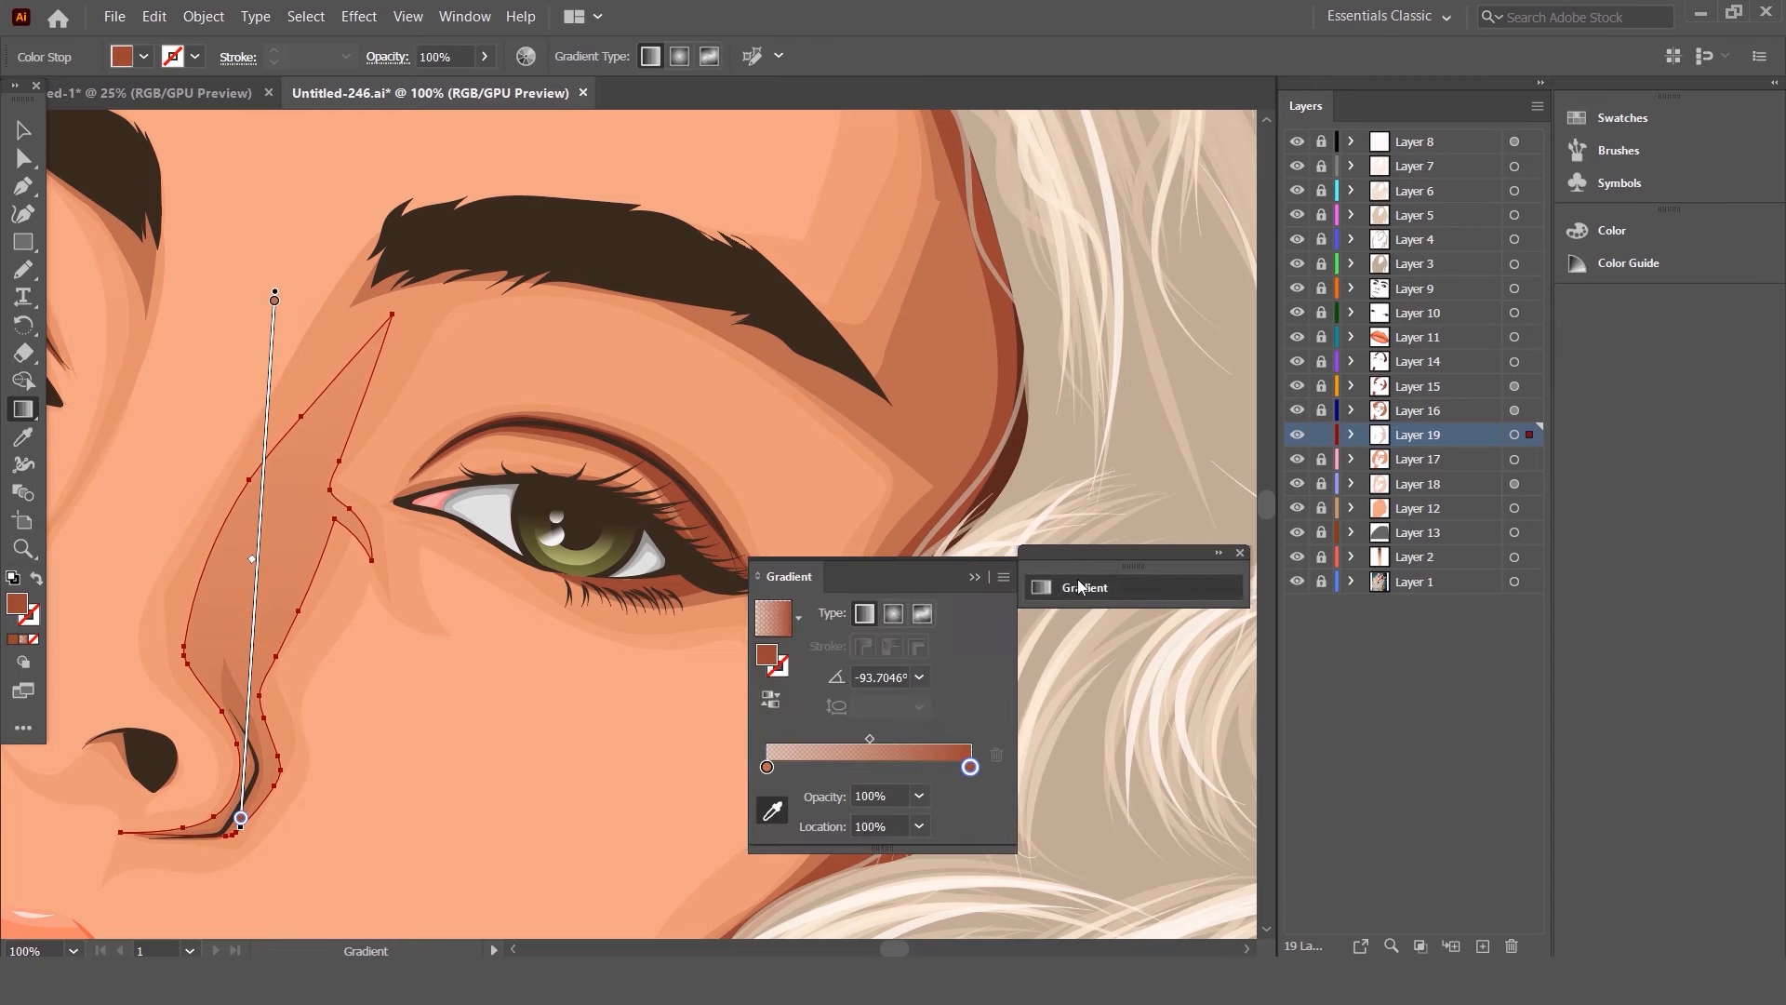
pyautogui.moveTo(971, 767); pyautogui.dragTo(769, 767)
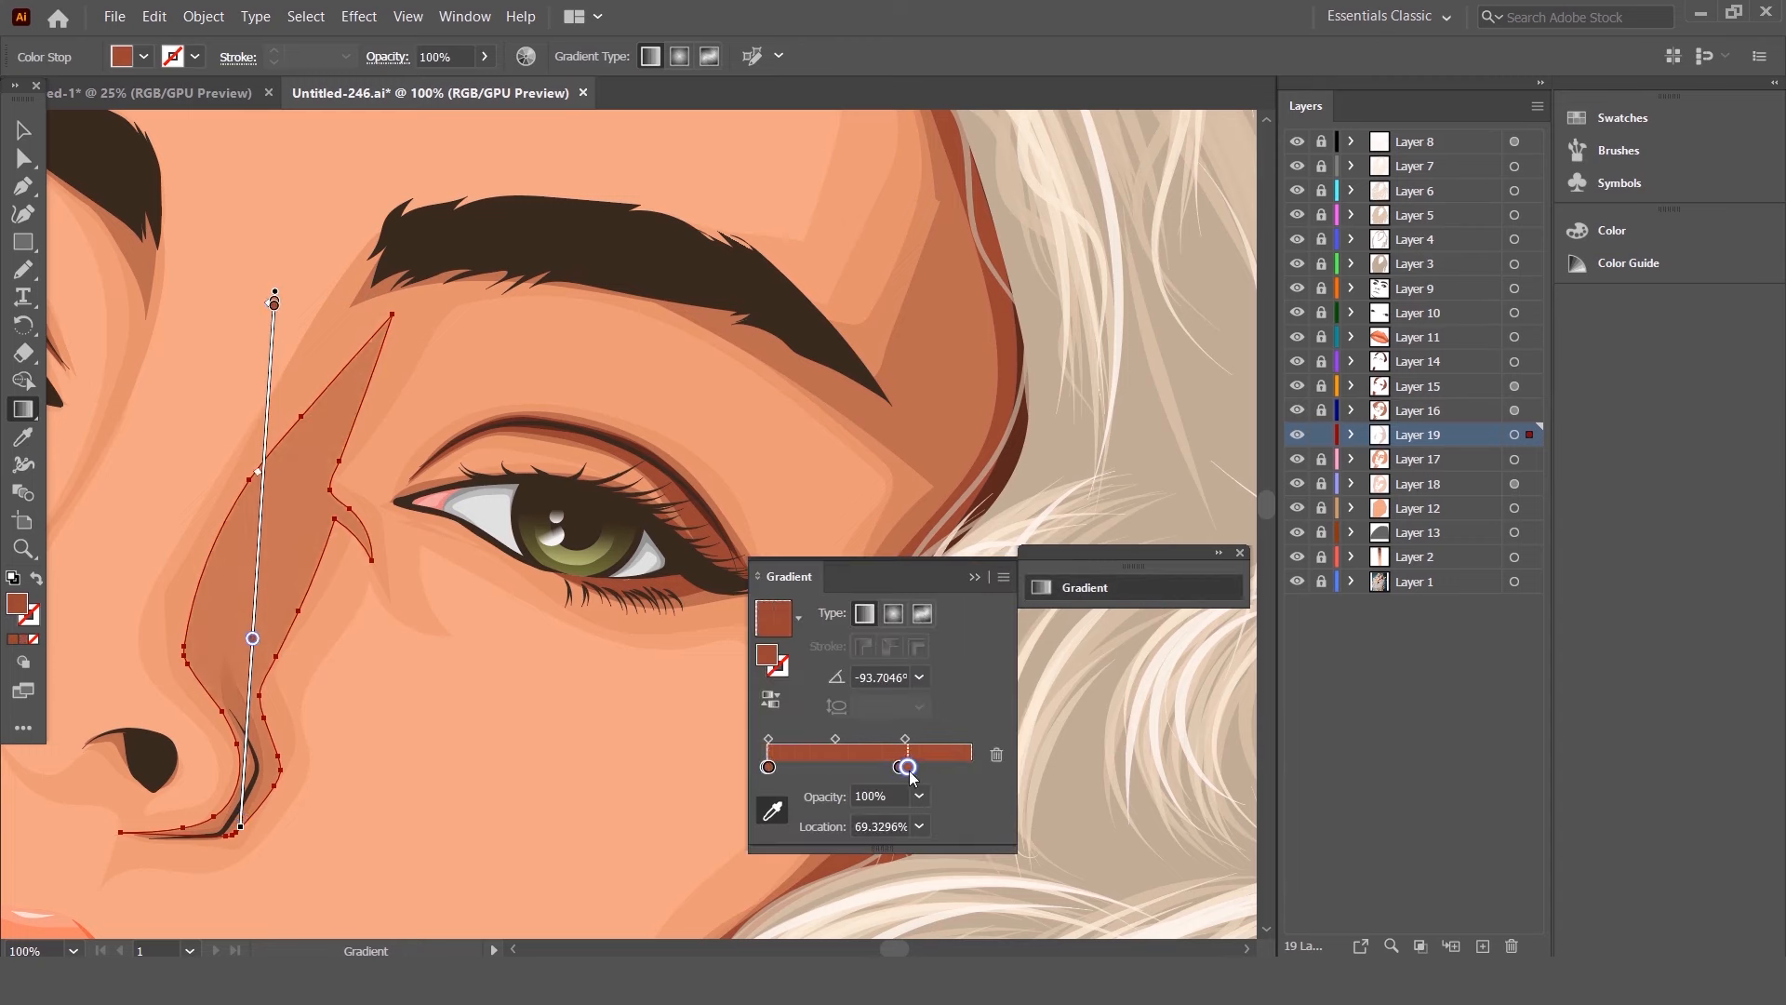
pyautogui.moveTo(899, 766); pyautogui.dragTo(960, 769)
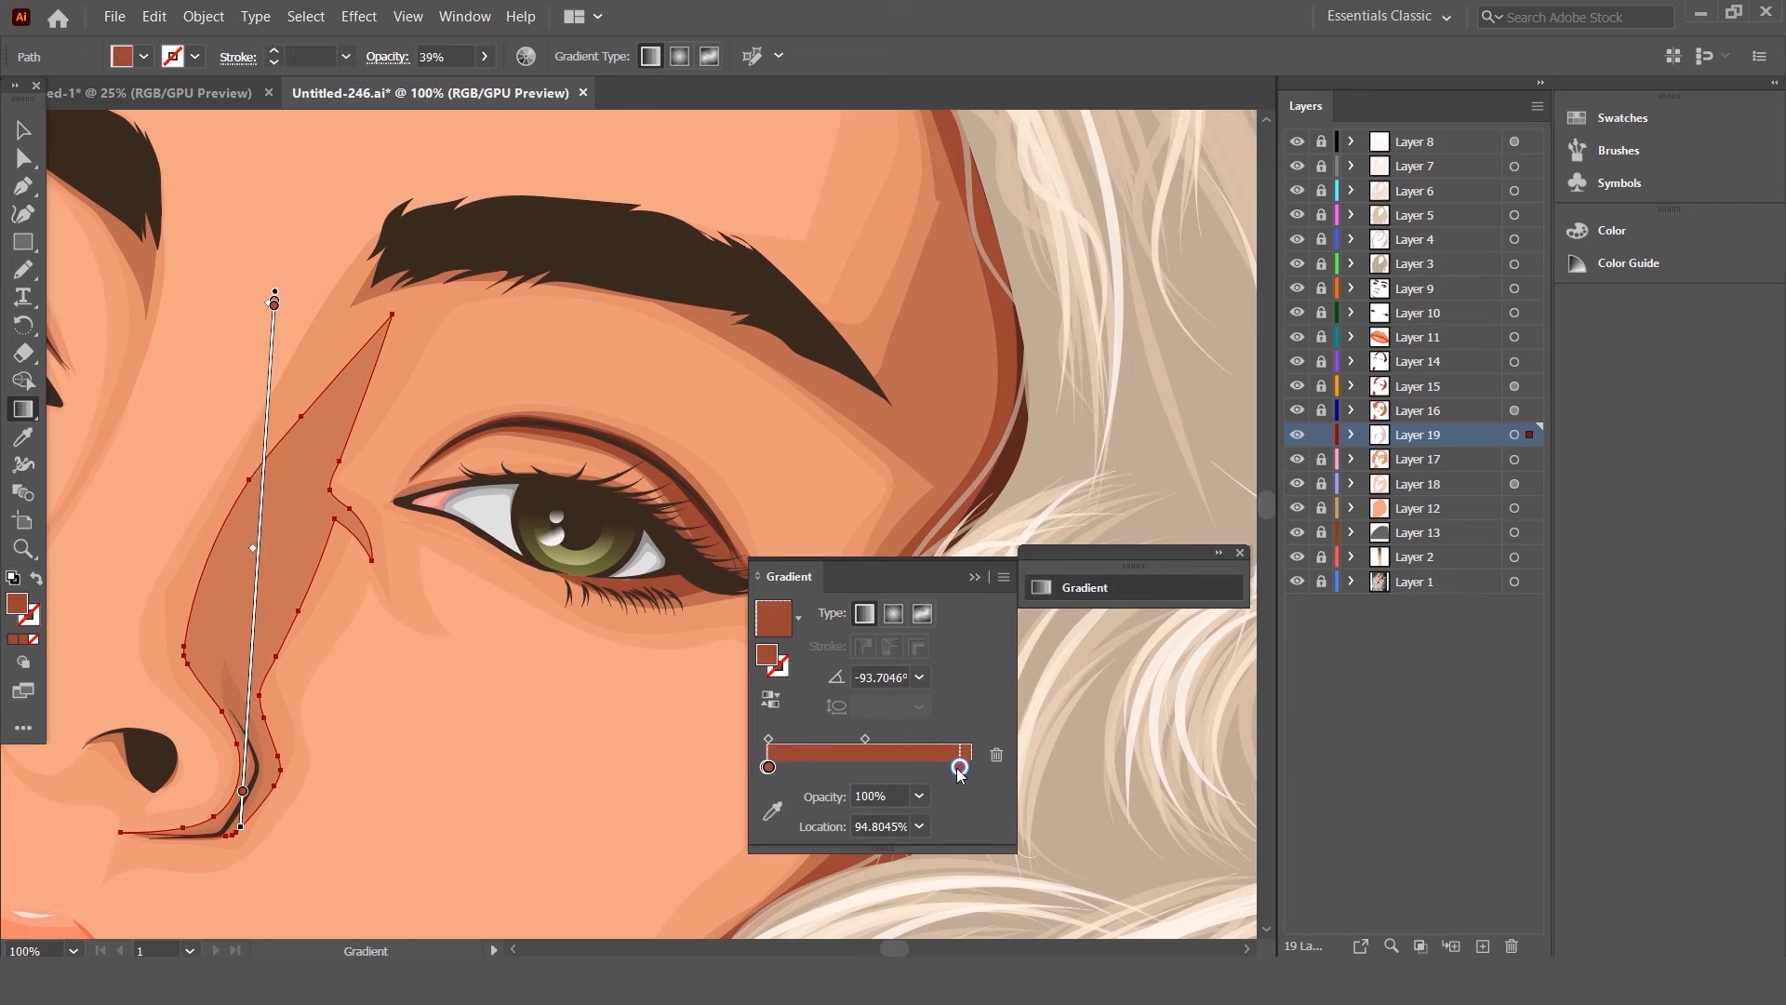
pyautogui.click(919, 797)
pyautogui.click(946, 517)
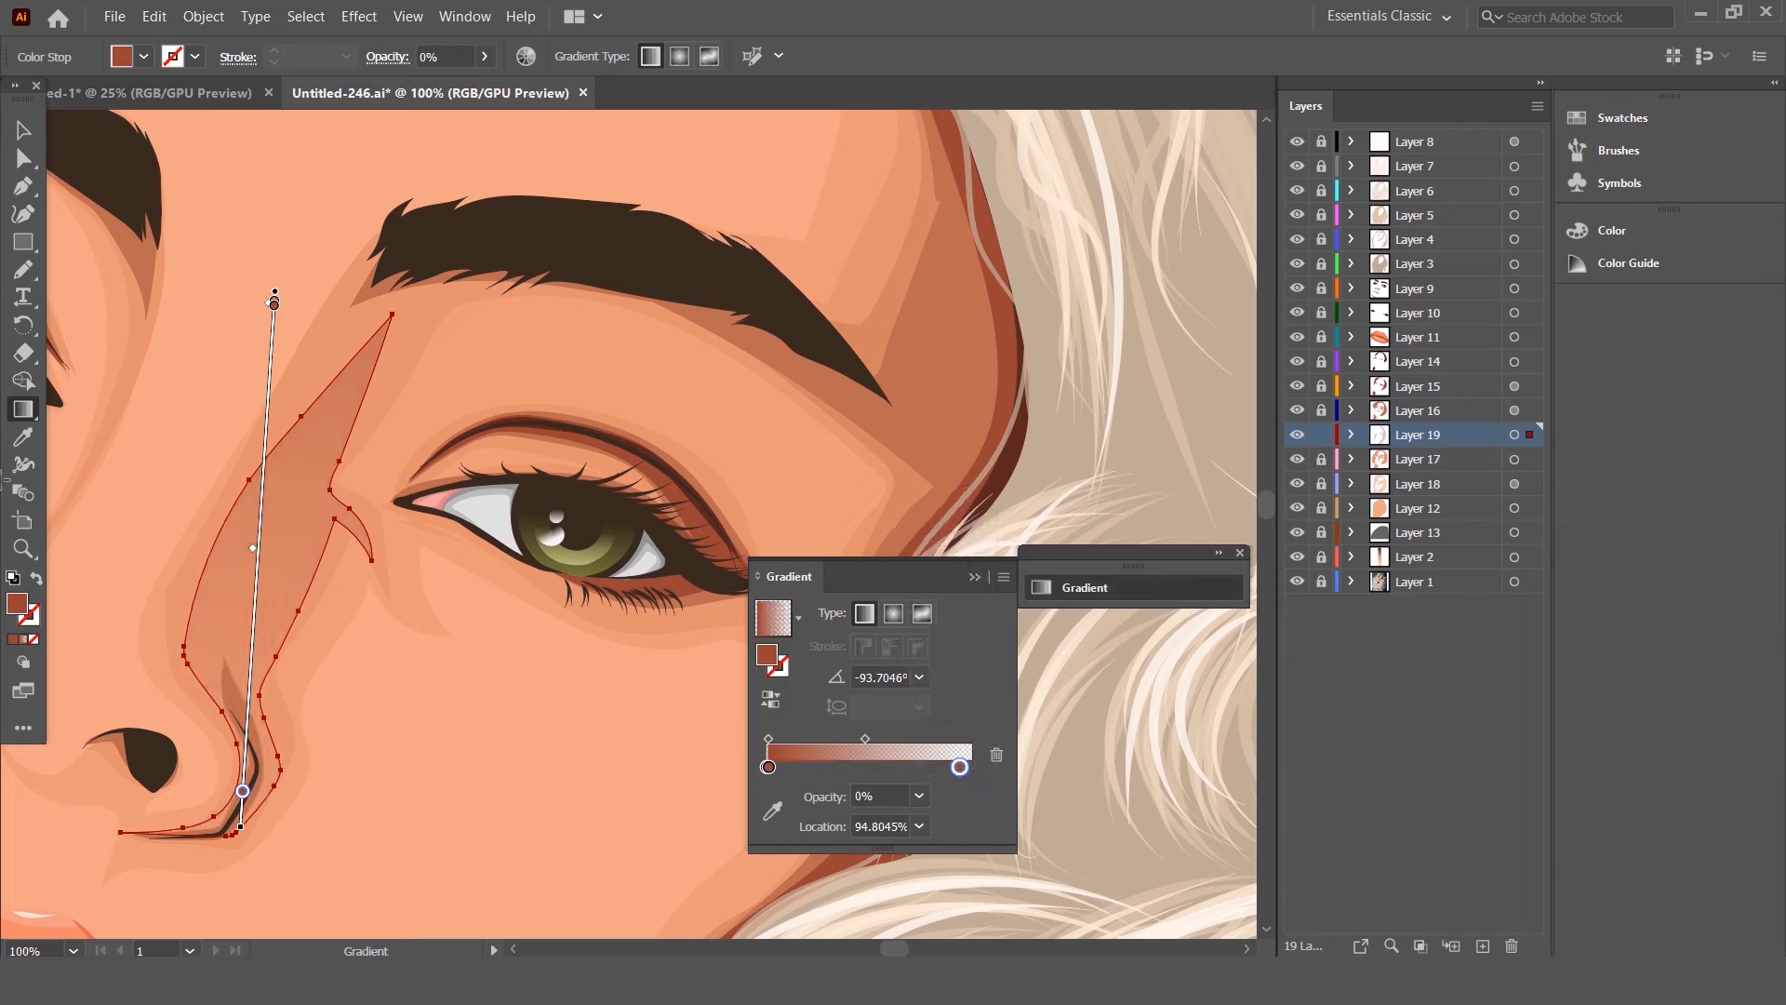
# - Redraw the gradient direction vertically so the nose shadow is darkest near the nose wing and fades upward
pyautogui.click(22, 416)
pyautogui.moveTo(246, 352); pyautogui.dragTo(219, 621)
pyautogui.moveTo(402, 284); pyautogui.dragTo(411, 664)
pyautogui.moveTo(423, 696); pyautogui.dragTo(425, 338)
# - Redraw the nose shadow's inner edge along the nose bridge with the Pencil tool and deselect it
pyautogui.scroll(-1, 487, 471)
pyautogui.press('v')
pyautogui.scroll(2, 344, 567)
pyautogui.press('n')
pyautogui.moveTo(871, 244); pyautogui.dragTo(662, 630)
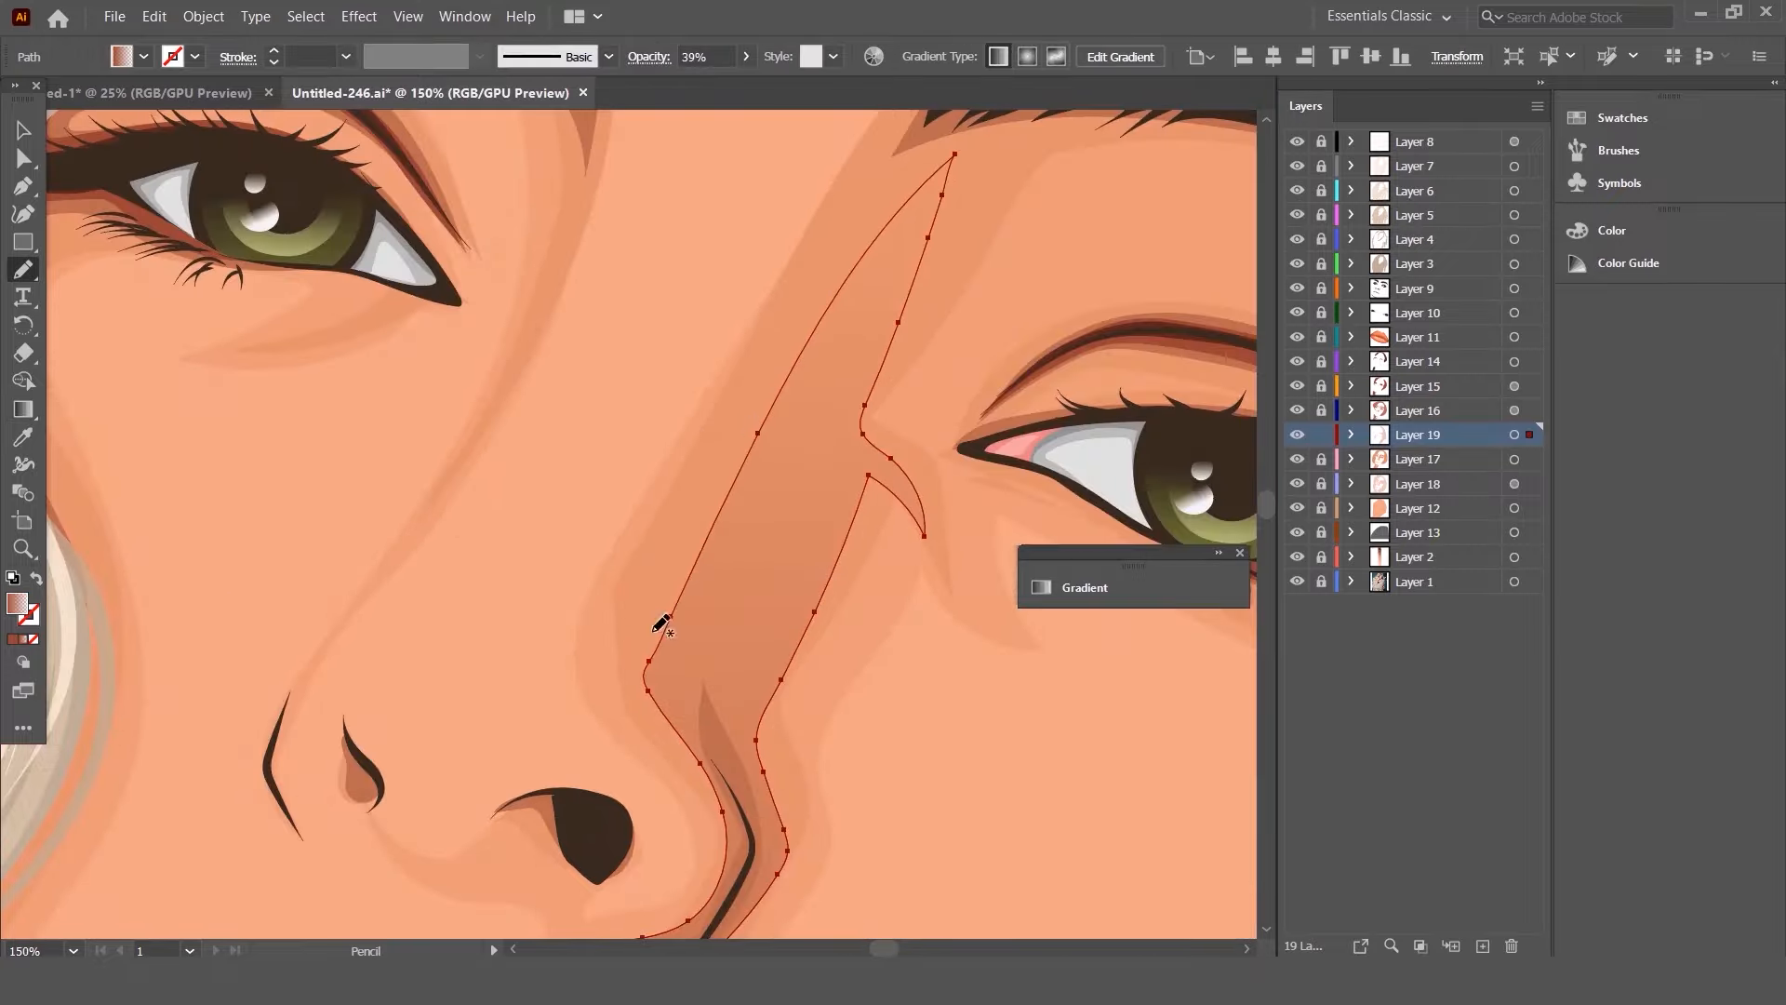
pyautogui.press('v')
pyautogui.scroll(-3, 651, 493)
pyautogui.click(730, 469)
pyautogui.scroll(2, 729, 469)
pyautogui.scroll(-3, 1094, 458)
# - Lock Layer 19, hide Layer 12 to reveal the photo, and add a new layer above Layer 12
pyautogui.click(1321, 434)
pyautogui.click(1297, 510)
pyautogui.click(1432, 508)
pyautogui.click(1482, 945)
# - Outline highlight shapes on the forehead, nose bridge and both upper eyelids, and move their layer above Layer 18
pyautogui.press('n')
pyautogui.moveTo(530, 577)
pyautogui.mouseDown()
pyautogui.moveTo(586, 321)
pyautogui.moveTo(531, 577)
pyautogui.mouseUp()
pyautogui.moveTo(559, 372); pyautogui.dragTo(564, 377)
pyautogui.click(1296, 484)
pyautogui.click(1297, 483)
pyautogui.moveTo(642, 466); pyautogui.dragTo(647, 469)
pyautogui.moveTo(1481, 508); pyautogui.dragTo(1481, 481)
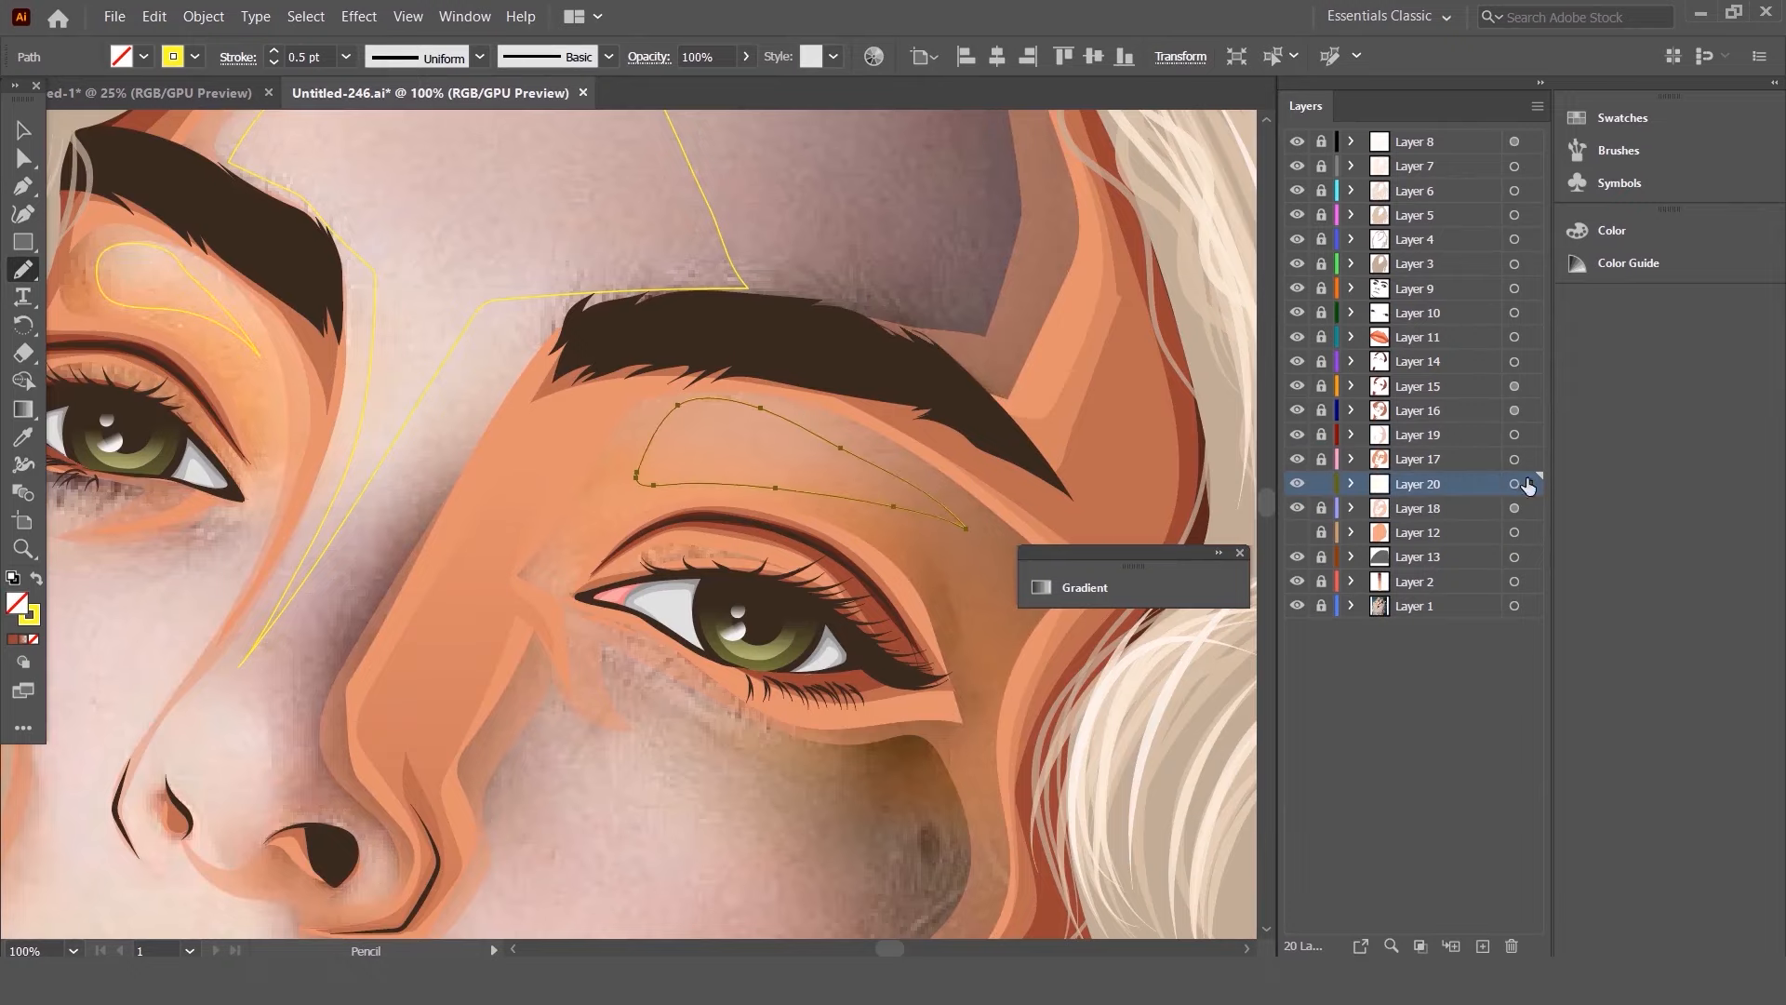
# - Outline the remaining highlight shapes on both cheeks, the nose tip, the area above the lips and the chin
pyautogui.scroll(2, 307, 838)
pyautogui.moveTo(721, 512); pyautogui.dragTo(723, 514)
pyautogui.moveTo(462, 296)
pyautogui.mouseDown()
pyautogui.moveTo(677, 520)
pyautogui.moveTo(462, 296)
pyautogui.mouseUp()
pyautogui.moveTo(666, 638); pyautogui.dragTo(725, 638)
pyautogui.scroll(-3, 725, 638)
pyautogui.moveTo(869, 336); pyautogui.dragTo(874, 340)
pyautogui.moveTo(807, 401)
pyautogui.mouseDown()
pyautogui.moveTo(913, 423)
pyautogui.moveTo(806, 402)
pyautogui.mouseUp()
pyautogui.scroll(3, 807, 401)
pyautogui.moveTo(514, 451); pyautogui.dragTo(509, 454)
pyautogui.scroll(-5, 448, 542)
pyautogui.moveTo(366, 521); pyautogui.dragTo(522, 606)
pyautogui.scroll(-3, 522, 606)
# - Fill all Layer 20 highlight outlines with a light peach tone from the palette and show Layer 12 again
pyautogui.hotkey('ctrl', 'a')
pyautogui.press('i')
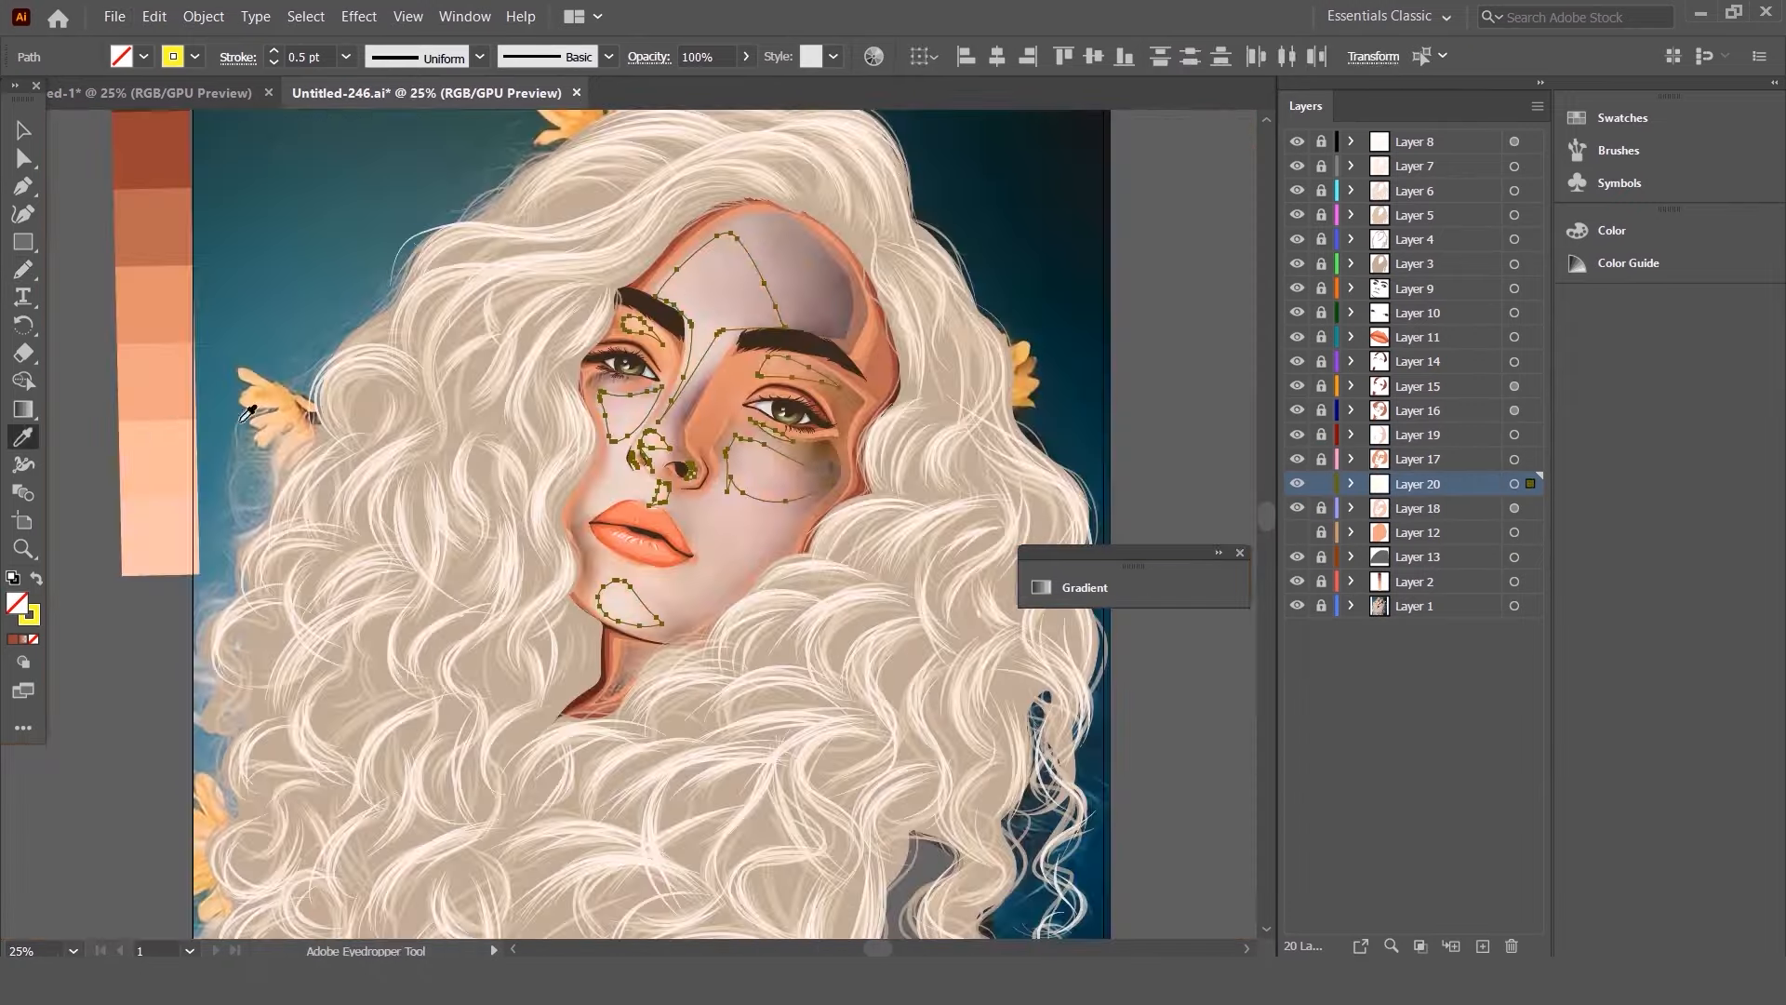
pyautogui.click(156, 507)
pyautogui.click(1297, 532)
pyautogui.click(1576, 233)
pyautogui.click(1586, 231)
# - Lock Layer 20 and, on a new layer above it, draw a lighter peach highlight over the forehead and nose bridge
pyautogui.click(1321, 484)
pyautogui.click(1482, 945)
pyautogui.press('n')
pyautogui.scroll(2, 789, 121)
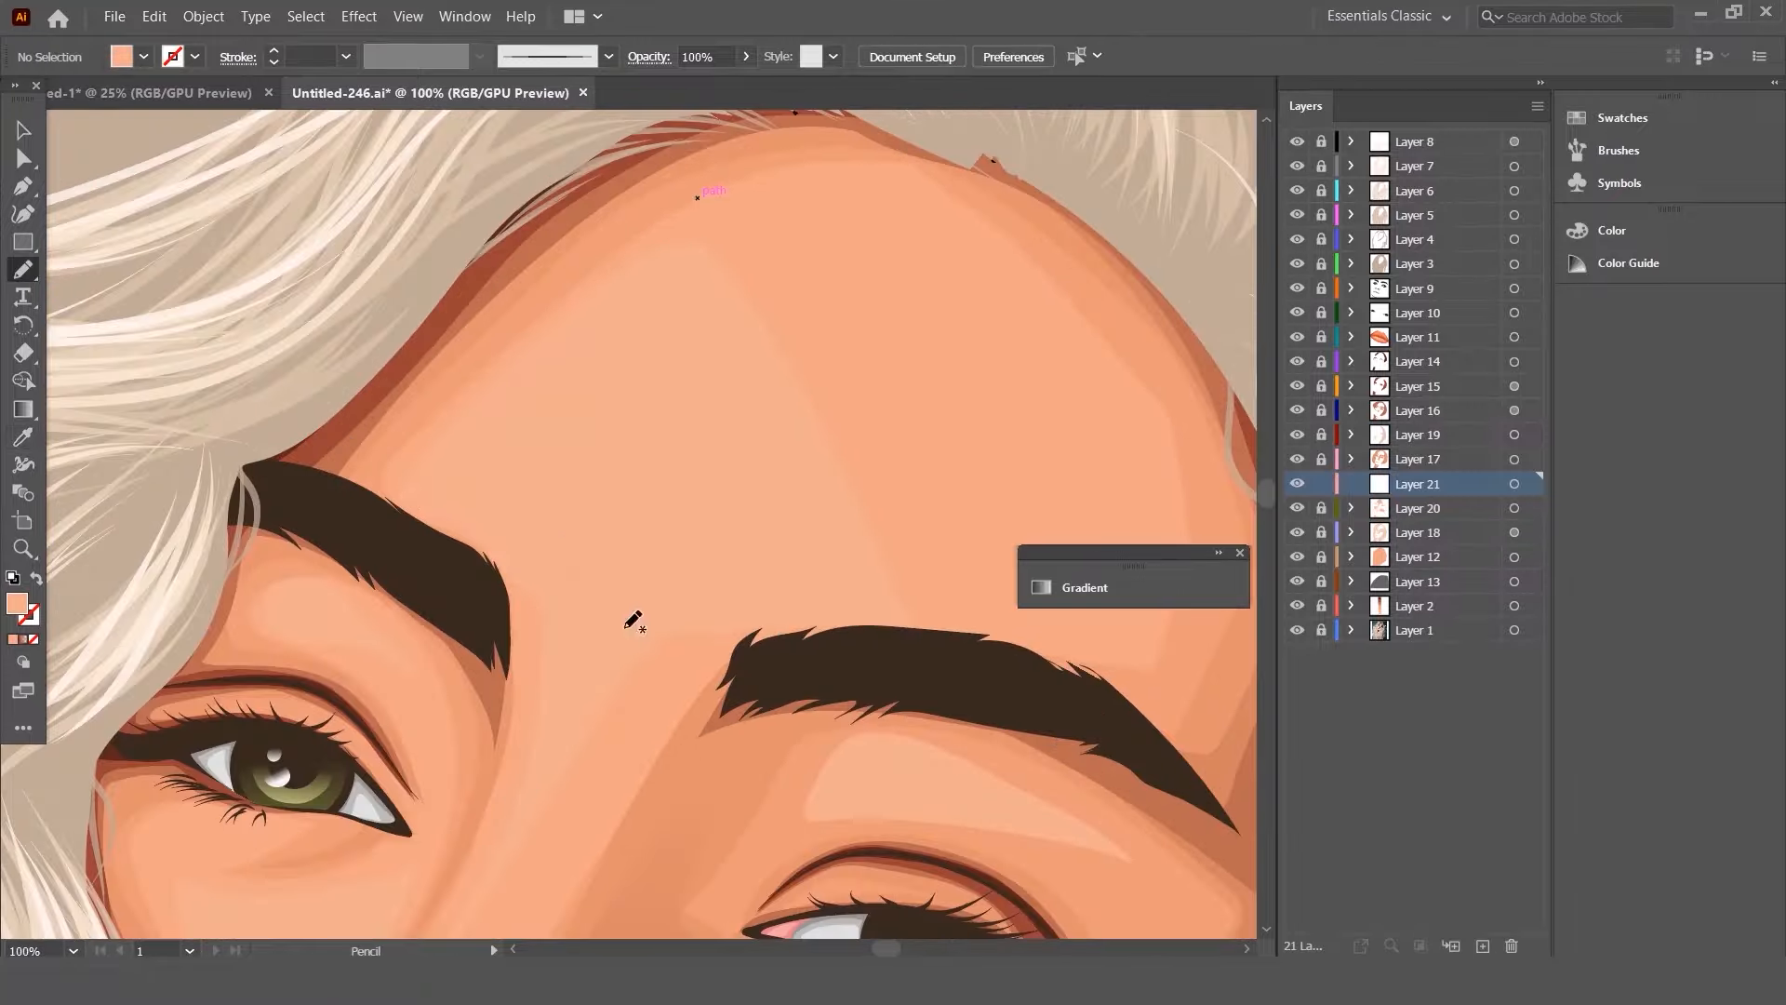
pyautogui.moveTo(518, 790); pyautogui.dragTo(674, 272)
pyautogui.press('i')
pyautogui.moveTo(1408, 303); pyautogui.dragTo(1403, 303)
pyautogui.click(1587, 231)
# - Draw smaller highlight shapes inside the eyelid and cheek highlights and fill them with the lighter peach
pyautogui.hotkey('ctrl', 'shift', 'a')
pyautogui.press('n')
pyautogui.scroll(1, 343, 427)
pyautogui.moveTo(343, 427); pyautogui.dragTo(478, 399)
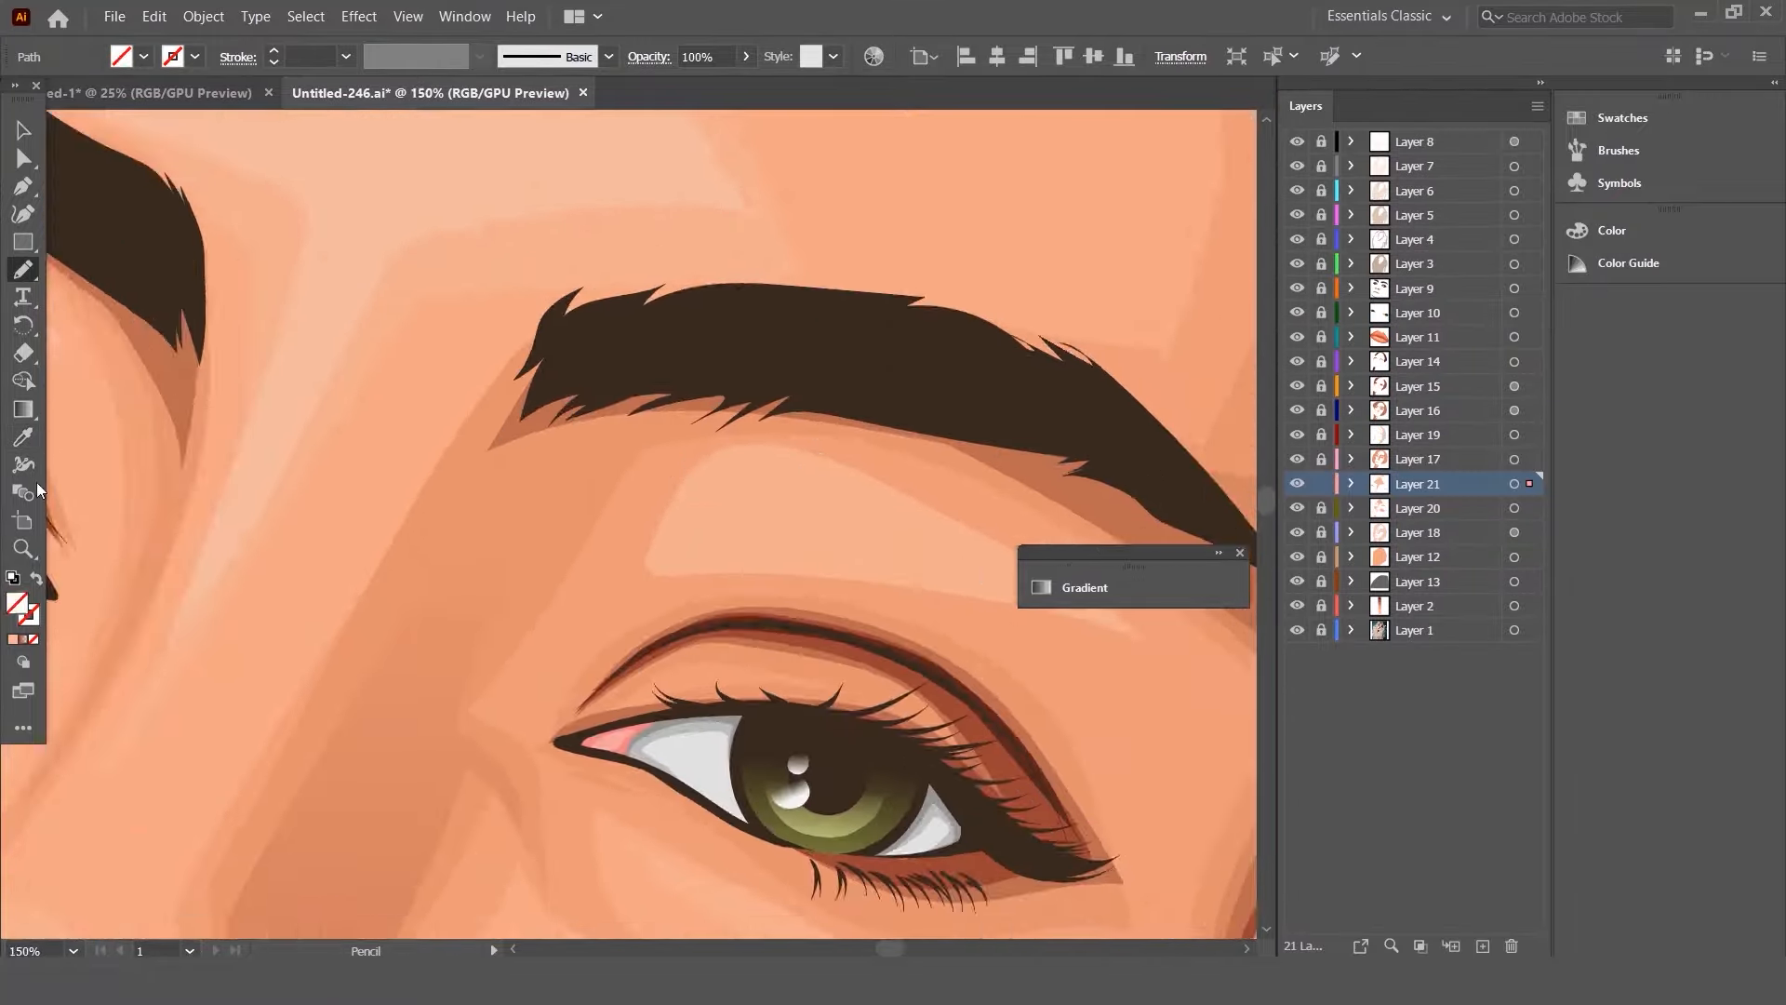
pyautogui.press('i')
pyautogui.scroll(-2, 518, 310)
pyautogui.scroll(1, 518, 311)
pyautogui.press('i')
pyautogui.press('n')
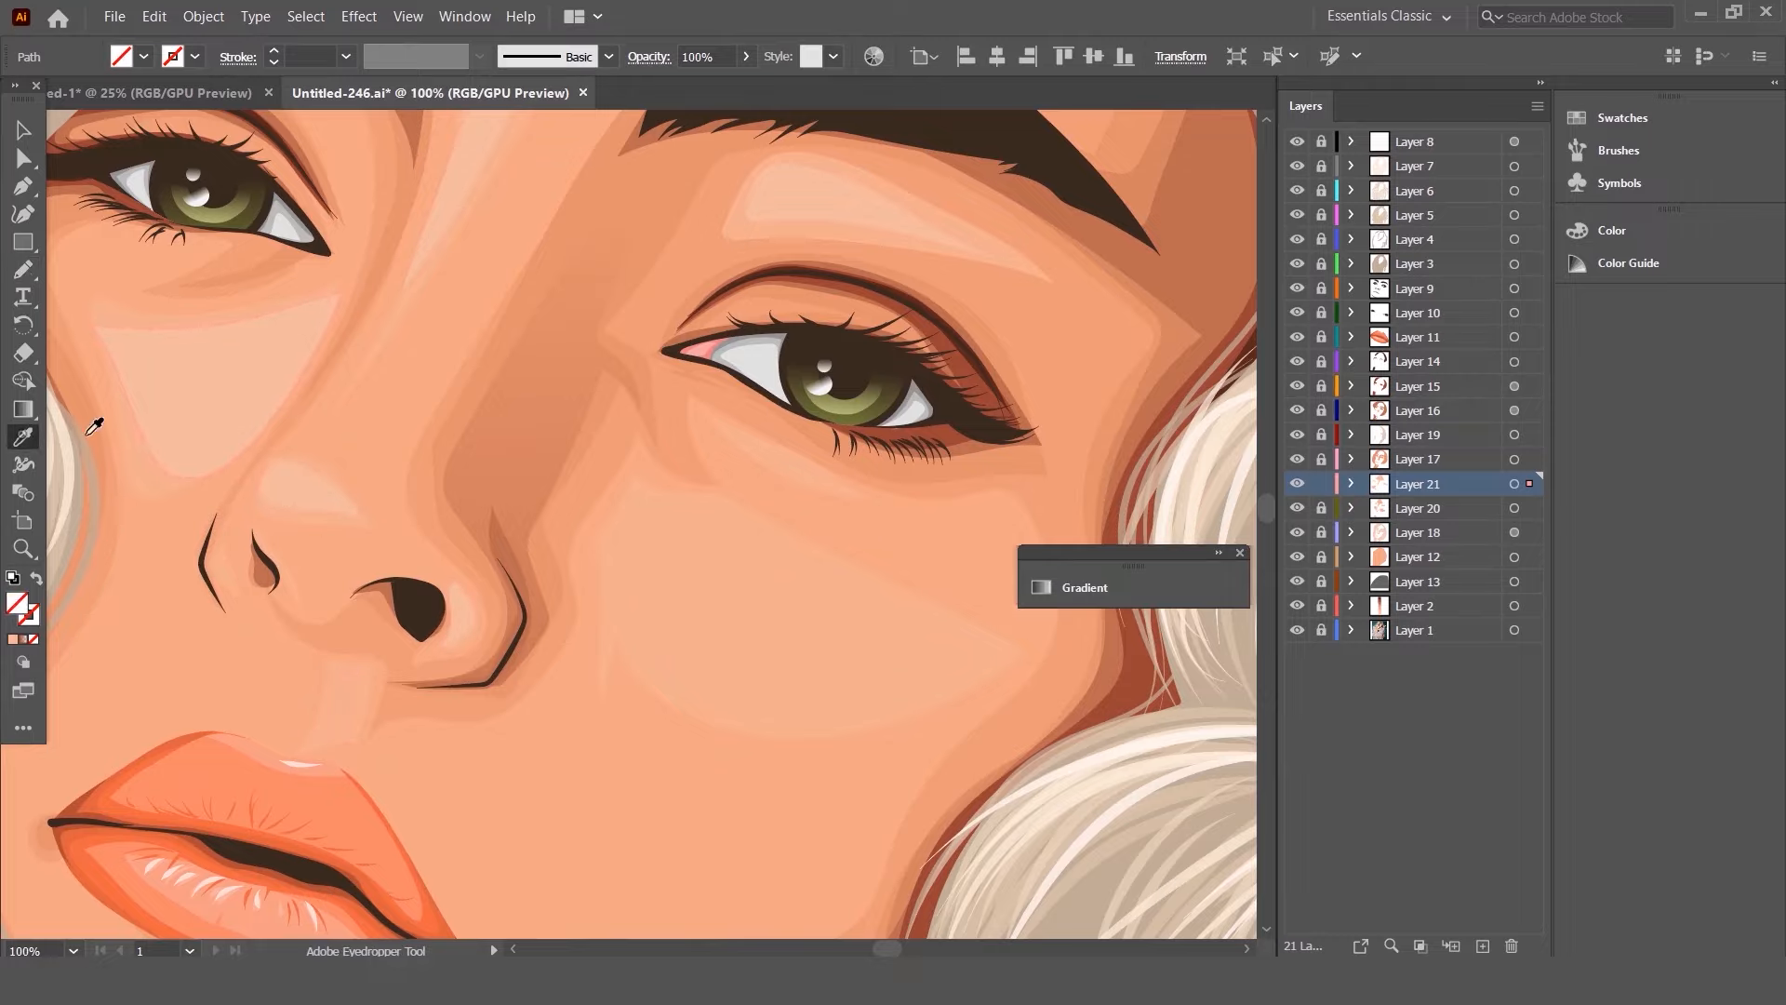
pyautogui.press('i')
pyautogui.scroll(-3, 559, 337)
# - Lower the opacity of all Layer 21 highlights and adjust the locks of the surrounding layers
pyautogui.press('v')
pyautogui.scroll(3, 405, 274)
pyautogui.click(1514, 484)
pyautogui.click(745, 56)
pyautogui.moveTo(771, 80); pyautogui.dragTo(712, 80)
pyautogui.scroll(-1, 781, 400)
pyautogui.moveTo(1321, 386); pyautogui.dragTo(1321, 532)
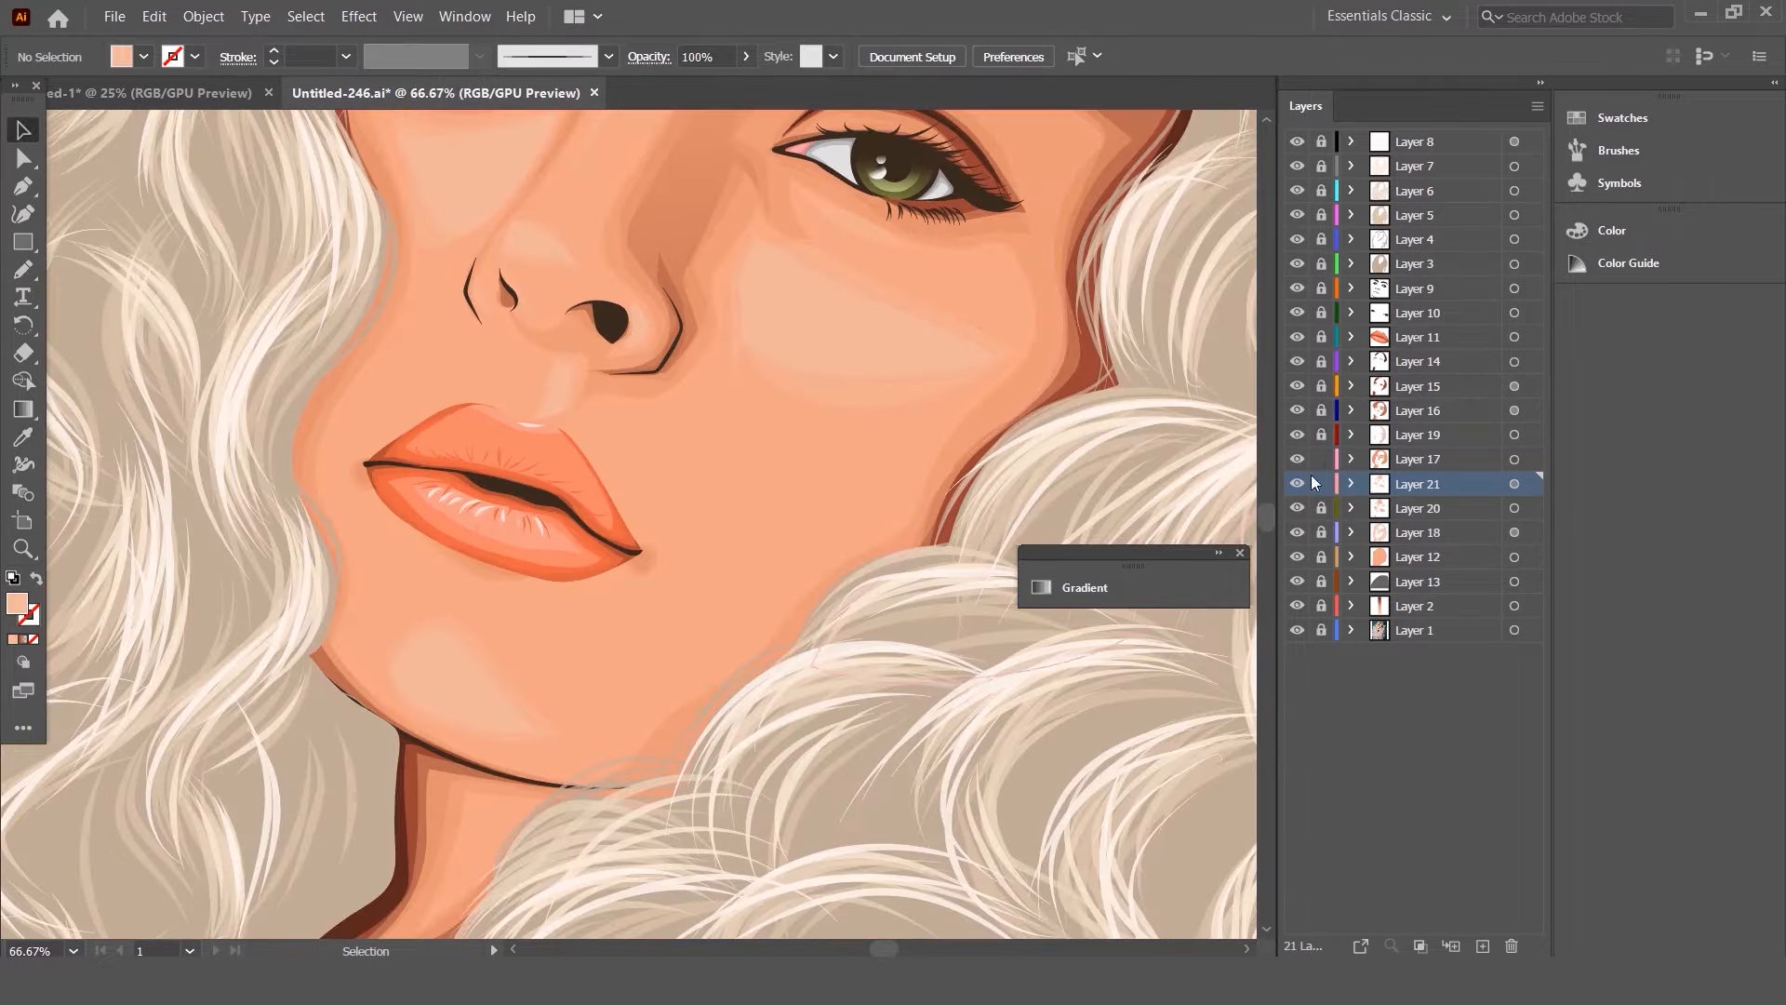
pyautogui.click(394, 318)
pyautogui.press('n')
pyautogui.scroll(2, 350, 523)
pyautogui.click(1514, 484)
pyautogui.click(745, 57)
# - Add a new layer above Layer 21 and draw small, brighter highlight shapes over the existing face highlights
pyautogui.click(1483, 946)
pyautogui.moveTo(558, 335)
pyautogui.mouseDown()
pyautogui.moveTo(594, 693)
pyautogui.moveTo(480, 391)
pyautogui.mouseUp()
pyautogui.press('i')
pyautogui.click(1611, 230)
pyautogui.scroll(-3, 651, 521)
pyautogui.moveTo(259, 233); pyautogui.dragTo(394, 271)
pyautogui.click(594, 205)
pyautogui.moveTo(340, 679); pyautogui.dragTo(408, 713)
pyautogui.moveTo(837, 391); pyautogui.dragTo(1001, 433)
# - Outline further highlight shapes on the face and fill them with a sampled pale skin tone
pyautogui.click(24, 437)
pyautogui.scroll(-2, 651, 521)
pyautogui.moveTo(759, 469); pyautogui.dragTo(944, 559)
pyautogui.click(24, 437)
pyautogui.click(248, 539)
pyautogui.moveTo(701, 583); pyautogui.dragTo(1000, 688)
pyautogui.click(248, 539)
# - Paint a fine pale peach highlight stroke on the face with the Paintbrush at 3 pt stroke weight
pyautogui.press('b')
pyautogui.click(345, 57)
pyautogui.click(377, 218)
pyautogui.moveTo(341, 610); pyautogui.dragTo(373, 702)
pyautogui.hotkey('ctrl', '-')
pyautogui.hotkey('ctrl', '-')
pyautogui.scroll(4, 594, 414)
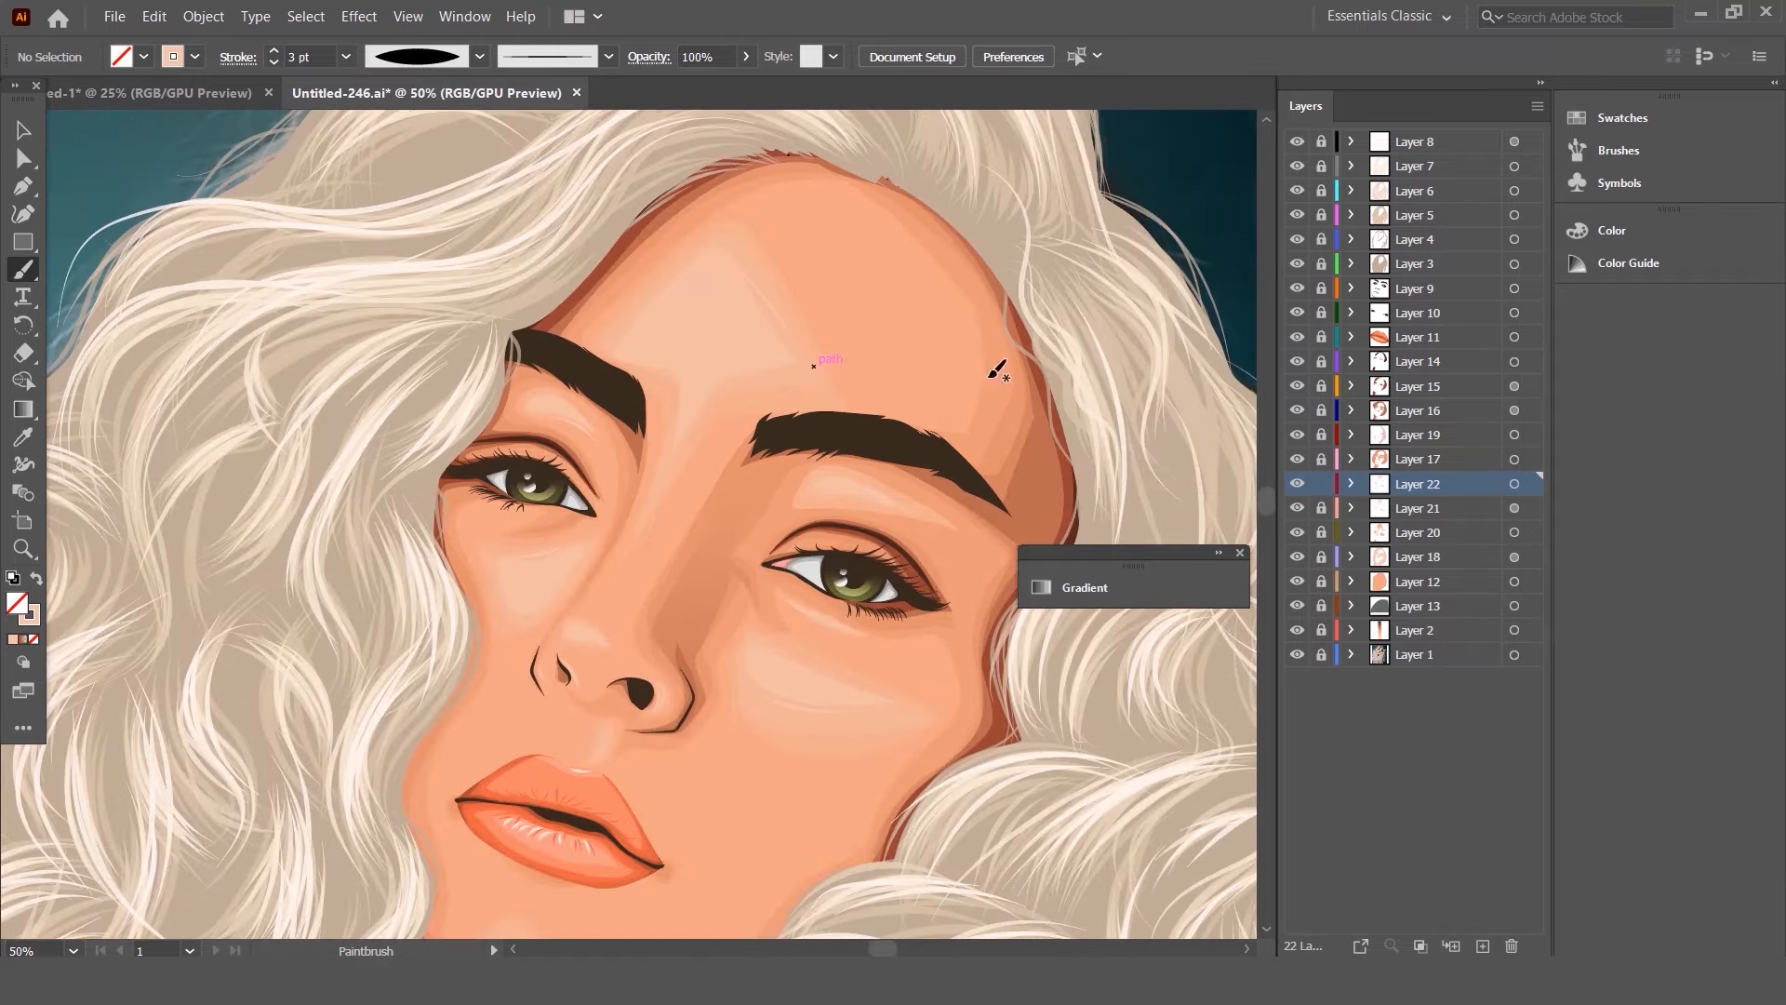
# - Lock Layer 22, add a new layer above Layer 14 and draw a small shadow stroke at the hairline in a sampled skin tone
pyautogui.click(1321, 484)
pyautogui.click(1417, 361)
pyautogui.click(1483, 946)
pyautogui.press('i')
pyautogui.click(710, 207)
pyautogui.hotkey('shift', 'x')
pyautogui.moveTo(787, 174); pyautogui.dragTo(797, 164)
# - Paint fine 1 pt contour strokes around the forehead in a sampled skin tone with the Paintbrush
pyautogui.press('i')
pyautogui.click(940, 291)
pyautogui.scroll(2, 1014, 268)
pyautogui.press('b')
pyautogui.click(1239, 552)
pyautogui.moveTo(1016, 540)
pyautogui.mouseDown()
pyautogui.moveTo(1057, 616)
pyautogui.moveTo(991, 734)
pyautogui.mouseUp()
pyautogui.hotkey('shift', 'x')
pyautogui.scroll(1, 472, 656)
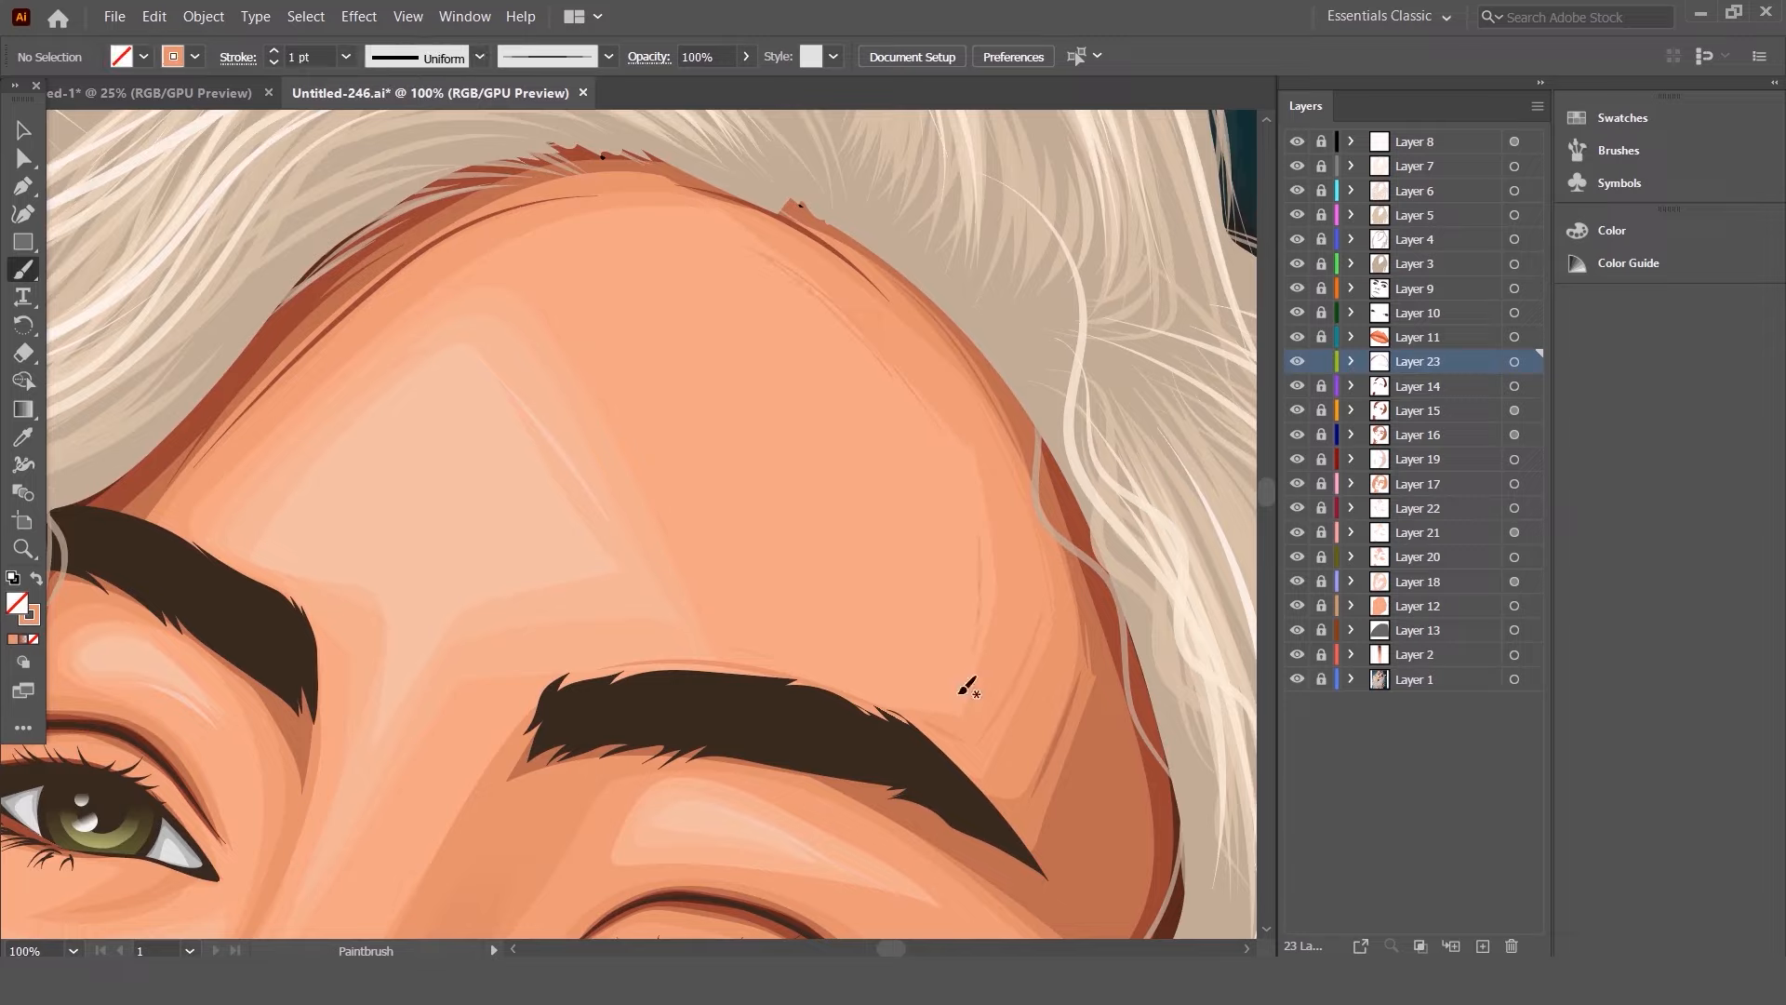
# - Paint fine 1 pt contour lines around the nose and along the cheek edge
pyautogui.scroll(-3, 921, 370)
pyautogui.scroll(4, 702, 606)
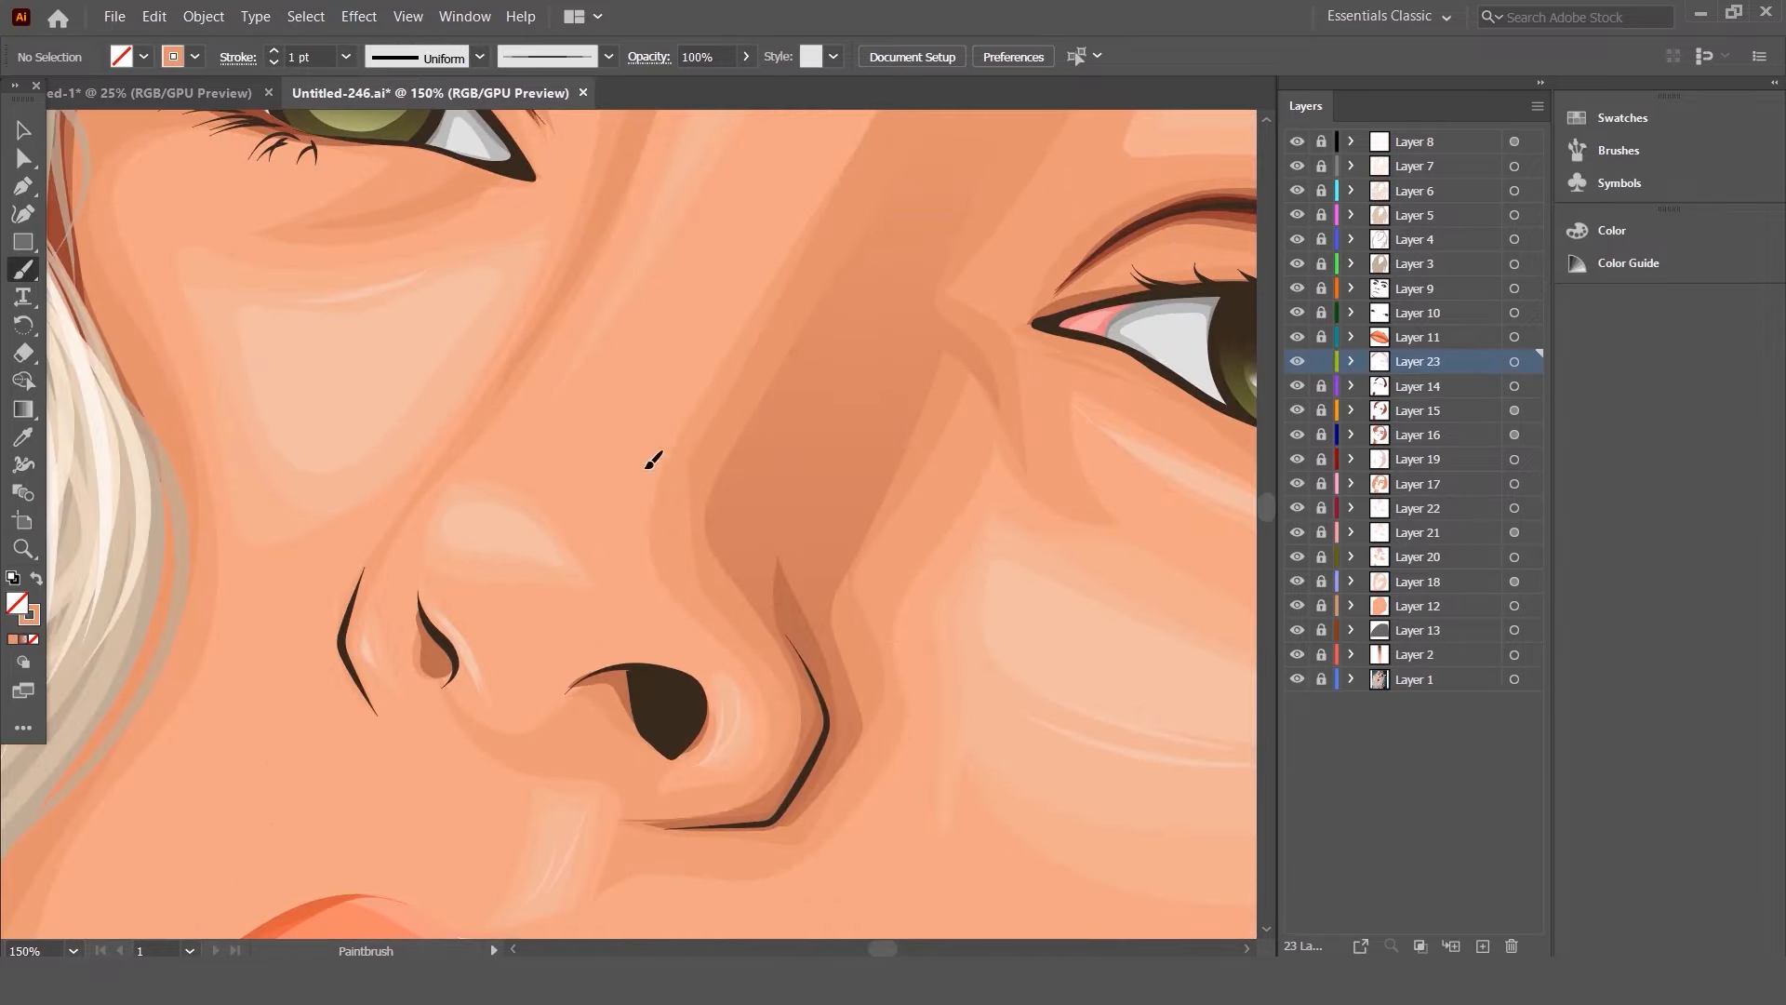
pyautogui.hotkey('shift', 'x')
pyautogui.hotkey('shift', 'x')
pyautogui.scroll(-1, 618, 455)
pyautogui.scroll(-3, 783, 635)
pyautogui.scroll(3, 635, 682)
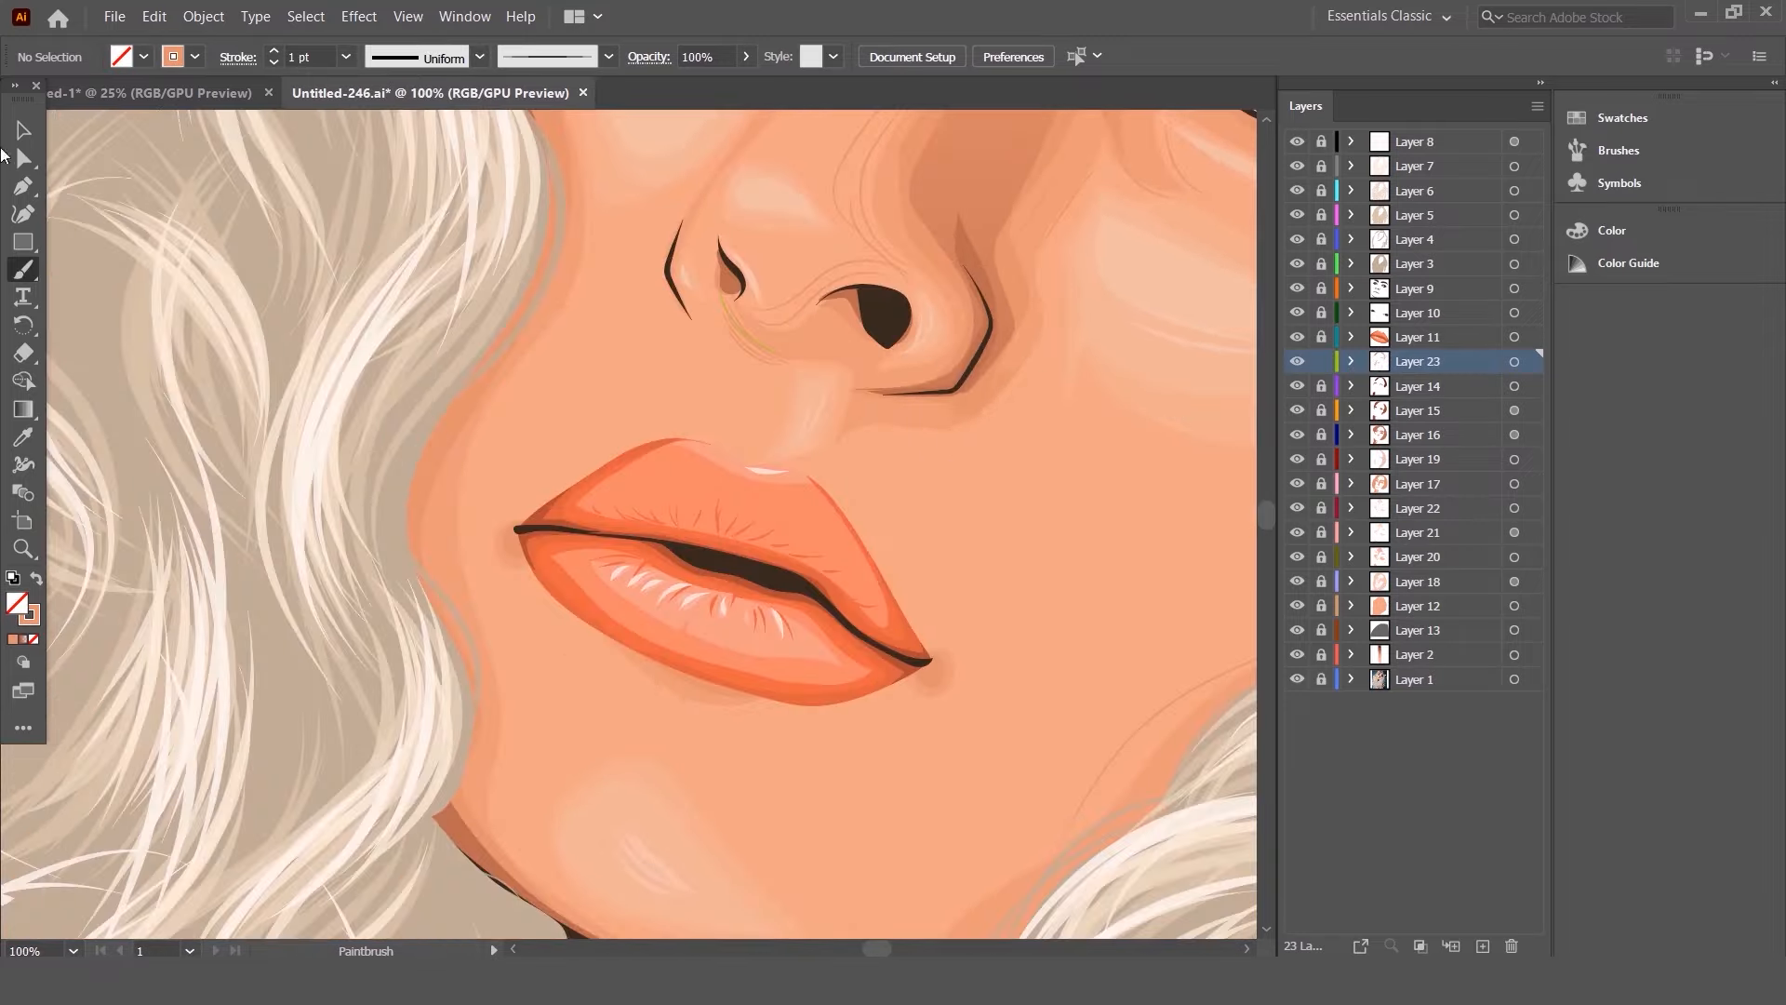
# - Add fine 1 pt contour lines around the lips and mouth corners with the Paintbrush
pyautogui.press('v')
pyautogui.scroll(-3, 634, 682)
pyautogui.scroll(3, 735, 633)
pyautogui.press('b')
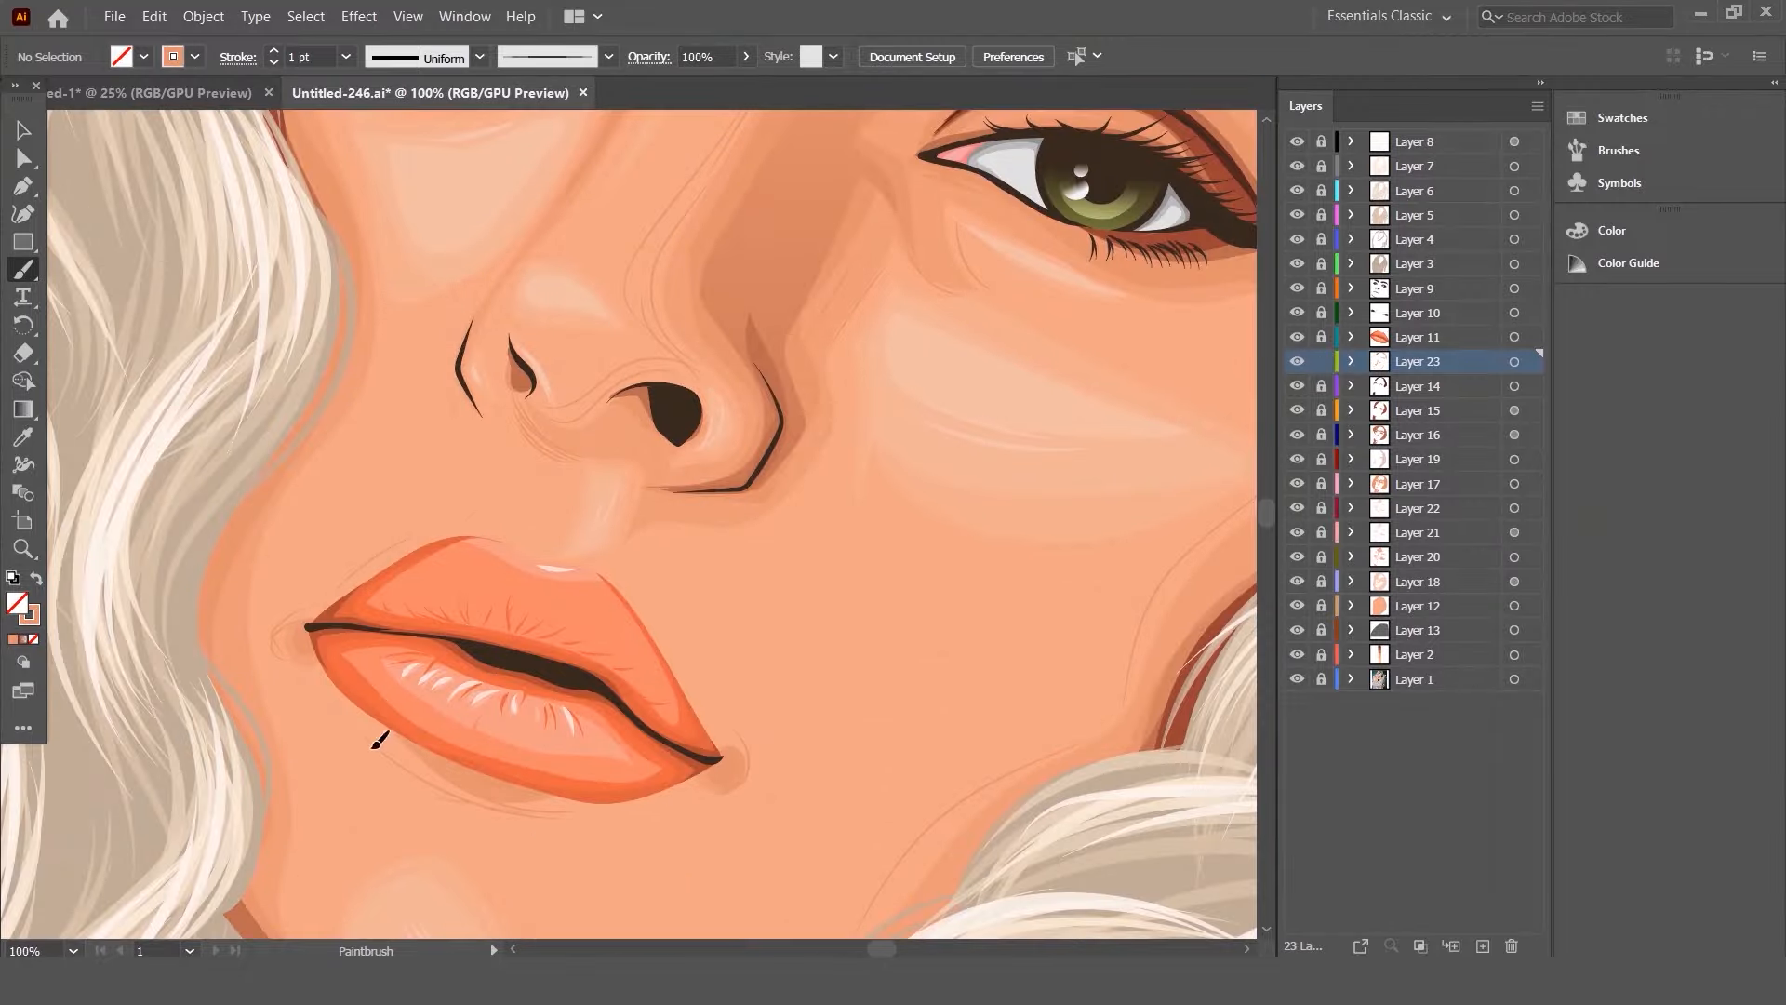
# - Raise the stroke weight to 3 pt, sample a skin tone and paint a contour stroke around the eyelid
pyautogui.scroll(-2, 558, 633)
pyautogui.scroll(4, 817, 634)
pyautogui.click(346, 57)
pyautogui.click(380, 183)
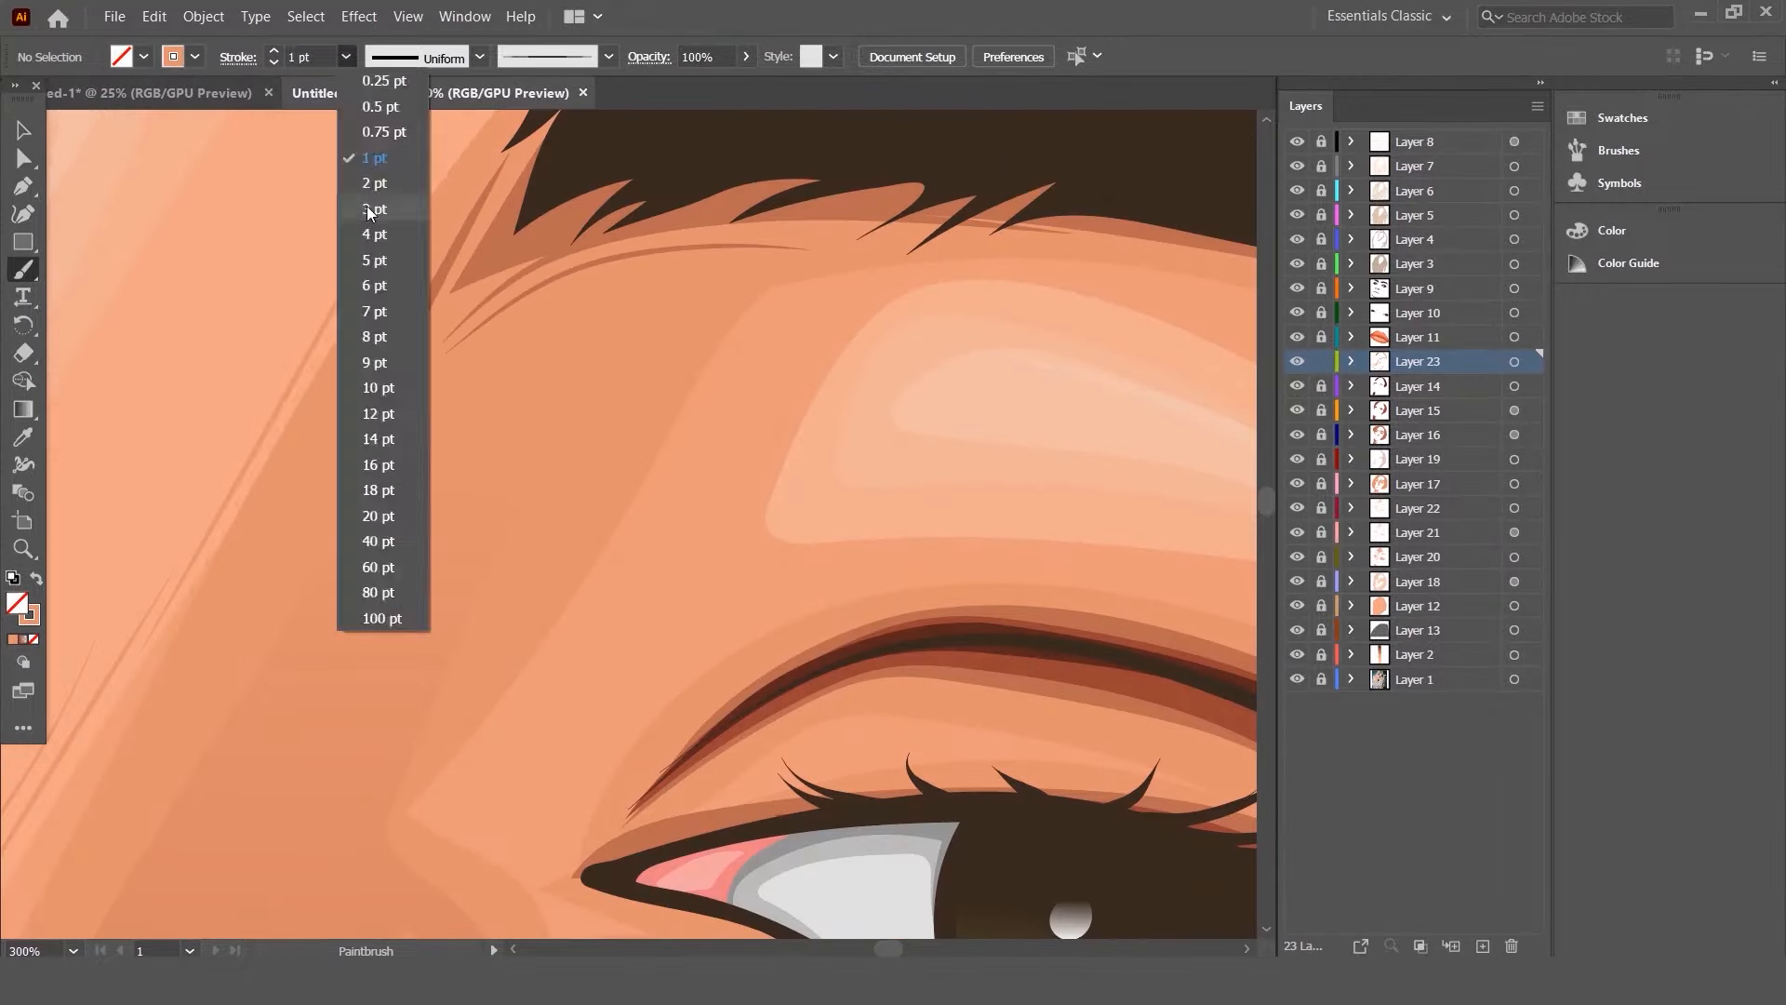
pyautogui.scroll(-1, 809, 651)
pyautogui.press('i')
pyautogui.click(978, 531)
pyautogui.press('b')
pyautogui.hotkey('shift', 'x')
pyautogui.moveTo(1086, 428); pyautogui.dragTo(774, 582)
# - Sample another skin tone near the eyes for further Paintbrush contour strokes
pyautogui.scroll(-4, 642, 511)
pyautogui.scroll(3, 709, 802)
pyautogui.press('i')
pyautogui.click(913, 291)
pyautogui.press('b')
pyautogui.hotkey('shift', 'x')
# - On Layer 19, outline a shadow around one eye with the Pencil, fill it with a sampled skin shade and lower its opacity
pyautogui.scroll(-3, 1218, 364)
pyautogui.scroll(4, 853, 491)
pyautogui.click(1417, 459)
pyautogui.press('n')
pyautogui.moveTo(921, 347); pyautogui.dragTo(926, 339)
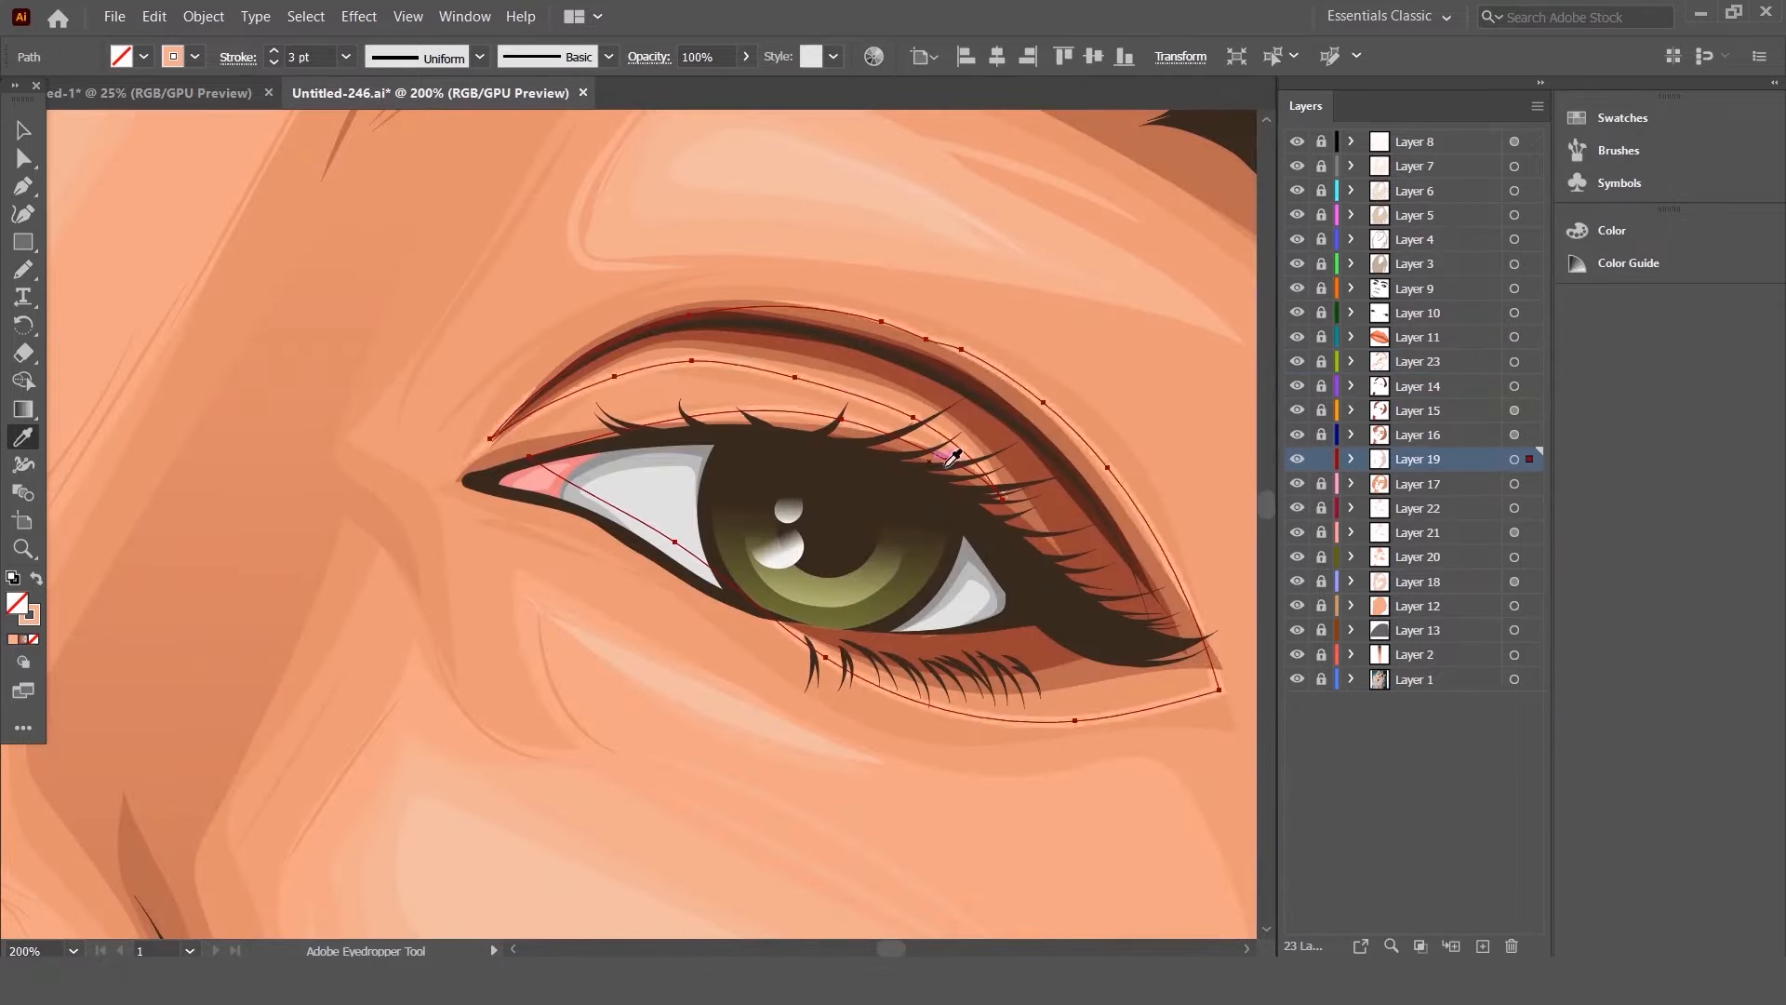
pyautogui.click(23, 436)
pyautogui.click(746, 57)
pyautogui.moveTo(744, 84); pyautogui.dragTo(688, 86)
# - Outline a matching shadow around the other eye, fill it with the sampled shade at 42% opacity and lock Layer 19
pyautogui.scroll(-3, 707, 466)
pyautogui.scroll(3, 447, 410)
pyautogui.press('n')
pyautogui.moveTo(632, 376)
pyautogui.mouseDown()
pyautogui.moveTo(450, 329)
pyautogui.moveTo(632, 376)
pyautogui.mouseUp()
pyautogui.press('i')
pyautogui.click(801, 498)
pyautogui.press('n')
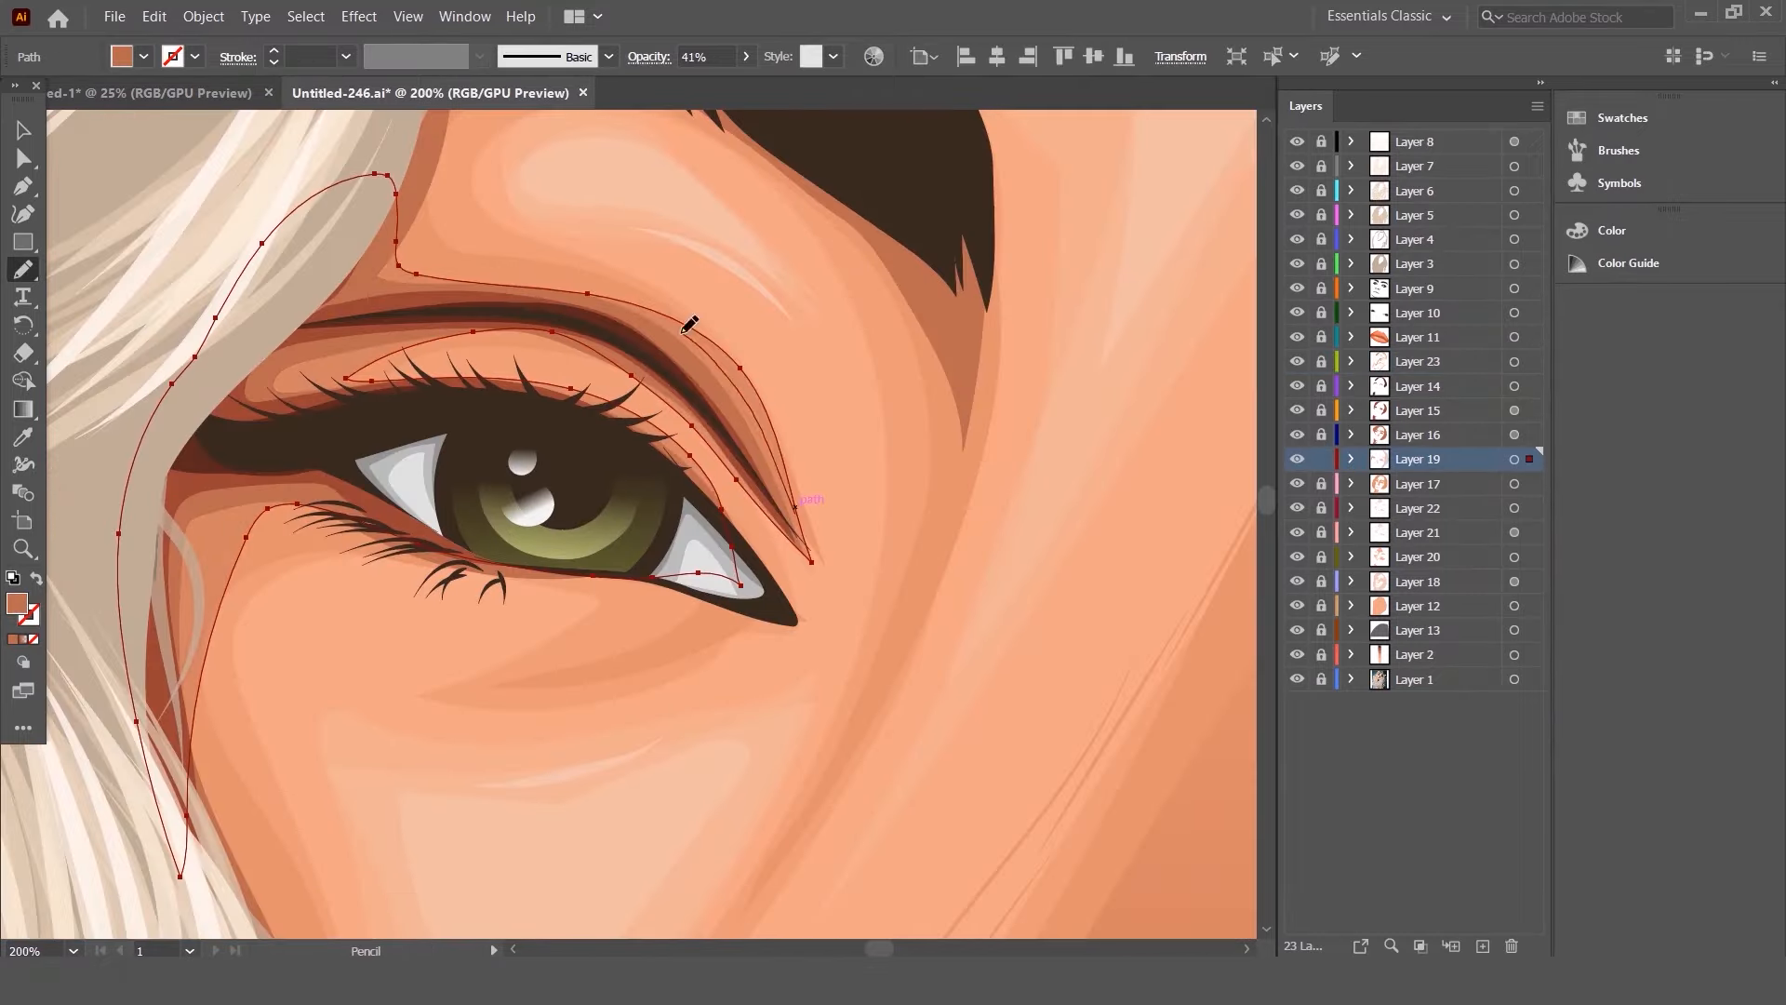
pyautogui.scroll(-1, 428, 518)
pyautogui.moveTo(829, 527); pyautogui.dragTo(838, 709)
pyautogui.press('v')
pyautogui.click(707, 57)
pyautogui.scroll(-4, 837, 228)
pyautogui.click(1321, 458)
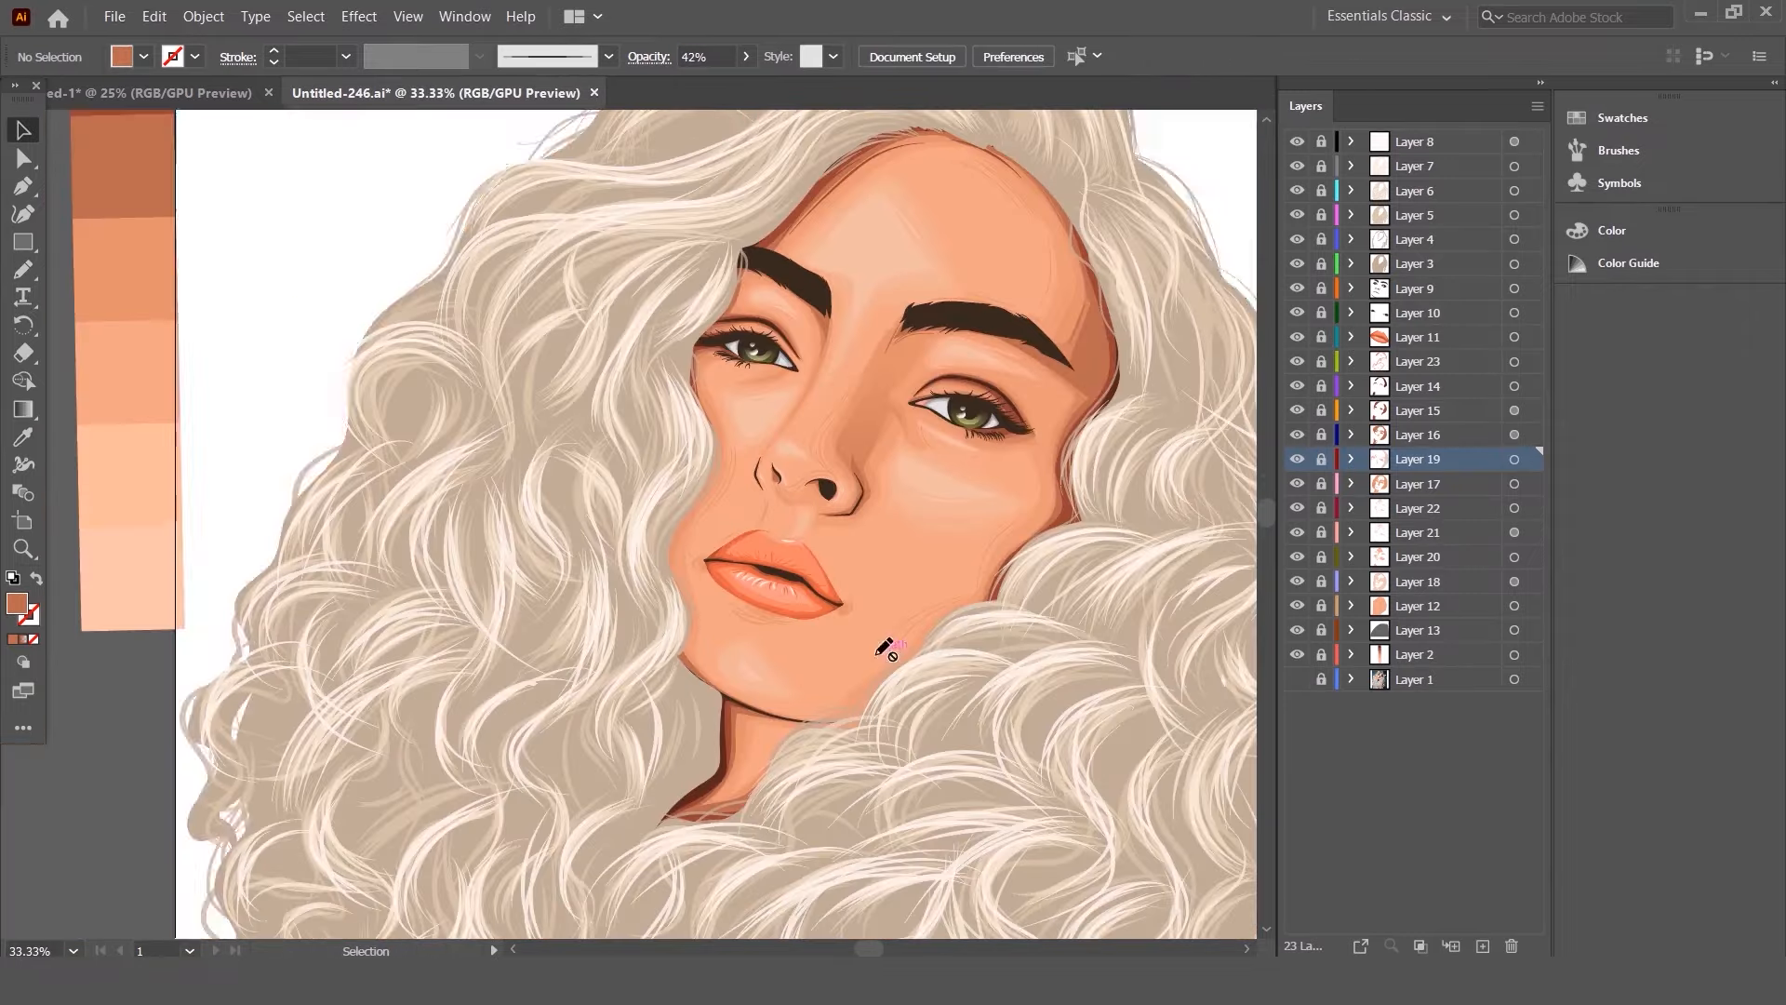
# - Hide Layers 1 and 2, unlock Layer 13 and add a new layer above it
pyautogui.moveTo(1297, 654); pyautogui.dragTo(1296, 678)
pyautogui.scroll(-2, 823, 396)
pyautogui.scroll(2, 1060, 921)
pyautogui.click(1321, 630)
pyautogui.click(1483, 945)
# - Draw the dark garment shading along the artboard's lower edge and remove the excess areas with the Shape Builder
pyautogui.moveTo(383, 870); pyautogui.dragTo(1076, 870)
pyautogui.press('i')
pyautogui.press('a')
pyautogui.click(1046, 698)
pyautogui.press('i')
pyautogui.hotkey('shift', 'm')
pyautogui.keyDown('alt'); pyautogui.click(1049, 651); pyautogui.keyUp('alt')
pyautogui.keyDown('alt'); pyautogui.click(721, 891); pyautogui.keyUp('alt')
# - Outline a fold shadow on the garment and paint 4 pt dark fold strokes at 37% opacity
pyautogui.press('n')
pyautogui.moveTo(837, 406)
pyautogui.mouseDown()
pyautogui.moveTo(818, 434)
pyautogui.moveTo(838, 406)
pyautogui.mouseUp()
pyautogui.press('v')
pyautogui.press('i')
pyautogui.press('b')
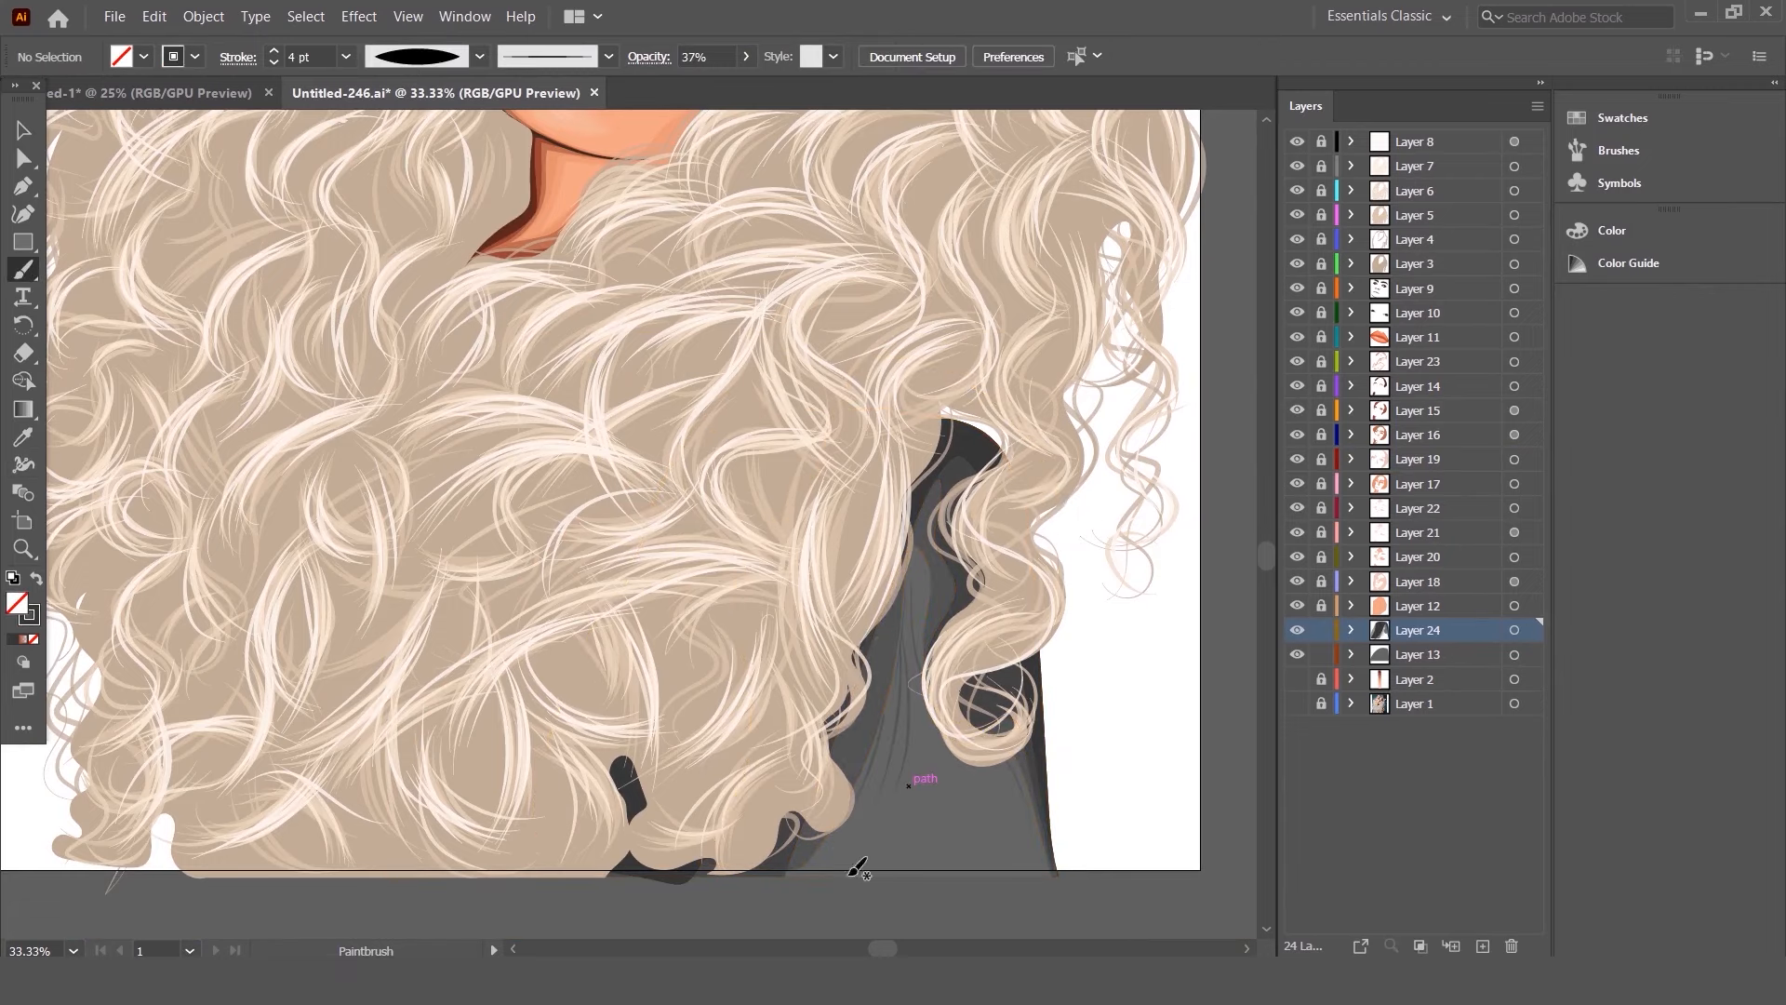
# - Sample the garment's shades and refine its fold shading with additional brush strokes
pyautogui.scroll(1, 1064, 835)
pyautogui.press('i')
pyautogui.press('v')
pyautogui.click(829, 710)
pyautogui.hotkey('ctrl', 'shift', 'a')
pyautogui.press('b')
pyautogui.hotkey('shift', 'x')
pyautogui.click(346, 57)
pyautogui.press('v')
pyautogui.moveTo(772, 749)
pyautogui.mouseDown()
pyautogui.moveTo(684, 837)
pyautogui.moveTo(707, 558)
pyautogui.mouseUp()
pyautogui.click(769, 413)
# - Lock Layer 24, add a new topmost layer and draw a dark brown shape in the gap between the hair and neck
pyautogui.press('n')
pyautogui.scroll(-3, 873, 874)
pyautogui.click(1321, 630)
pyautogui.keyDown('ctrl'); pyautogui.click(1482, 945); pyautogui.keyUp('ctrl')
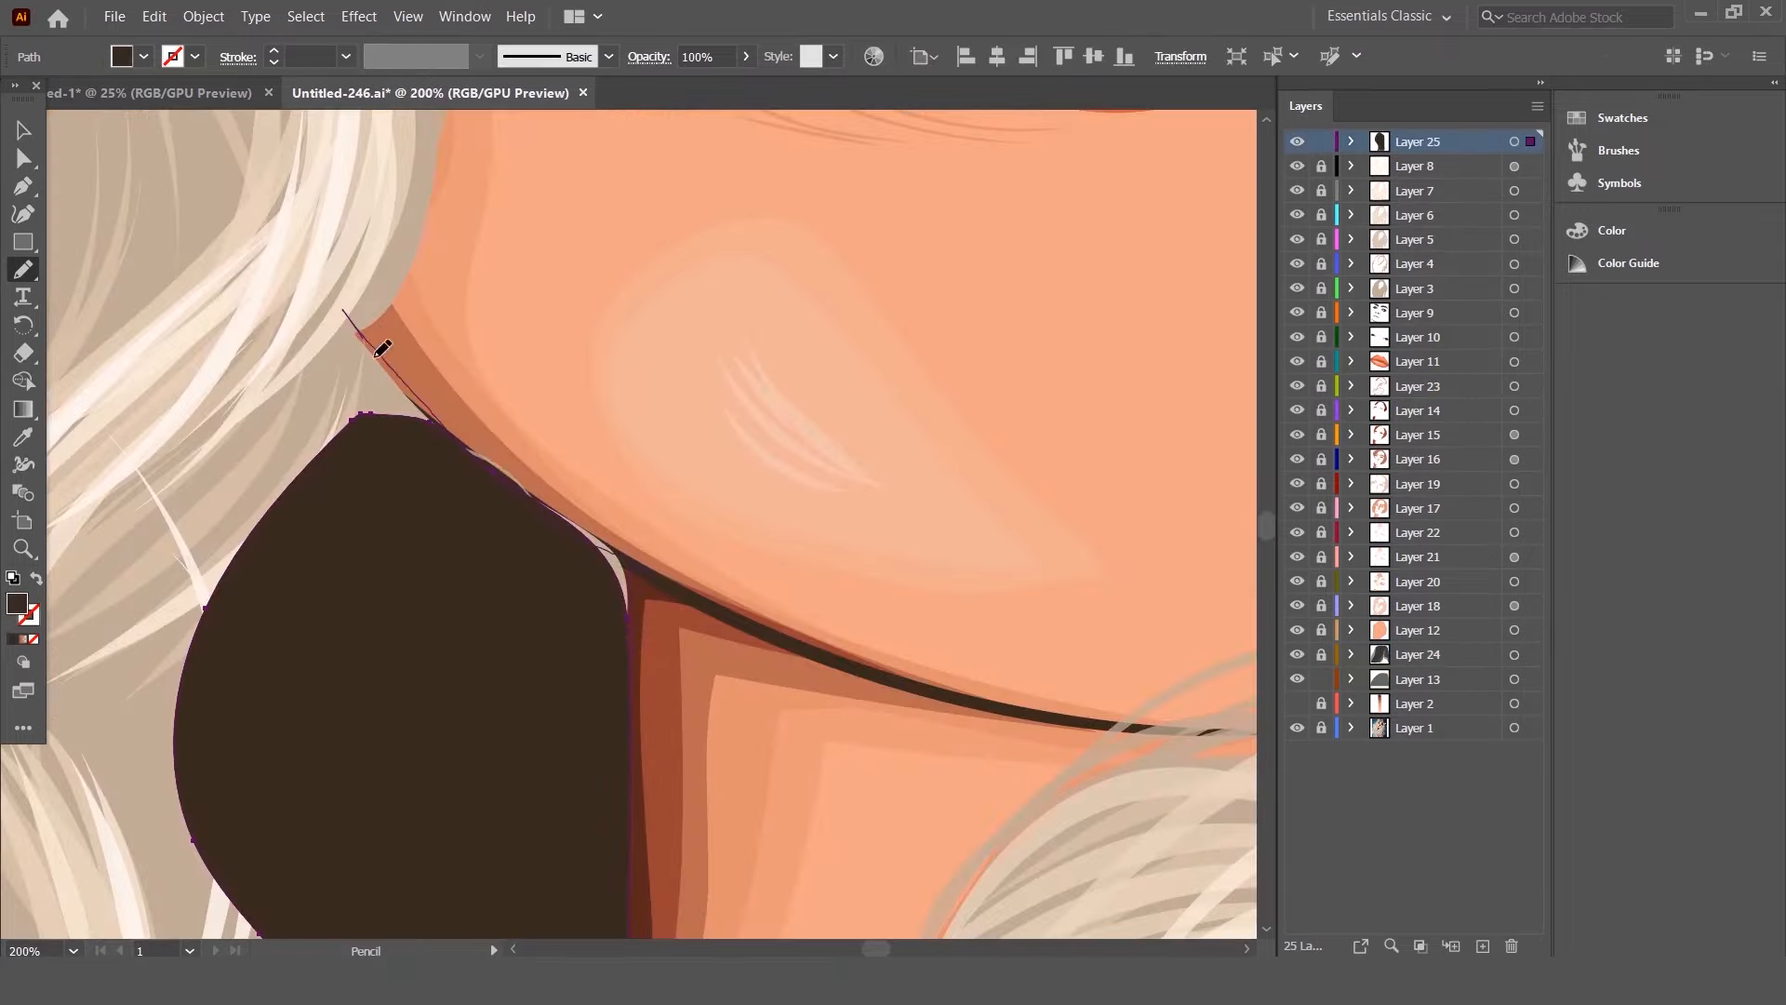
pyautogui.moveTo(376, 356); pyautogui.dragTo(363, 413)
pyautogui.scroll(1, 787, 587)
pyautogui.moveTo(235, 290); pyautogui.dragTo(554, 801)
pyautogui.moveTo(120, 227); pyautogui.dragTo(384, 390)
# - Paint pale 4 pt hair strands at 75% opacity over the dark shape beside the neck
pyautogui.scroll(-5, 384, 390)
pyautogui.press('v')
pyautogui.click(685, 439)
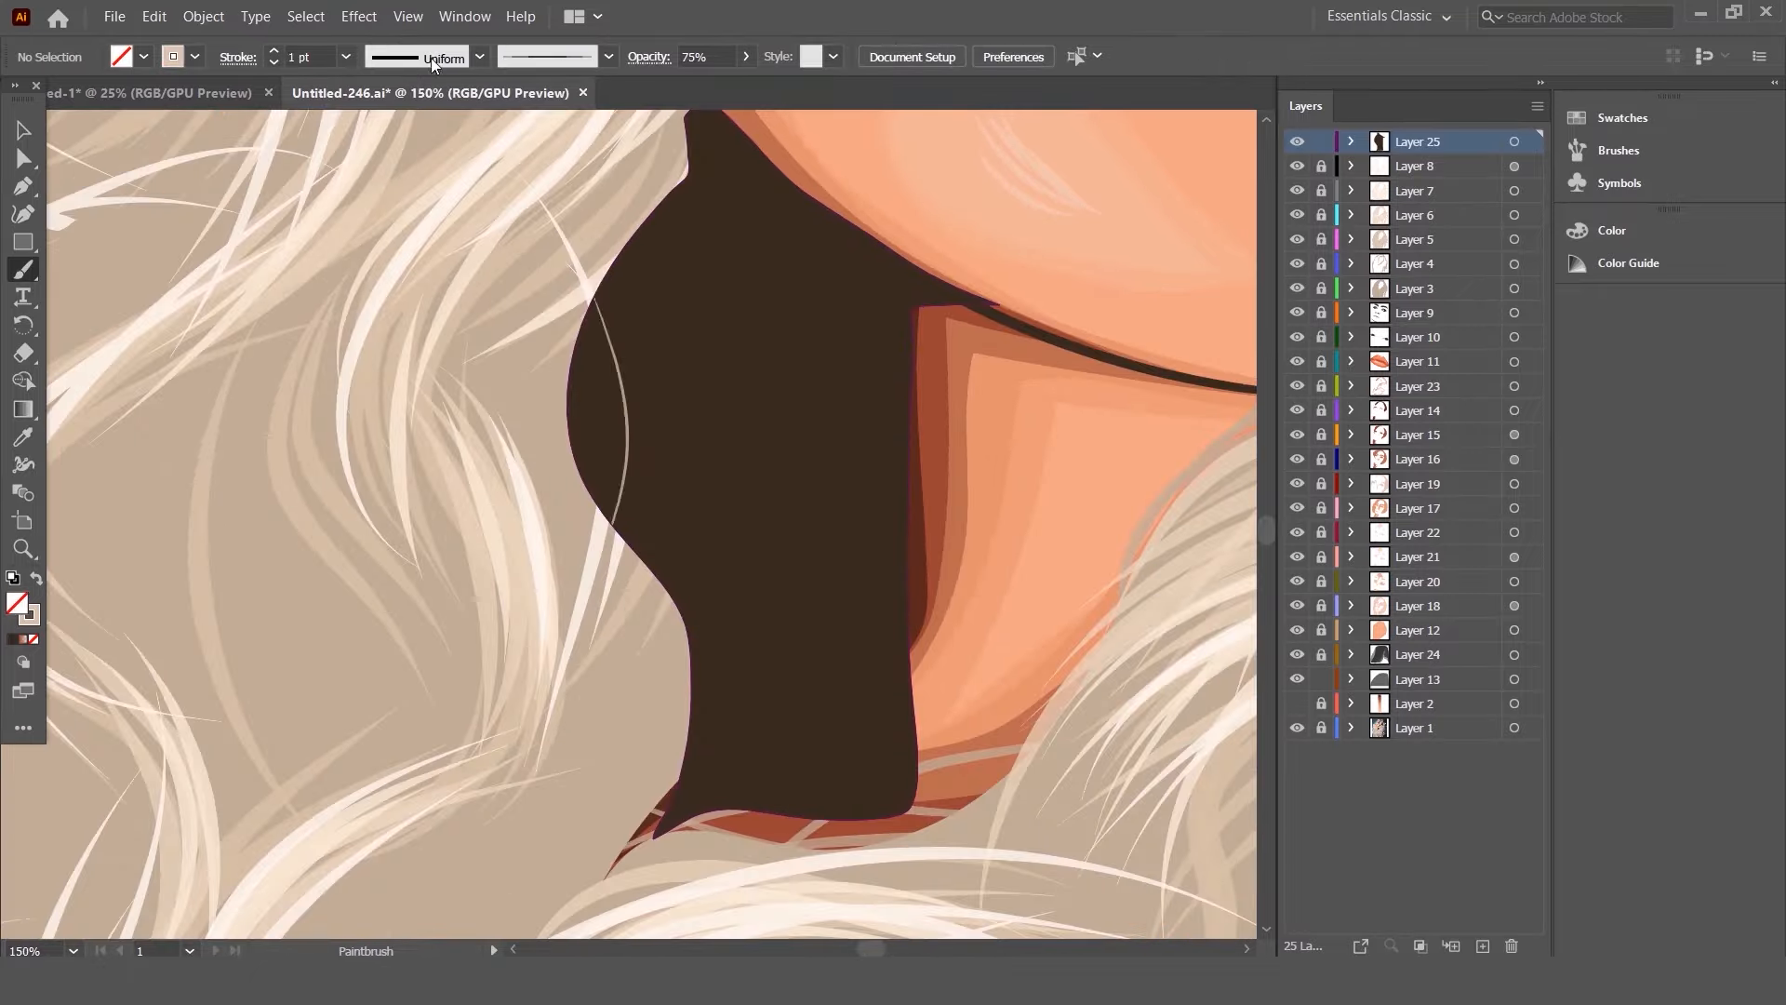
pyautogui.press(']')
pyautogui.moveTo(605, 289); pyautogui.dragTo(588, 581)
pyautogui.moveTo(614, 195); pyautogui.dragTo(707, 575)
pyautogui.moveTo(698, 346); pyautogui.dragTo(688, 749)
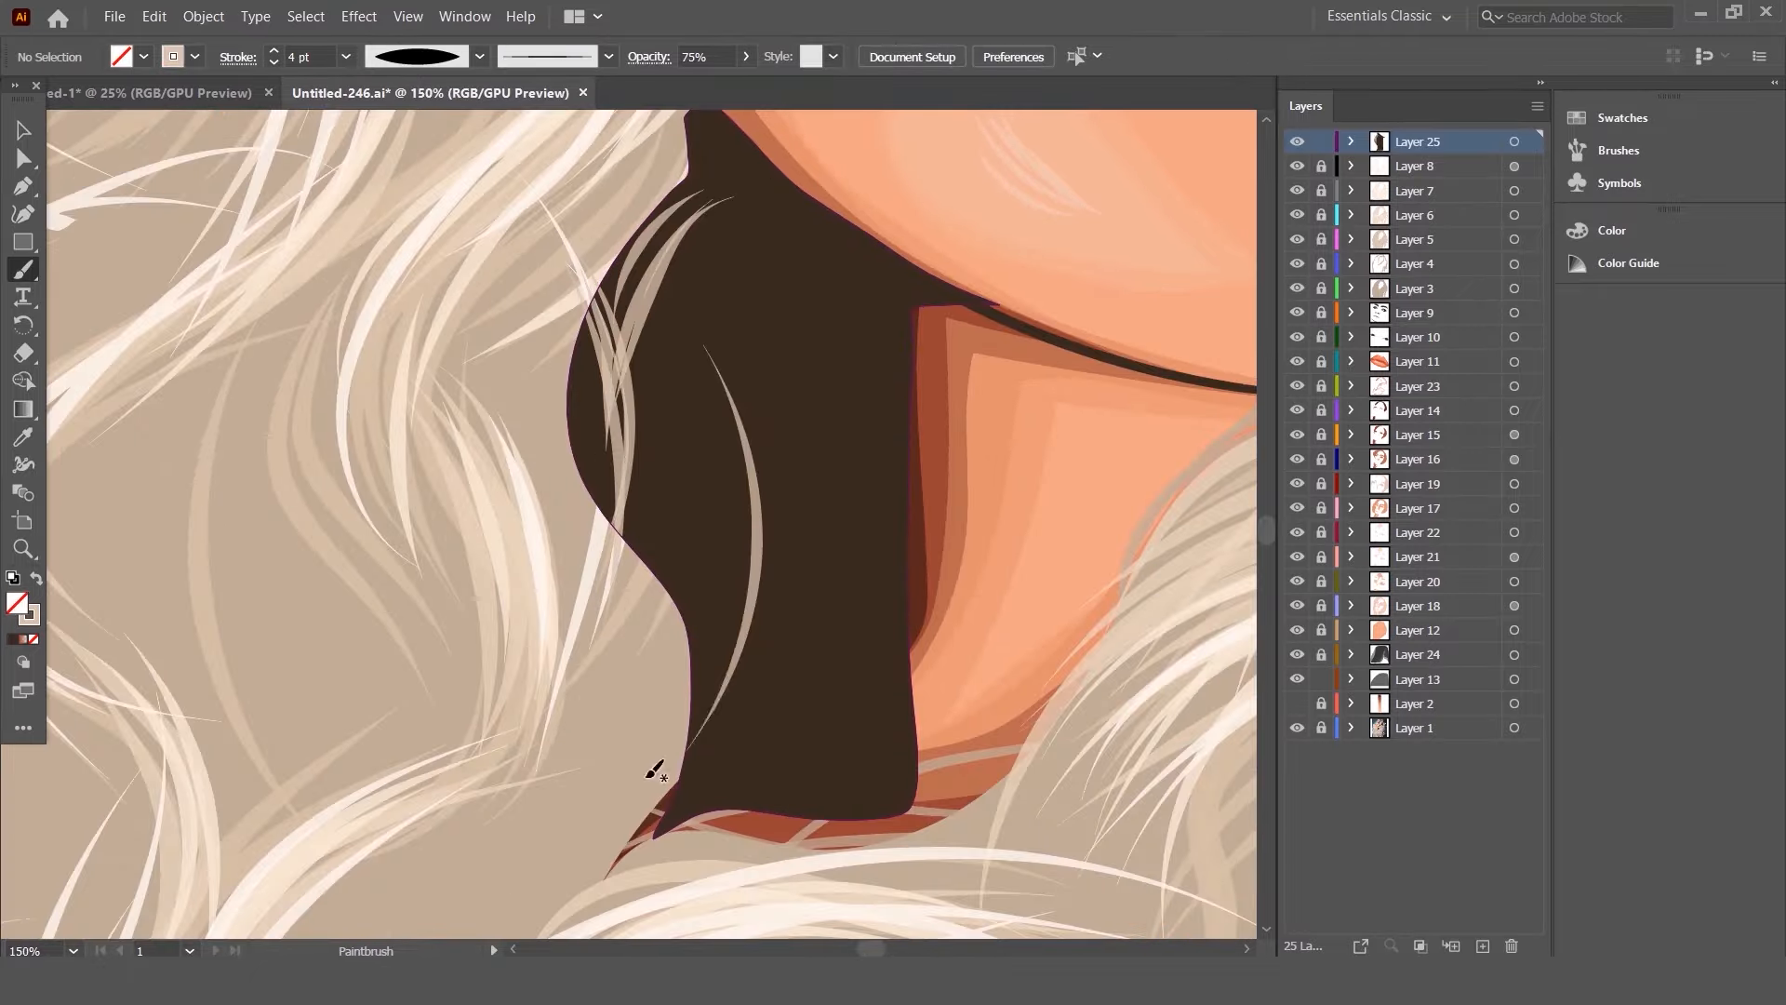
pyautogui.hotkey('ctrl', '-')
pyautogui.hotkey('ctrl', '-')
pyautogui.moveTo(593, 416); pyautogui.dragTo(600, 621)
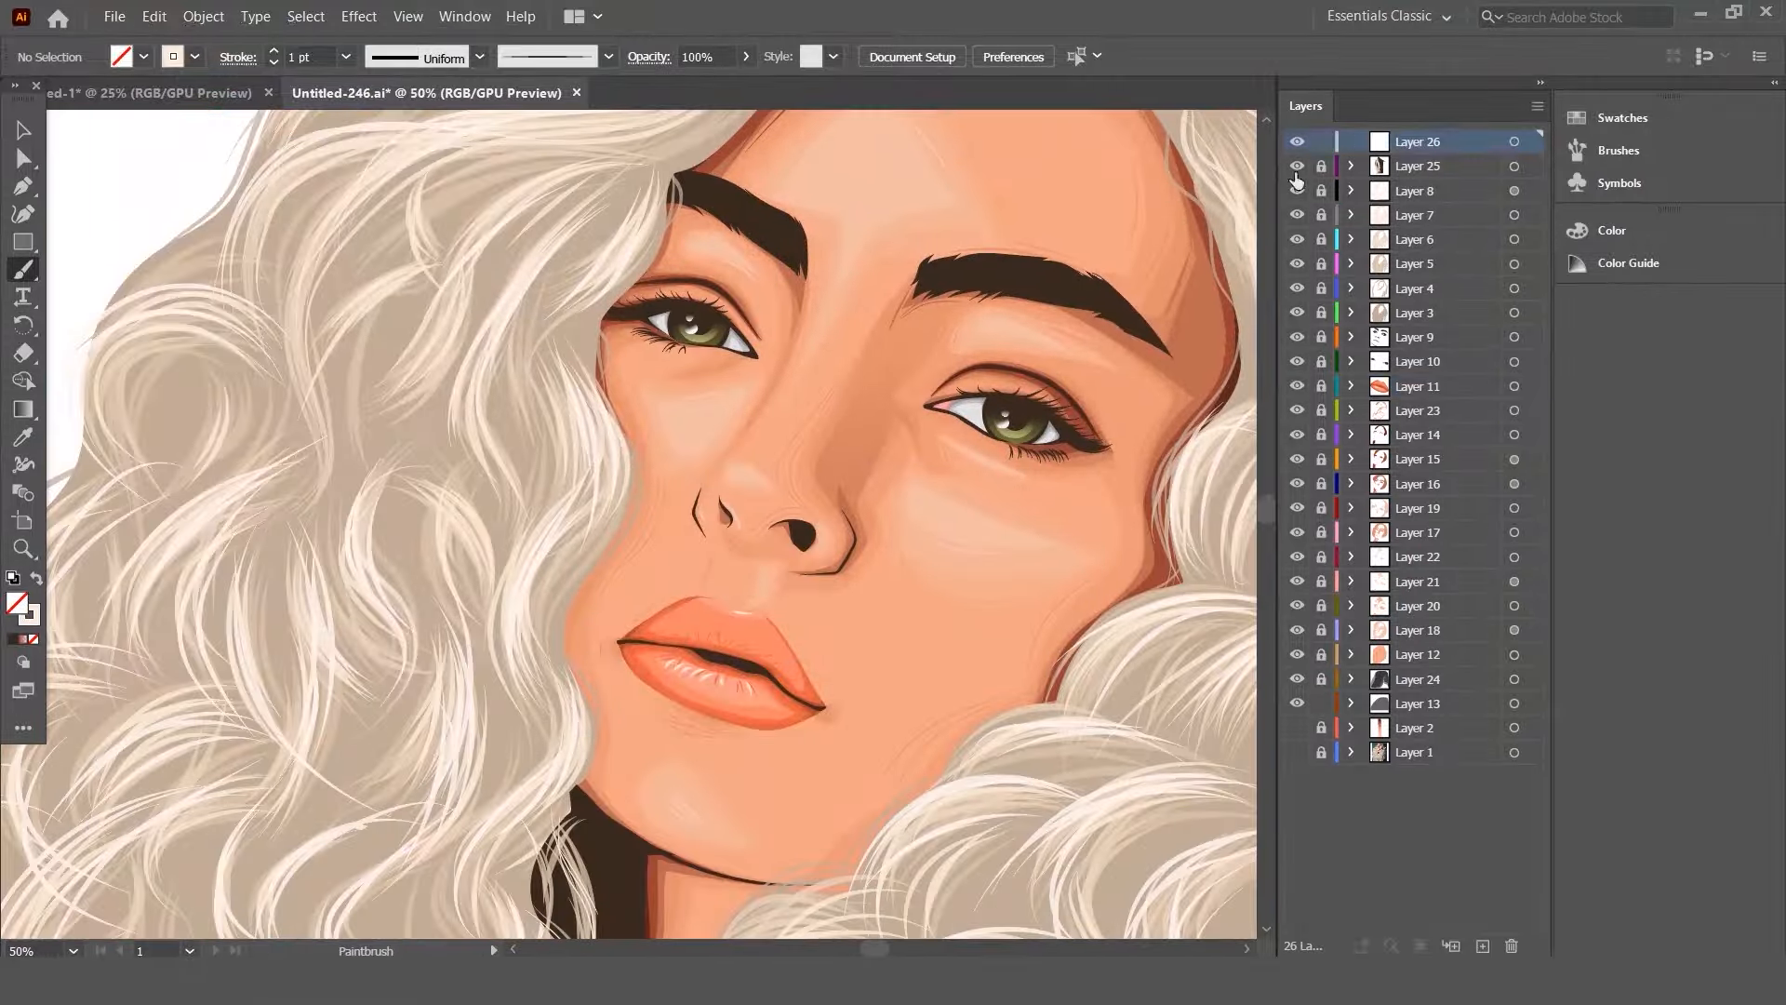
# - Adjust the color balance of the Layer 11 lips, raising green and lowering blue for a more orange tone
pyautogui.click(153, 16)
pyautogui.moveTo(400, 371)
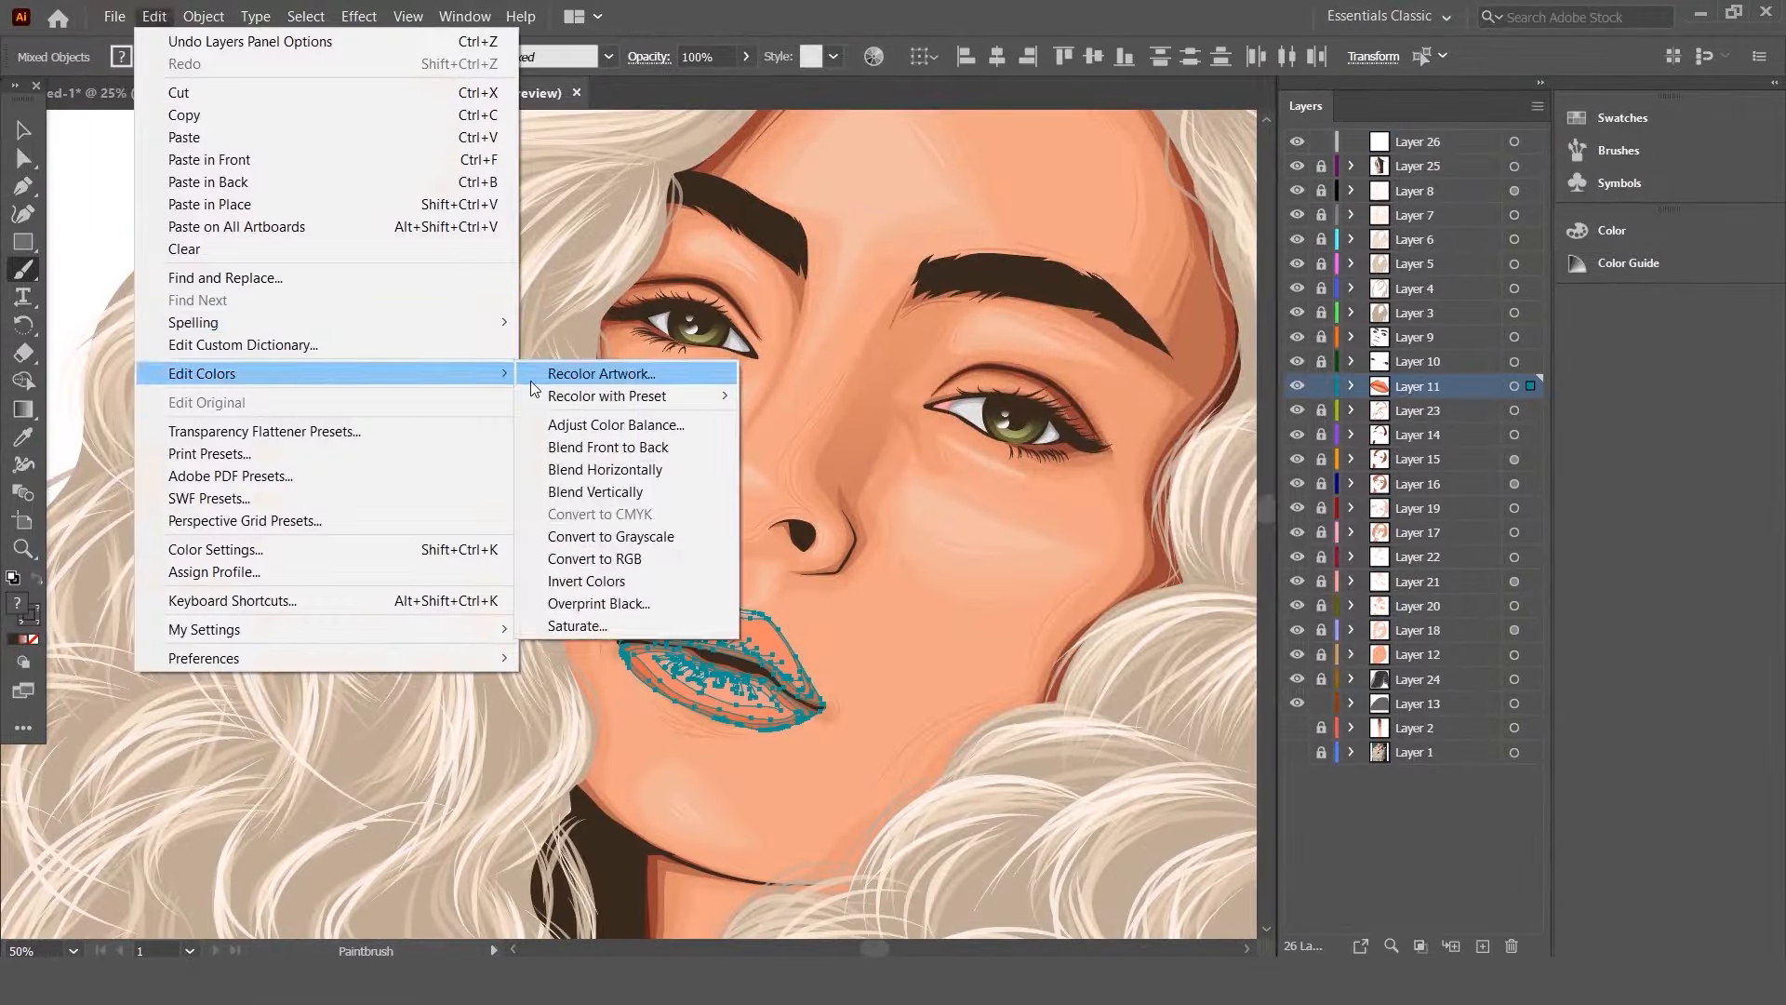
pyautogui.click(658, 422)
pyautogui.press('Tab')
pyautogui.write('17')
pyautogui.press('Tab')
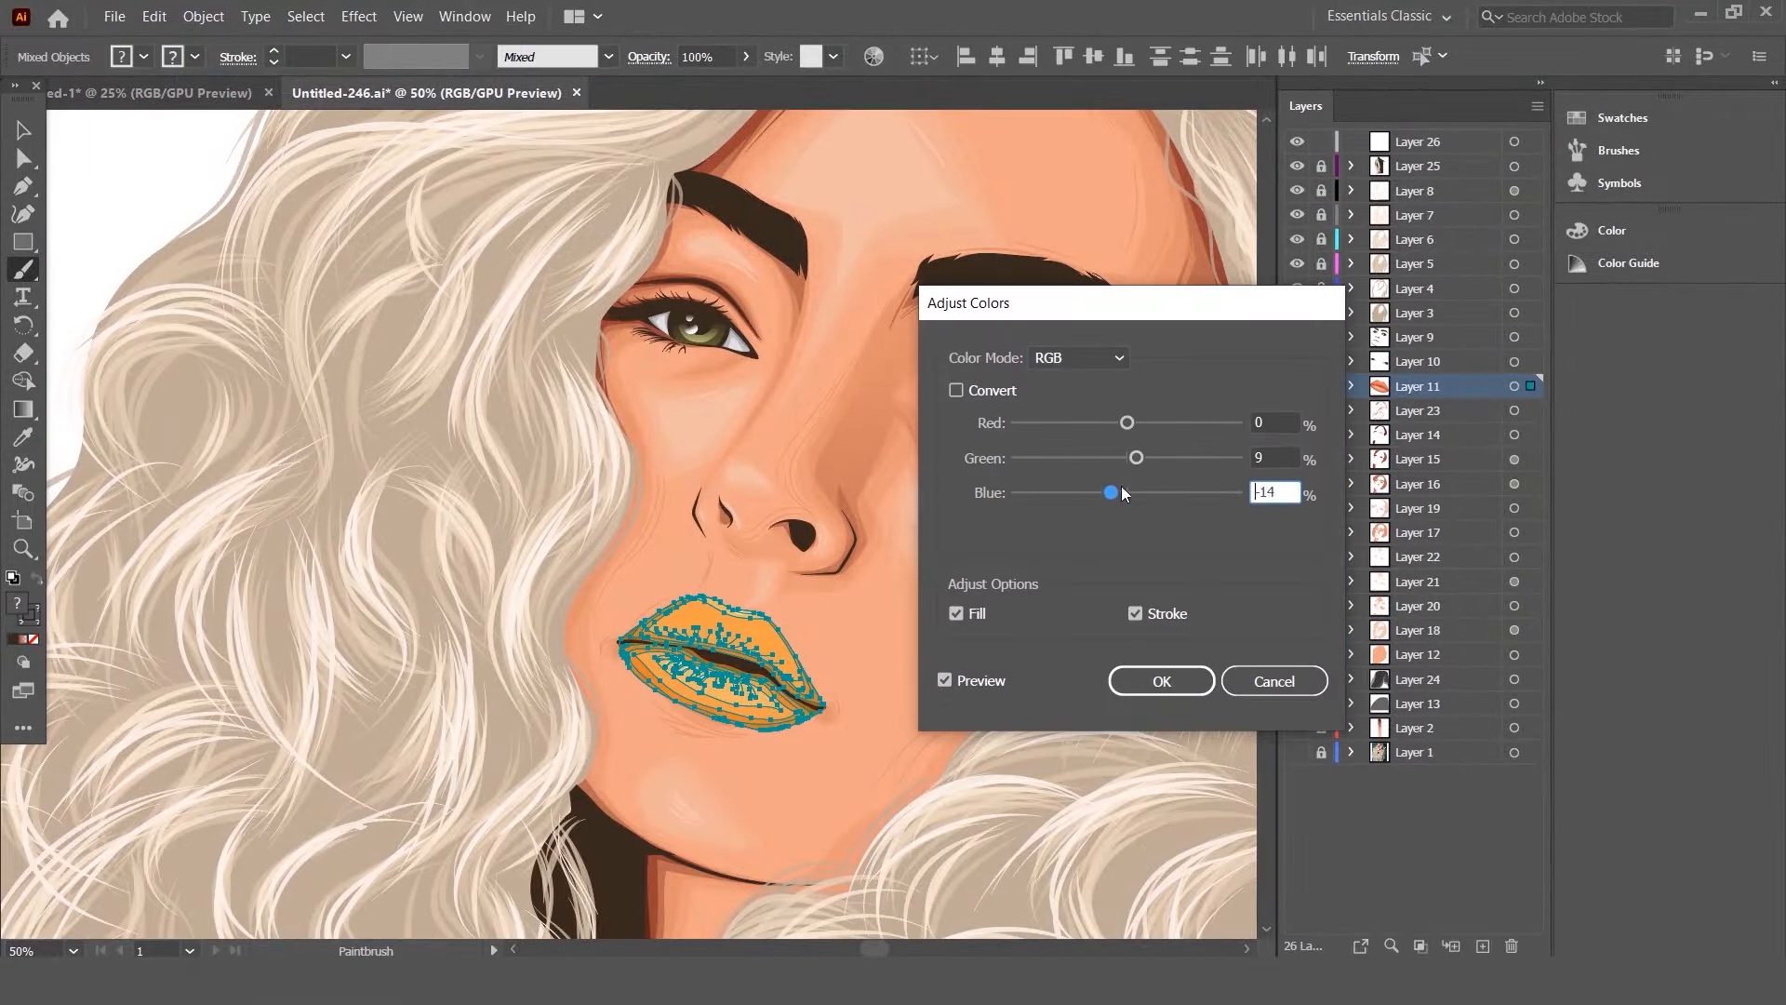
pyautogui.press('Tab')
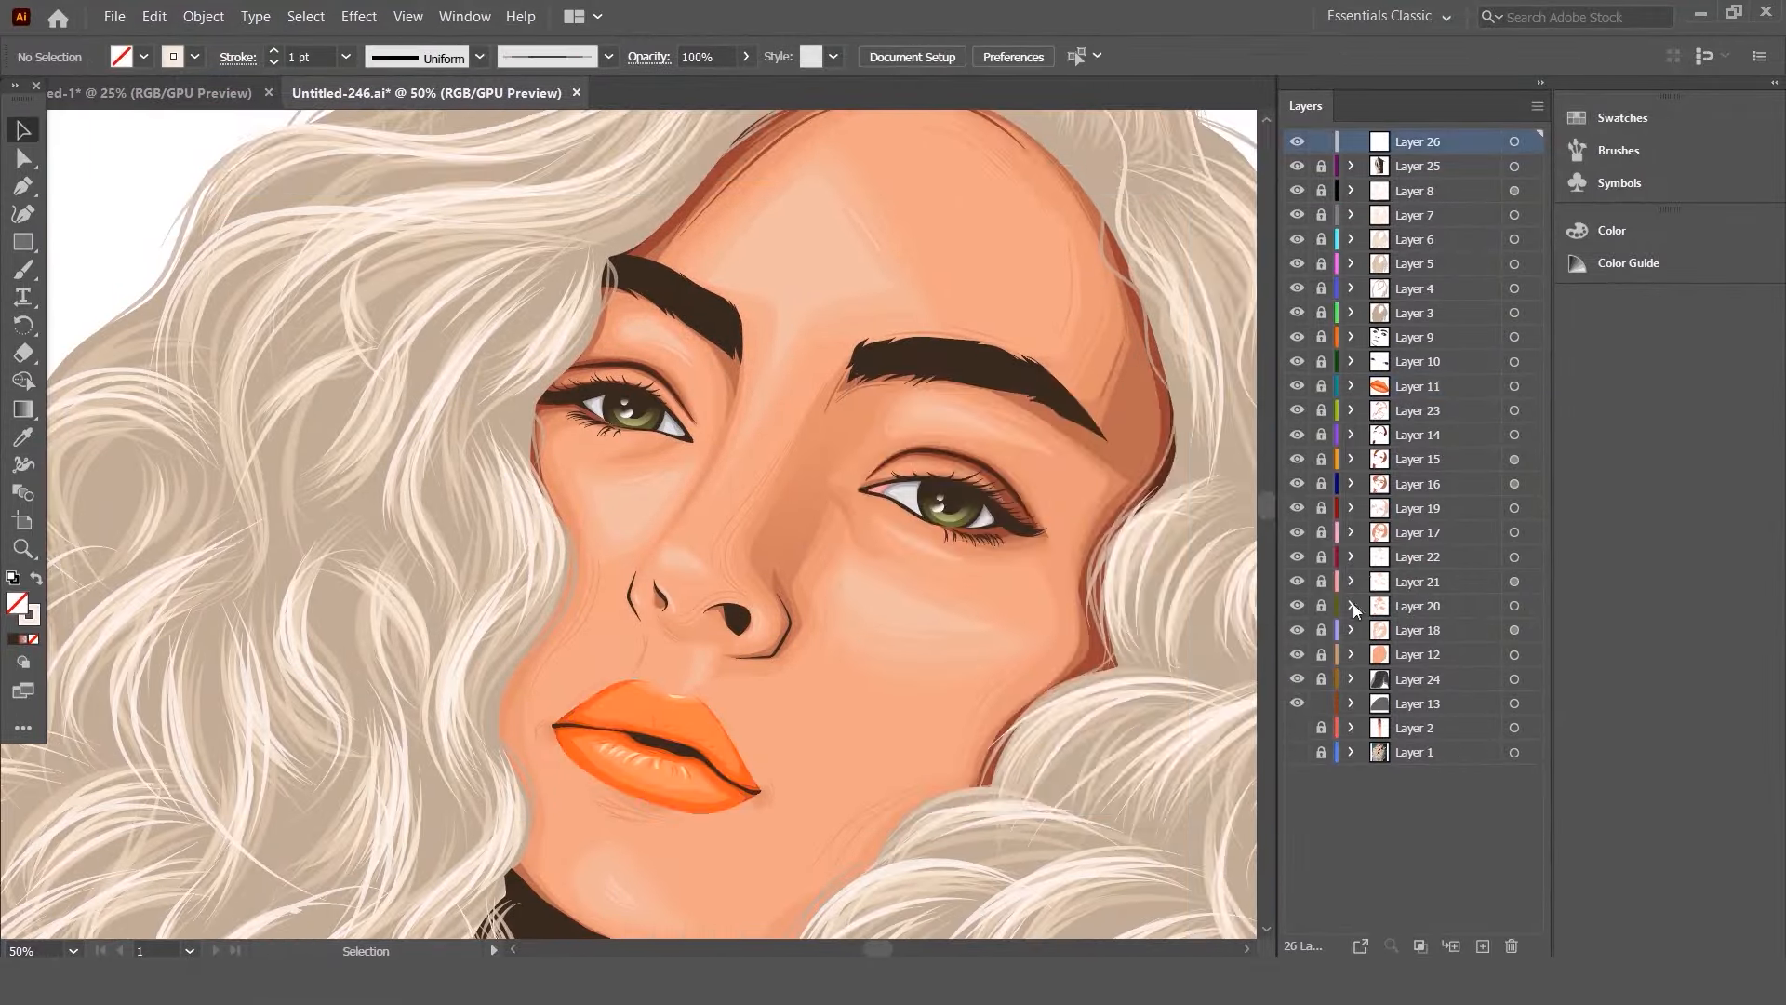
# - Move Layer 26 directly above Layer 11, hide the skin layers and show the reference photo on Layer 1
pyautogui.moveTo(1418, 141); pyautogui.dragTo(1405, 372)
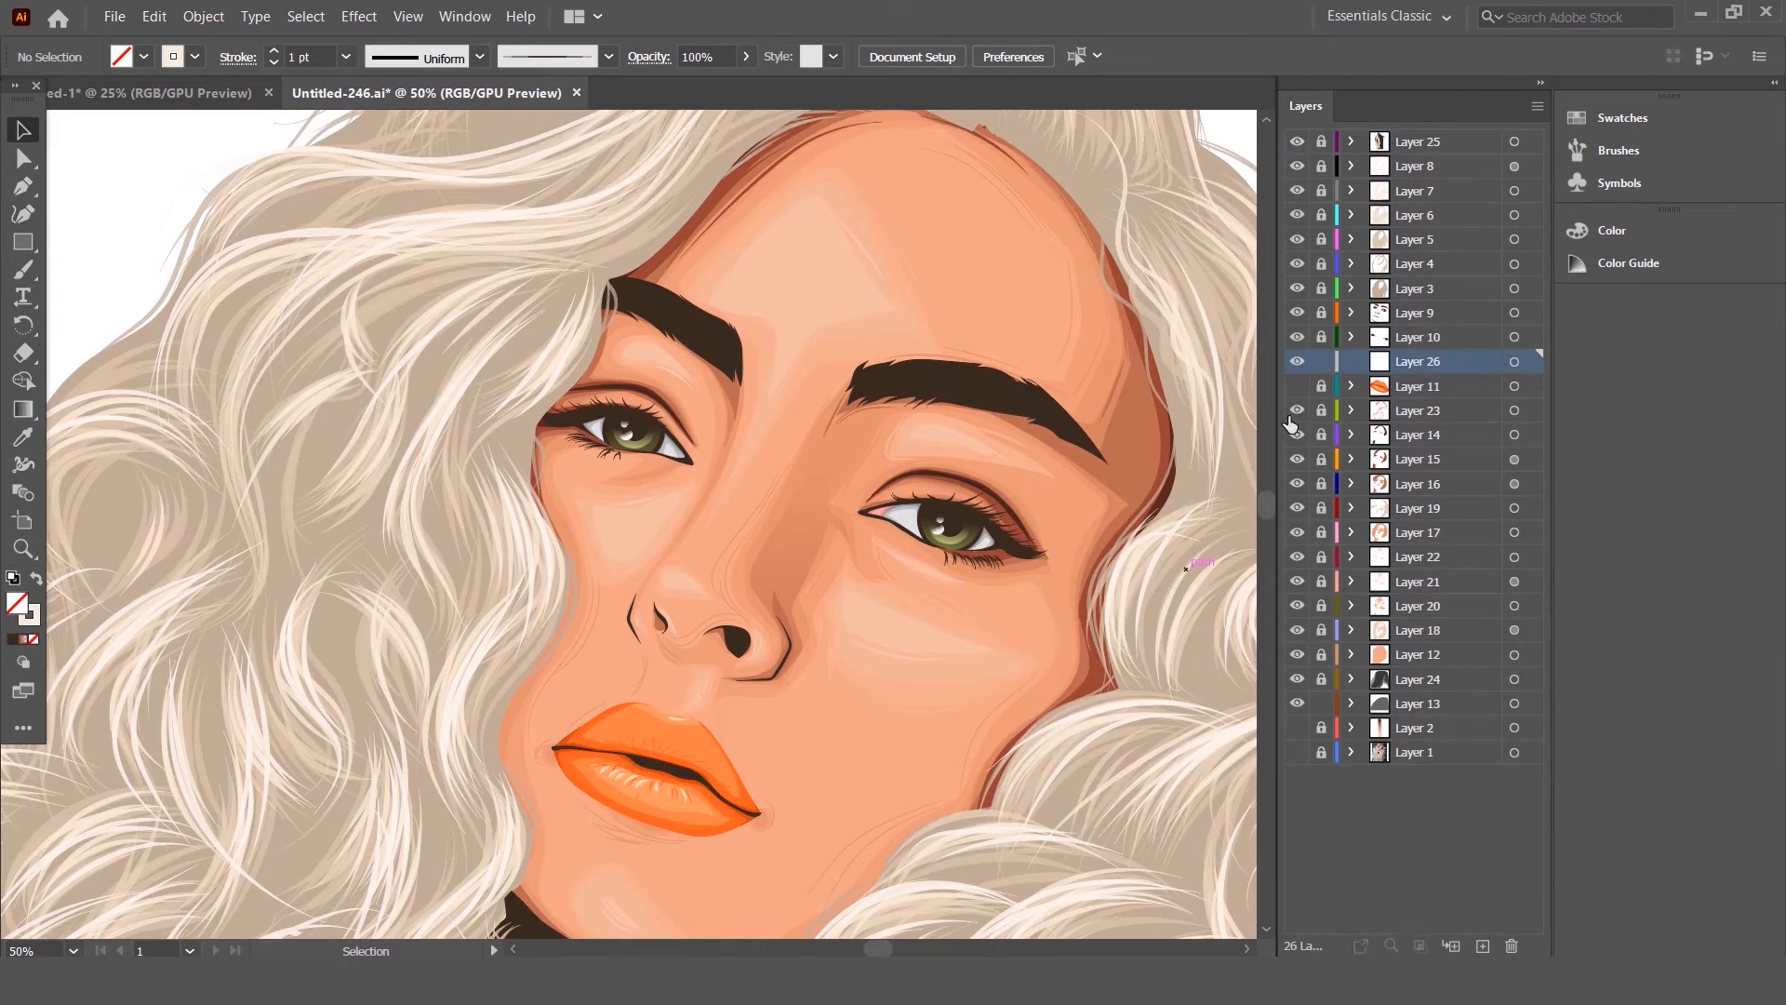
pyautogui.click(1297, 751)
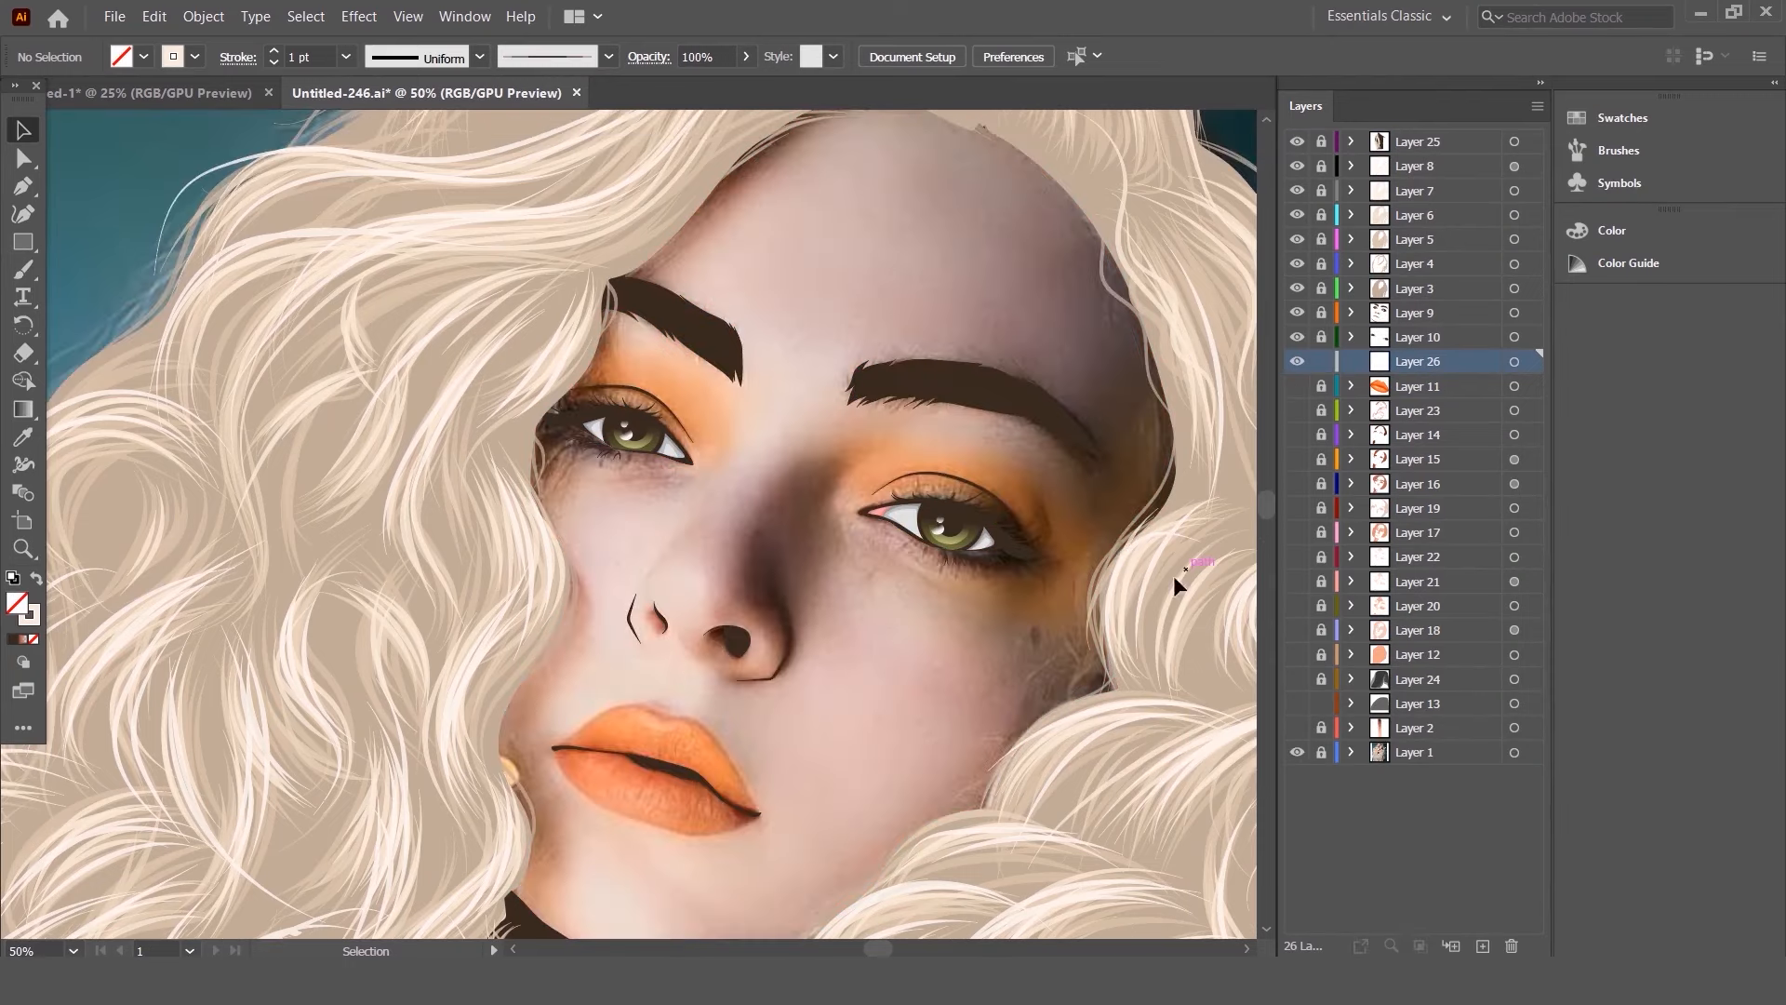
# - Trace the orange eyeshadow around the eye farther from the hair parting with the Pencil, closing the outline at the upper lid
pyautogui.scroll(1, 1061, 518)
pyautogui.press('n')
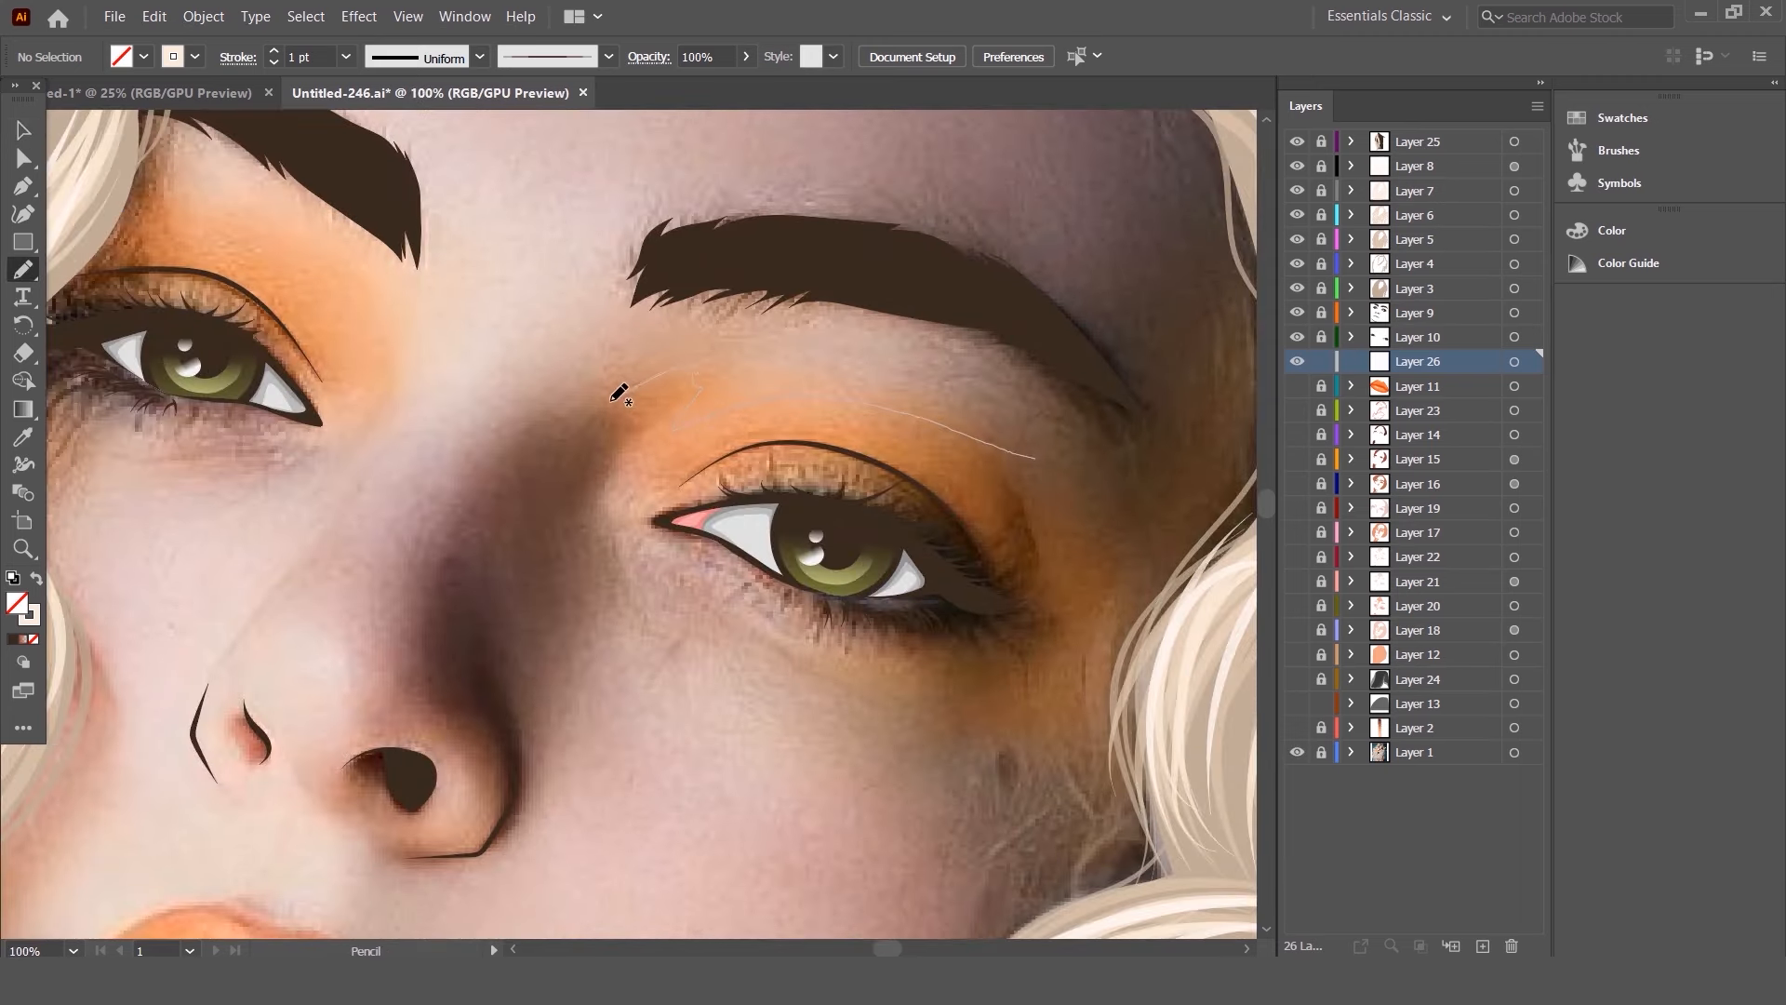
pyautogui.hotkey('ctrl', 'z')
pyautogui.moveTo(963, 663); pyautogui.dragTo(960, 663)
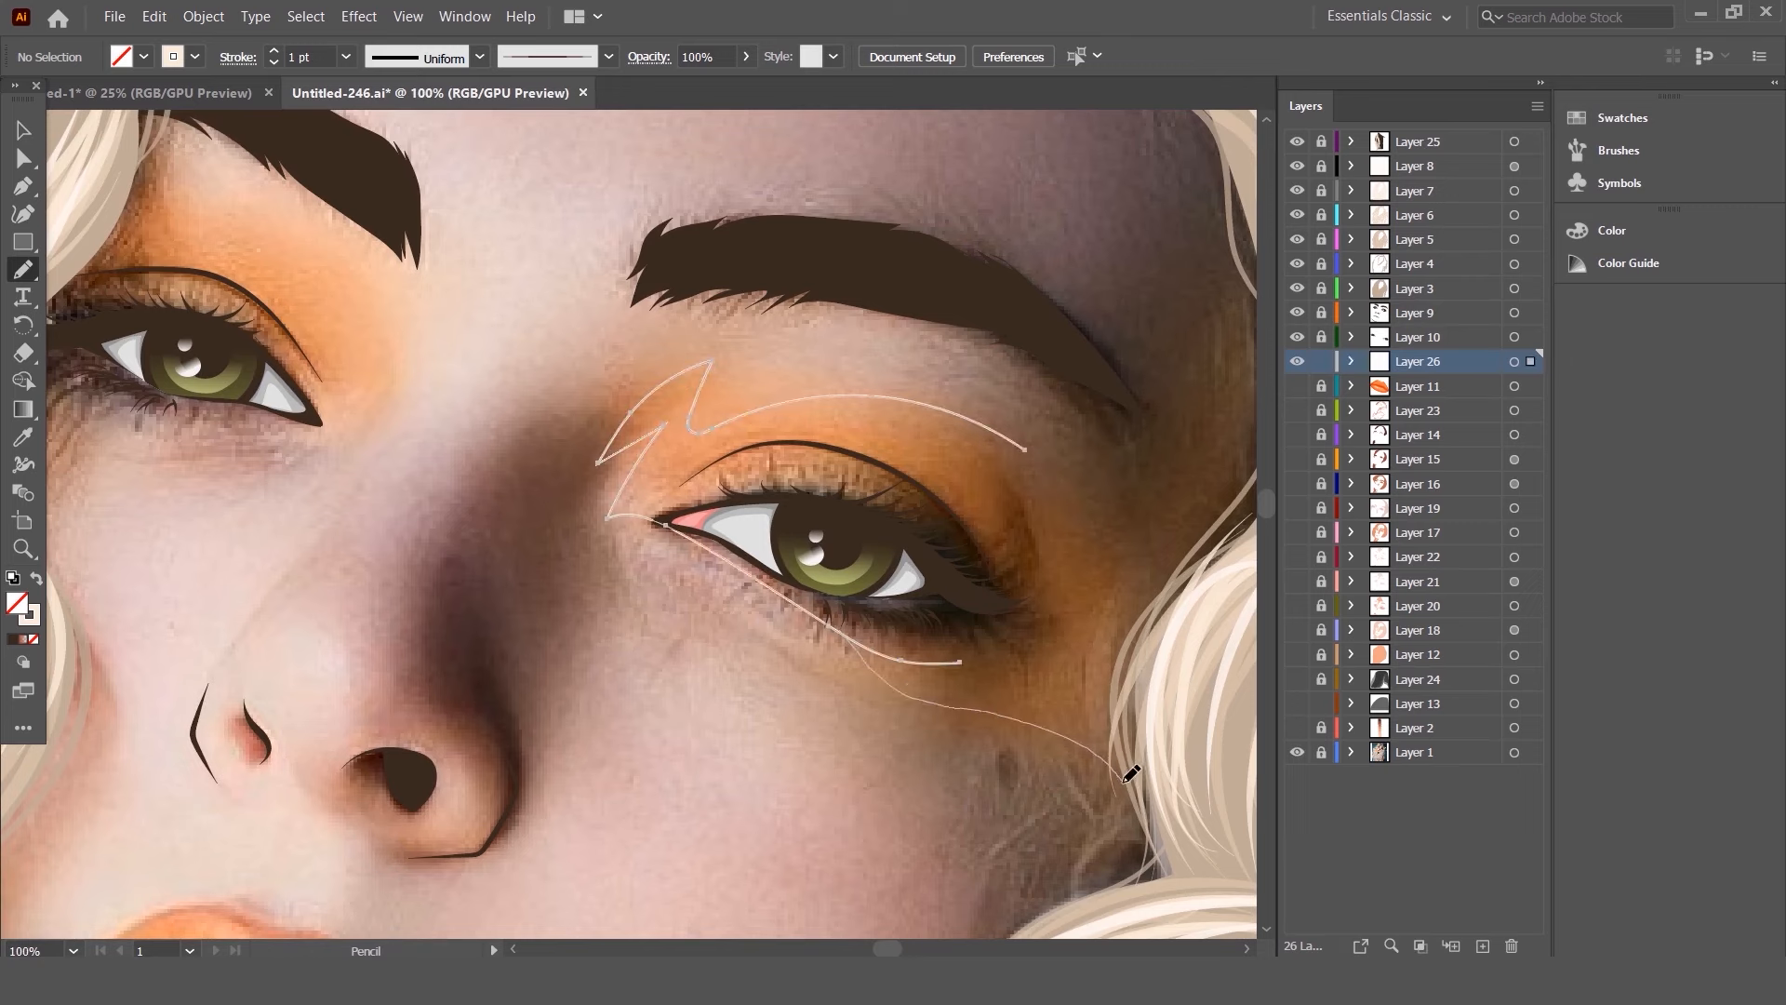
pyautogui.moveTo(1123, 783); pyautogui.dragTo(1123, 574)
pyautogui.moveTo(1049, 460); pyautogui.dragTo(1026, 451)
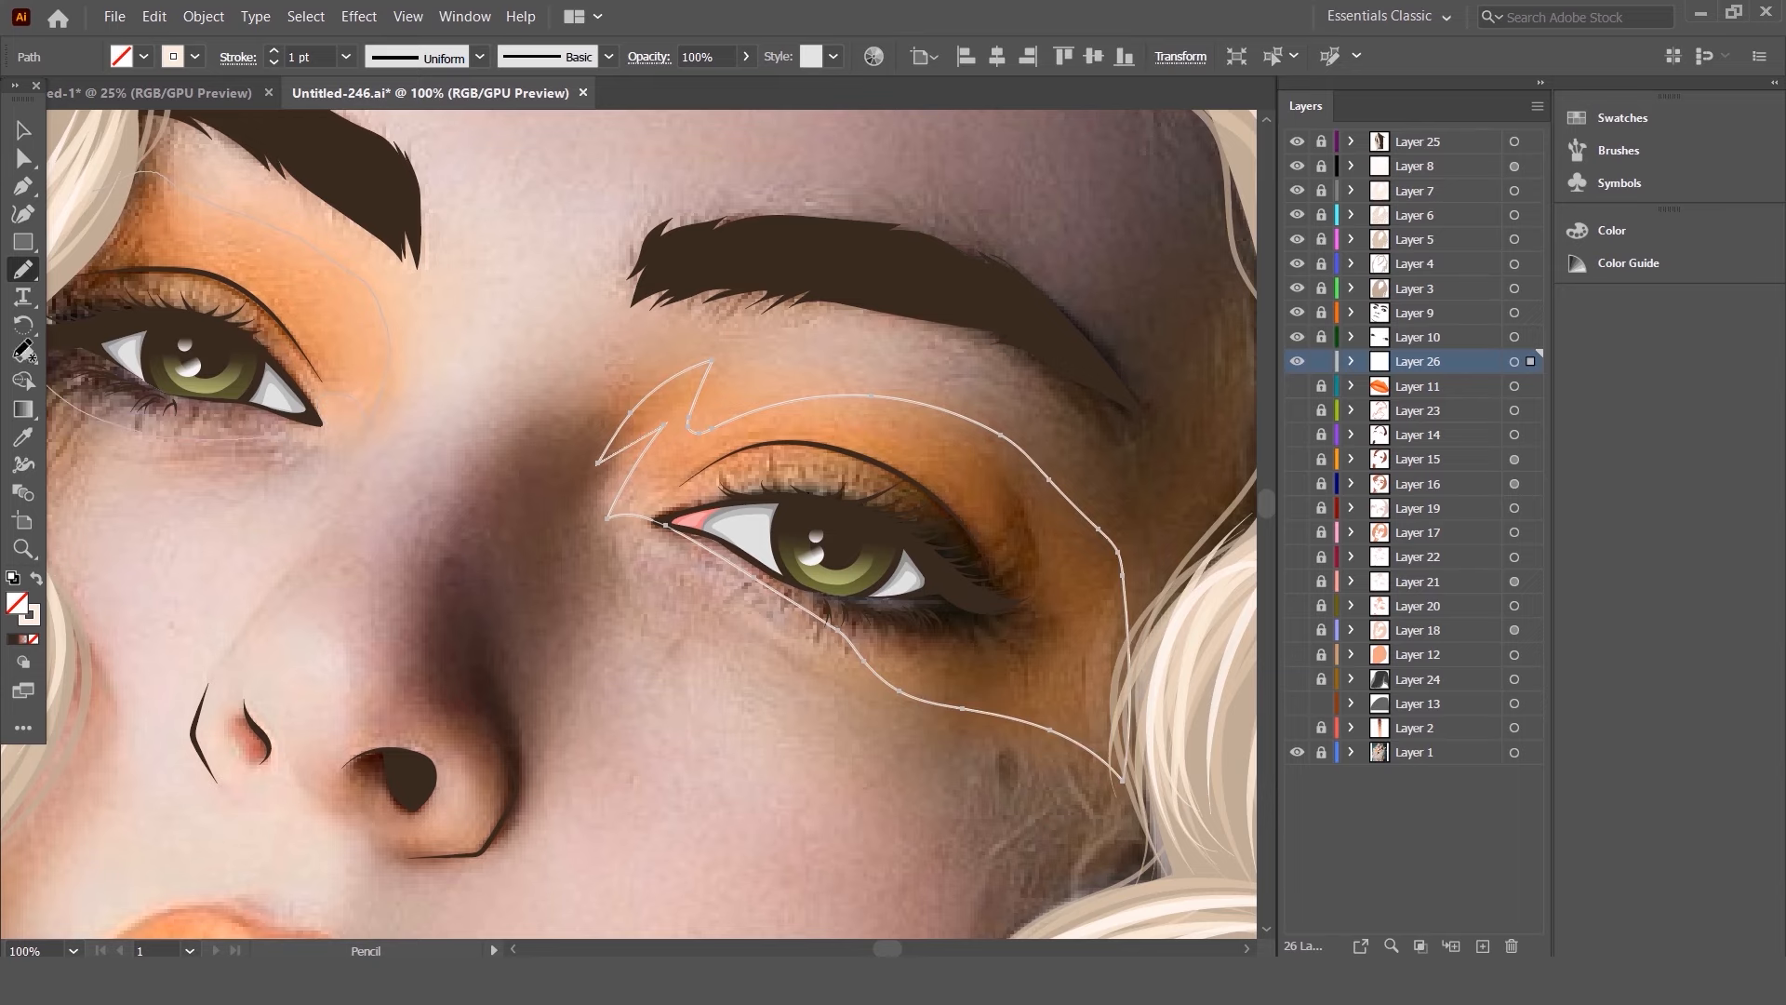
# - Trace the eyeshadow outline around the other eye and deselect the artwork
pyautogui.moveTo(141, 180); pyautogui.dragTo(147, 159)
pyautogui.scroll(-2, 353, 230)
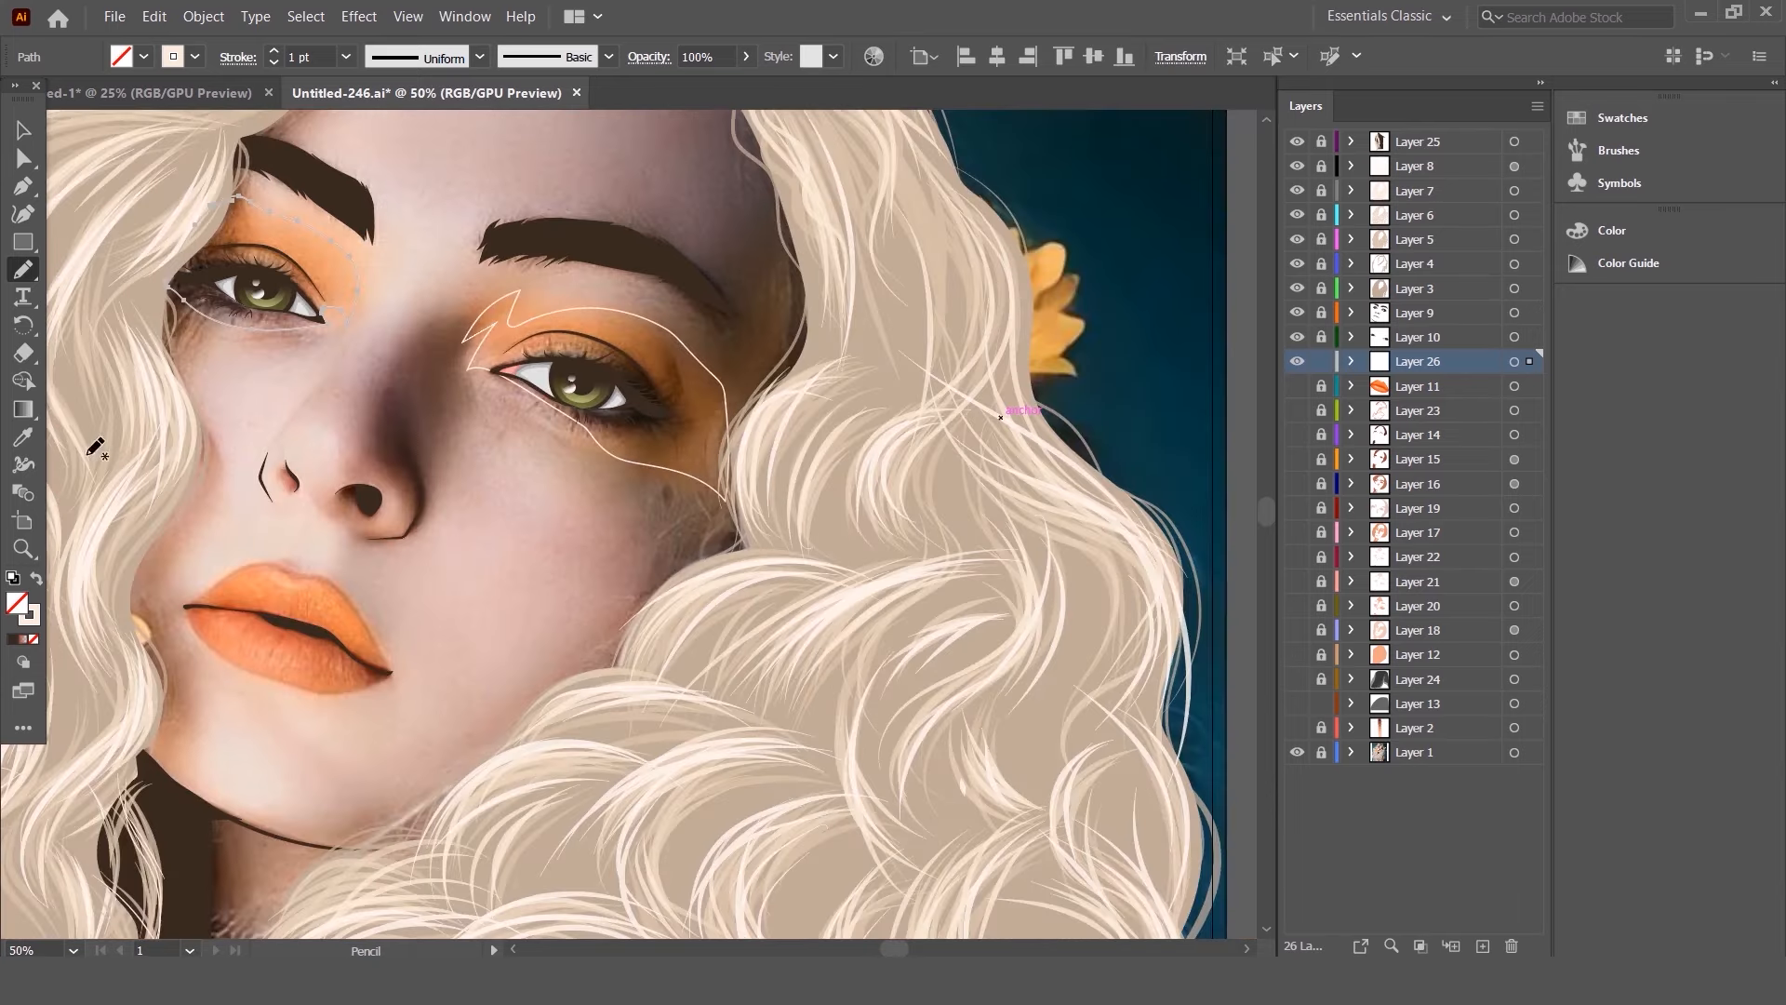
pyautogui.scroll(1, 194, 446)
pyautogui.click(1529, 360)
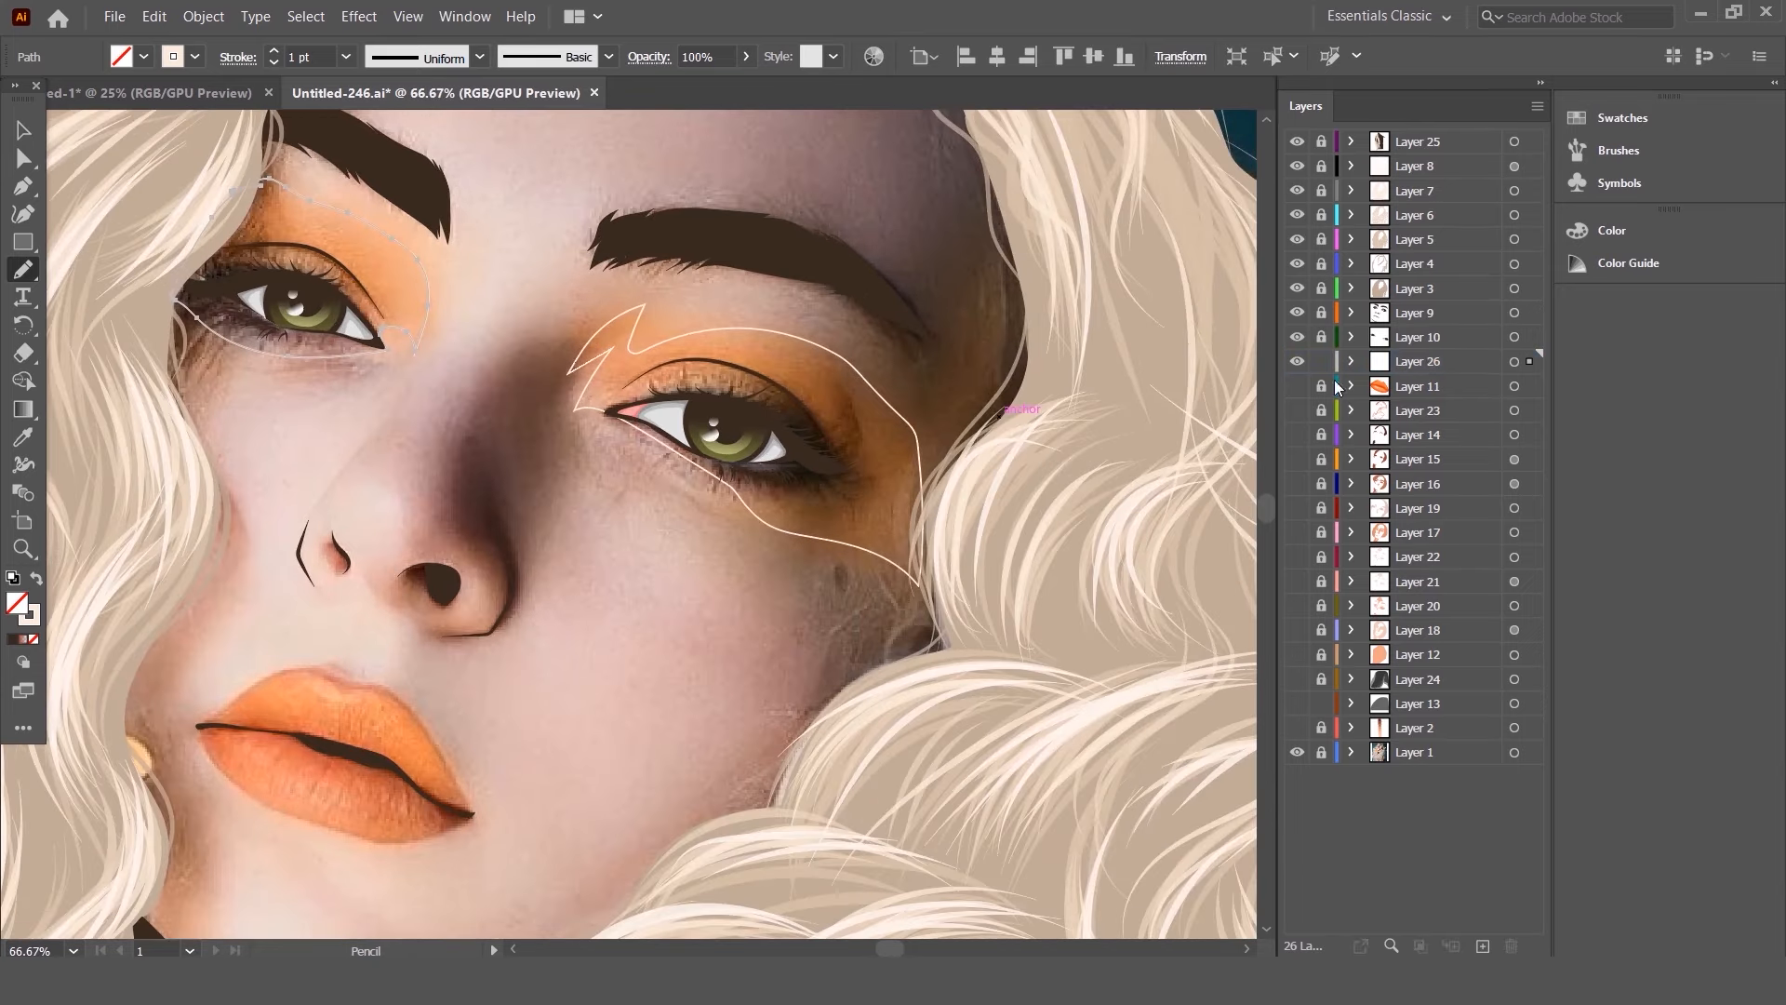
pyautogui.hotkey('ctrl', 'shift', 'a')
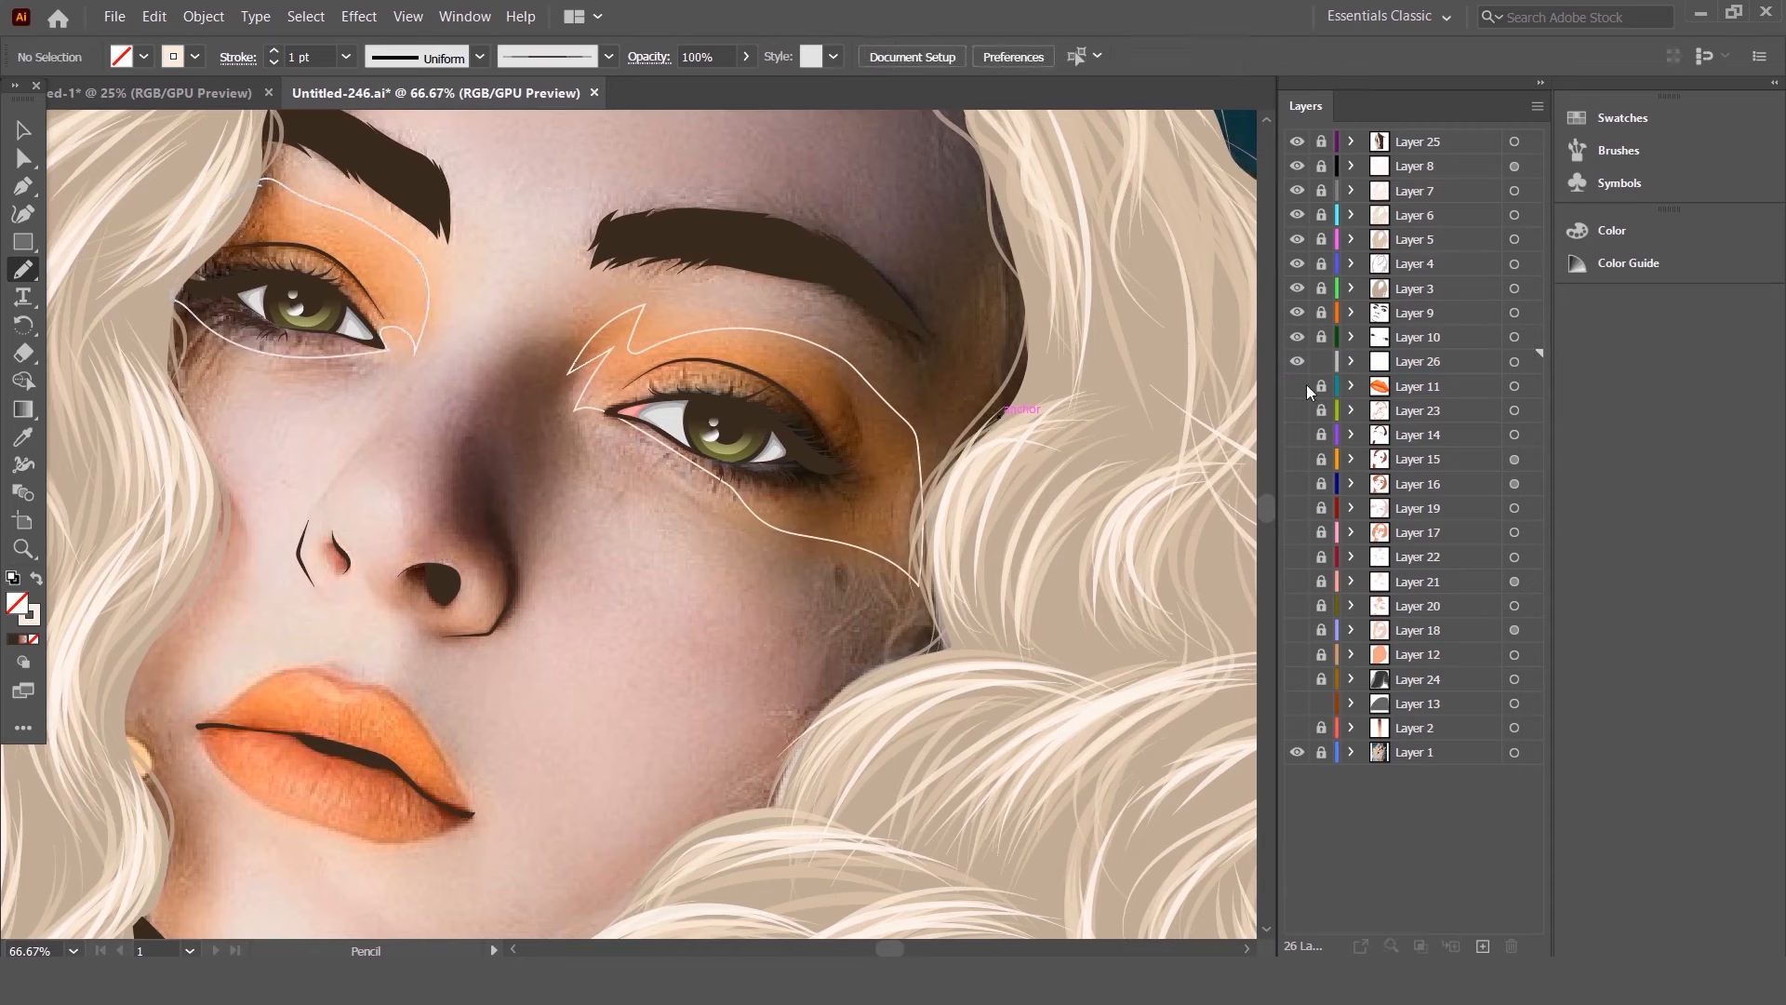
# - Show the Layer 11 lips, target Layer 26 and fill its eyeshadow shapes with the orange sampled from the lips
pyautogui.click(1296, 387)
pyautogui.click(1515, 361)
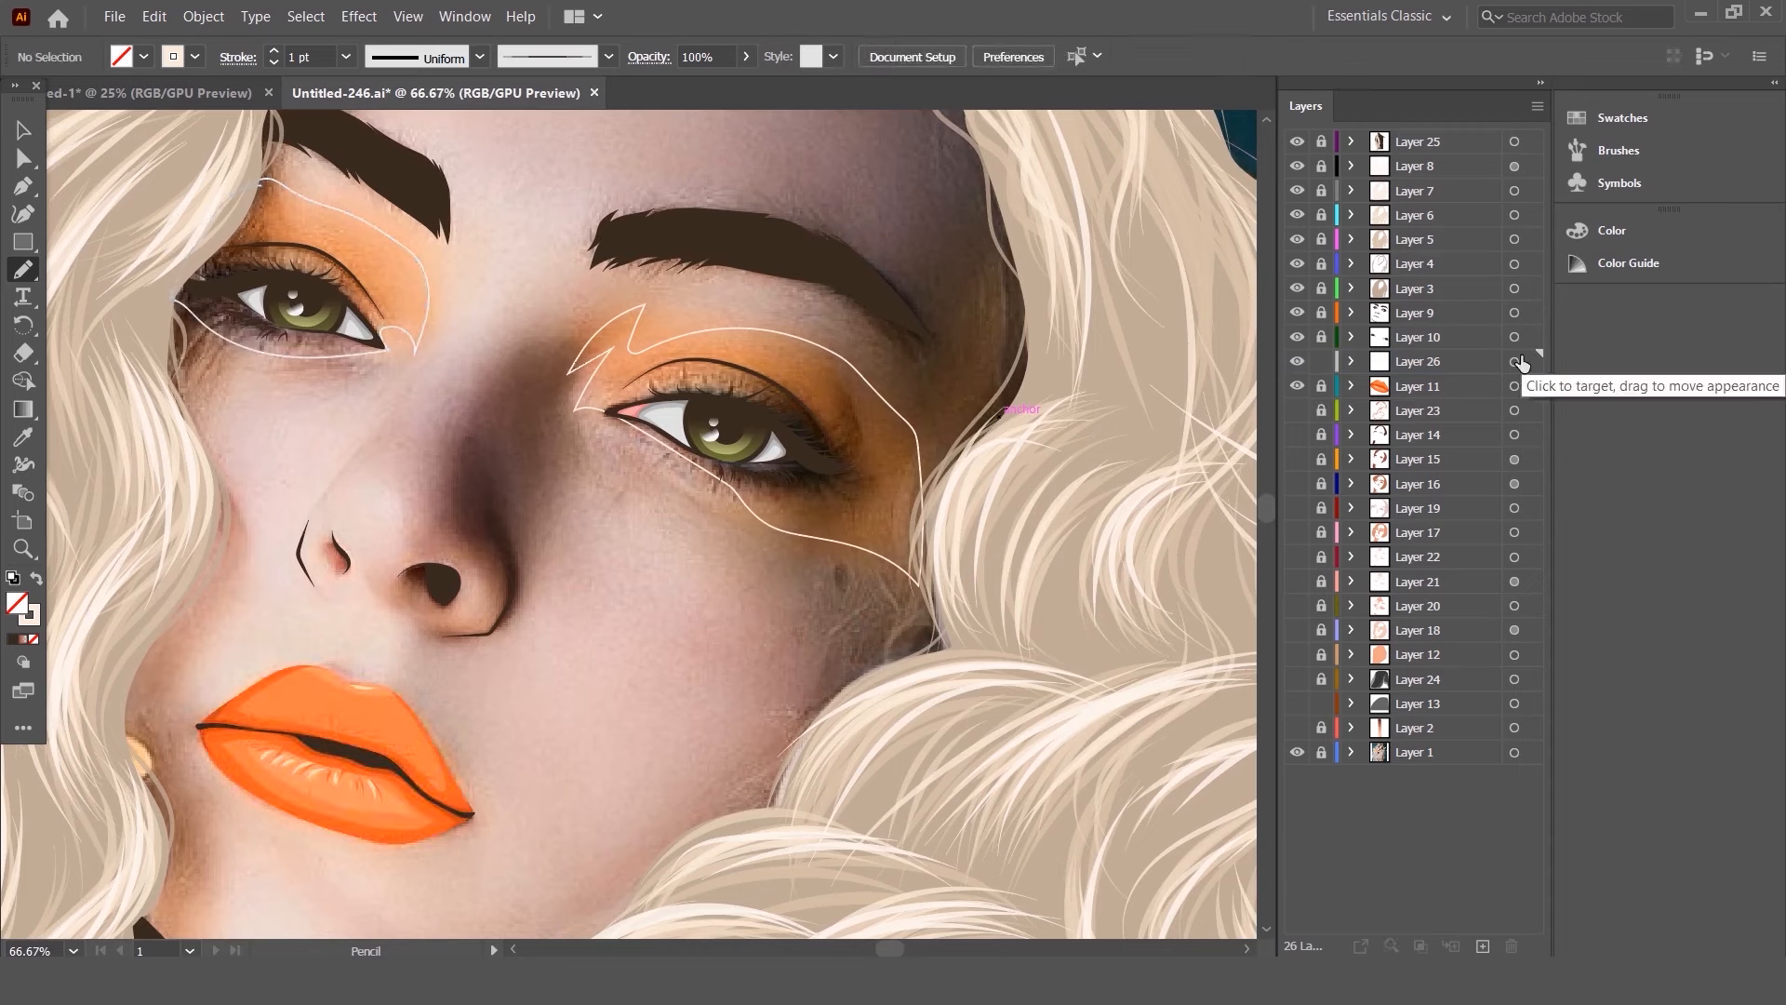
pyautogui.click(23, 437)
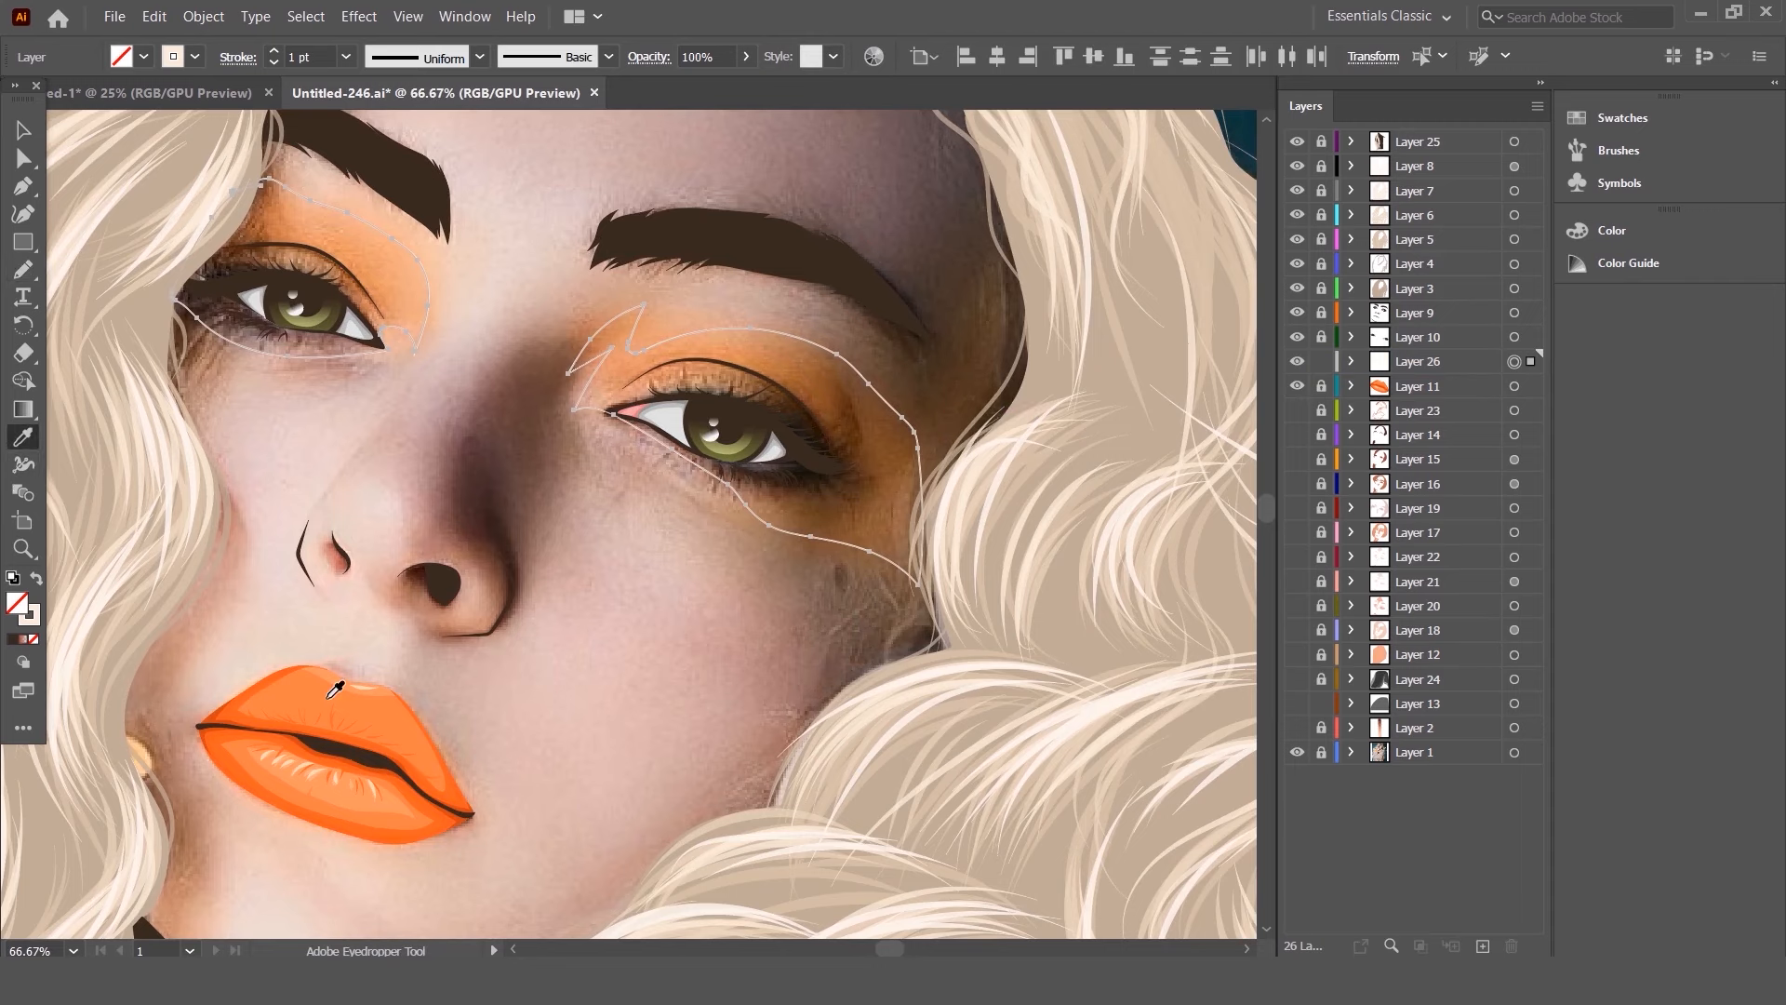
pyautogui.click(331, 694)
pyautogui.click(19, 130)
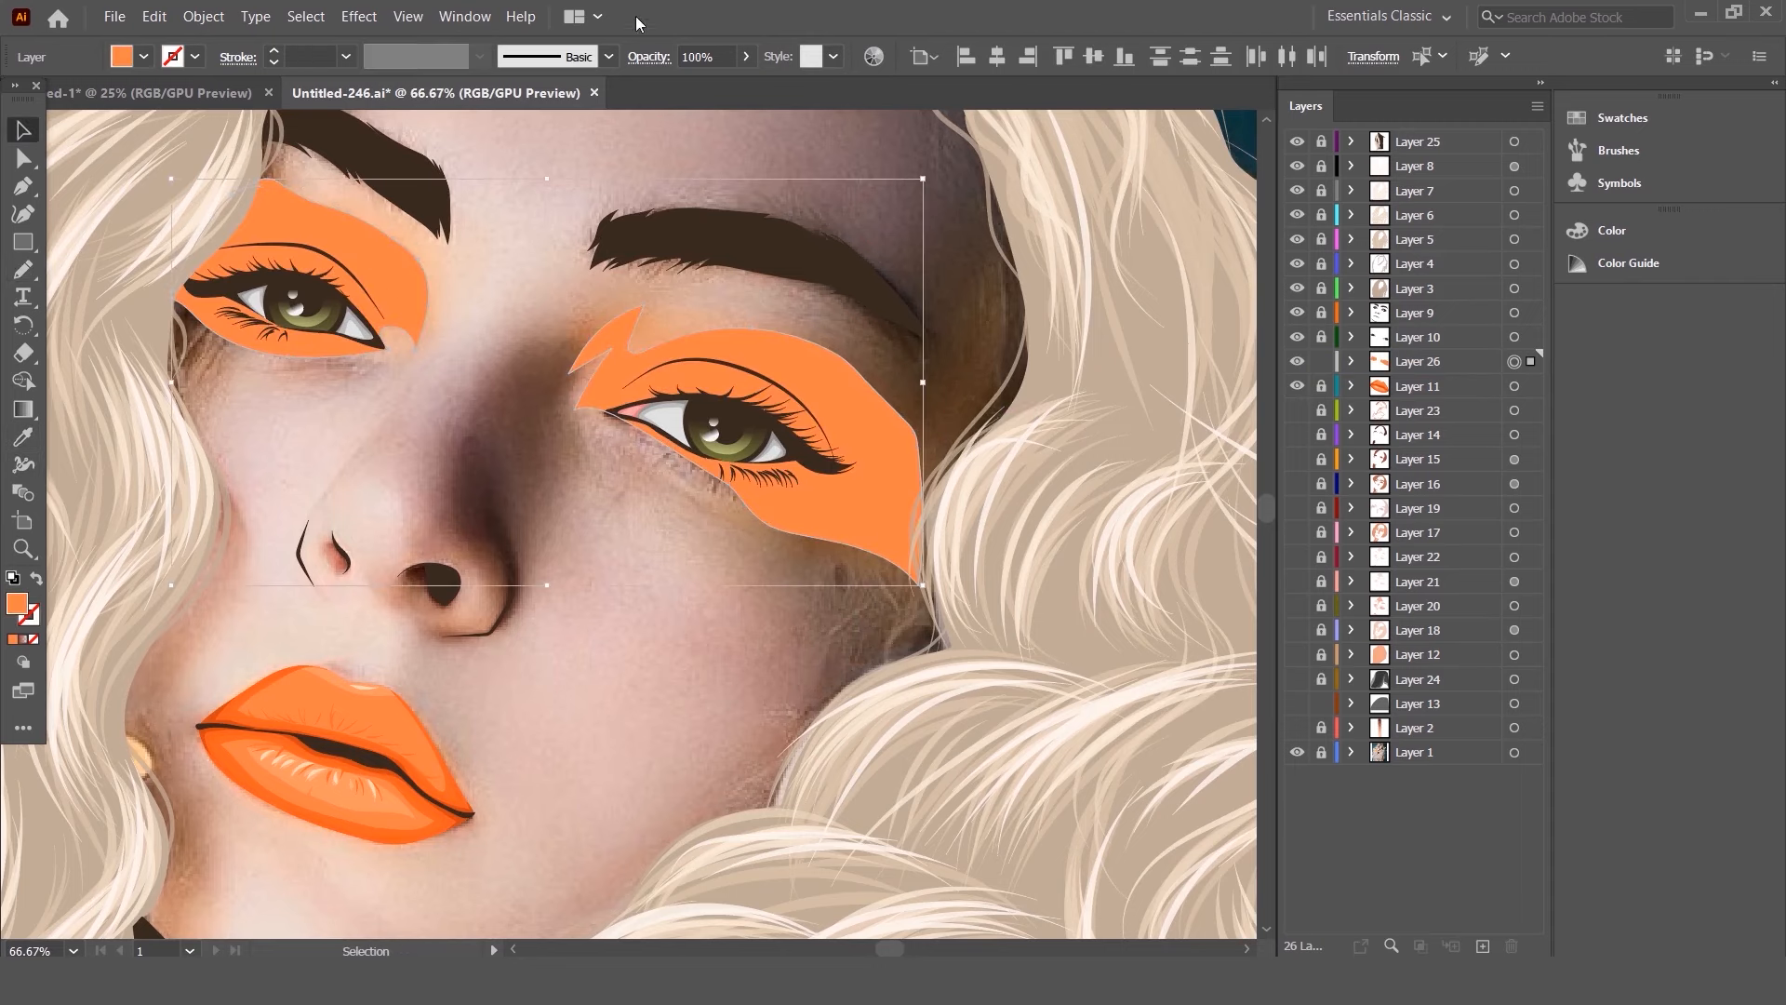
# - Open the transparency settings and set the eyeshadow layer's blending mode to Darken
pyautogui.click(465, 15)
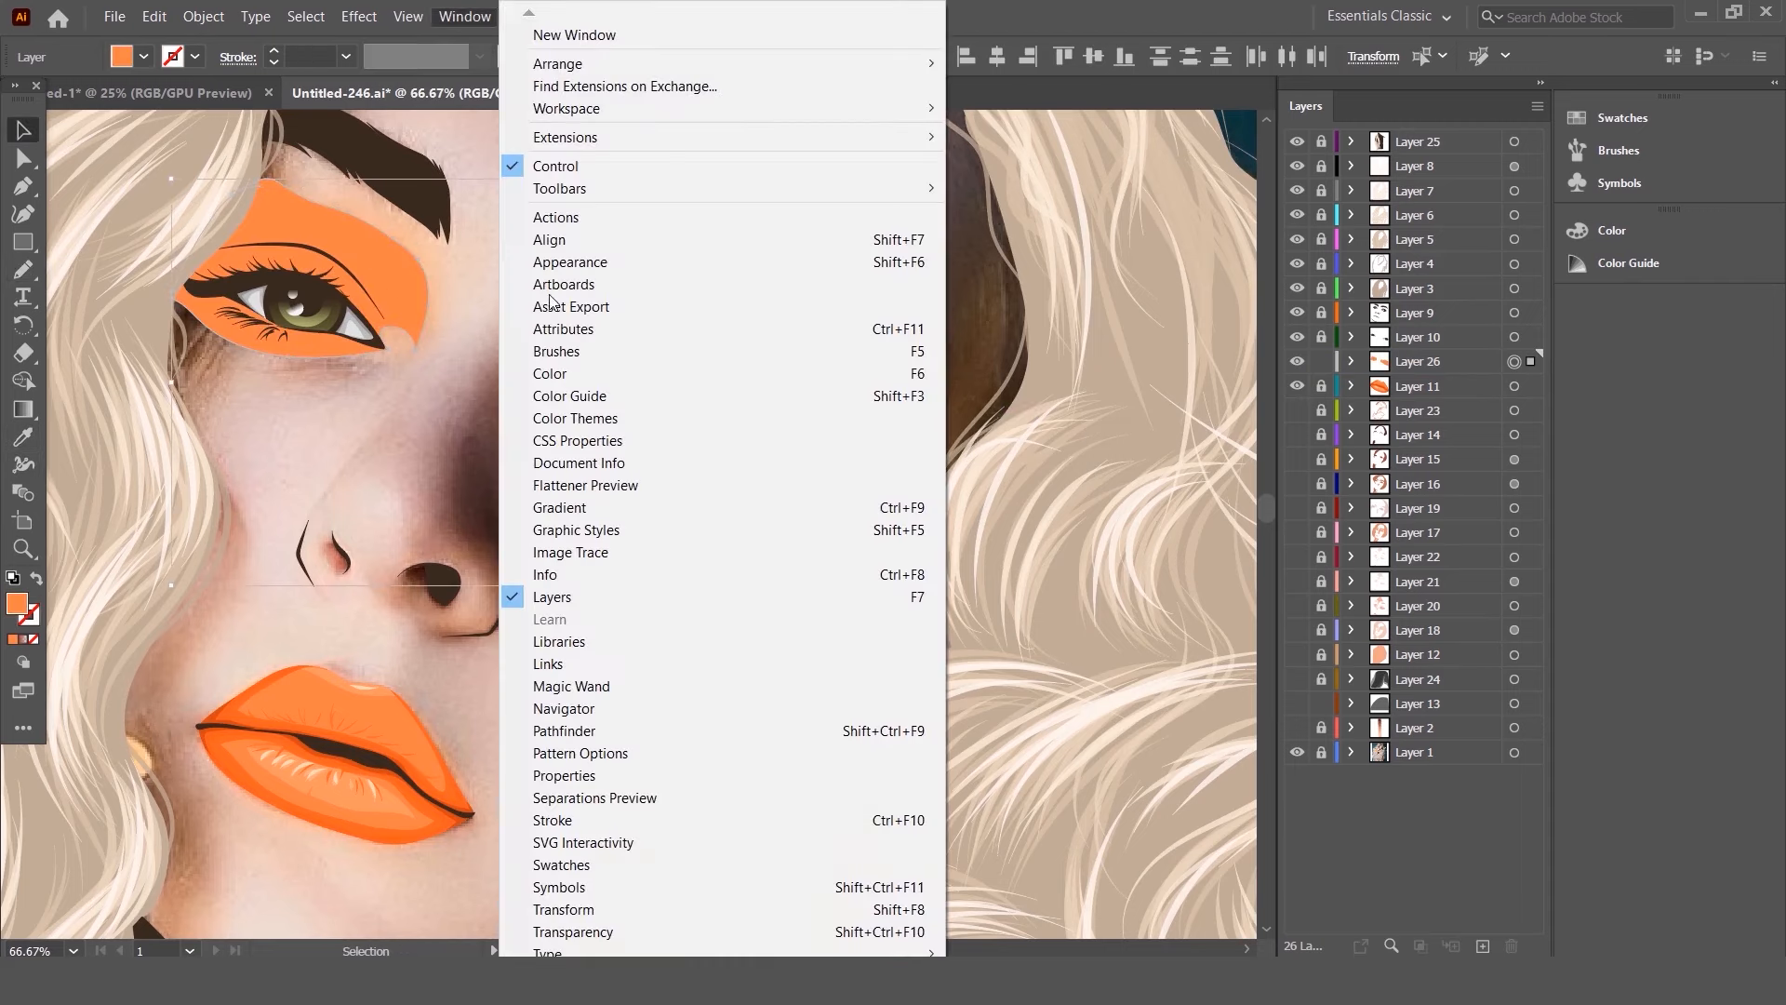
pyautogui.click(595, 931)
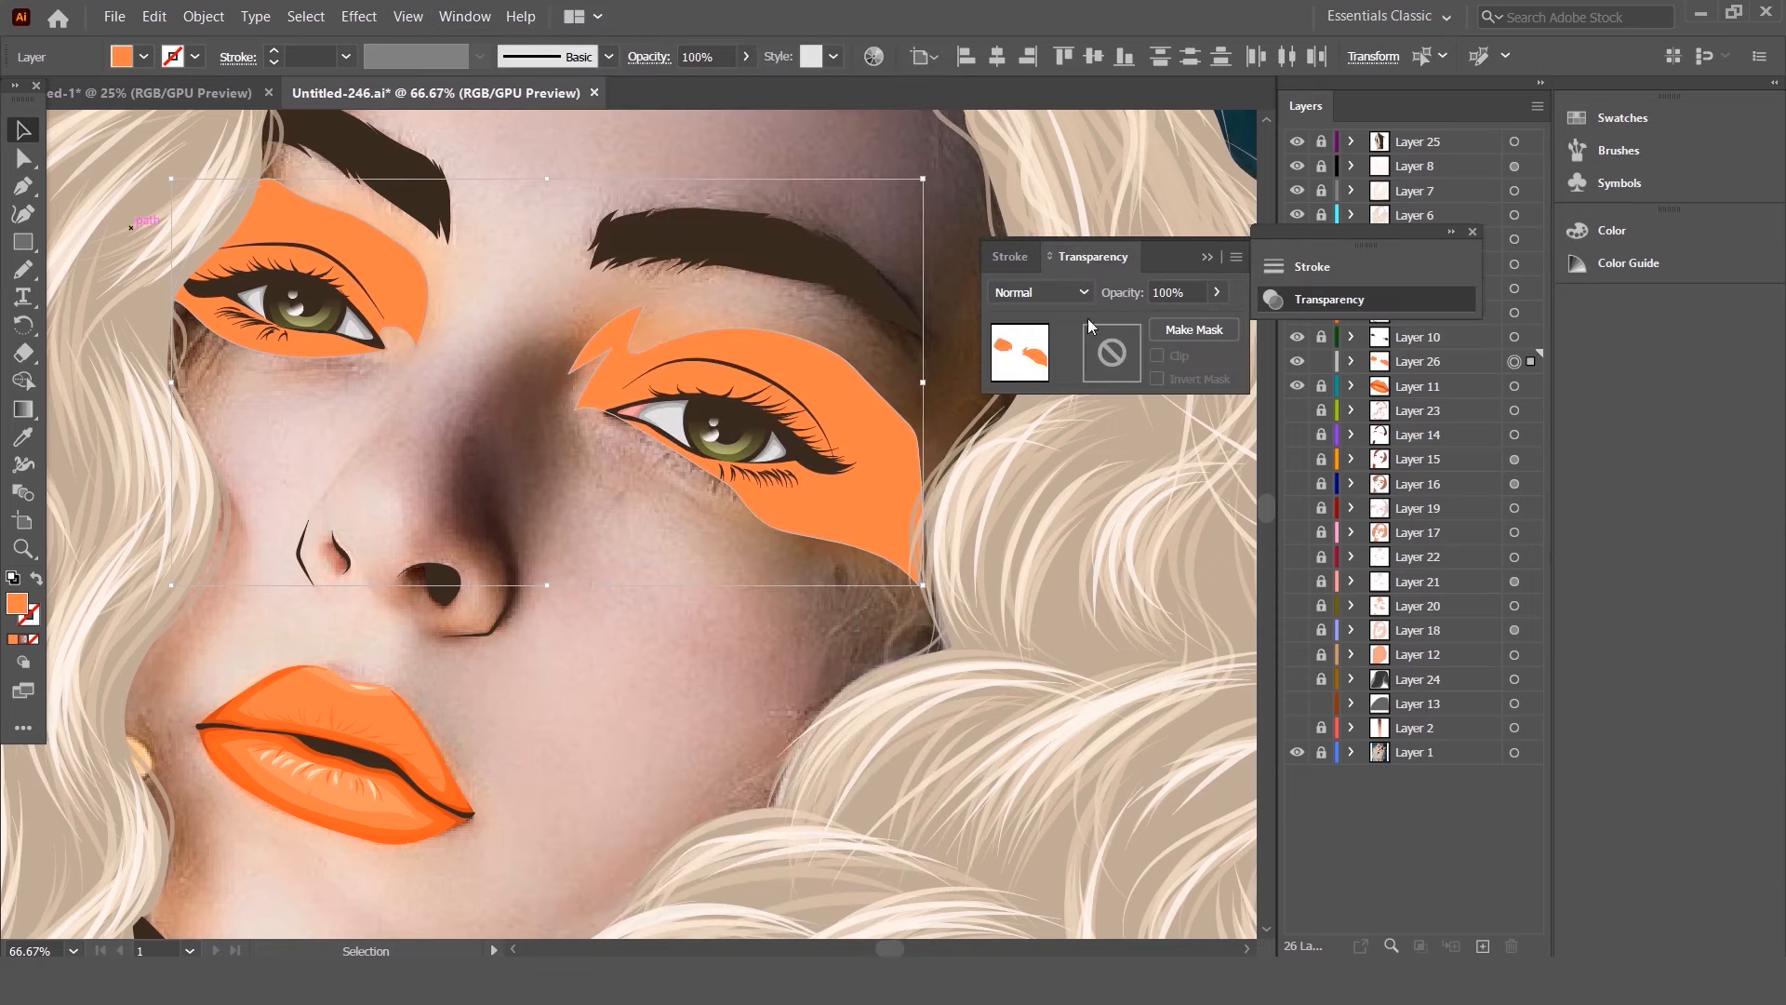
pyautogui.click(1048, 294)
pyautogui.click(1023, 372)
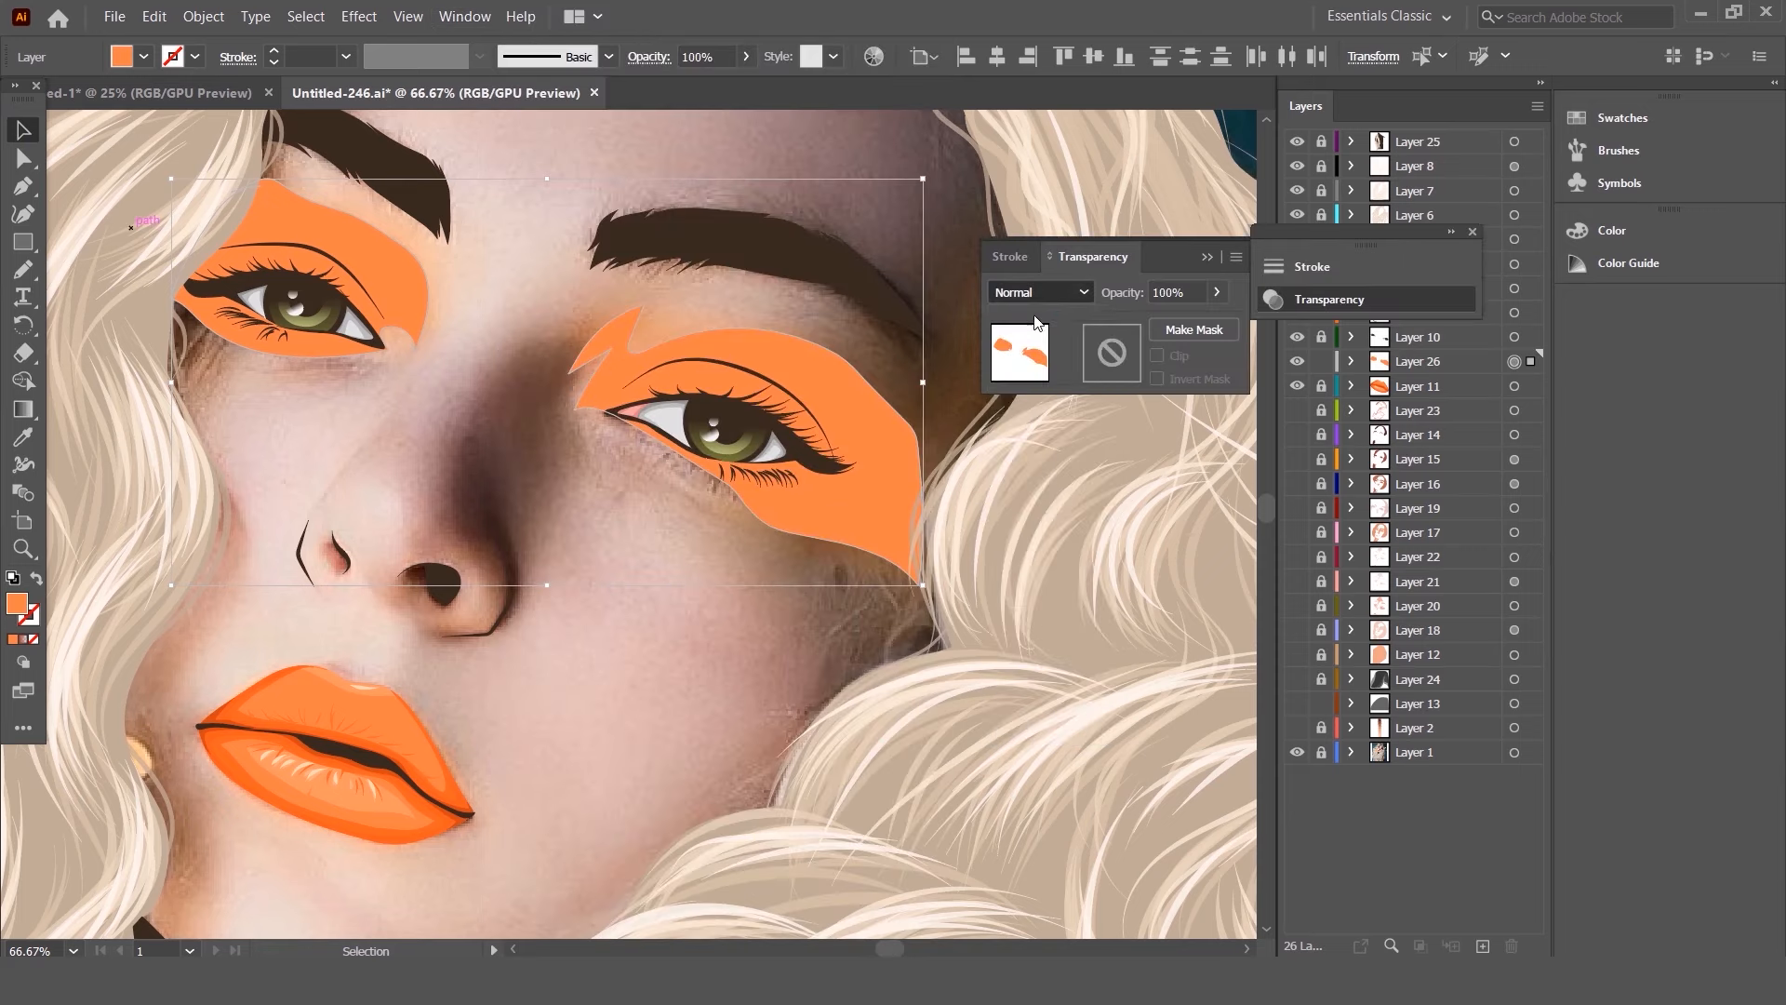
pyautogui.click(1035, 296)
pyautogui.click(1107, 347)
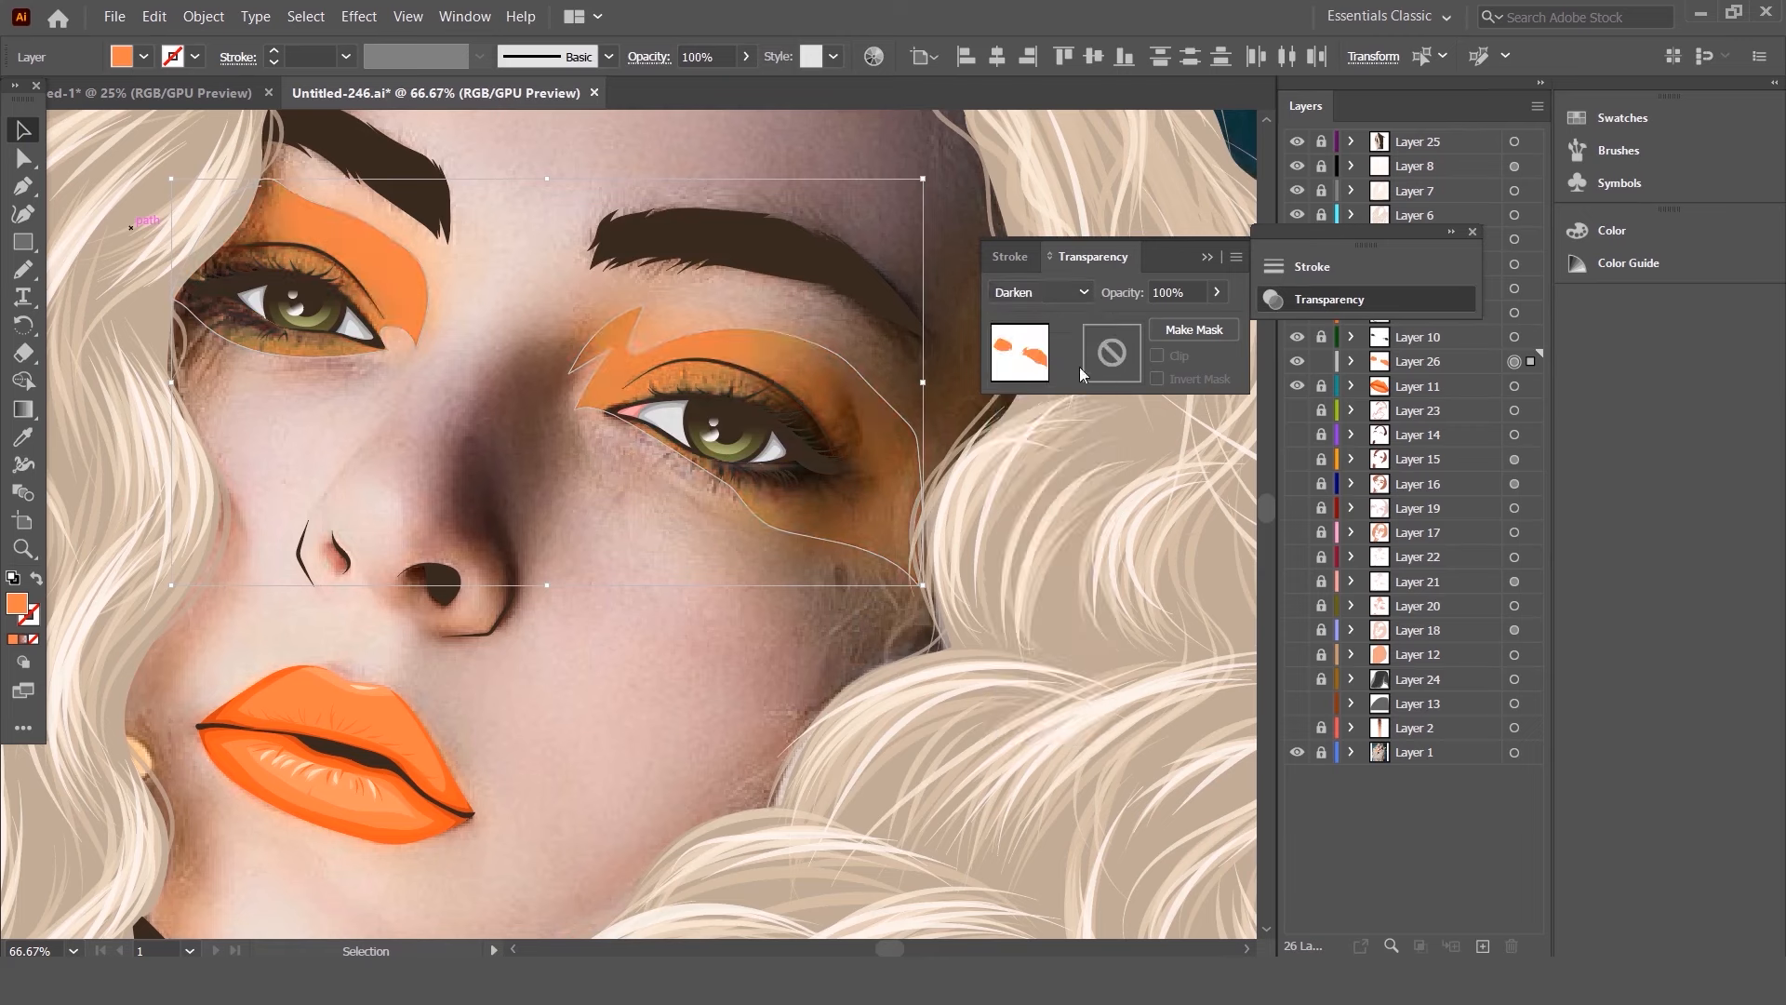
# - Hide the Layer 1 photo, show the remaining artwork layers and set the Layer 26 eyeshadow's blending mode to Color after trying Multiply and Color Burn
pyautogui.moveTo(1182, 265); pyautogui.dragTo(1133, 255)
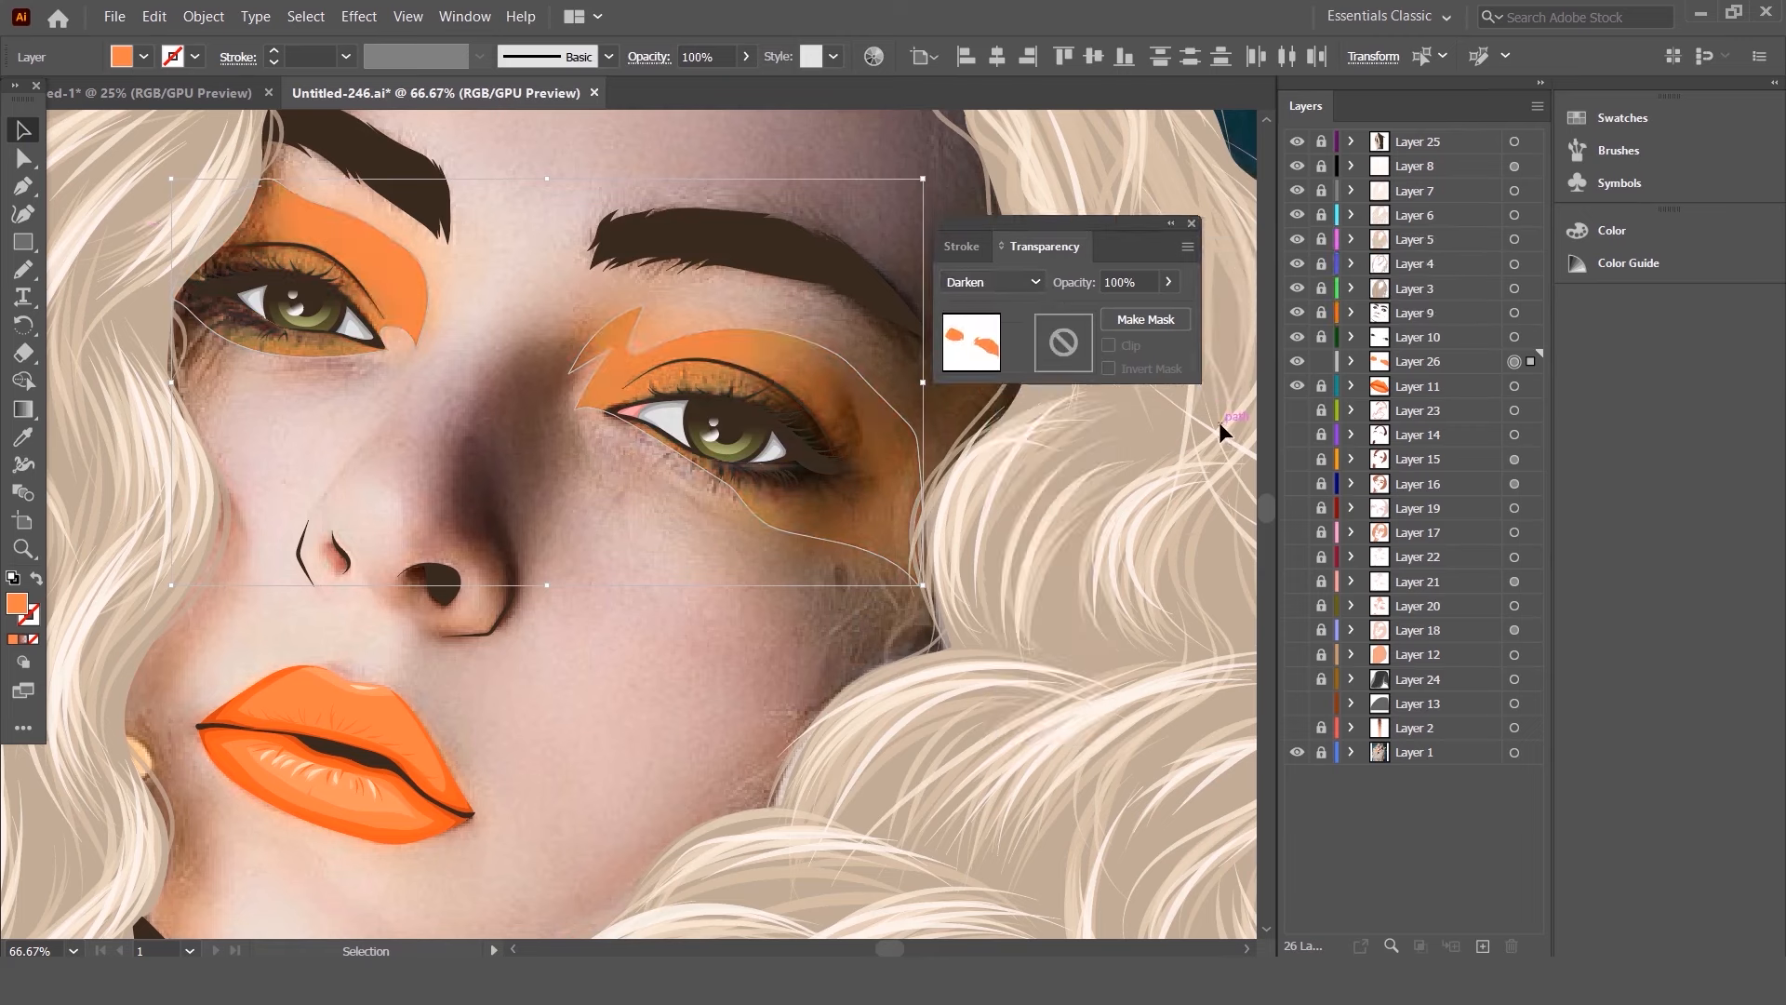
pyautogui.click(1297, 753)
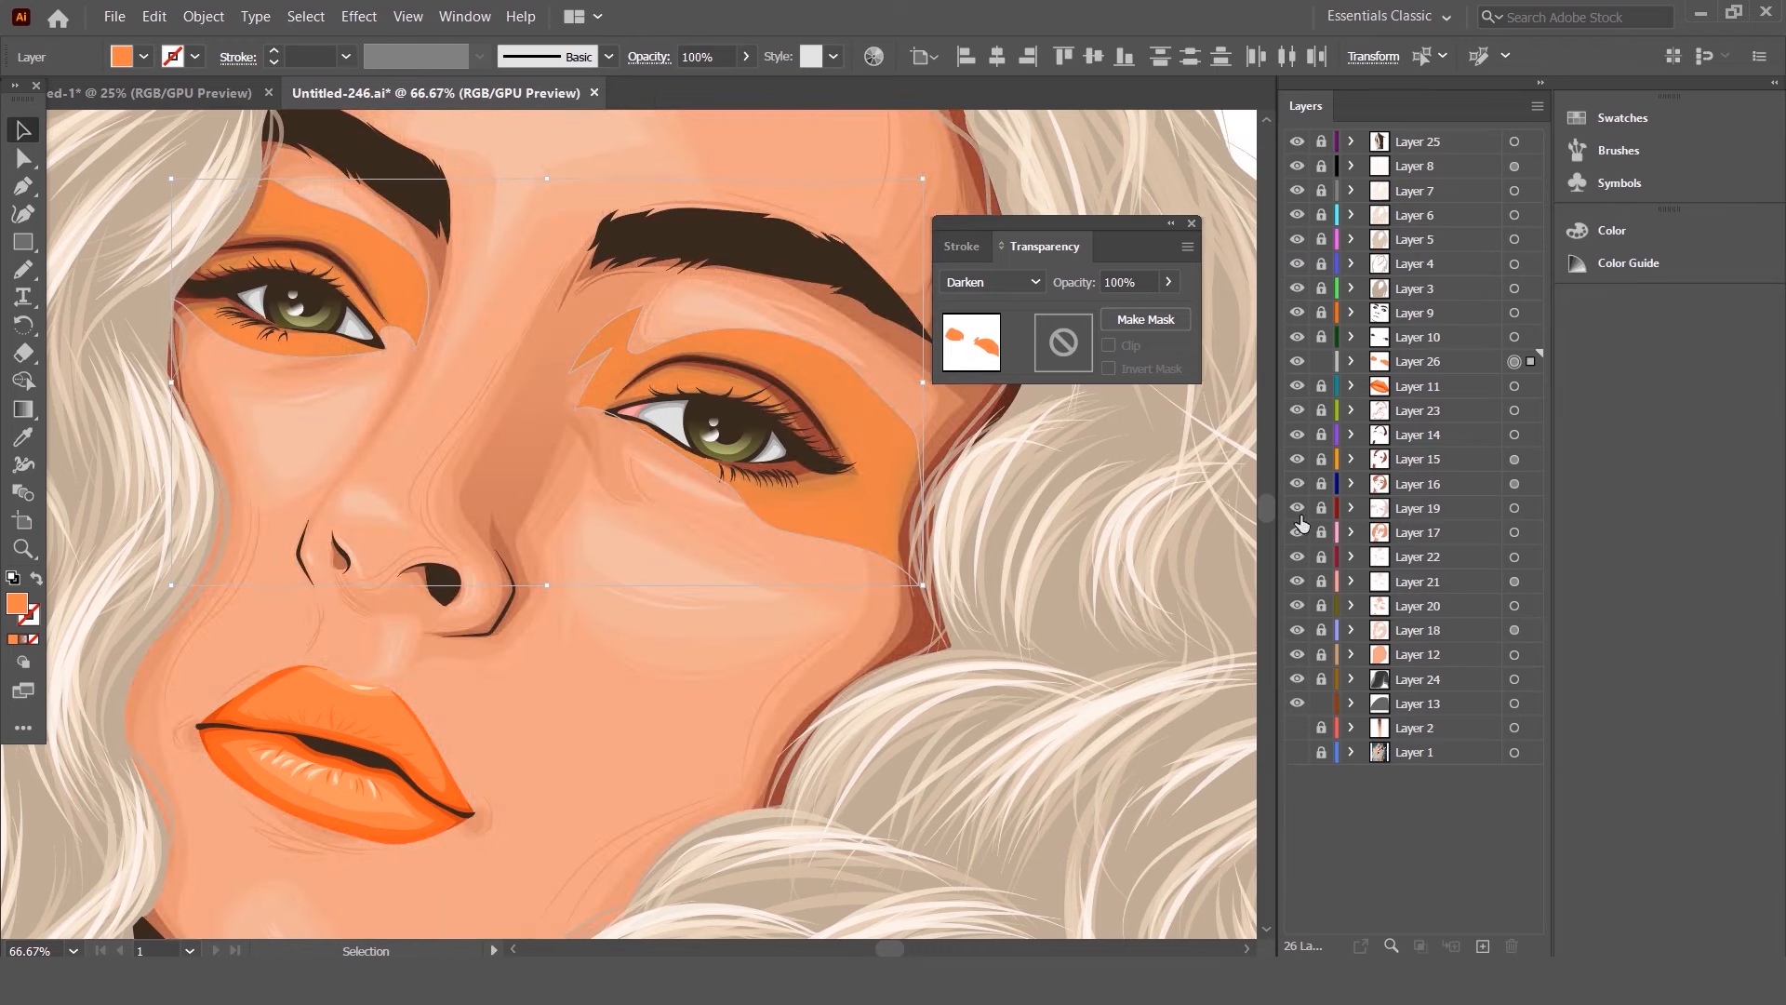
pyautogui.click(981, 288)
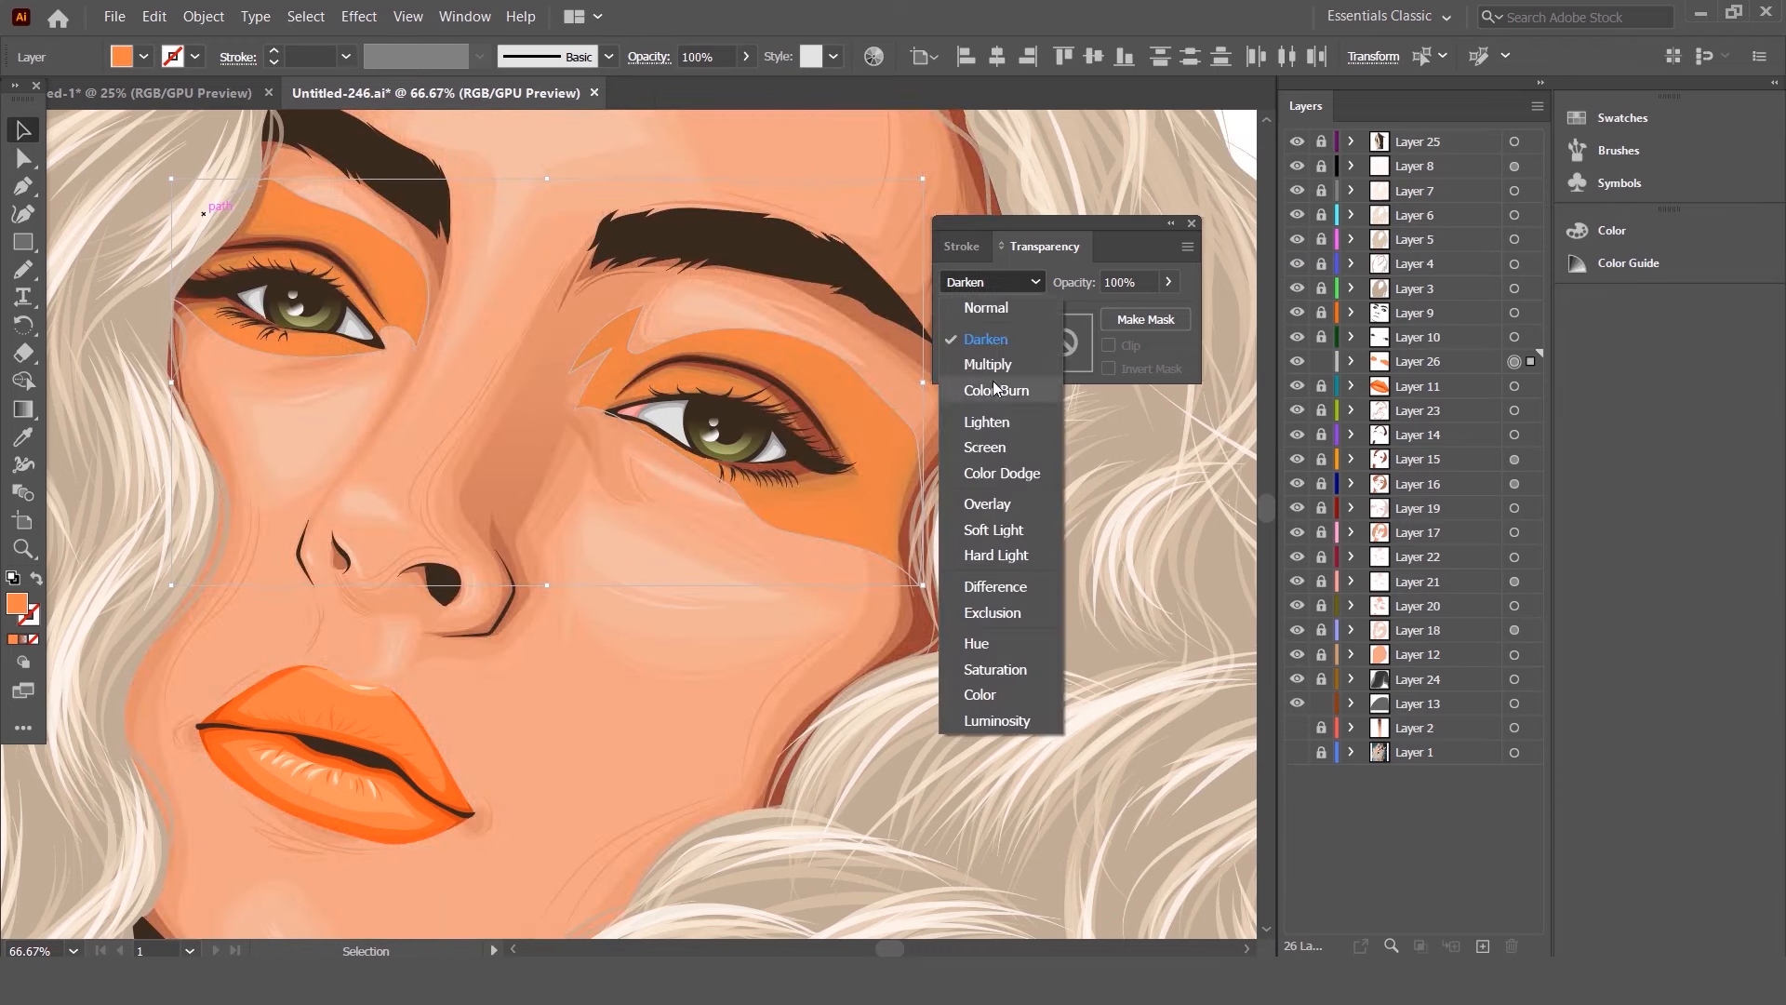
pyautogui.click(985, 310)
pyautogui.click(988, 282)
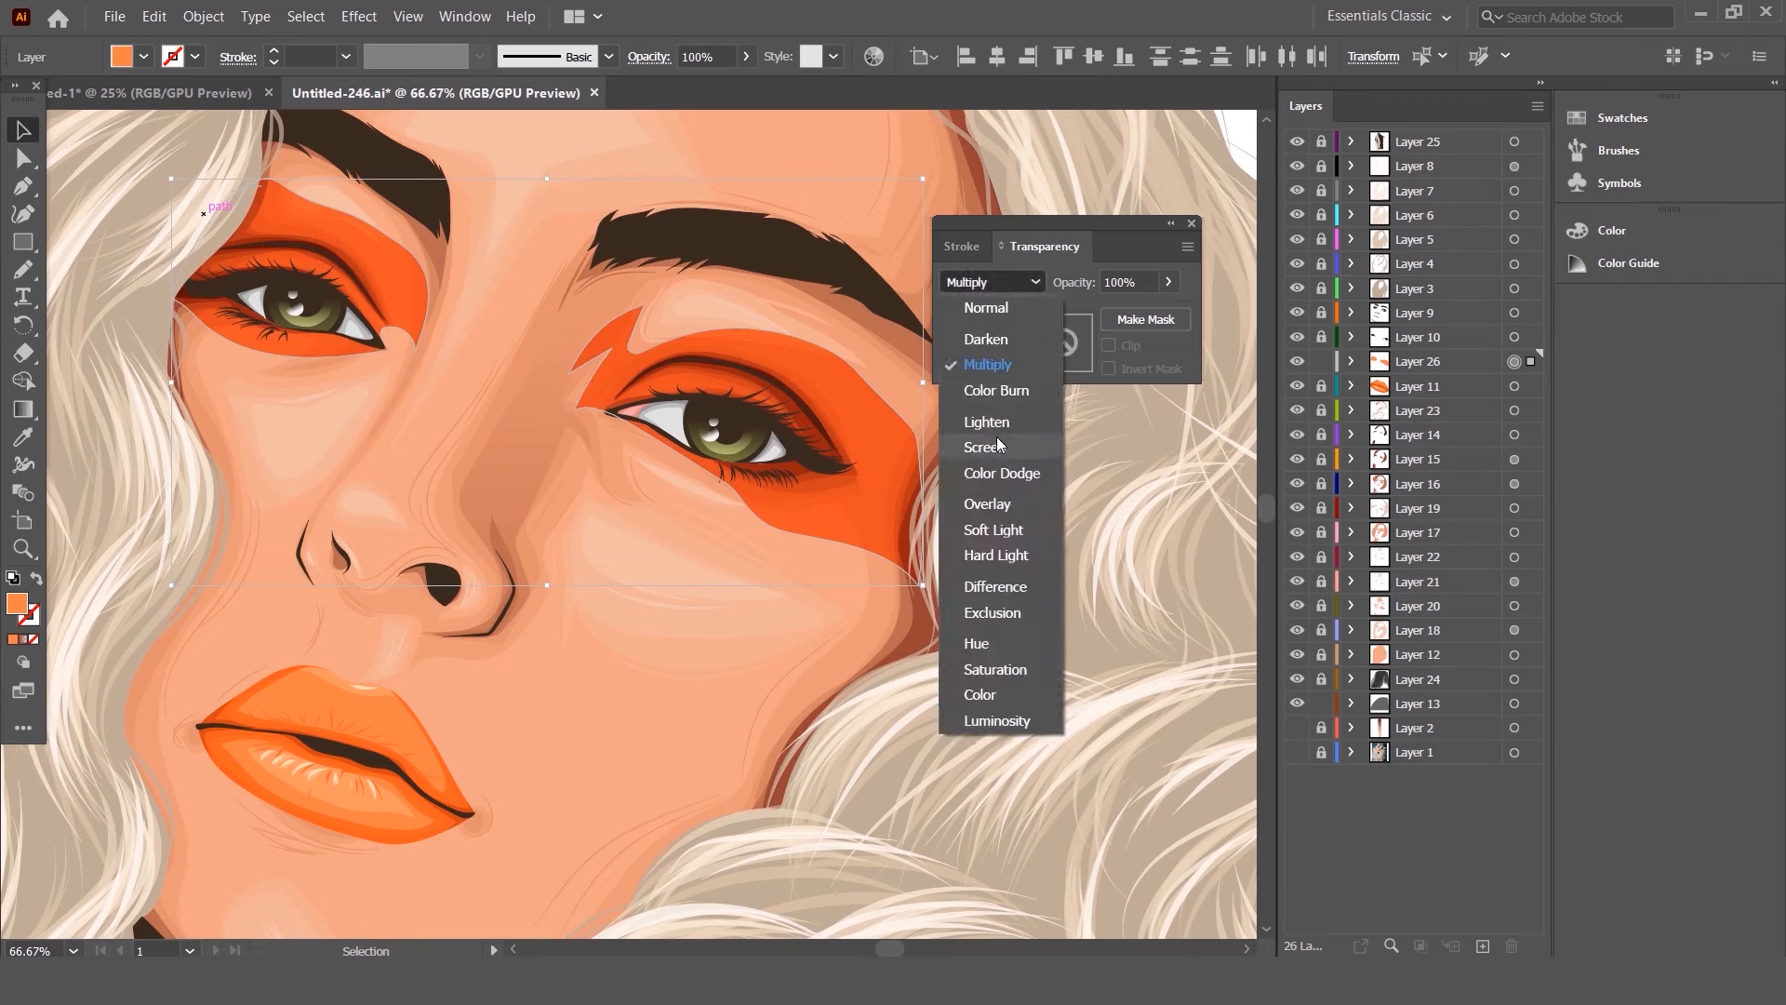
pyautogui.click(993, 393)
pyautogui.click(990, 279)
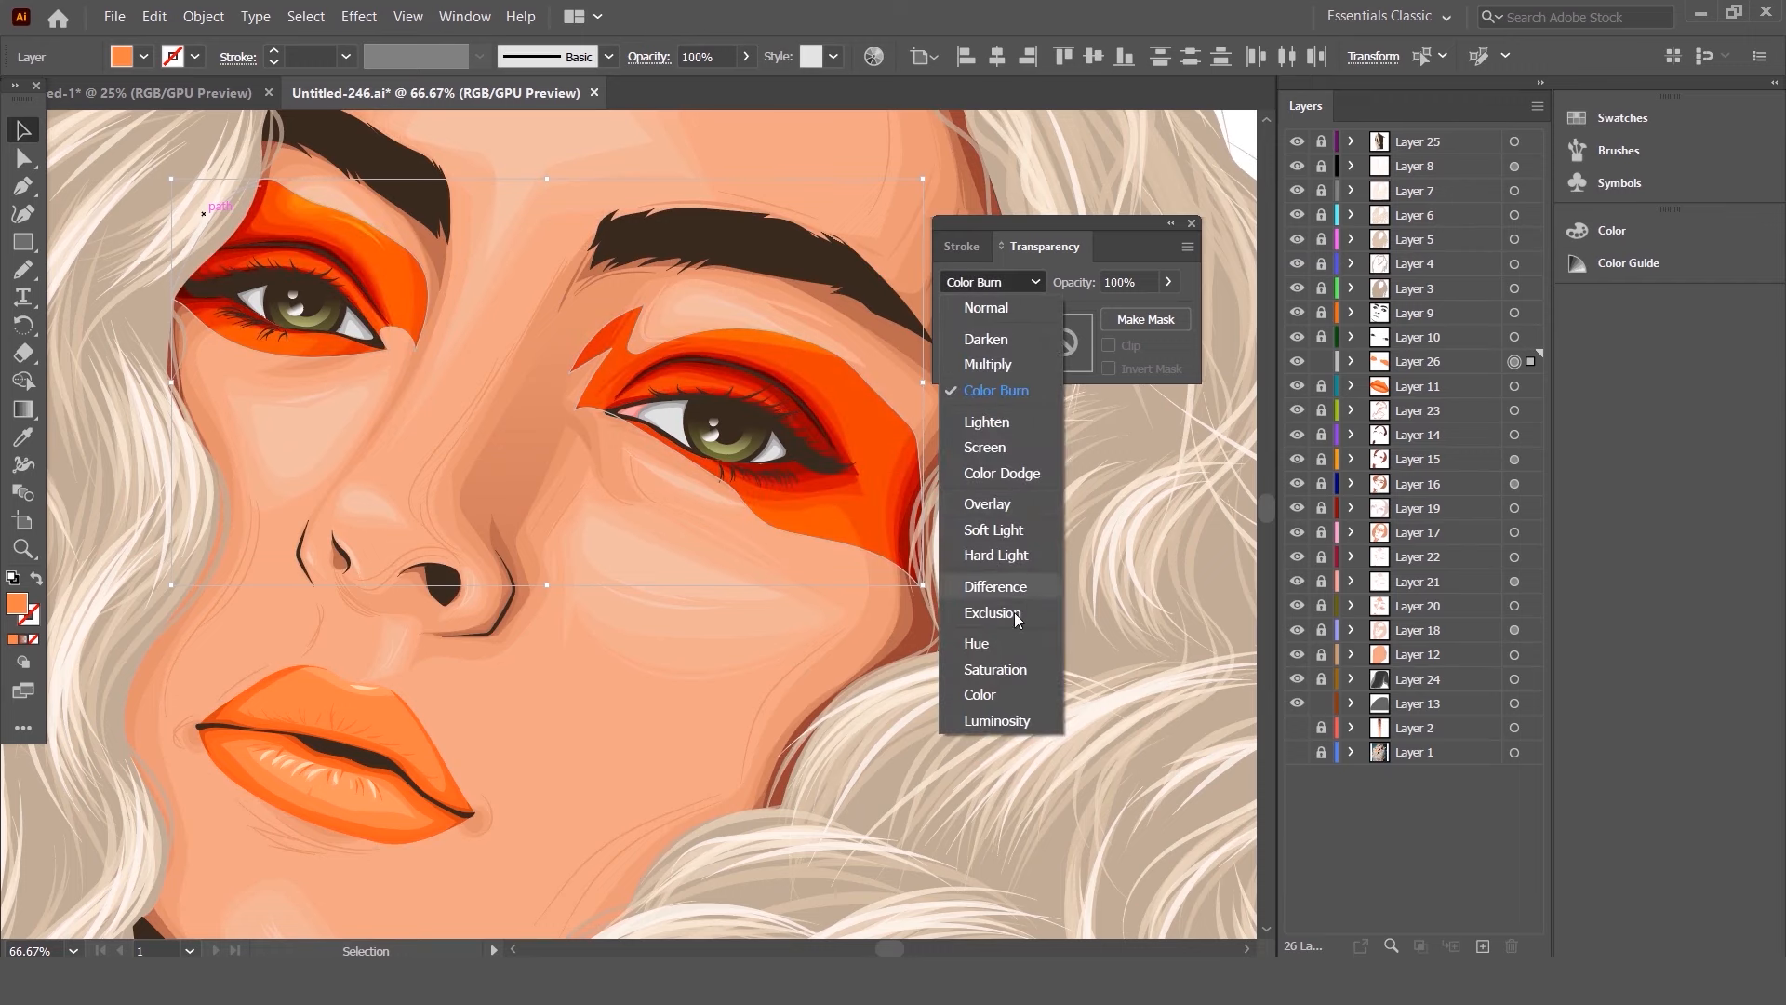
pyautogui.click(1014, 694)
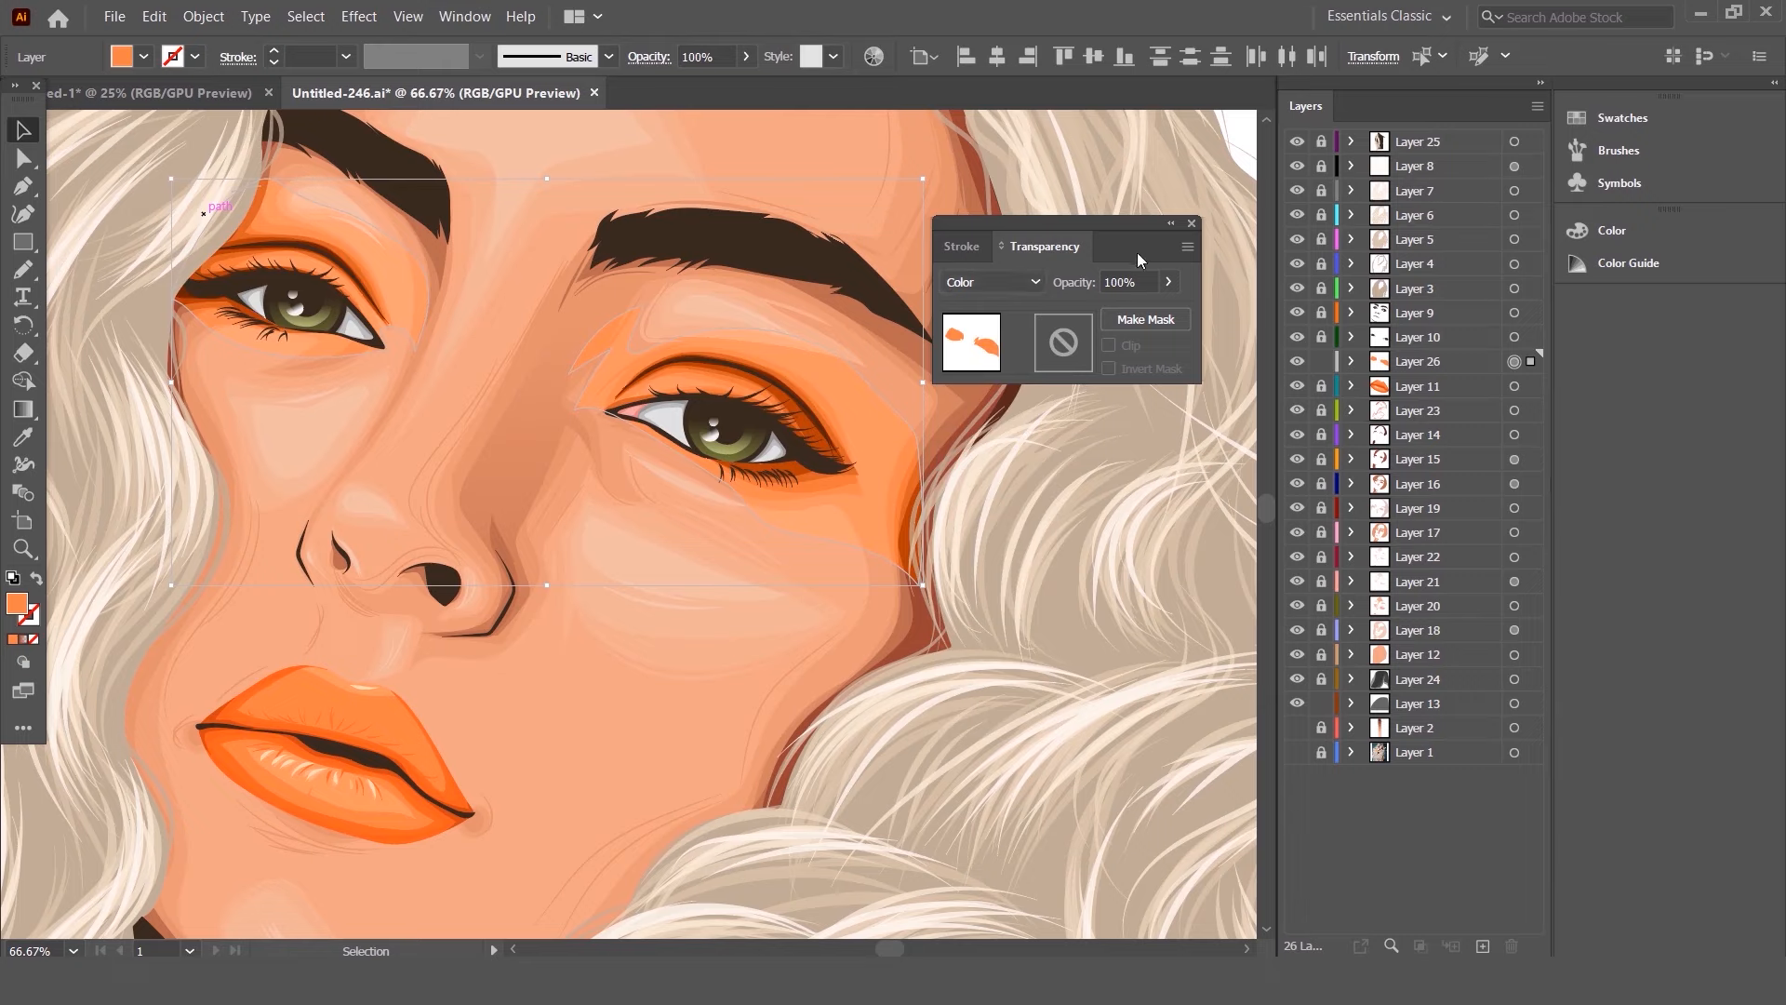
pyautogui.click(1172, 225)
pyautogui.scroll(-1, 659, 291)
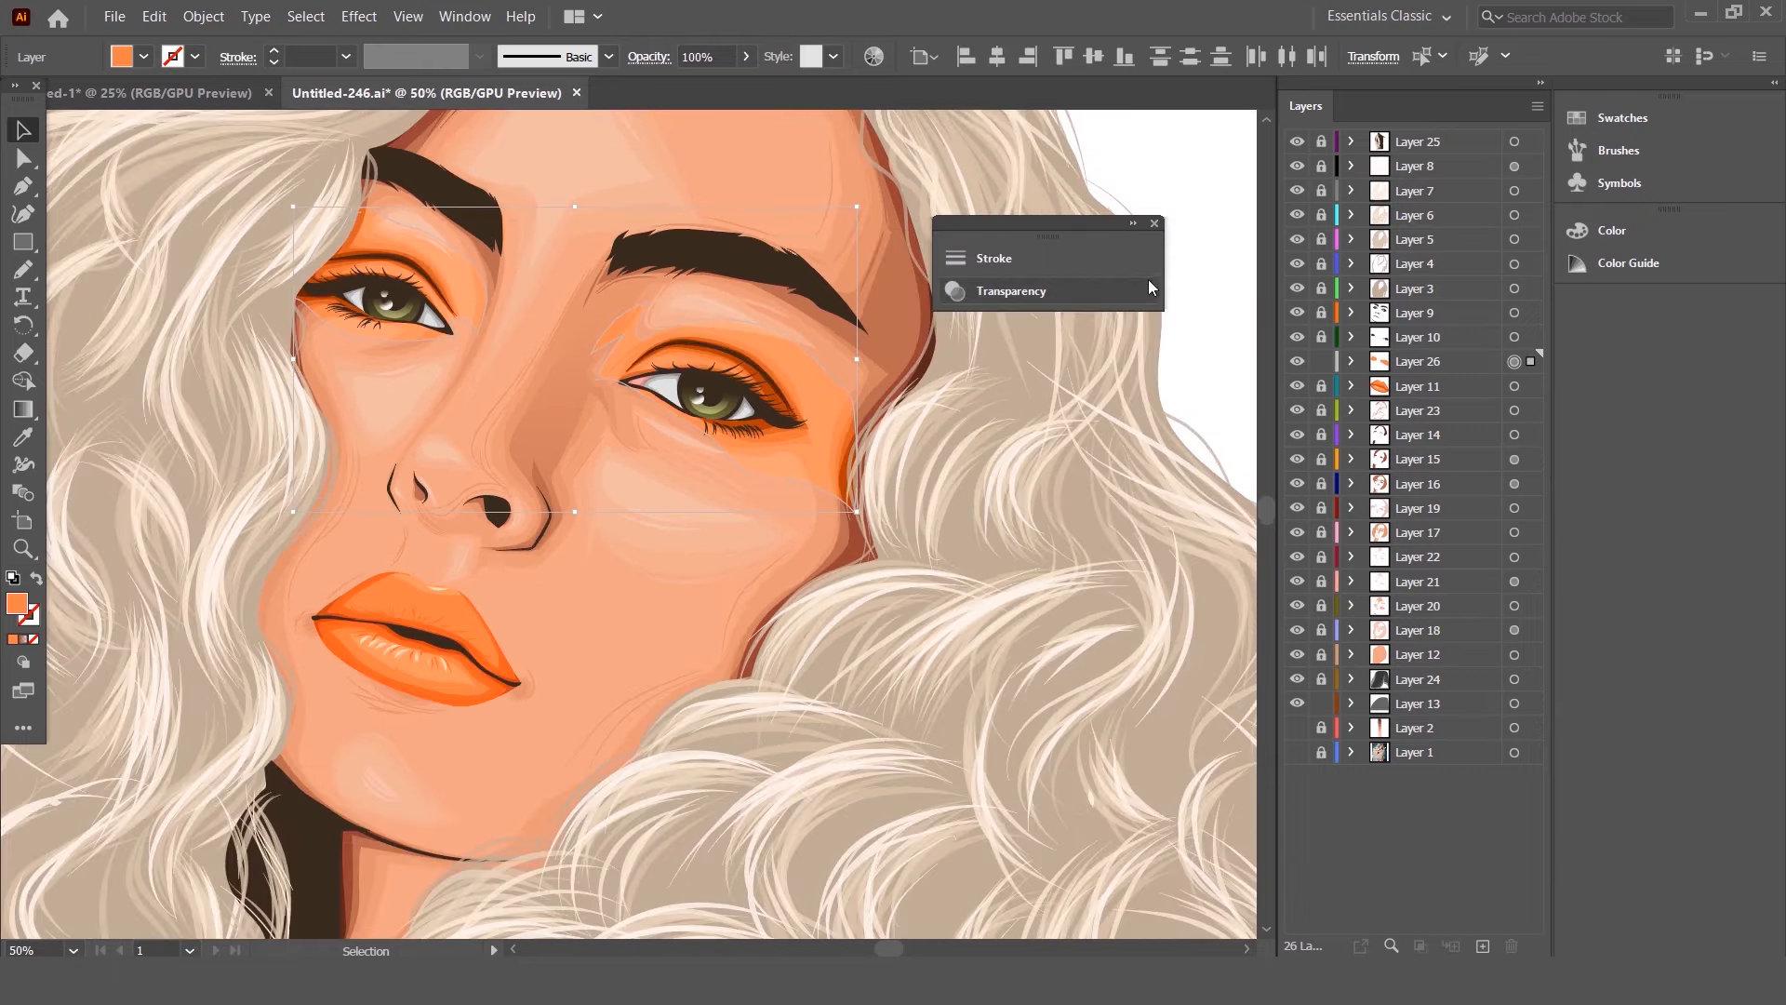
pyautogui.click(1153, 224)
pyautogui.scroll(-2, 744, 333)
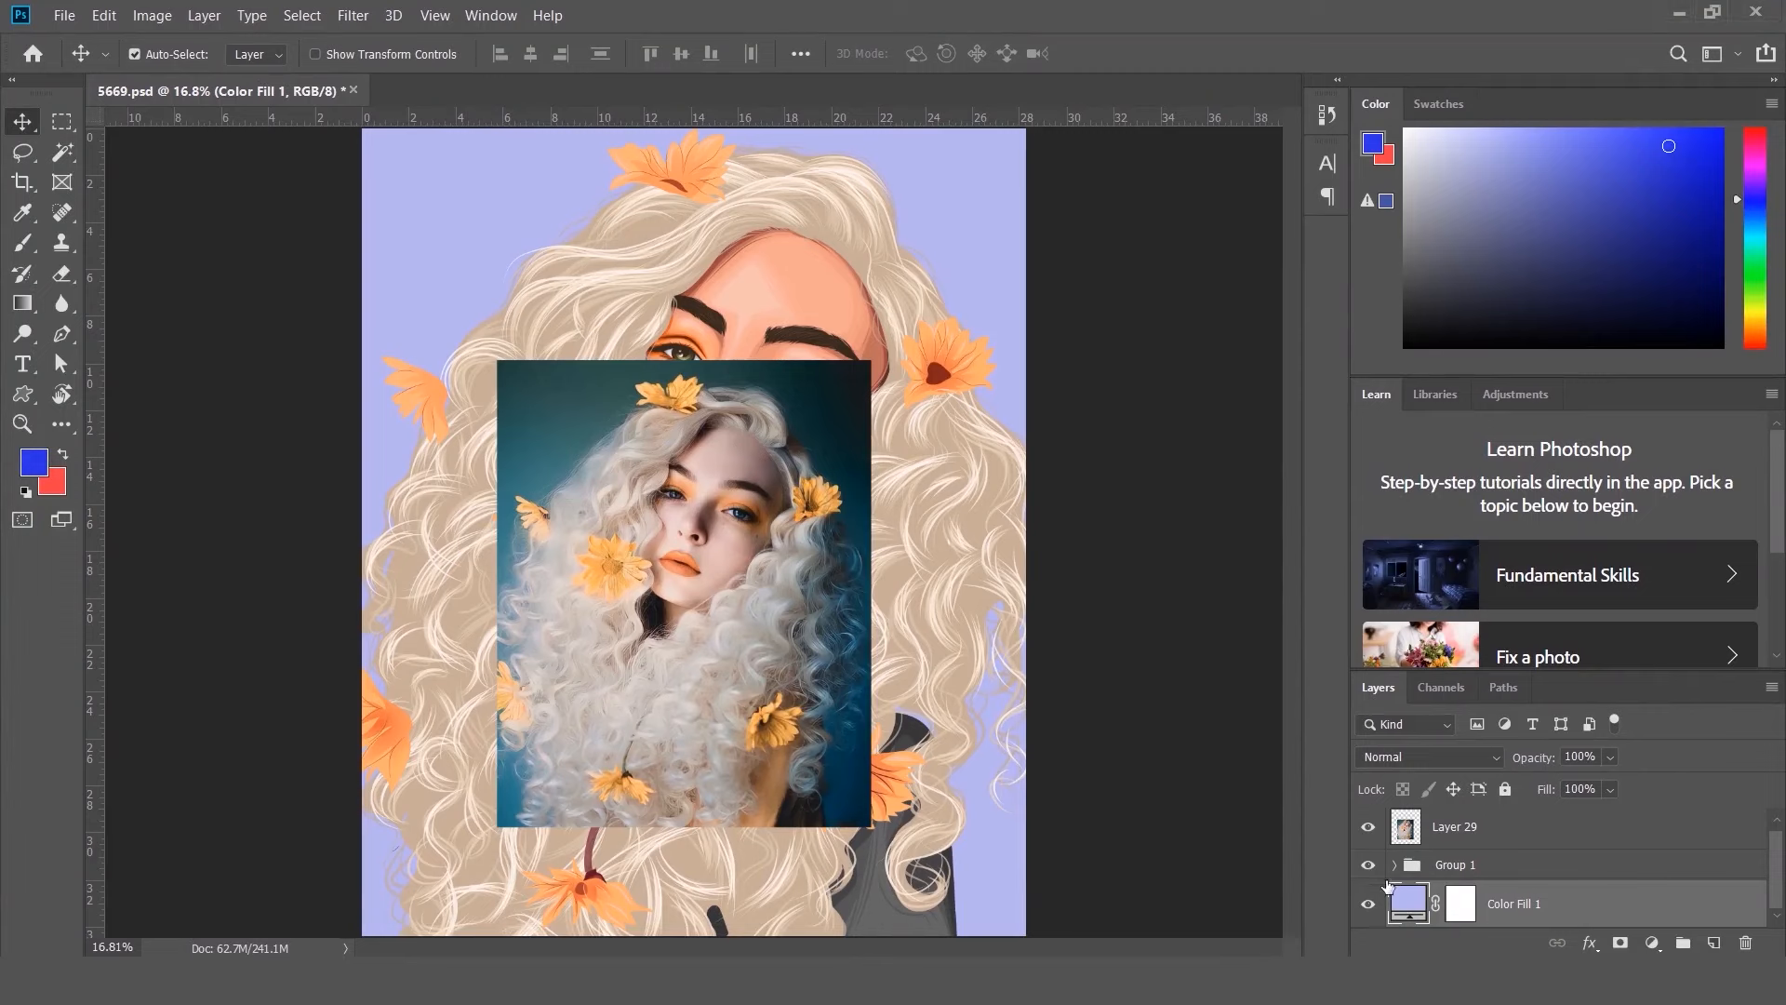
# - In Photoshop, recolor the Color Fill 1 background with teal #43757c sampled from the reference photo
pyautogui.doubleClick(1397, 896)
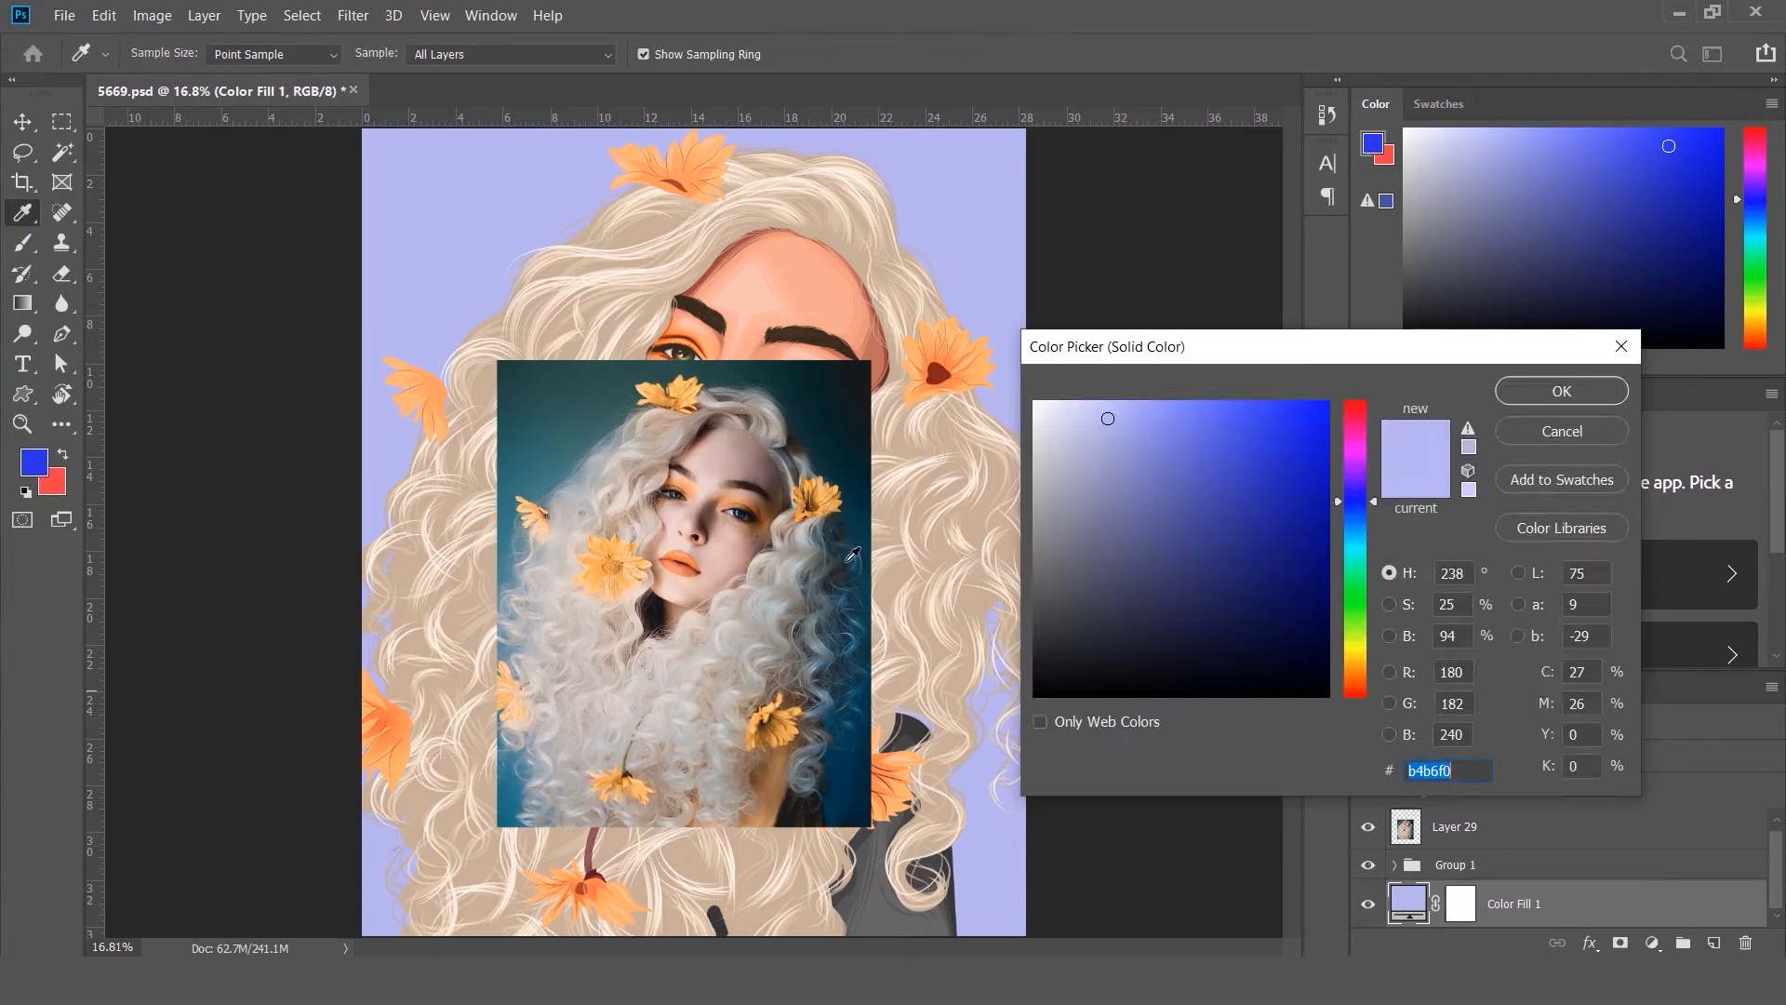
pyautogui.click(518, 389)
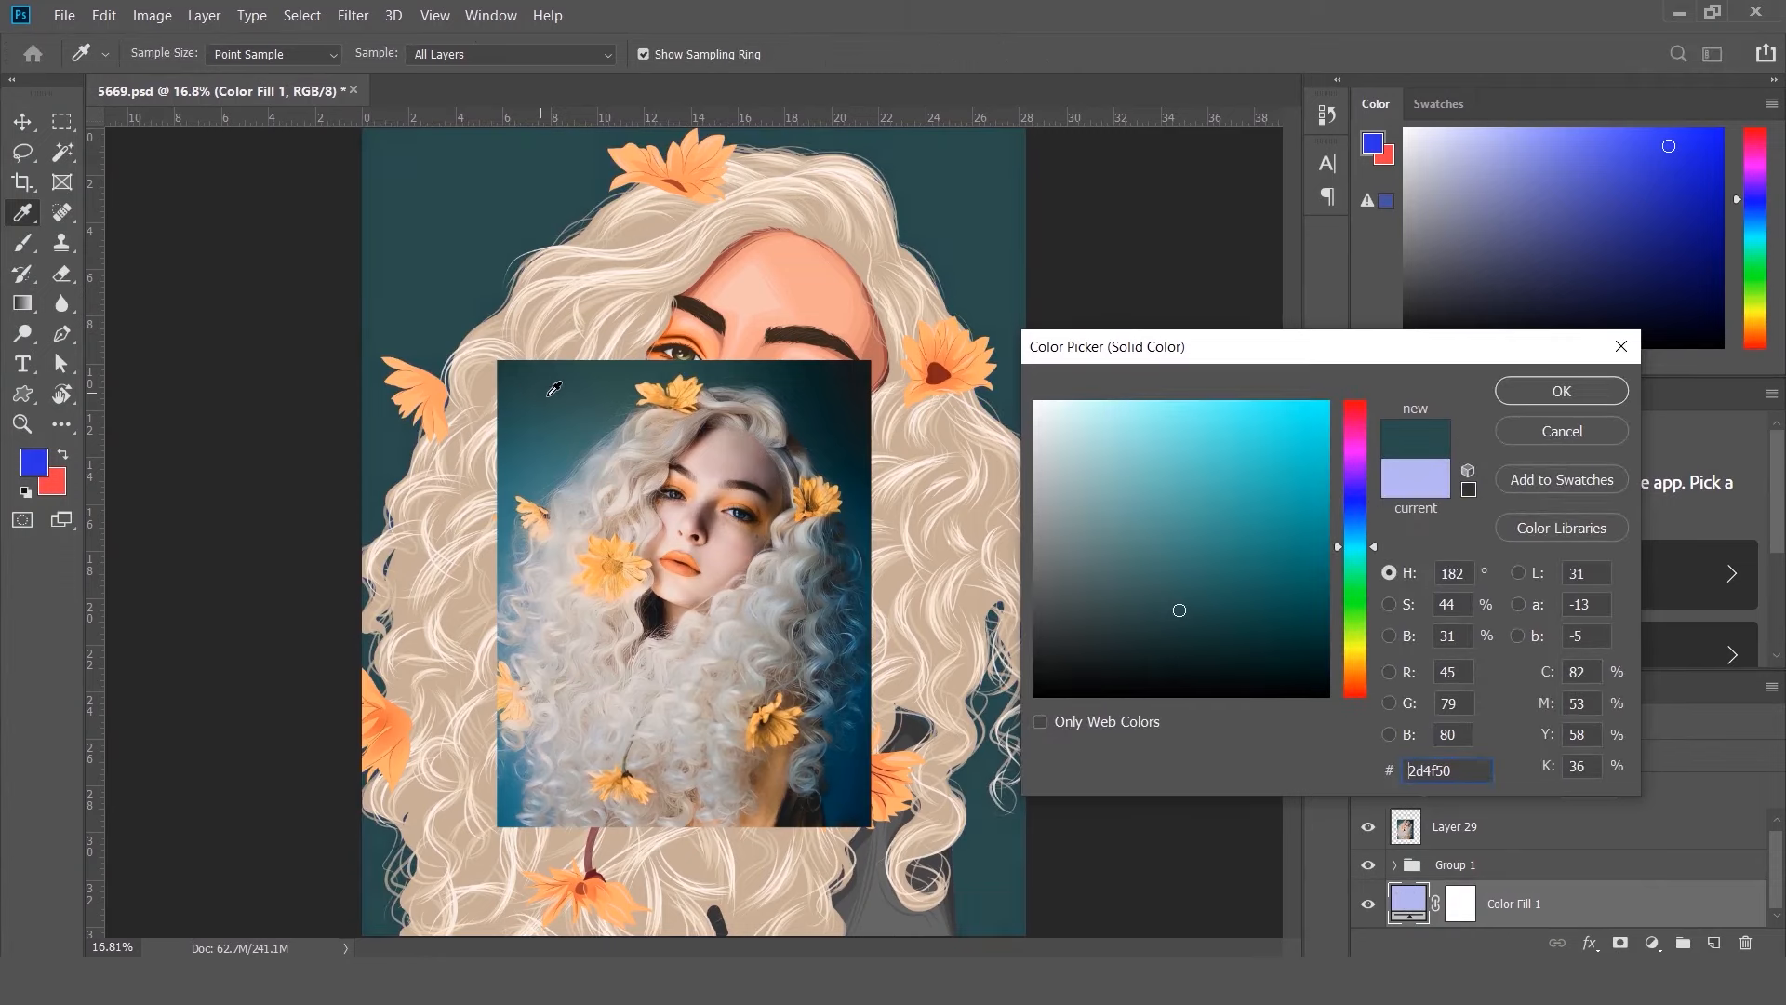
pyautogui.click(885, 376)
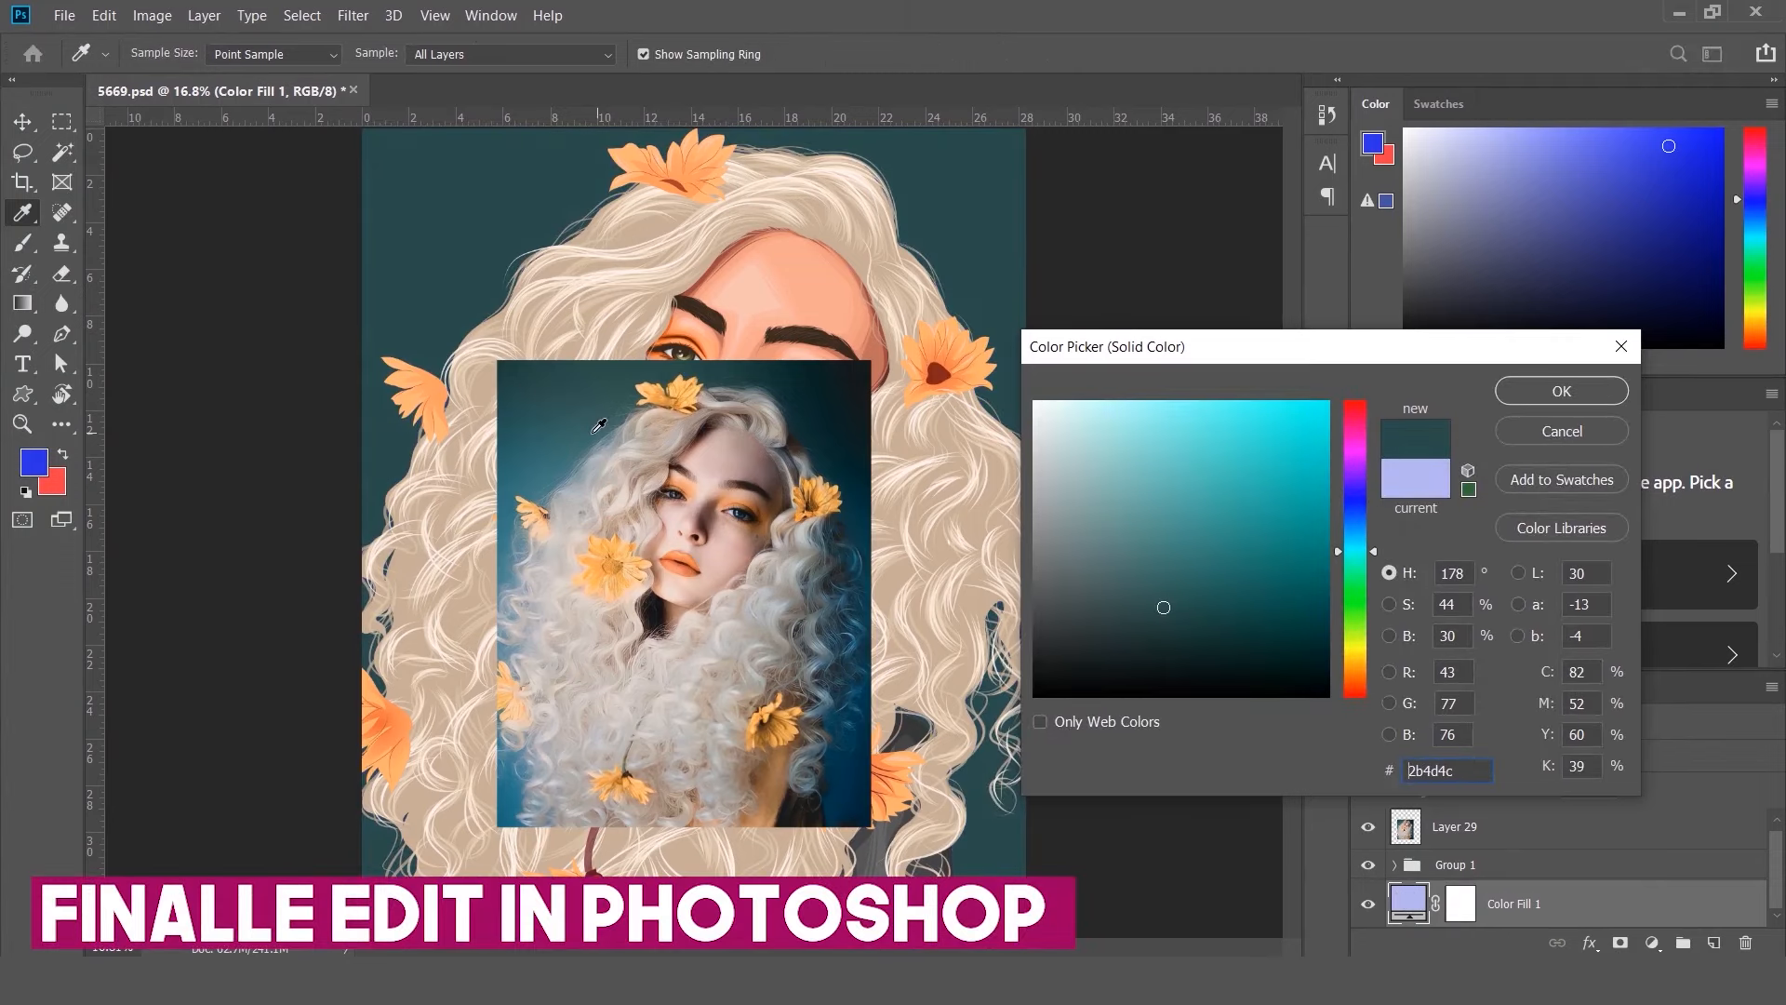
pyautogui.click(585, 440)
pyautogui.click(575, 454)
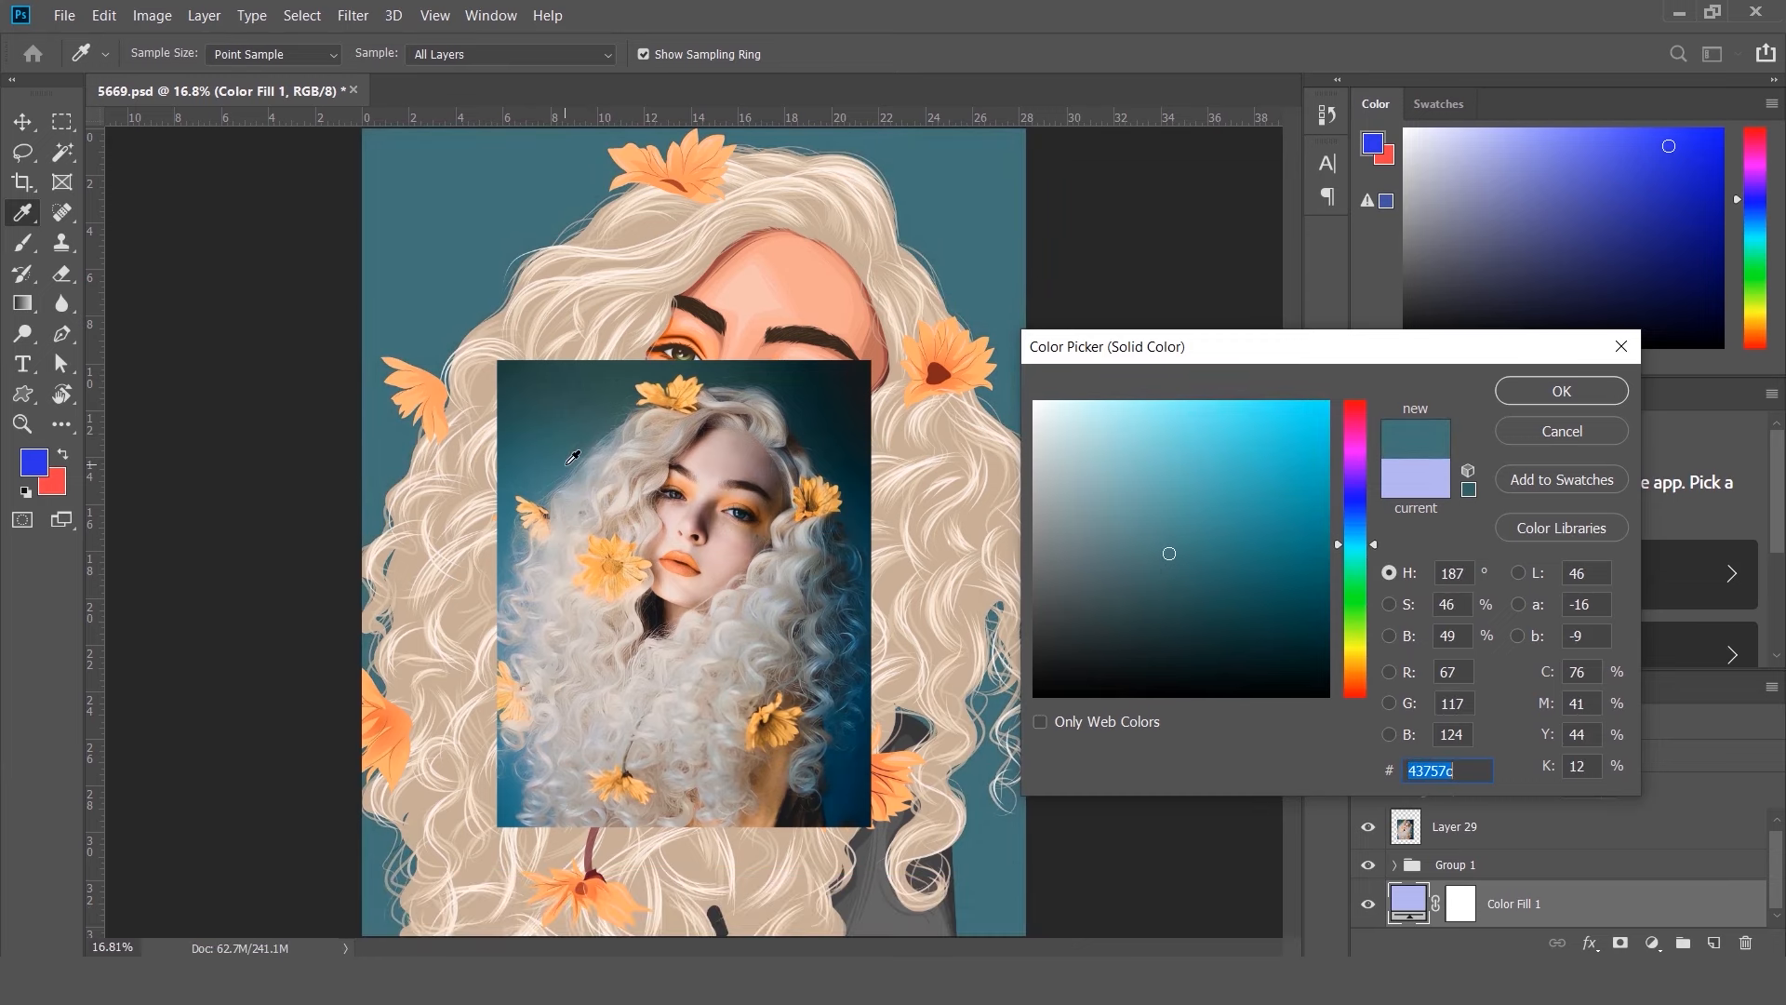
pyautogui.click(1593, 384)
# - Delete the reference photo layer covering the portrait
pyautogui.press('v')
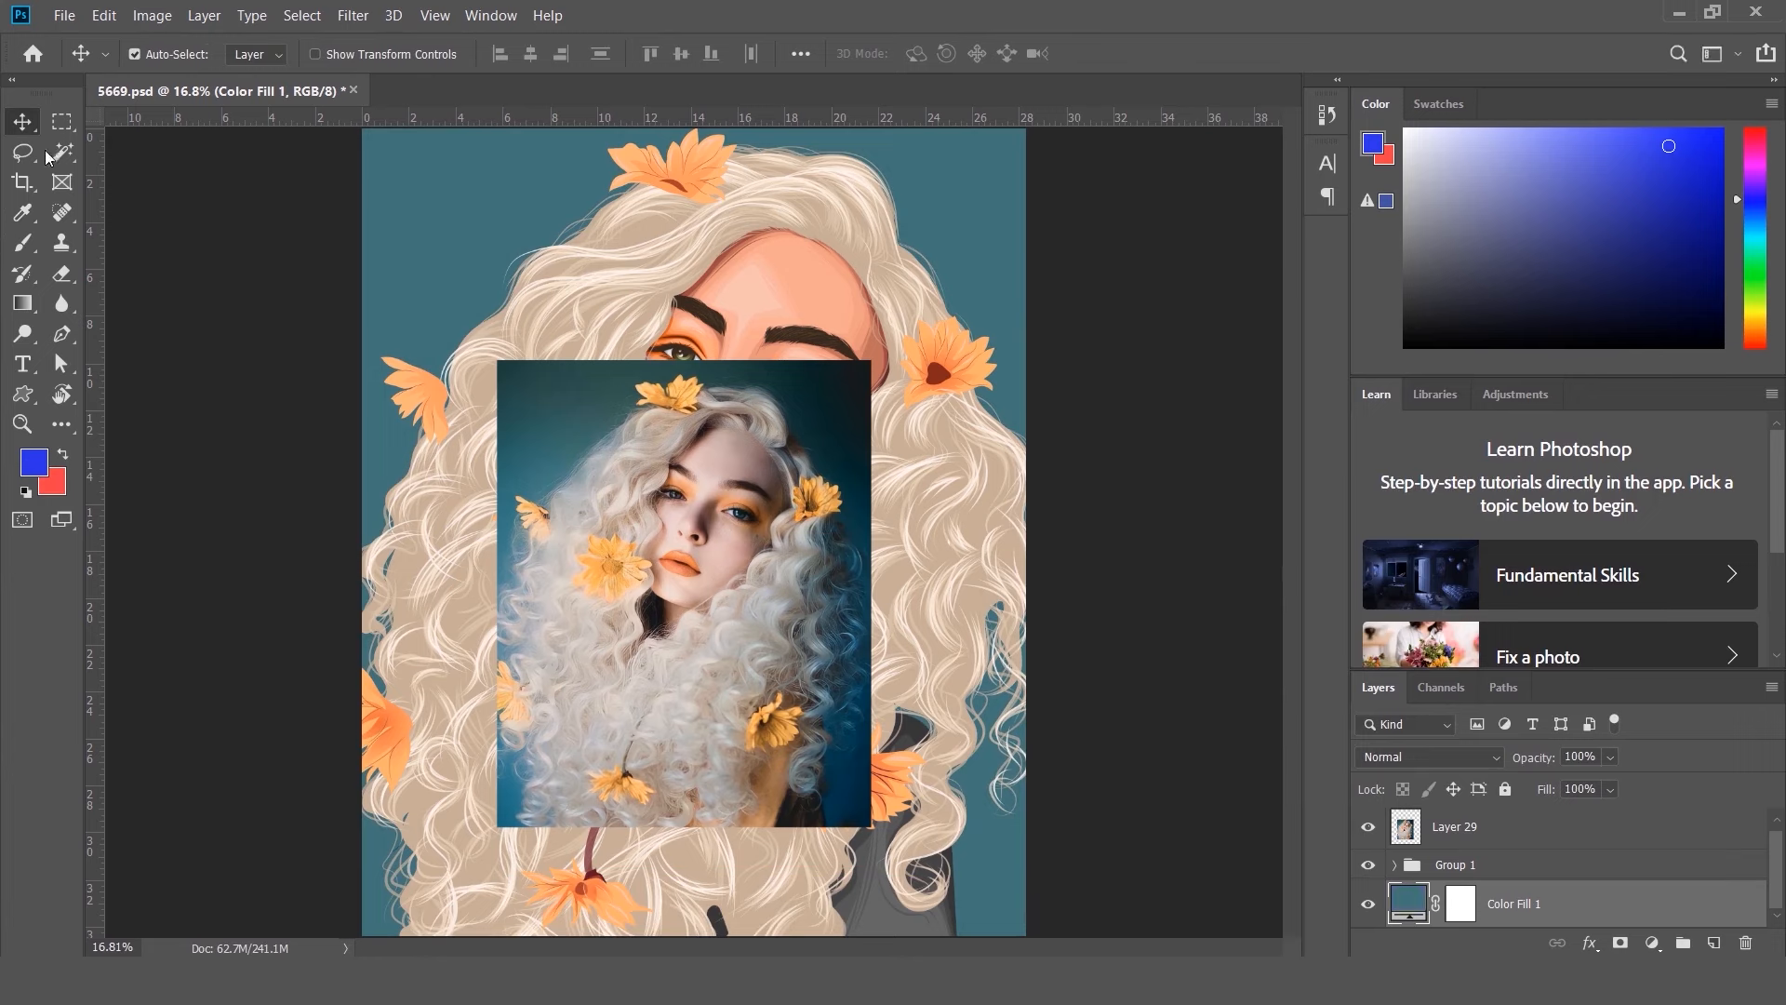
pyautogui.click(635, 507)
pyautogui.press('Delete')
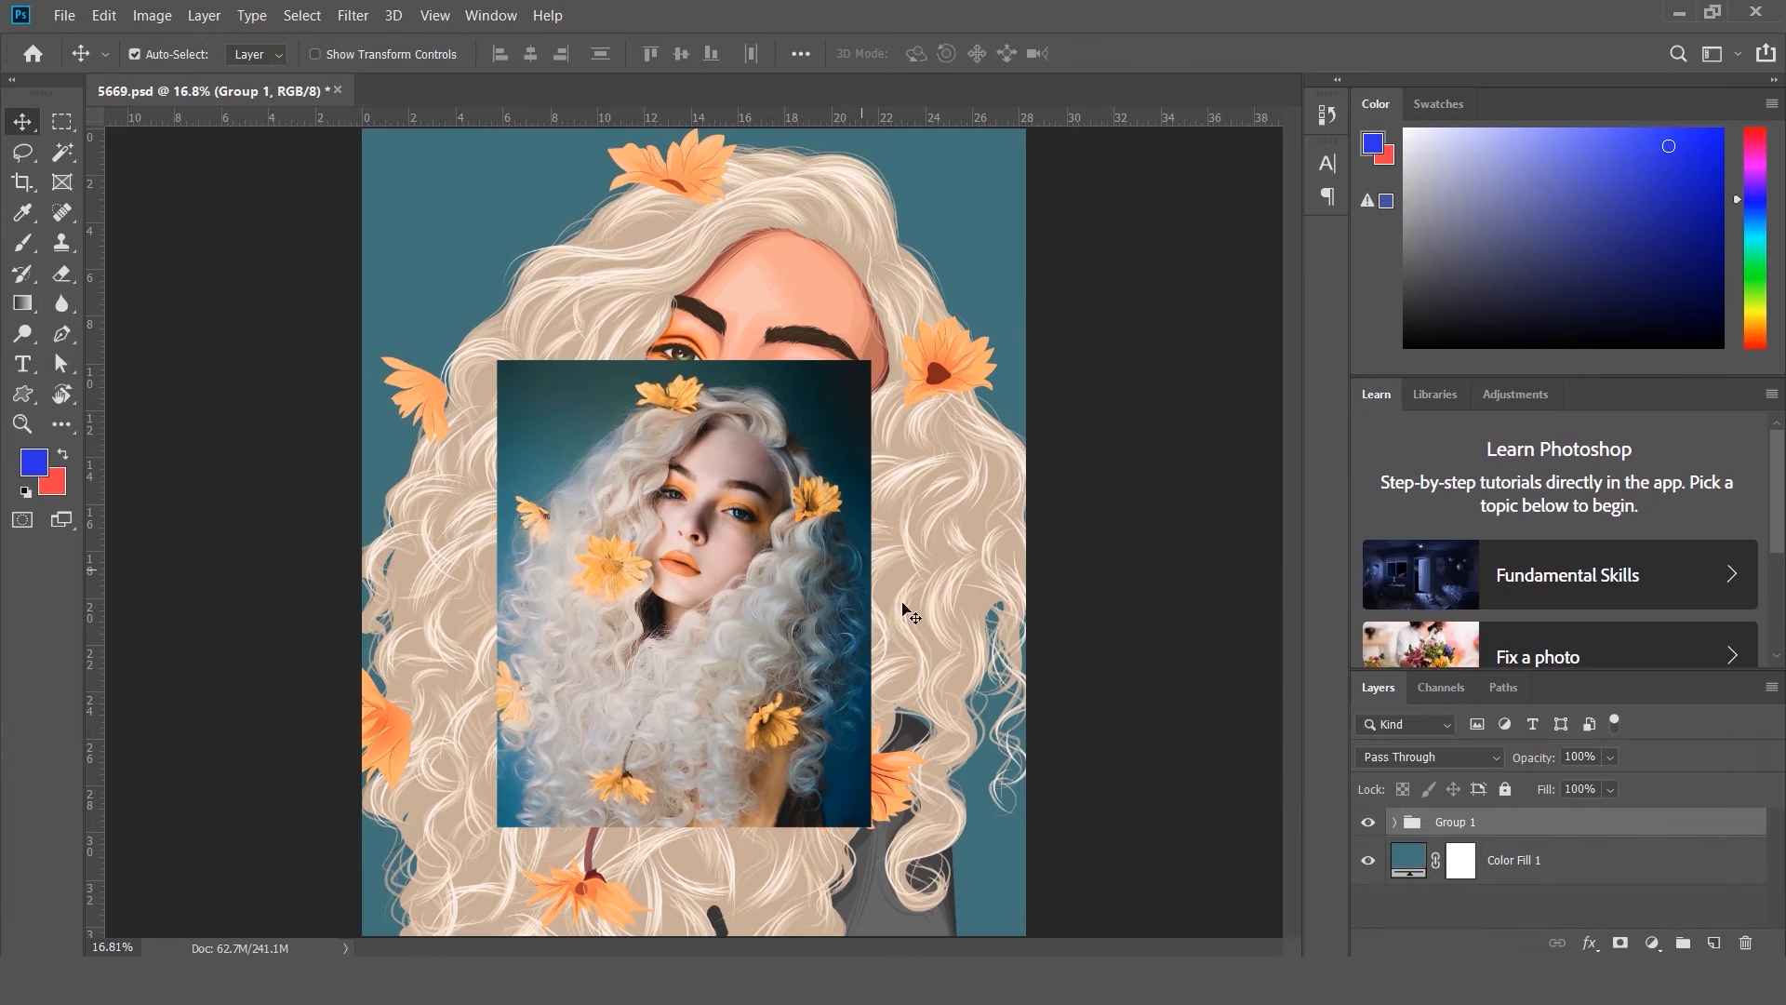
# - Duplicate the Color Fill 1 layer and convert the copy to a smart object
pyautogui.click(1530, 872)
pyautogui.hotkey('ctrl', 'j')
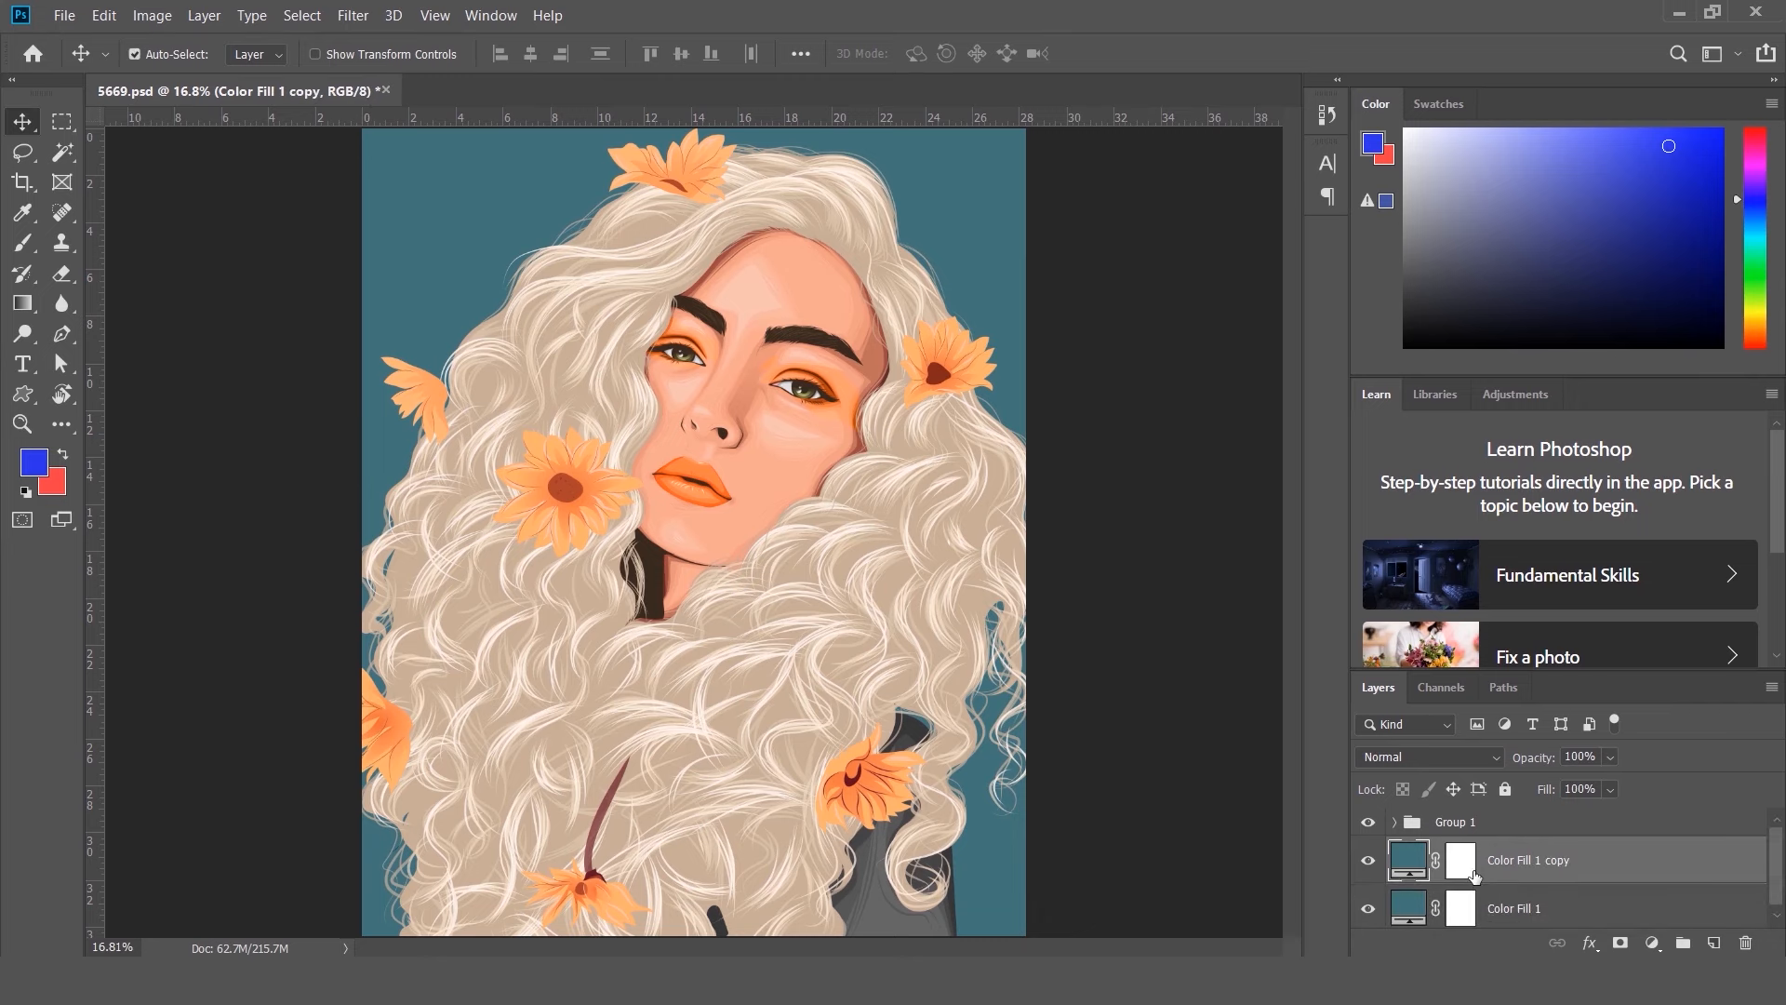
pyautogui.rightClick(1485, 870)
pyautogui.click(1313, 301)
# - Apply the Camera Raw Filter to the background copy with vignetting -55 and grain 27
pyautogui.click(353, 15)
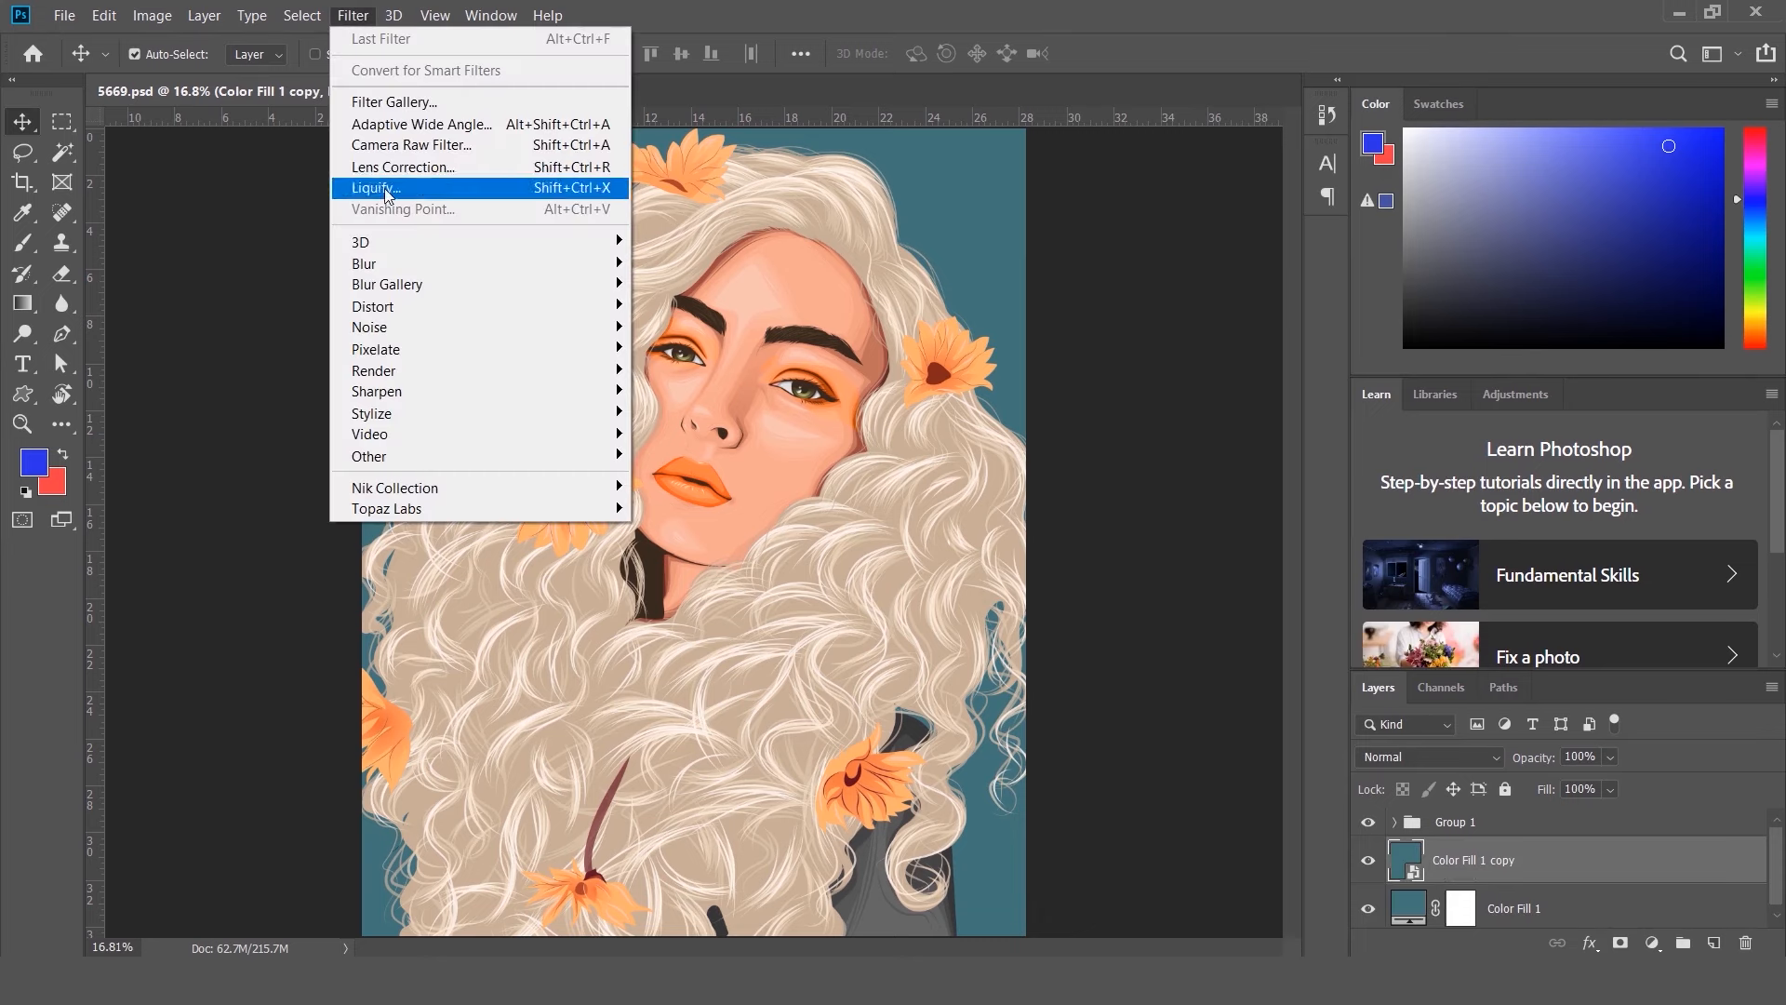
pyautogui.click(435, 146)
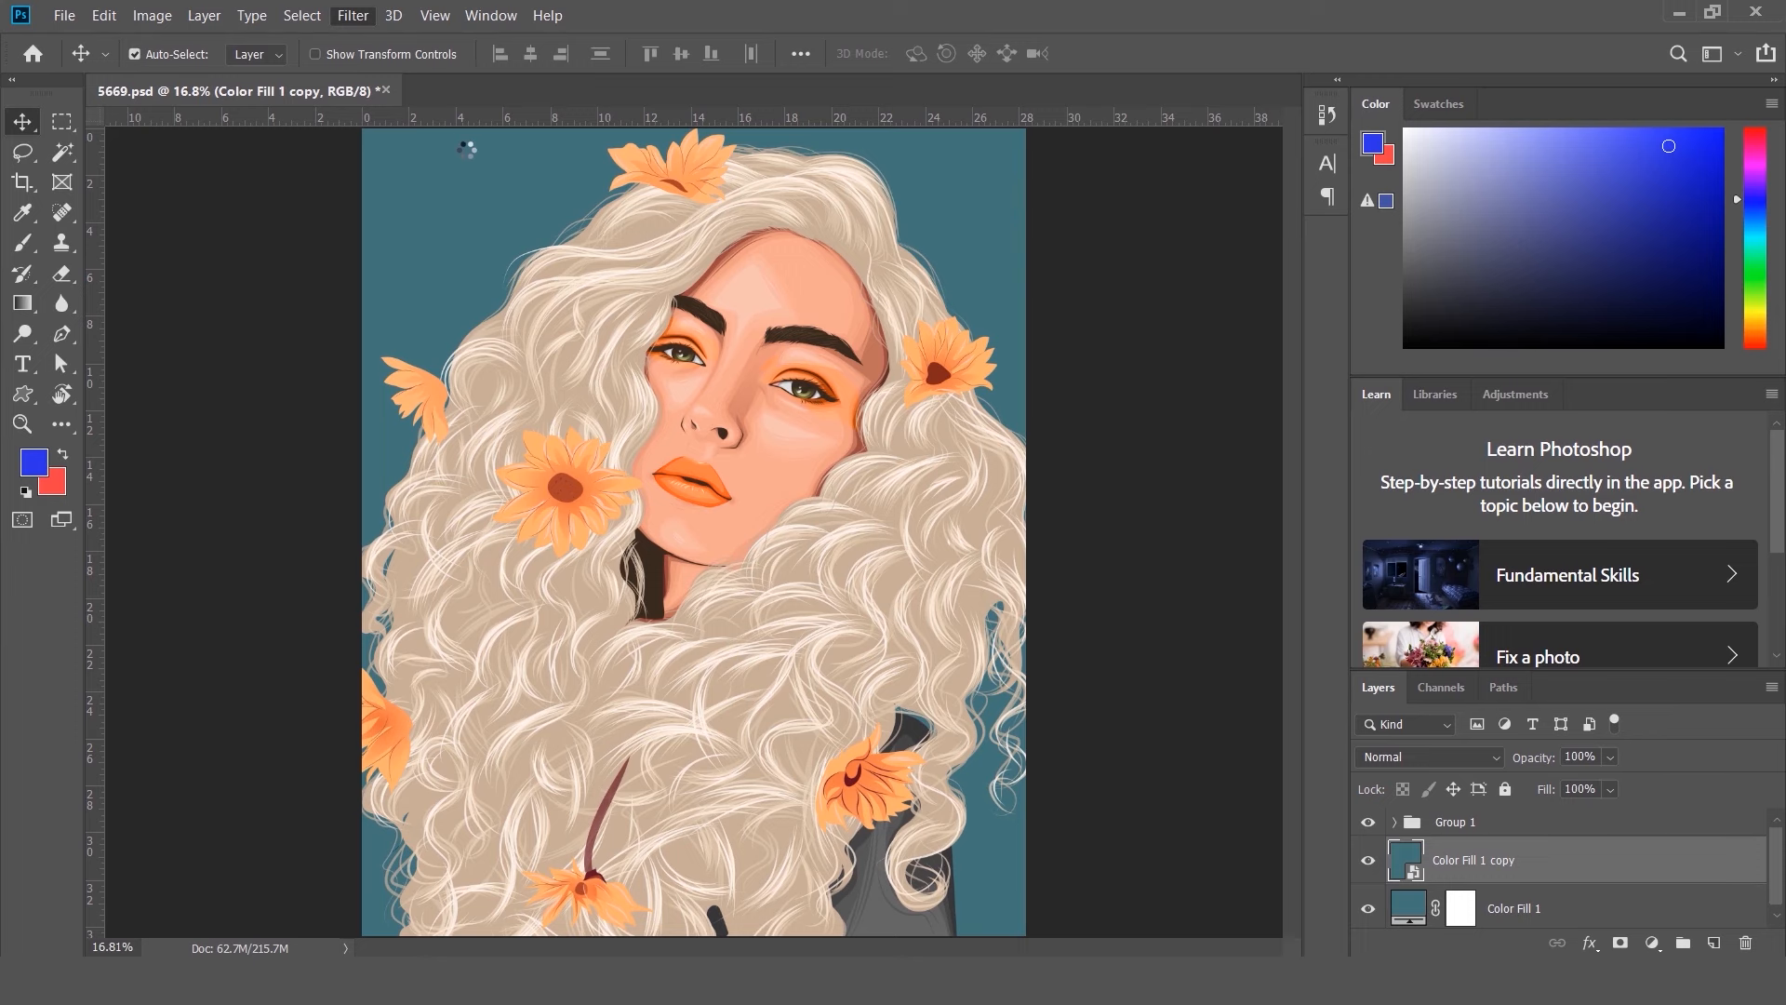
pyautogui.scroll(-2, 1027, 446)
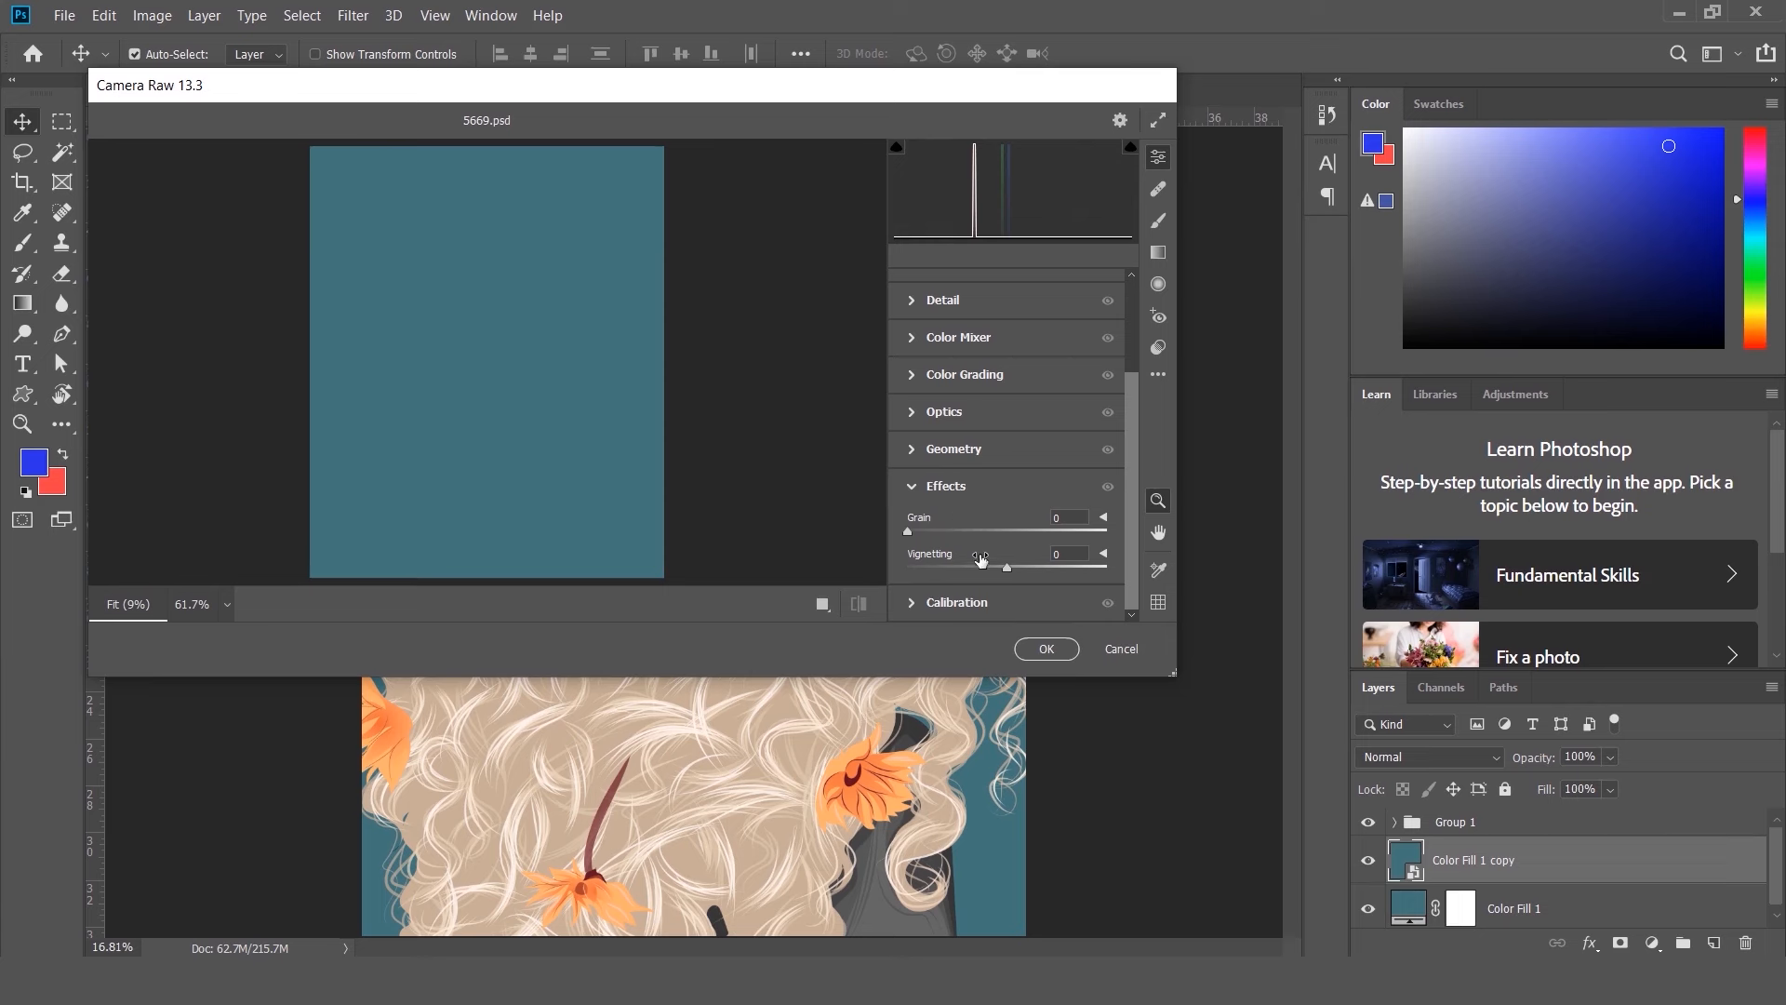
pyautogui.moveTo(989, 570); pyautogui.dragTo(950, 596)
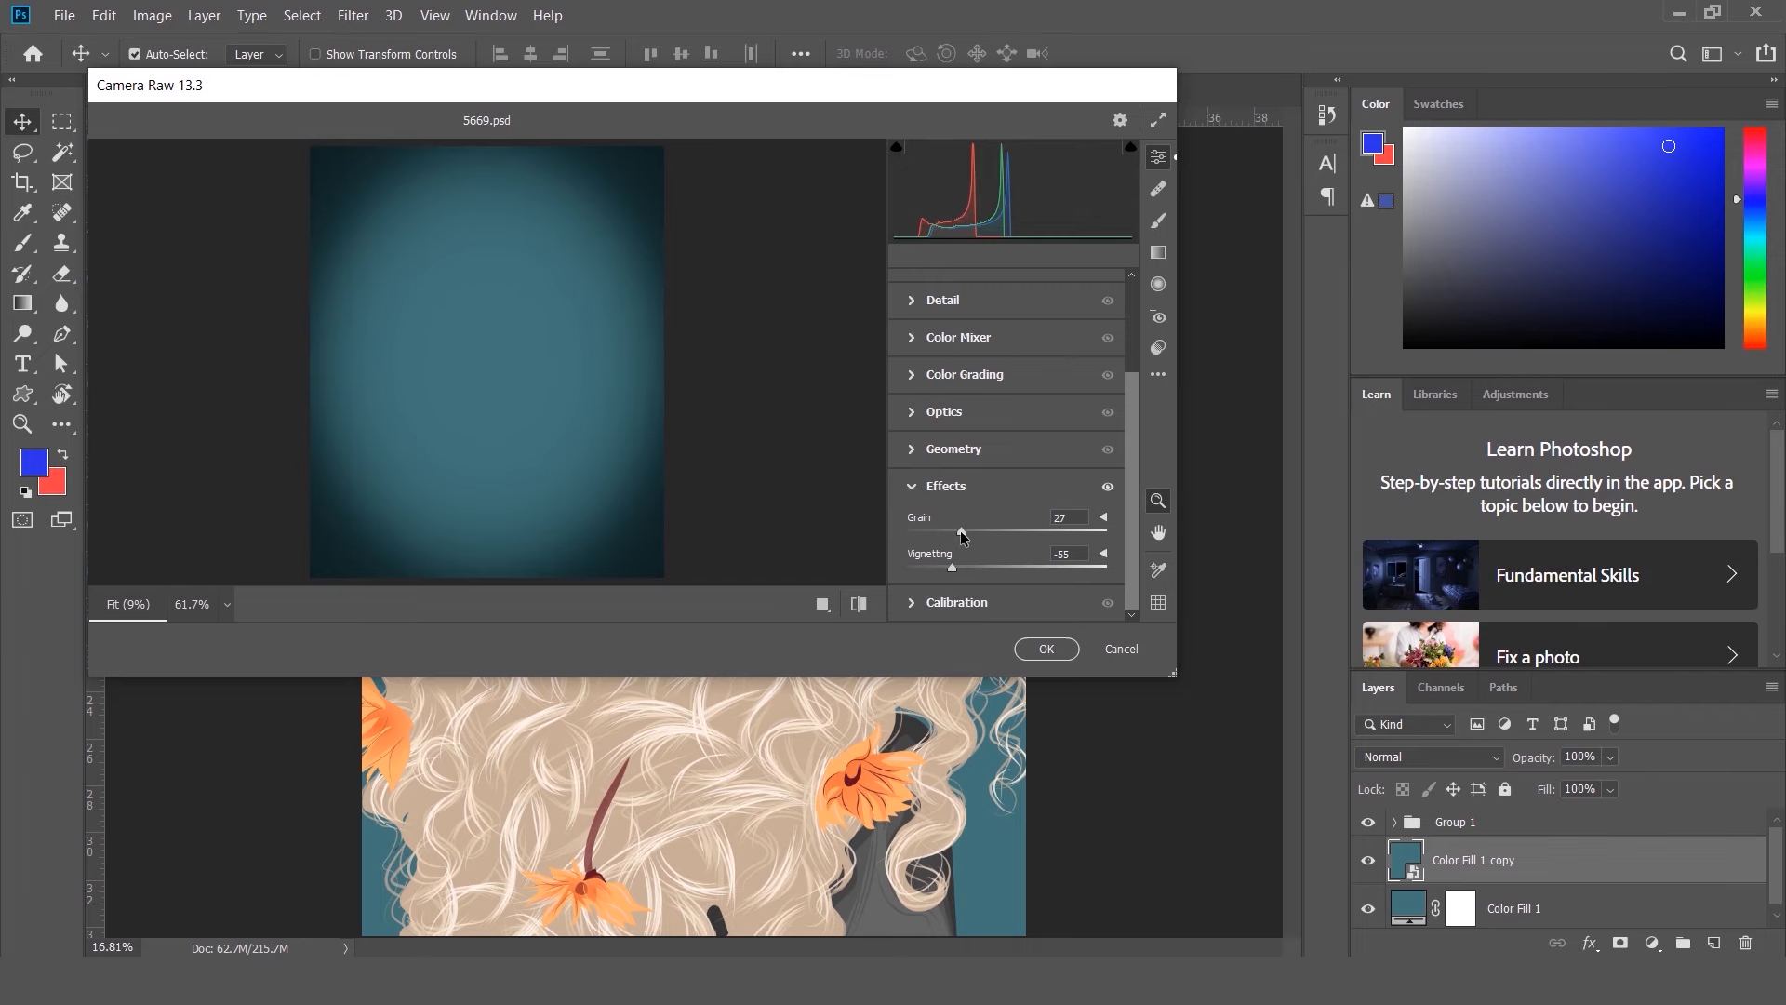
pyautogui.click(1044, 650)
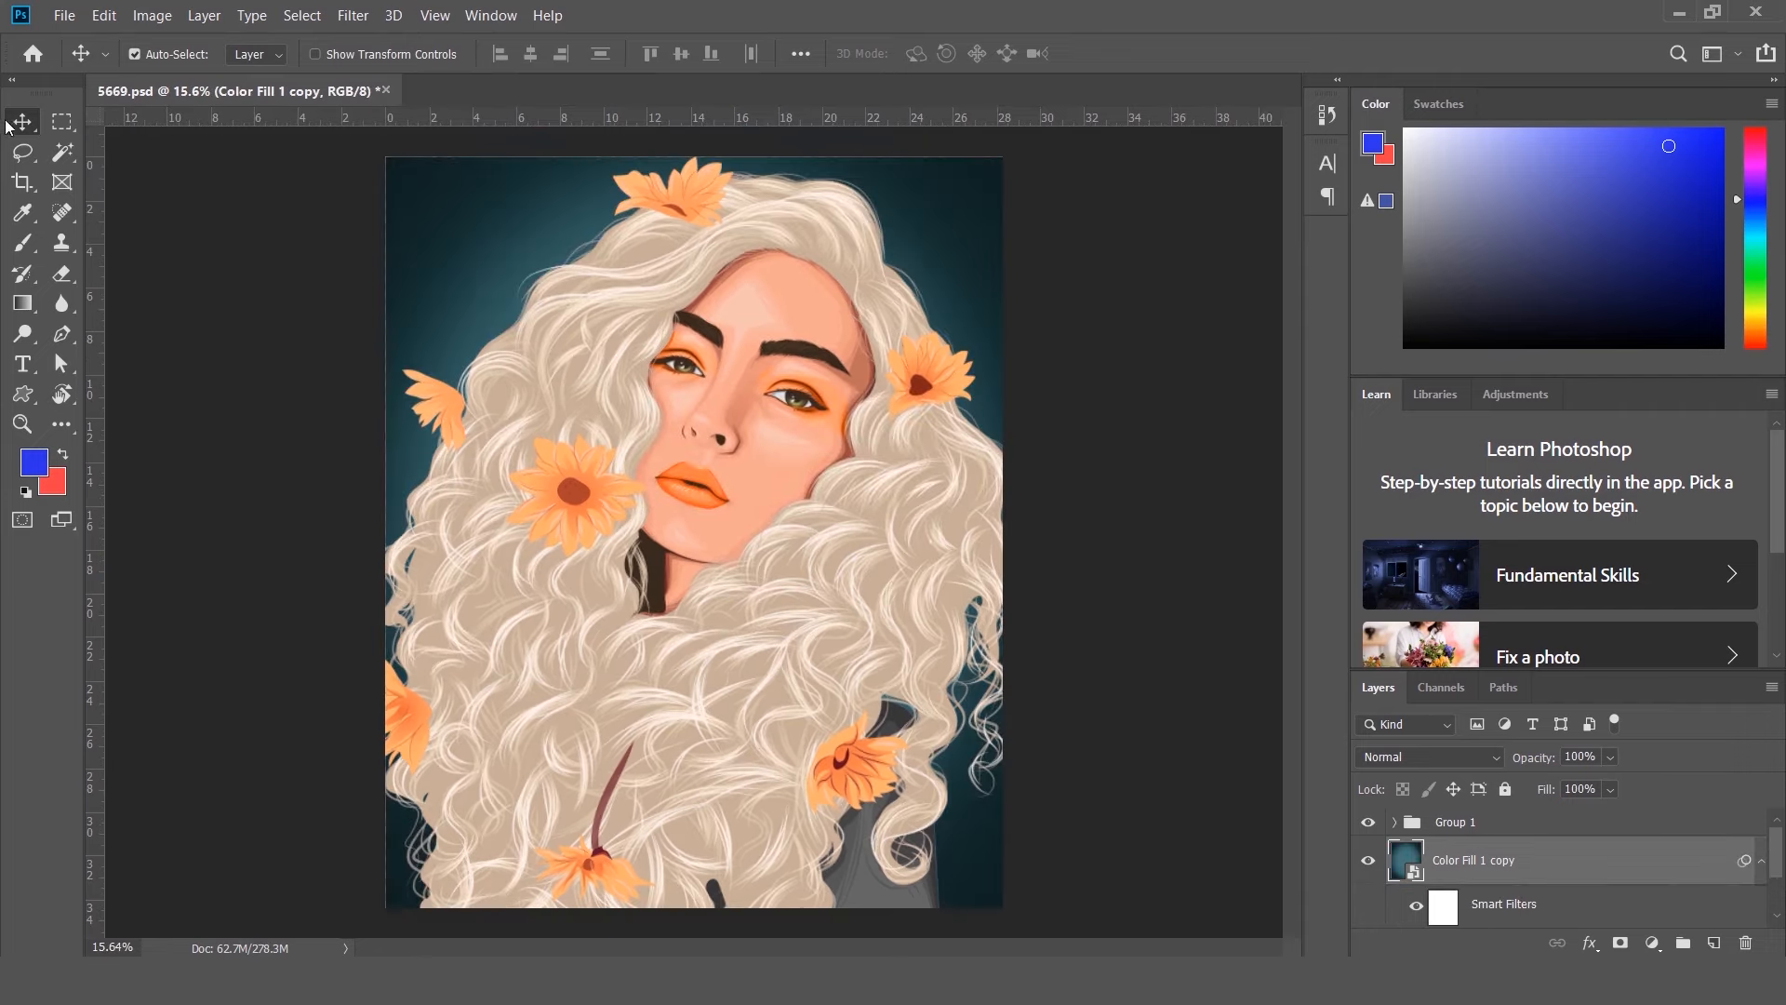
# - Scale the Group 1 portrait down slightly with Free Transform and reposition it on the canvas
pyautogui.scroll(2, 717, 433)
pyautogui.scroll(-4, 728, 418)
pyautogui.click(1504, 823)
pyautogui.hotkey('ctrl', 't')
pyautogui.moveTo(694, 181)
pyautogui.mouseDown()
pyautogui.moveTo(694, 223)
pyautogui.moveTo(694, 204)
pyautogui.mouseUp()
pyautogui.moveTo(695, 516); pyautogui.dragTo(687, 505)
pyautogui.moveTo(675, 920); pyautogui.dragTo(689, 880)
pyautogui.press('Return')
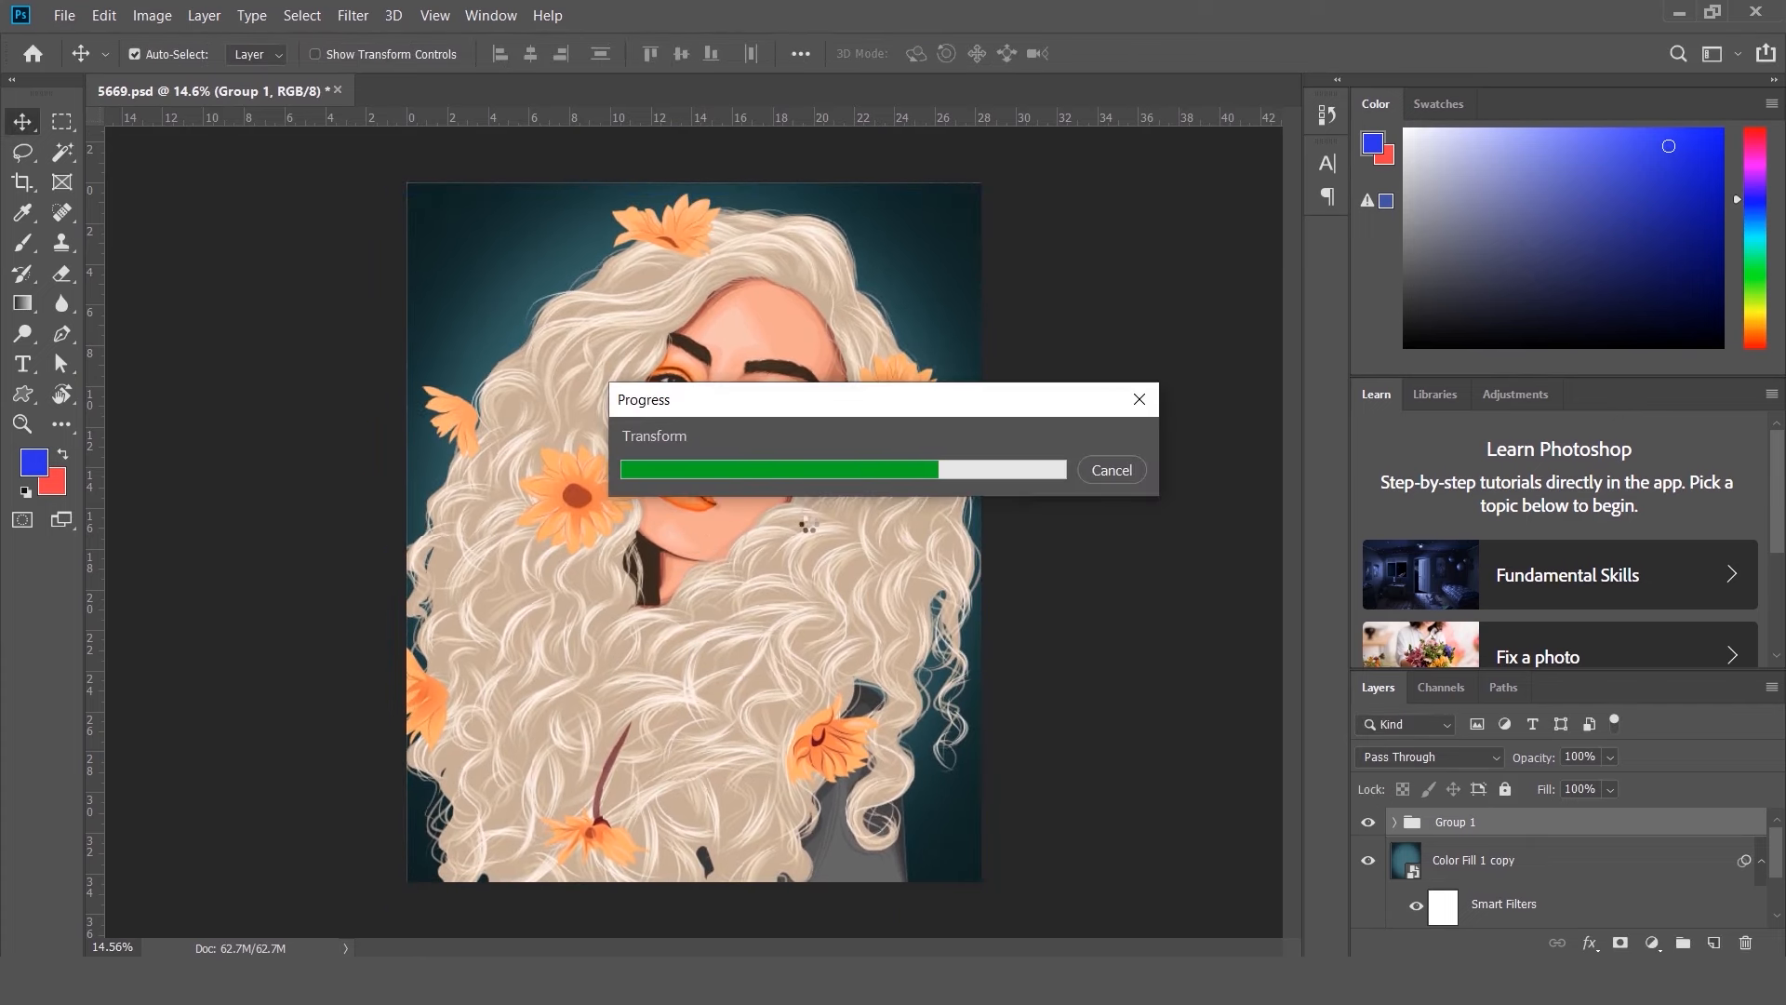
# - Duplicate Group 1, merge the copy into a single layer and hide the original group
pyautogui.hotkey('ctrl', 'j')
pyautogui.hotkey('ctrl', 'e')
pyautogui.click(1367, 868)
# - Add a Color Lookup adjustment above the merged portrait and browse the 3DLUT presets from 2Strip to Kodak 5218 Kodak 2395
pyautogui.click(1651, 943)
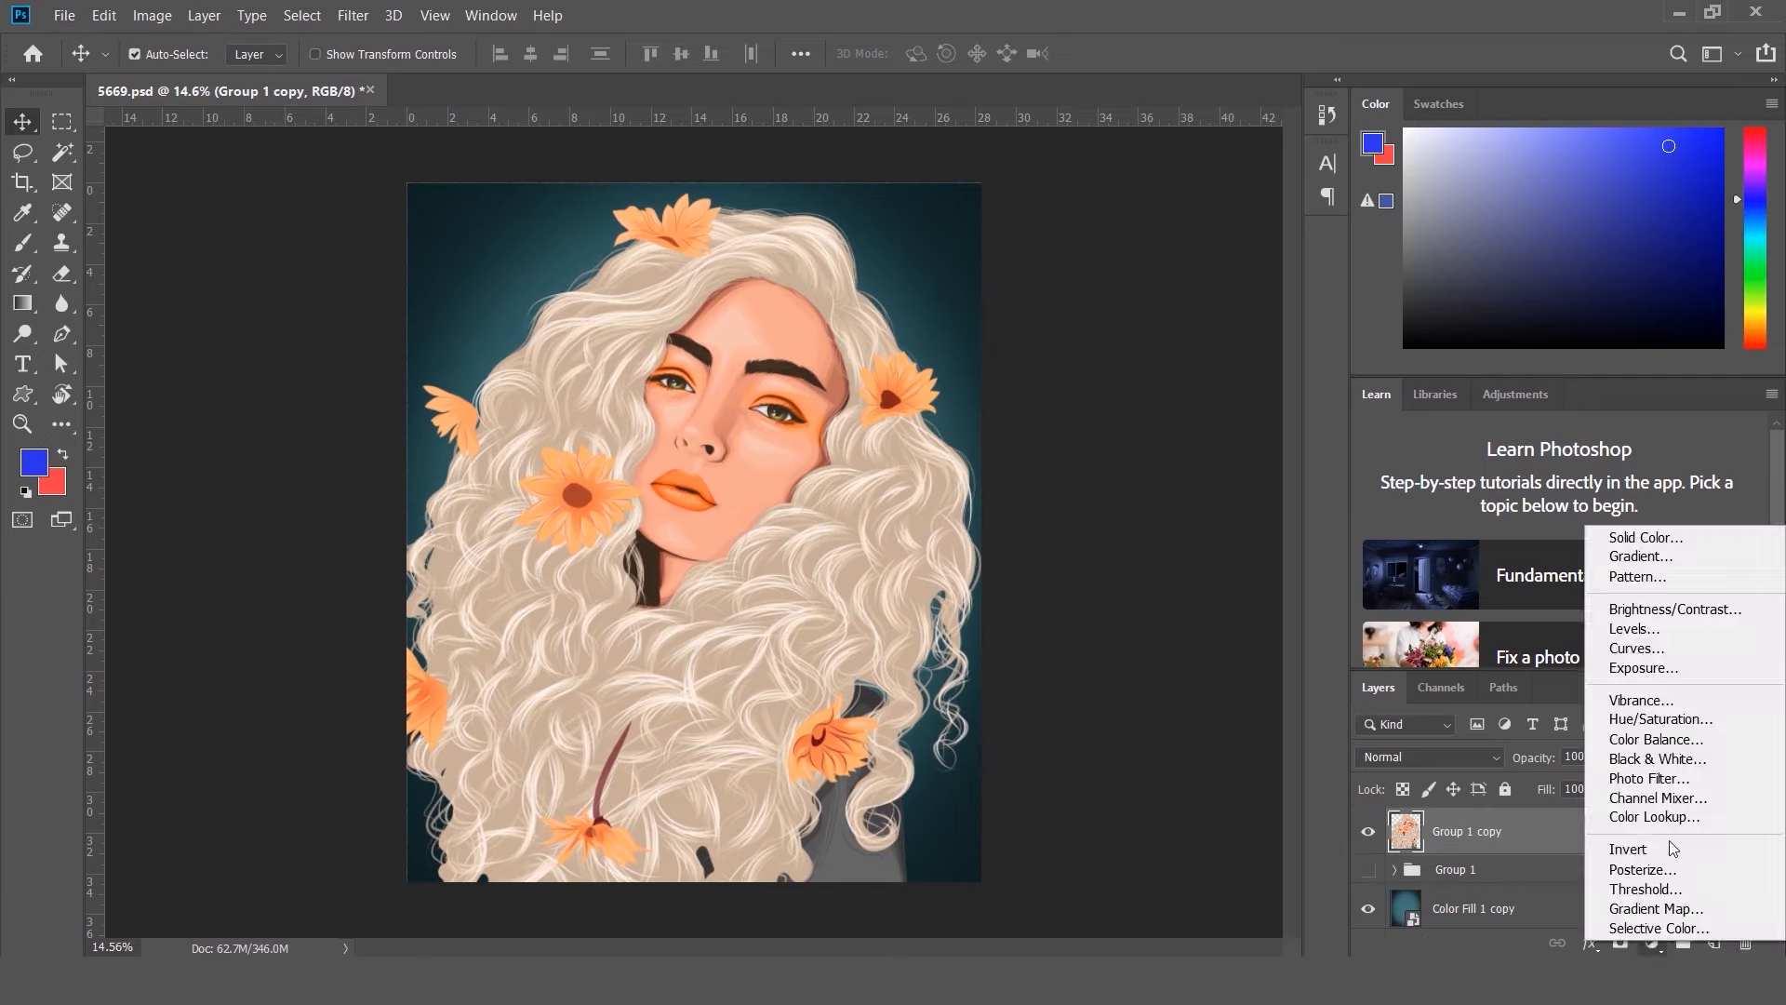
pyautogui.click(1662, 816)
pyautogui.click(1254, 281)
pyautogui.click(1250, 365)
pyautogui.press('Down')
pyautogui.press('Down')
pyautogui.press('Down')
pyautogui.press('Down')
pyautogui.press('Down')
pyautogui.press('Down')
pyautogui.press('Down')
pyautogui.press('Down')
pyautogui.press('Down')
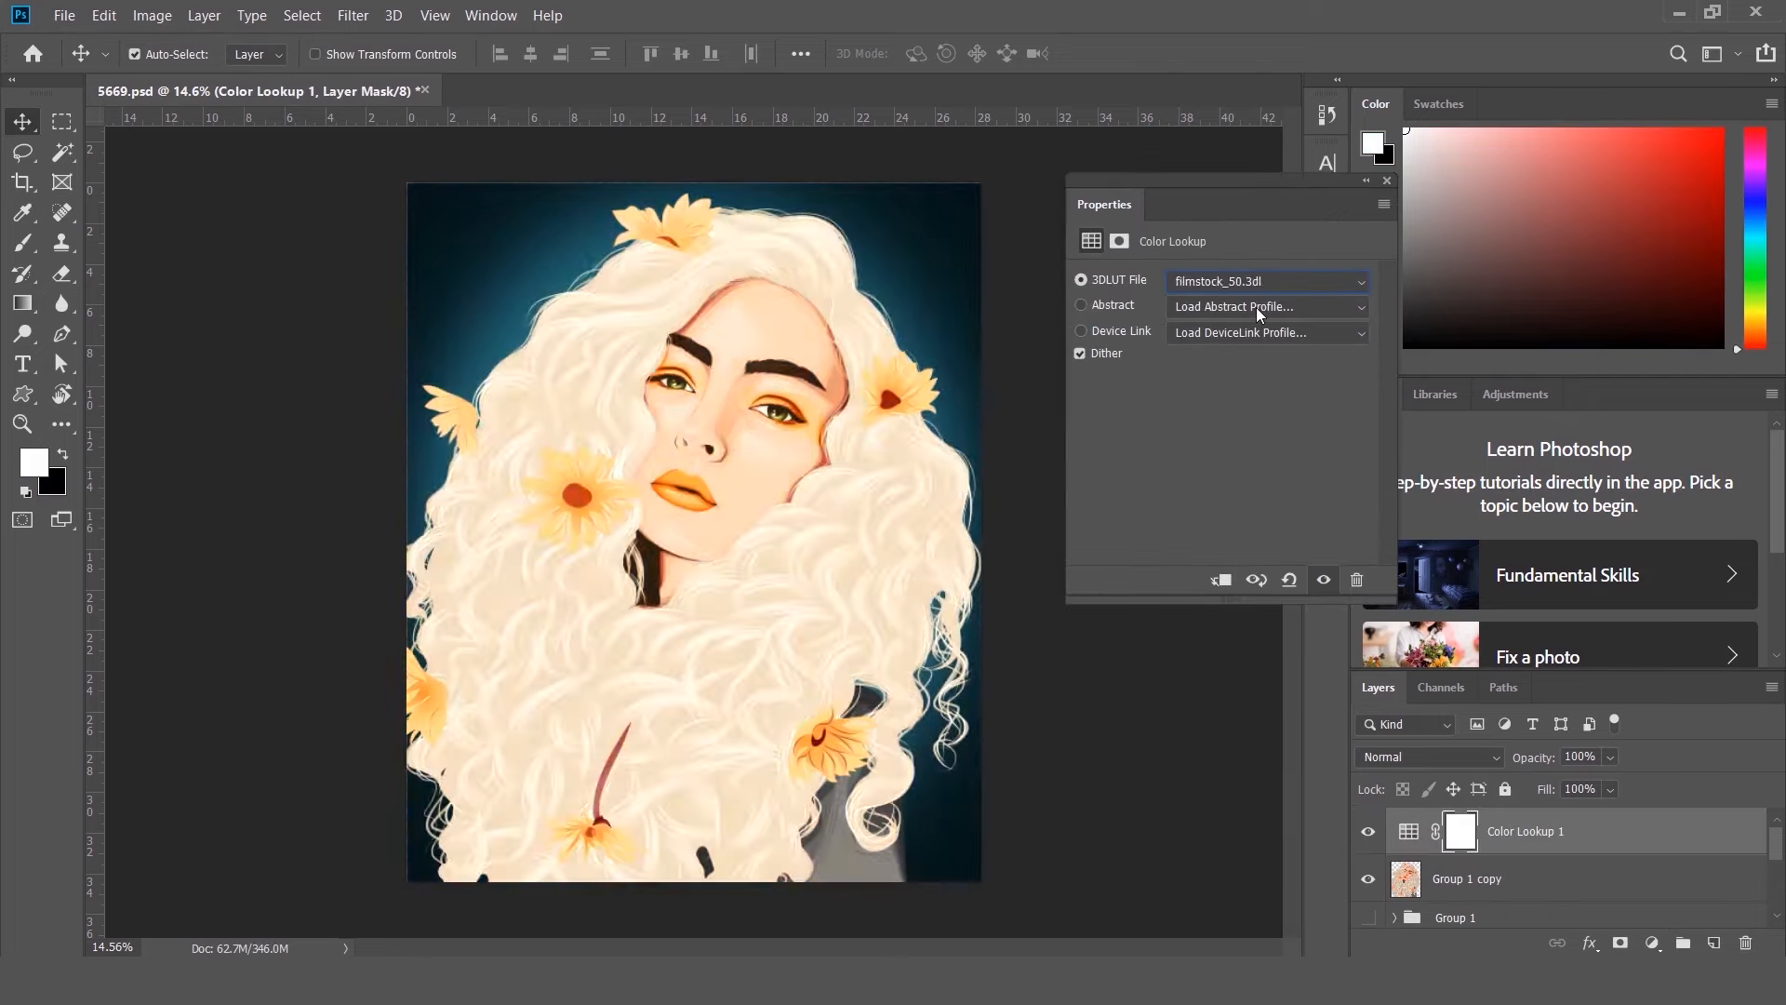
pyautogui.press('Down')
pyautogui.press('Down')
pyautogui.press('Down')
pyautogui.press('Down')
pyautogui.press('Down')
pyautogui.press('Down')
pyautogui.press('Down')
pyautogui.press('Down')
pyautogui.press('Down')
pyautogui.press('Down')
pyautogui.press('Down')
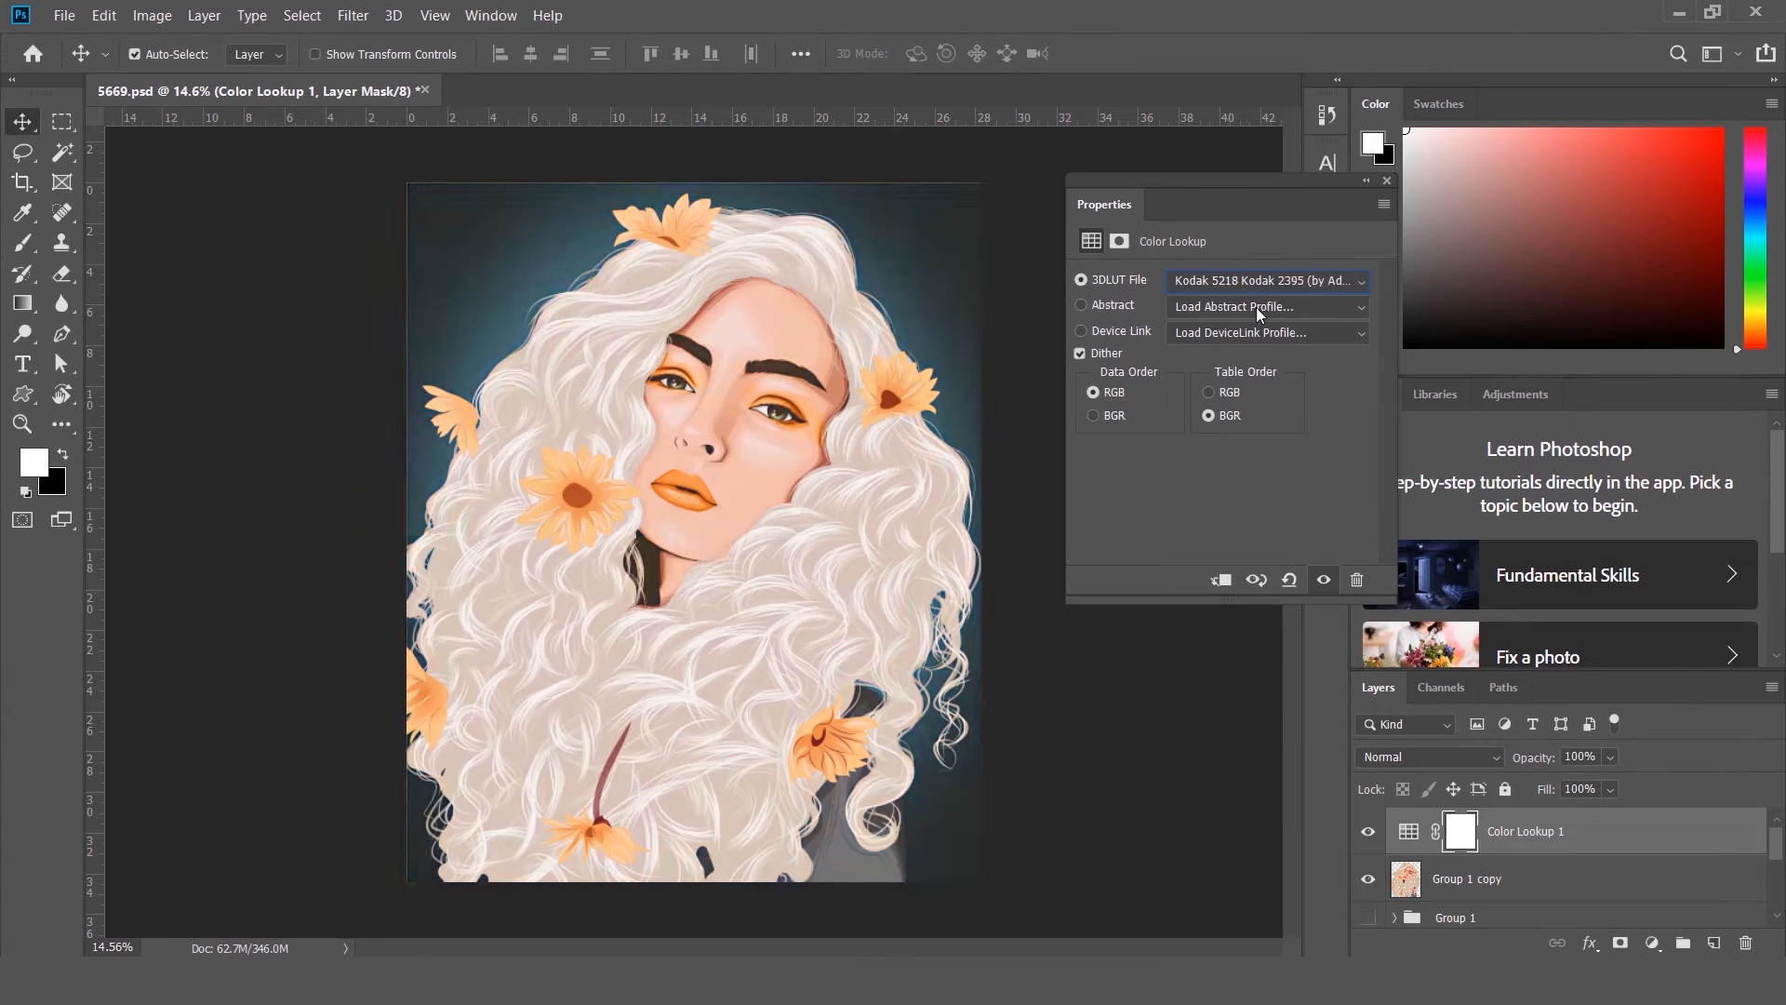
# - Set the Color Lookup layer's blending mode to Saturation, adjust its opacity and toggle its visibility to compare
pyautogui.click(1430, 756)
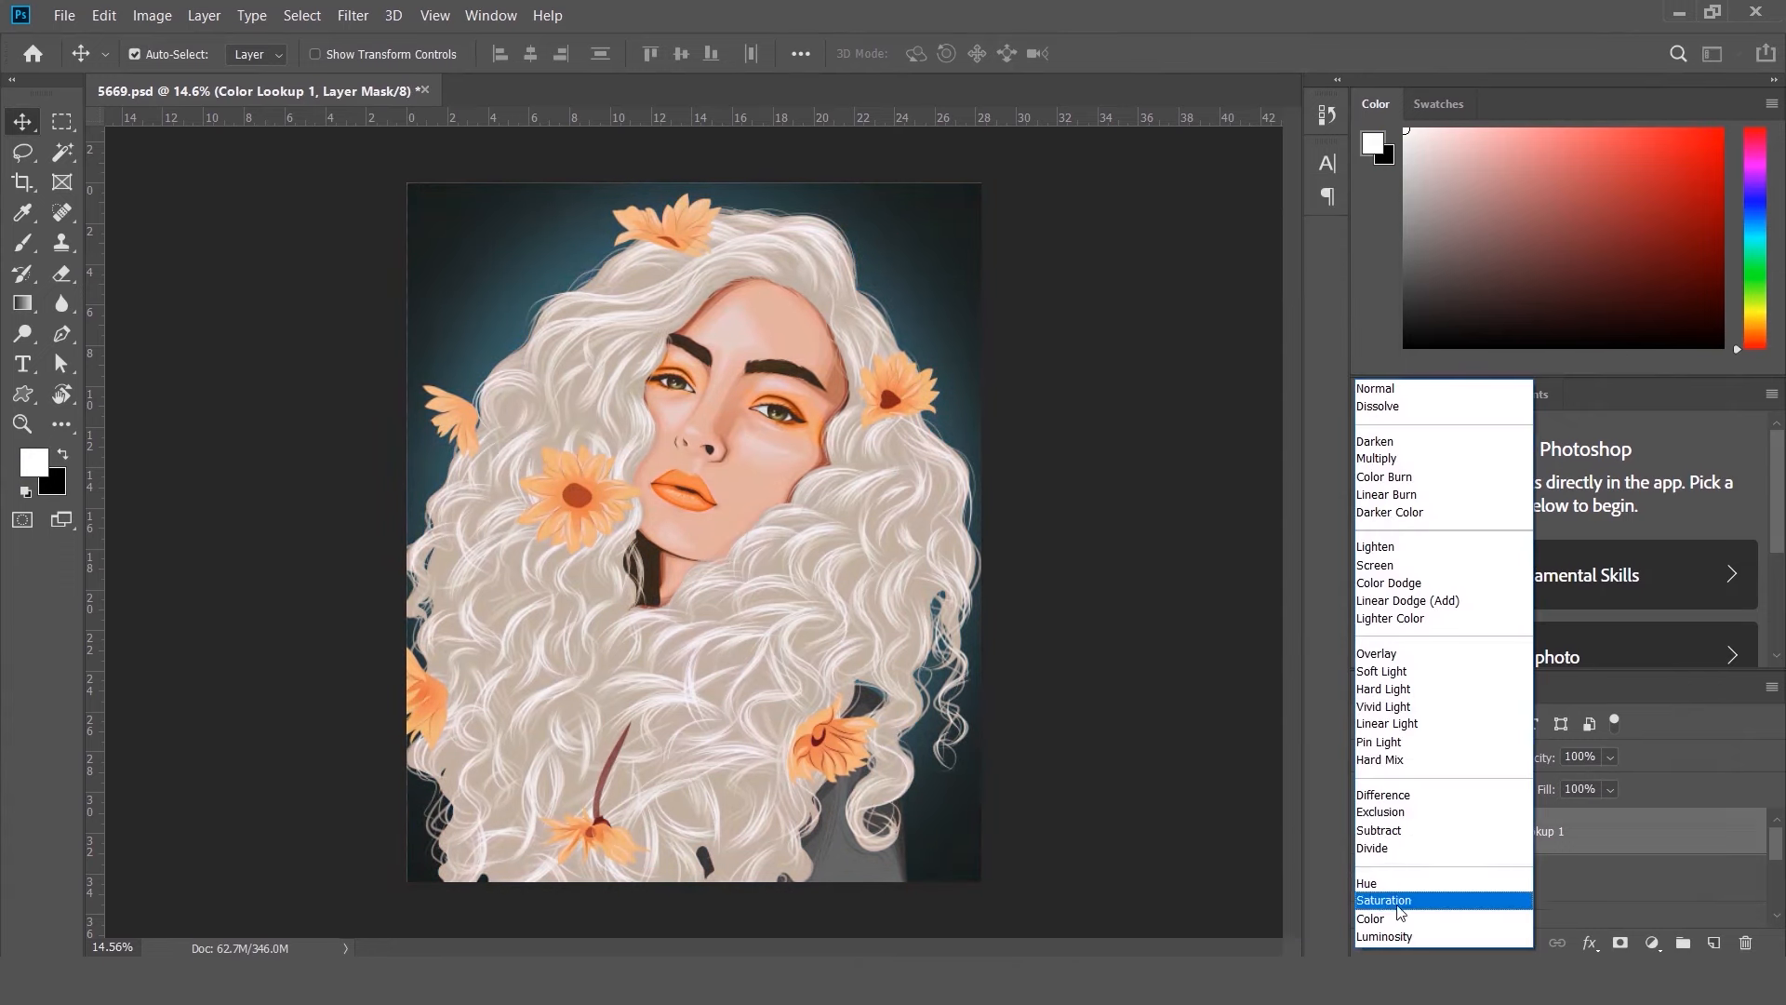
pyautogui.click(1397, 903)
pyautogui.click(1612, 756)
pyautogui.click(1564, 785)
pyautogui.click(1367, 832)
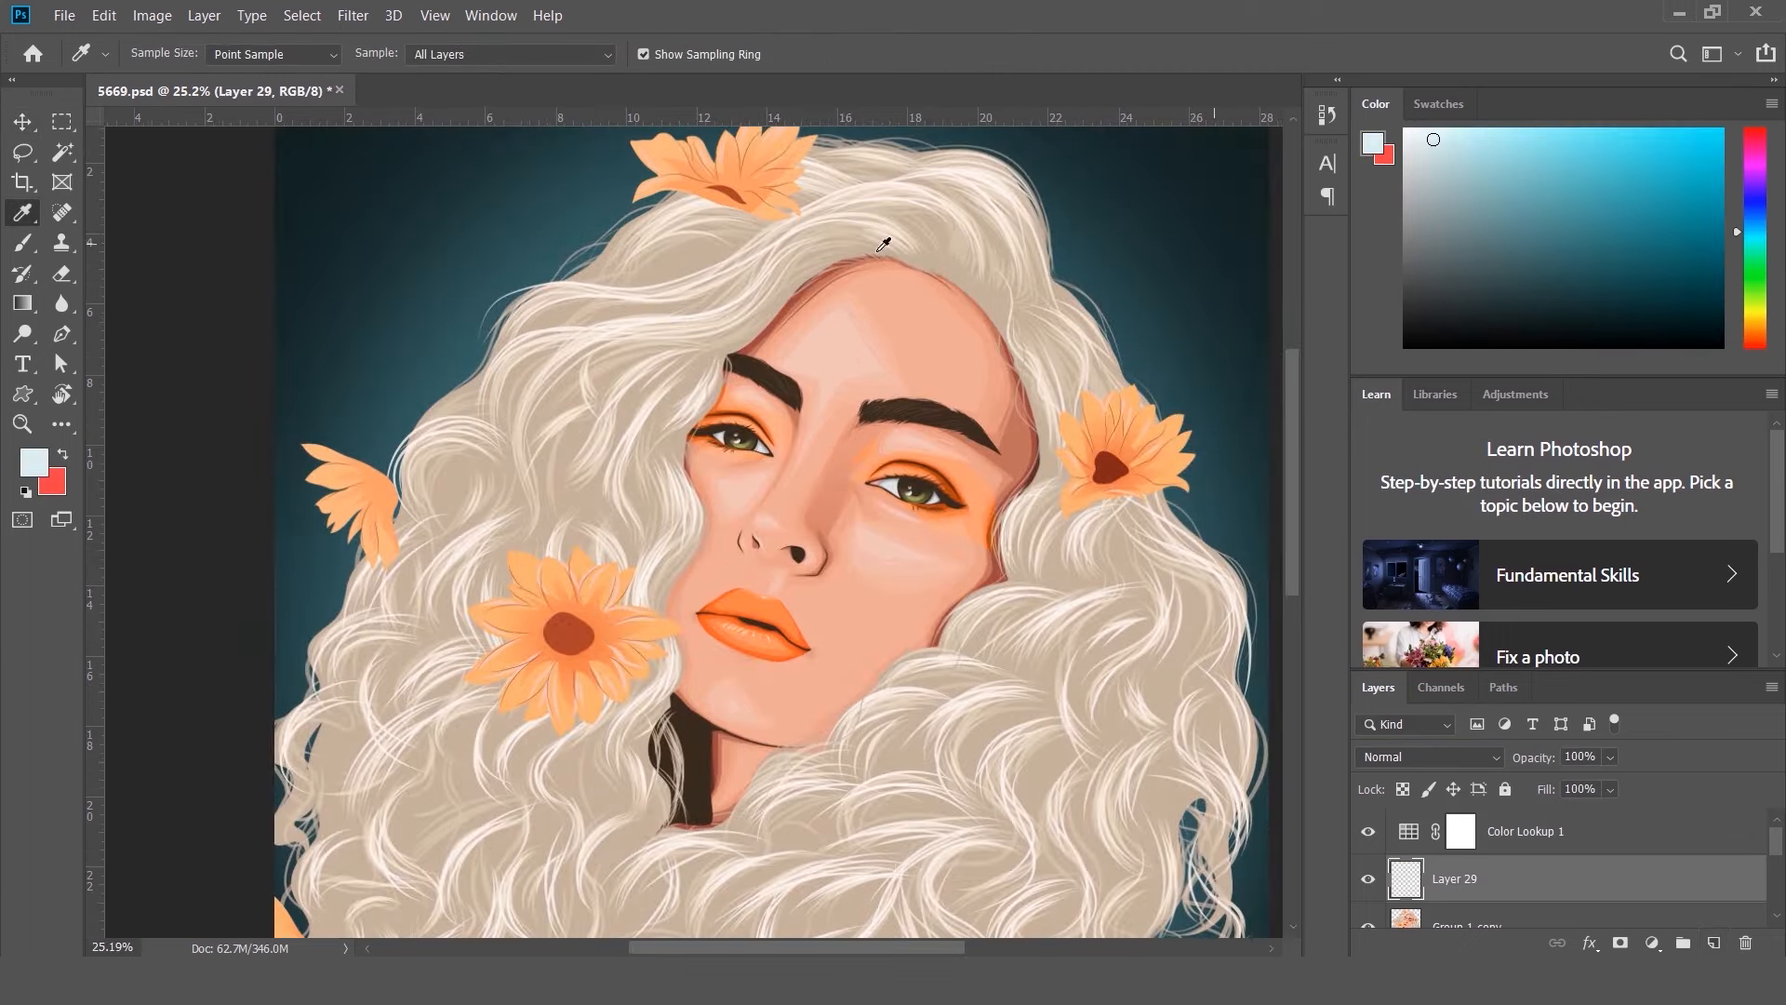
# - Clip the empty Layer 29 to the Group 1 copy portrait layer for painting with the Brush
pyautogui.scroll(3, 446, 231)
pyautogui.press('b')
pyautogui.scroll(-1, 1455, 853)
pyautogui.keyDown('alt'); pyautogui.click(1459, 856); pyautogui.keyUp('alt')
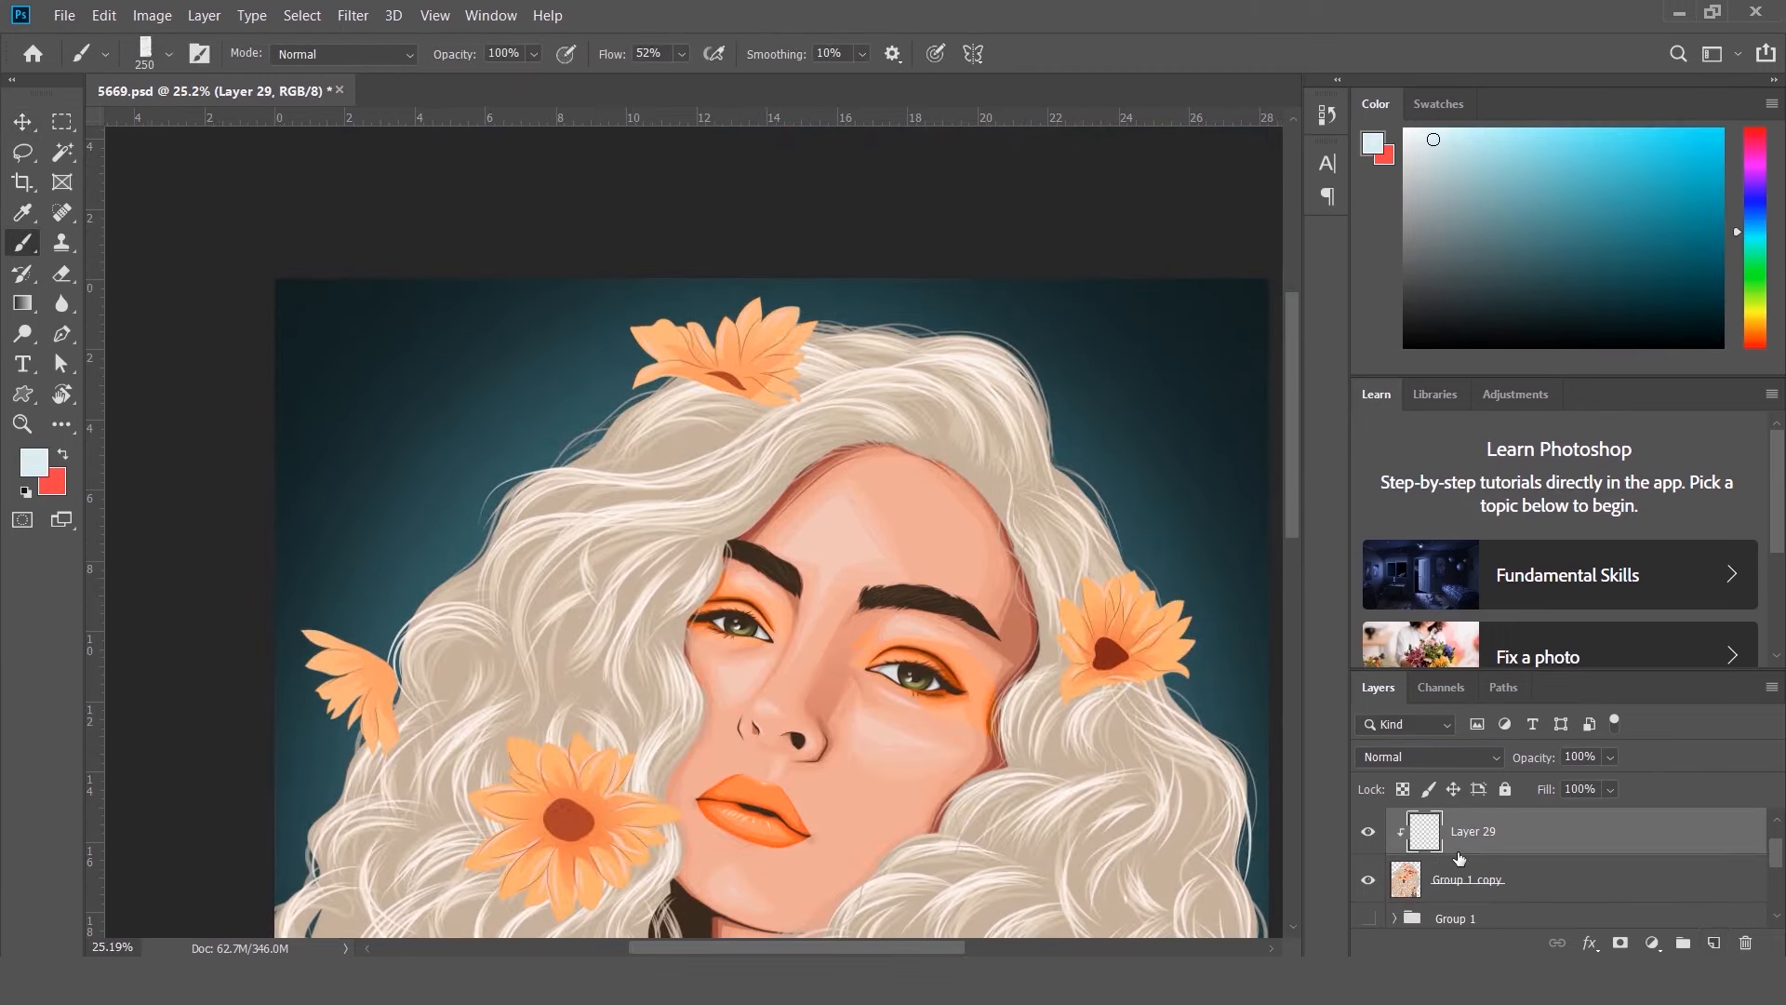
pyautogui.rightClick(1459, 856)
pyautogui.click(1545, 424)
# - Choose a soft round brush at size 175 and paint pale blue highlights along the hair's outer edges
pyautogui.scroll(1, 488, 524)
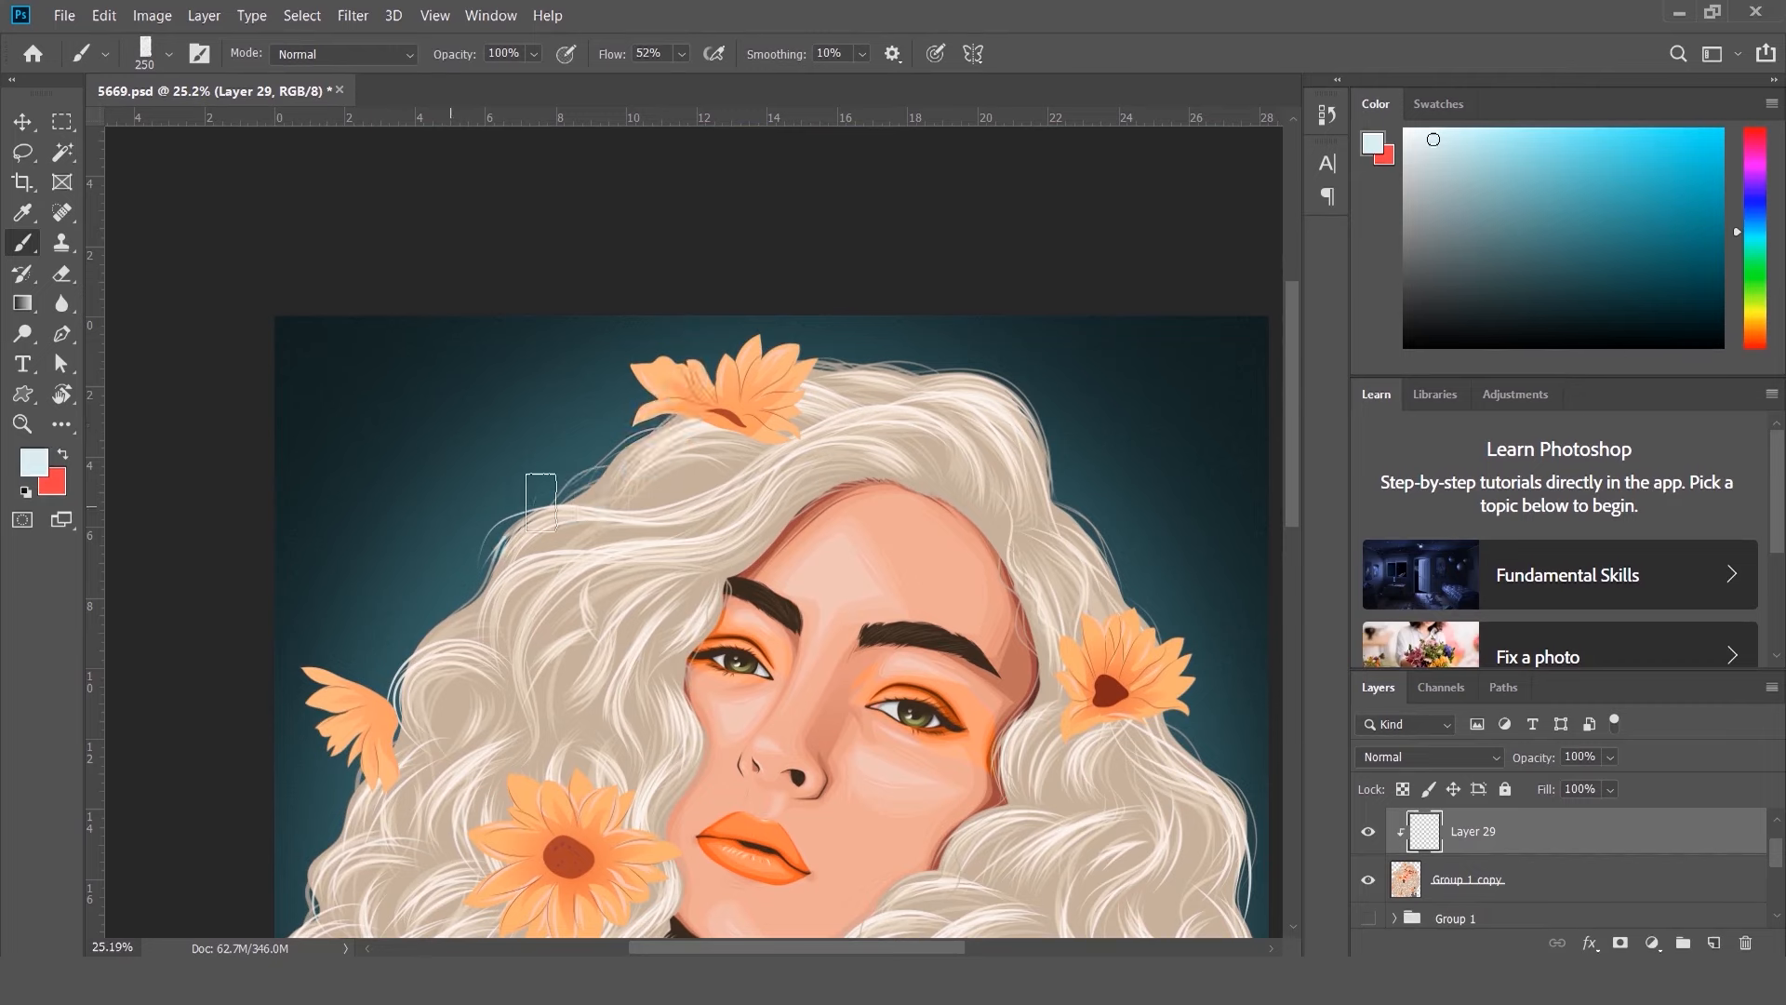
pyautogui.scroll(2, 977, 373)
pyautogui.click(199, 54)
pyautogui.click(249, 238)
pyautogui.click(423, 190)
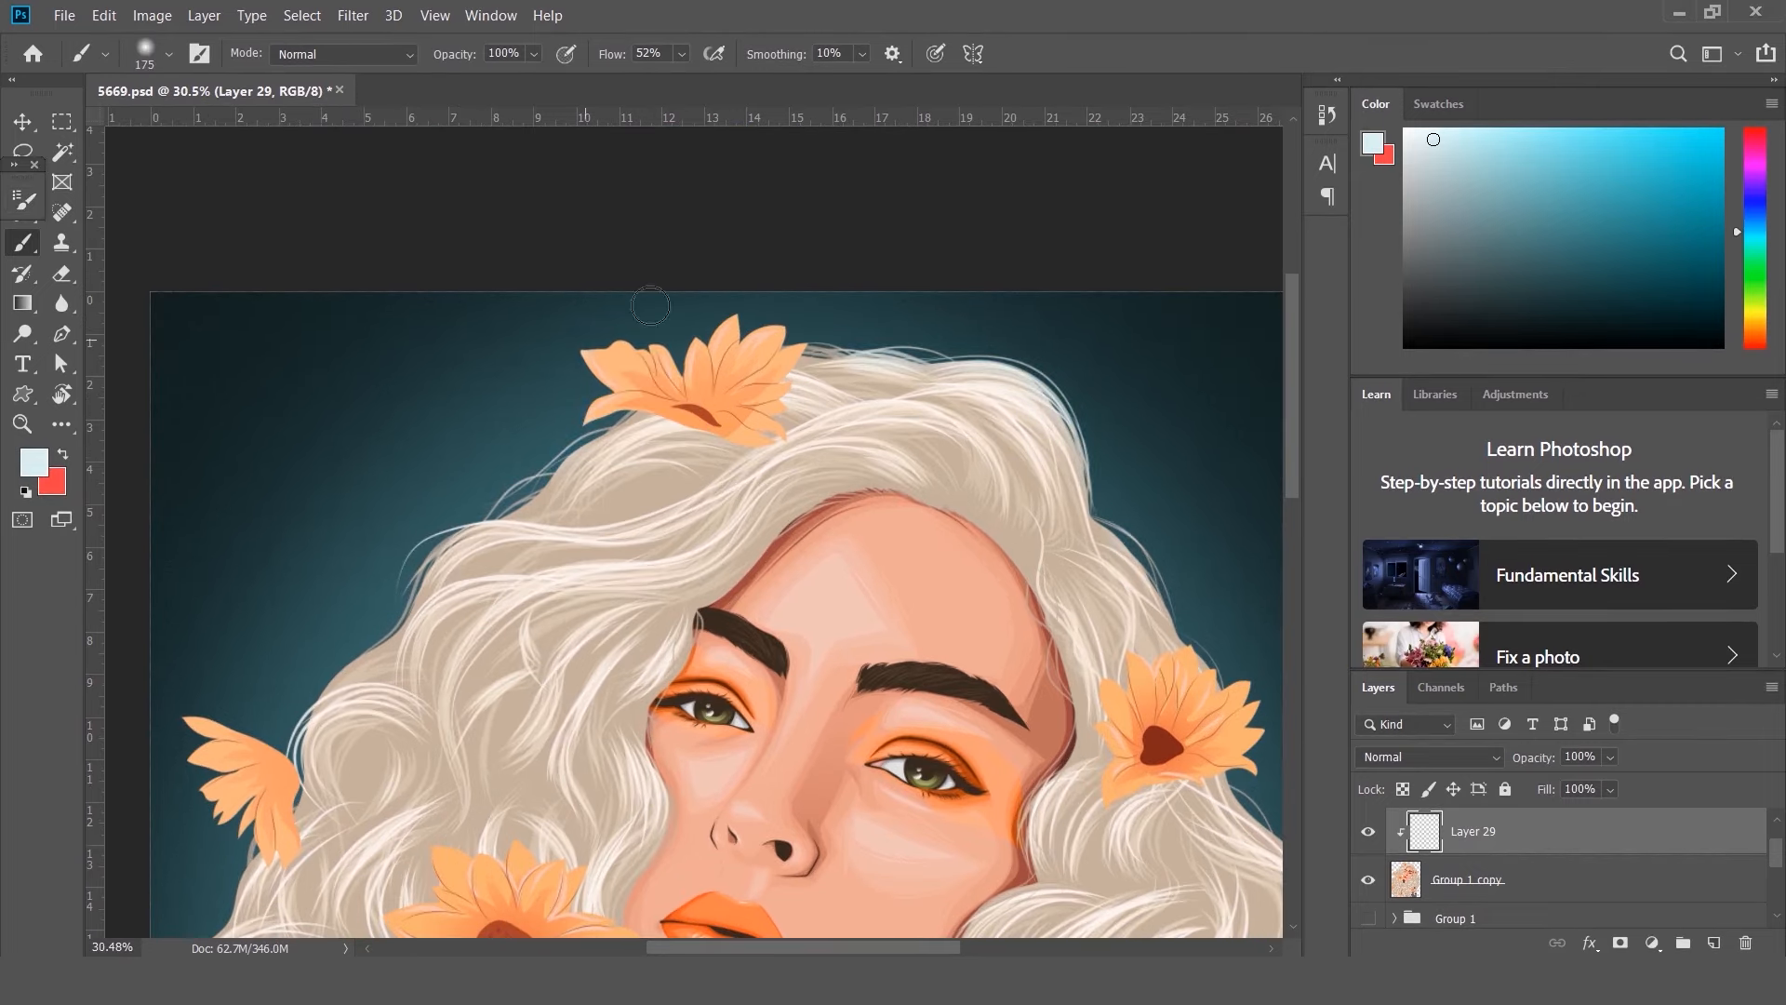
pyautogui.scroll(-2, 447, 484)
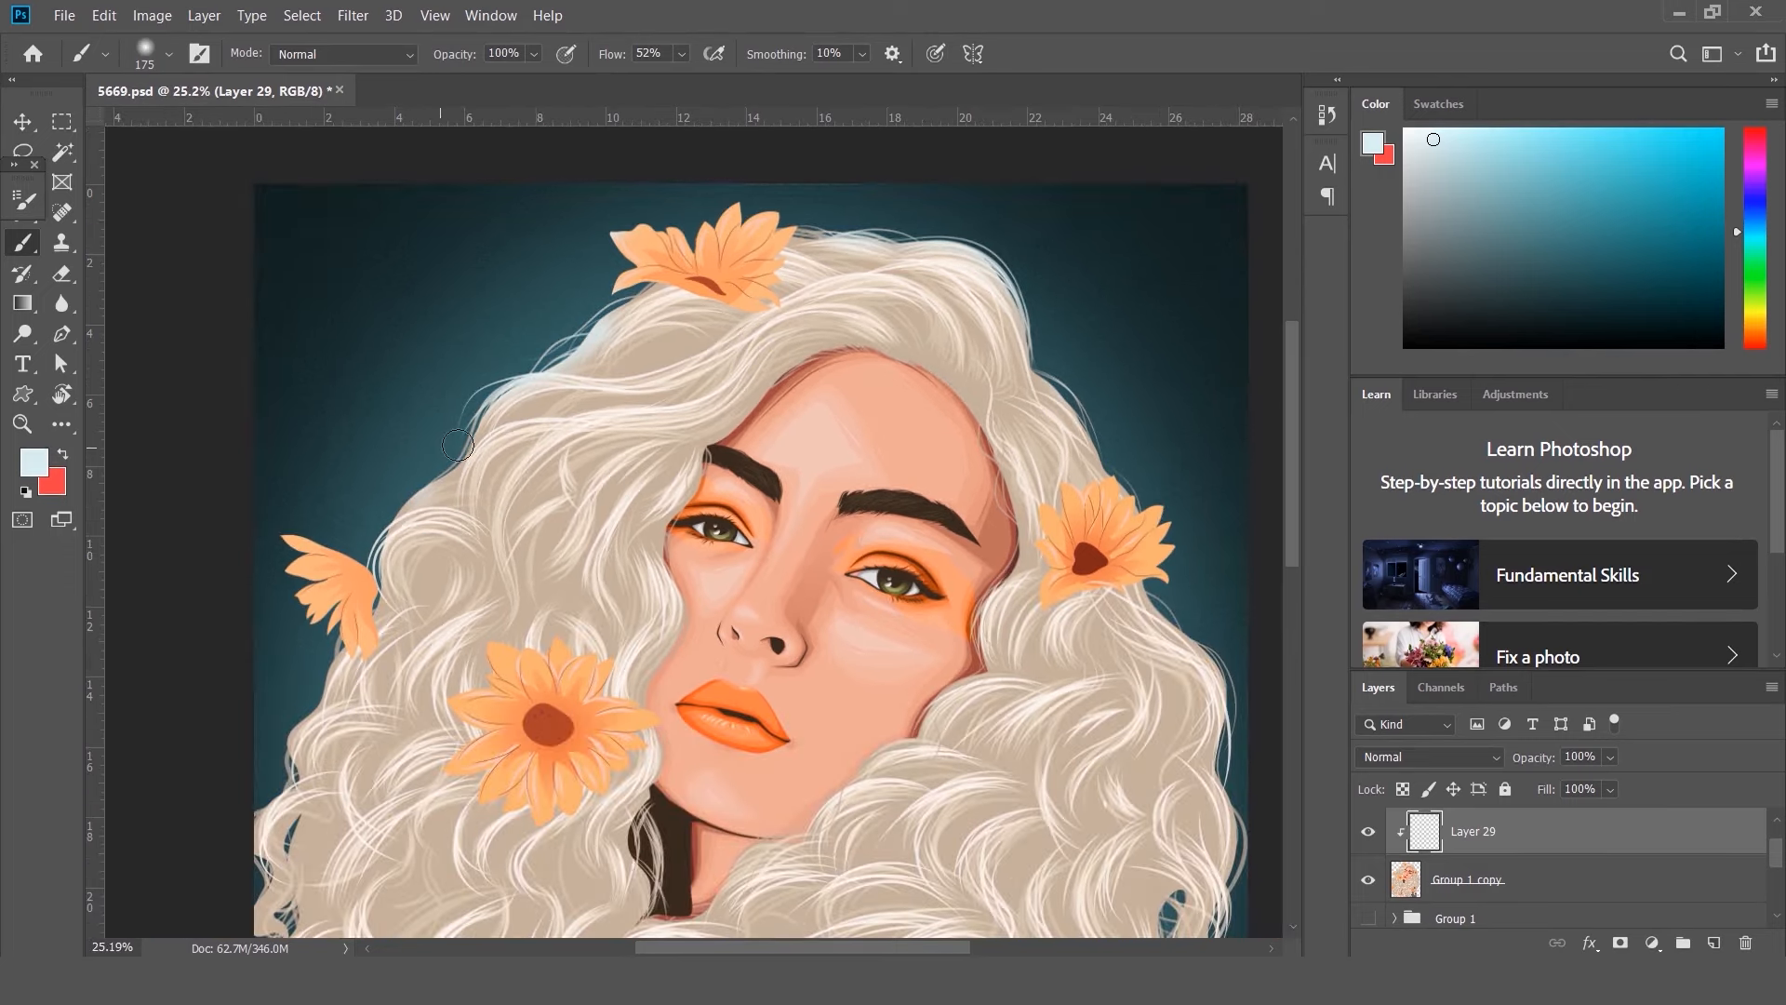
pyautogui.scroll(-2, 269, 521)
pyautogui.scroll(-2, 325, 570)
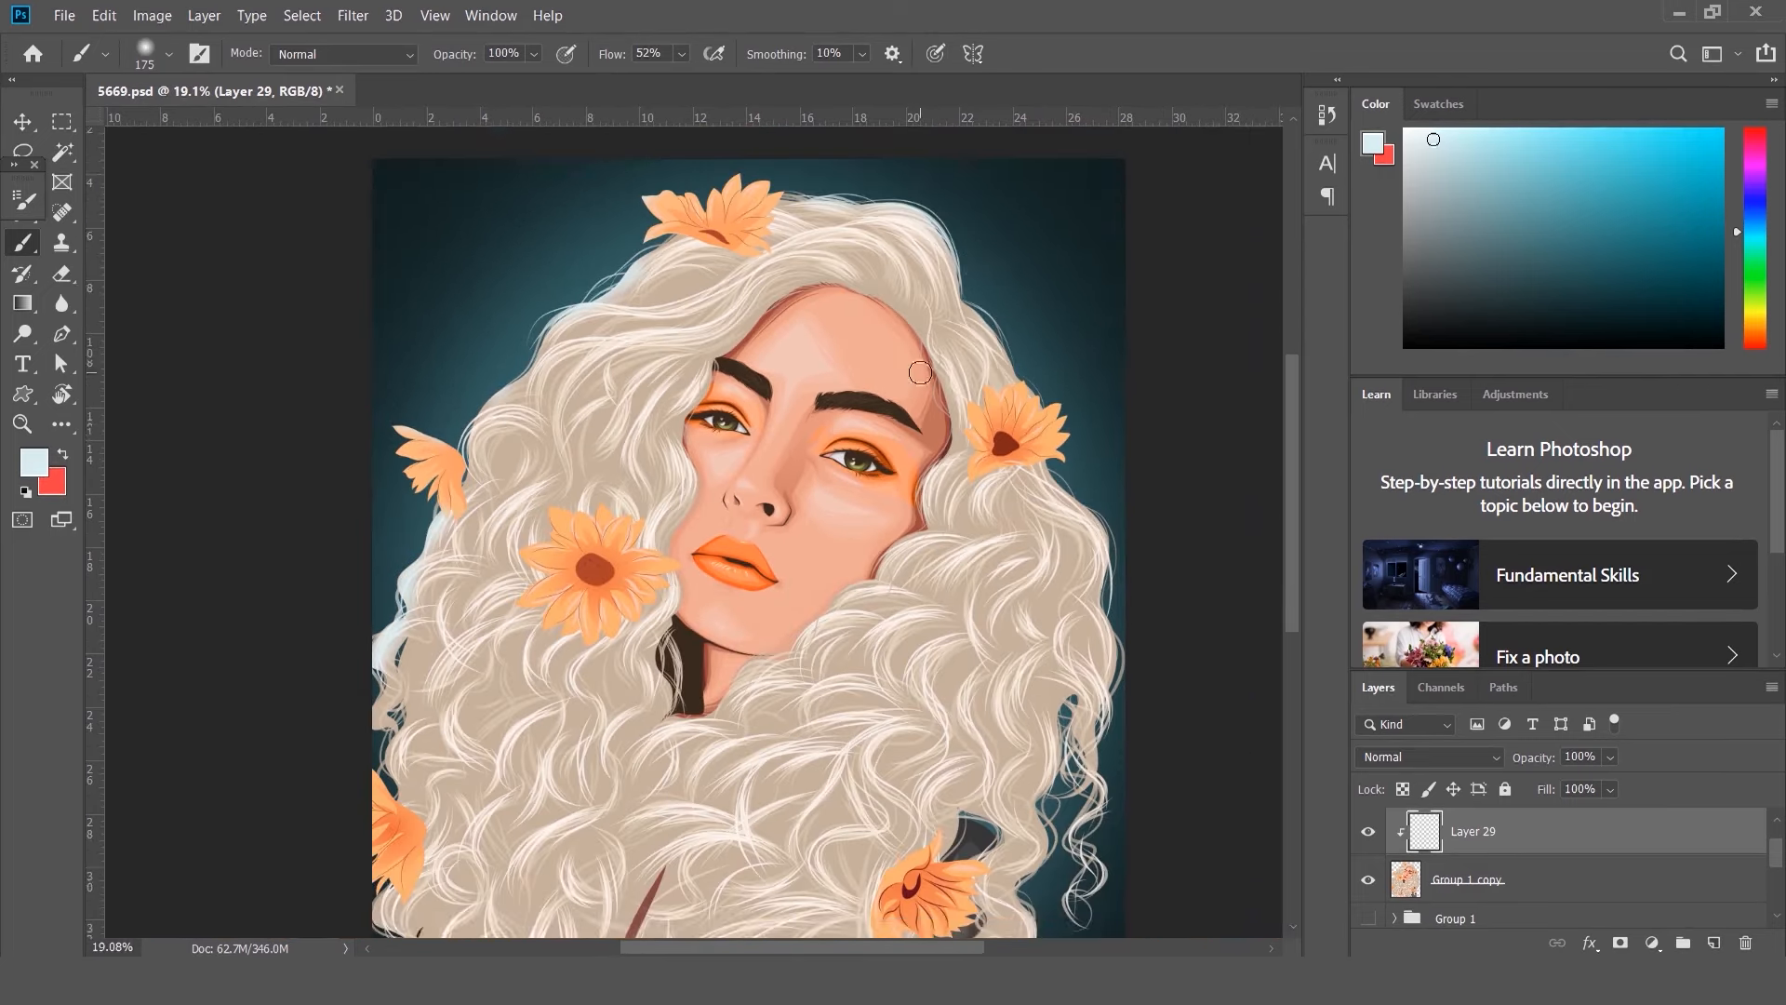
pyautogui.scroll(-3, 1133, 699)
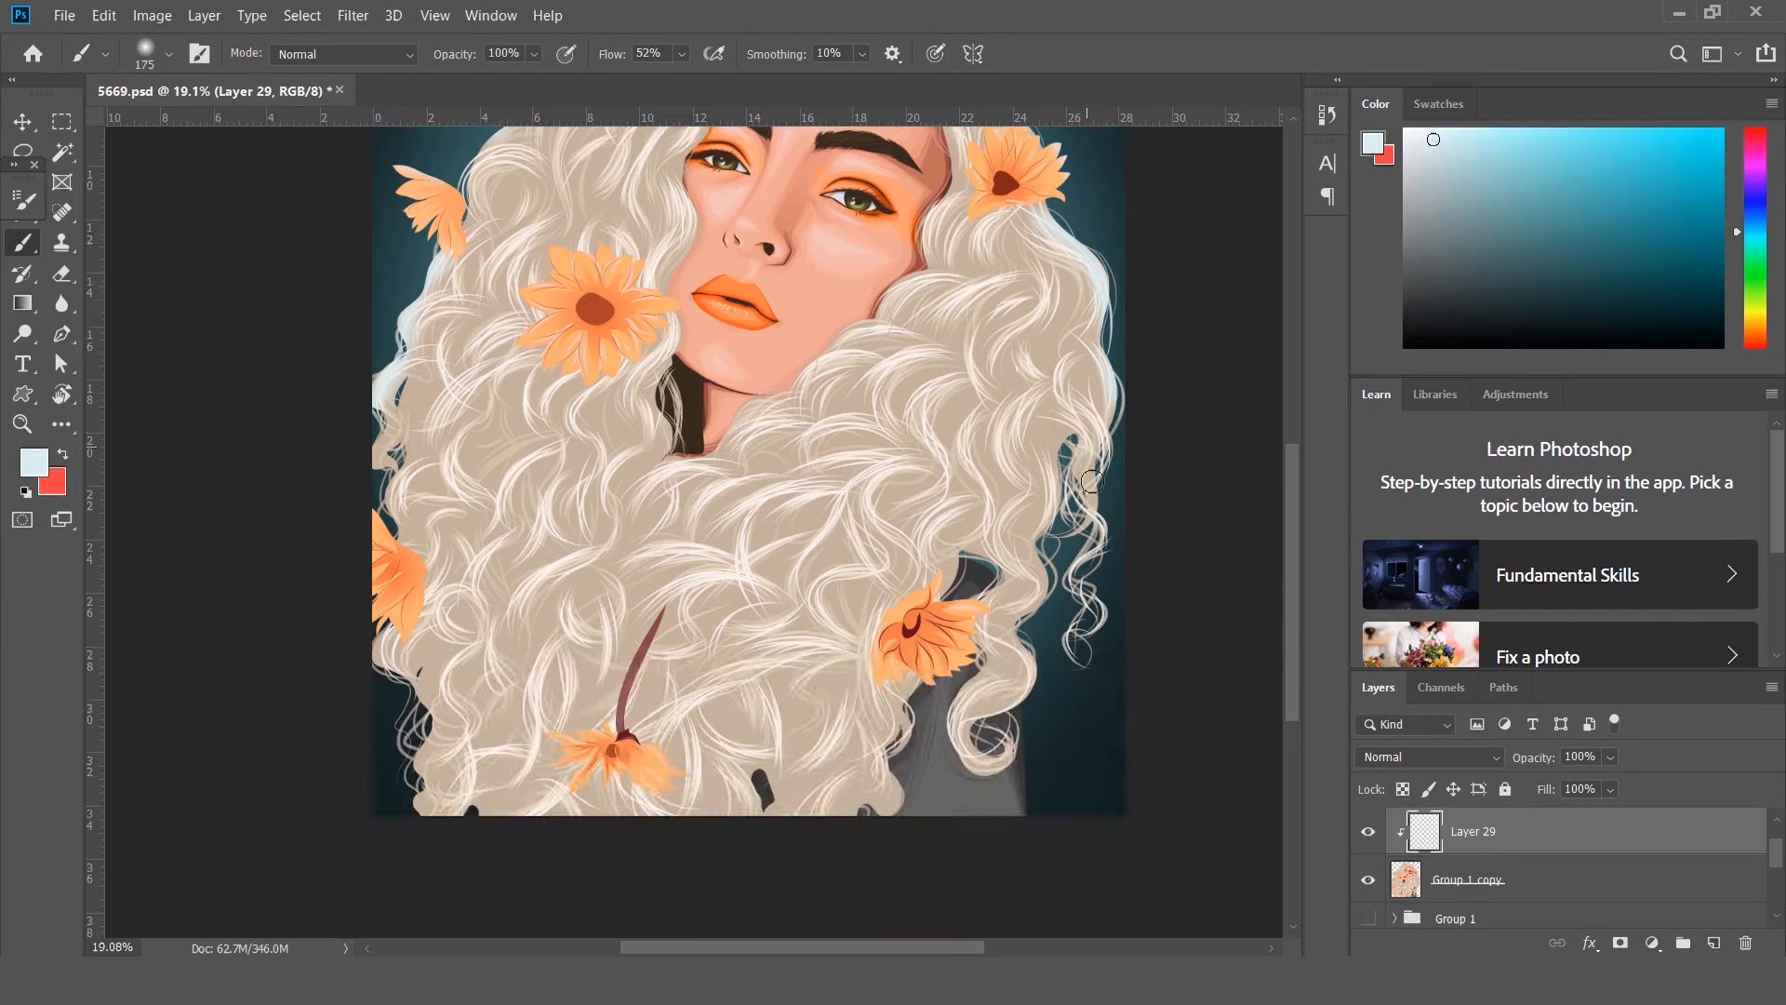
# - Brush pale highlights over the grey garment and the curls beside the lower flower, undoing unwanted strokes
pyautogui.moveTo(967, 763); pyautogui.dragTo(1023, 651)
pyautogui.moveTo(989, 567); pyautogui.dragTo(932, 590)
pyautogui.moveTo(930, 689); pyautogui.dragTo(888, 772)
pyautogui.hotkey('ctrl', 'z')
pyautogui.moveTo(1072, 760)
pyautogui.mouseDown()
pyautogui.moveTo(1028, 863)
pyautogui.moveTo(1039, 698)
pyautogui.moveTo(1037, 809)
pyautogui.moveTo(879, 828)
pyautogui.mouseUp()
pyautogui.hotkey('ctrl', 'z')
pyautogui.scroll(1, 695, 686)
pyautogui.scroll(3, 695, 685)
# - Cycle through blending modes for the Layer 29 highlights and set the layer to Overlay
pyautogui.click(1430, 757)
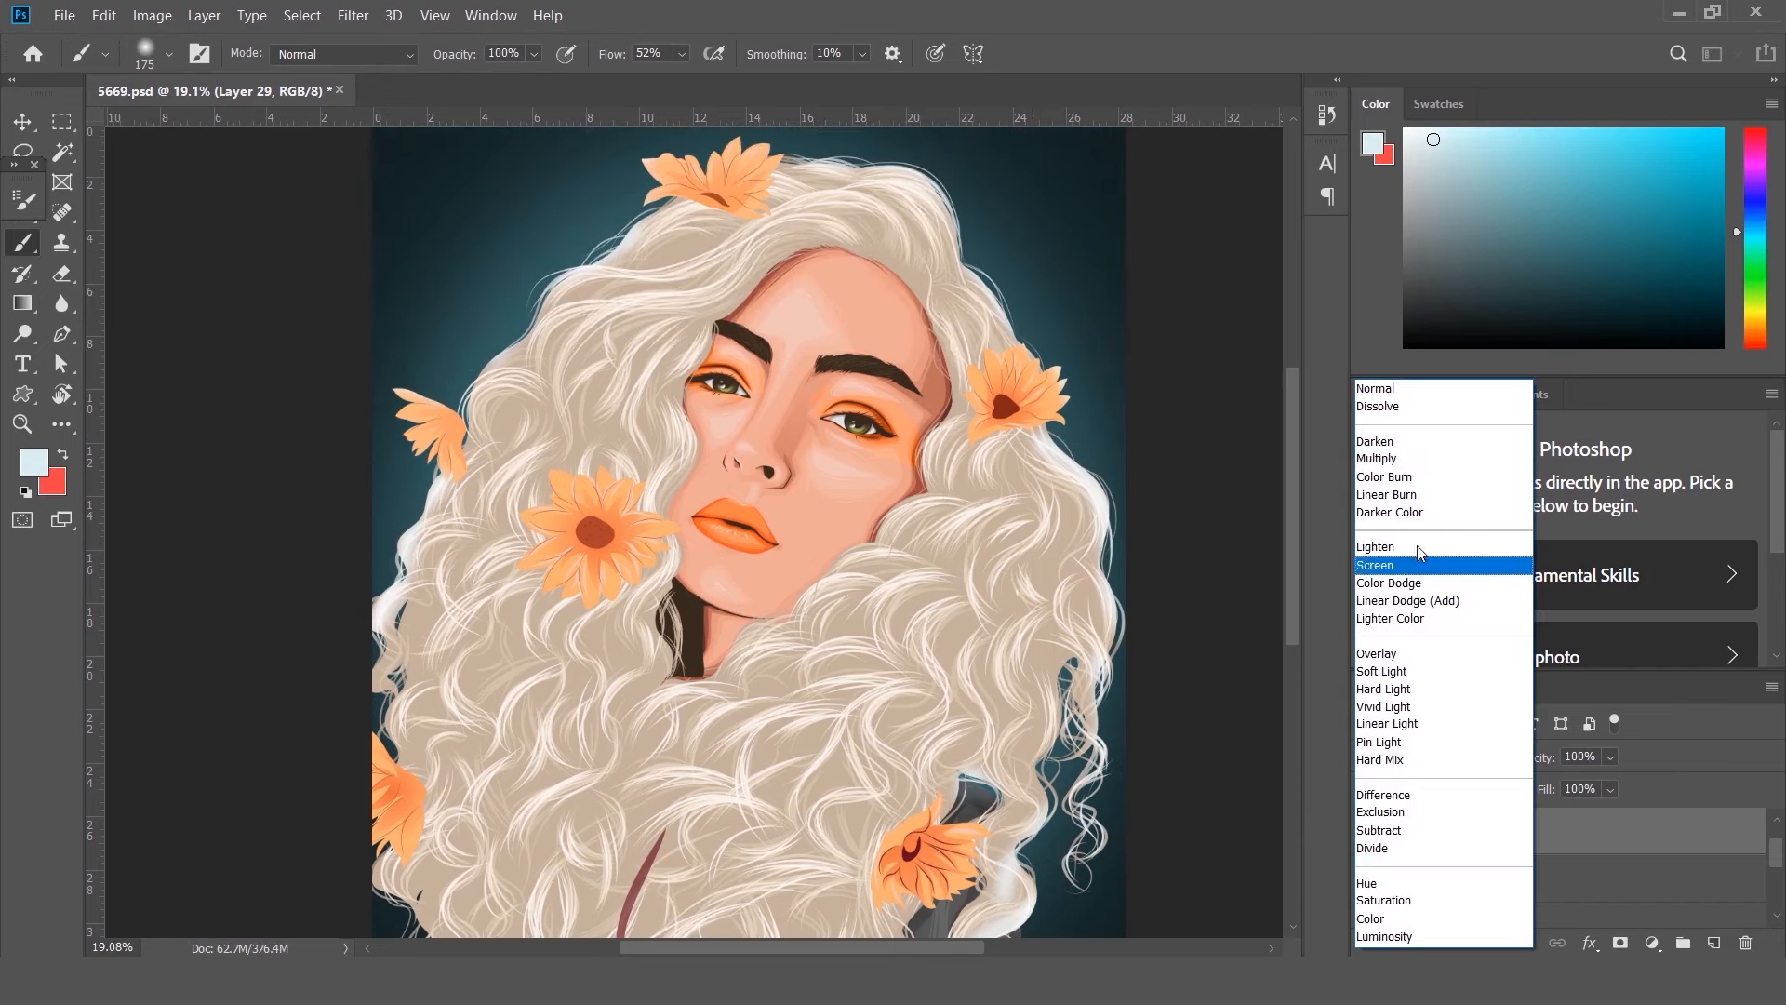
pyautogui.click(1381, 470)
pyautogui.press('Down')
pyautogui.press('Down')
pyautogui.press('Down')
pyautogui.press('Down')
pyautogui.press('Down')
pyautogui.press('Down')
pyautogui.press('Down')
pyautogui.press('Down')
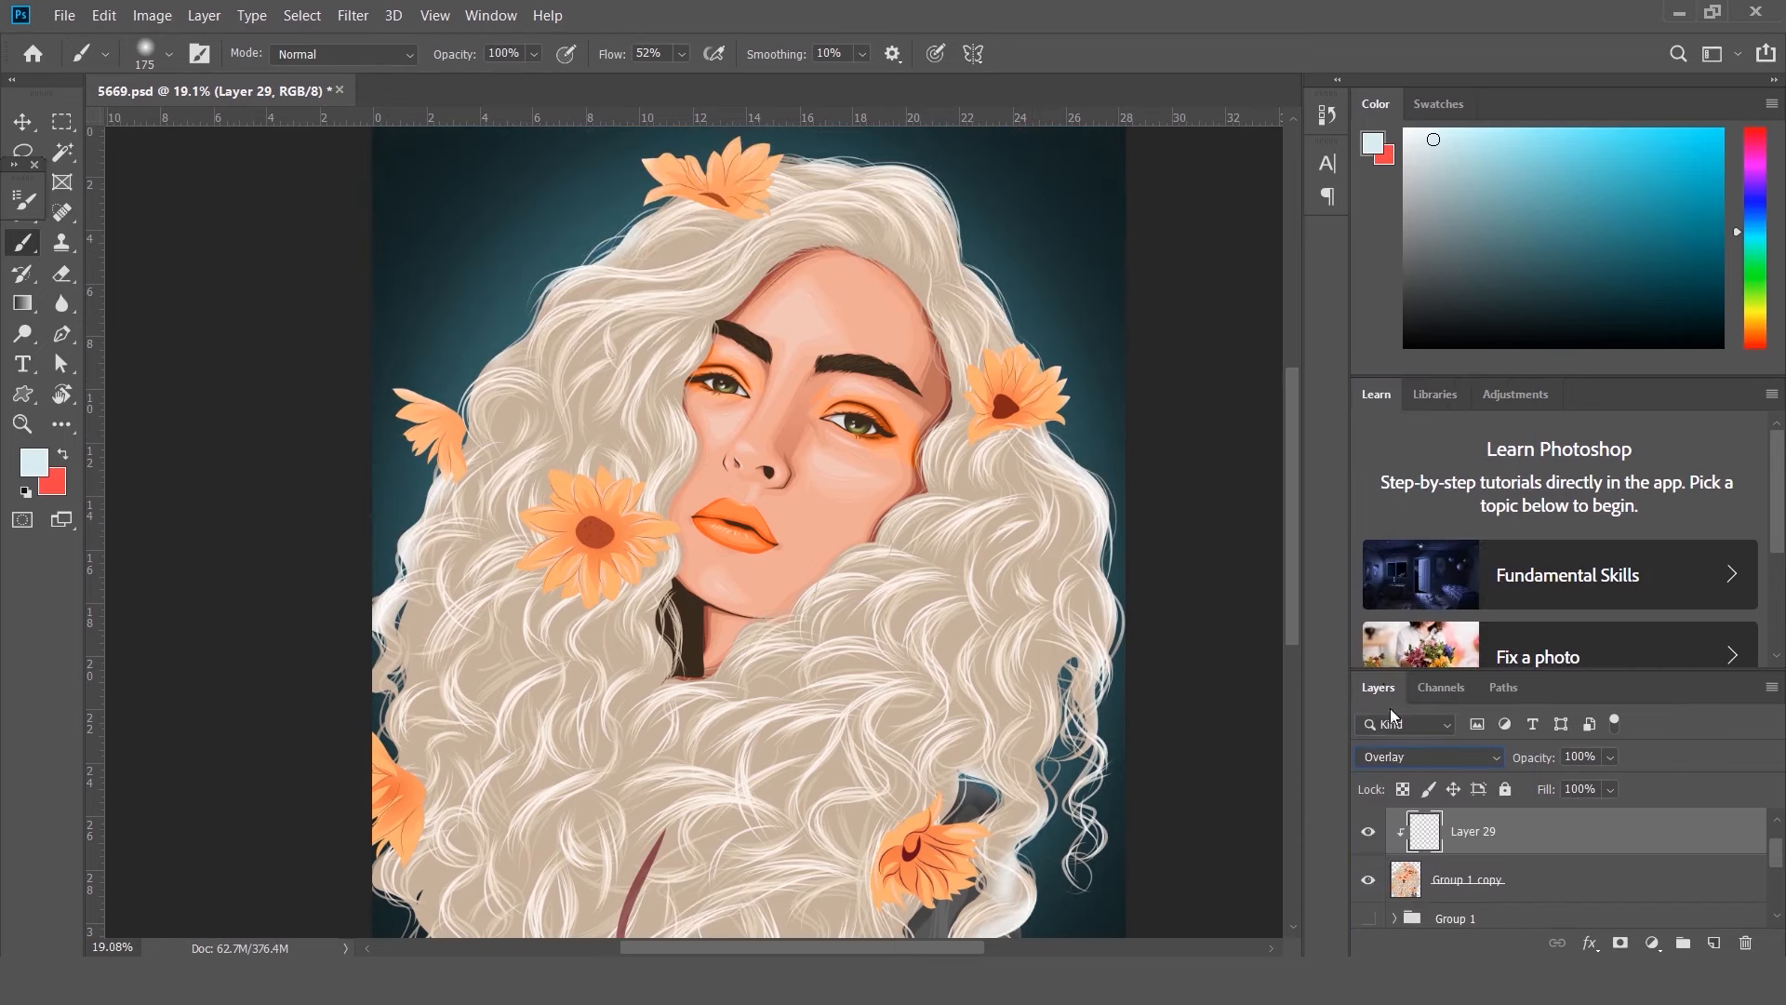
pyautogui.click(1395, 758)
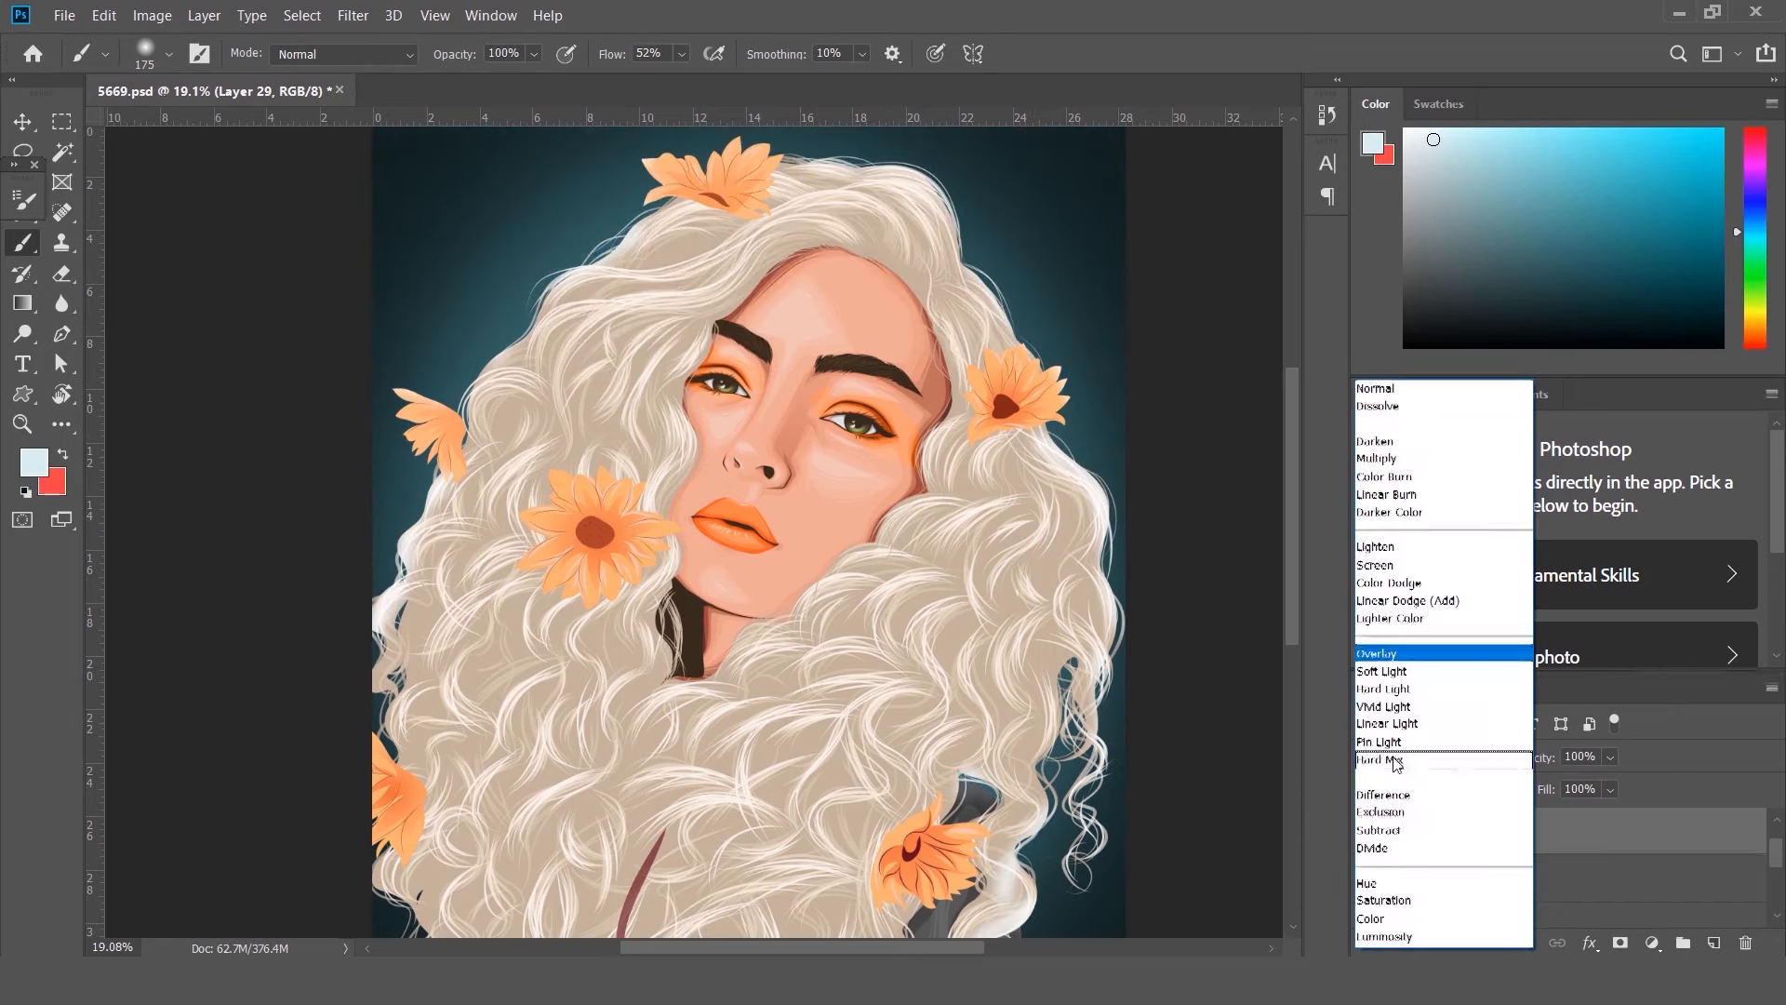
pyautogui.click(1419, 656)
pyautogui.click(1400, 765)
pyautogui.click(1388, 655)
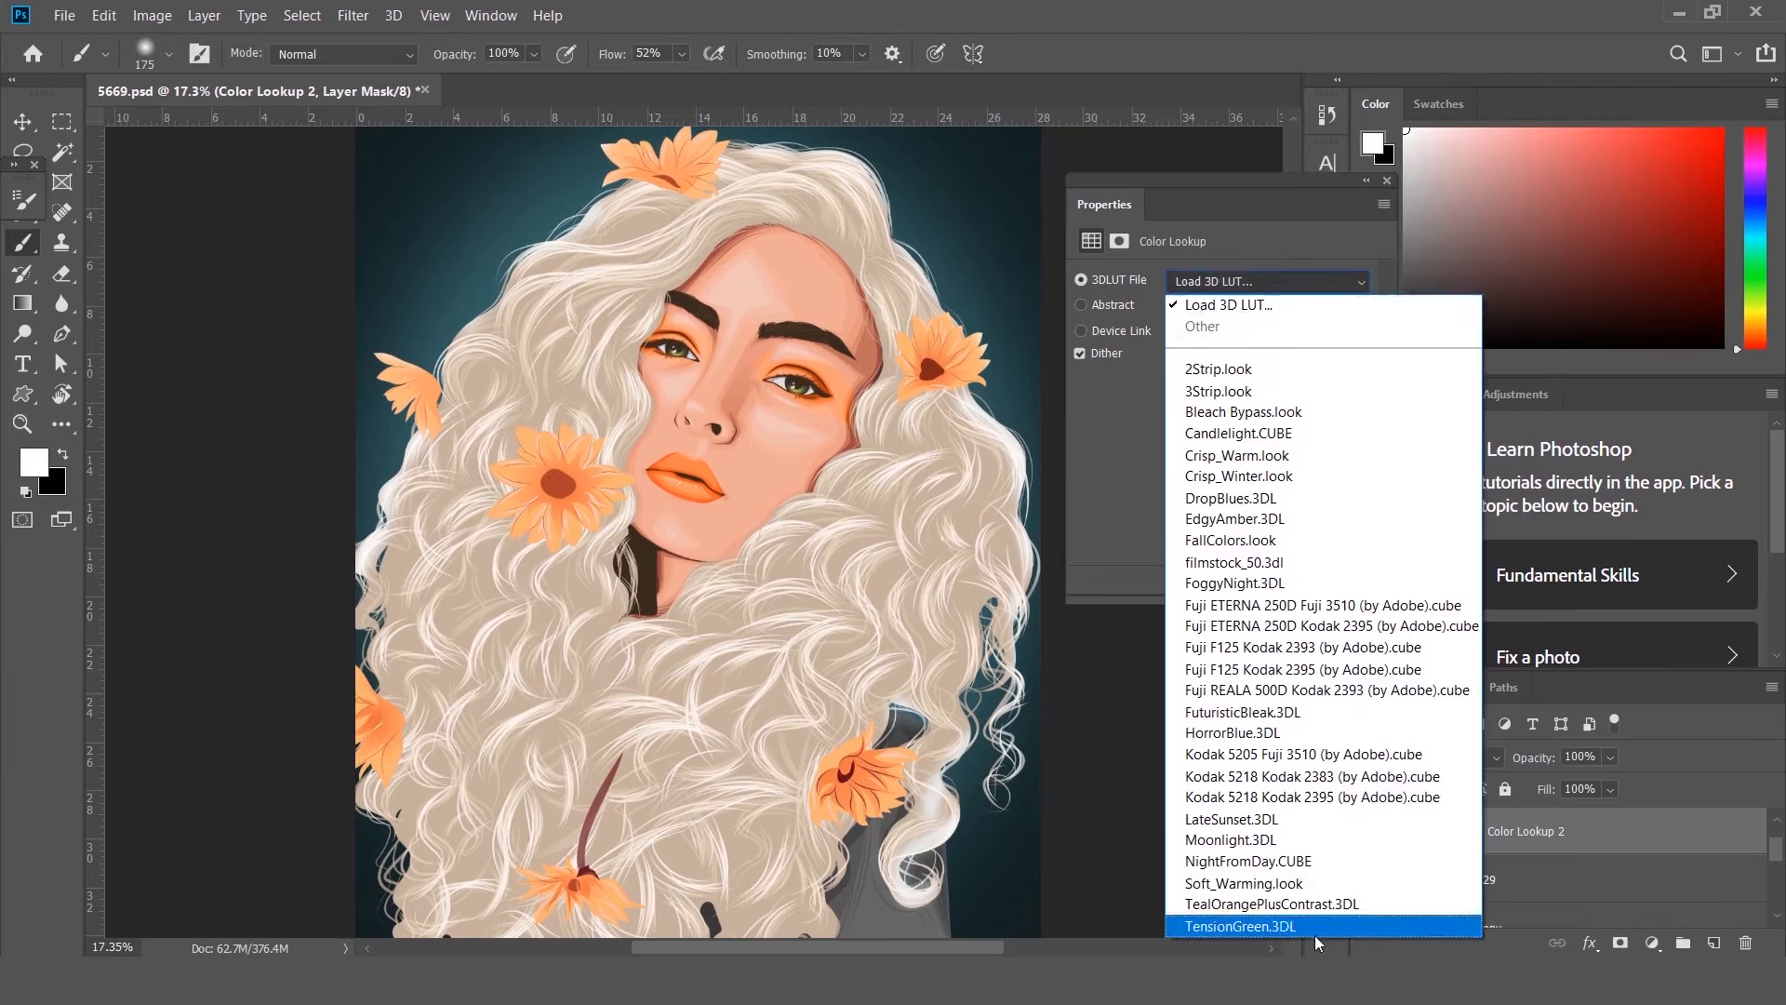
# - Step through the 3DLUT presets of the Color Lookup 2 adjustment from TensionGreen to Kodak 5218 Kodak 2383
pyautogui.press('Return')
pyautogui.press('Up')
pyautogui.press('Up')
pyautogui.press('Up')
pyautogui.press('Up')
pyautogui.press('Up')
pyautogui.press('Up')
pyautogui.press('Up')
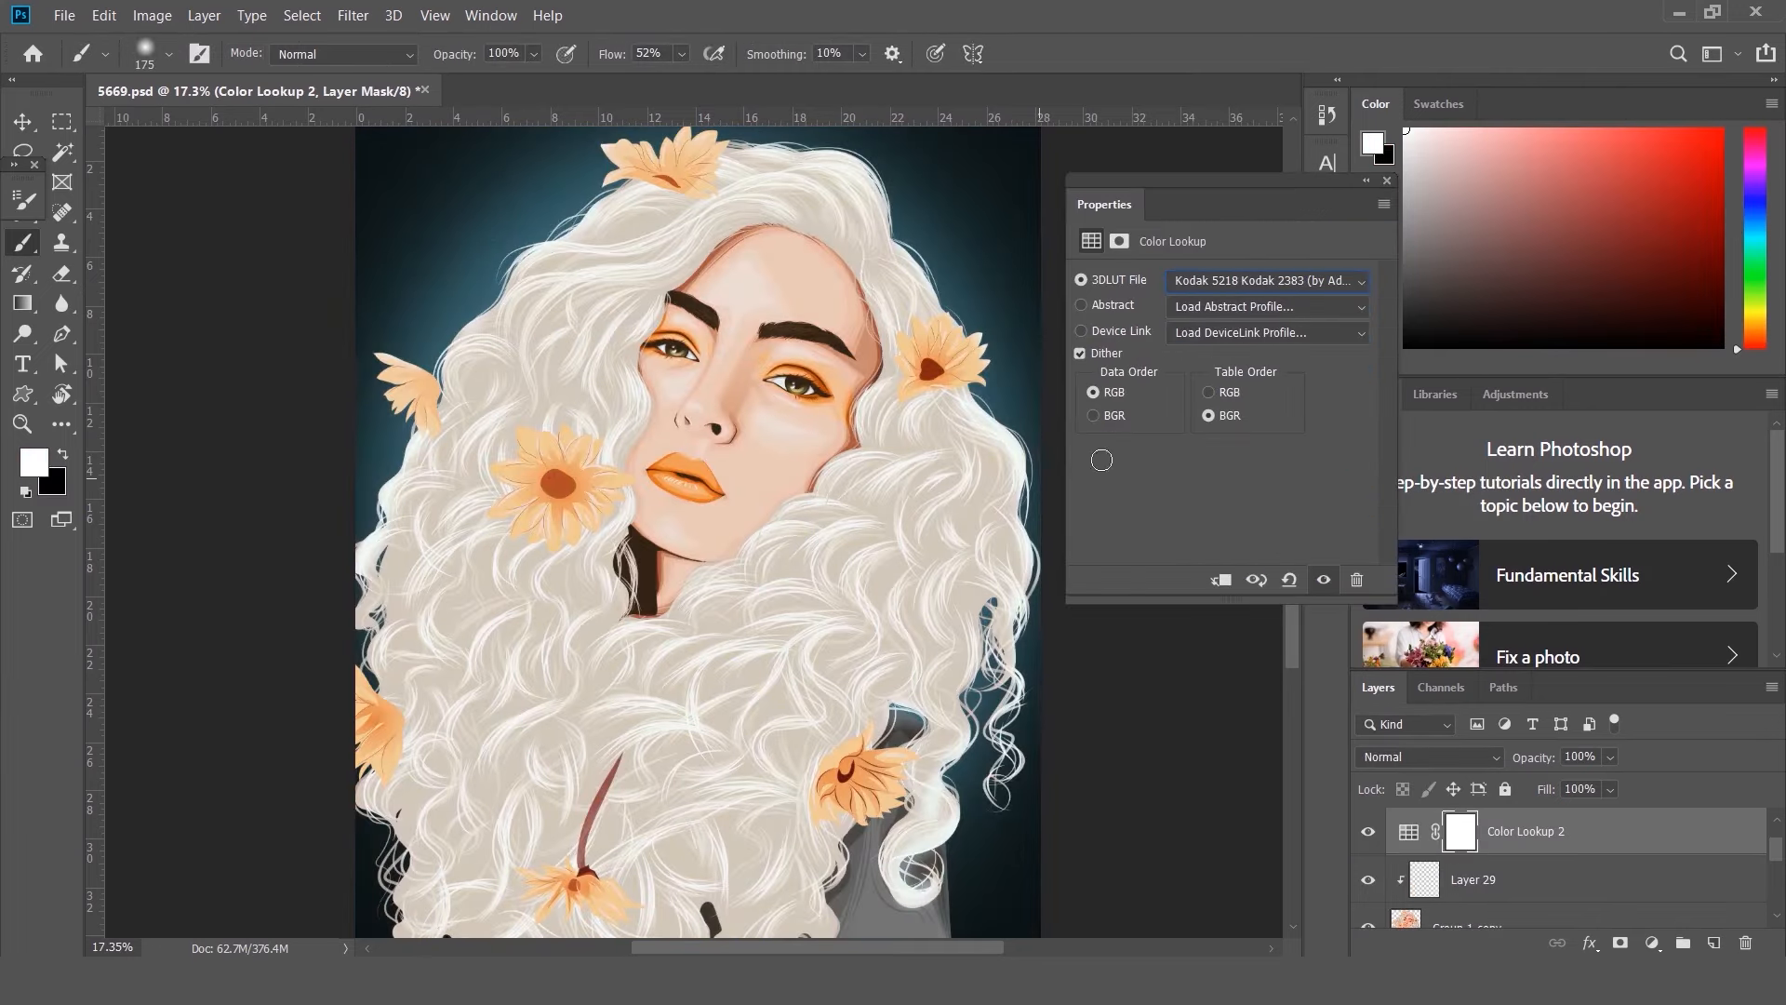